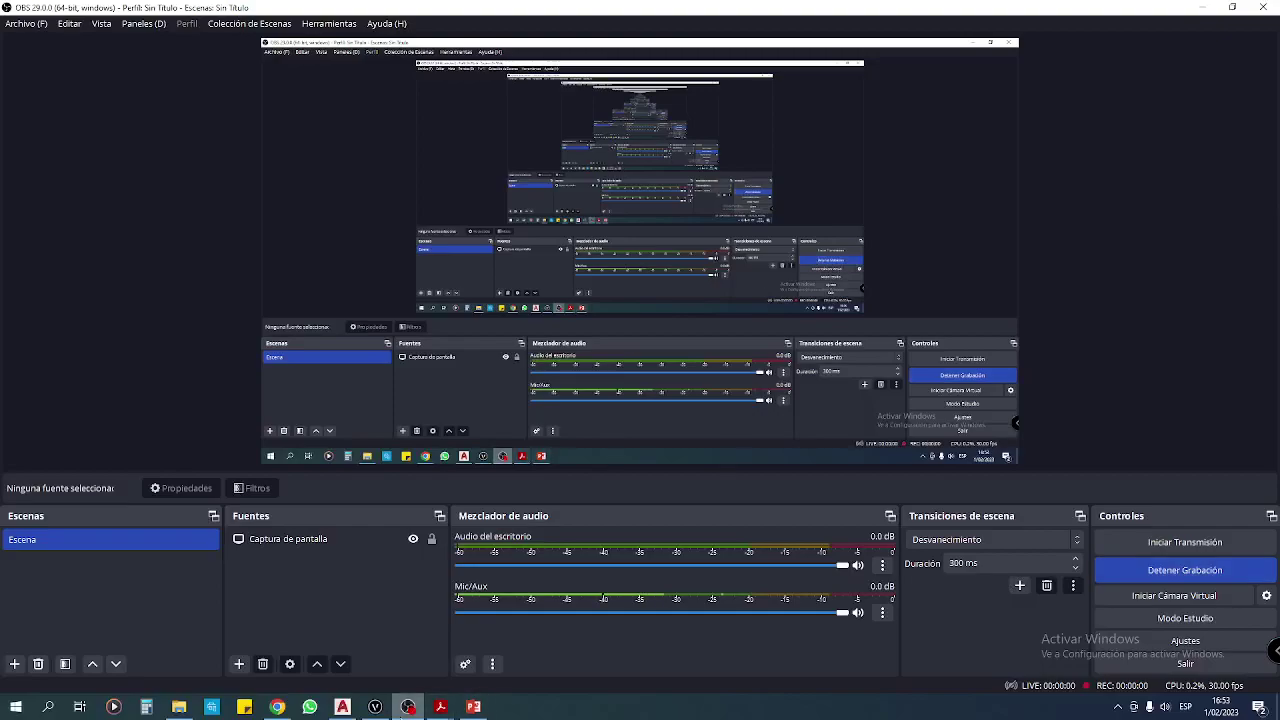
# Switch from OBS Studio to the AutoCAD drawing Planta Amoblada Vivienda.dwg.
pyautogui.click(342, 706)
# Erase the stray circle beside the house and zoom out to show the whole floor plan.
pyautogui.moveTo(620, 373); pyautogui.dragTo(632, 414, button='middle')
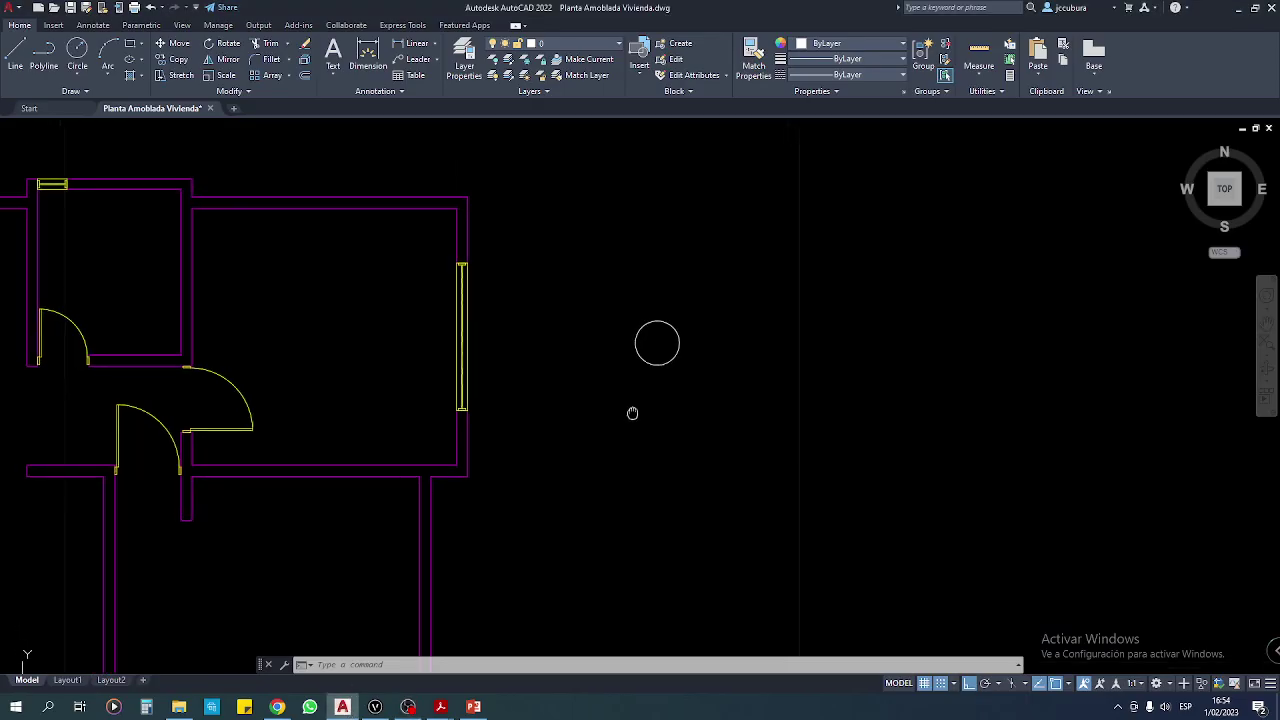
pyautogui.click(749, 305)
pyautogui.click(624, 405)
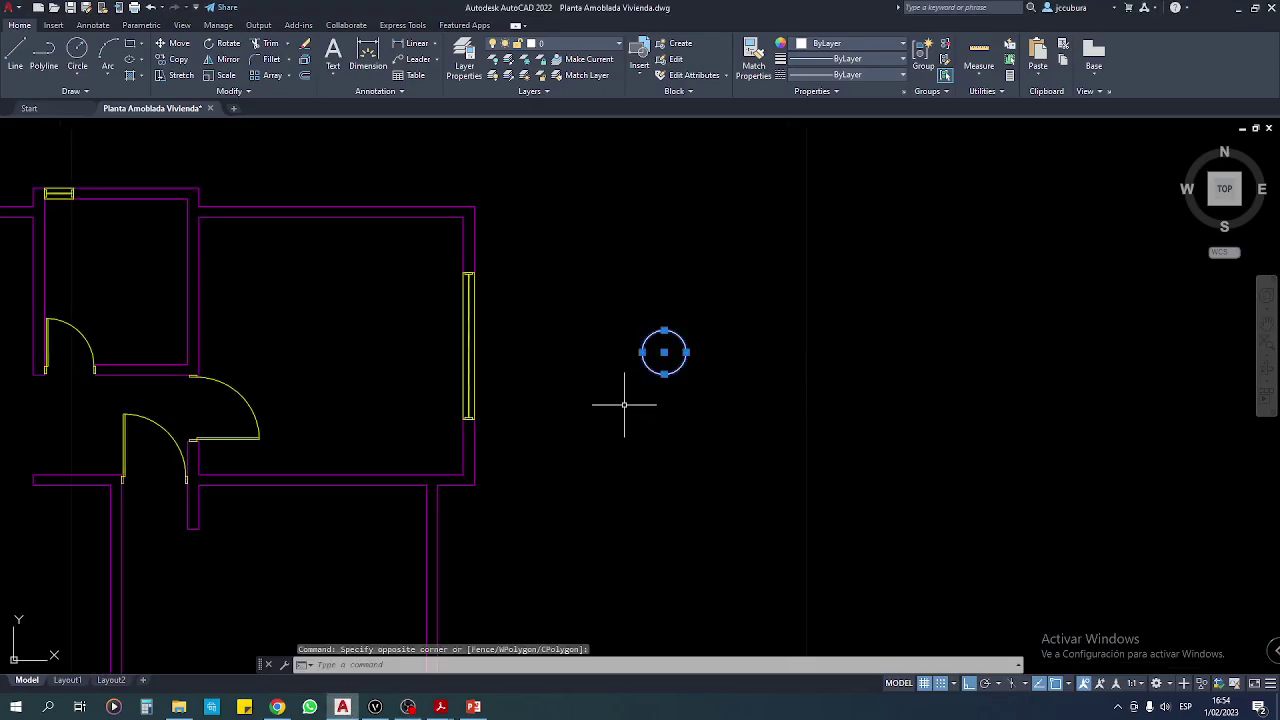
pyautogui.press('Delete')
pyautogui.scroll(-4, 697, 374)
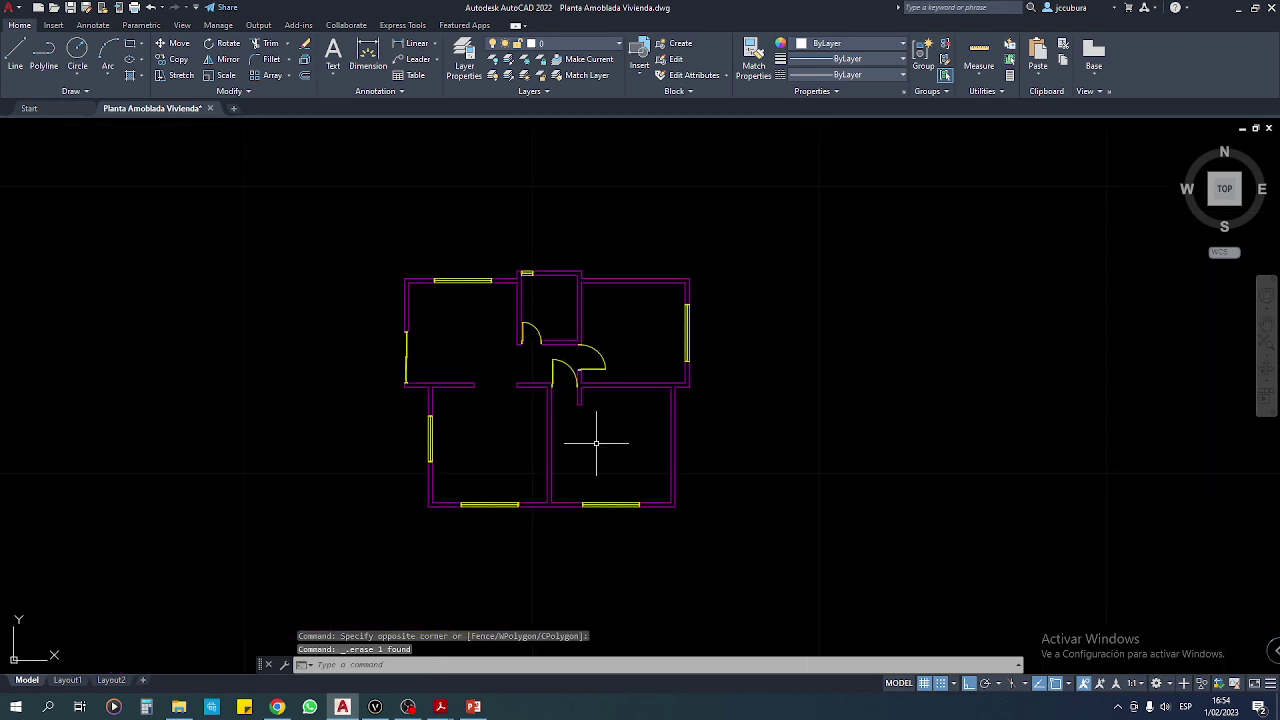
pyautogui.scroll(2, 596, 443)
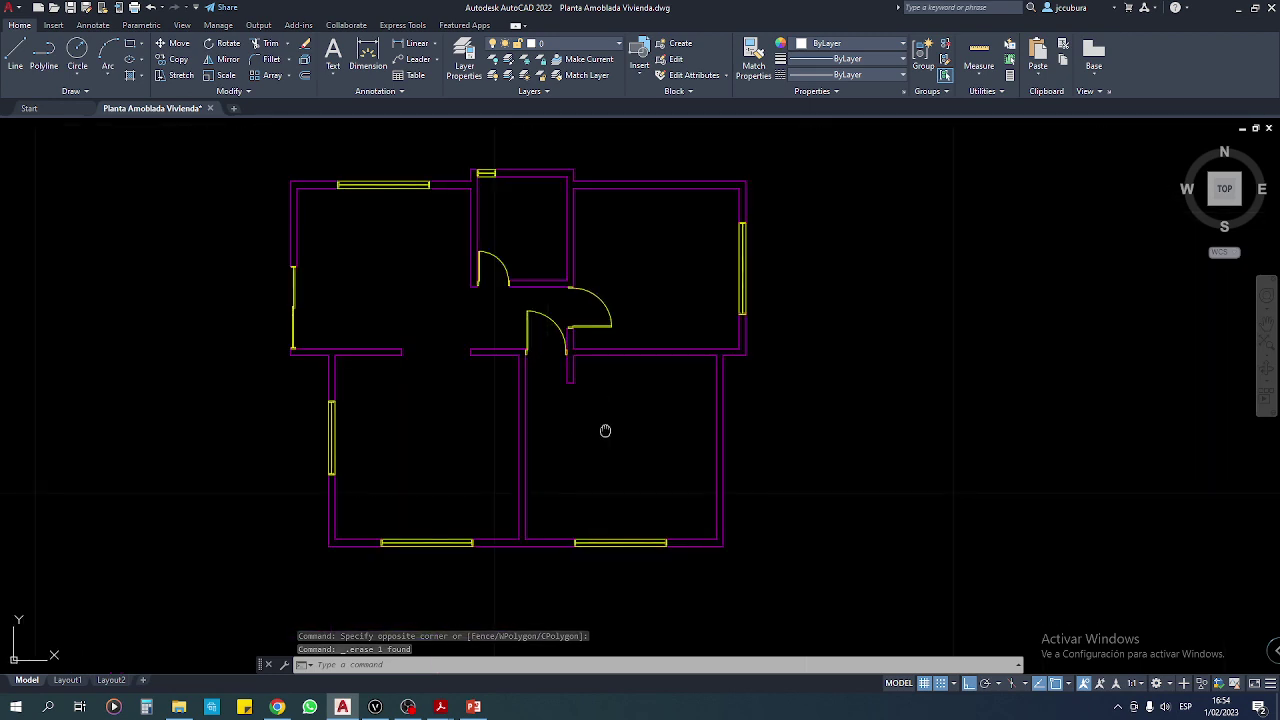
pyautogui.moveTo(606, 431); pyautogui.dragTo(620, 440, button='middle')
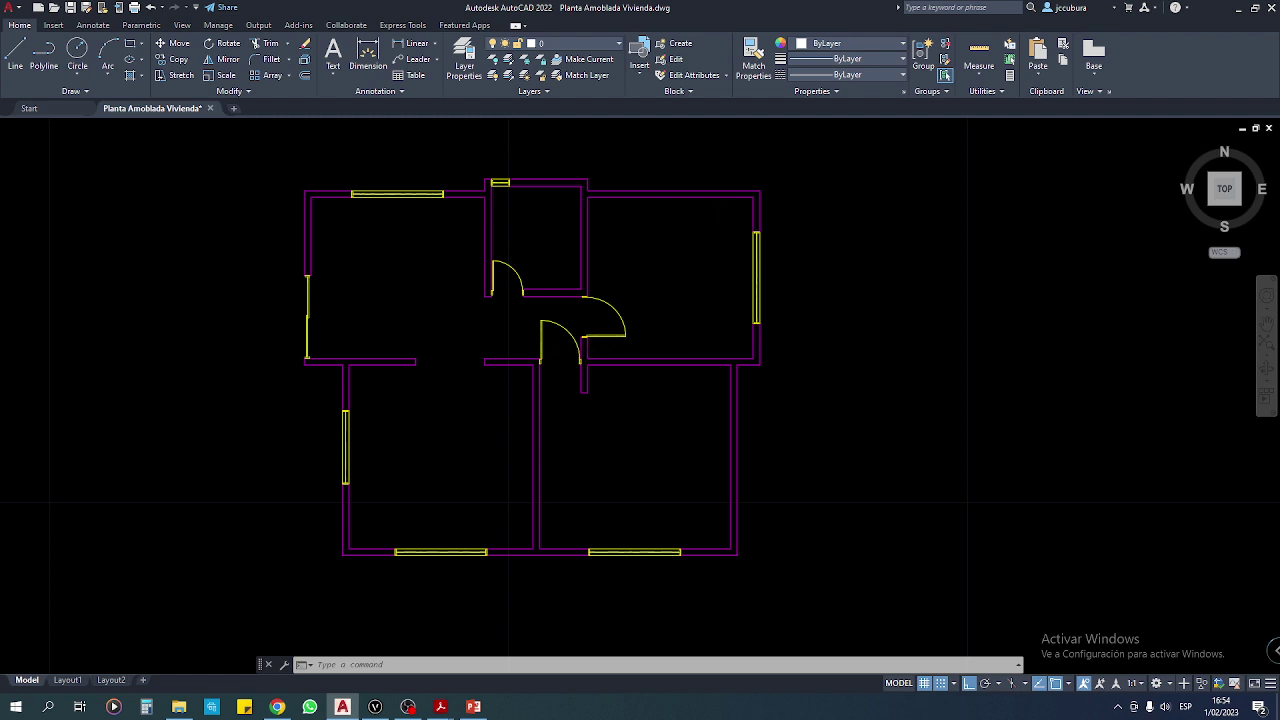
pyautogui.scroll(2, 568, 353)
# Flip the hall's lower door block with its grip so the swing opens downward.
pyautogui.click(570, 321)
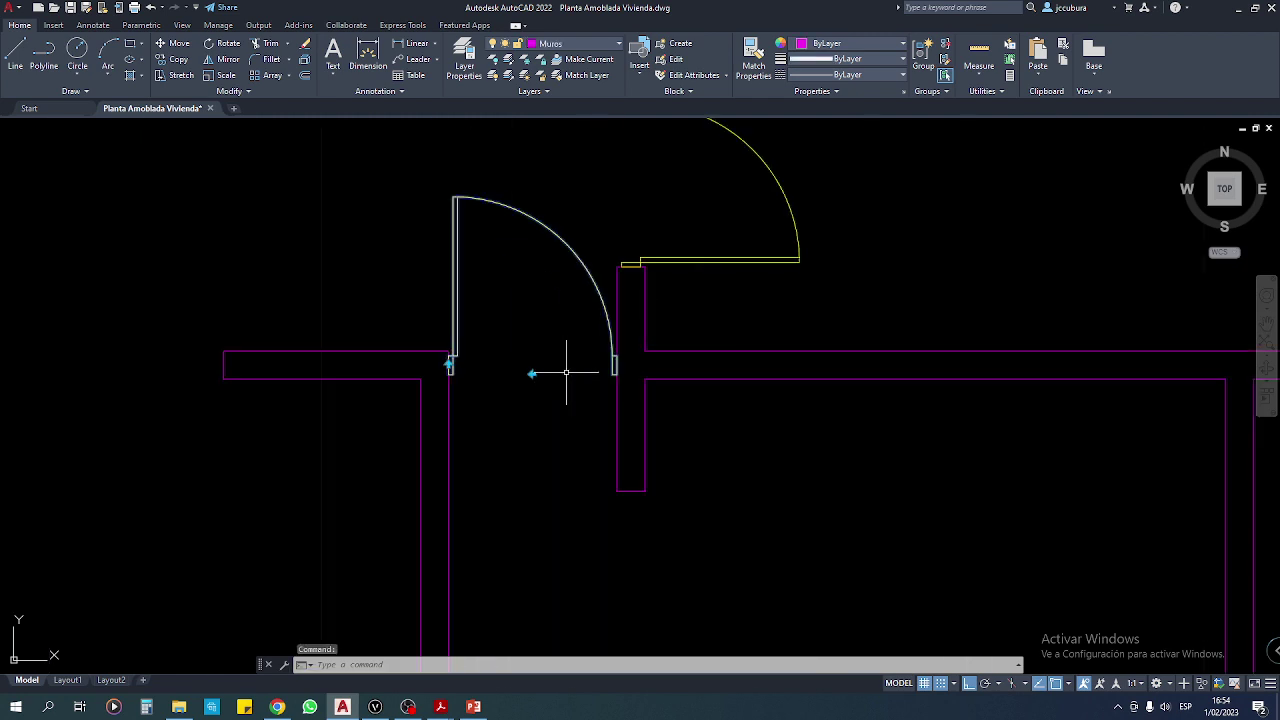
pyautogui.scroll(4, 568, 367)
pyautogui.click(449, 365)
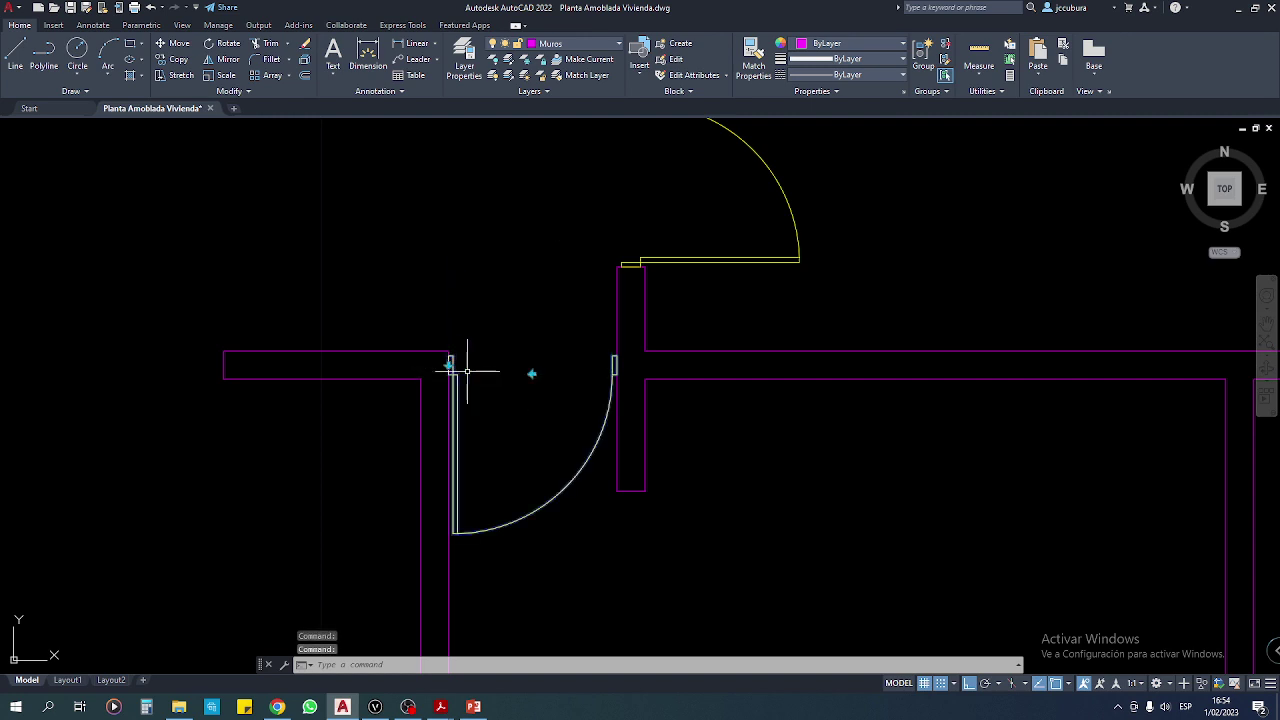
pyautogui.scroll(-4, 546, 397)
pyautogui.press('Escape')
pyautogui.press('Escape')
pyautogui.scroll(-4, 557, 389)
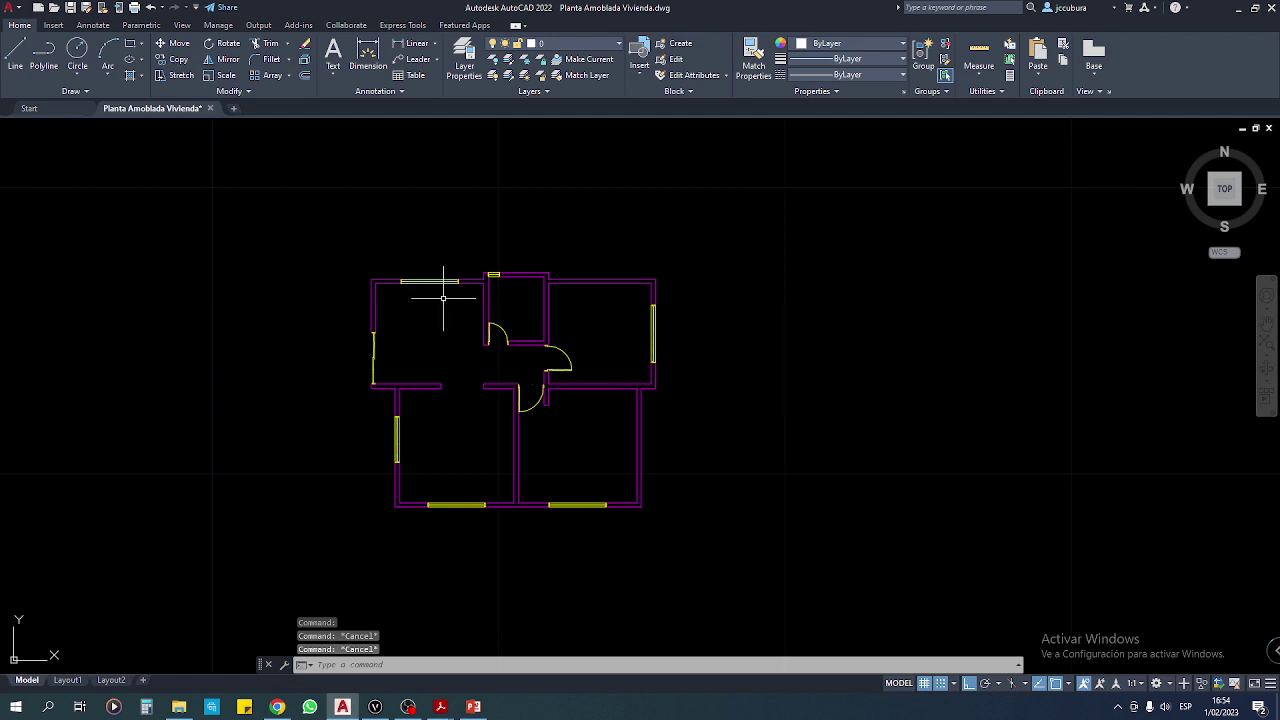
pyautogui.scroll(2, 508, 363)
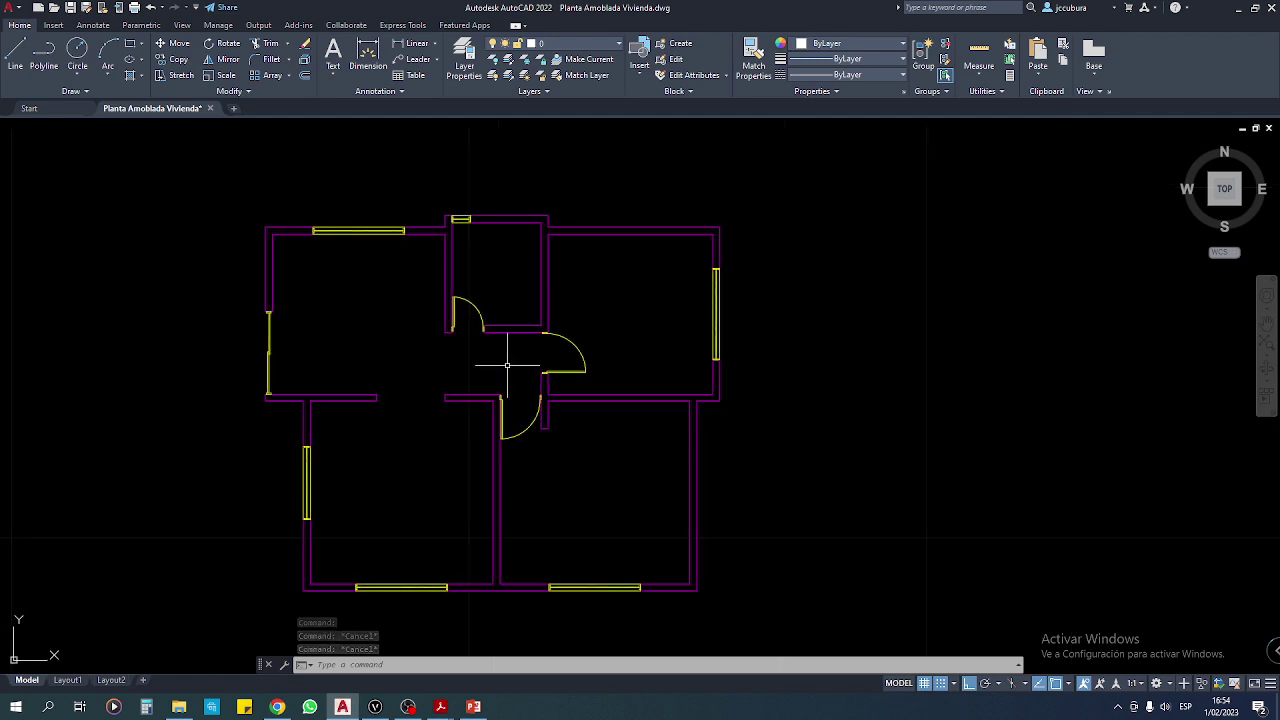
# Pan the plan left and window-select the empty space to its right.
pyautogui.moveTo(763, 371); pyautogui.dragTo(625, 371, button='middle')
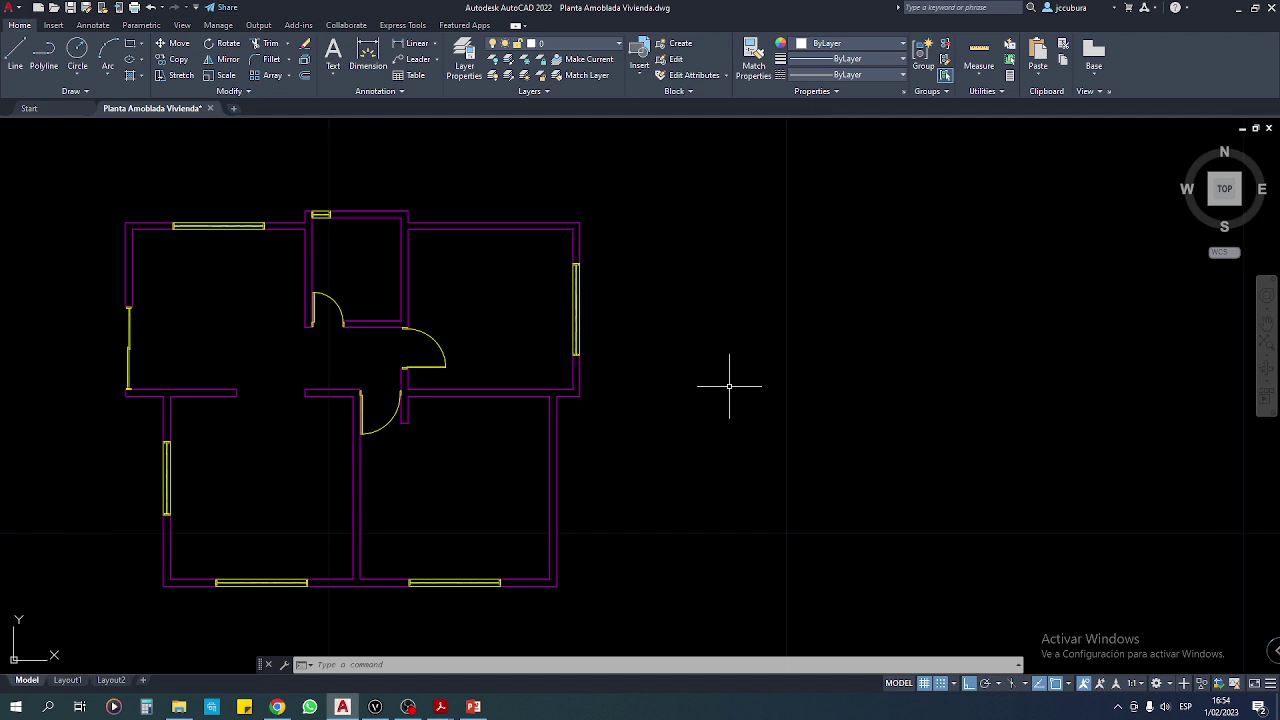
pyautogui.scroll(2, 731, 380)
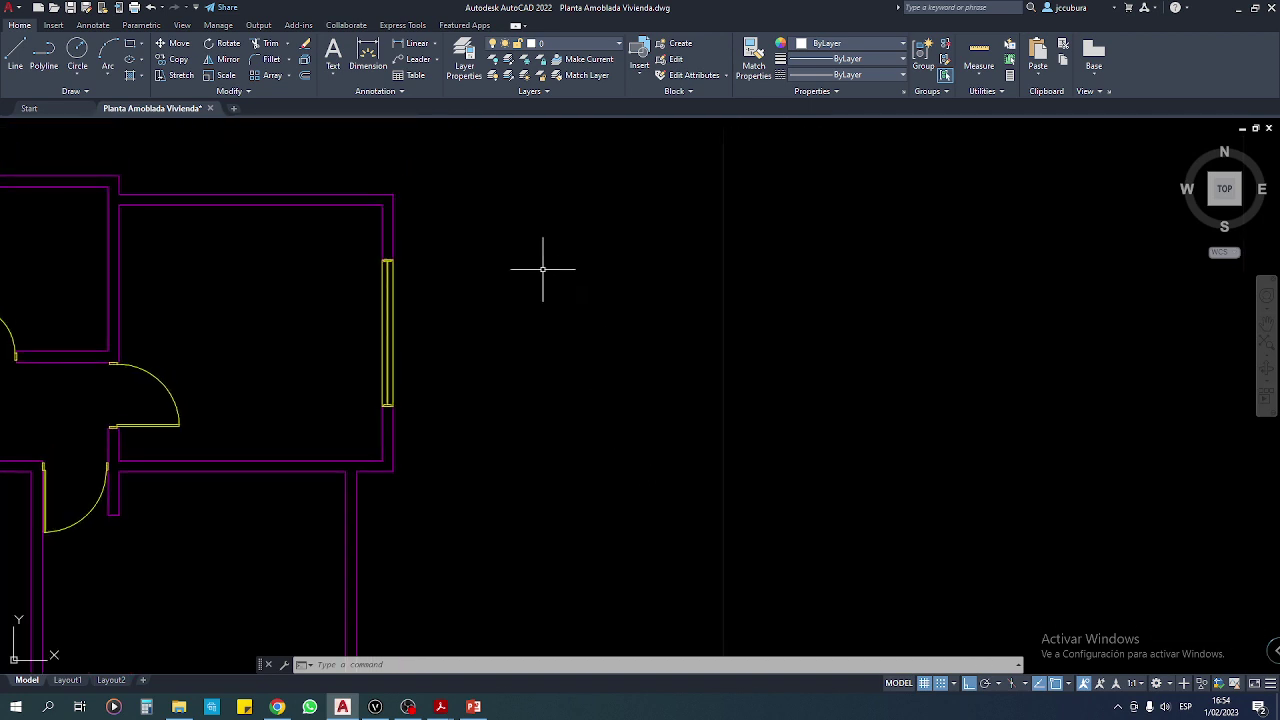
pyautogui.click(511, 236)
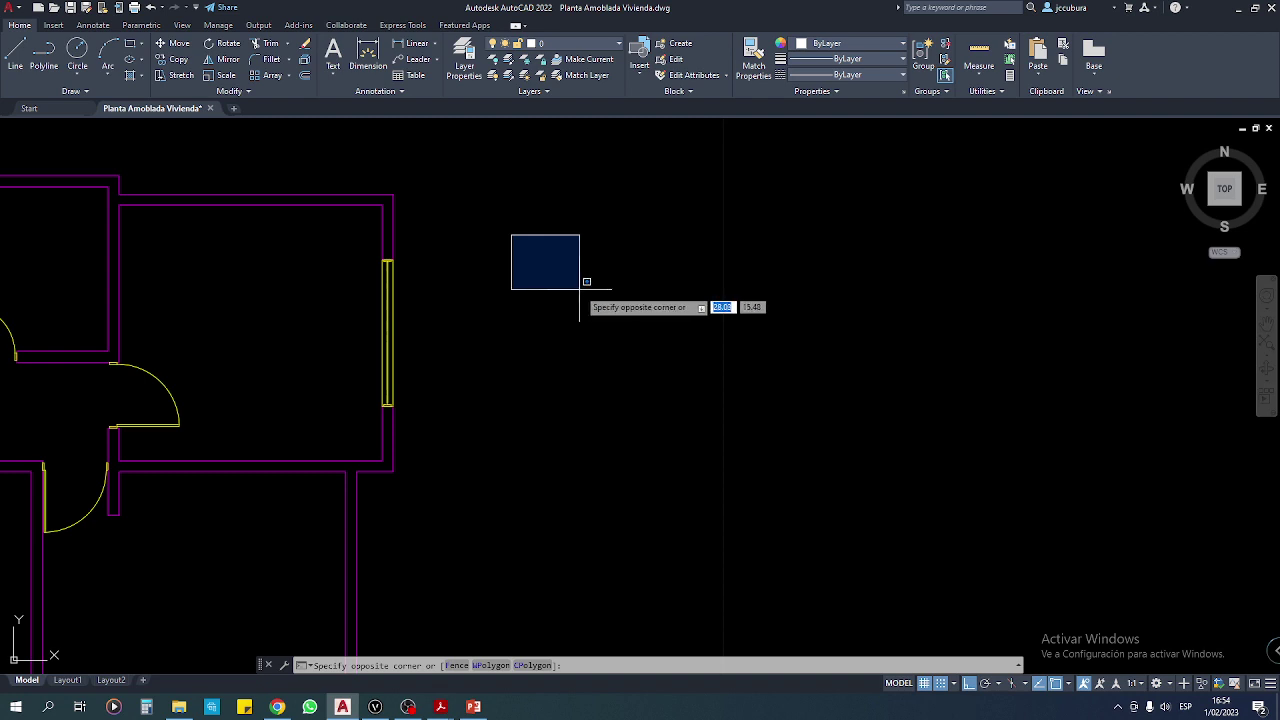
pyautogui.click(575, 291)
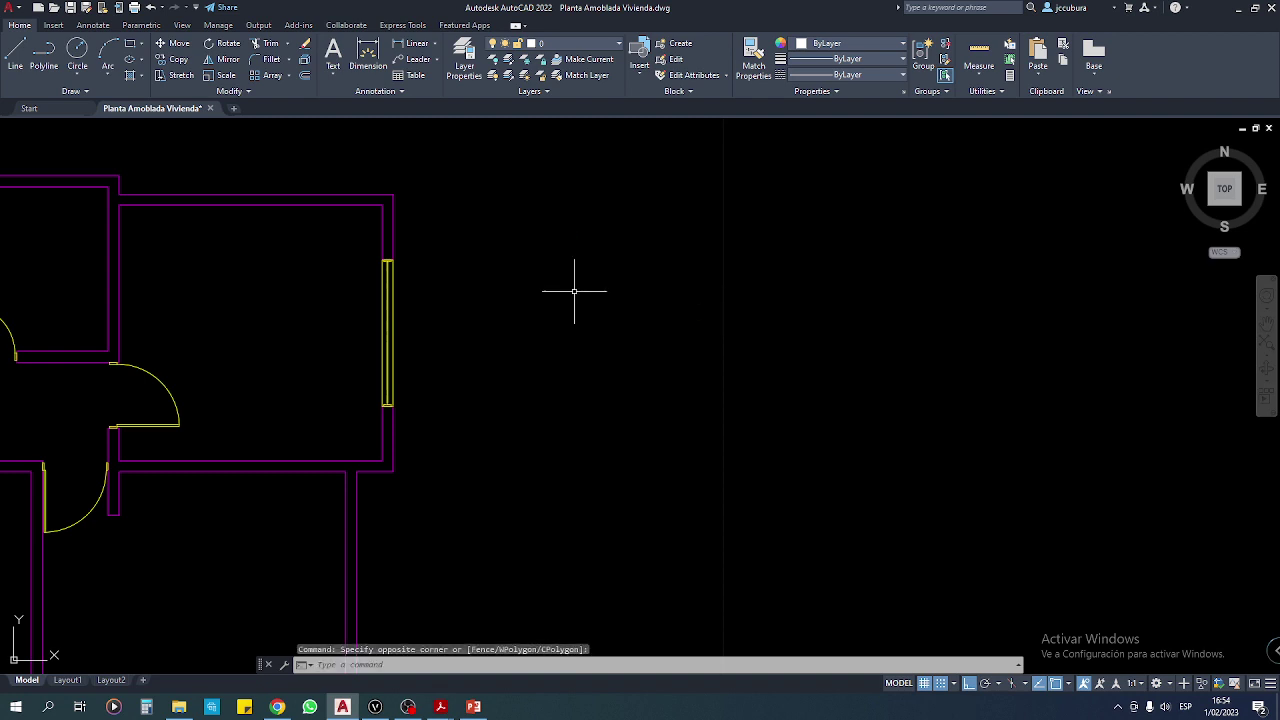
pyautogui.scroll(-5, 565, 289)
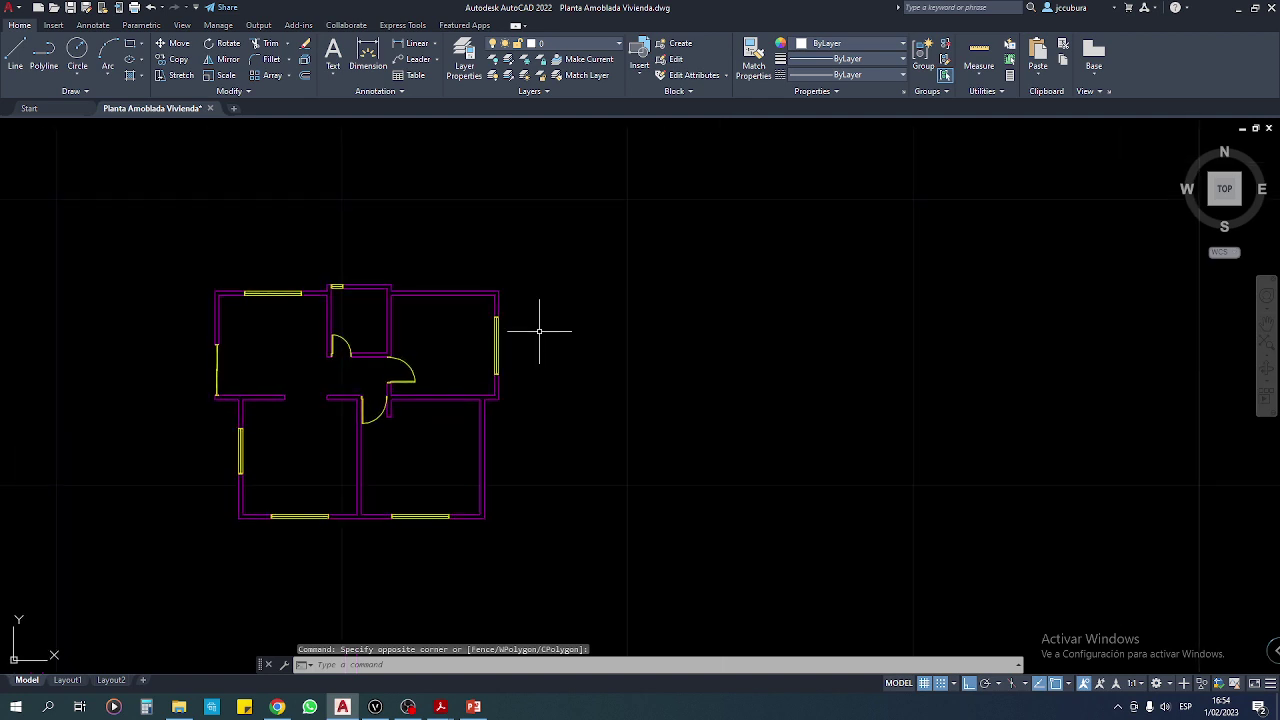
pyautogui.scroll(5, 537, 330)
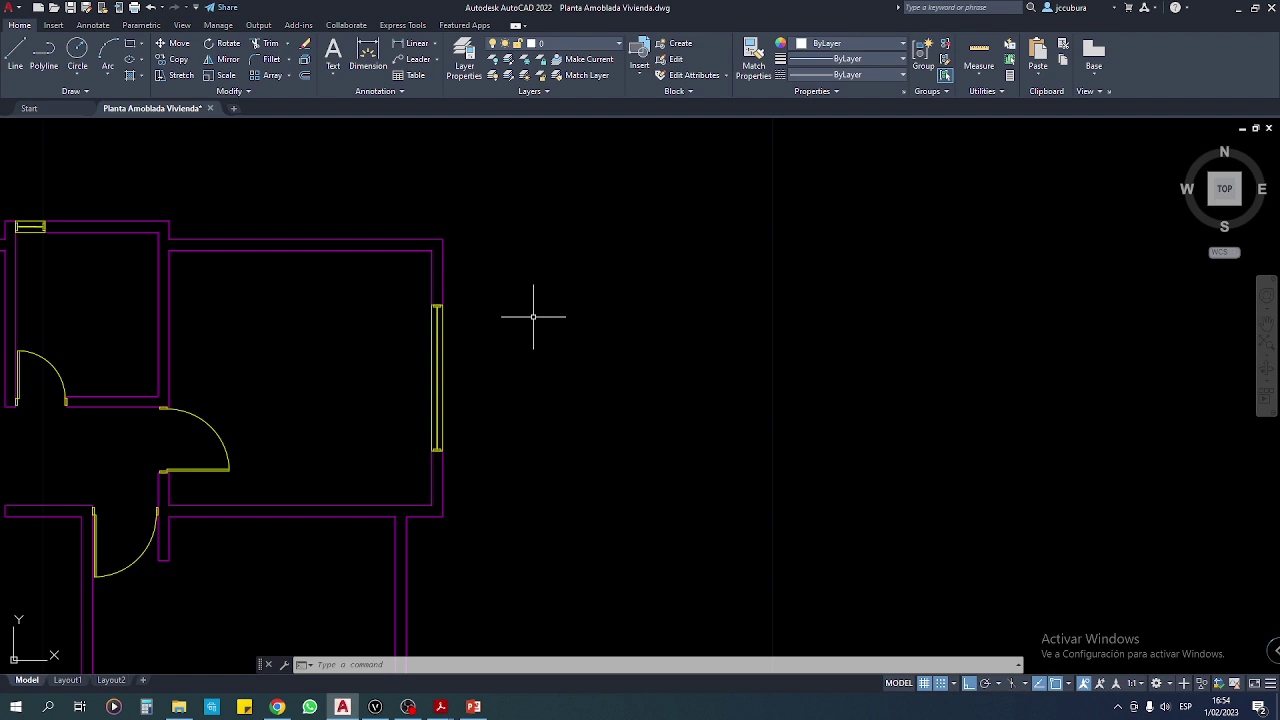
# Draw a 0.3-radius circle in the empty space right of the floor plan.
pyautogui.write('c')
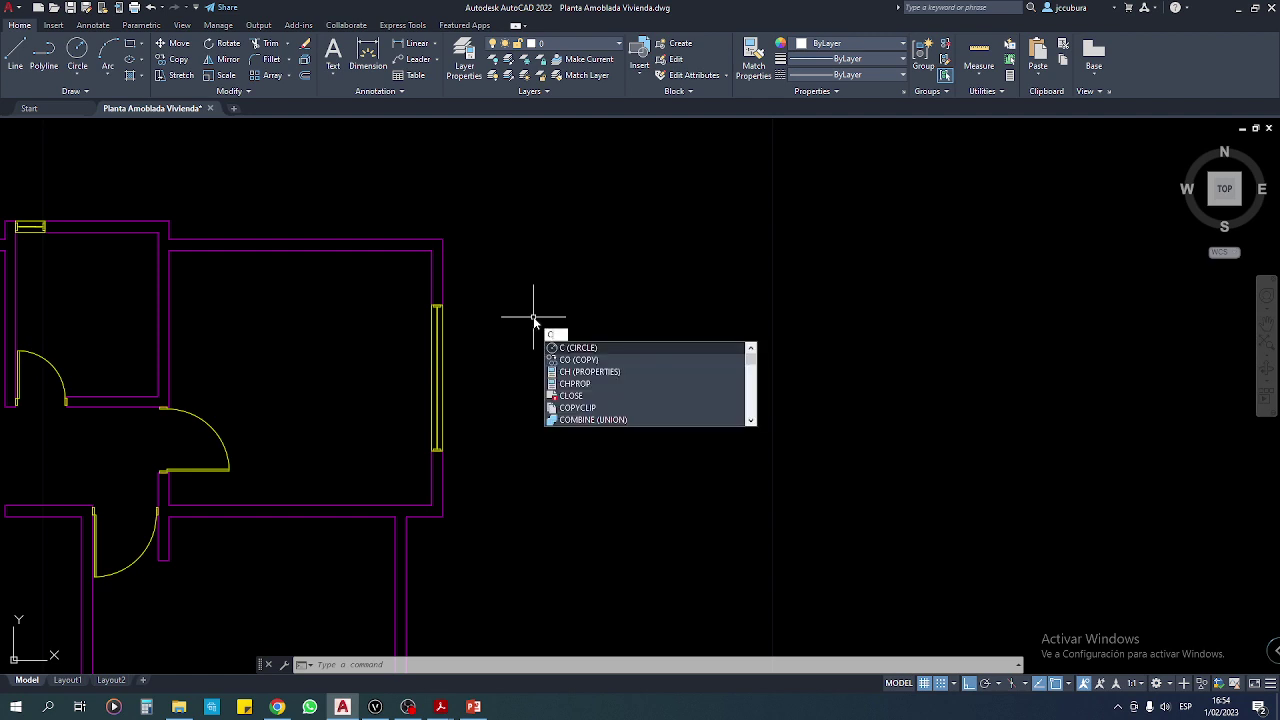
pyautogui.press('Return')
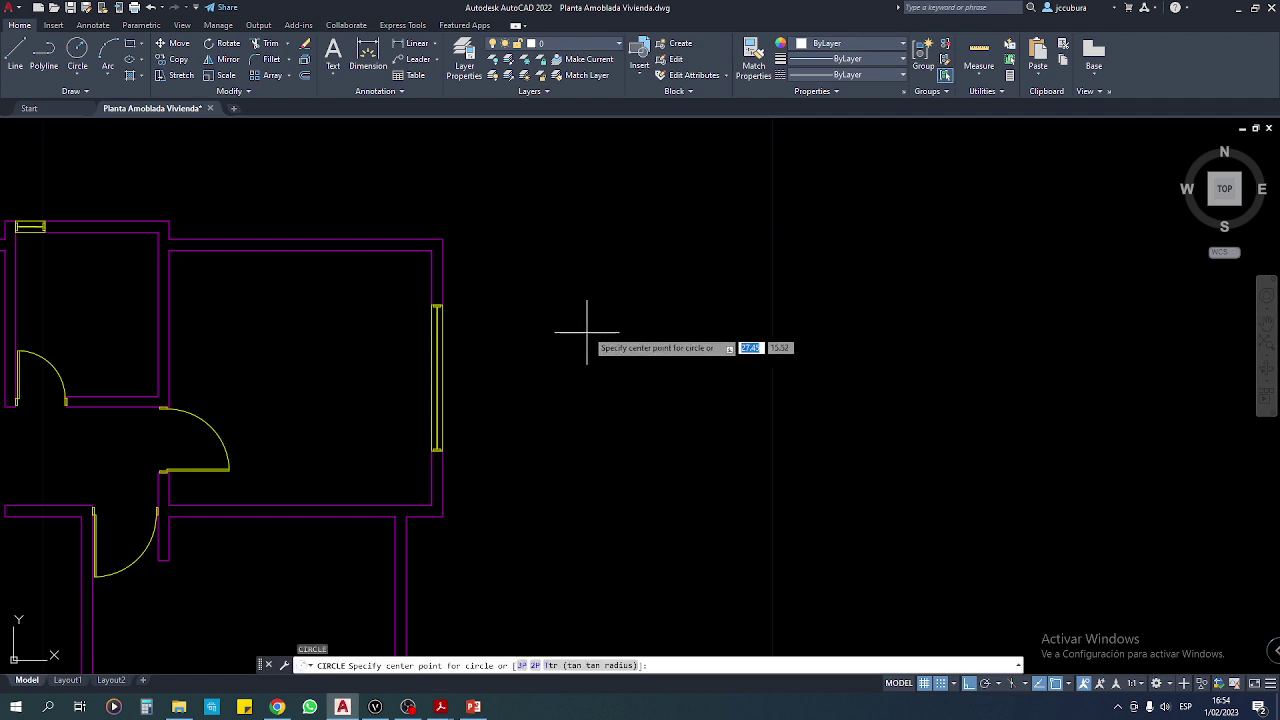
pyautogui.click(589, 327)
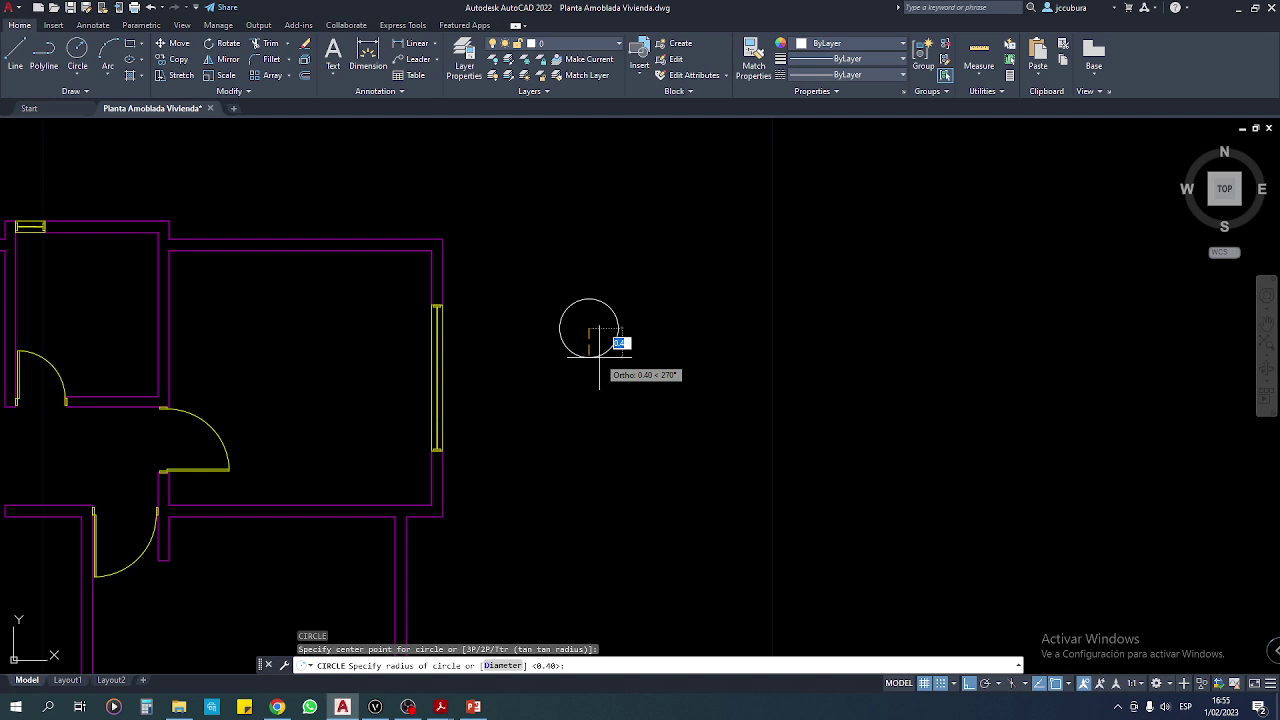
pyautogui.write('0')
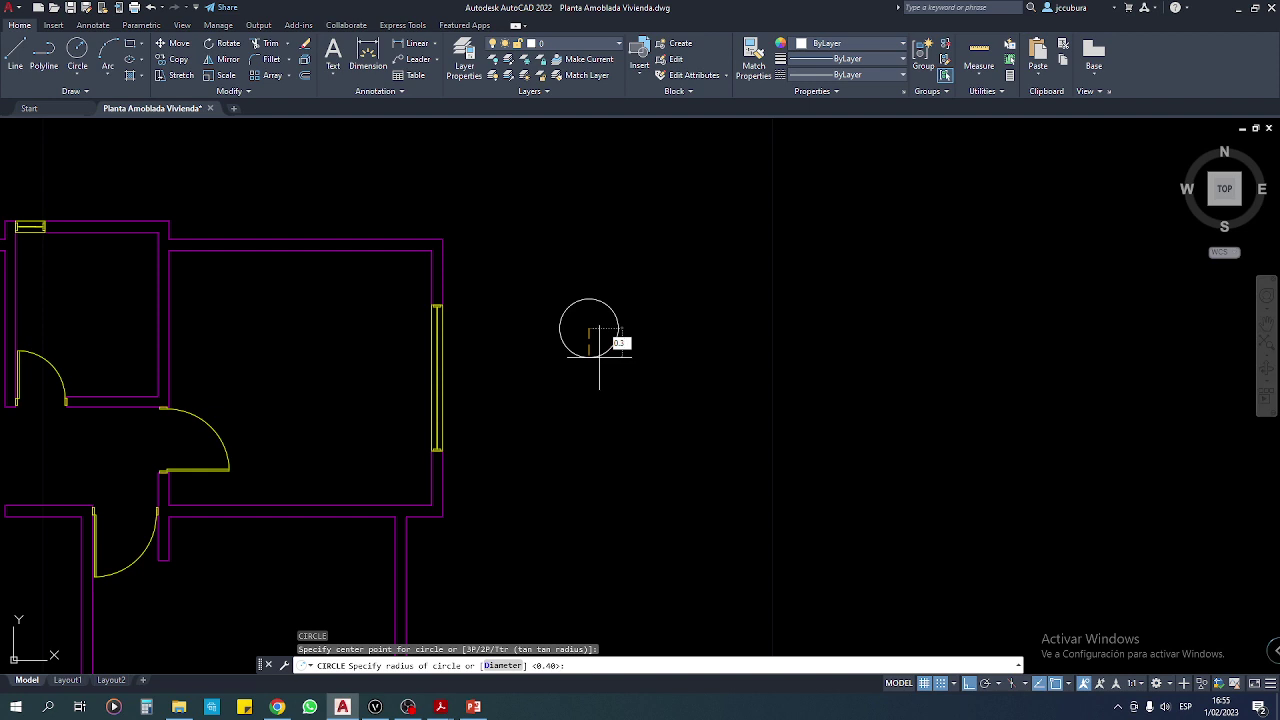
pyautogui.press('Return')
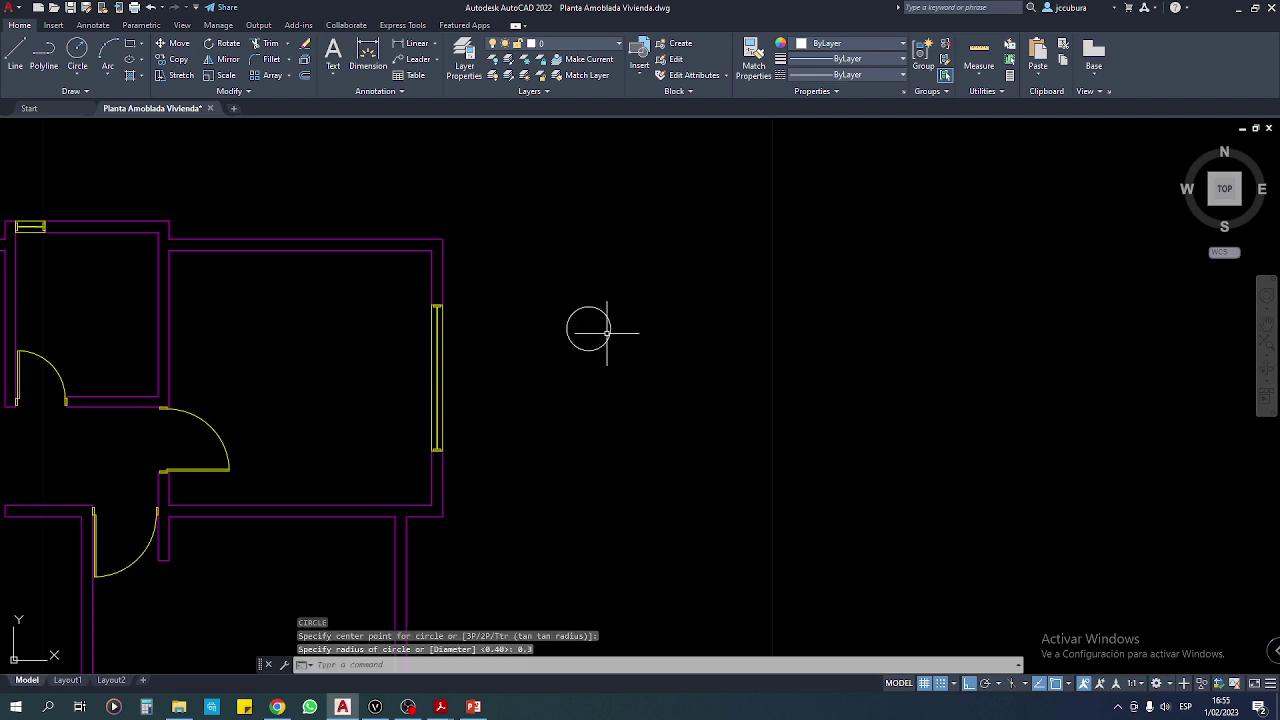
pyautogui.moveTo(571, 334); pyautogui.dragTo(581, 331, button='middle')
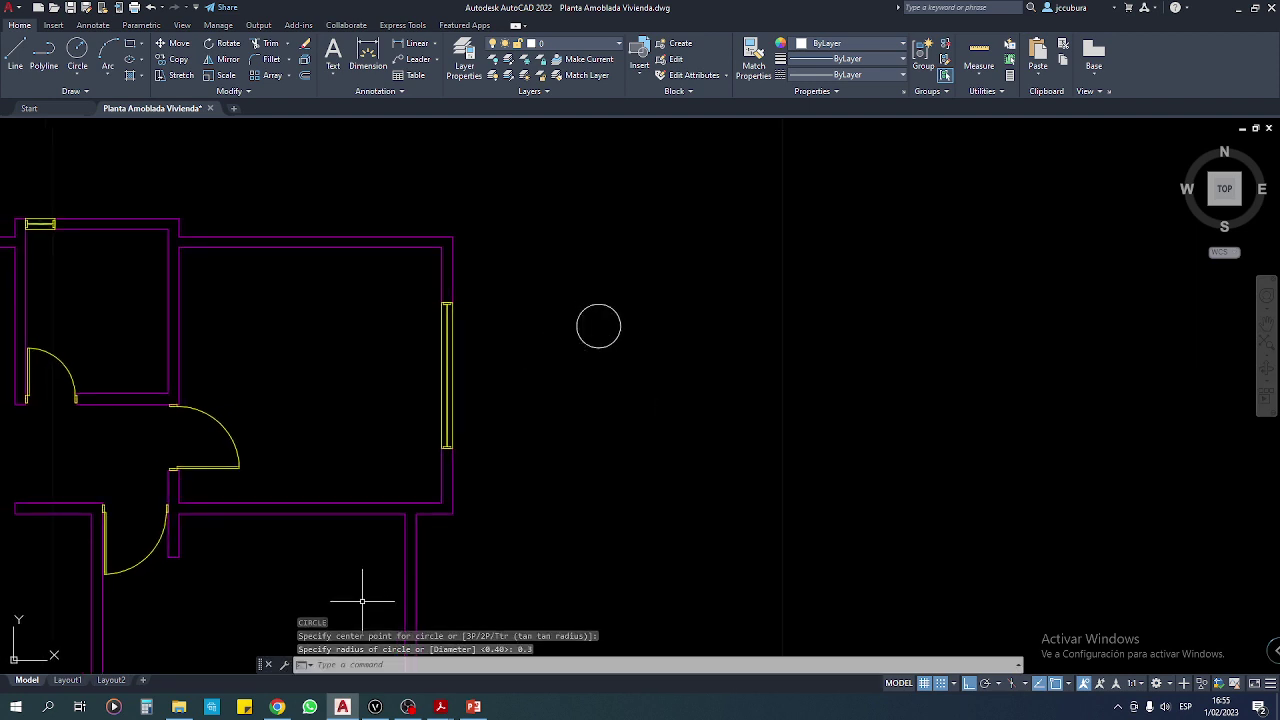
# Study axis bubbles 1–7 atop the reference plan PDF, then return to AutoCAD.
pyautogui.moveTo(440, 707)
pyautogui.click(368, 650)
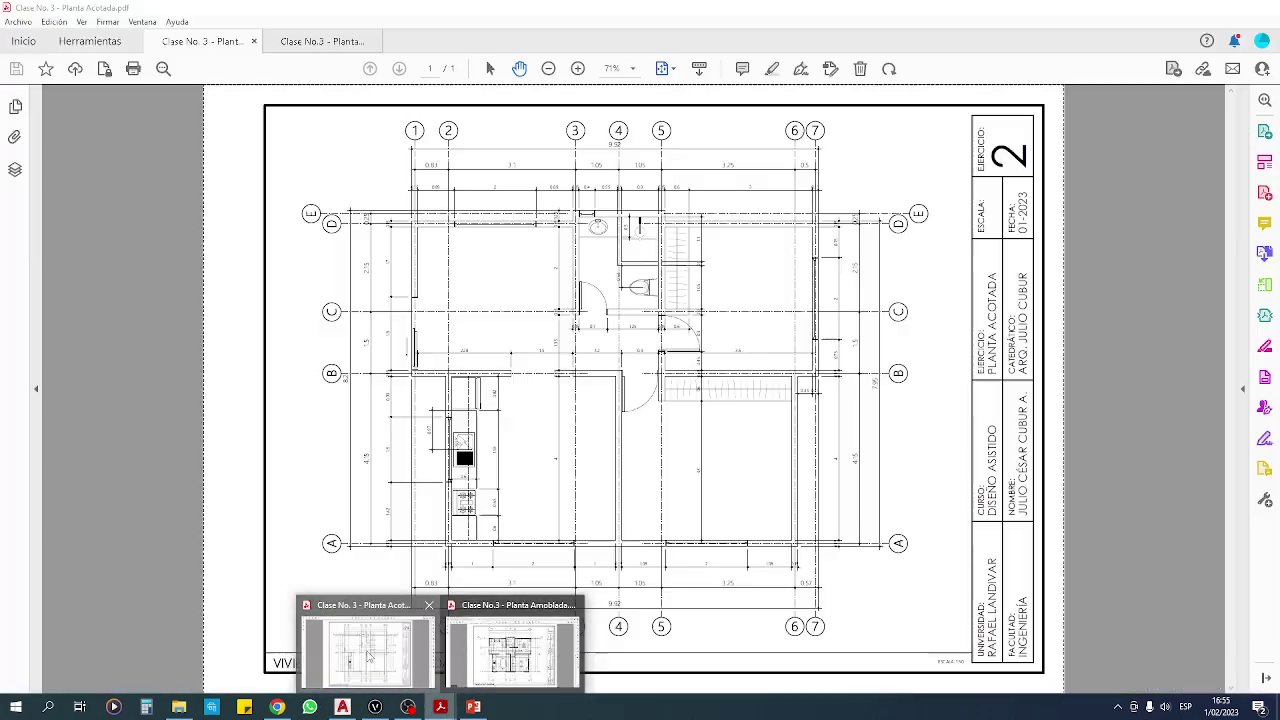
pyautogui.keyDown('ctrl'); pyautogui.scroll(3, 461, 146); pyautogui.keyUp('ctrl')
pyautogui.hscroll(-3, 428, 166)
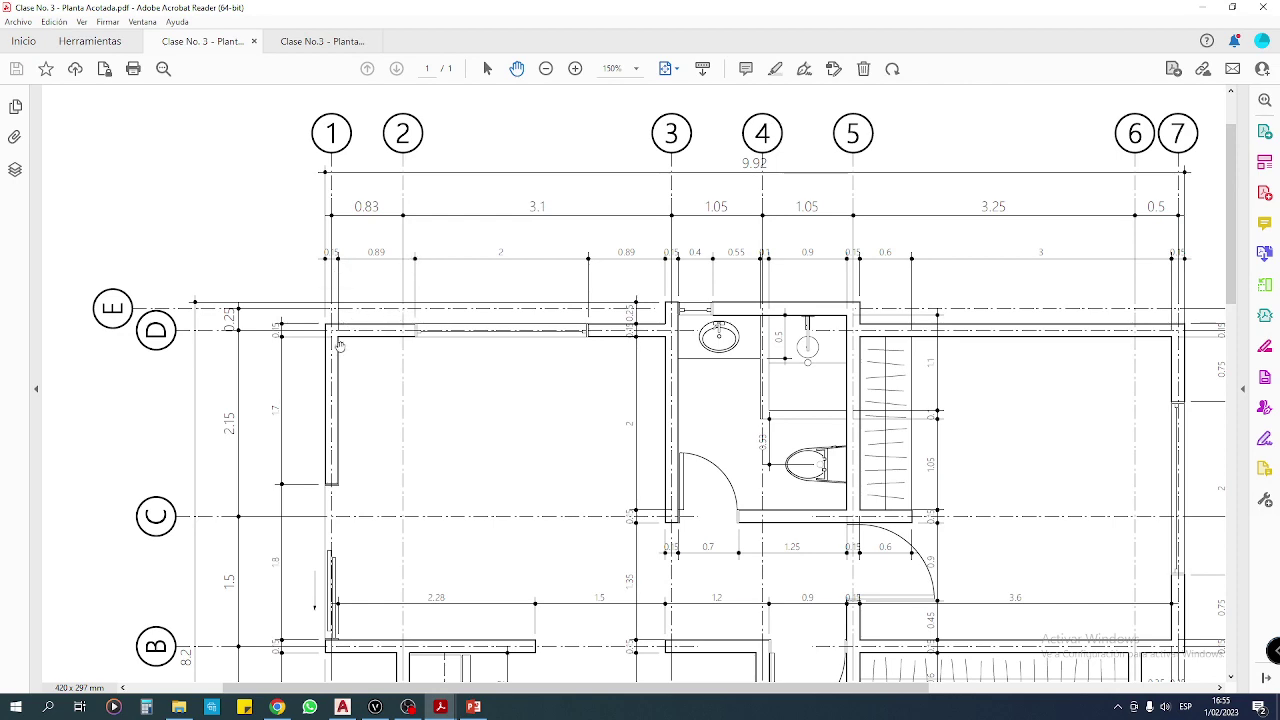
pyautogui.moveTo(314, 385); pyautogui.dragTo(350, 352)
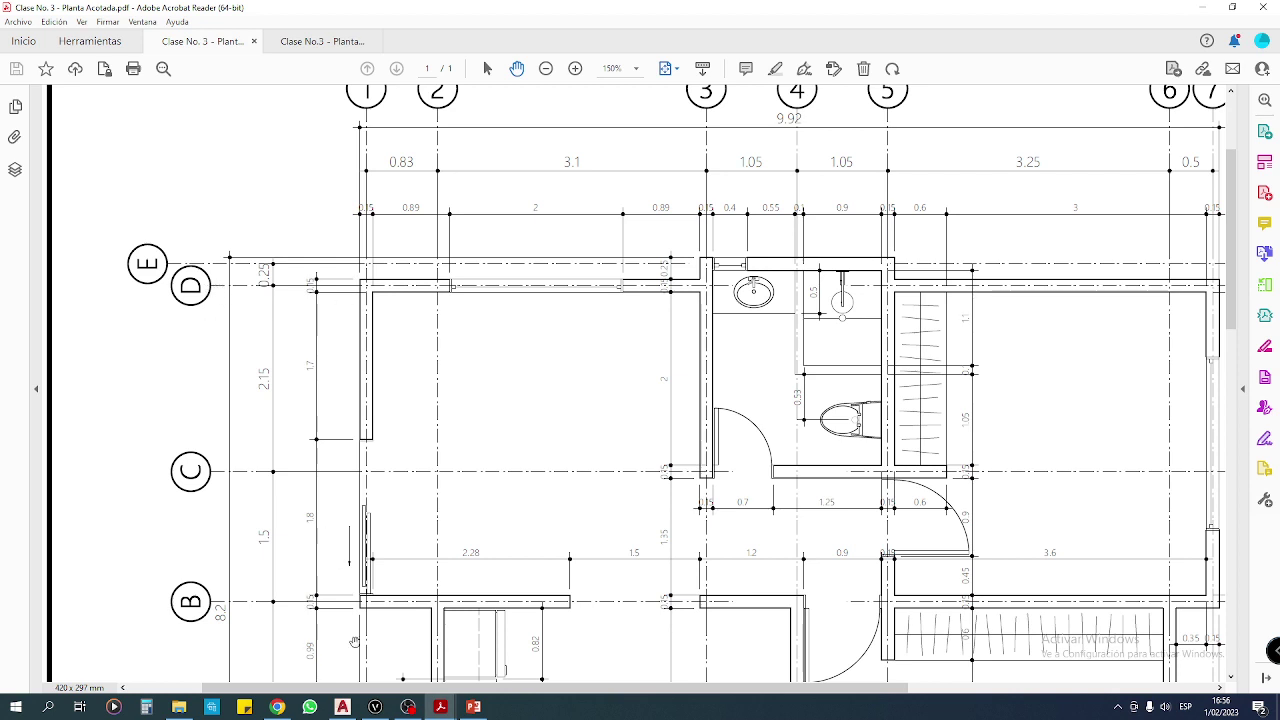
pyautogui.click(343, 707)
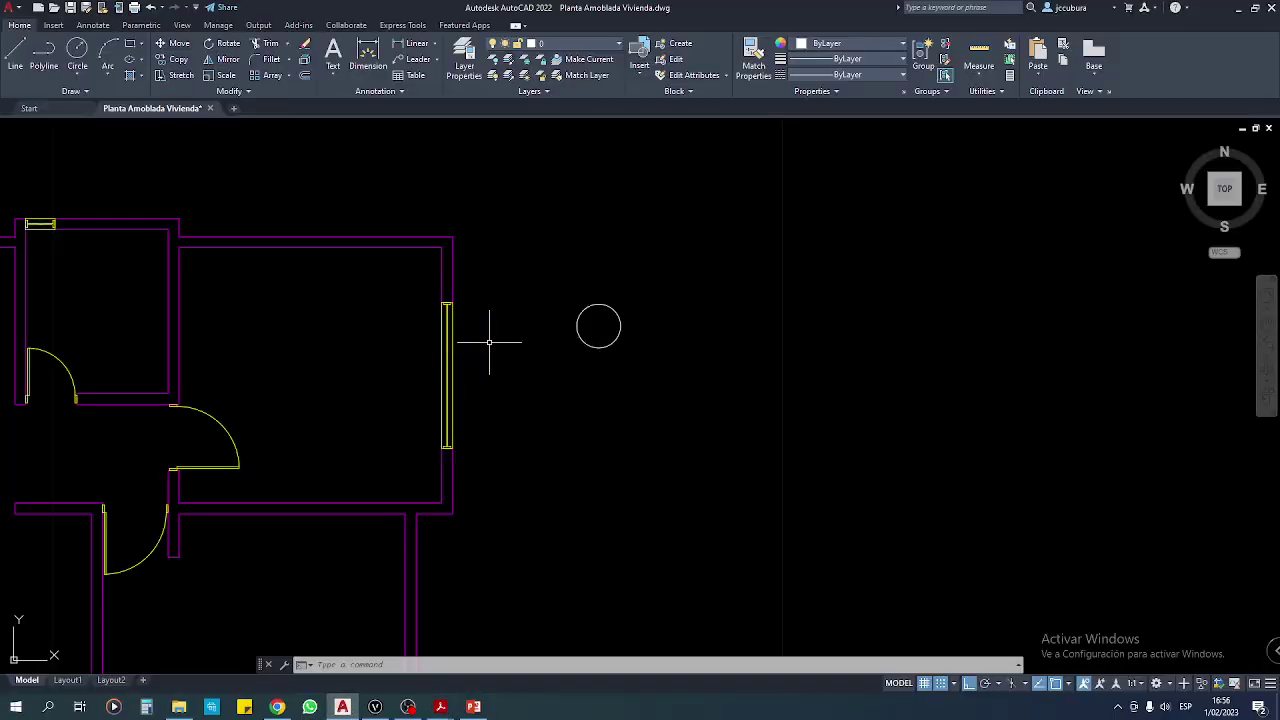
pyautogui.scroll(2, 578, 312)
pyautogui.scroll(-2, 571, 297)
pyautogui.click(551, 294)
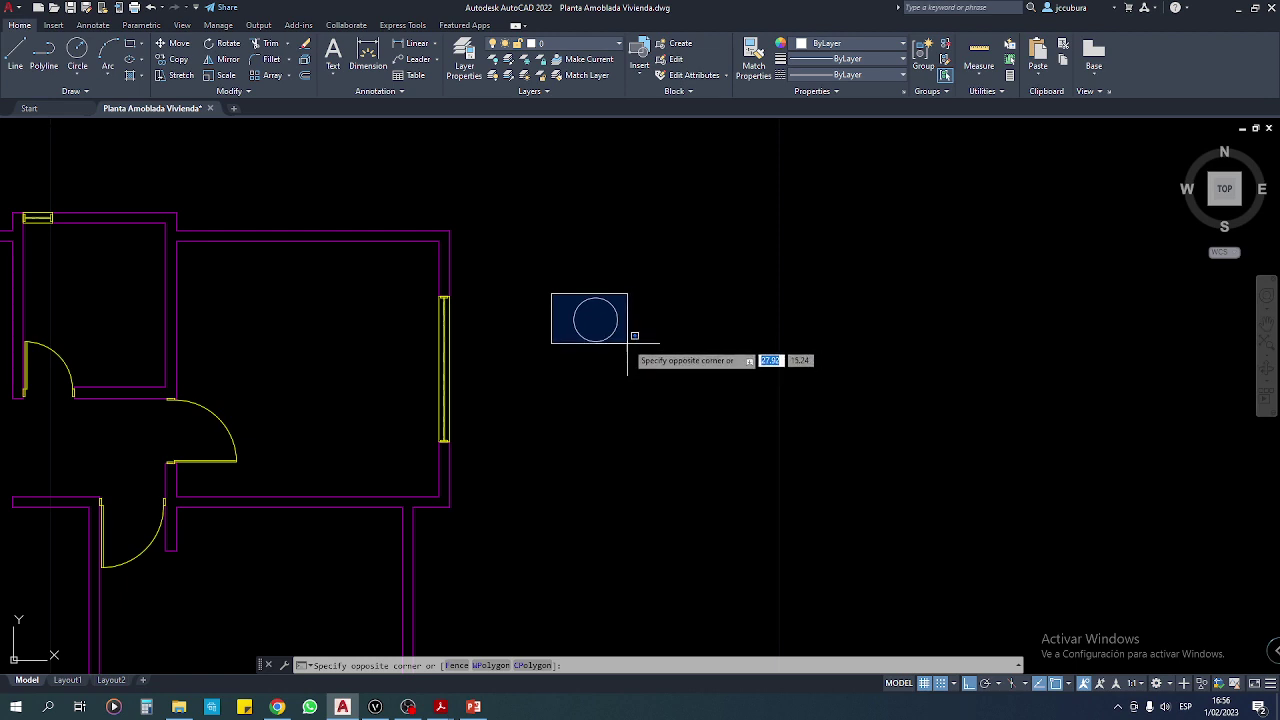
pyautogui.click(627, 343)
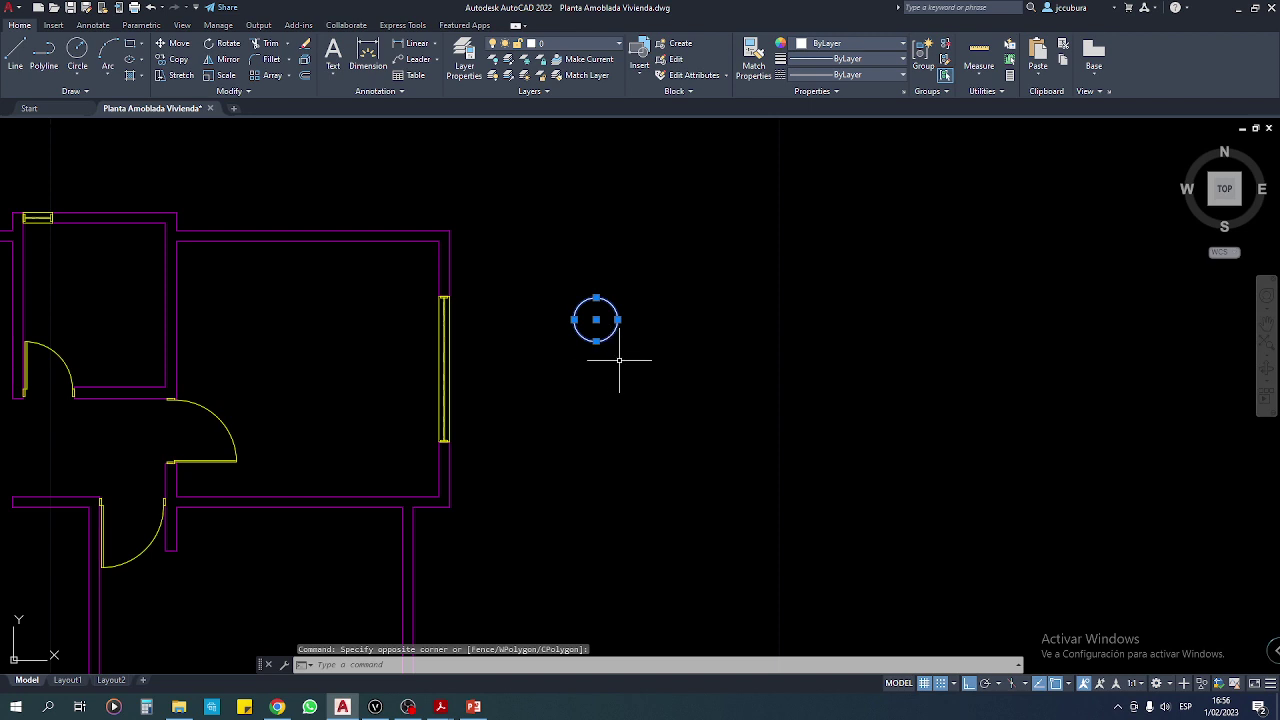
pyautogui.press('Escape')
pyautogui.press('Escape')
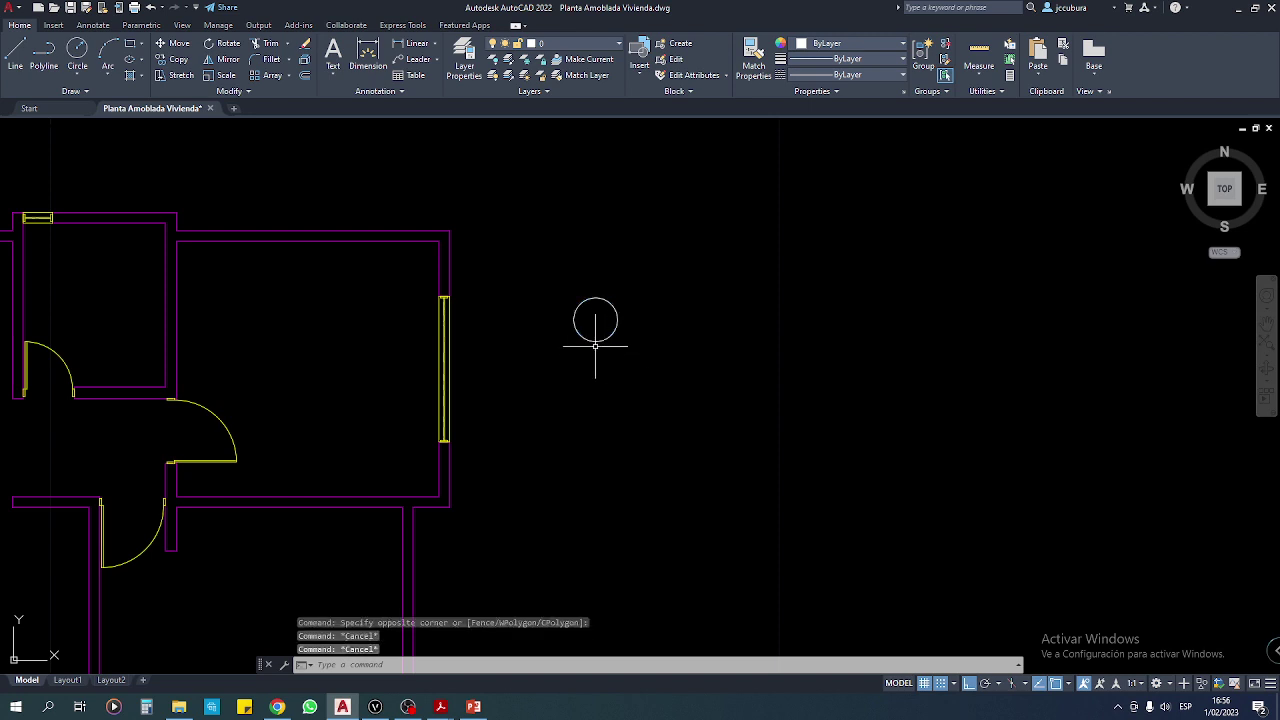
pyautogui.moveTo(592, 402); pyautogui.dragTo(596, 378, button='middle')
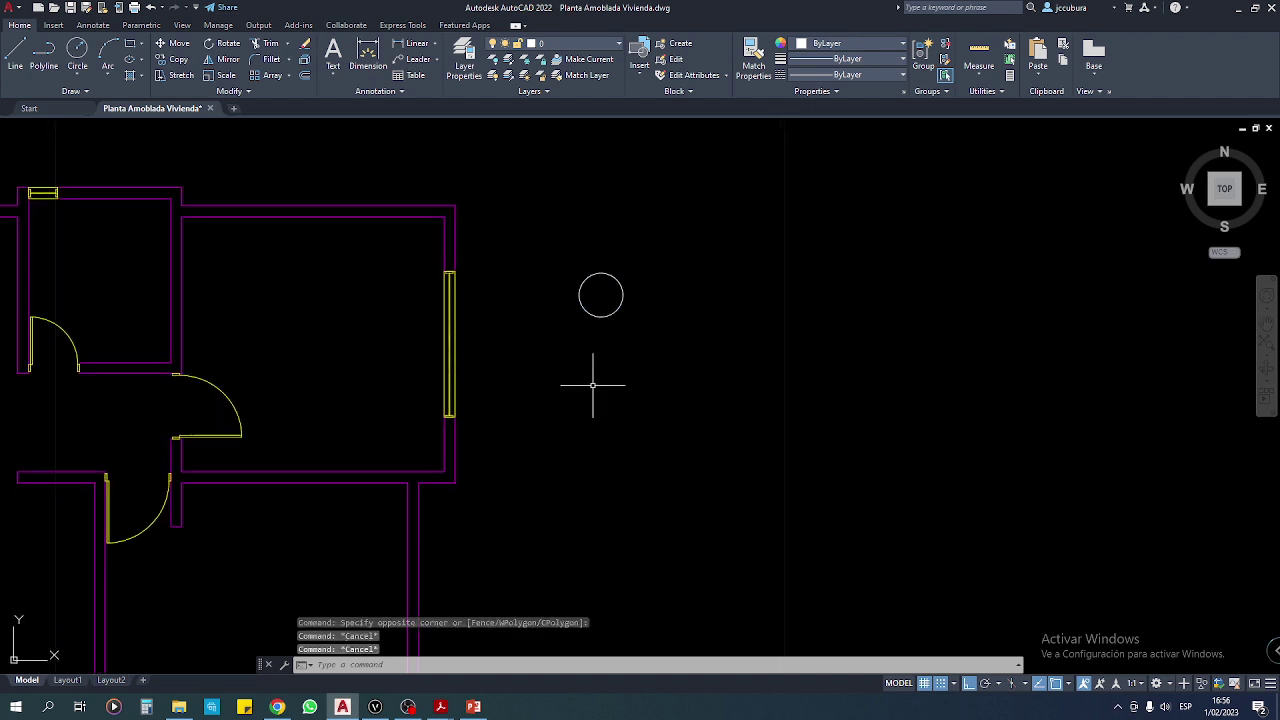
pyautogui.click(595, 325)
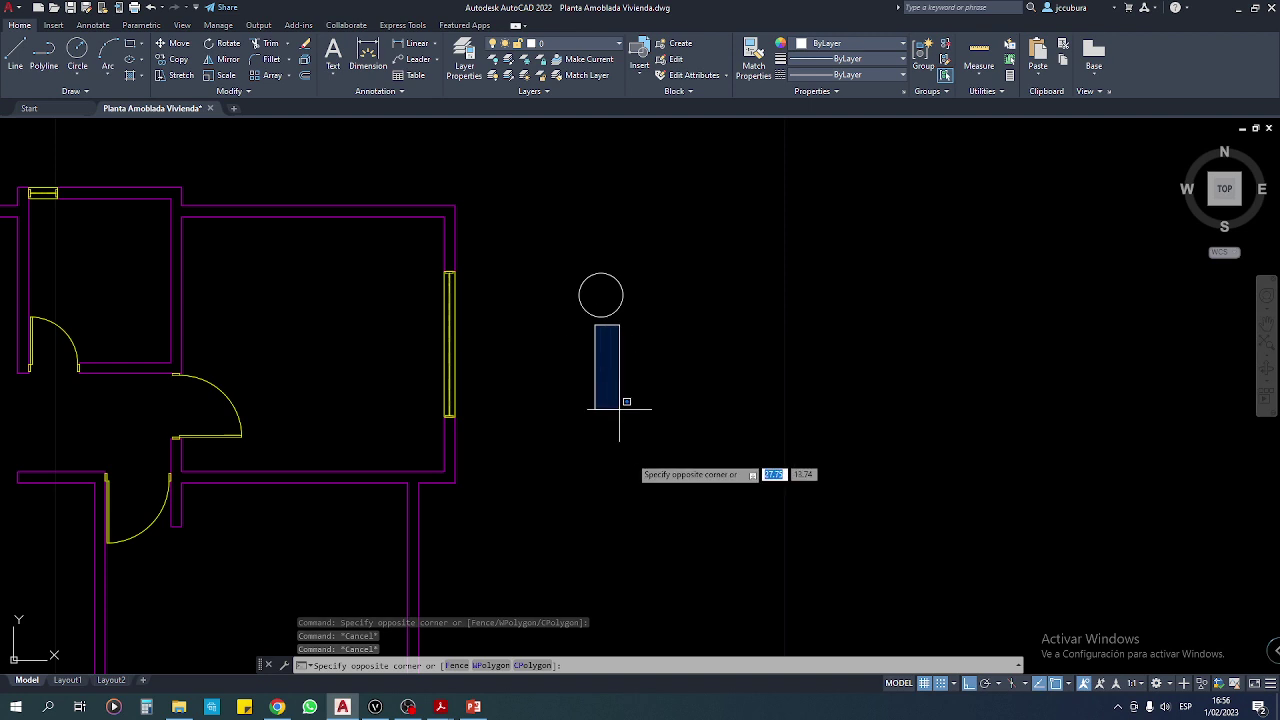
pyautogui.click(645, 545)
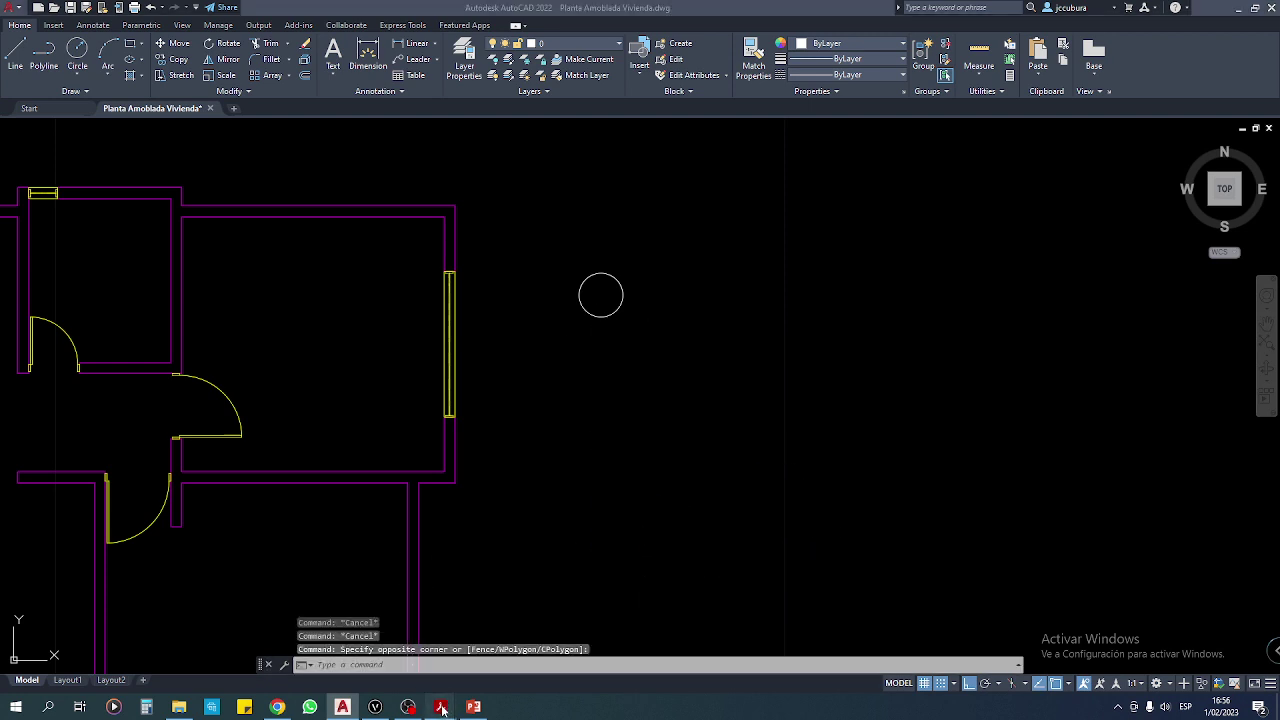
# Check the reference PDF's grid bubbles 1–7, then return to the AutoCAD floor plan.
pyautogui.click(420, 640)
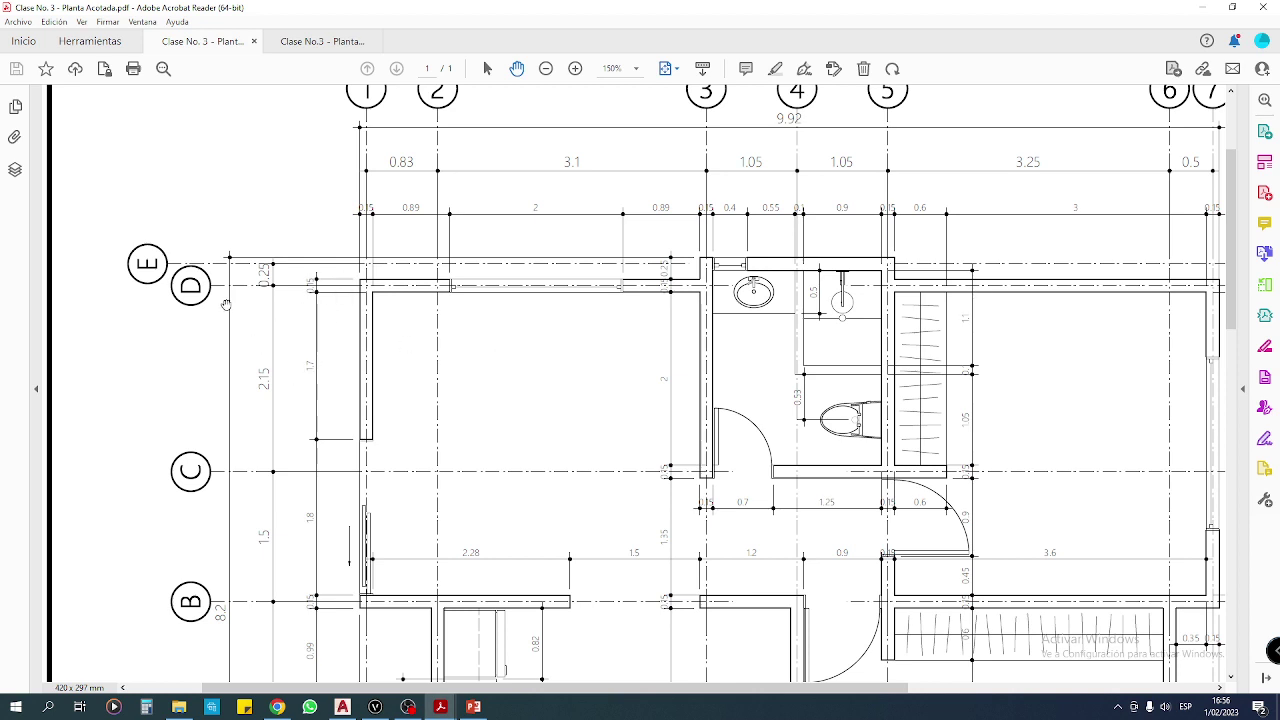
pyautogui.click(376, 708)
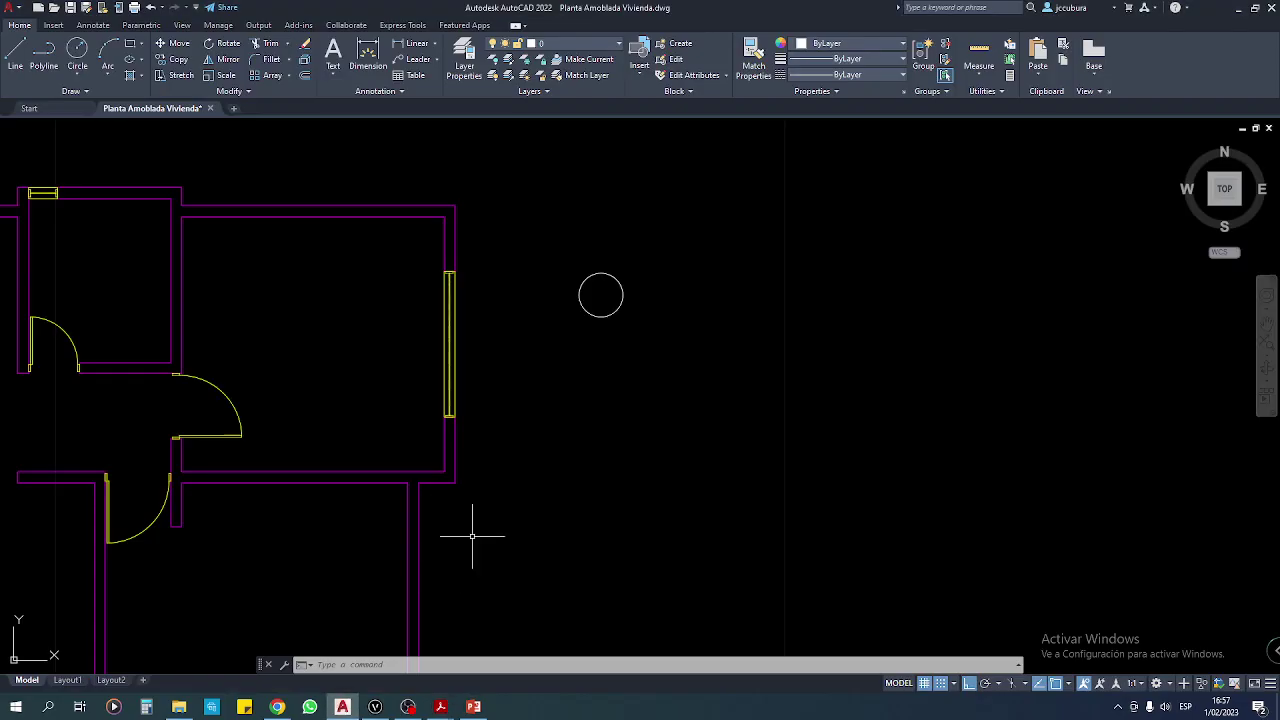
# Draw a 3.3-long vertical line down from the circle's bottom quadrant.
pyautogui.moveTo(513, 391); pyautogui.dragTo(459, 376, button='middle')
pyautogui.write('L')
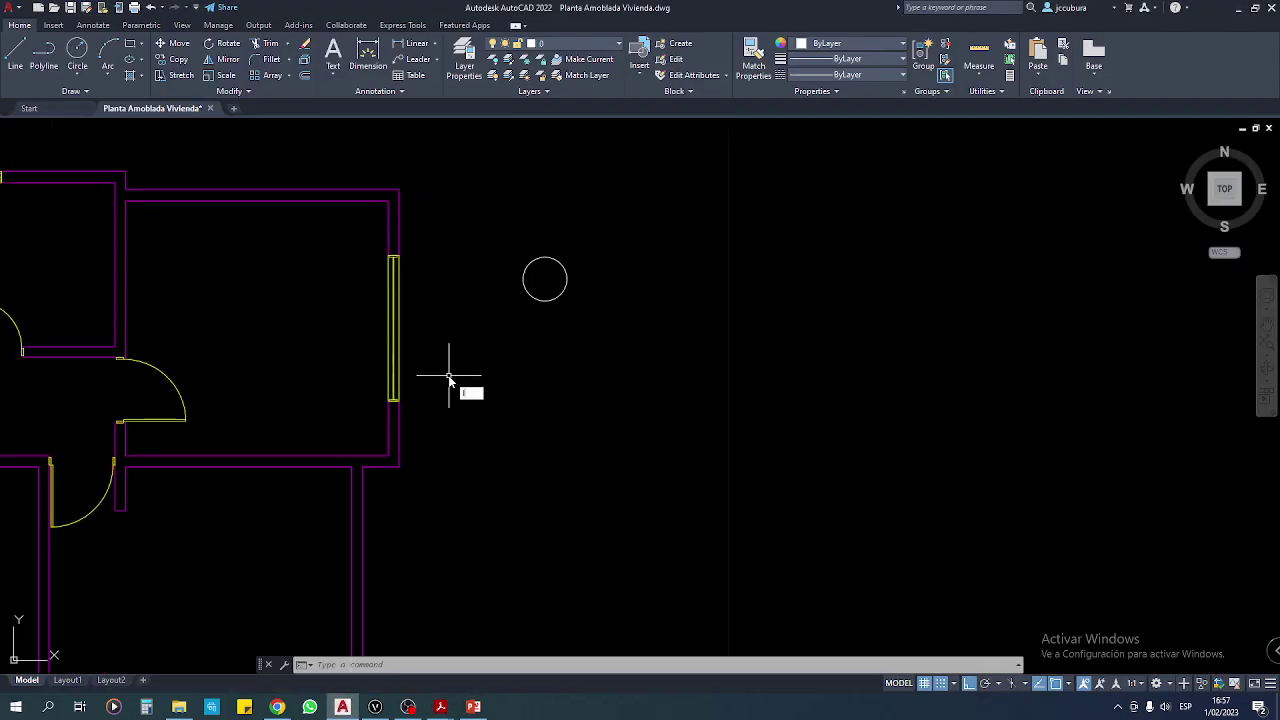
pyautogui.press('Return')
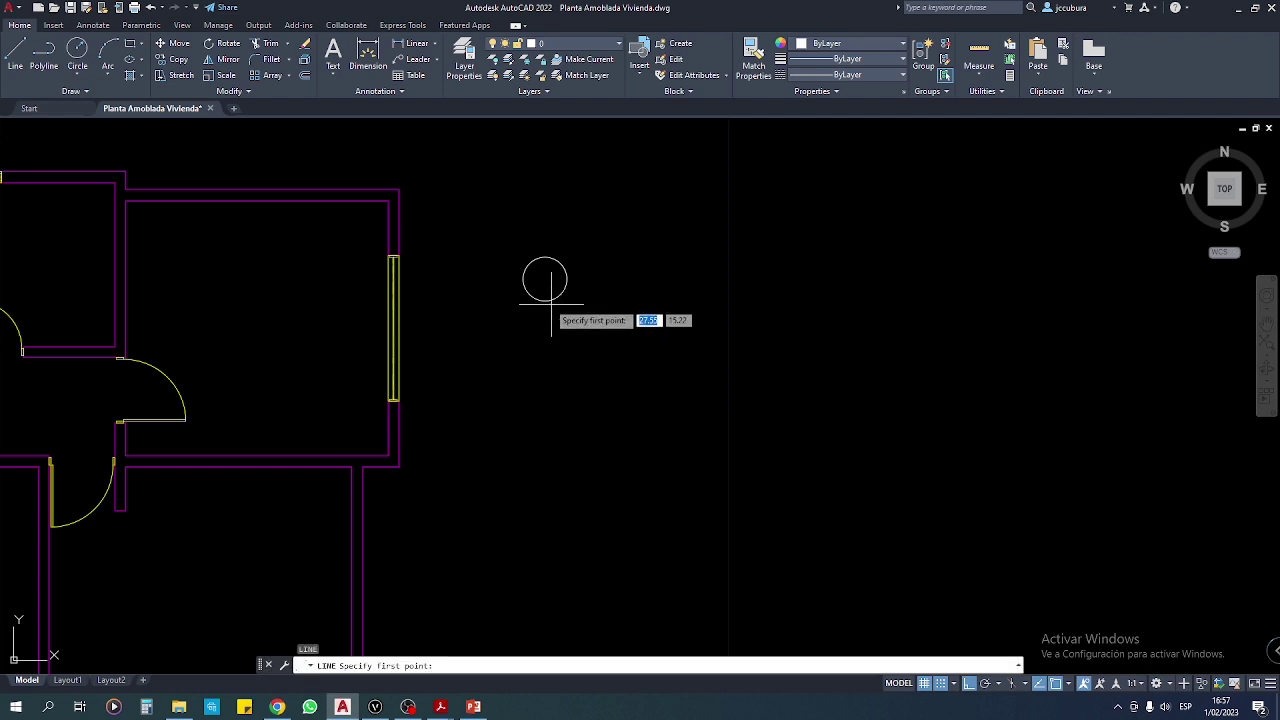
pyautogui.click(545, 299)
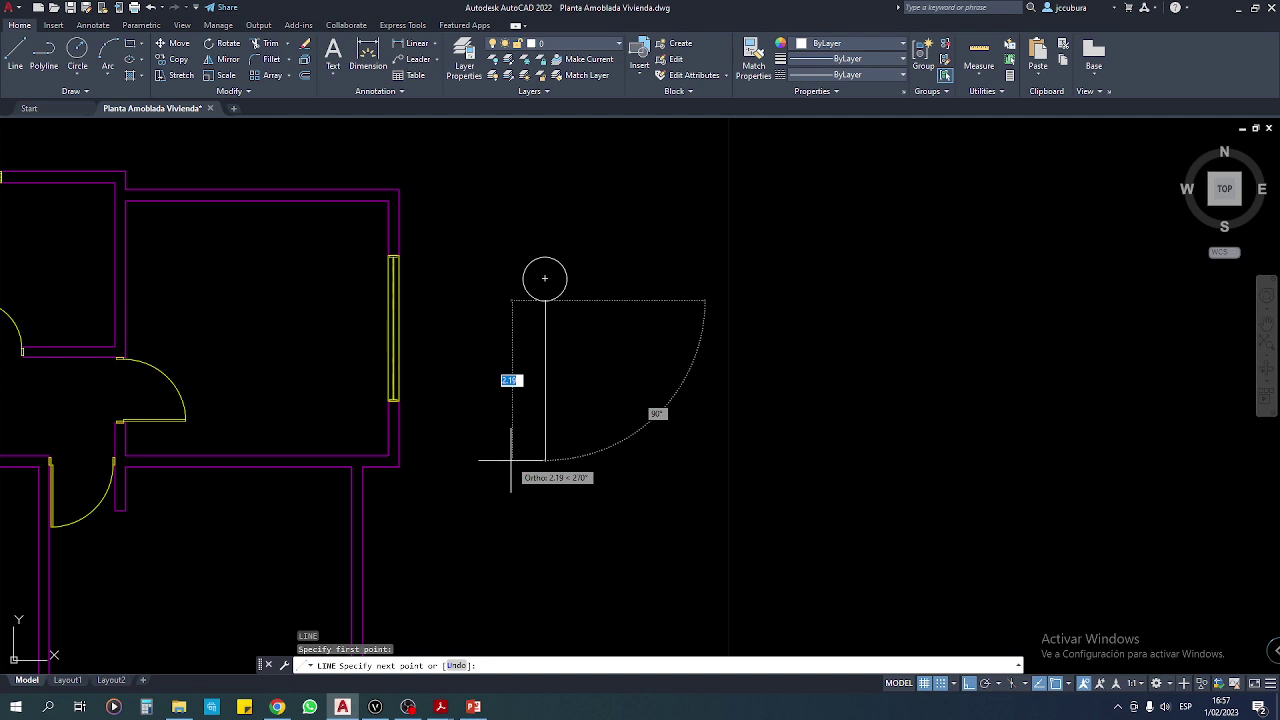
pyautogui.scroll(-4, 511, 455)
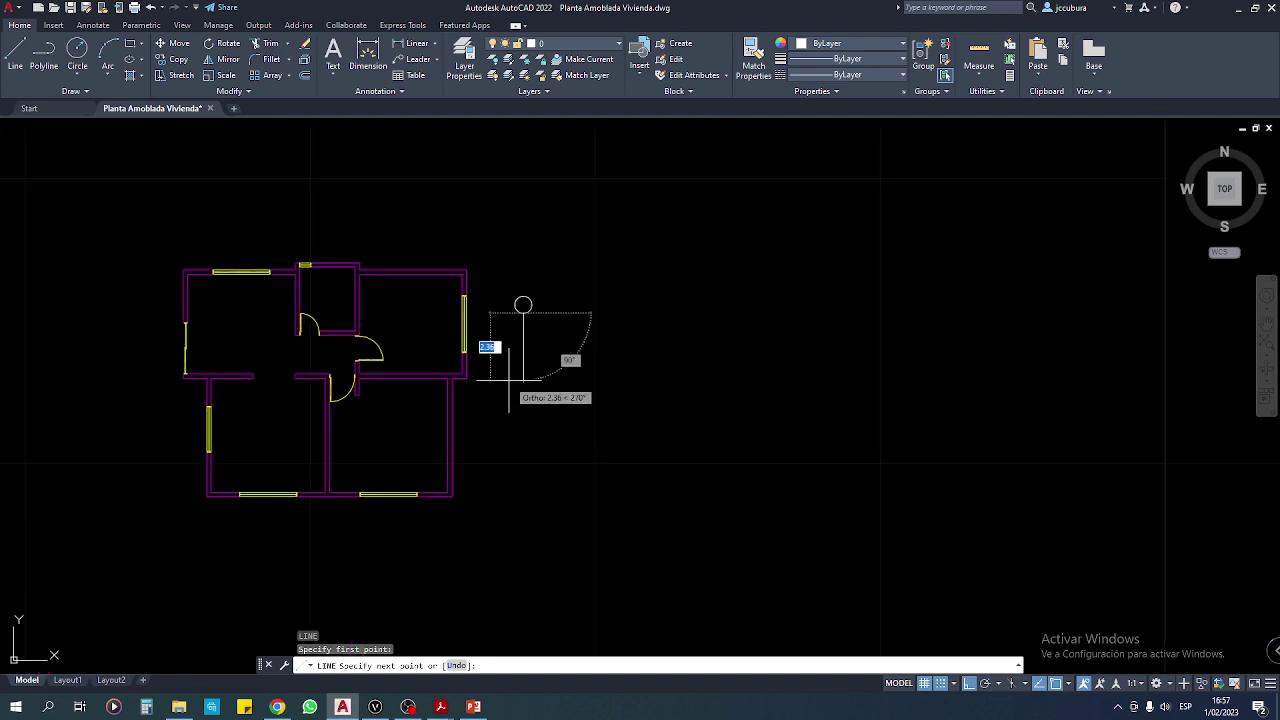
pyautogui.scroll(2, 509, 385)
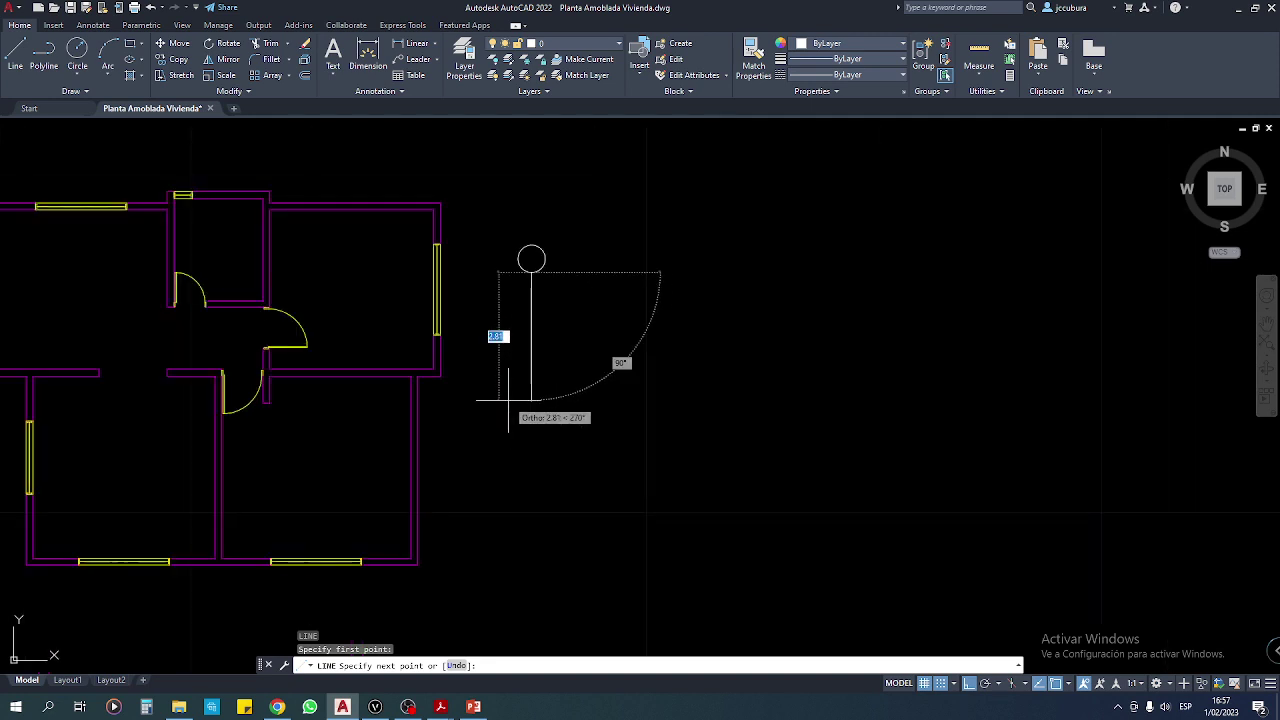
pyautogui.scroll(2, 509, 395)
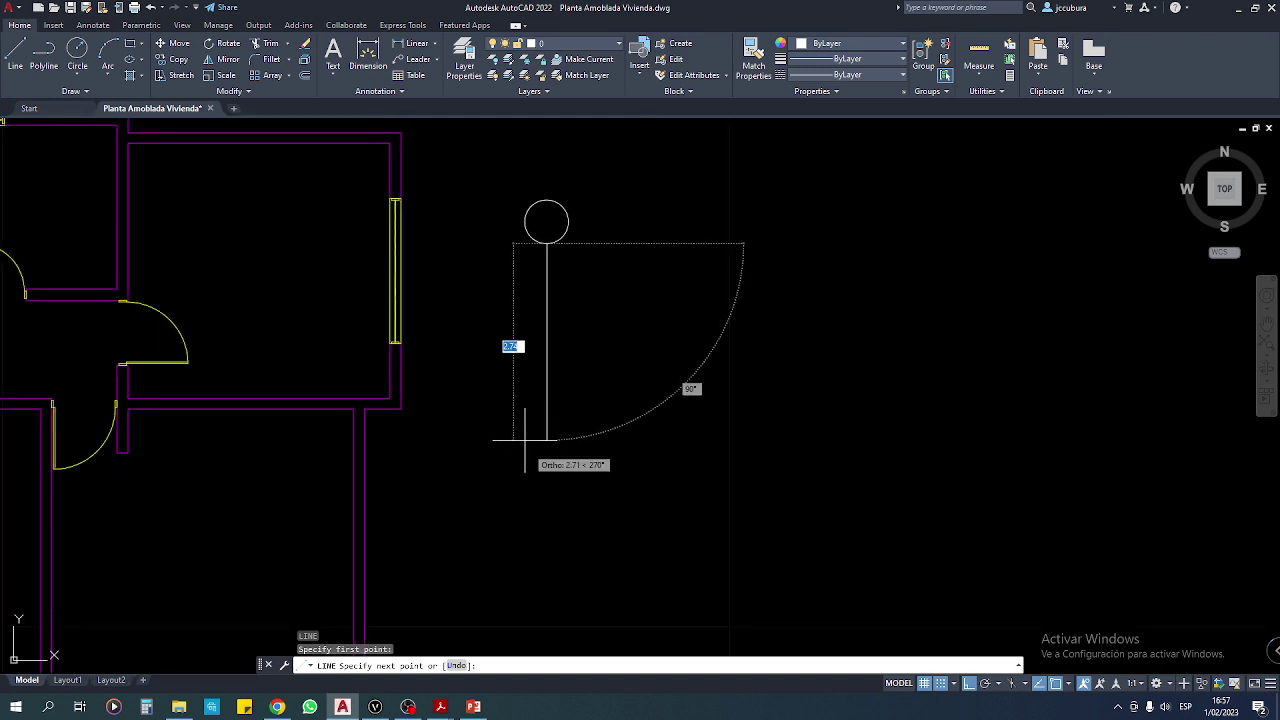
pyautogui.scroll(-2, 516, 444)
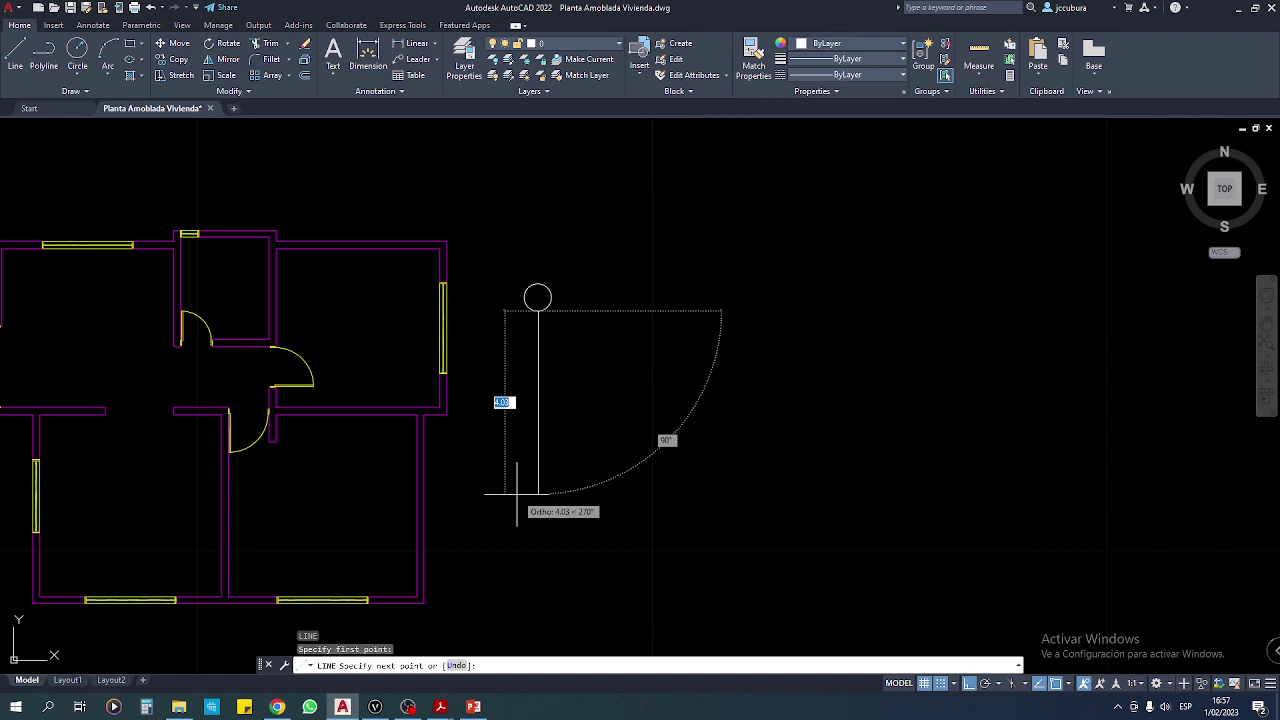
pyautogui.write('3')
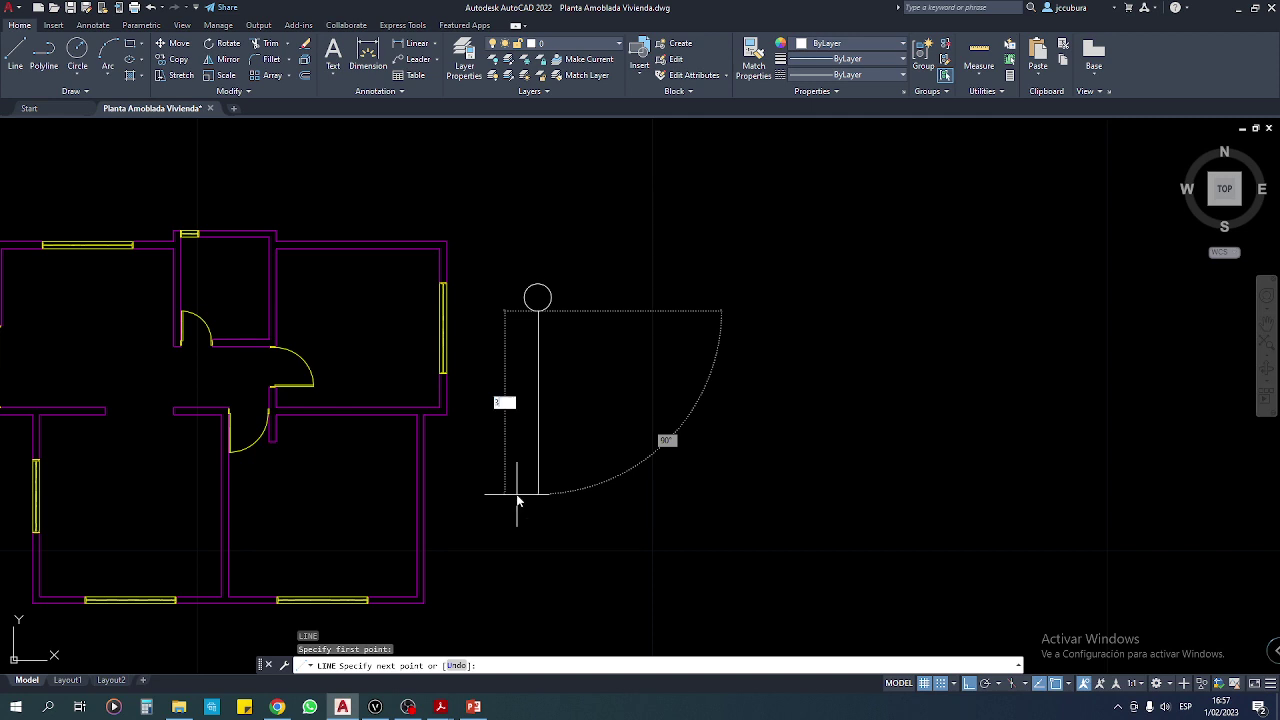
pyautogui.press('Return')
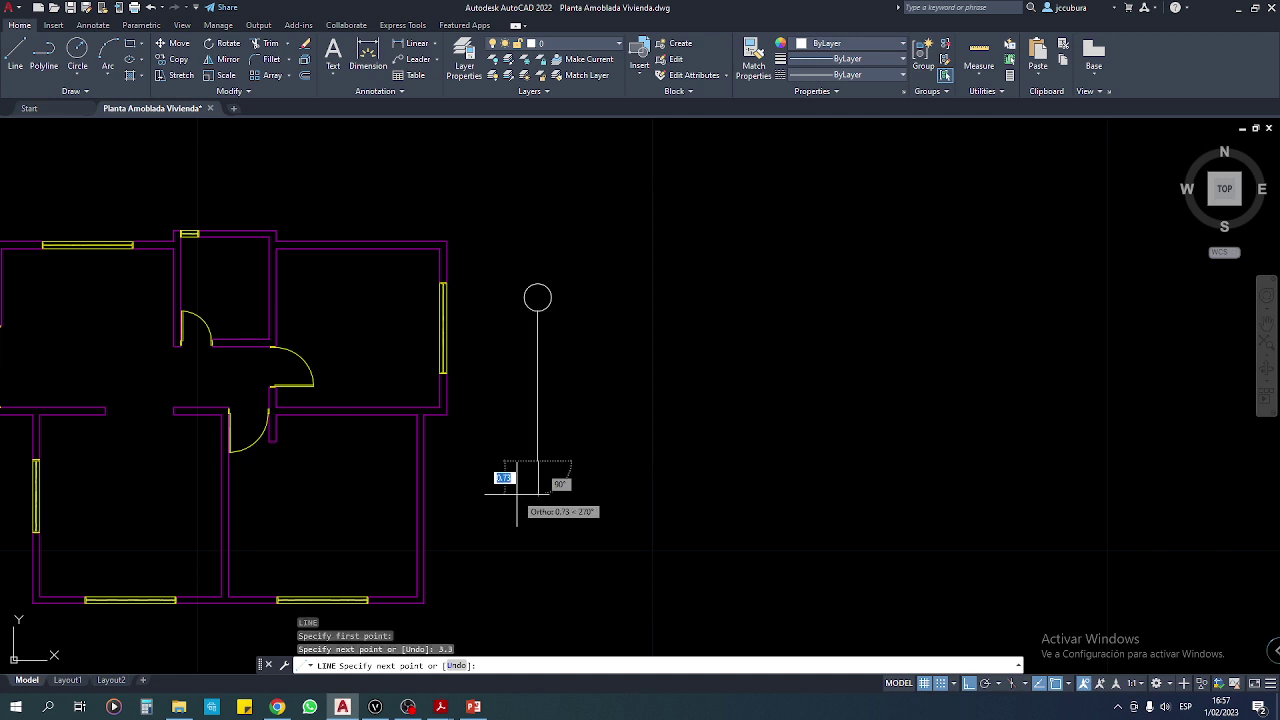
pyautogui.press('Return')
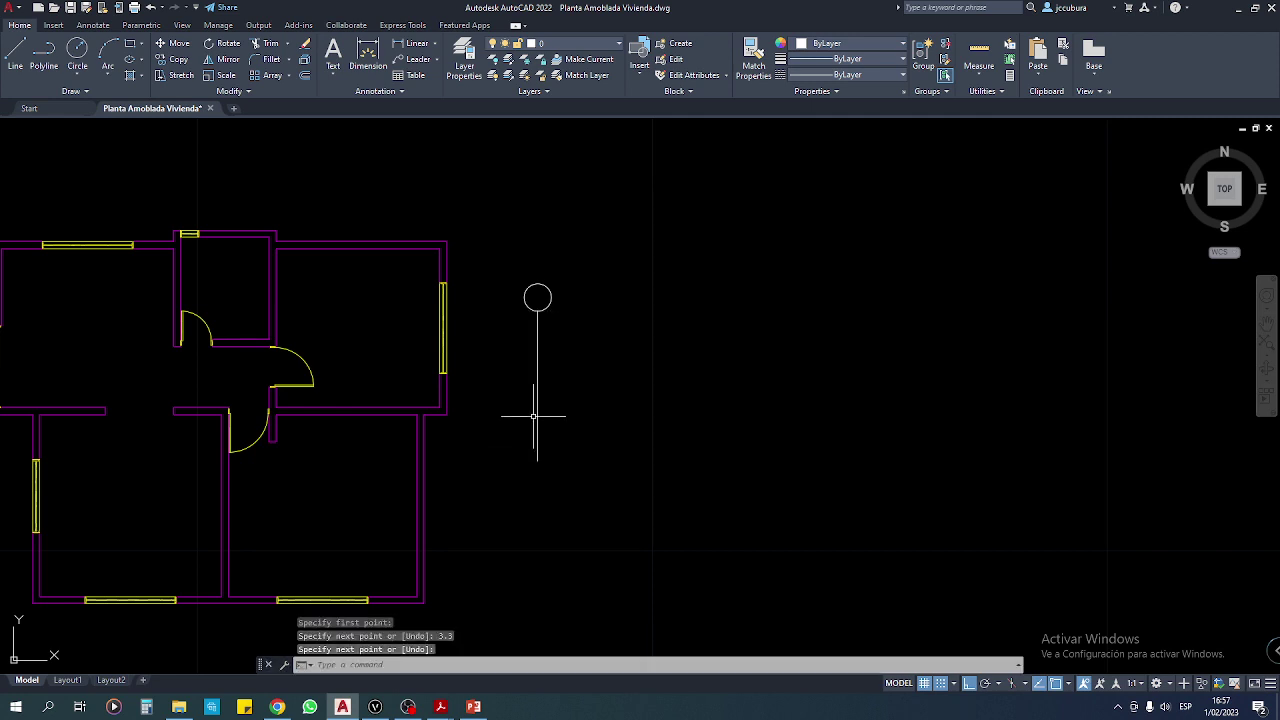
# Select the bubble circle and axis line, clear the selection, then open Layer Properties Manager.
pyautogui.moveTo(537, 405); pyautogui.dragTo(608, 487, button='middle')
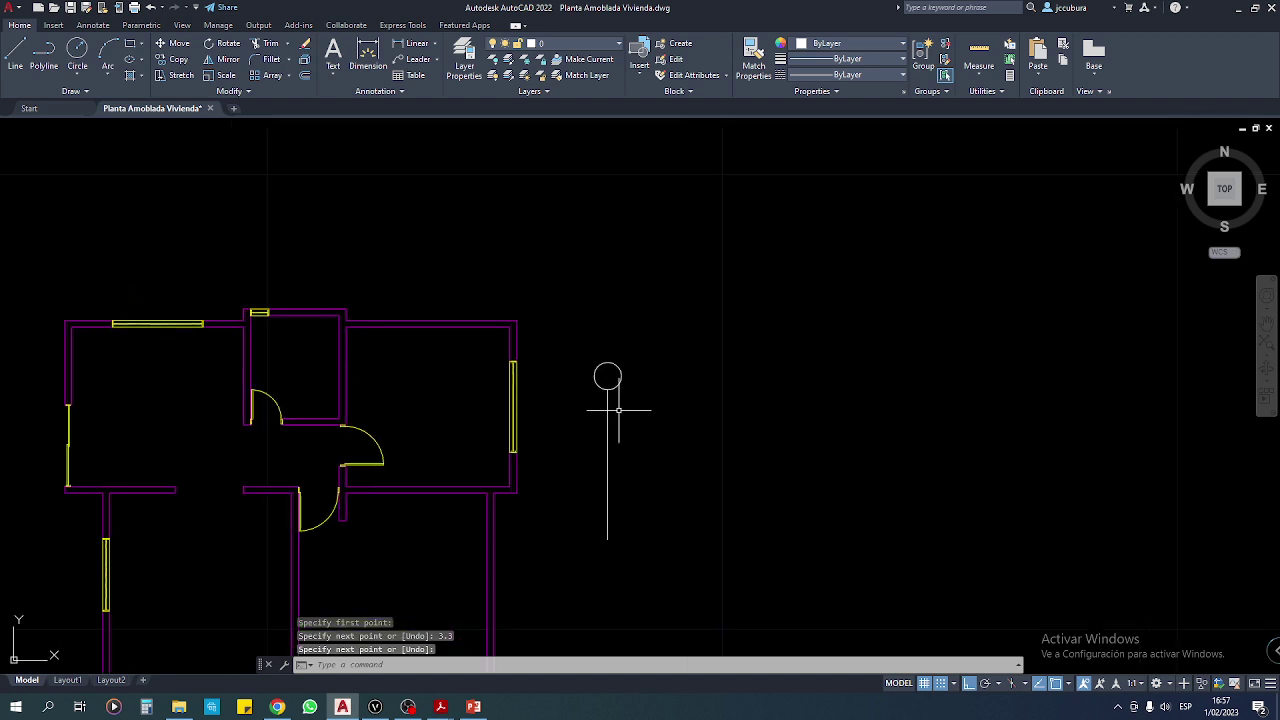
pyautogui.scroll(3, 617, 443)
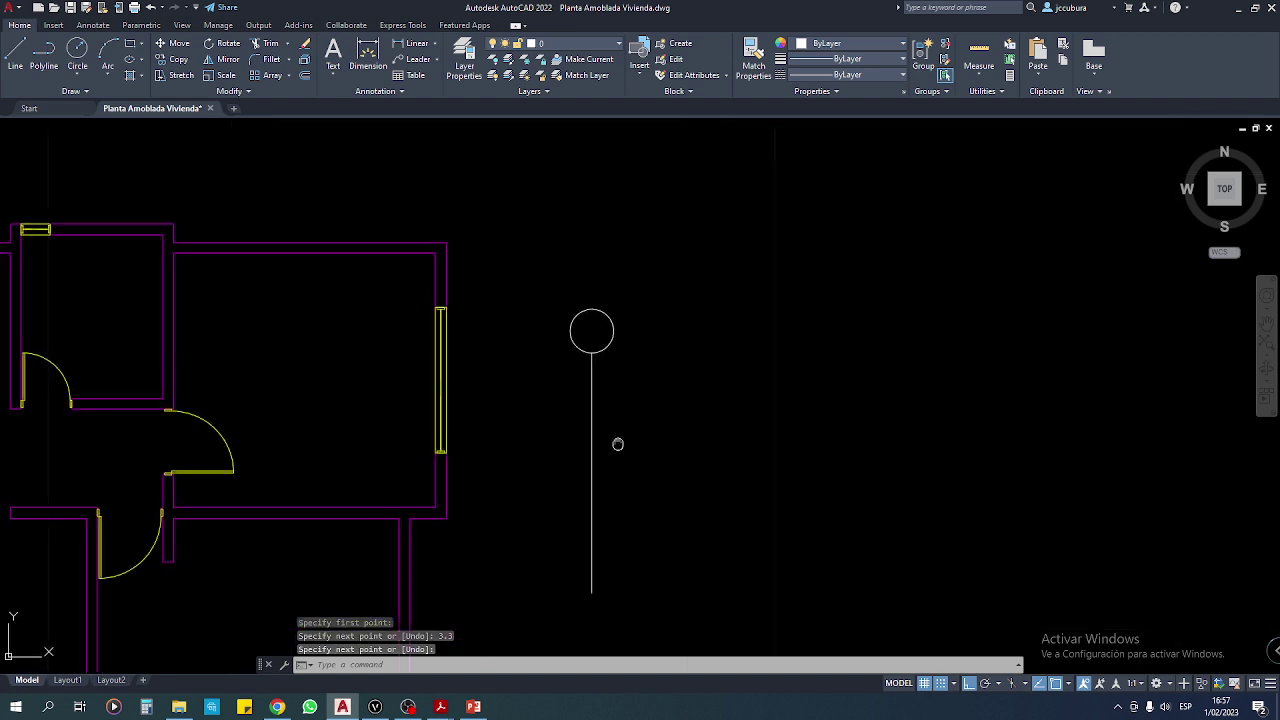
pyautogui.click(541, 270)
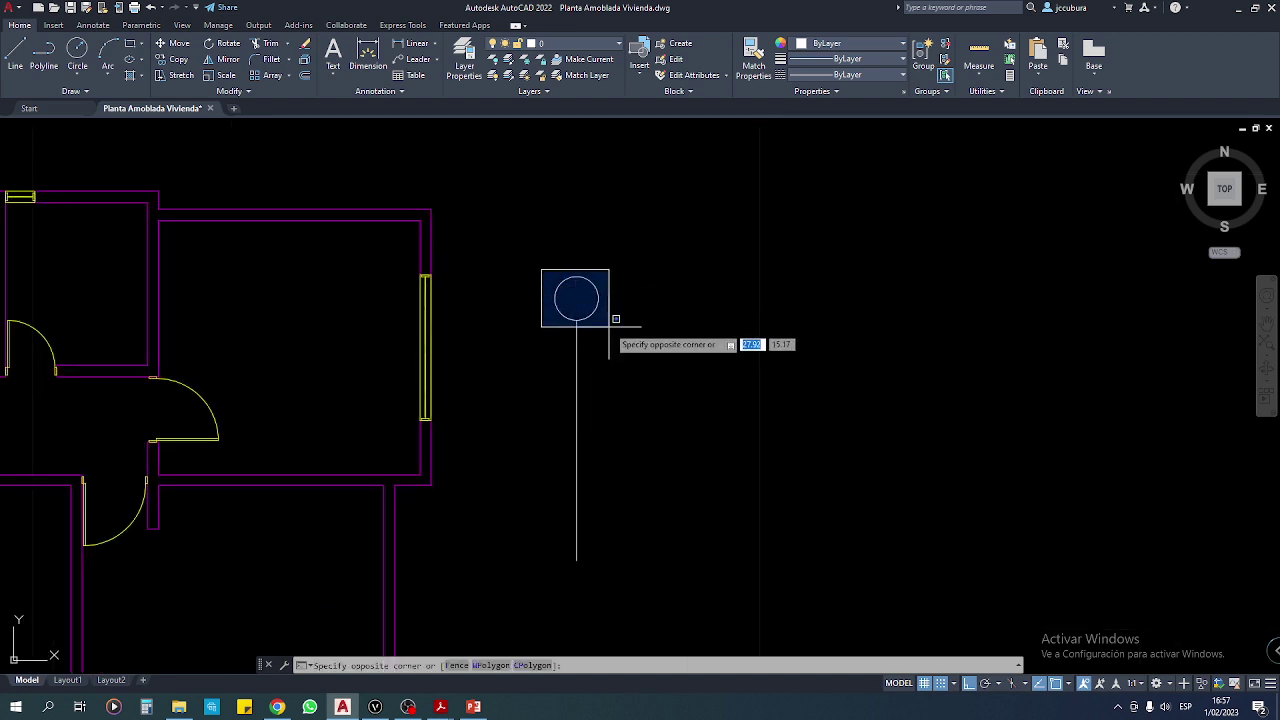
pyautogui.click(608, 328)
pyautogui.click(614, 320)
pyautogui.click(541, 355)
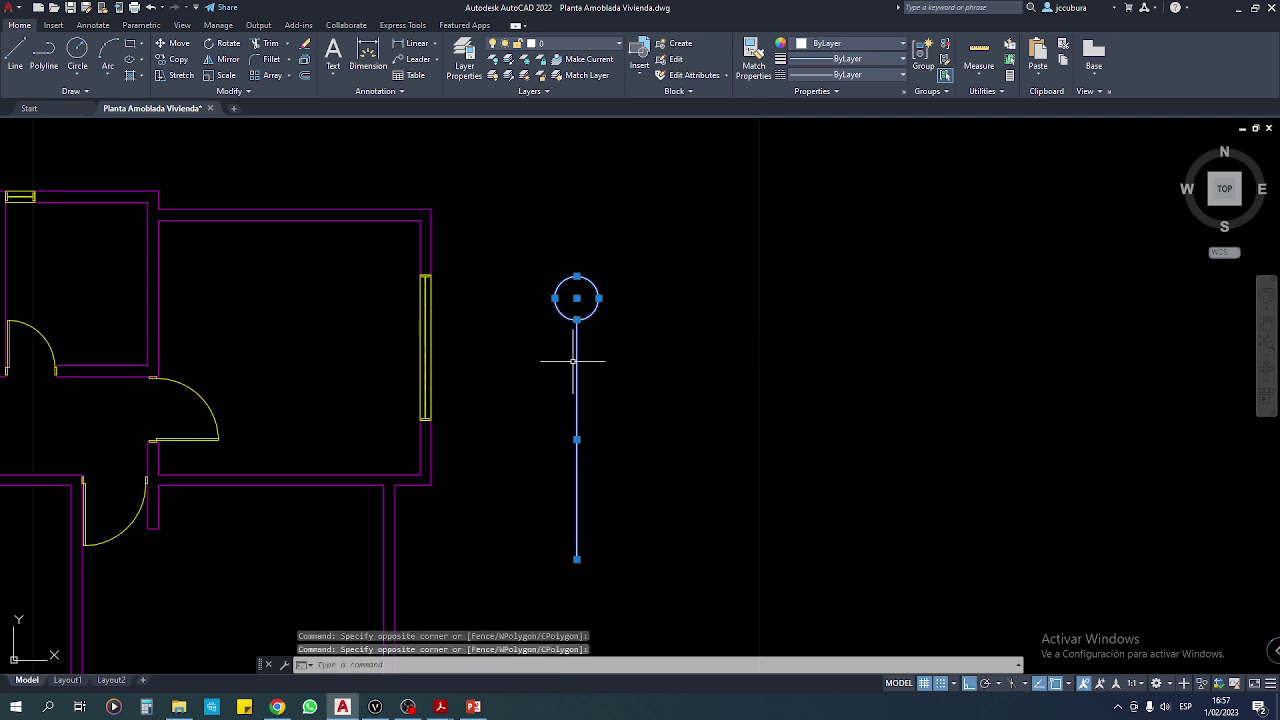
pyautogui.click(614, 349)
pyautogui.click(557, 378)
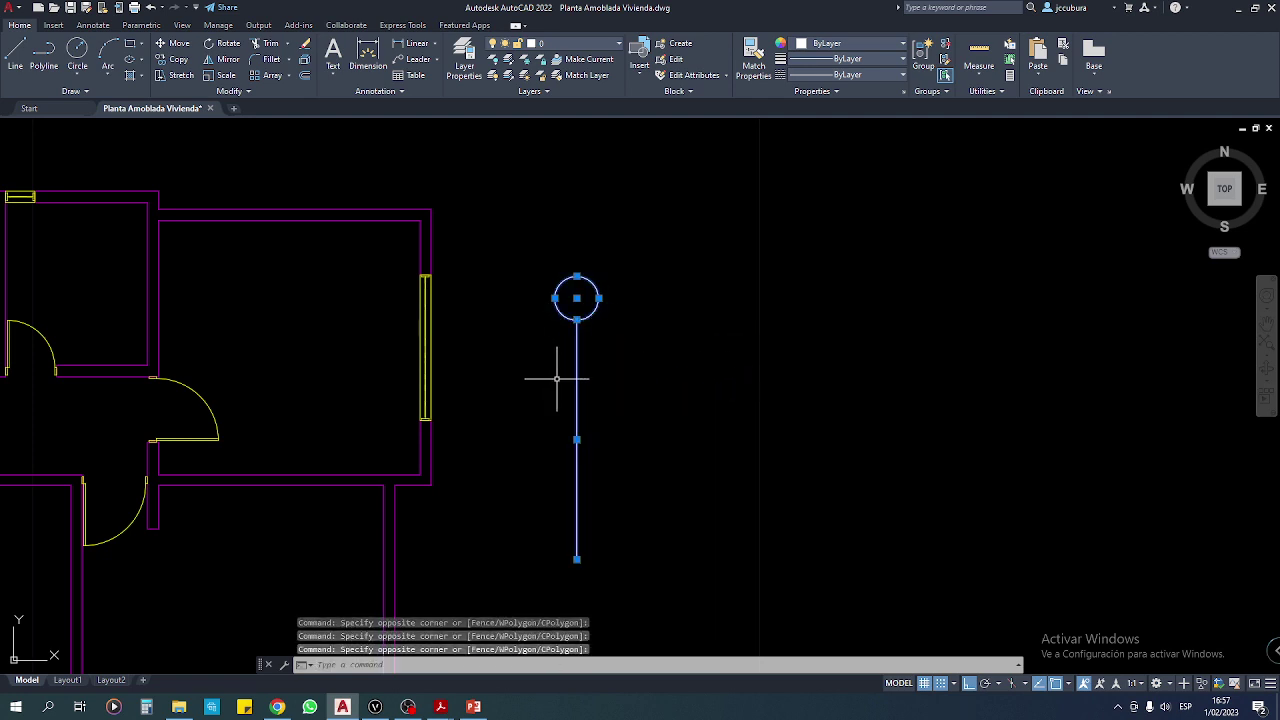
pyautogui.click(620, 382)
pyautogui.click(512, 408)
pyautogui.click(612, 418)
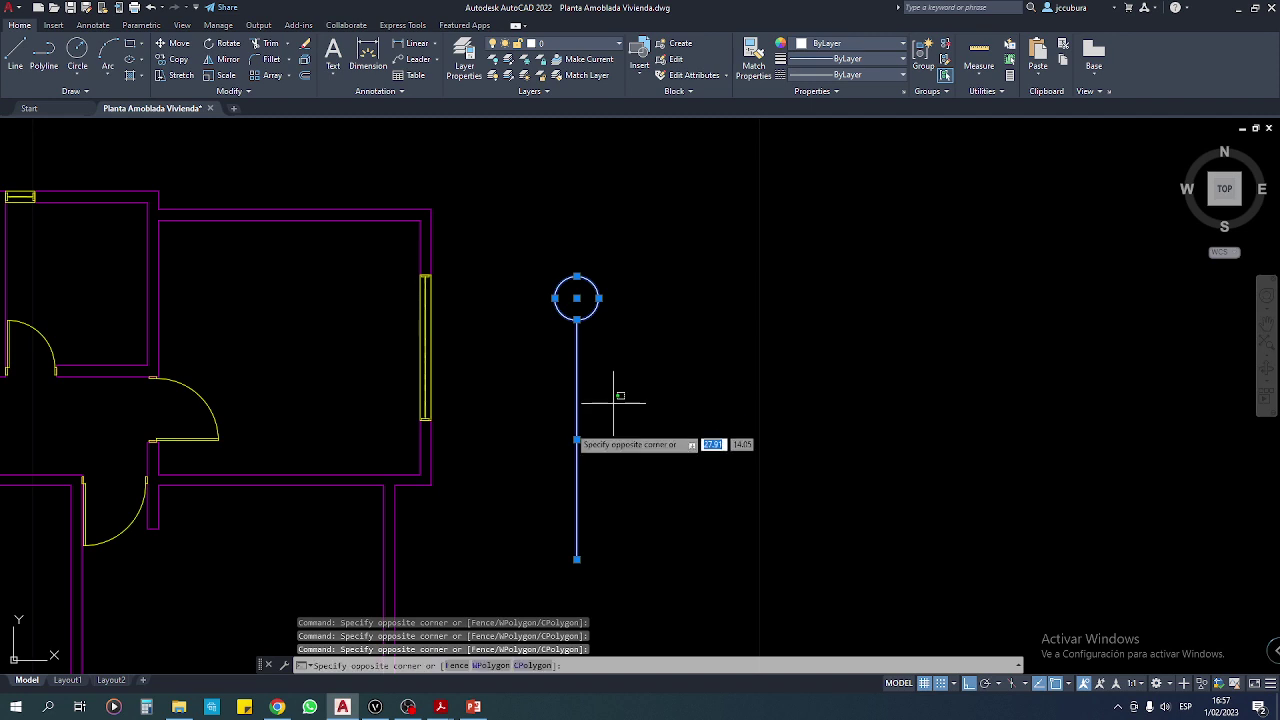
pyautogui.click(549, 423)
pyautogui.press('Escape')
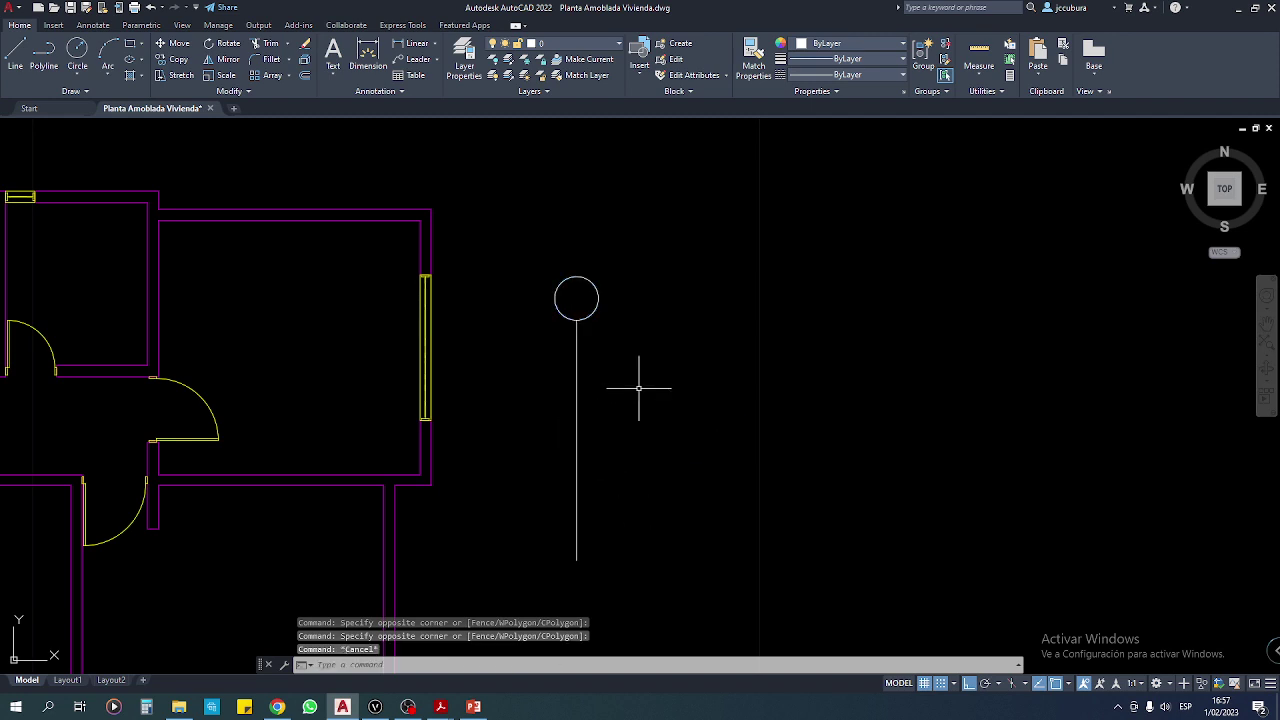
pyautogui.press('Escape')
pyautogui.press('Escape')
pyautogui.moveTo(634, 389); pyautogui.dragTo(737, 361, button='middle')
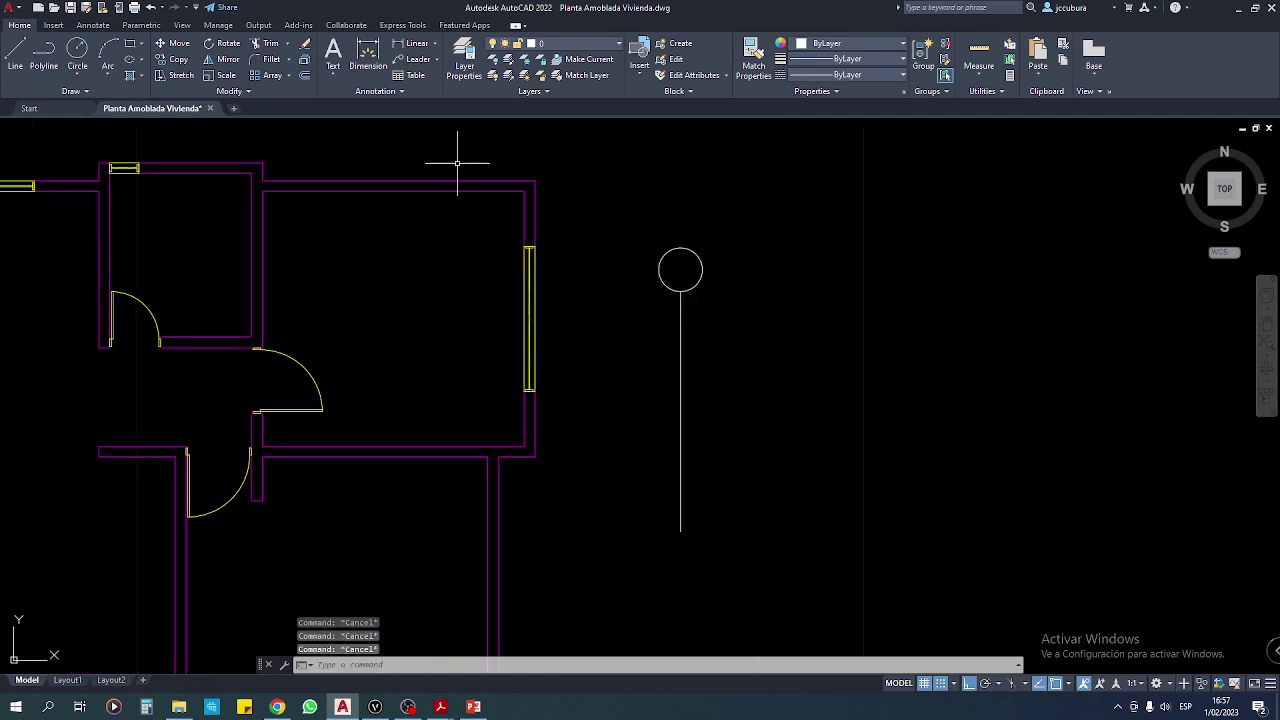
pyautogui.click(468, 57)
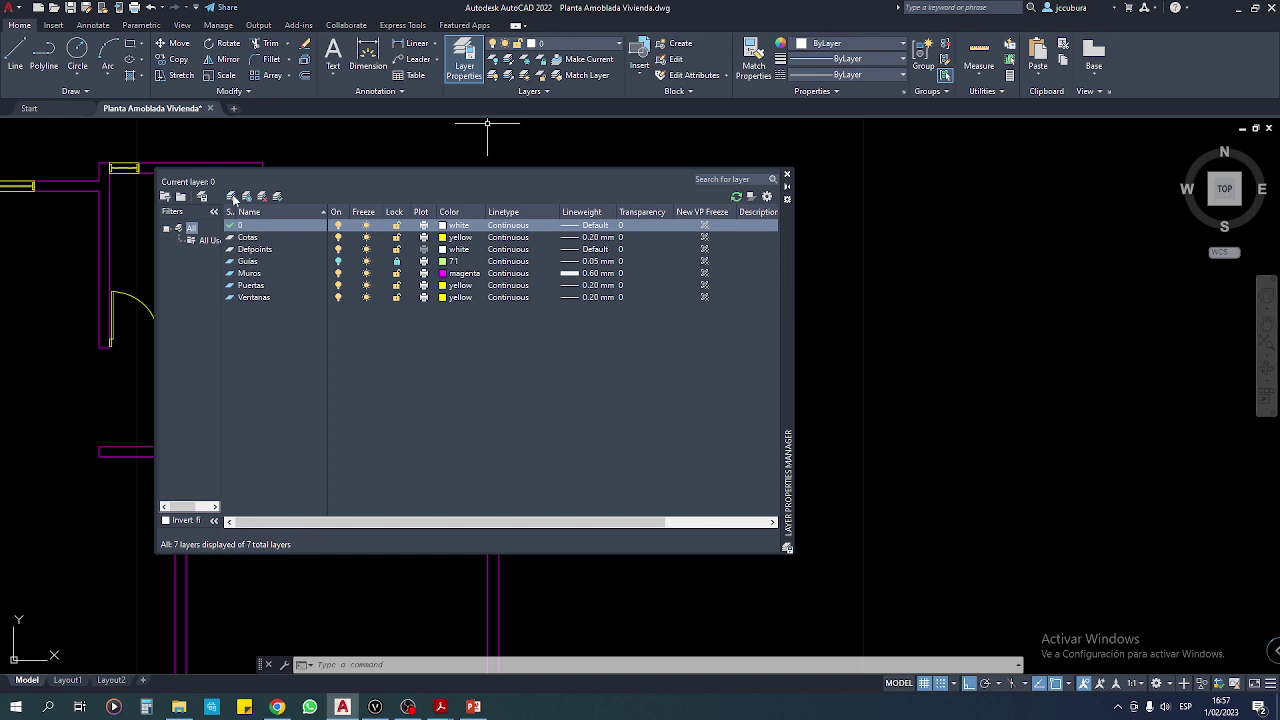
# Create layer 0.40 with colour 4 (cyan), Continuous linetype, 0.40 mm lineweight, and add another layer.
pyautogui.click(233, 197)
pyautogui.write('0.')
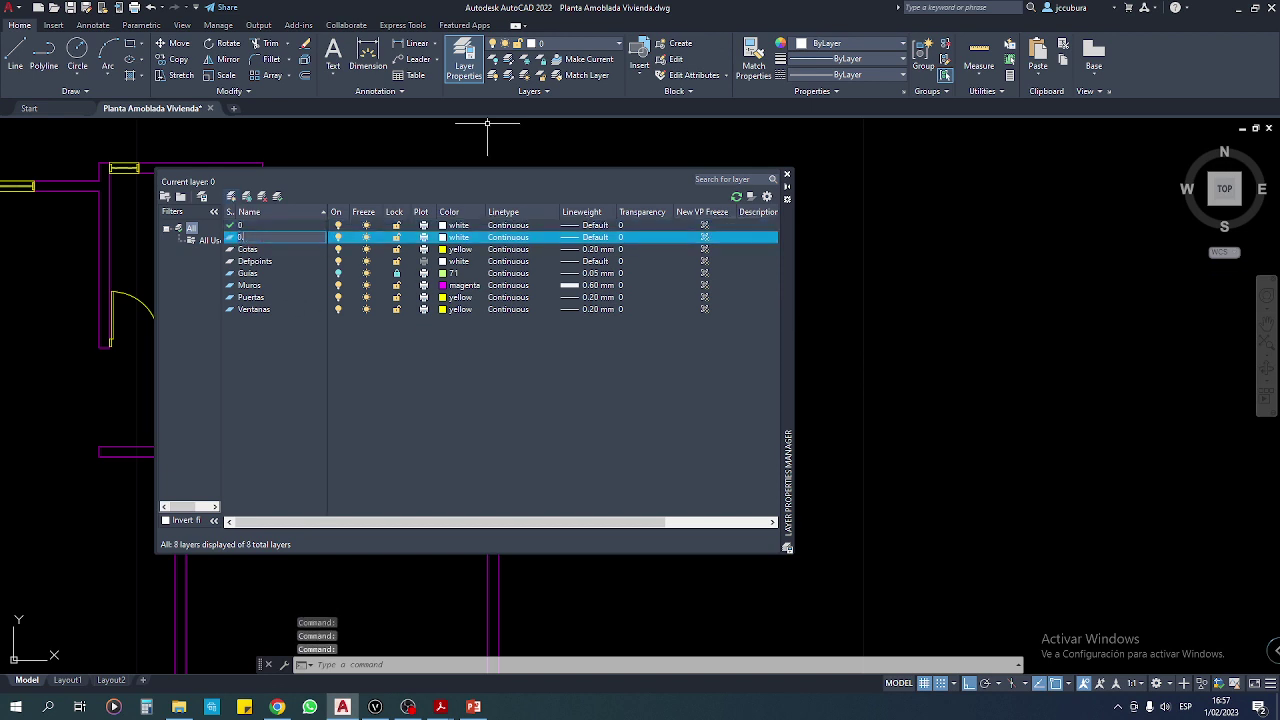
pyautogui.write('40')
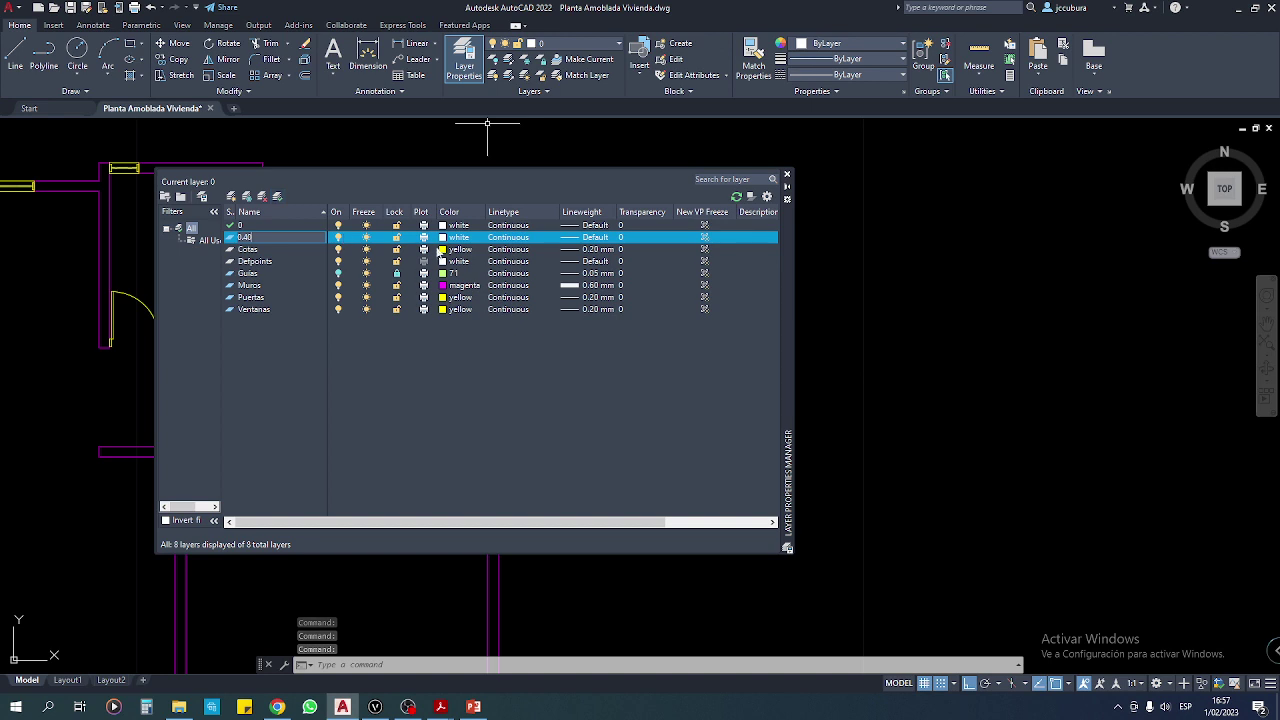
pyautogui.click(443, 238)
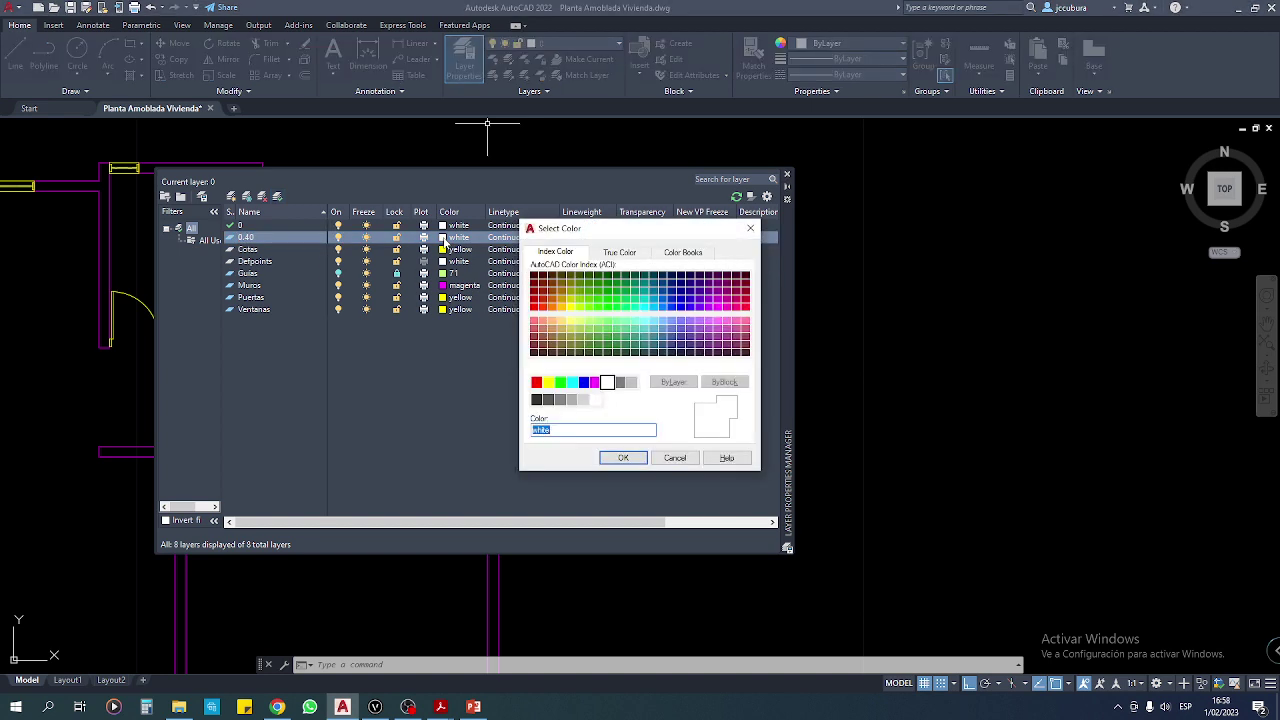
pyautogui.write('4')
pyautogui.click(623, 457)
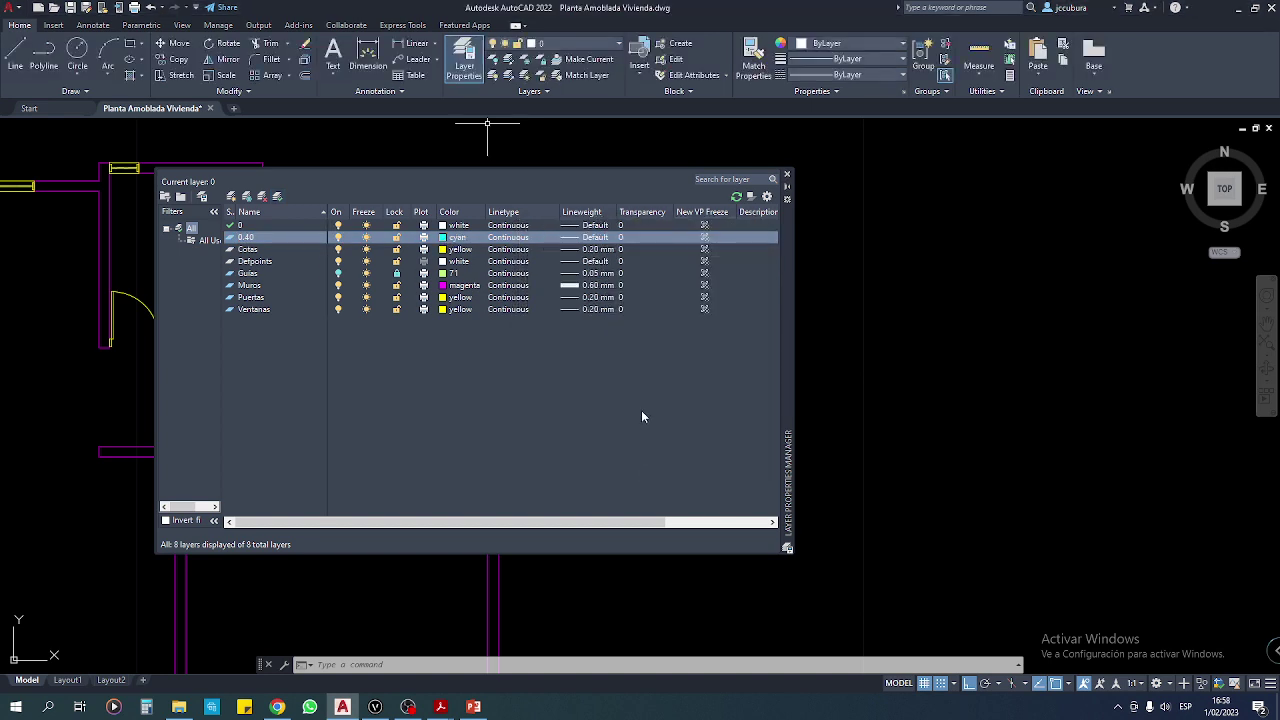
pyautogui.click(508, 238)
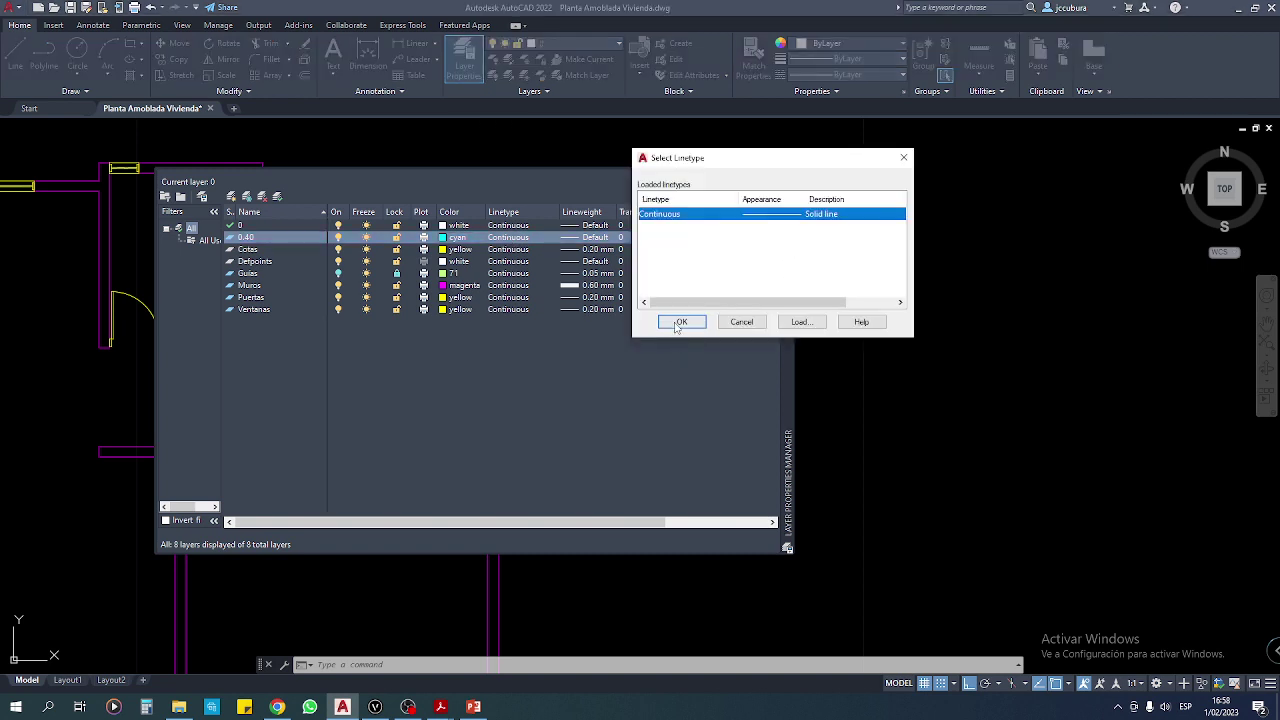
pyautogui.click(679, 322)
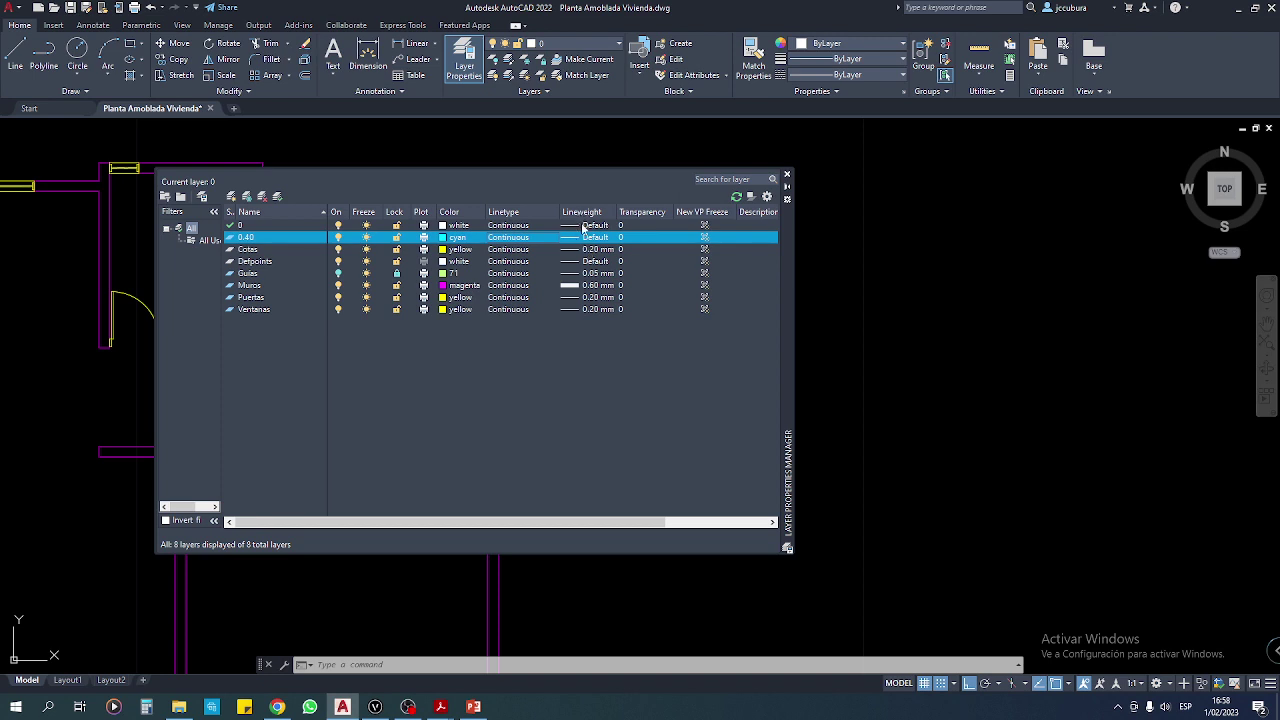
pyautogui.click(580, 238)
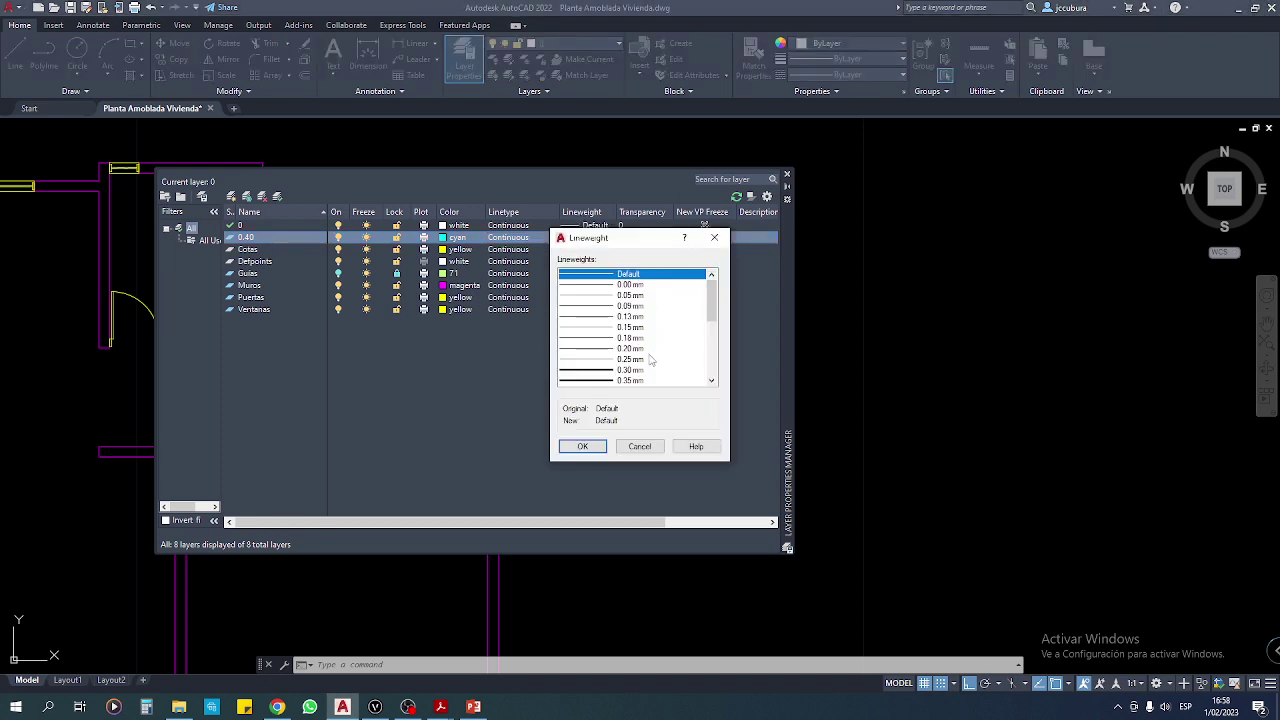
pyautogui.scroll(-2, 622, 375)
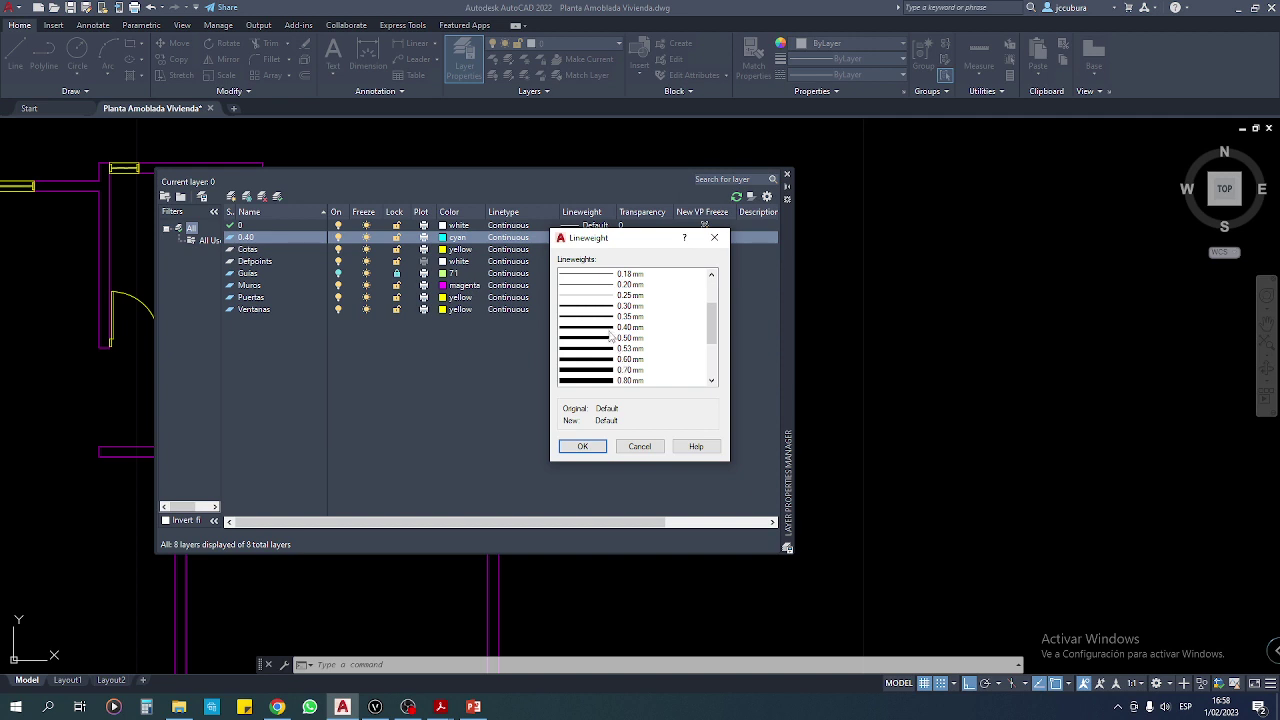
pyautogui.click(610, 327)
pyautogui.click(590, 446)
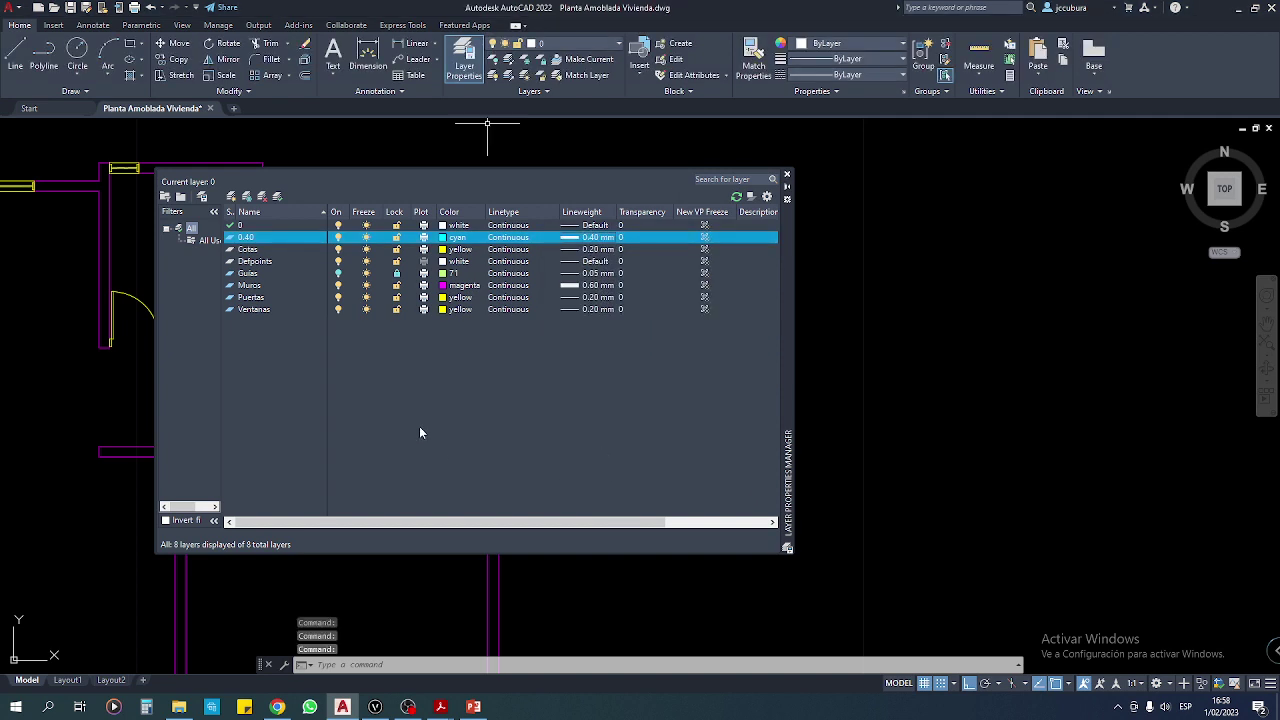
pyautogui.click(231, 196)
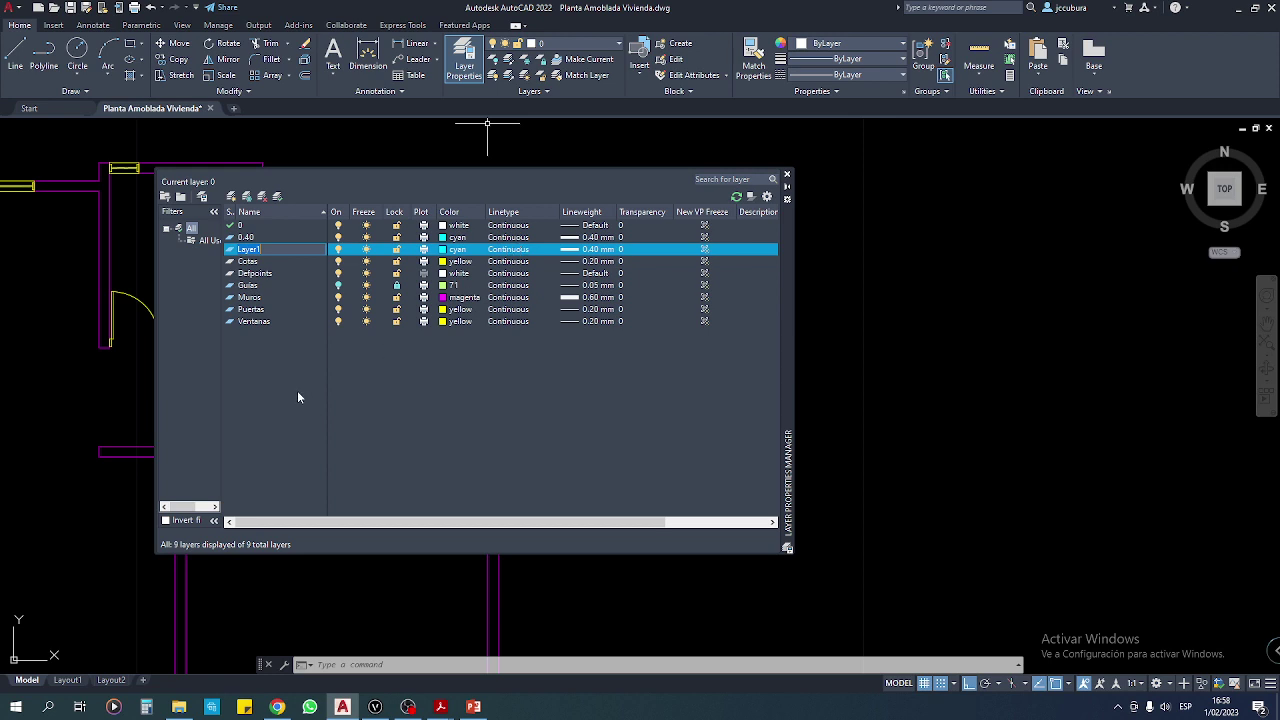
# Name the second new layer 0.10 and set its colour to 1 (red).
pyautogui.write('0.')
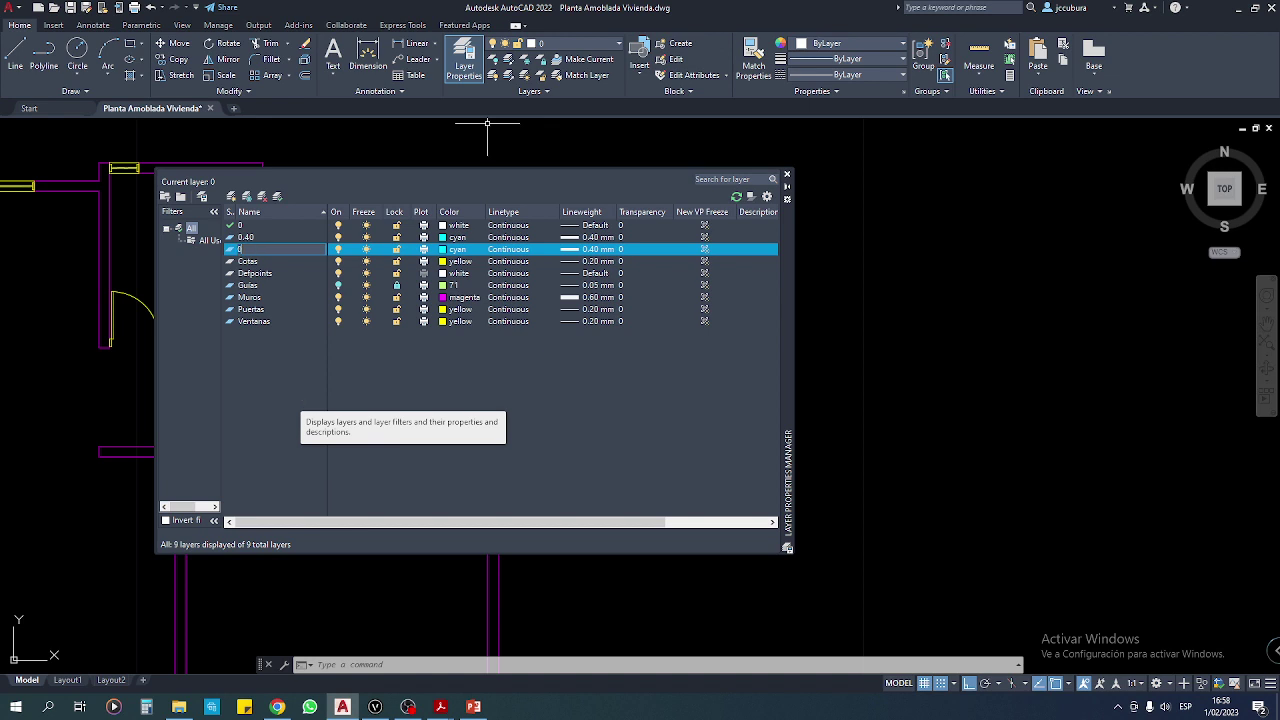
pyautogui.write('10')
pyautogui.click(442, 249)
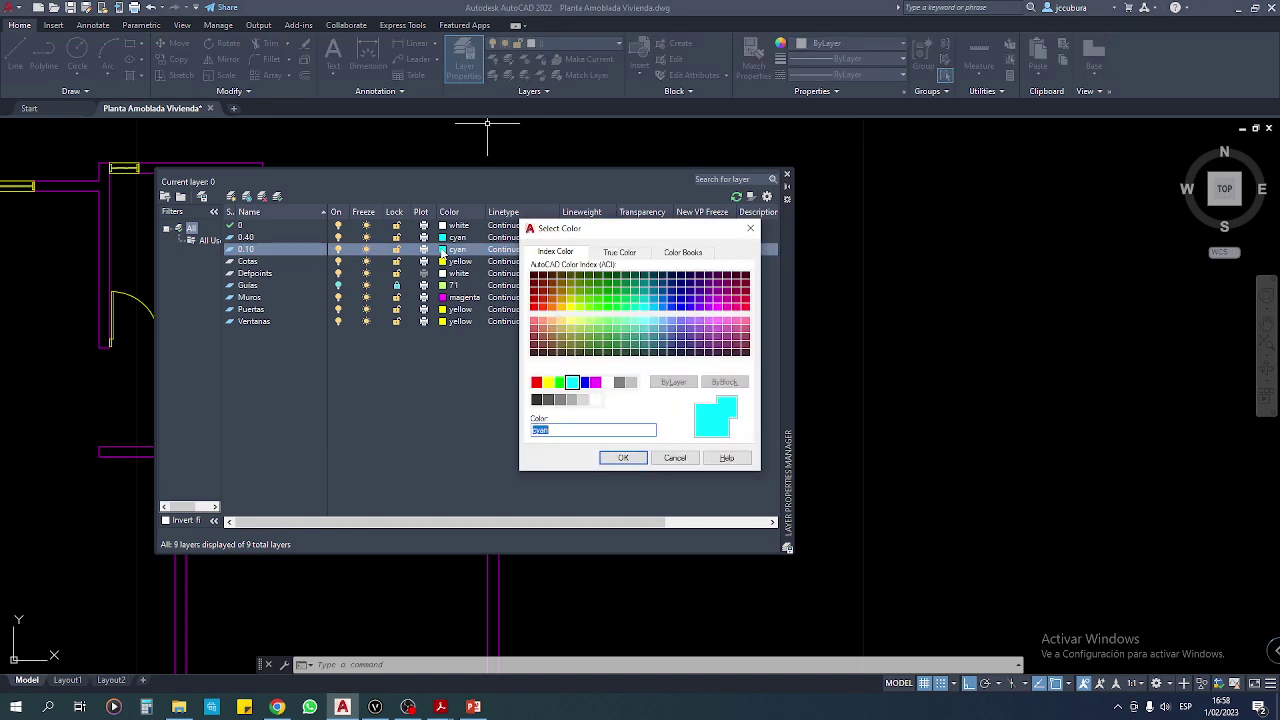
pyautogui.write('1')
pyautogui.click(623, 457)
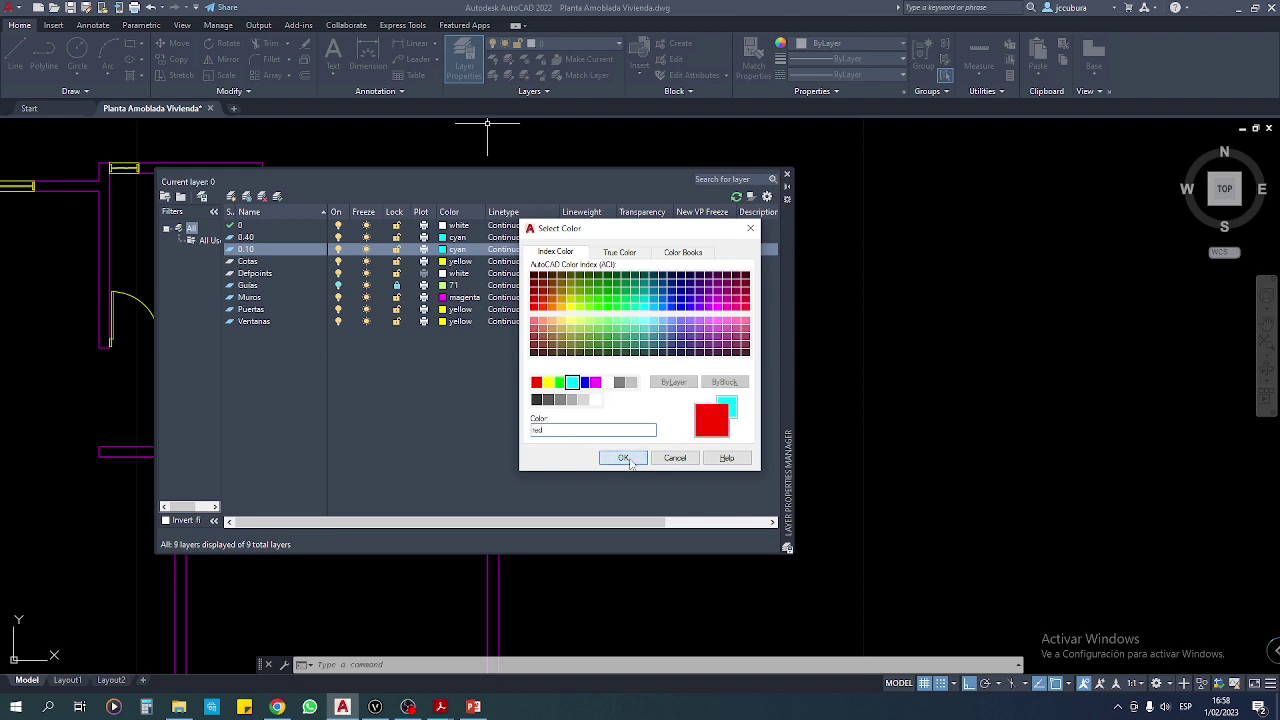
pyautogui.click(510, 250)
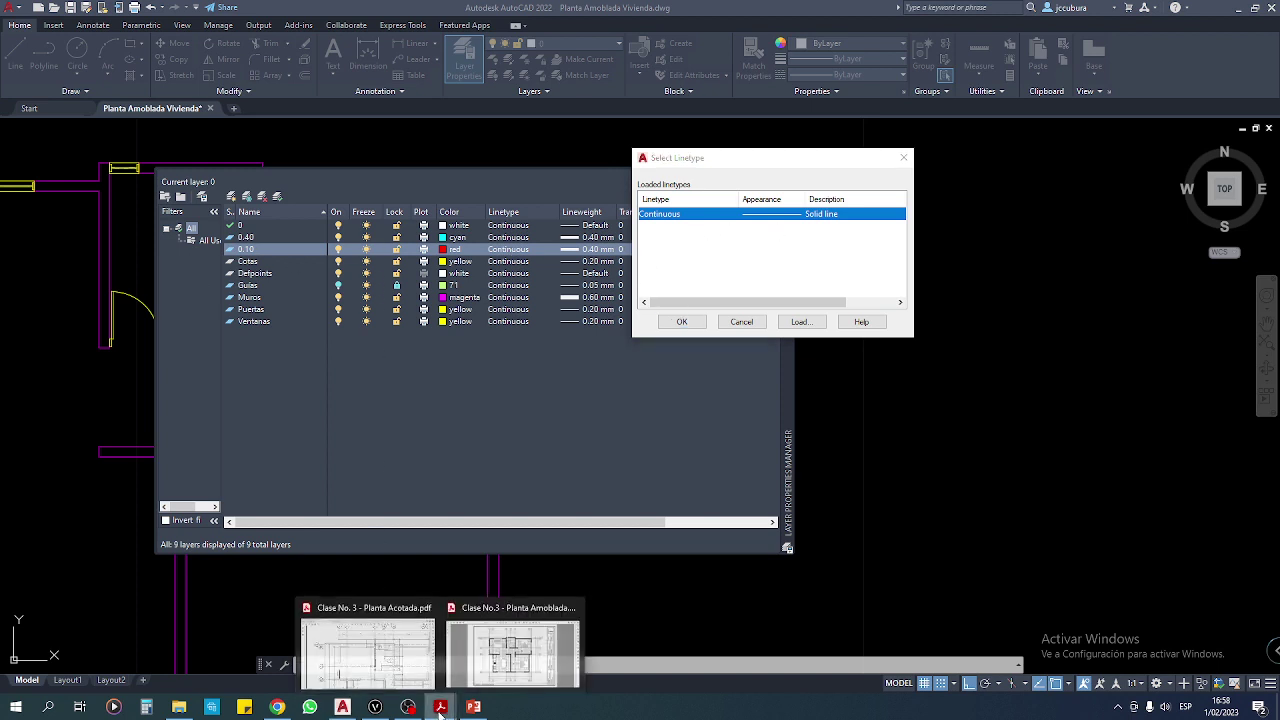
# Switch to the Clase No. 3 - Planta Acotada.pdf reference plan in Acrobat Reader.
pyautogui.click(392, 648)
pyautogui.scroll(1, 508, 368)
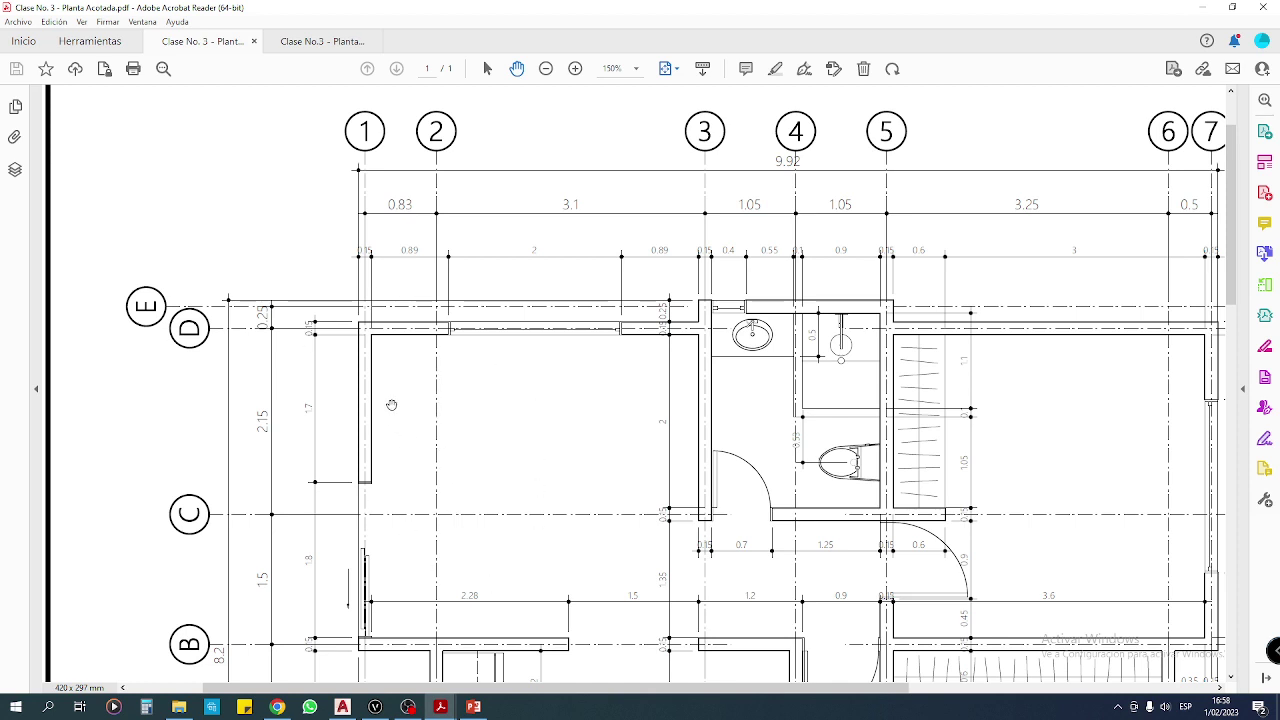
# Load the ACAD_ISO04W100 linetype and assign it to layer 0.10.
pyautogui.click(342, 707)
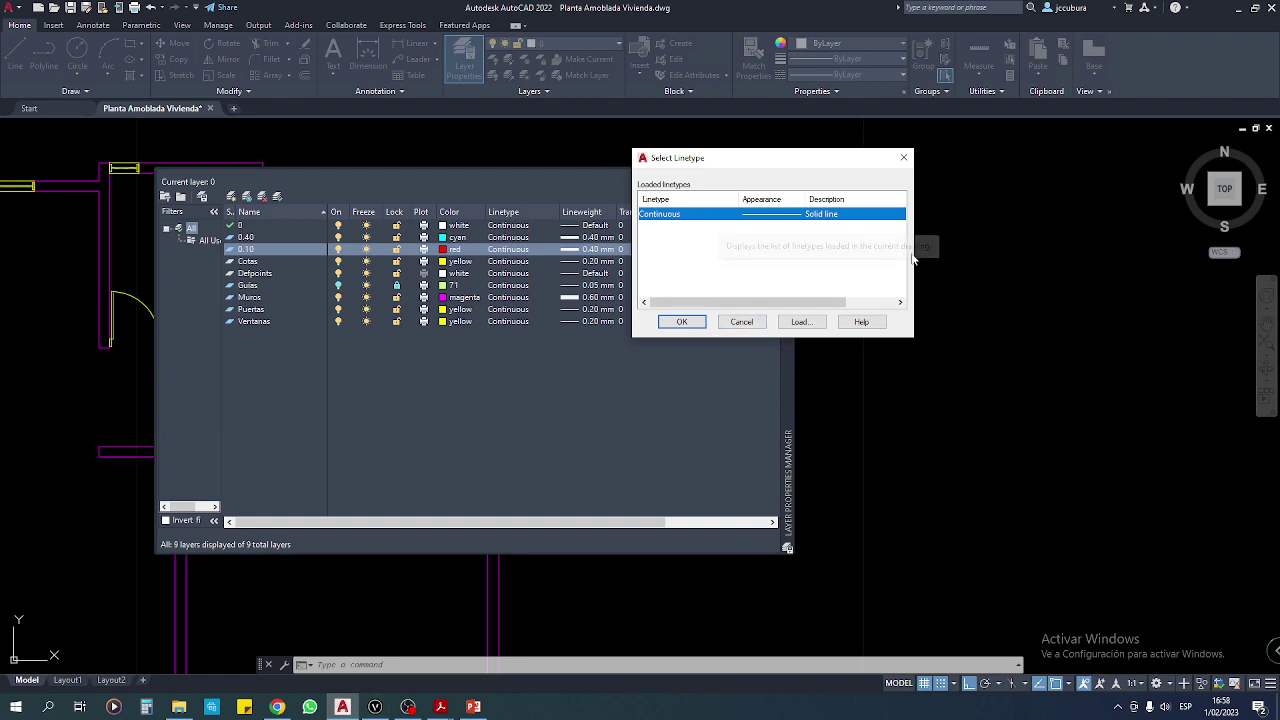
pyautogui.click(800, 322)
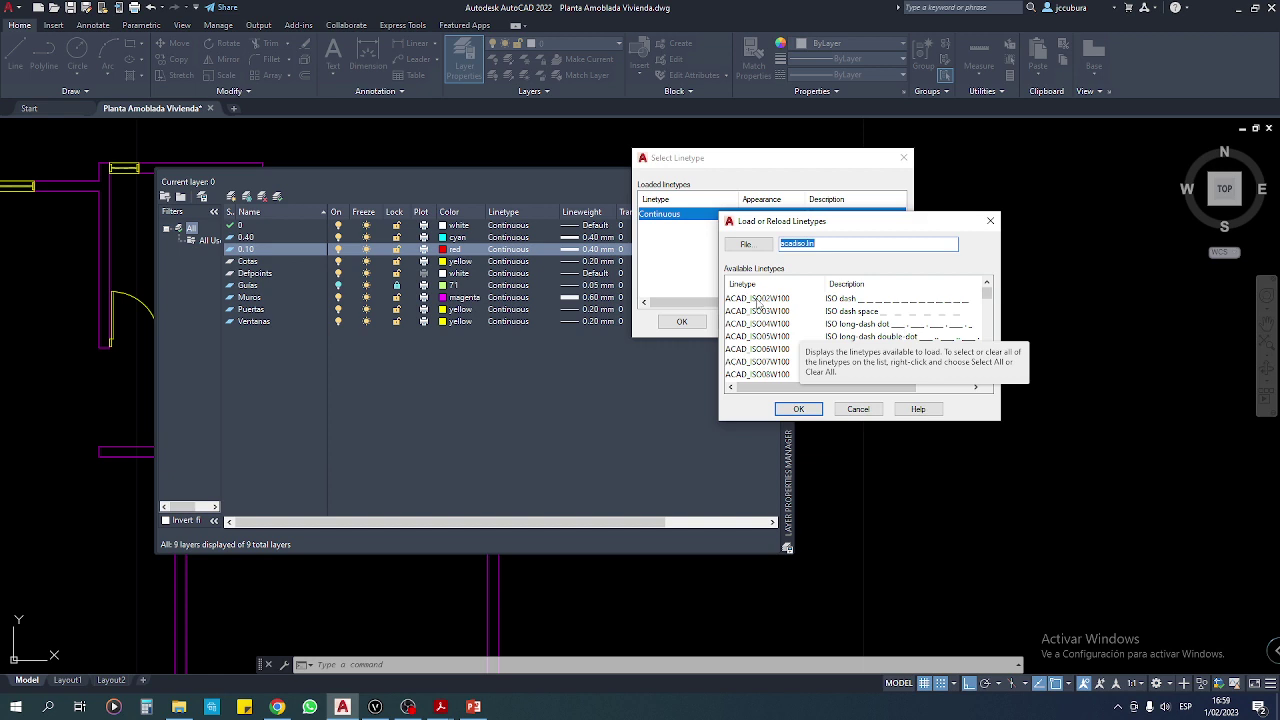
pyautogui.click(762, 300)
pyautogui.click(759, 311)
pyautogui.click(756, 324)
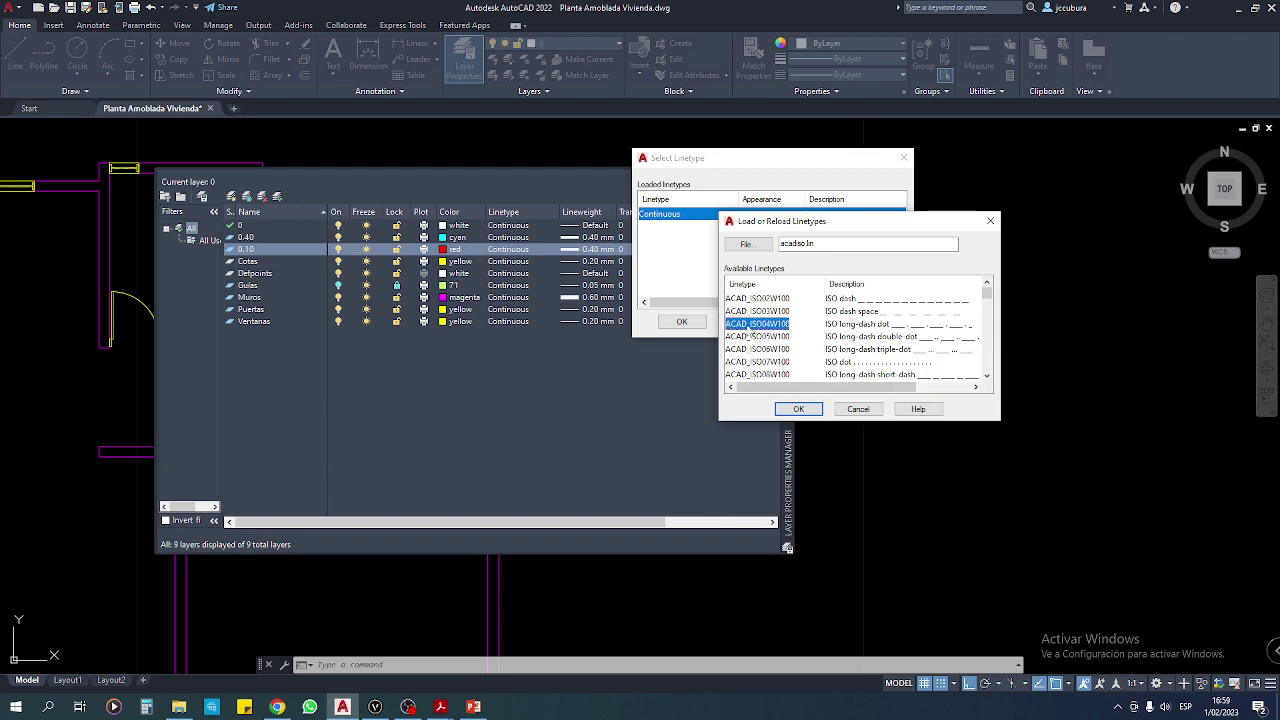
pyautogui.click(799, 409)
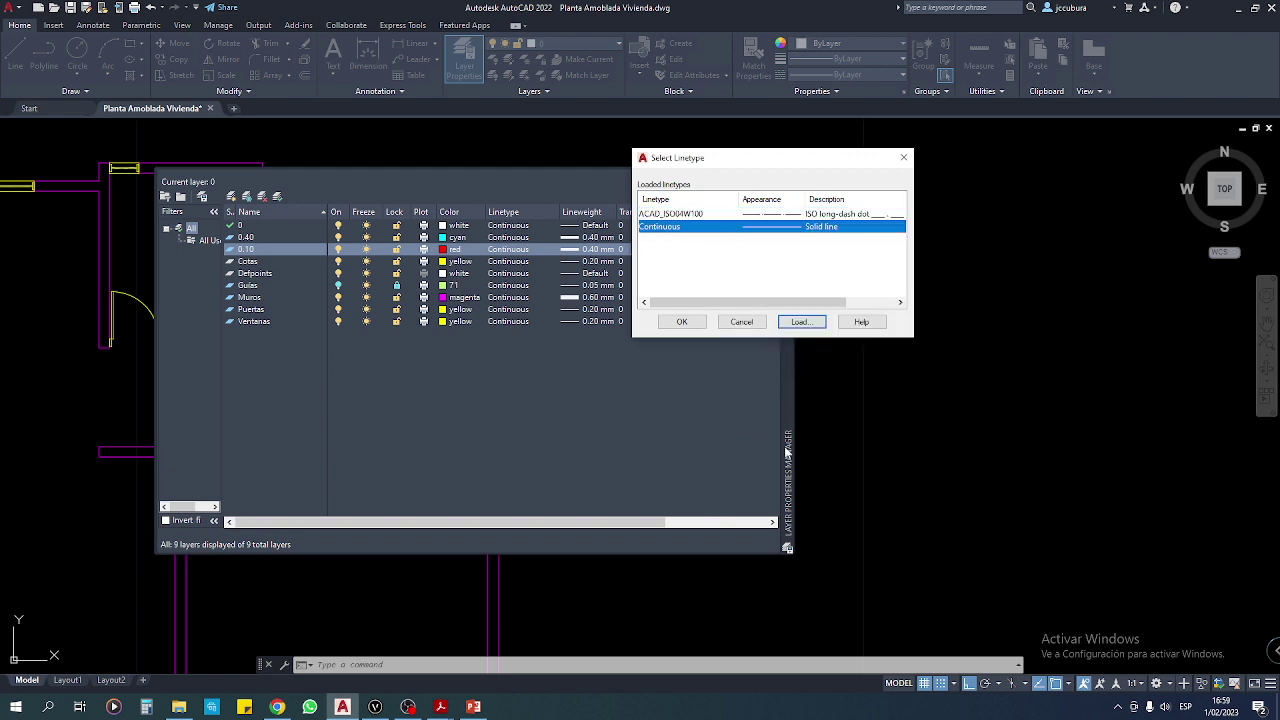
pyautogui.click(760, 215)
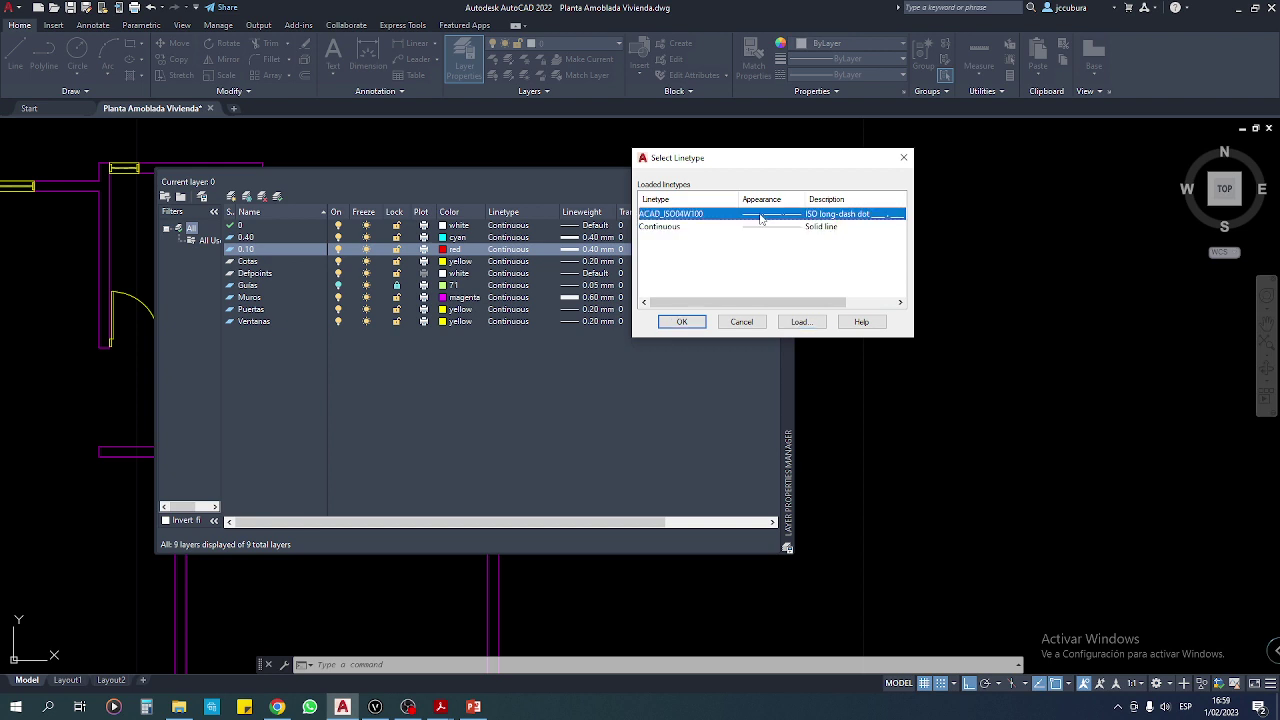
pyautogui.click(681, 321)
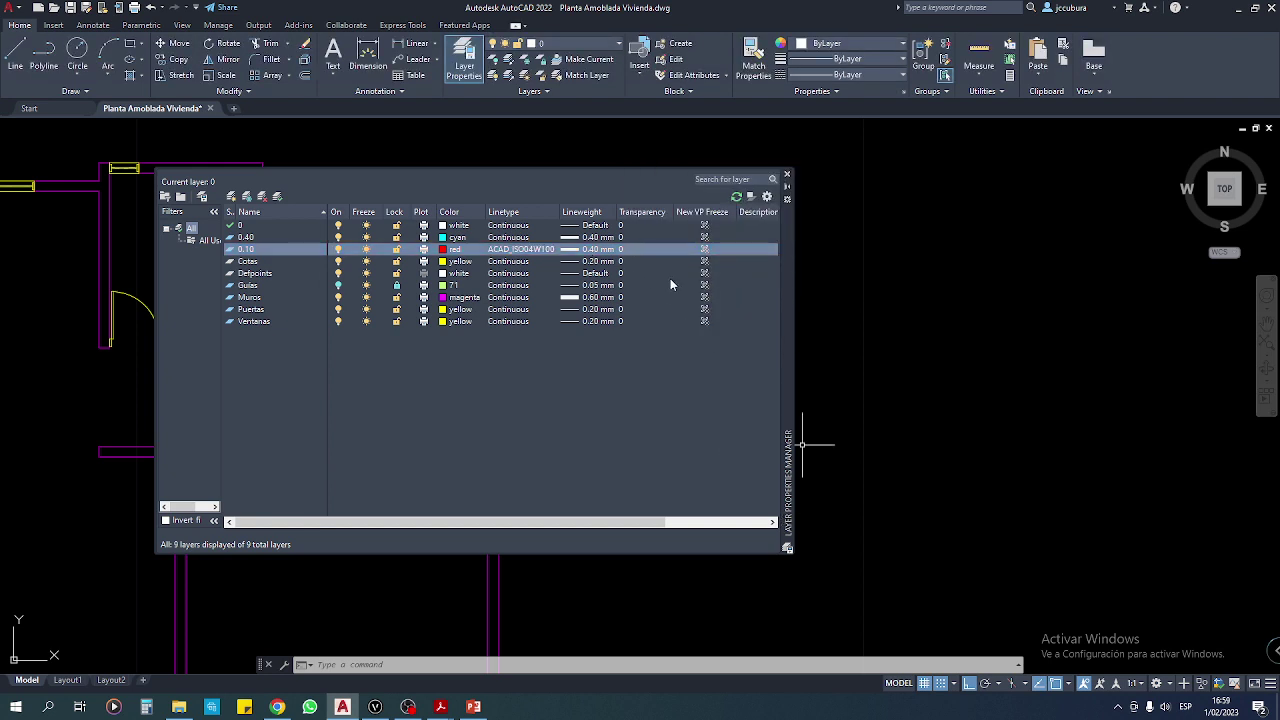
# Give layer 0.10 a 0.09 mm lineweight.
pyautogui.click(572, 254)
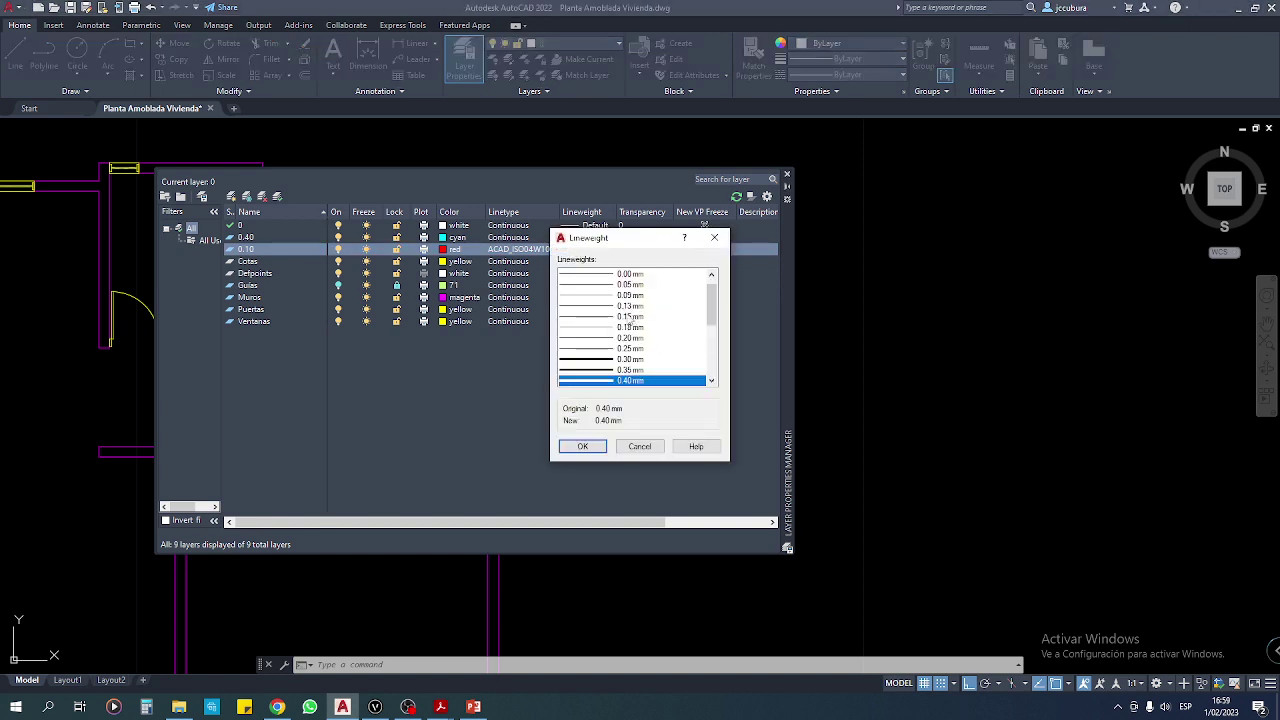
pyautogui.click(625, 297)
pyautogui.click(590, 448)
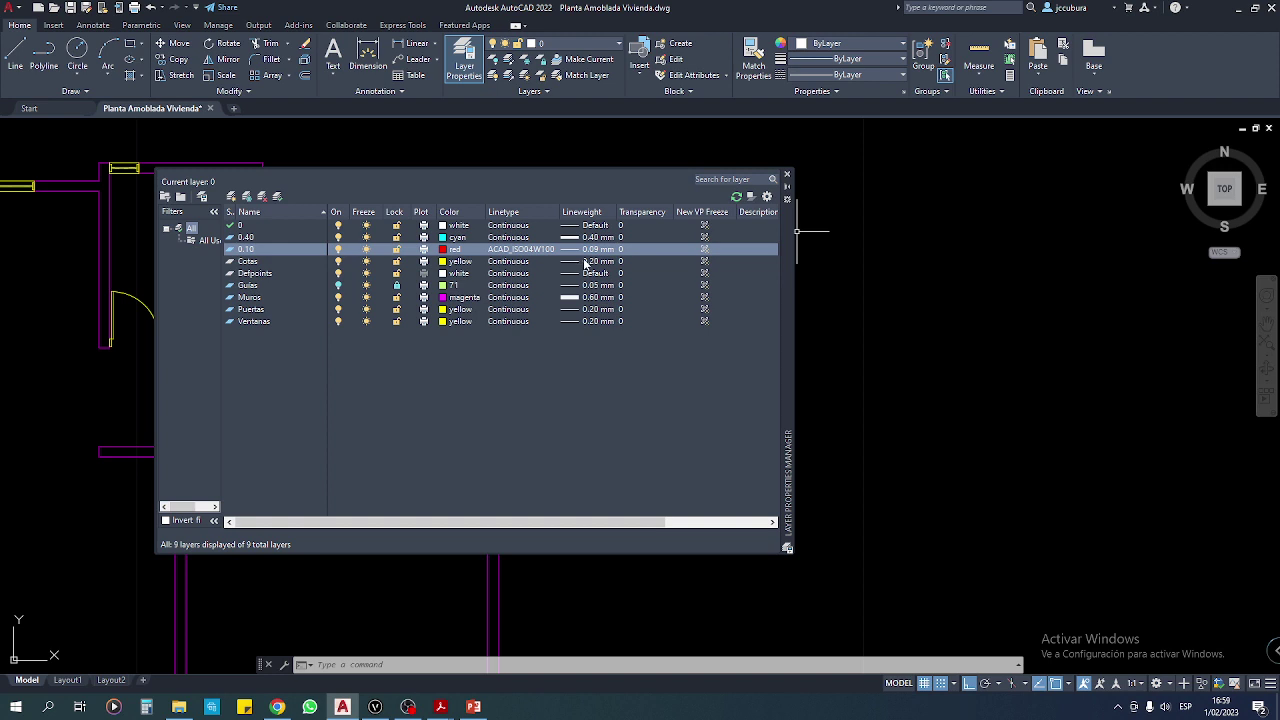
# Create a new layer named 0.20 and colour it yellow.
pyautogui.click(232, 196)
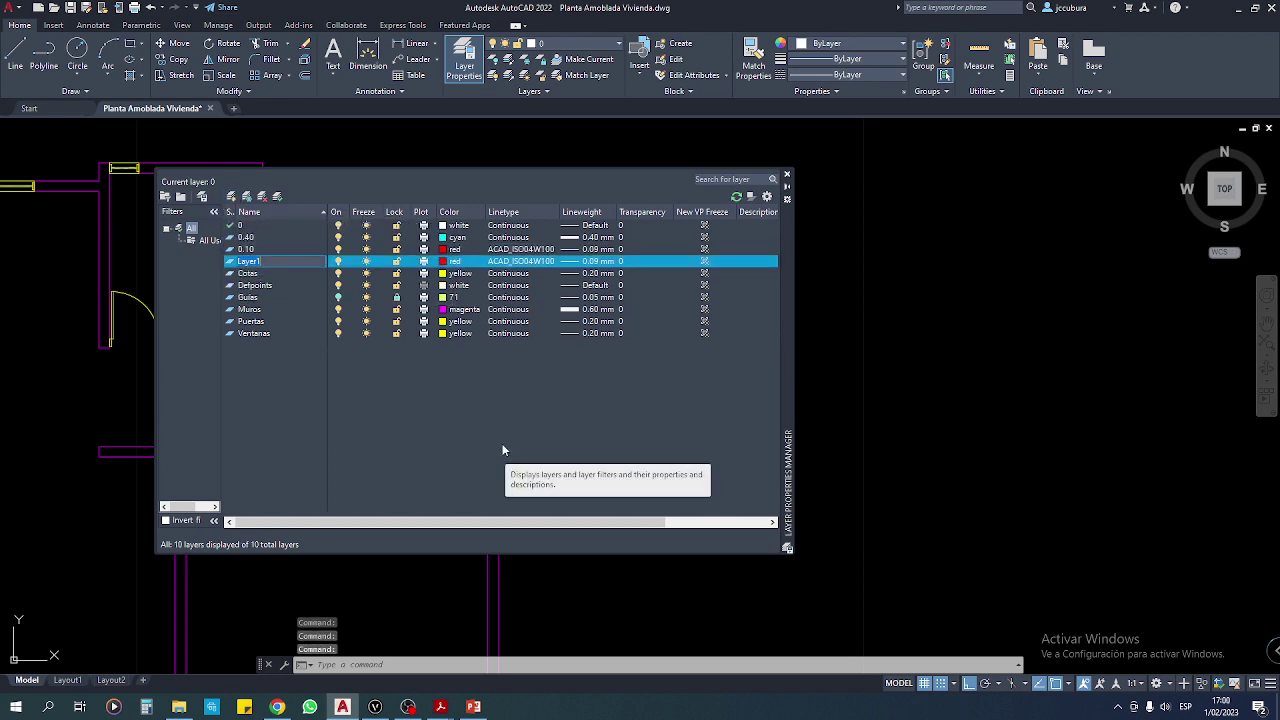
pyautogui.press('BackSpace')
pyautogui.write('0.2')
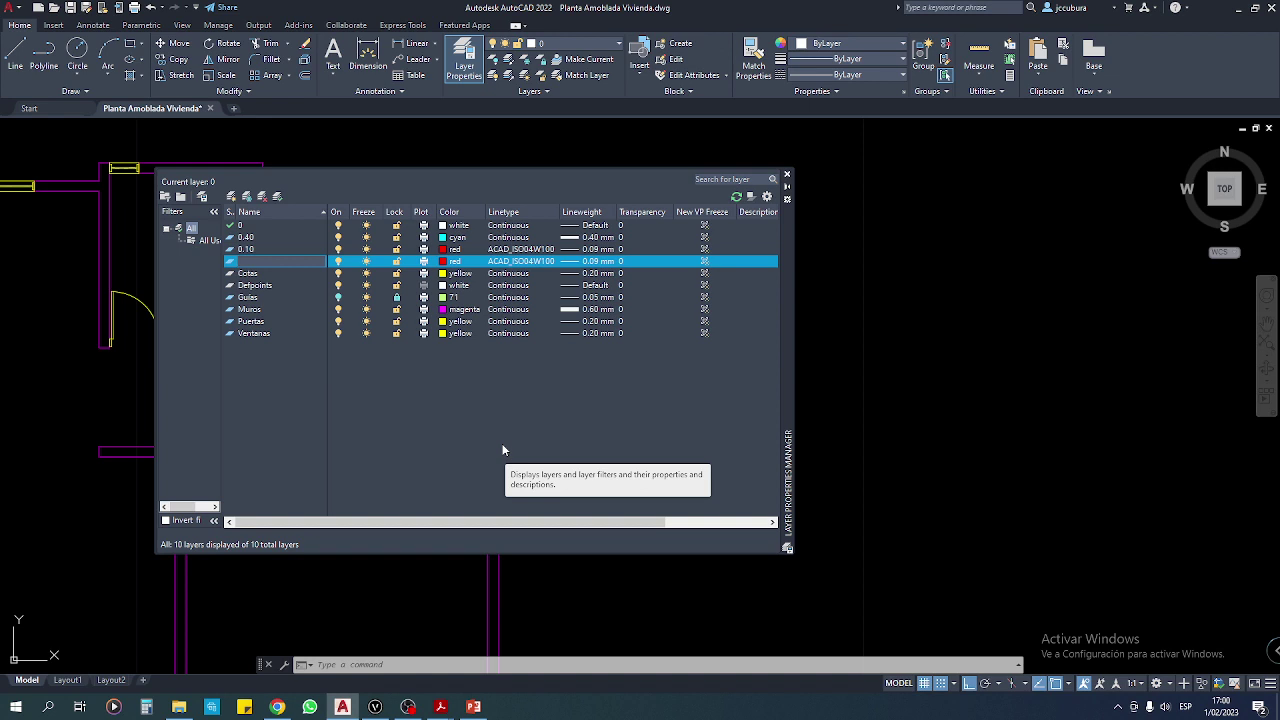
pyautogui.click(444, 261)
pyautogui.write('2')
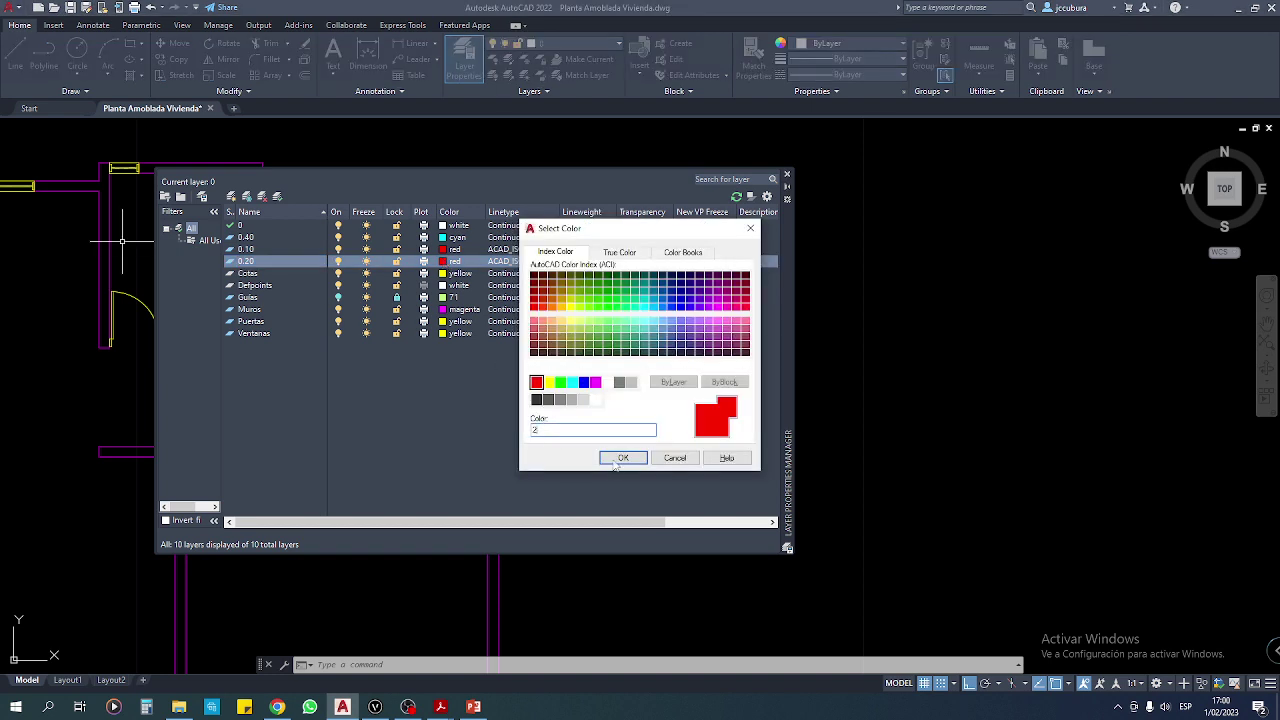
pyautogui.doubleClick(548, 382)
# Set layer 0.20 to Continuous linetype and 0.20 mm lineweight, then close the layer list.
pyautogui.click(502, 261)
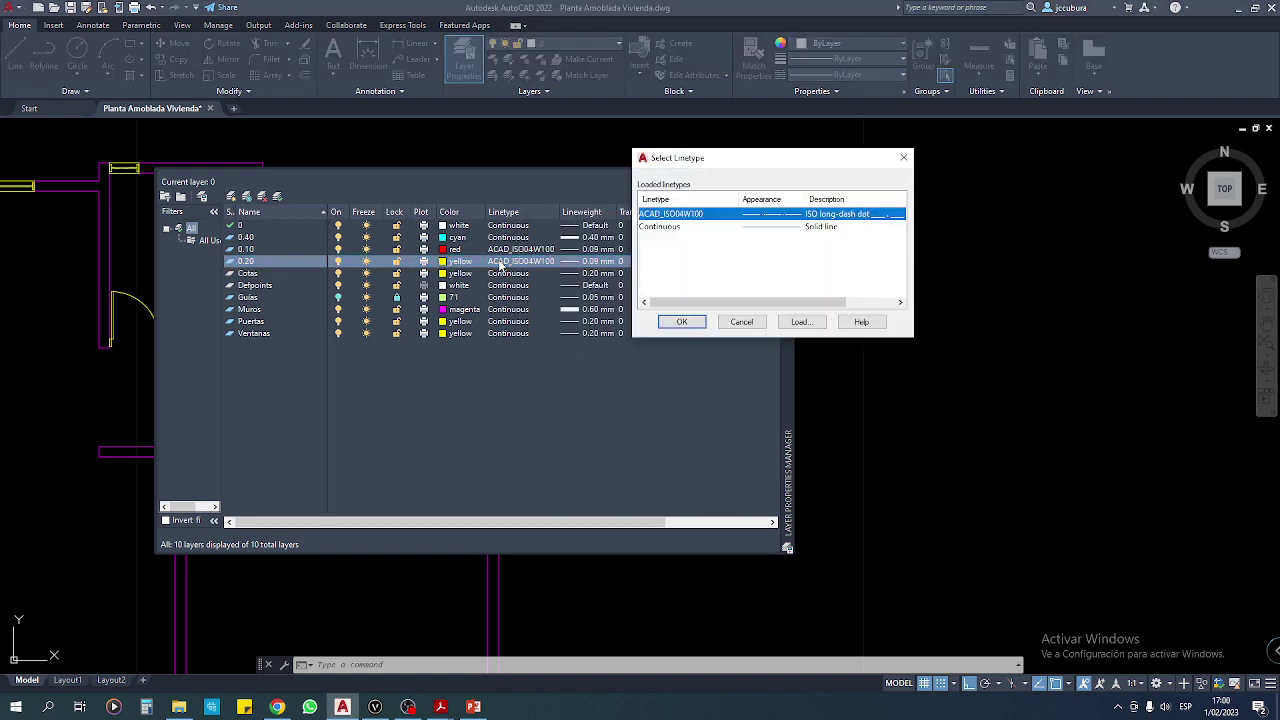
pyautogui.click(783, 228)
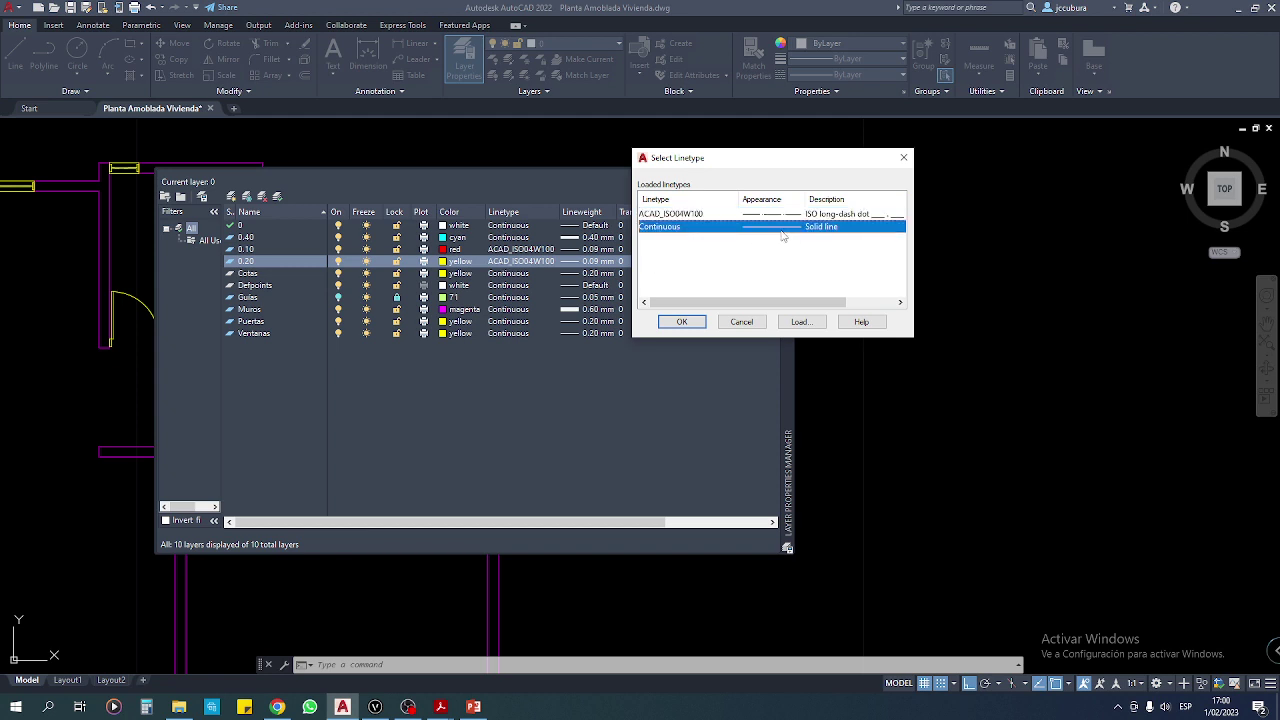
pyautogui.click(688, 326)
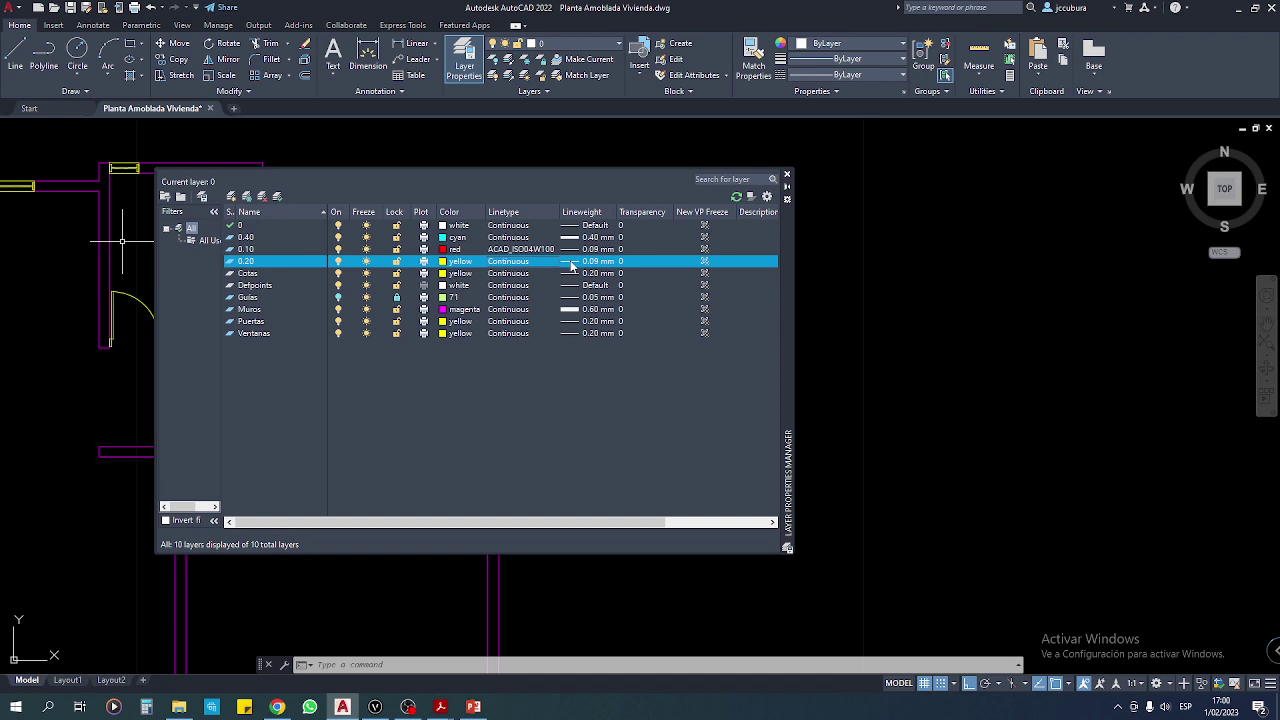
pyautogui.click(572, 262)
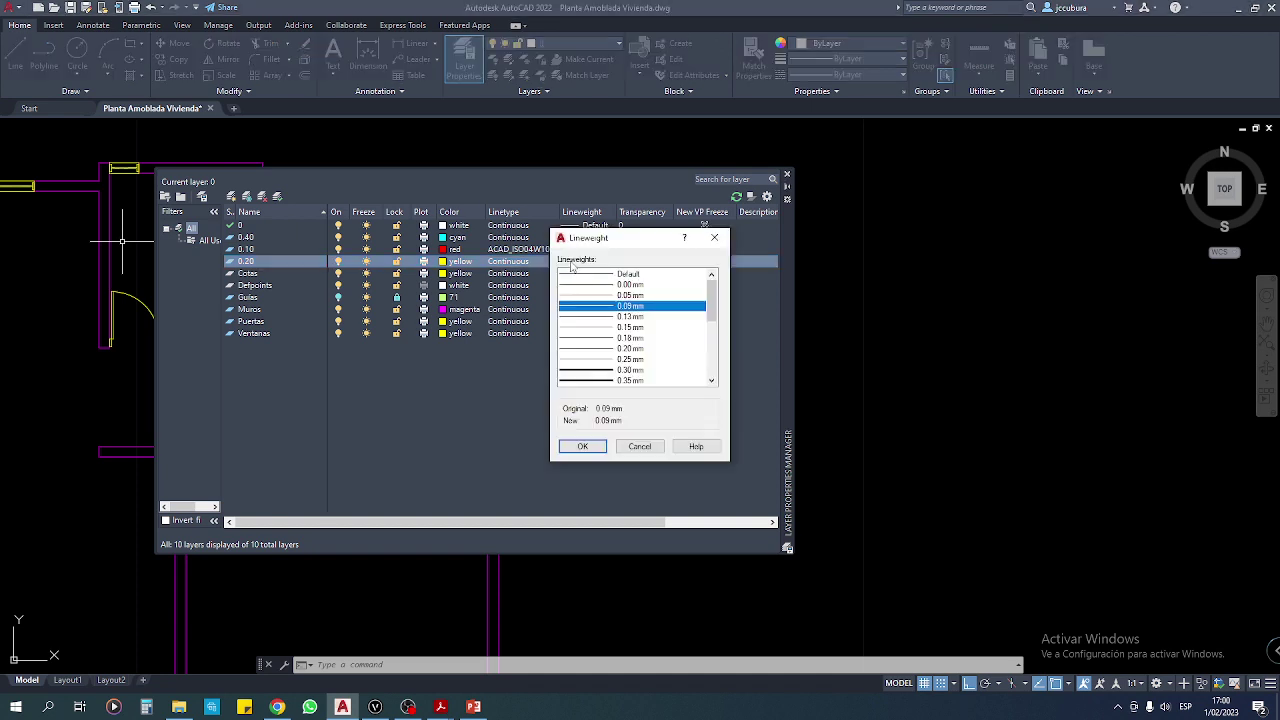
pyautogui.click(596, 350)
pyautogui.click(590, 444)
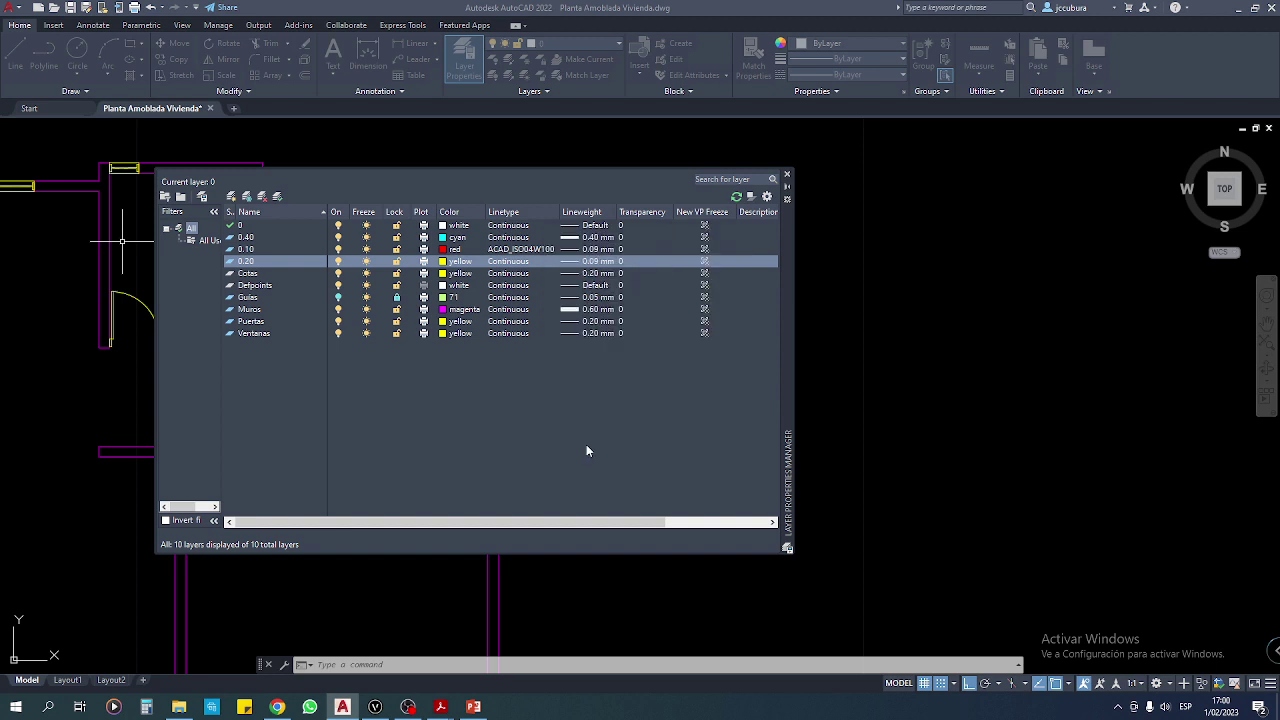
pyautogui.click(786, 174)
# Move the bubble circle onto layer 0.40.
pyautogui.click(633, 219)
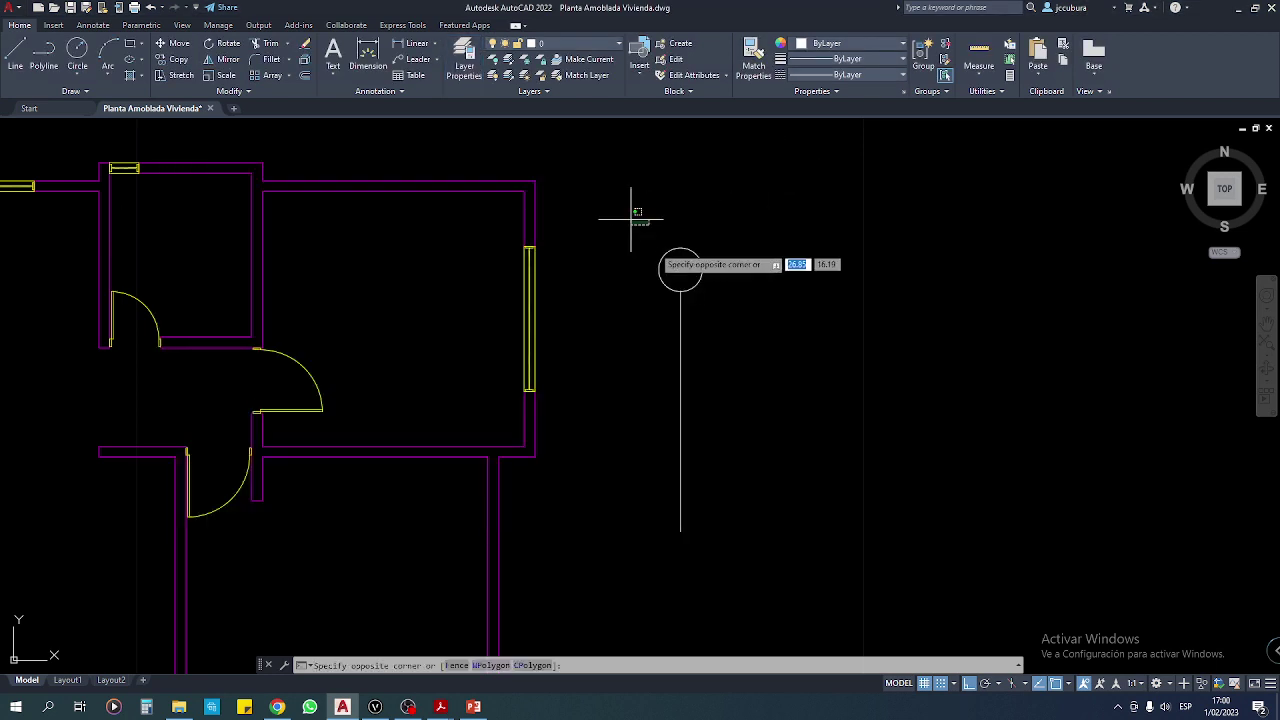
pyautogui.click(730, 294)
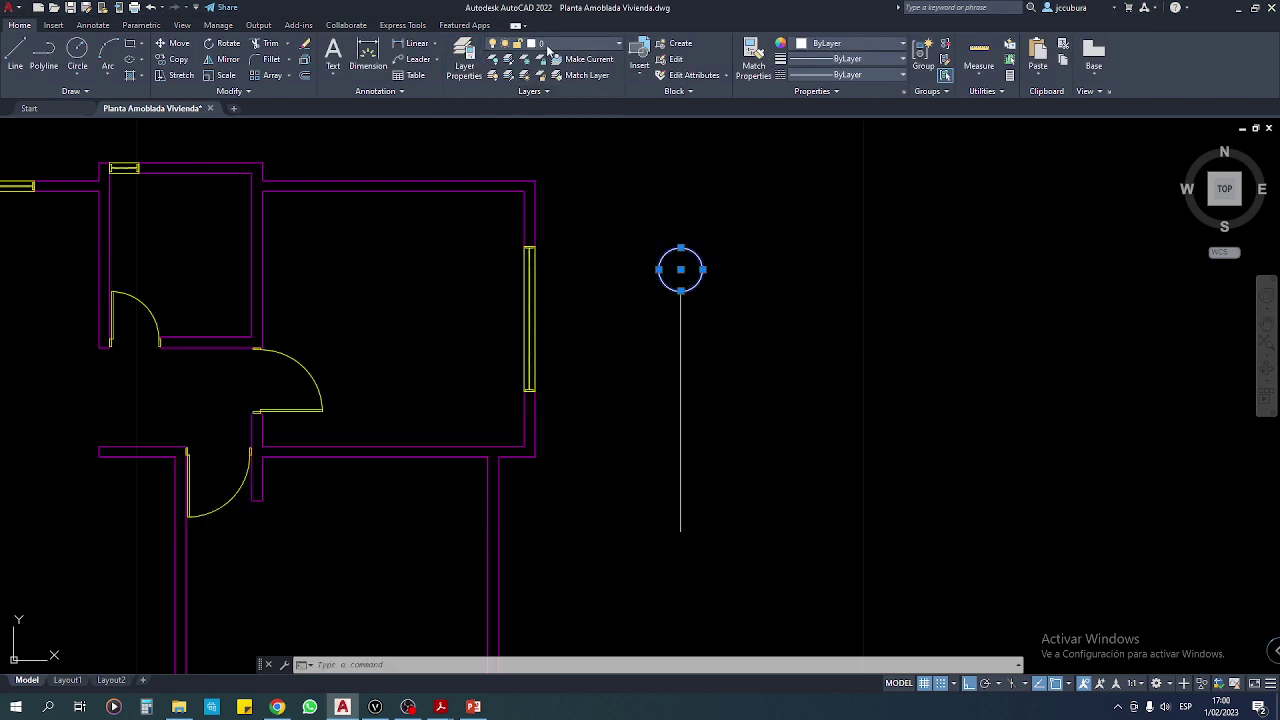
pyautogui.click(546, 44)
pyautogui.click(560, 108)
pyautogui.press('Escape')
# Move the vertical axis line onto layer 0.10 and reopen Layer Properties.
pyautogui.click(757, 345)
pyautogui.click(663, 423)
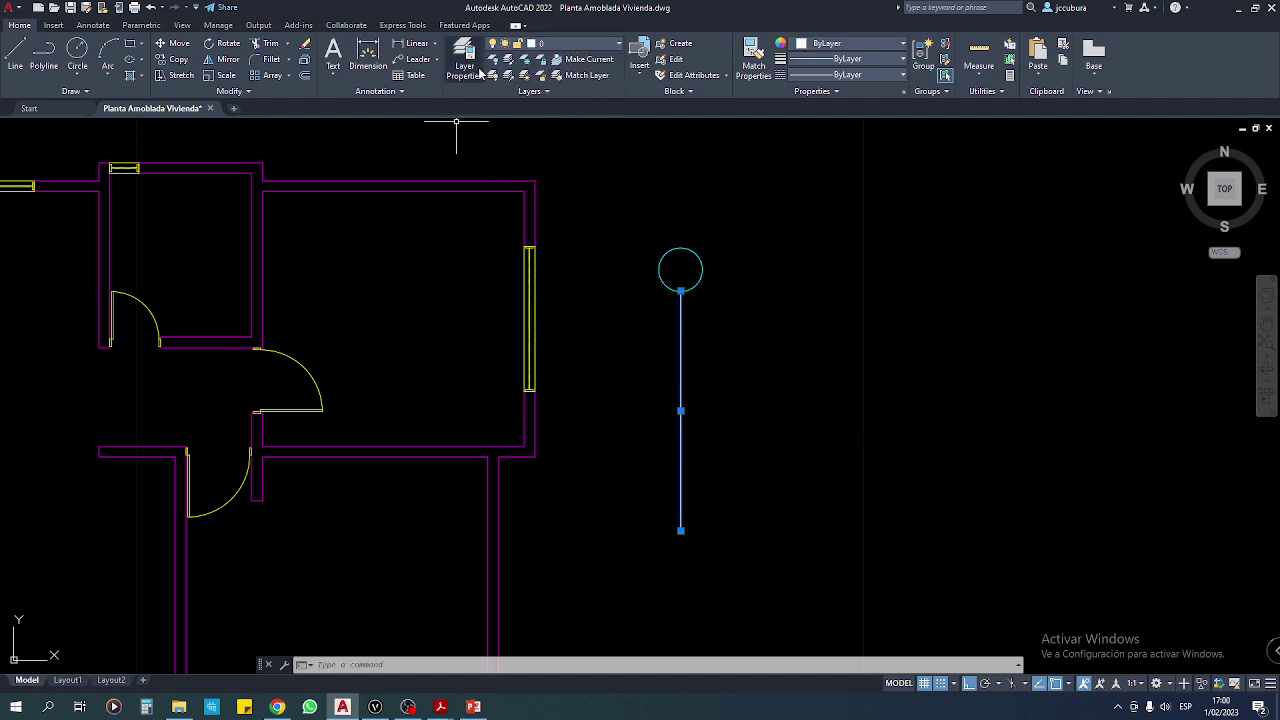
pyautogui.click(546, 44)
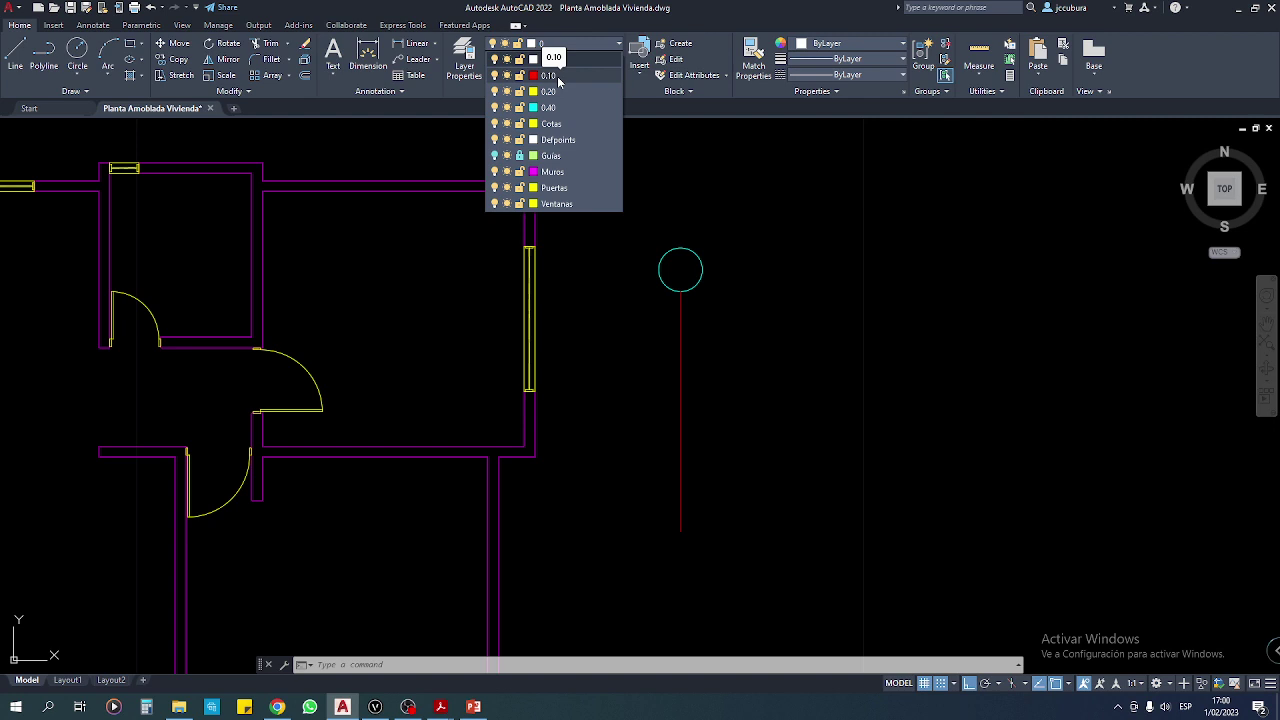
pyautogui.click(558, 77)
pyautogui.click(752, 303)
pyautogui.press('Escape')
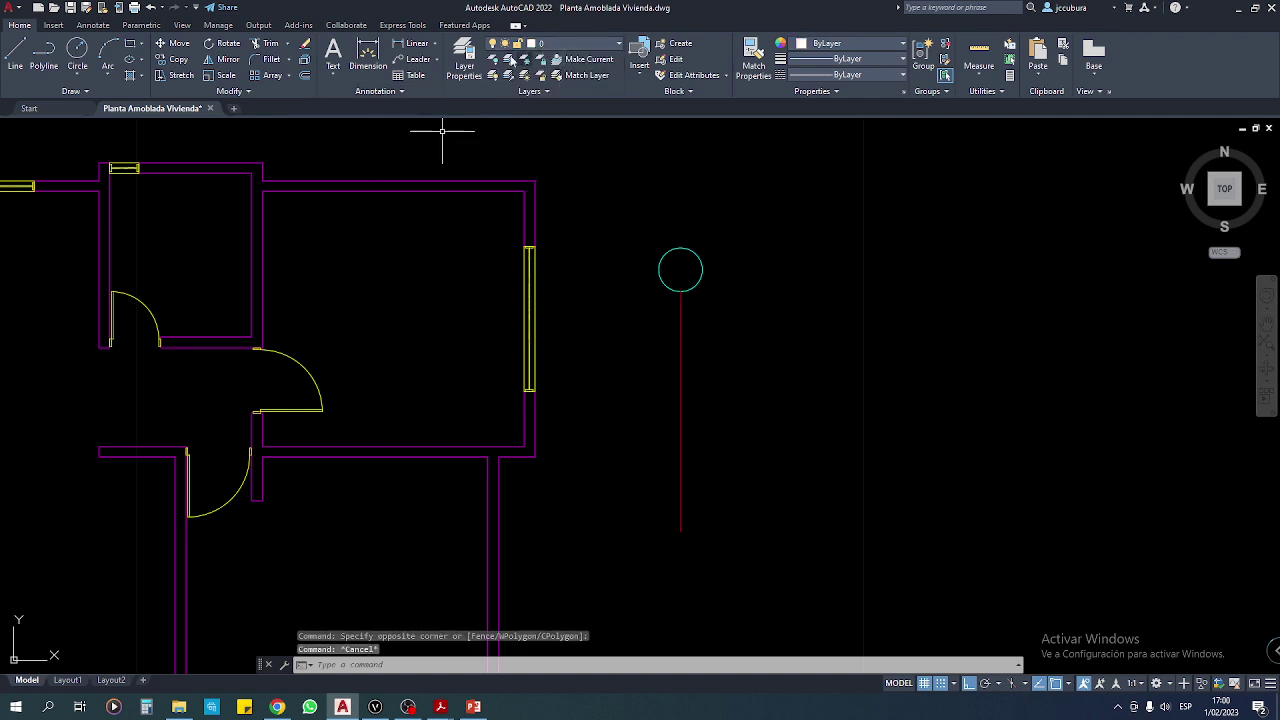
pyautogui.click(464, 58)
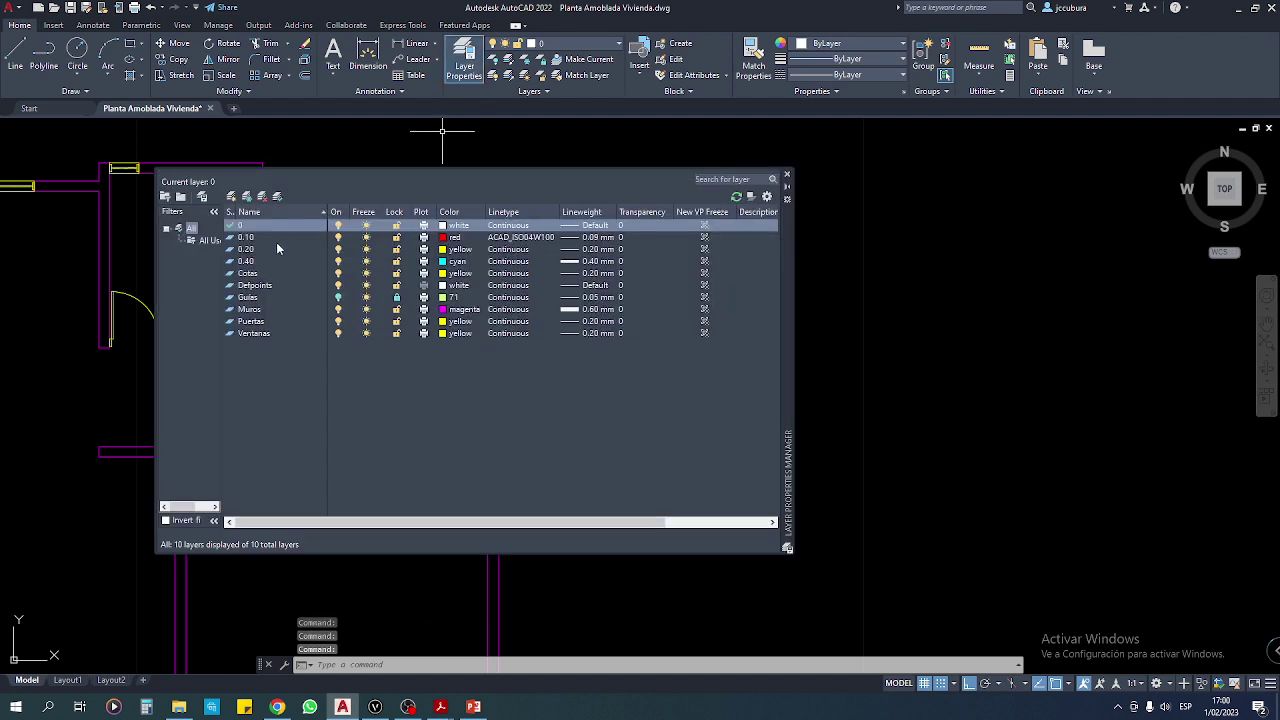
# Rename layer 0.10 to 'Centro o eje' and close the Layer Properties palette.
pyautogui.click(251, 238)
pyautogui.click(251, 238)
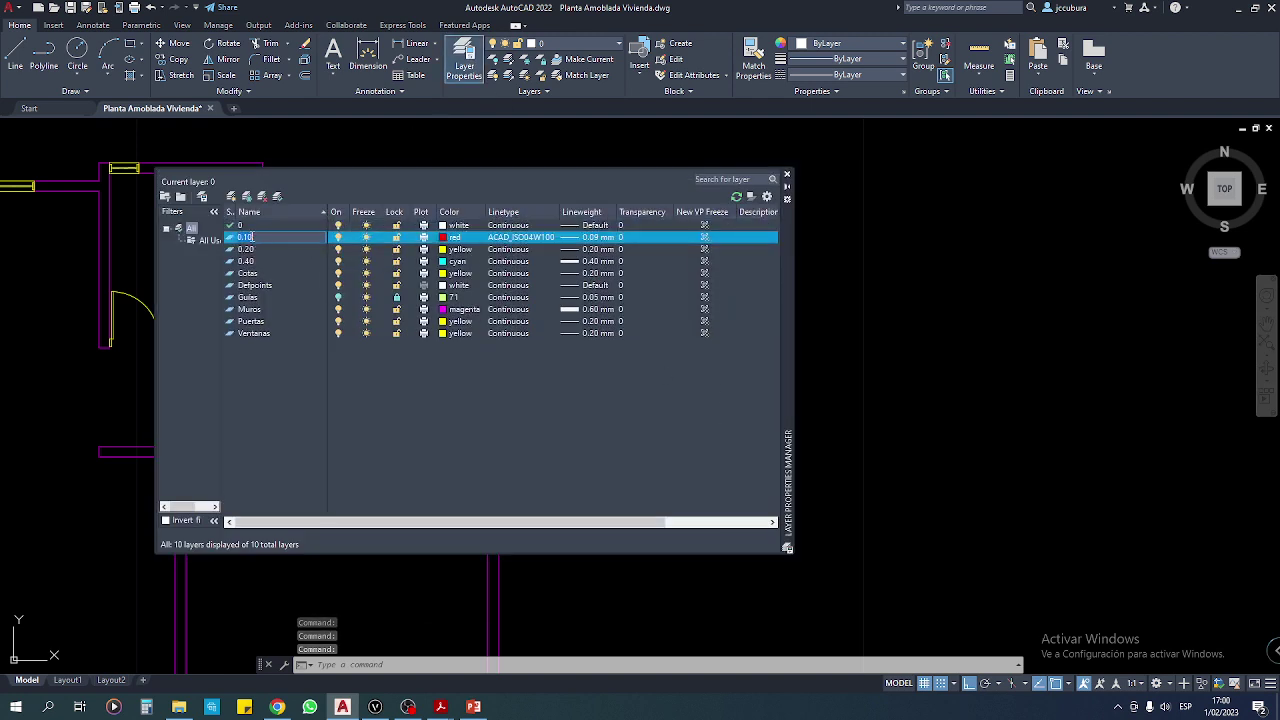
pyautogui.write('Centro o eje')
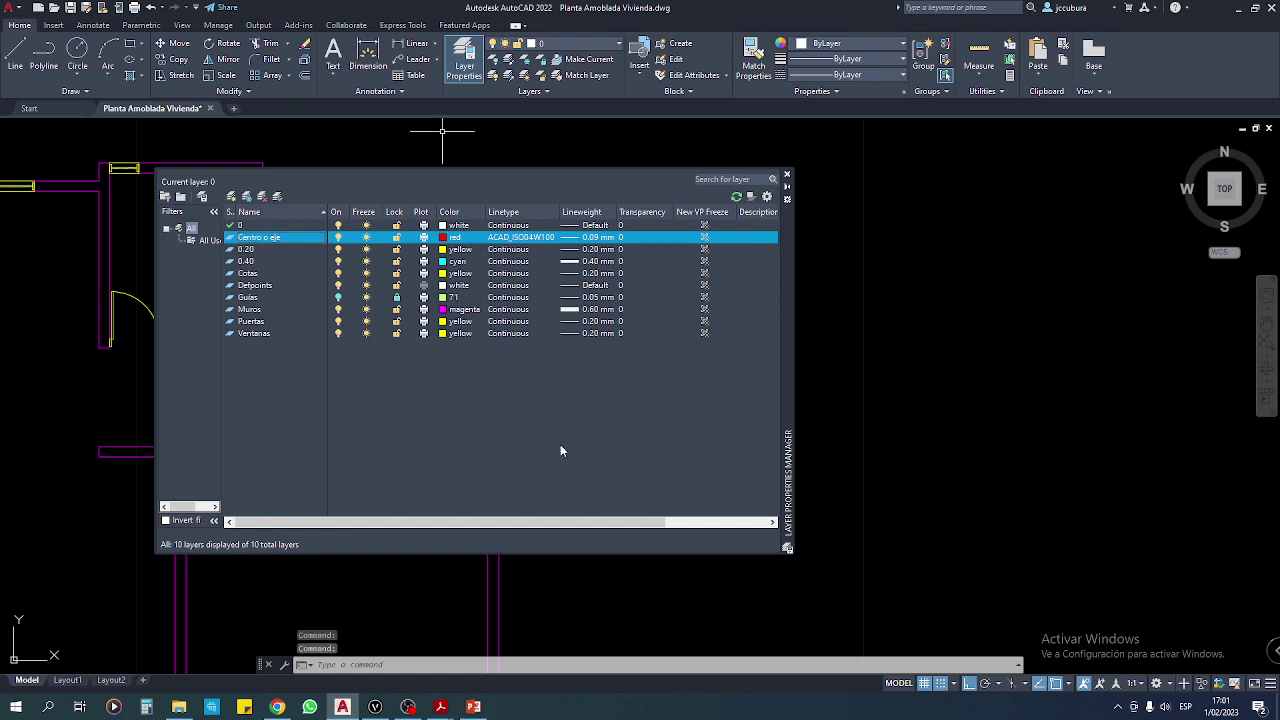
pyautogui.press('Return')
pyautogui.press('Return')
pyautogui.press('Return')
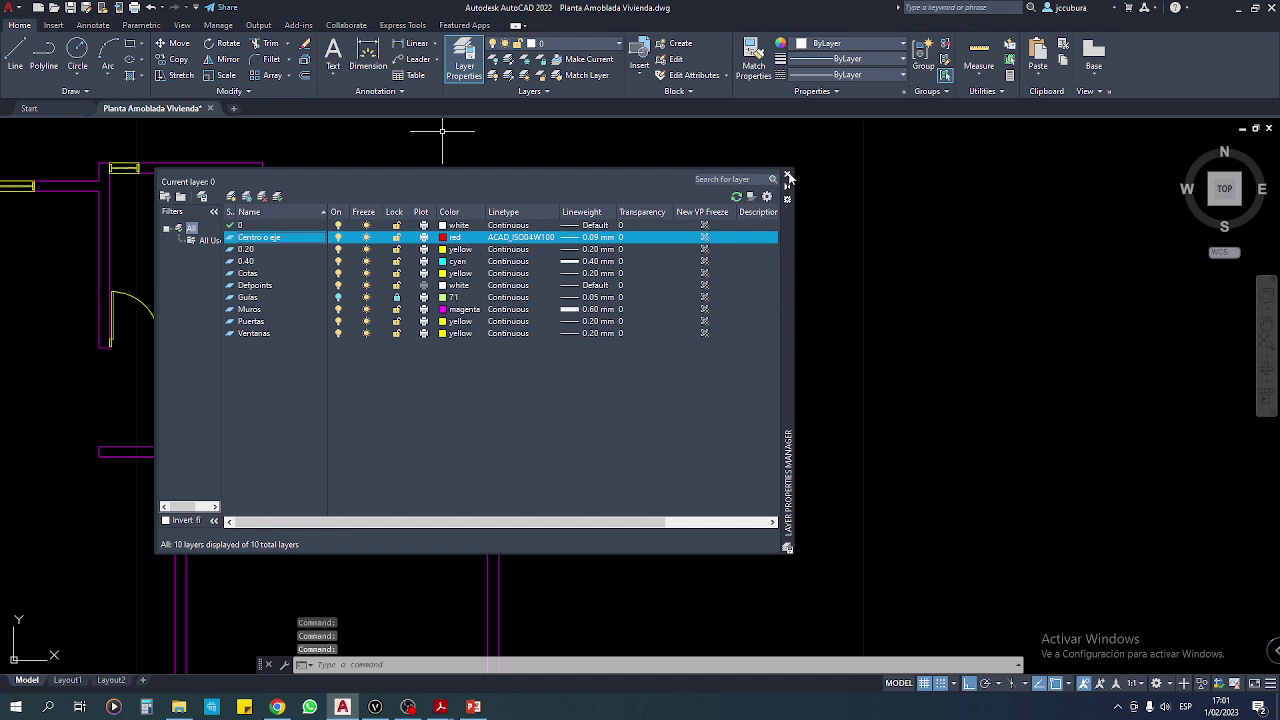
pyautogui.click(787, 175)
# In the Linetype Manager, change the global scale factor from 1.0000 to 0.025.
pyautogui.moveTo(738, 384); pyautogui.dragTo(666, 376, button='middle')
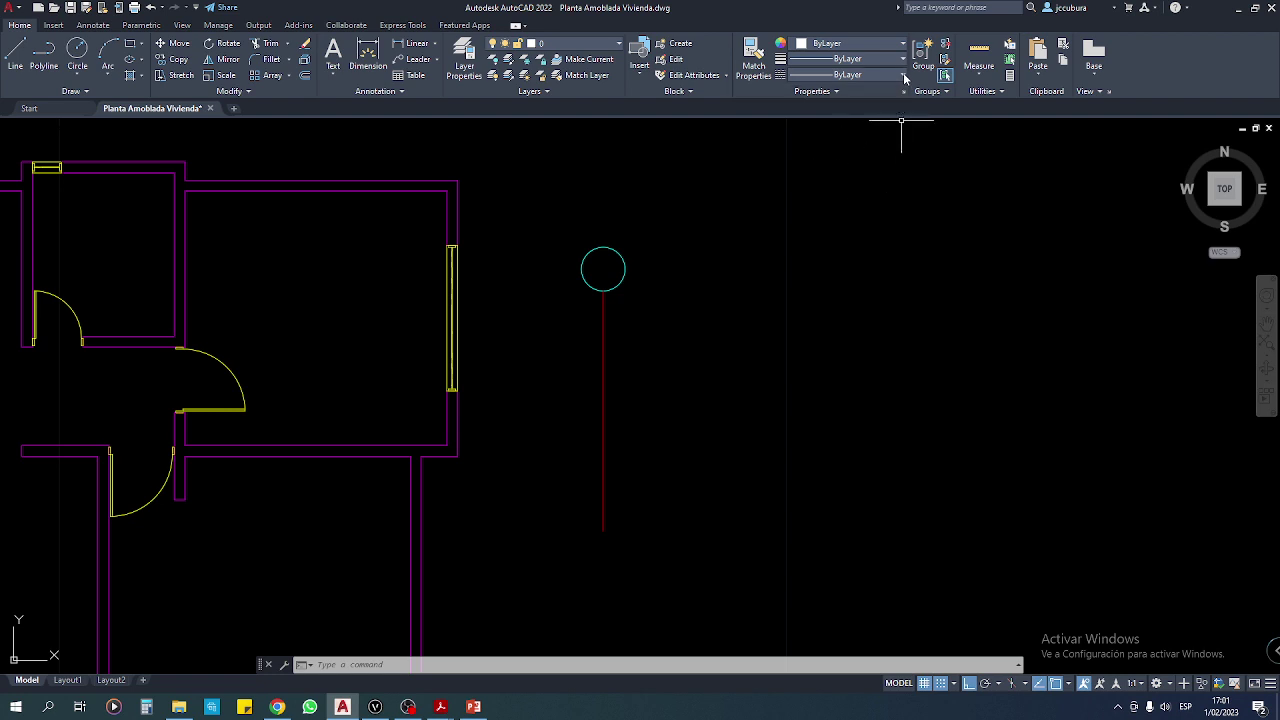
pyautogui.click(905, 78)
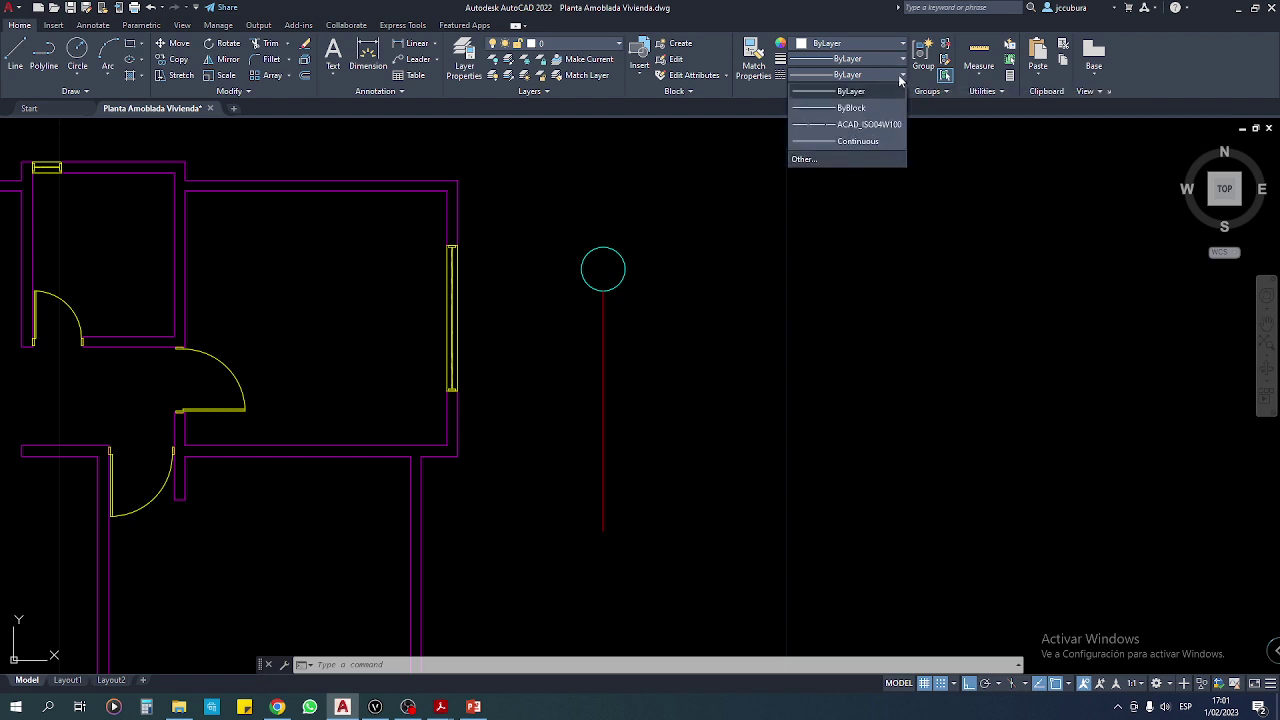
pyautogui.click(806, 160)
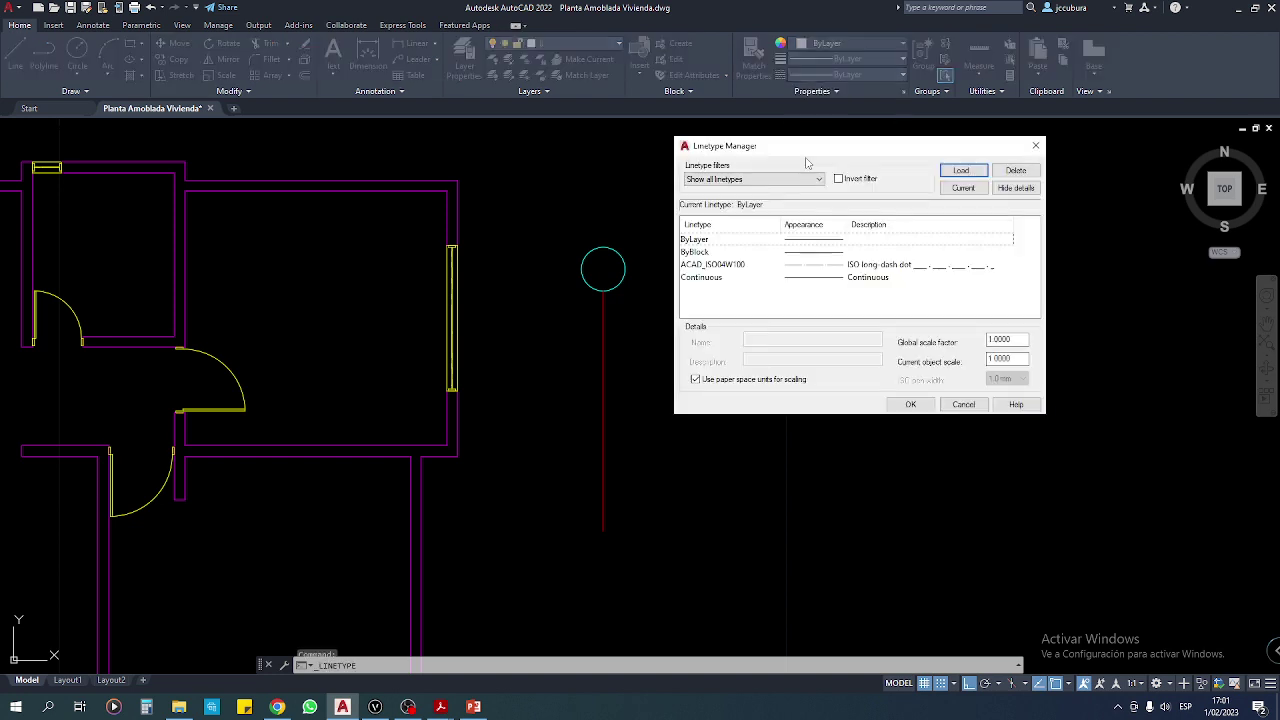
pyautogui.click(813, 266)
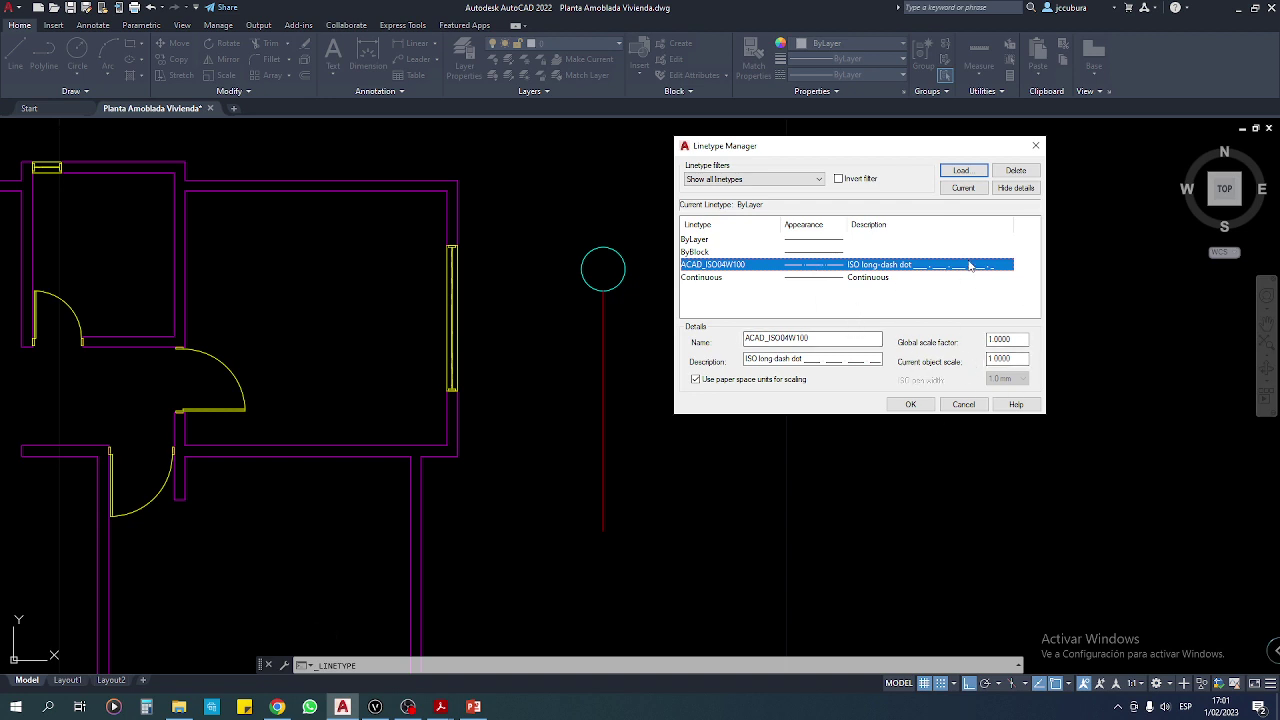
pyautogui.click(1016, 188)
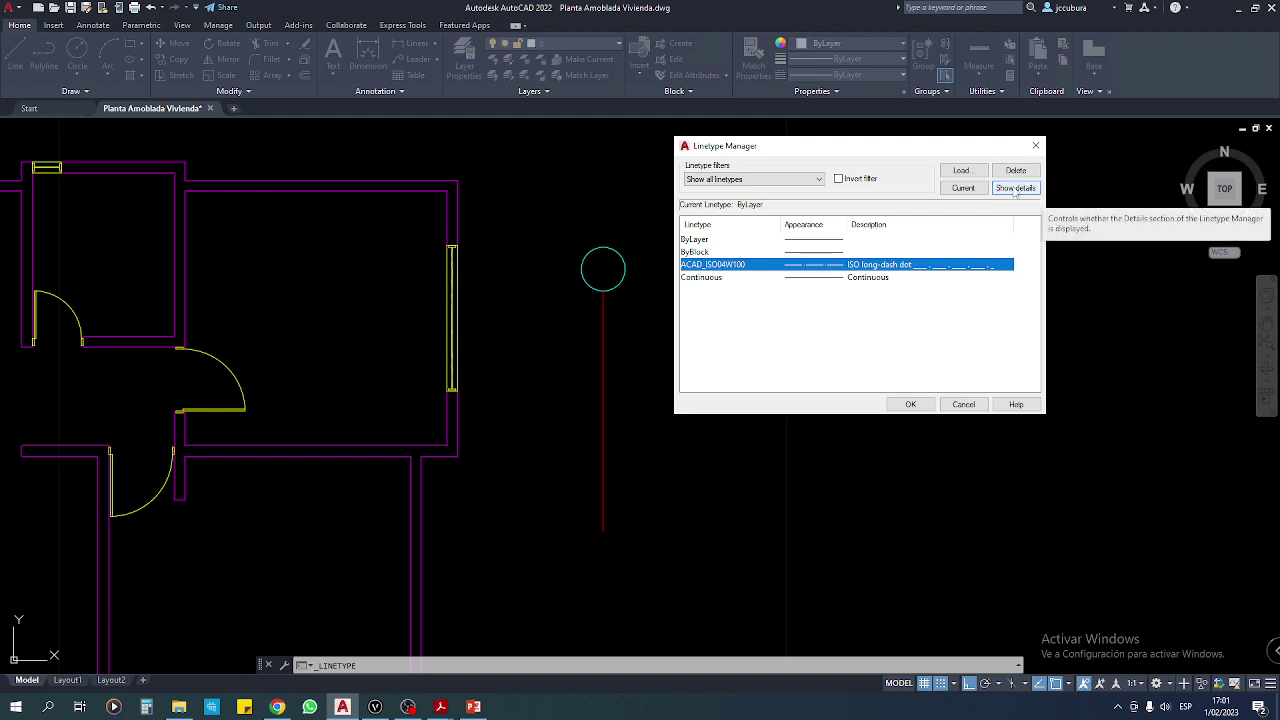
pyautogui.click(1016, 188)
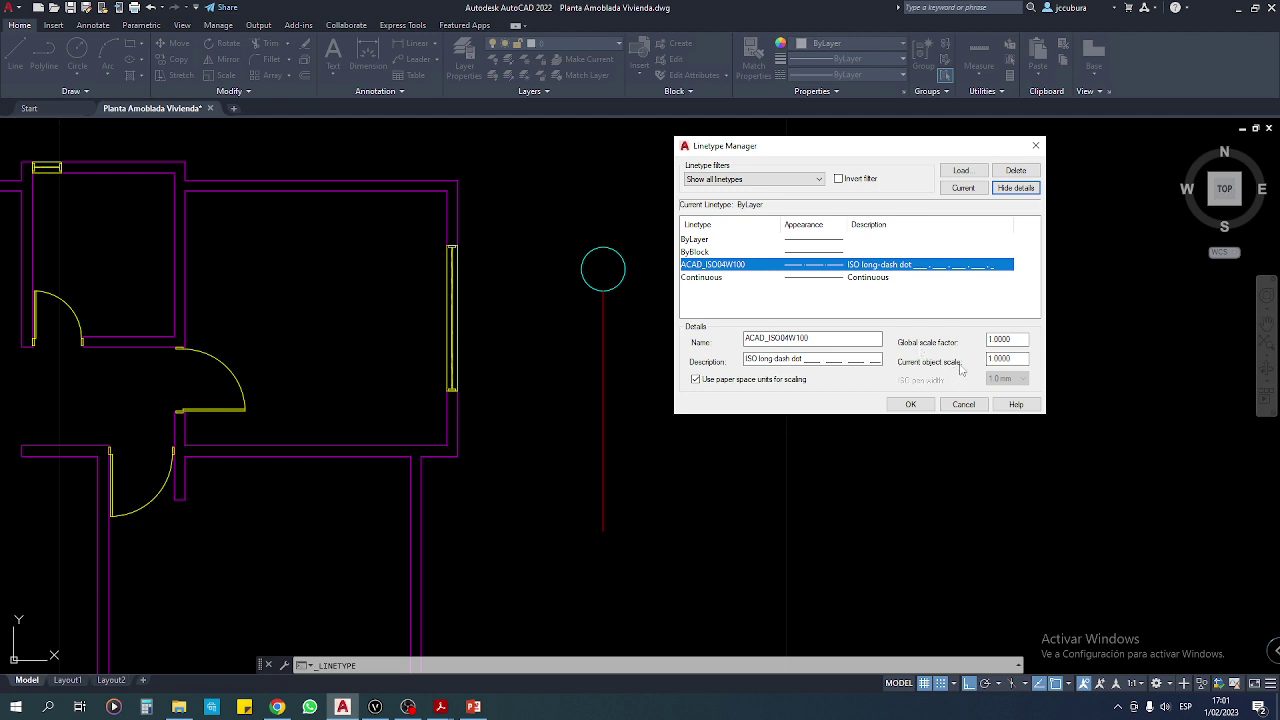
pyautogui.doubleClick(1000, 339)
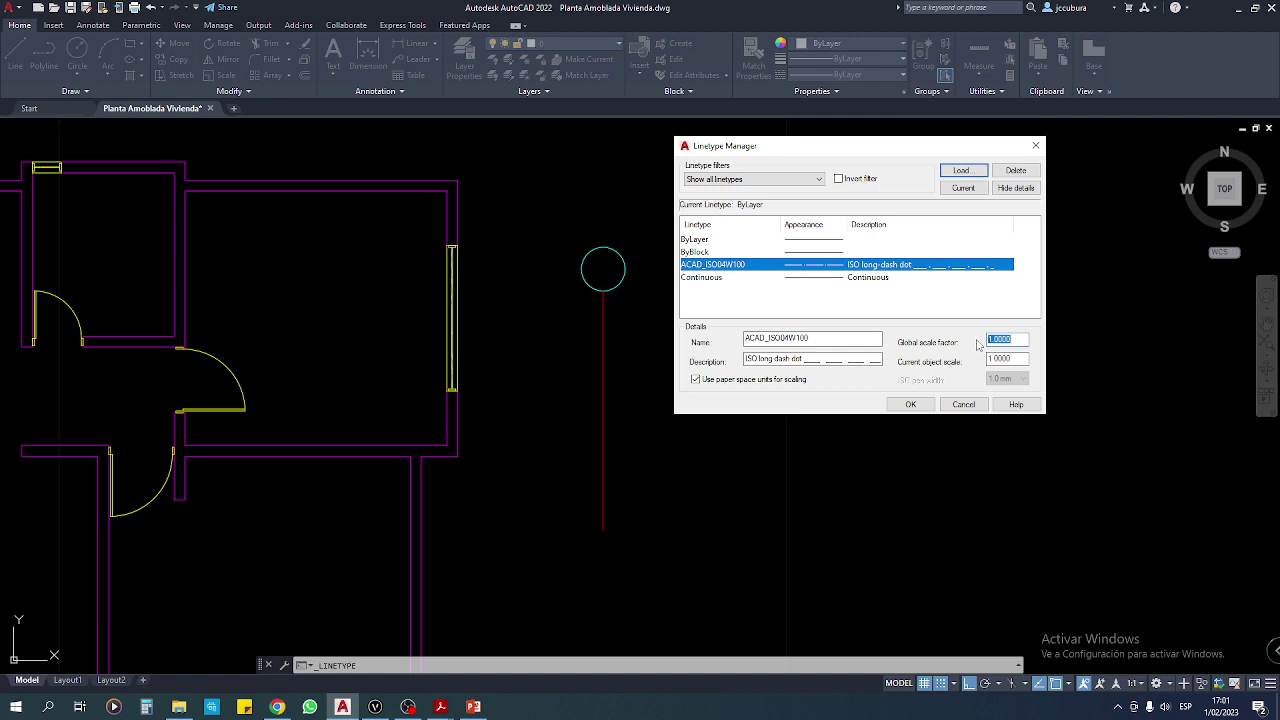
pyautogui.write('0.025')
# Apply the 0.025 linetype scale and check that the red axis line shows long-dash-dot.
pyautogui.click(910, 404)
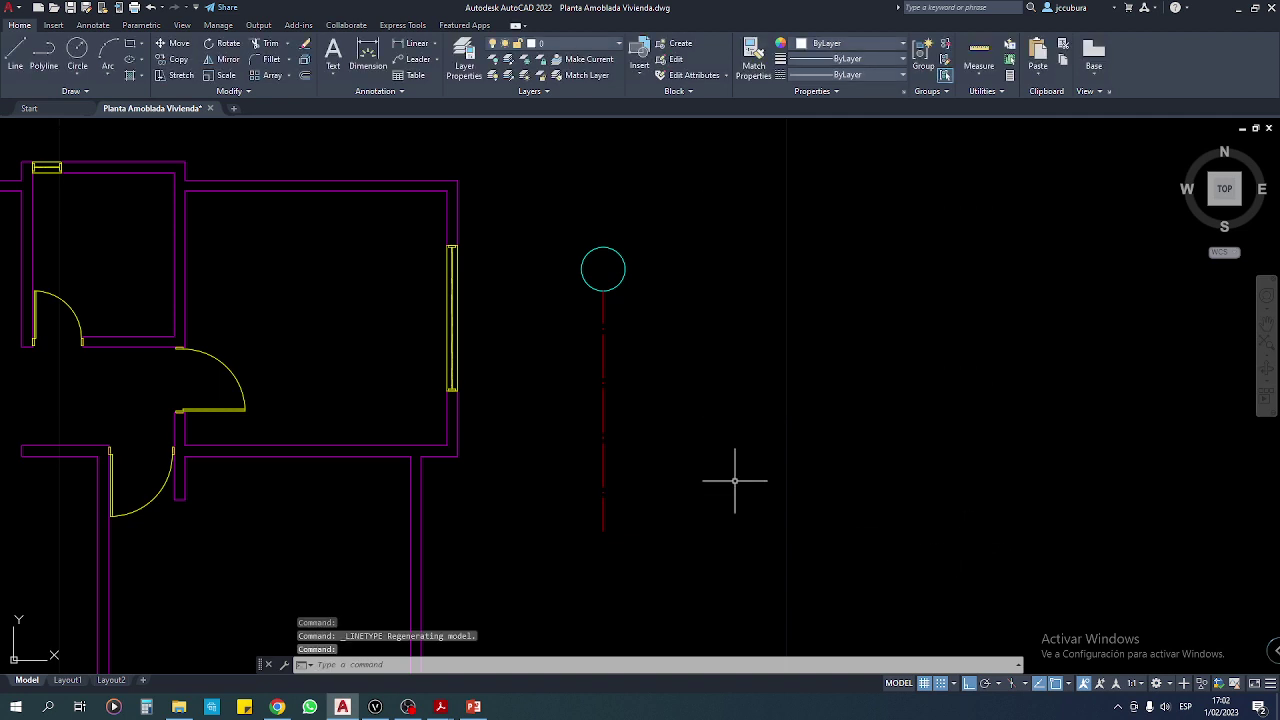
pyautogui.scroll(3, 595, 450)
pyautogui.scroll(-5, 660, 435)
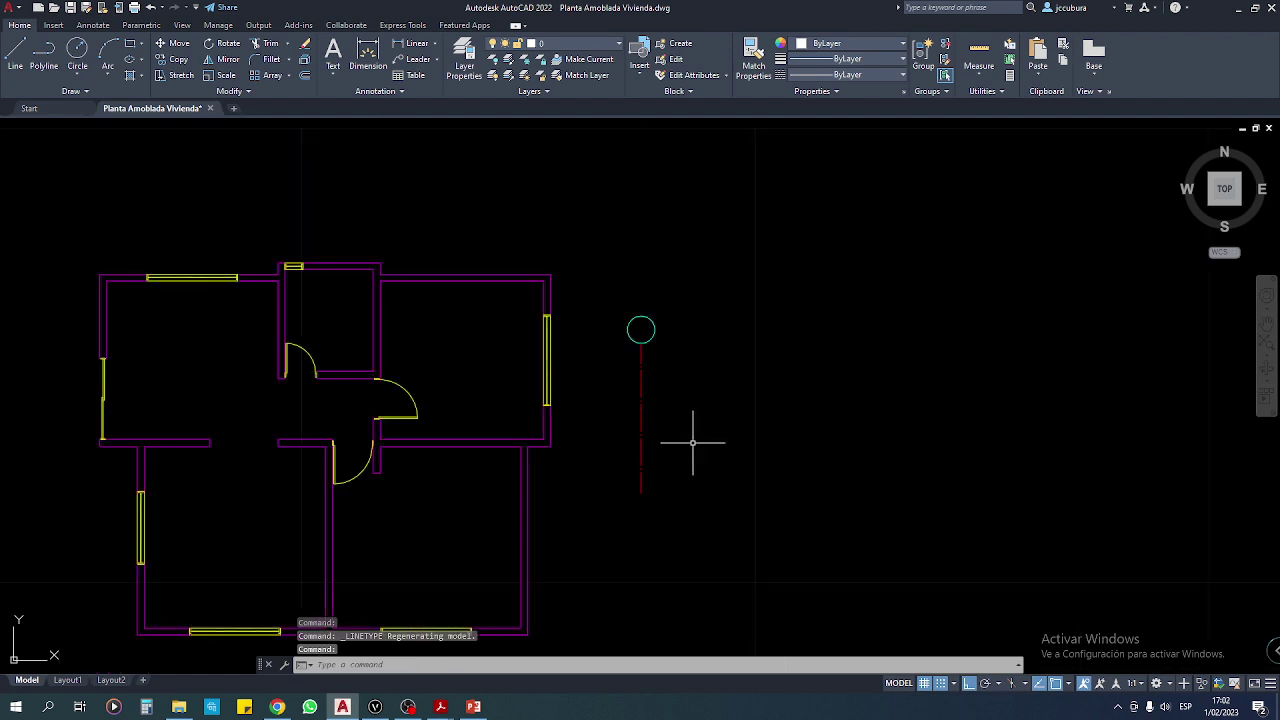
pyautogui.moveTo(691, 437)
pyautogui.mouseDown(button='middle')
pyautogui.moveTo(742, 417)
pyautogui.moveTo(673, 434)
pyautogui.mouseUp(button='middle')
pyautogui.scroll(2, 692, 437)
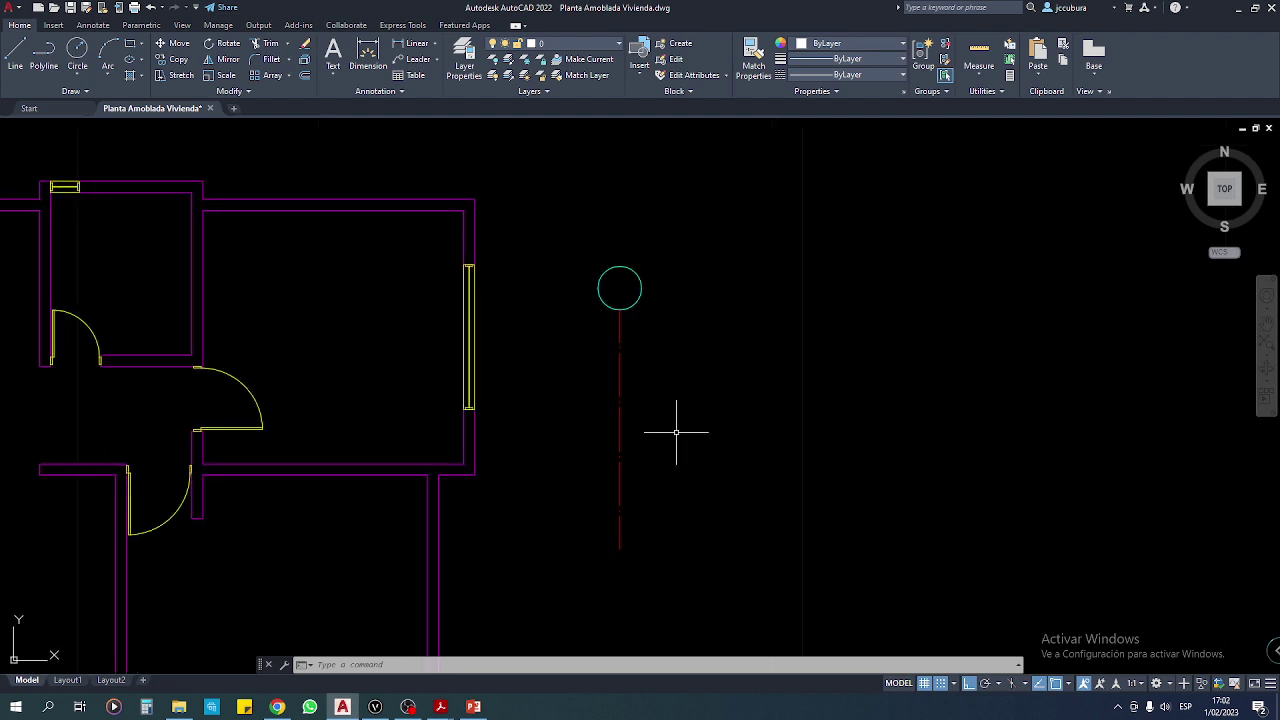
pyautogui.click(719, 268)
pyautogui.click(569, 466)
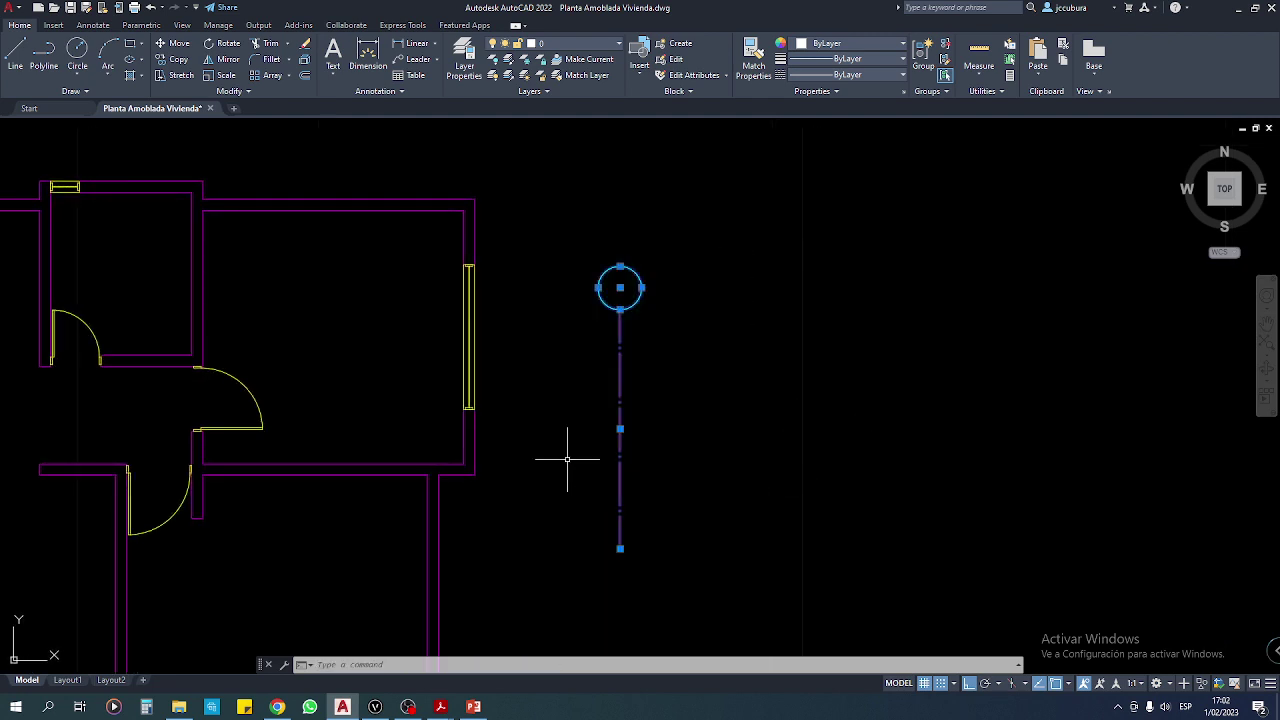
pyautogui.press('Escape')
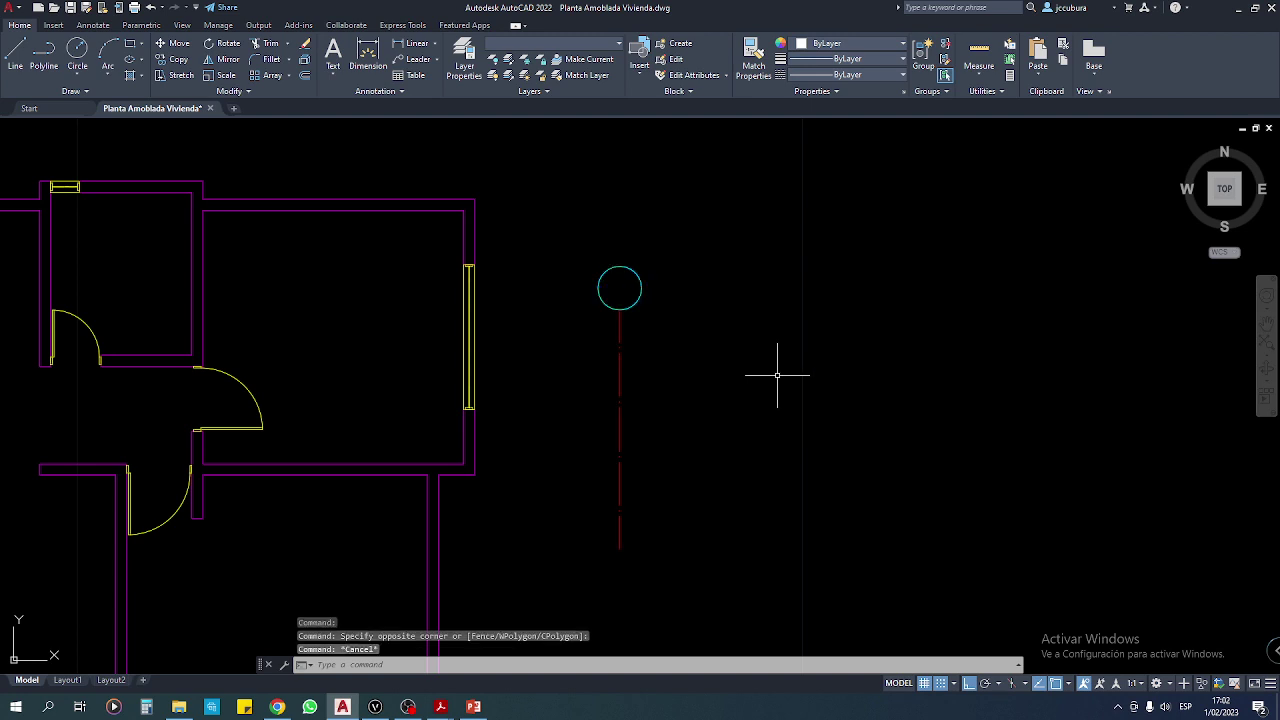
pyautogui.press('Escape')
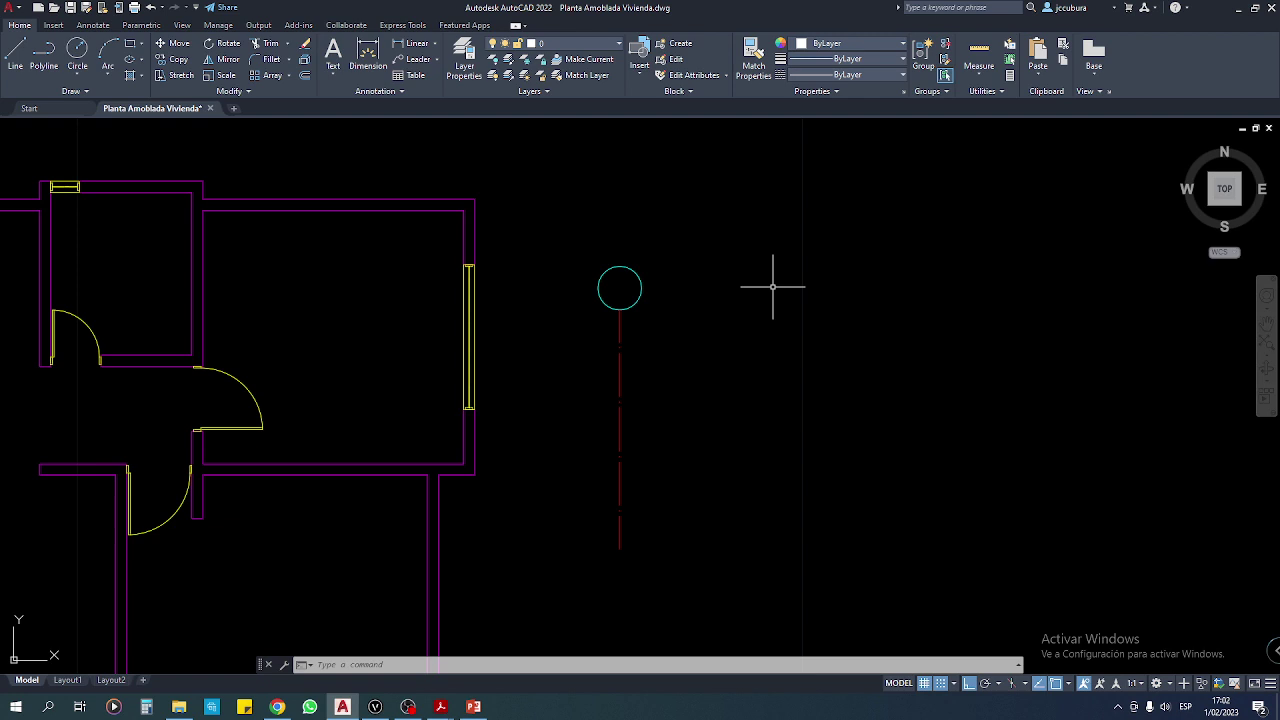
# Start a block named Eje with its base point on the axis line.
pyautogui.write('B')
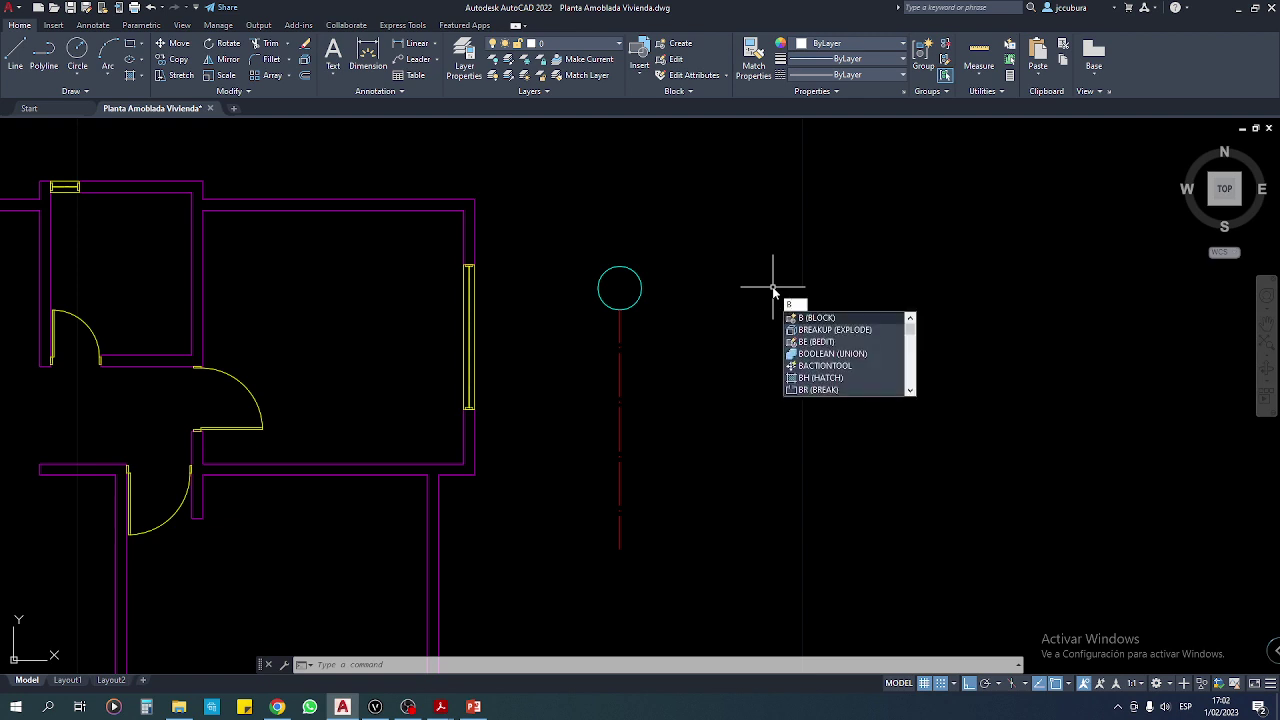
pyautogui.press('Return')
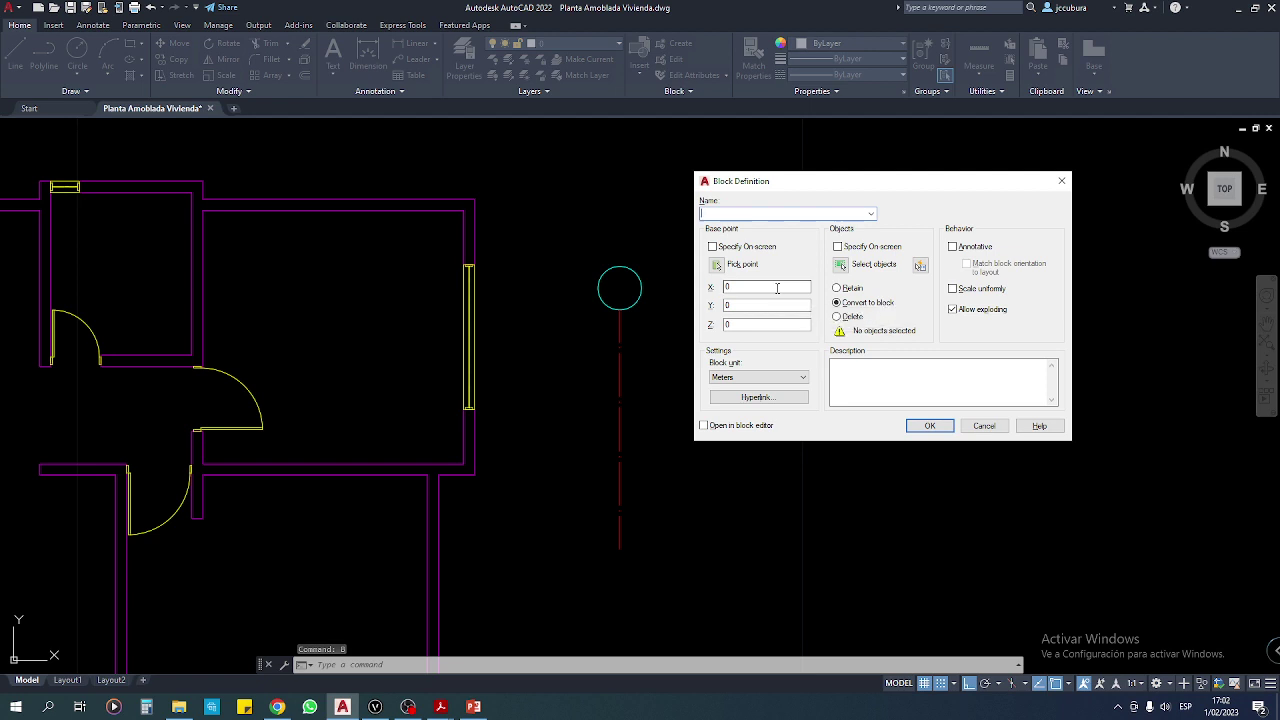
pyautogui.write('Ele')
pyautogui.click(716, 266)
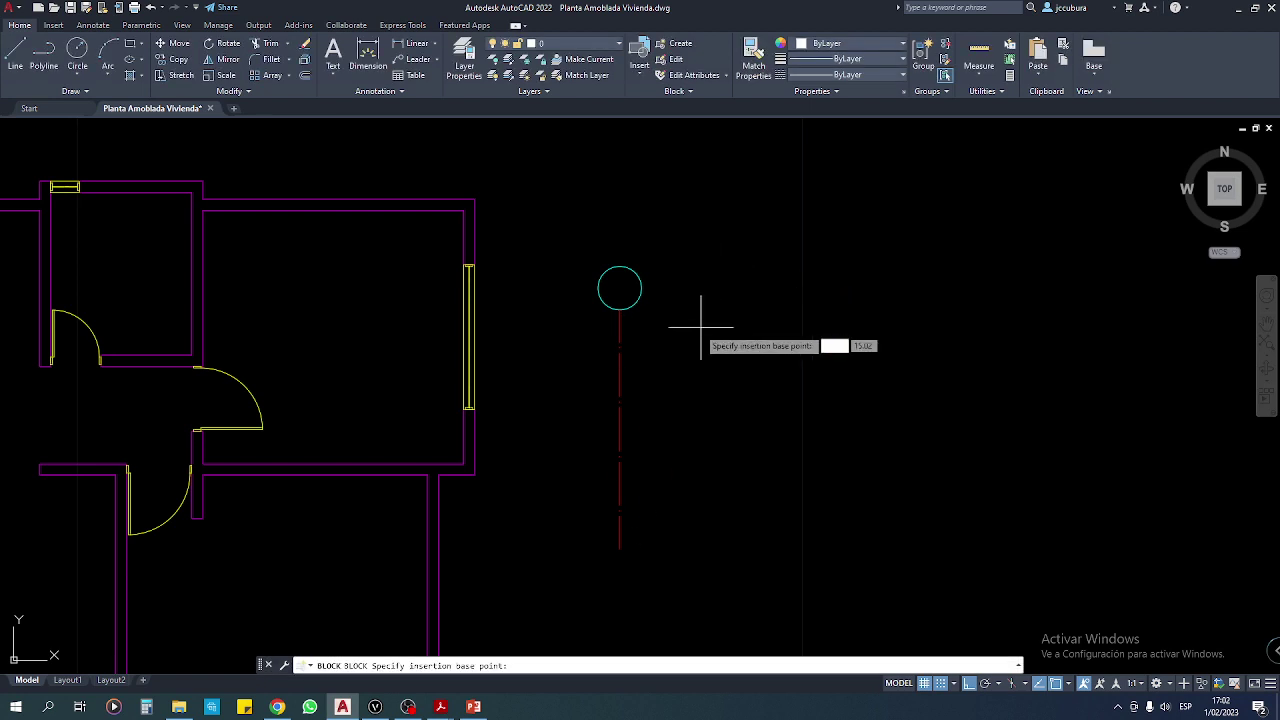
pyautogui.scroll(2, 631, 310)
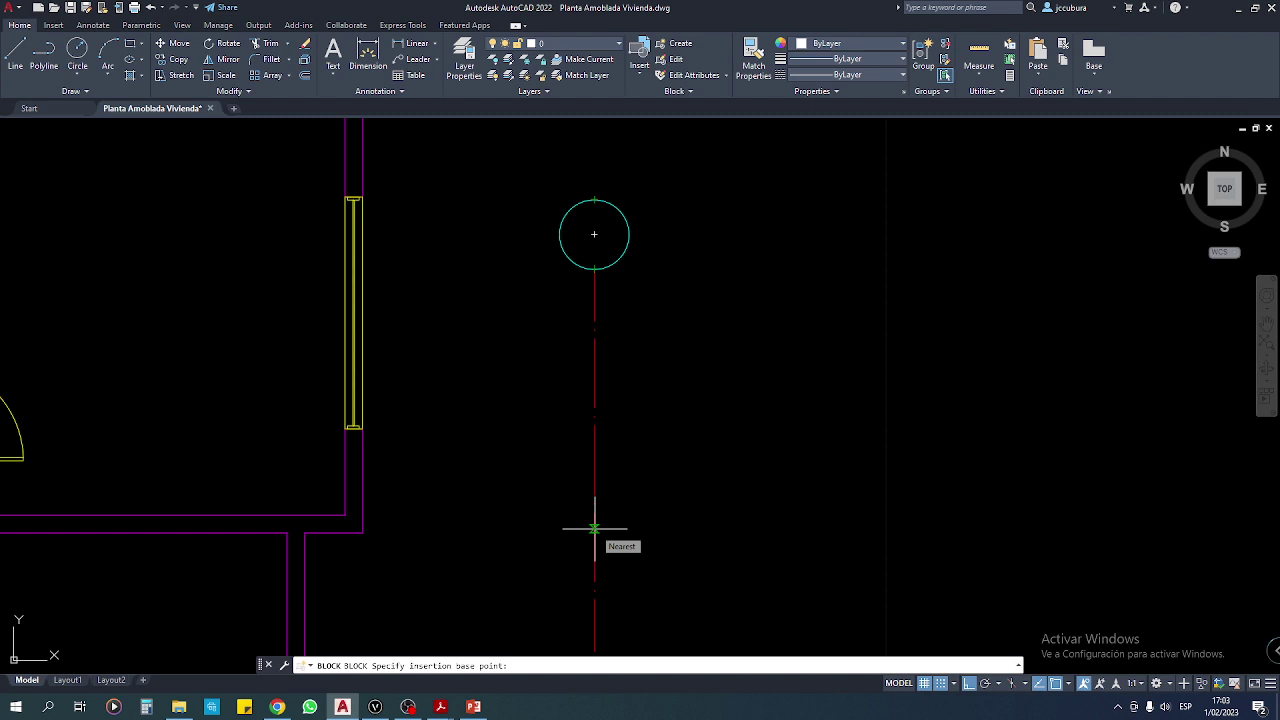
pyautogui.click(594, 528)
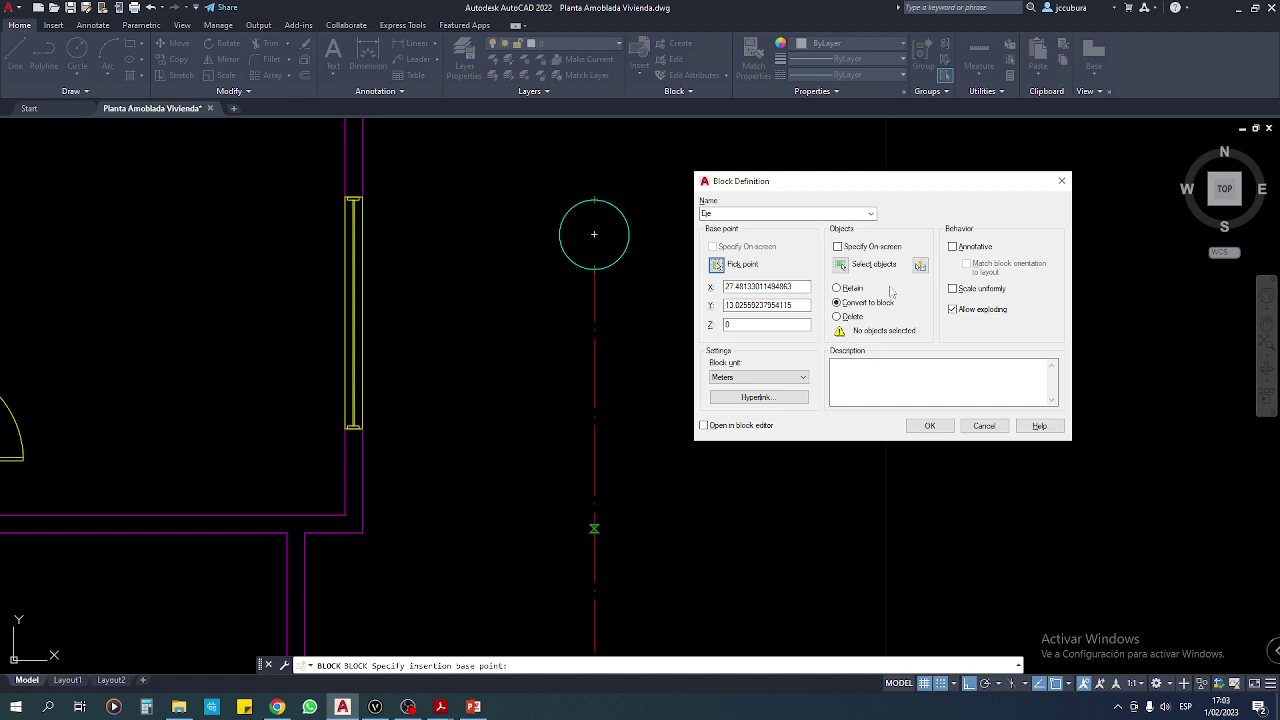
# Add the circle and axis line to the Eje block and create it.
pyautogui.click(841, 264)
pyautogui.scroll(-4, 767, 298)
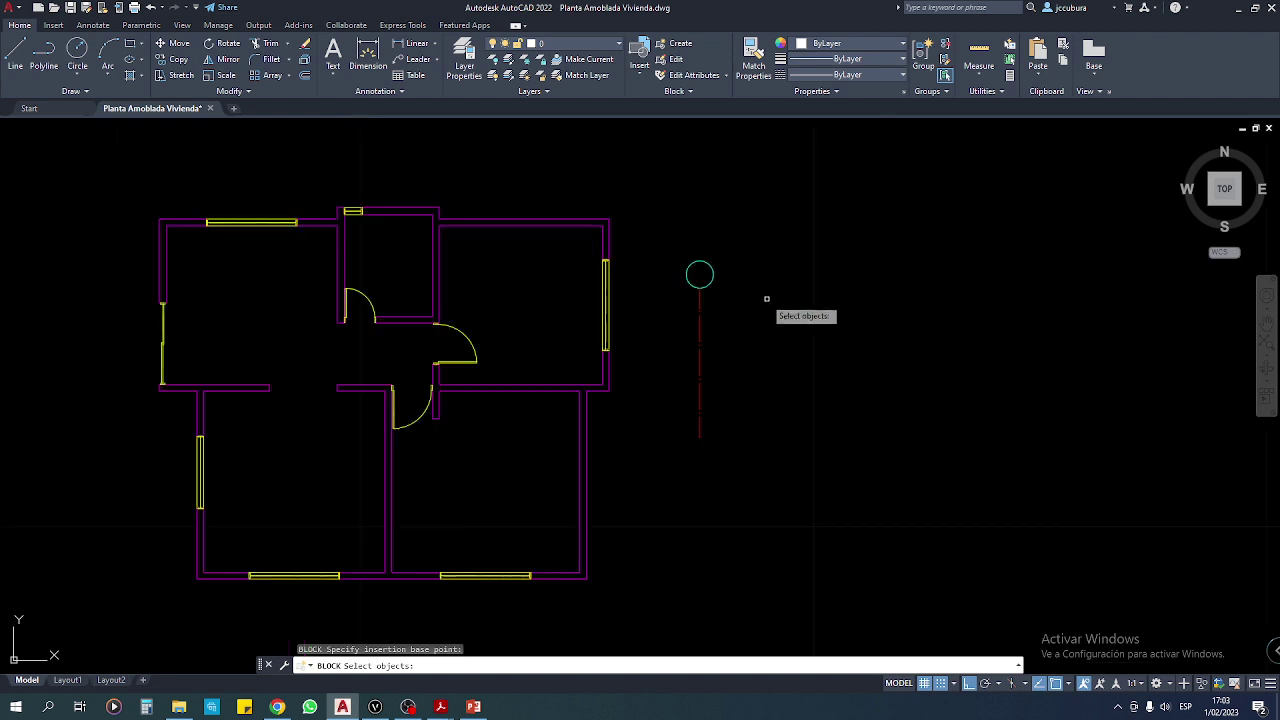
pyautogui.click(766, 243)
pyautogui.click(657, 430)
pyautogui.press('Return')
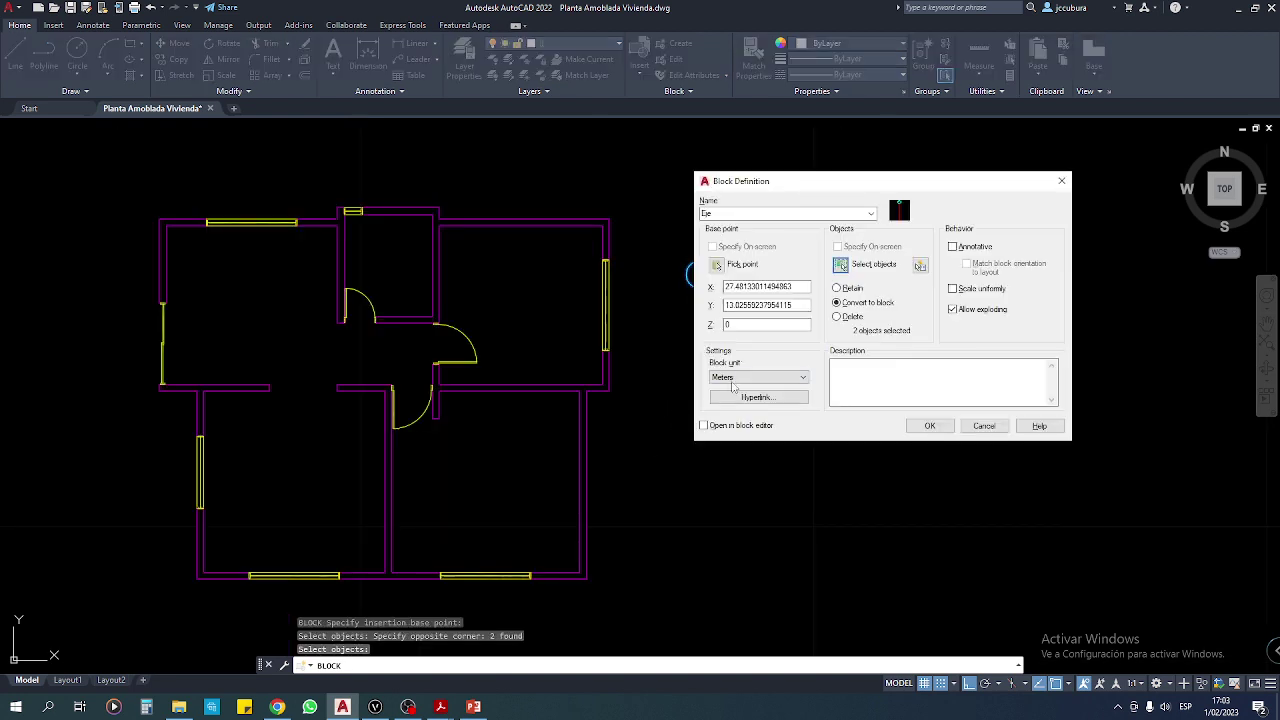
pyautogui.click(929, 425)
# Delete the axis bubble circle and its line from the drawing.
pyautogui.scroll(2, 700, 280)
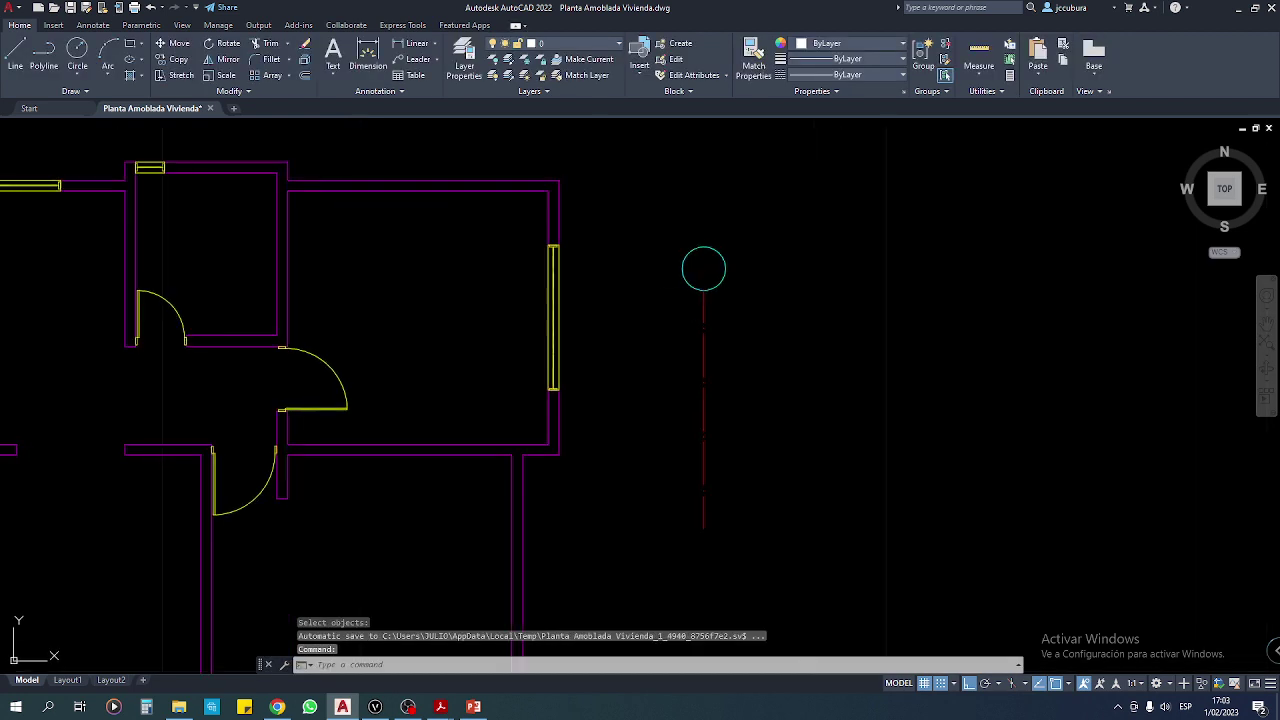
pyautogui.scroll(-2, 720, 290)
pyautogui.click(775, 277)
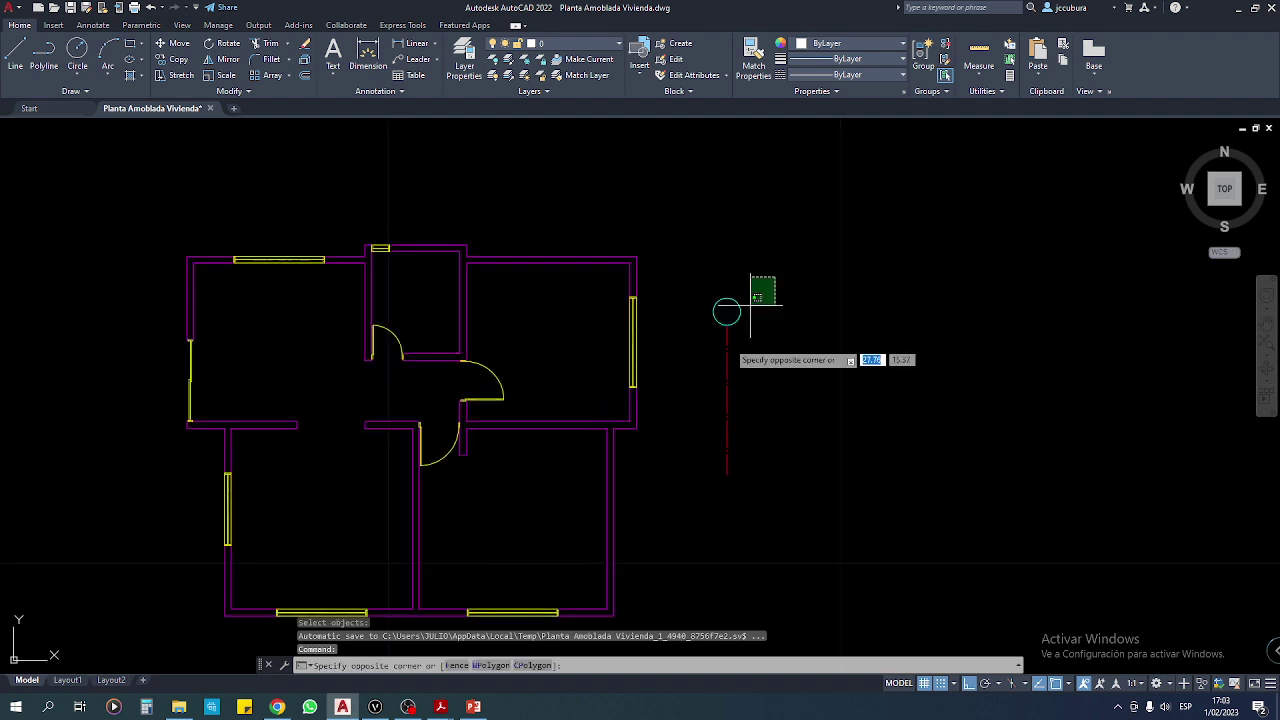
pyautogui.click(704, 370)
pyautogui.press('Delete')
# Save the drawing and bring up the Layer Properties Manager.
pyautogui.moveTo(725, 345); pyautogui.dragTo(840, 355, button='middle')
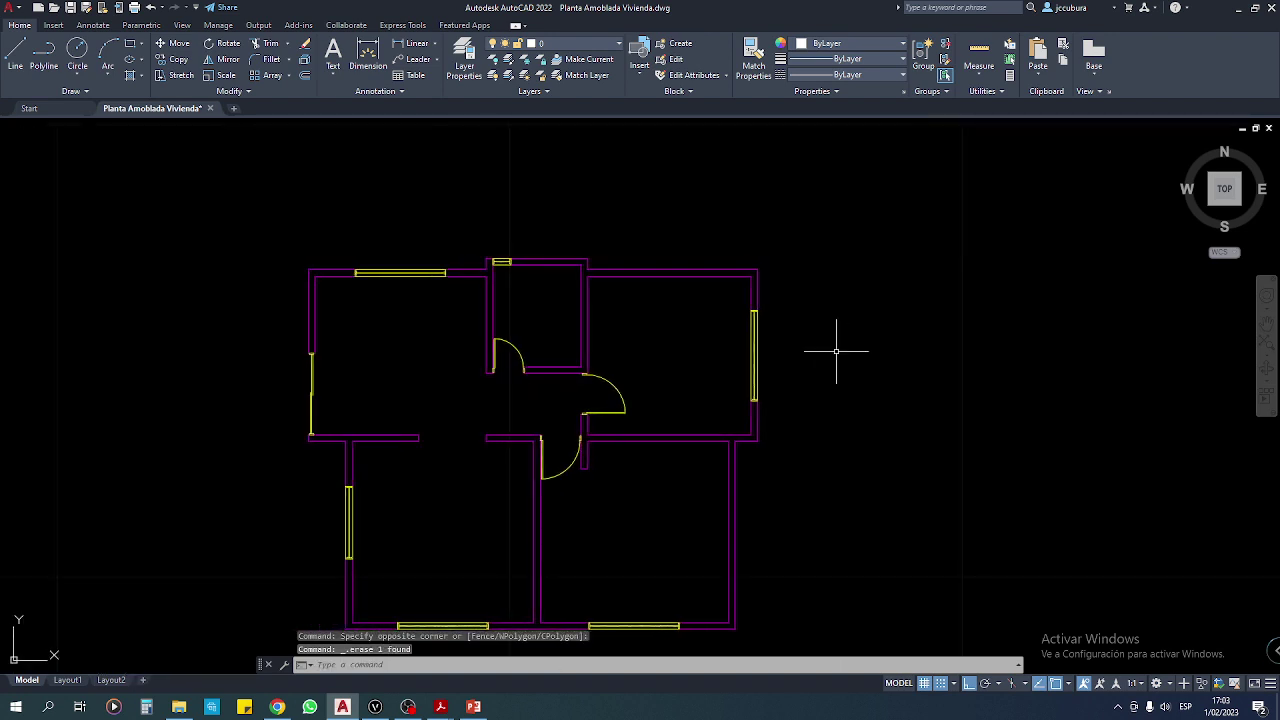
pyautogui.click(70, 7)
pyautogui.scroll(2, 400, 295)
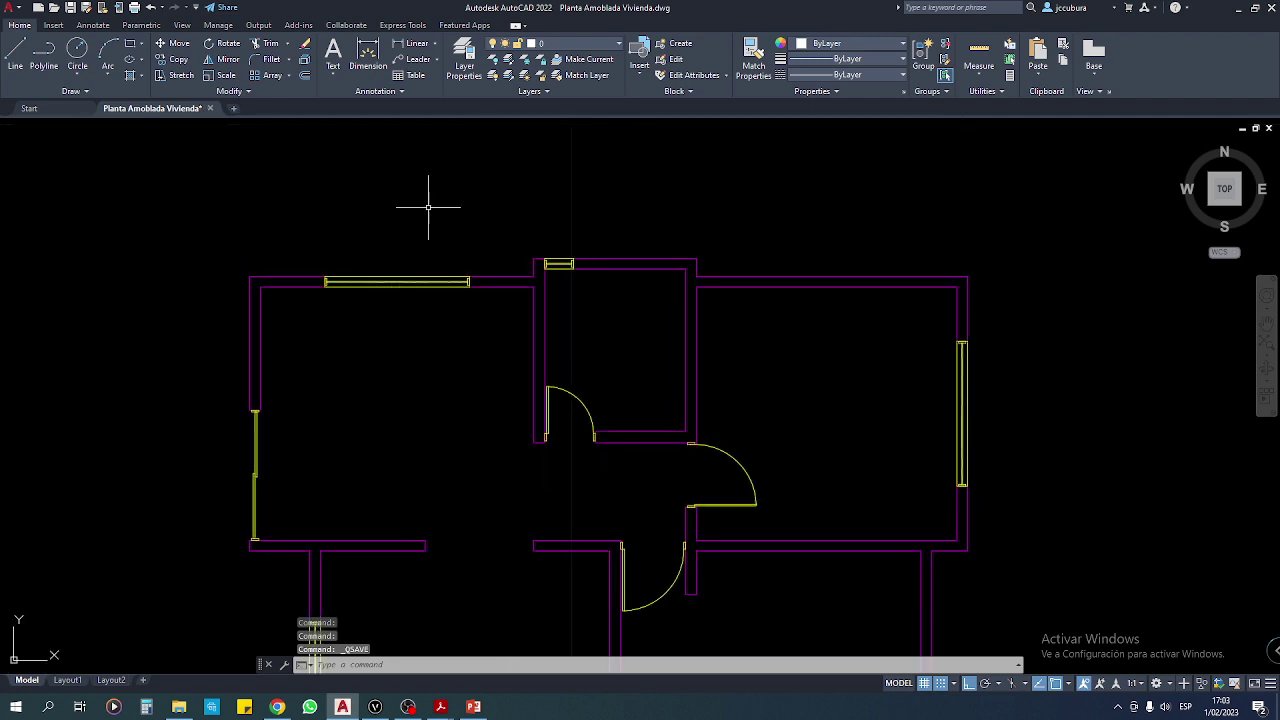
pyautogui.click(464, 55)
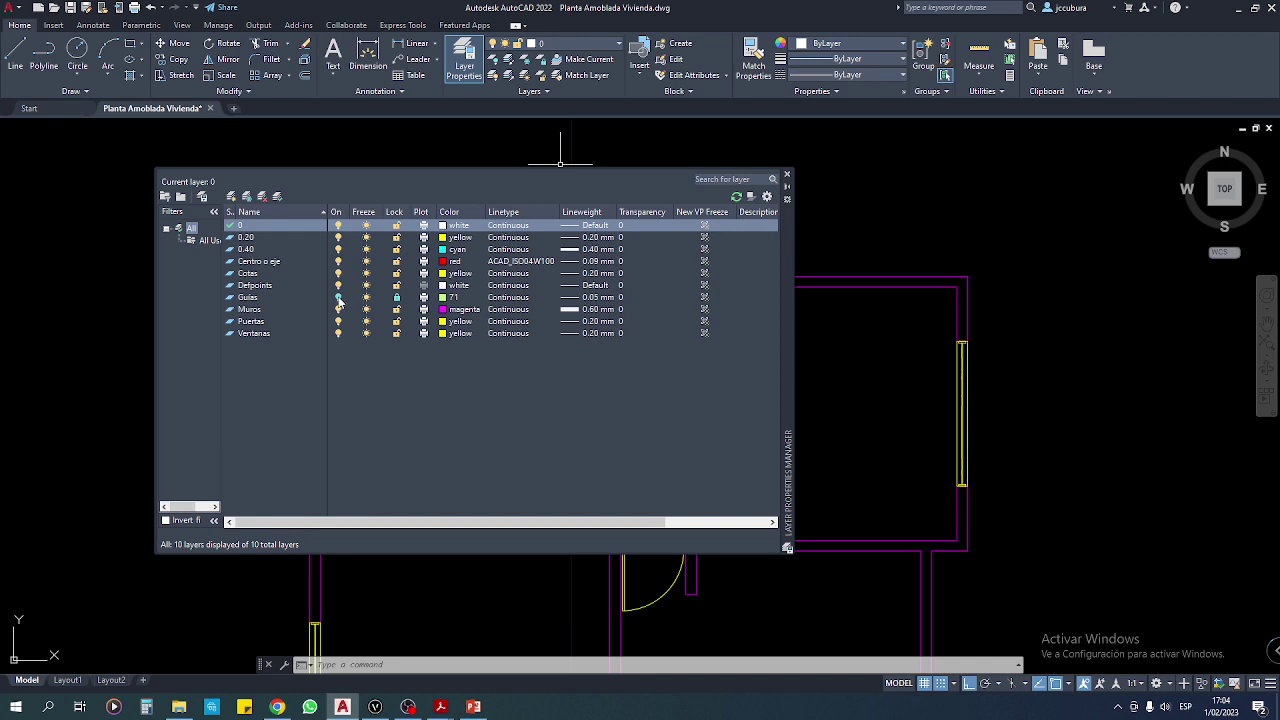
# Switch on the Guias layer, close the layer list, and check the reference PDF plan.
pyautogui.click(339, 298)
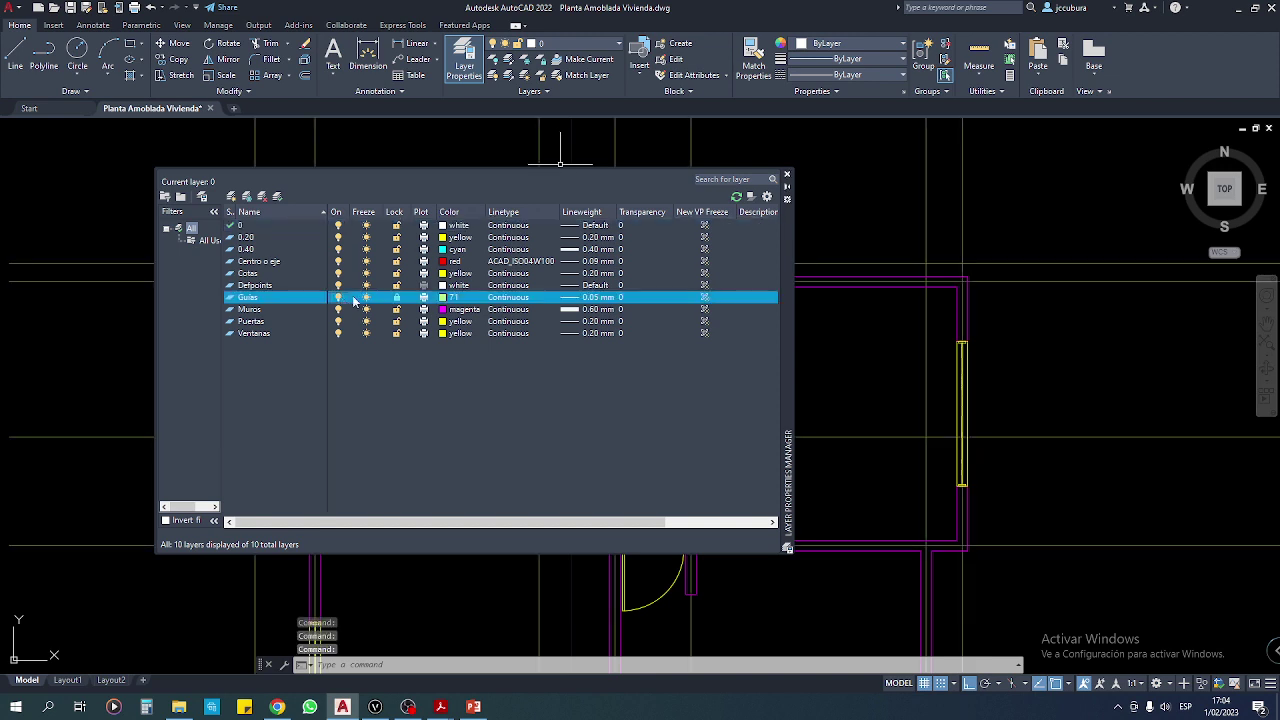
pyautogui.click(787, 175)
pyautogui.scroll(-3, 737, 251)
pyautogui.moveTo(651, 349); pyautogui.dragTo(603, 446, button='middle')
pyautogui.scroll(4, 603, 446)
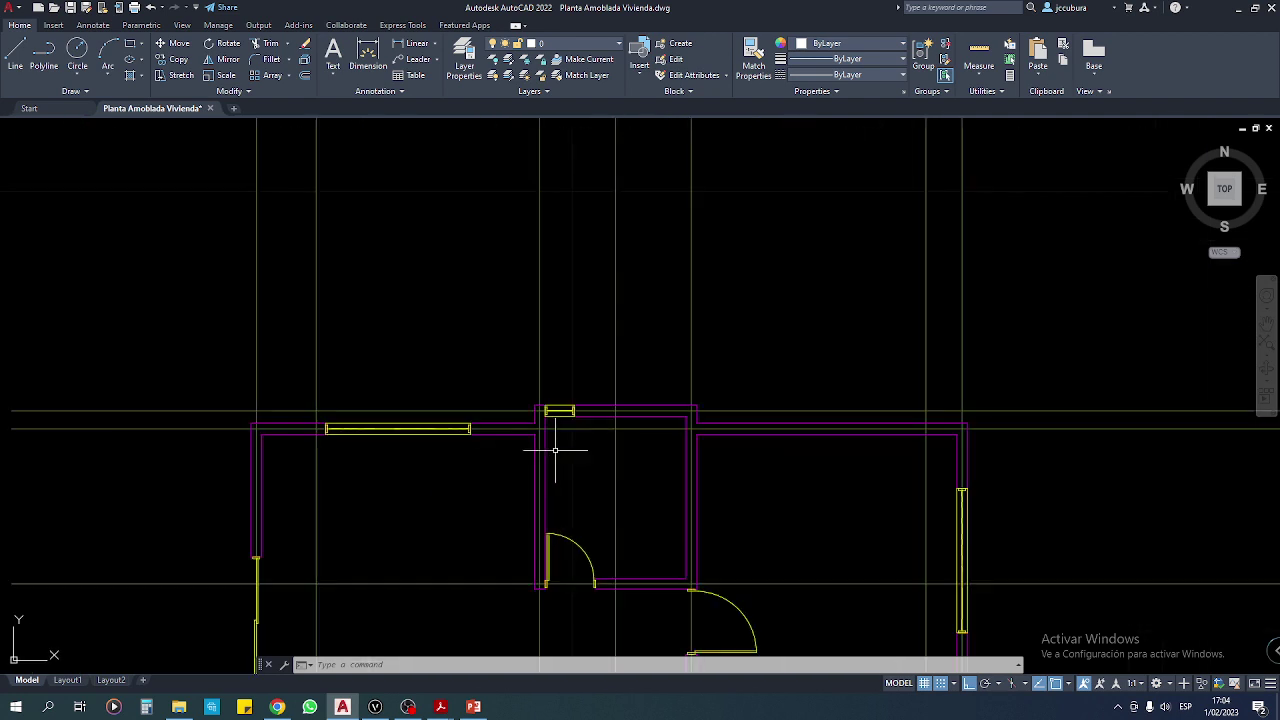
pyautogui.scroll(1, 543, 451)
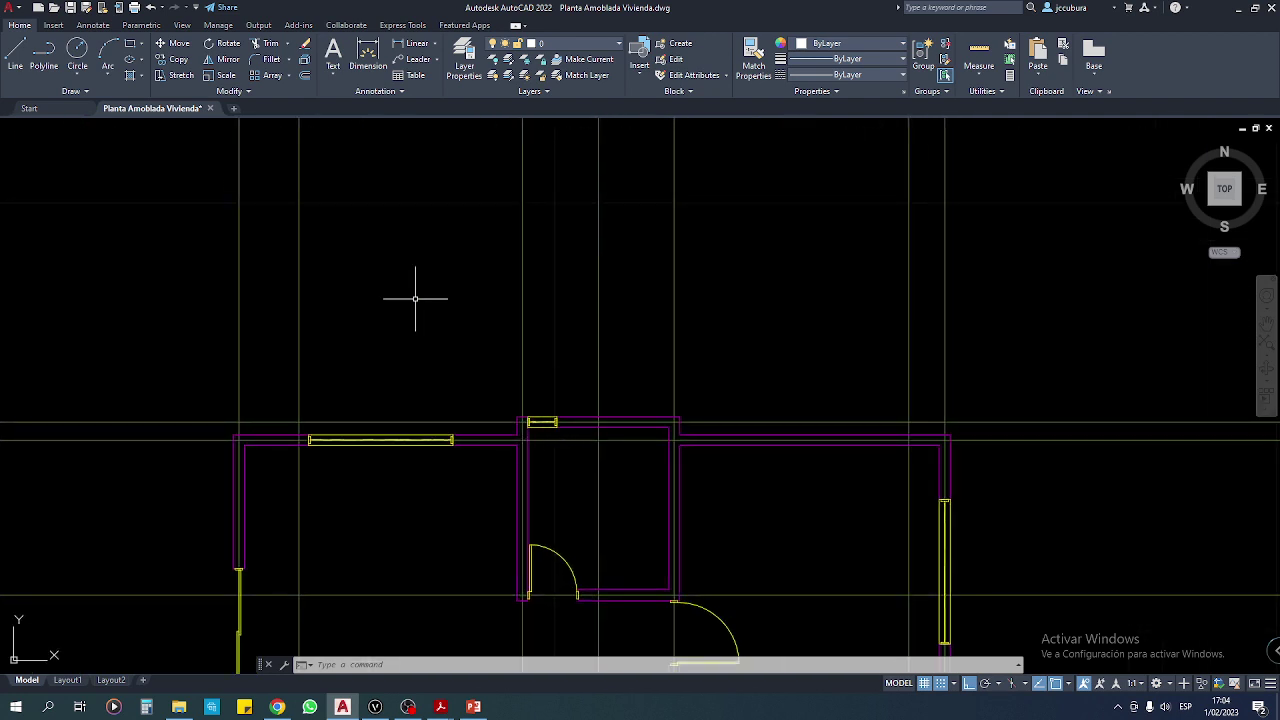
pyautogui.moveTo(440, 707)
pyautogui.click(368, 650)
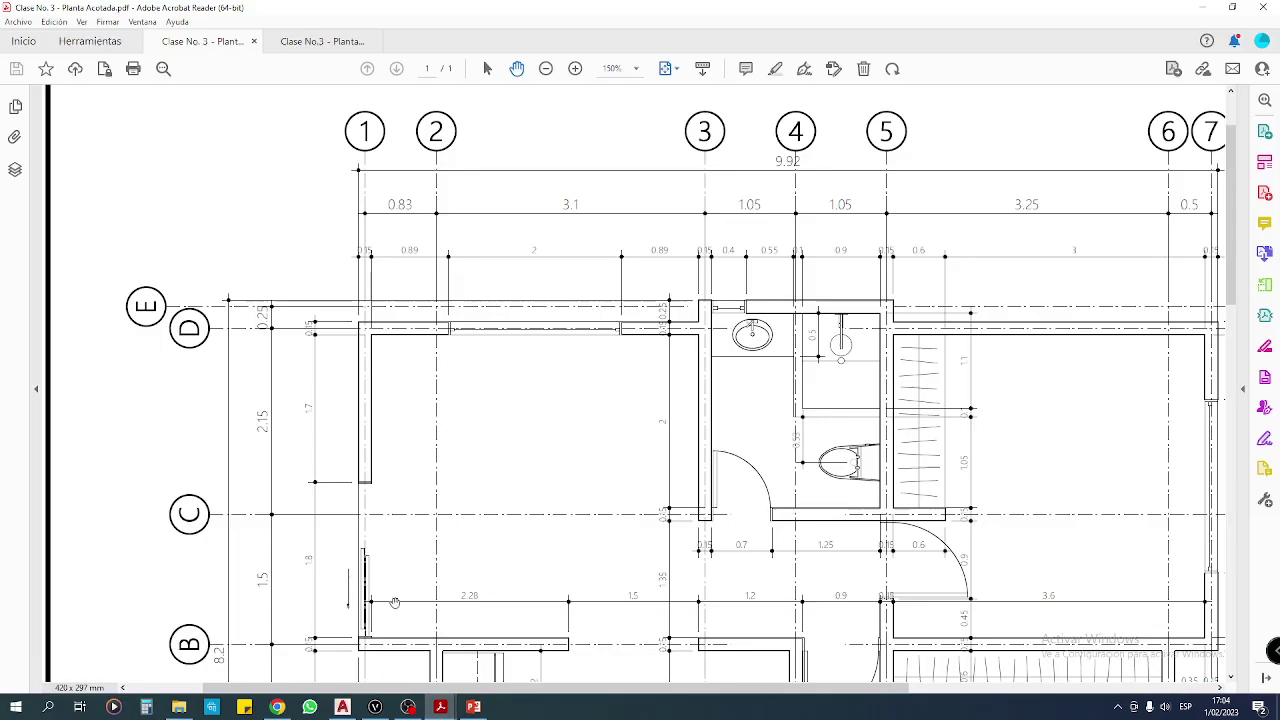
pyautogui.click(342, 707)
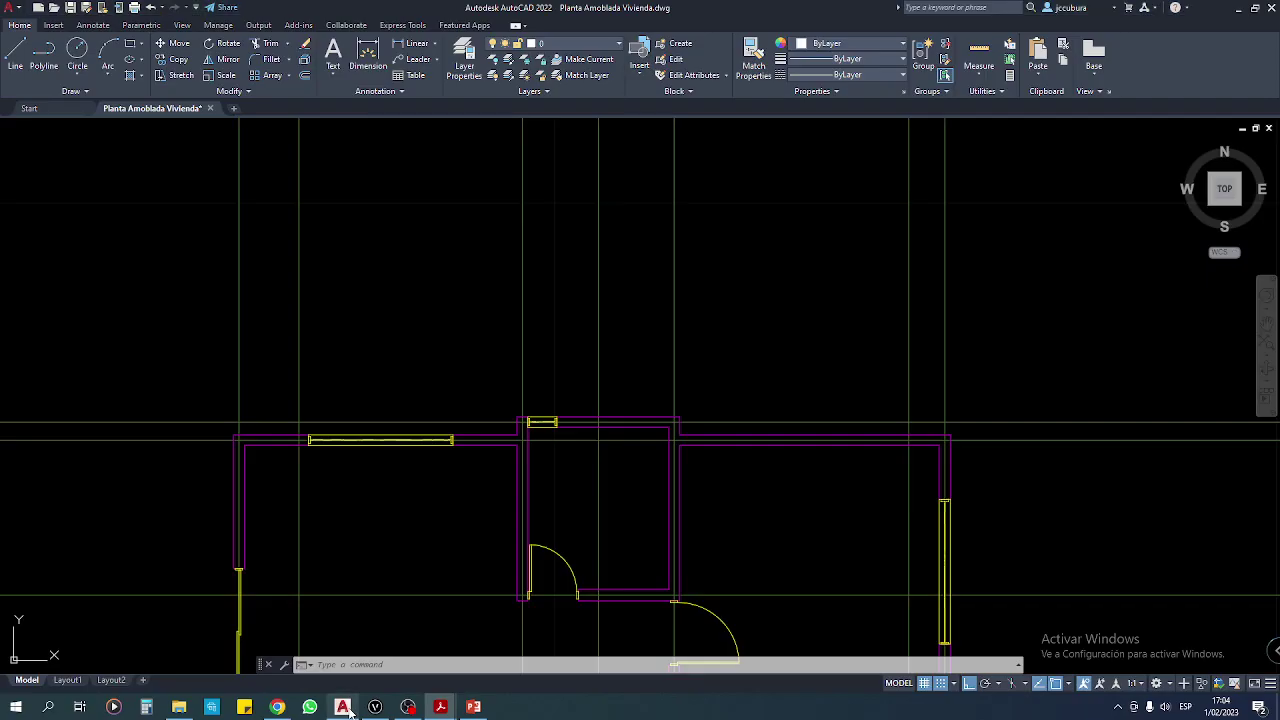
# Insert the Eje block at the top end of the leftmost vertical grid line.
pyautogui.click(53, 25)
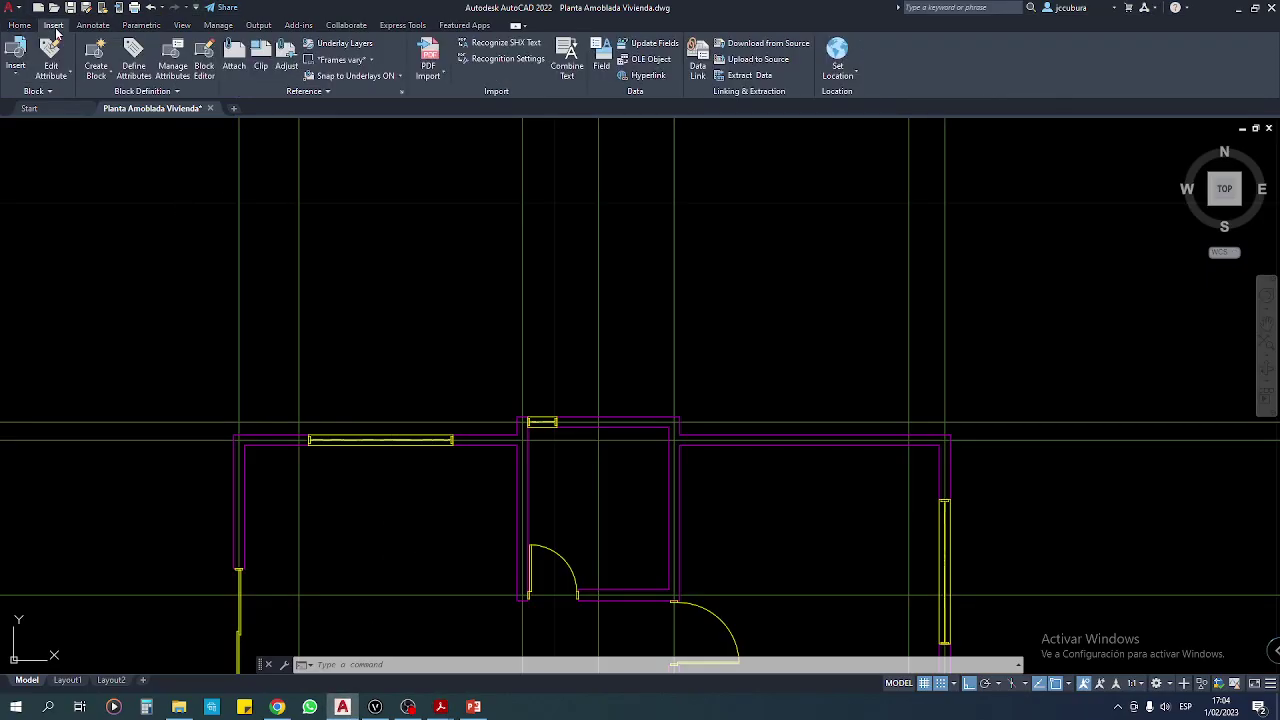
pyautogui.click(14, 78)
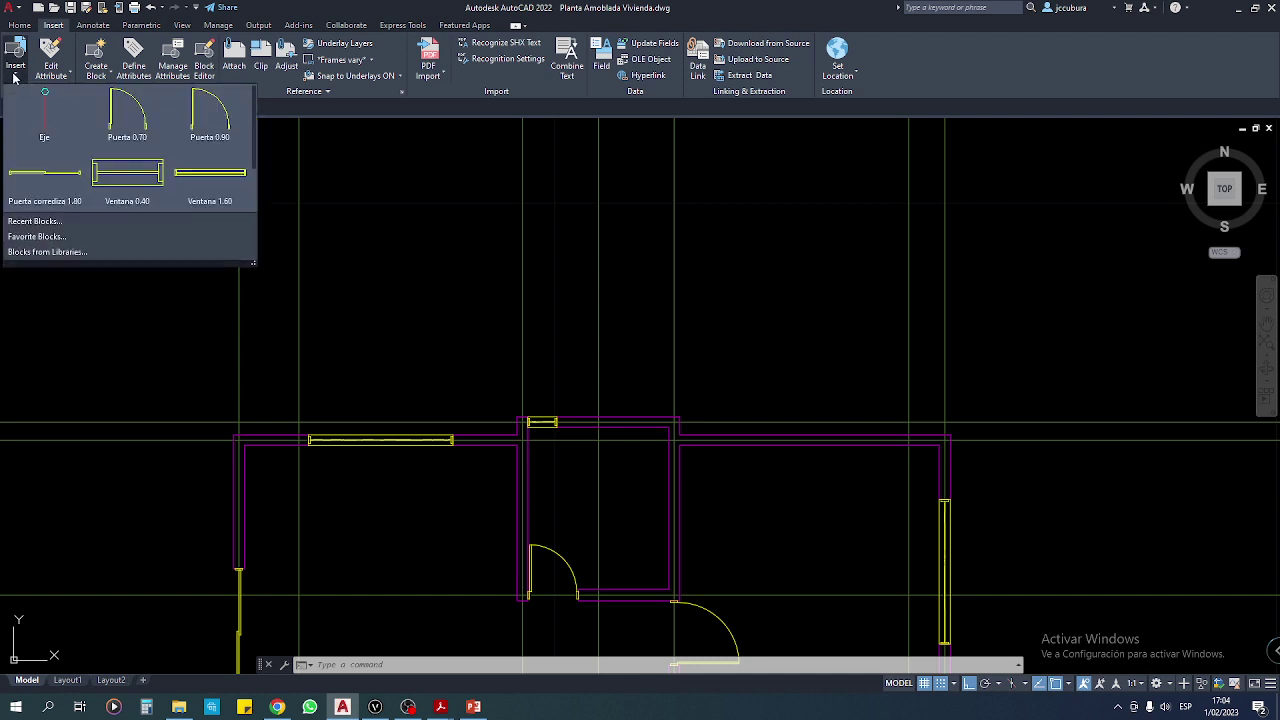
pyautogui.click(49, 121)
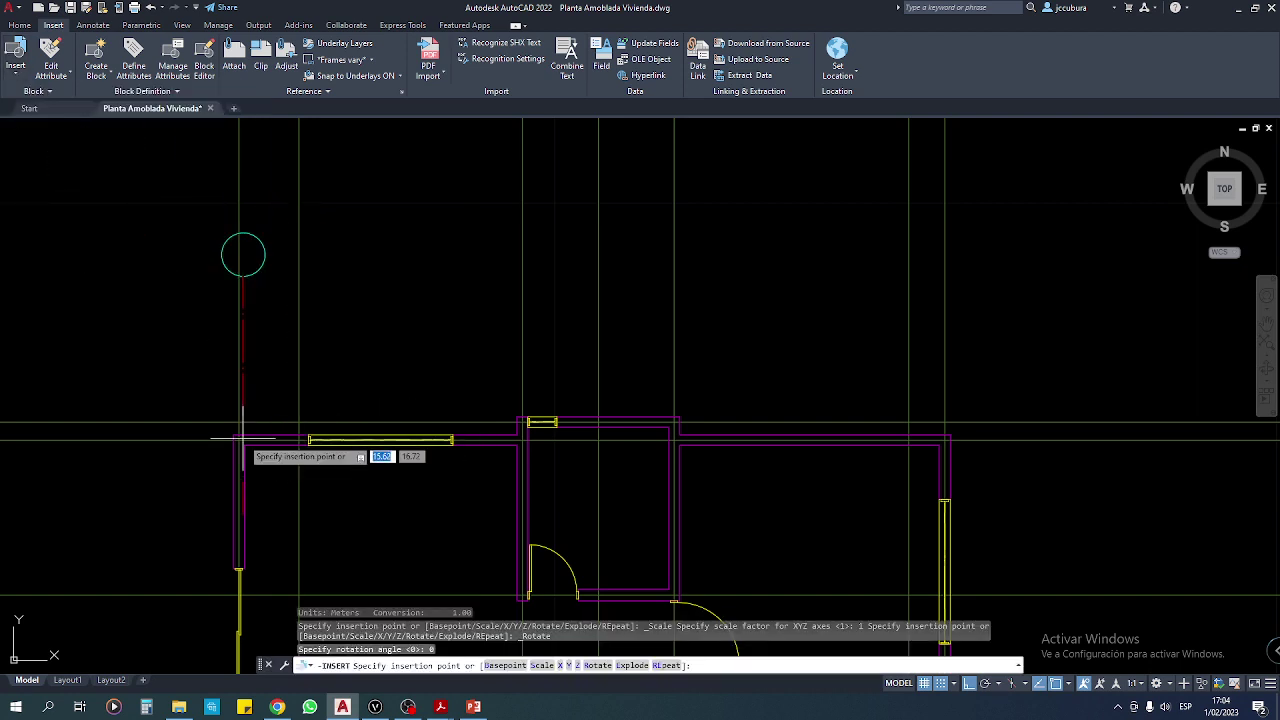
pyautogui.scroll(3, 243, 440)
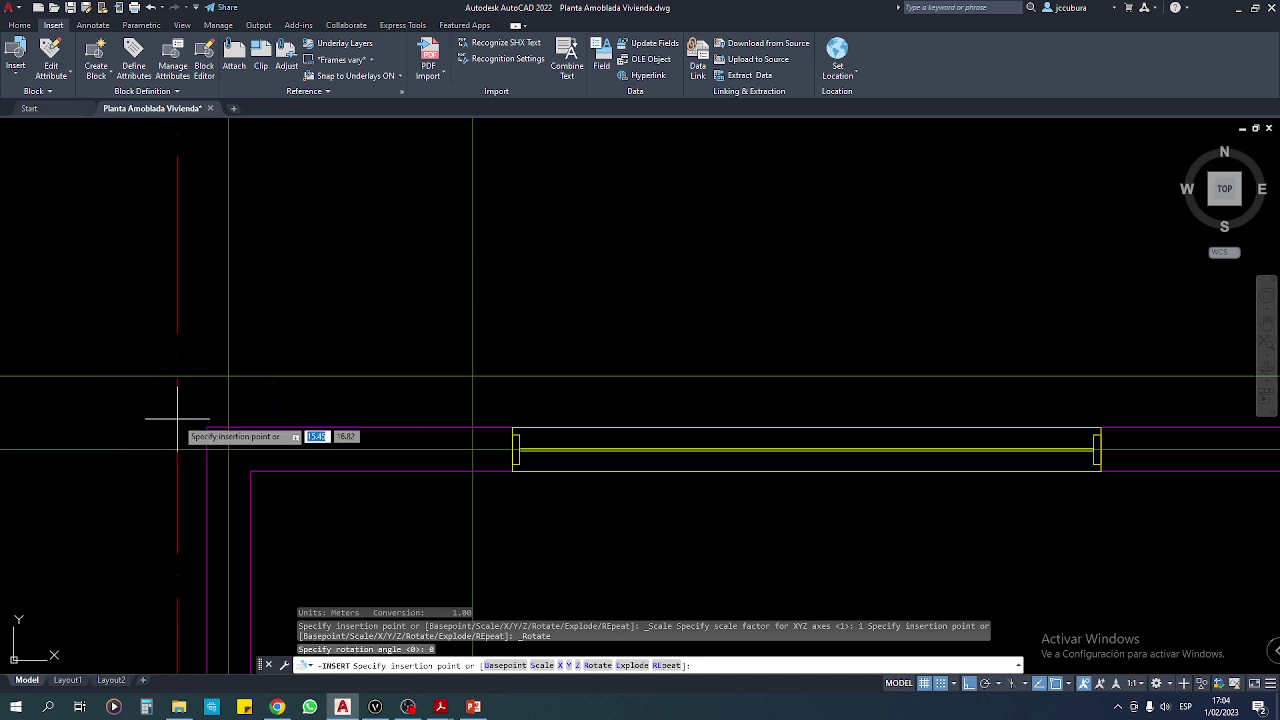
pyautogui.scroll(-2, 186, 423)
pyautogui.moveTo(186, 423); pyautogui.dragTo(323, 437, button='middle')
pyautogui.scroll(3, 357, 471)
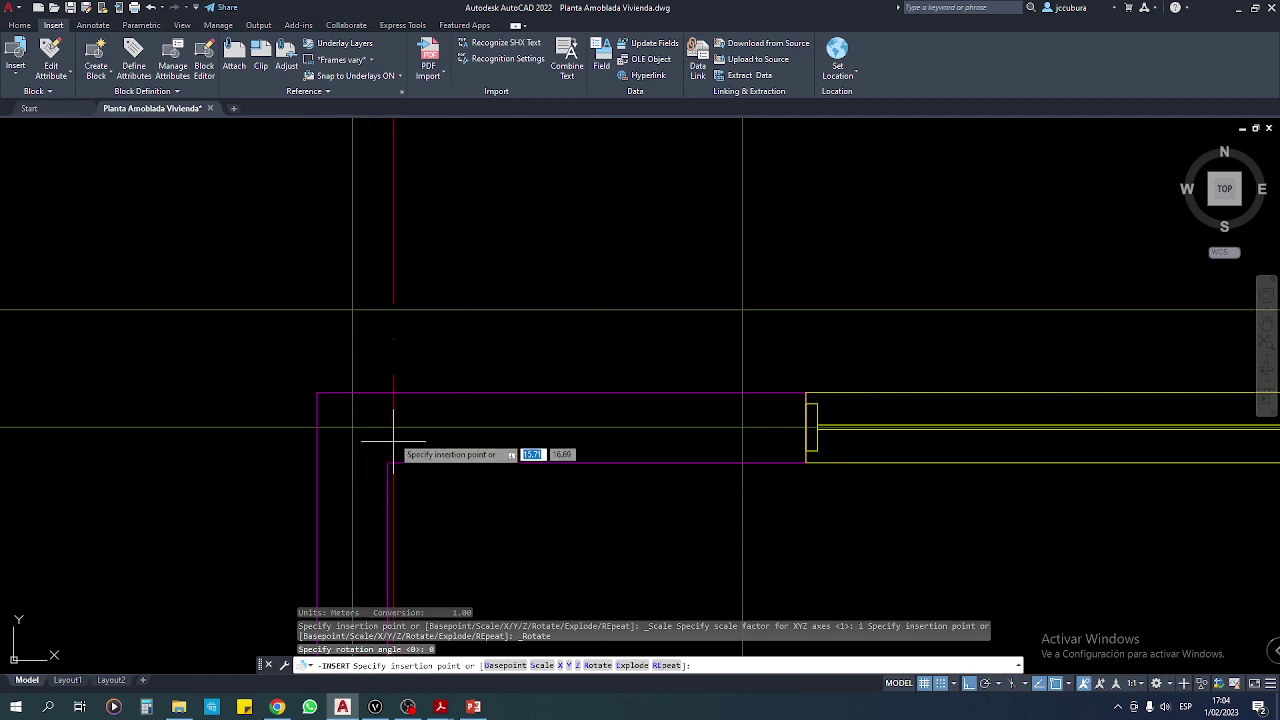
pyautogui.click(352, 427)
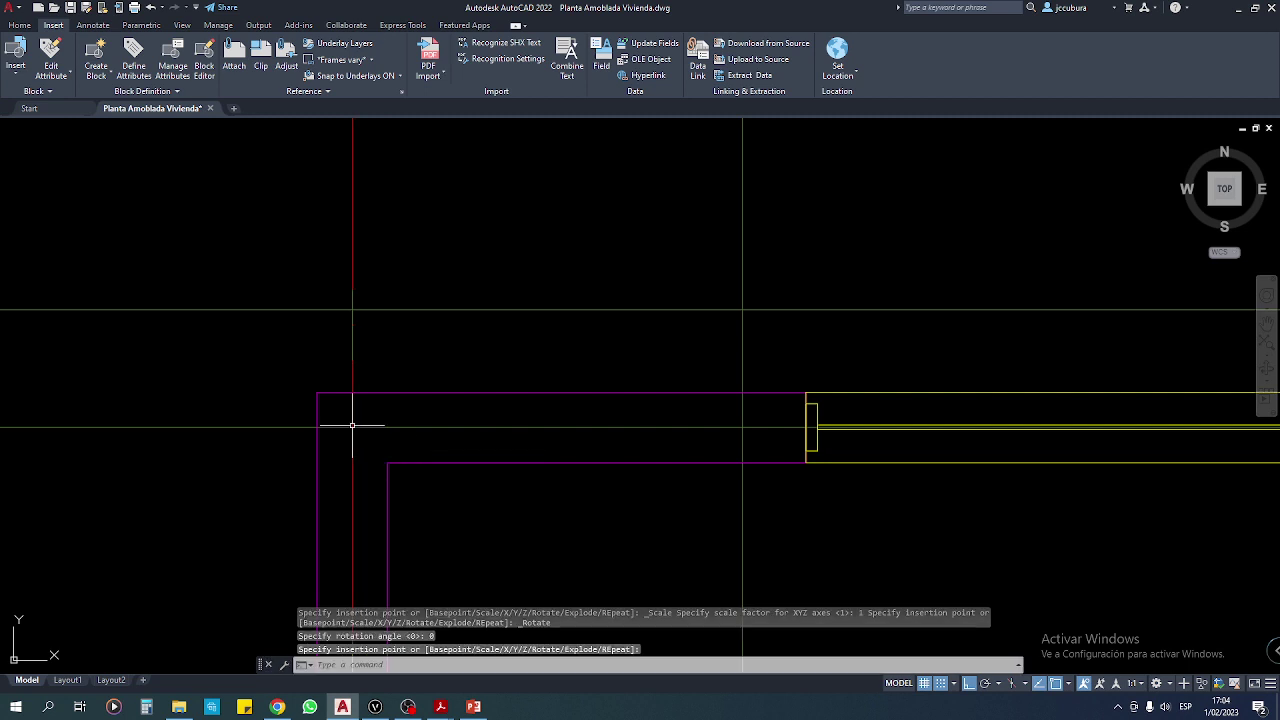
# Pan and zoom in close on the newly placed Eje bubble.
pyautogui.scroll(-3, 352, 427)
pyautogui.scroll(-4, 386, 423)
pyautogui.scroll(-3, 343, 437)
pyautogui.scroll(-1, 361, 468)
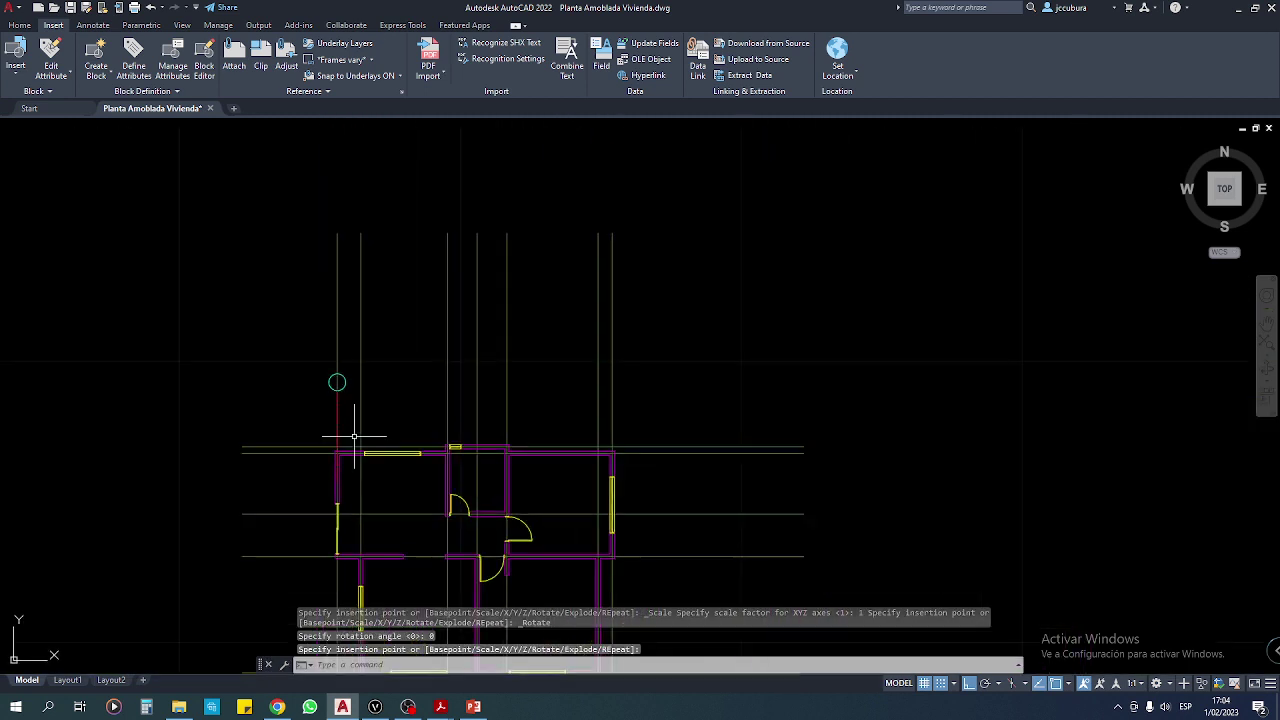
pyautogui.moveTo(340, 430)
pyautogui.mouseDown(button='middle')
pyautogui.moveTo(334, 363)
pyautogui.moveTo(392, 356)
pyautogui.moveTo(409, 323)
pyautogui.moveTo(496, 385)
pyautogui.mouseUp(button='middle')
pyautogui.scroll(3, 329, 277)
pyautogui.scroll(2, 380, 382)
pyautogui.scroll(2, 391, 351)
pyautogui.scroll(-4, 346, 266)
pyautogui.scroll(-4, 496, 385)
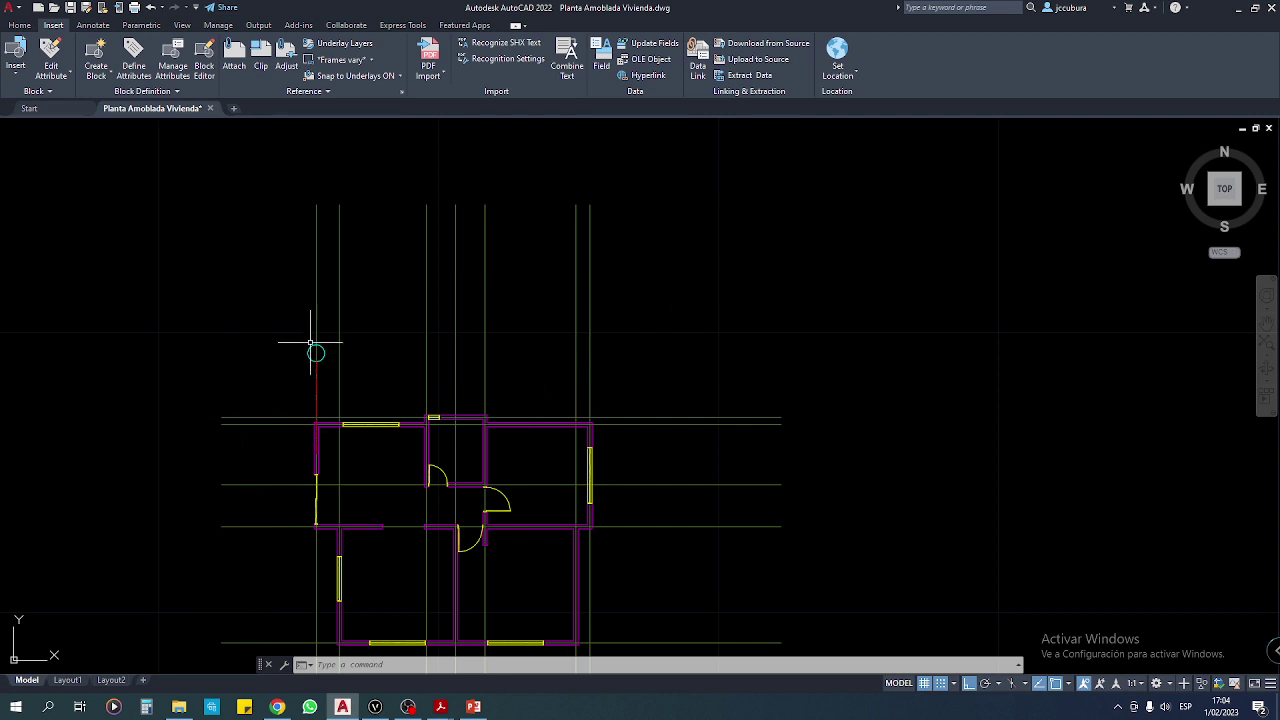
pyautogui.click(265, 255)
pyautogui.click(757, 319)
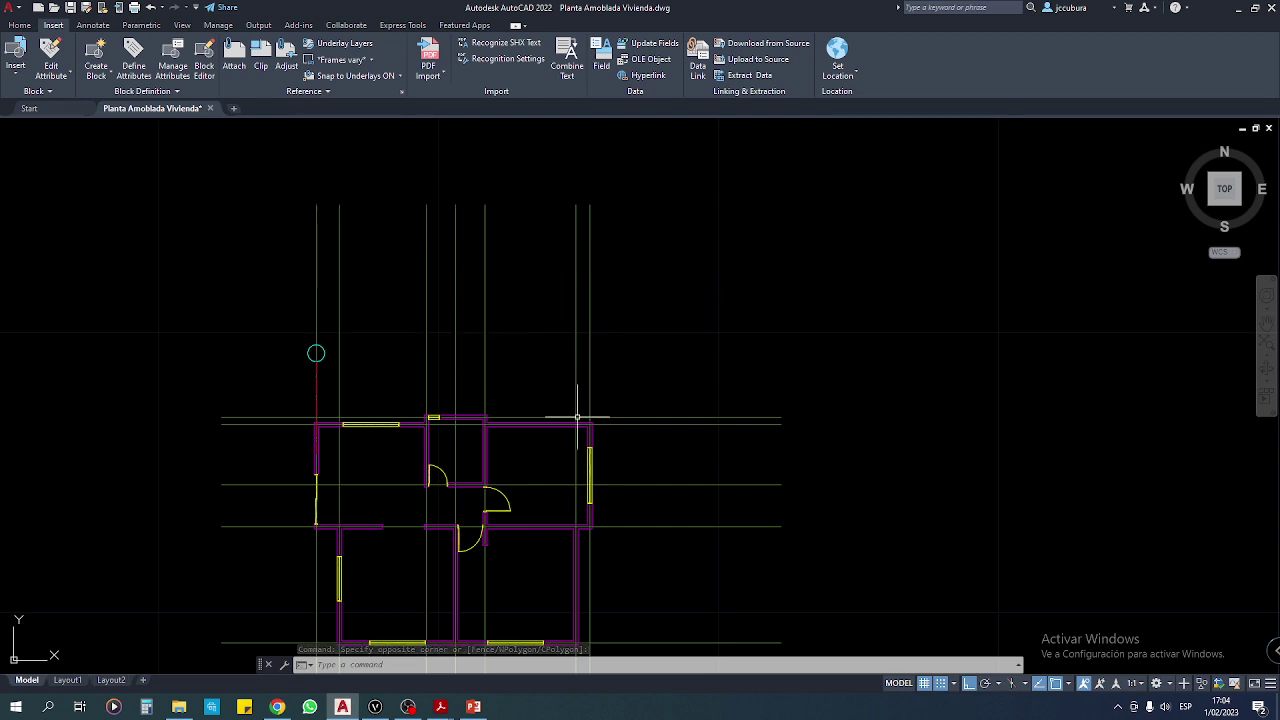
pyautogui.moveTo(586, 423); pyautogui.dragTo(593, 346, button='middle')
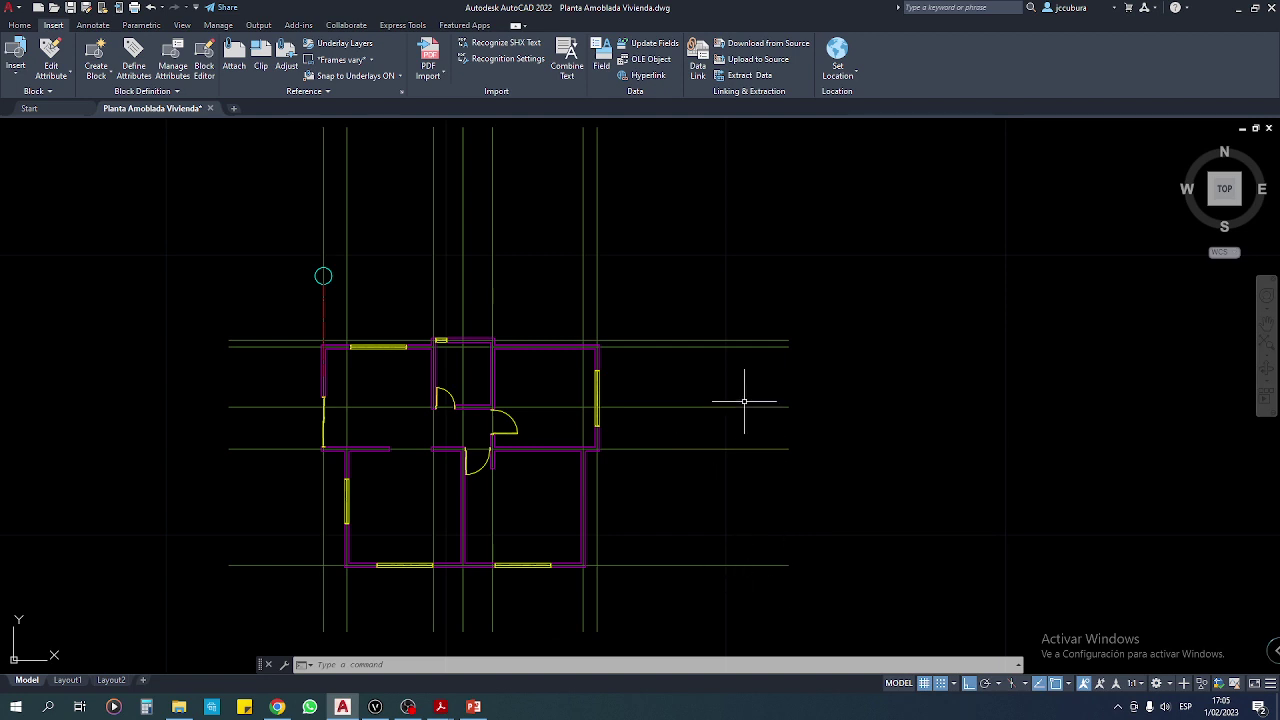
pyautogui.moveTo(490, 424); pyautogui.dragTo(553, 475, button='middle')
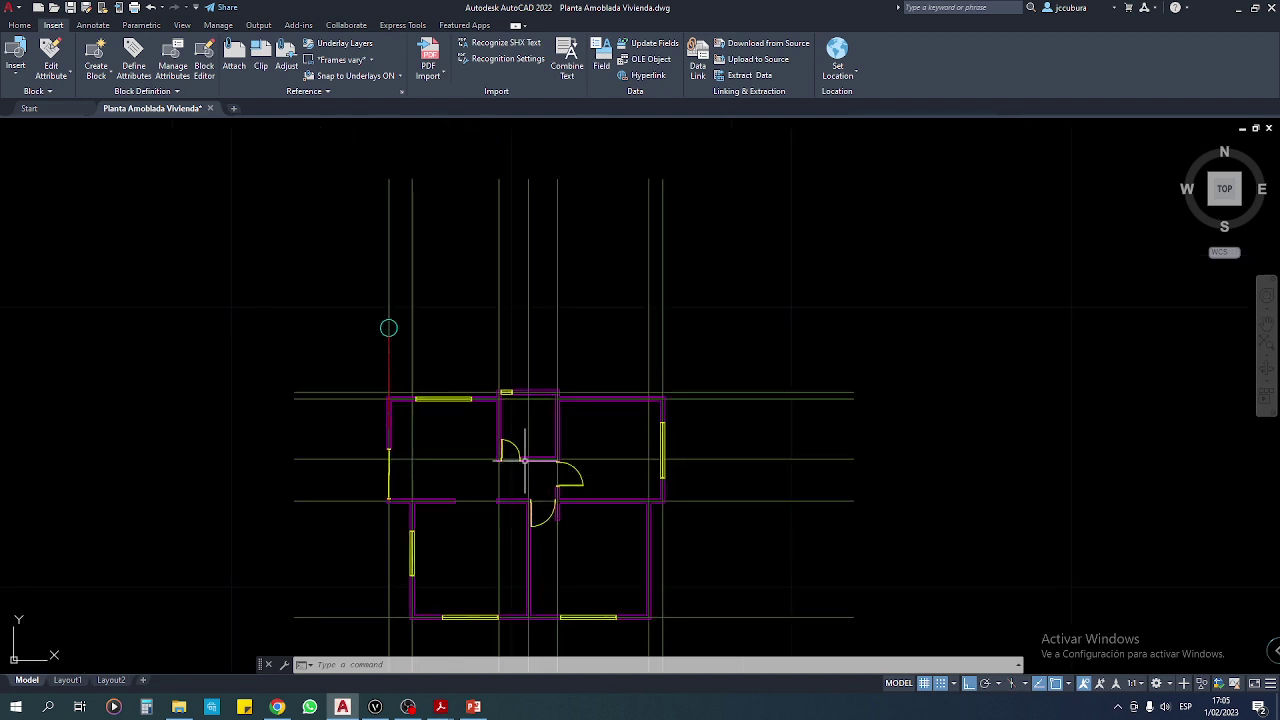
pyautogui.scroll(2, 309, 266)
pyautogui.scroll(2, 435, 390)
pyautogui.scroll(2, 466, 380)
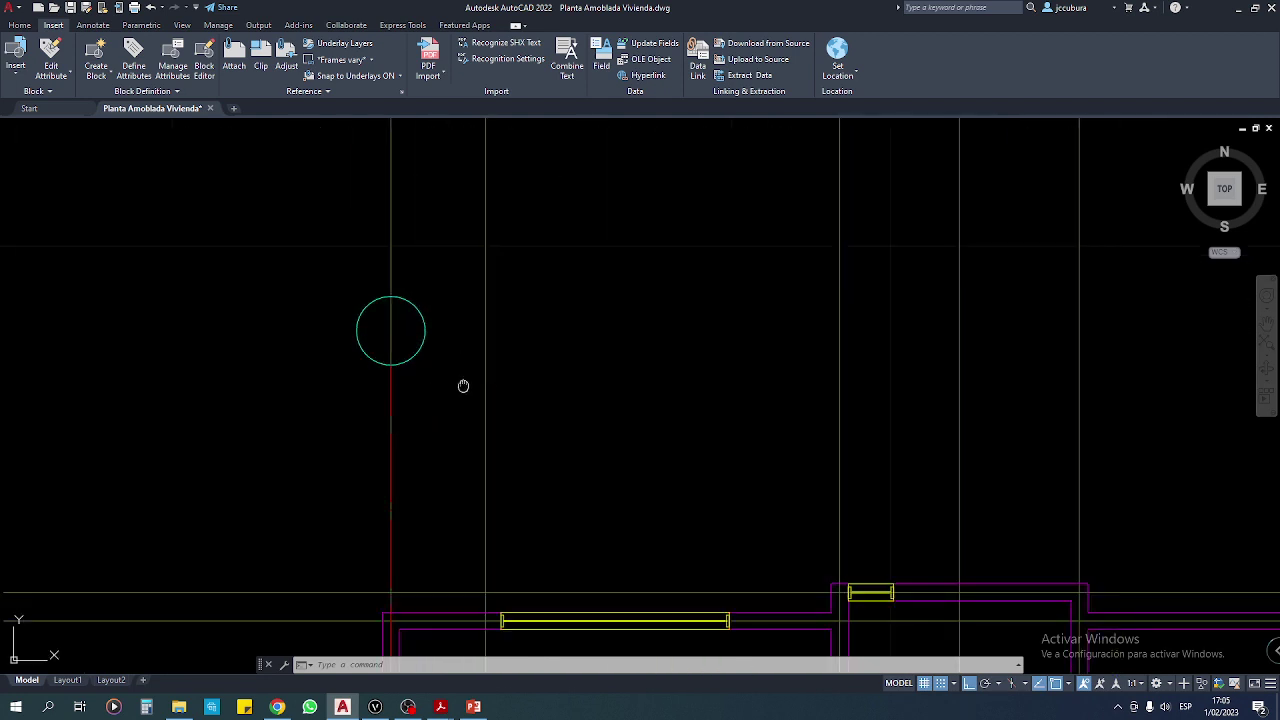
pyautogui.moveTo(463, 383); pyautogui.dragTo(437, 391, button='middle')
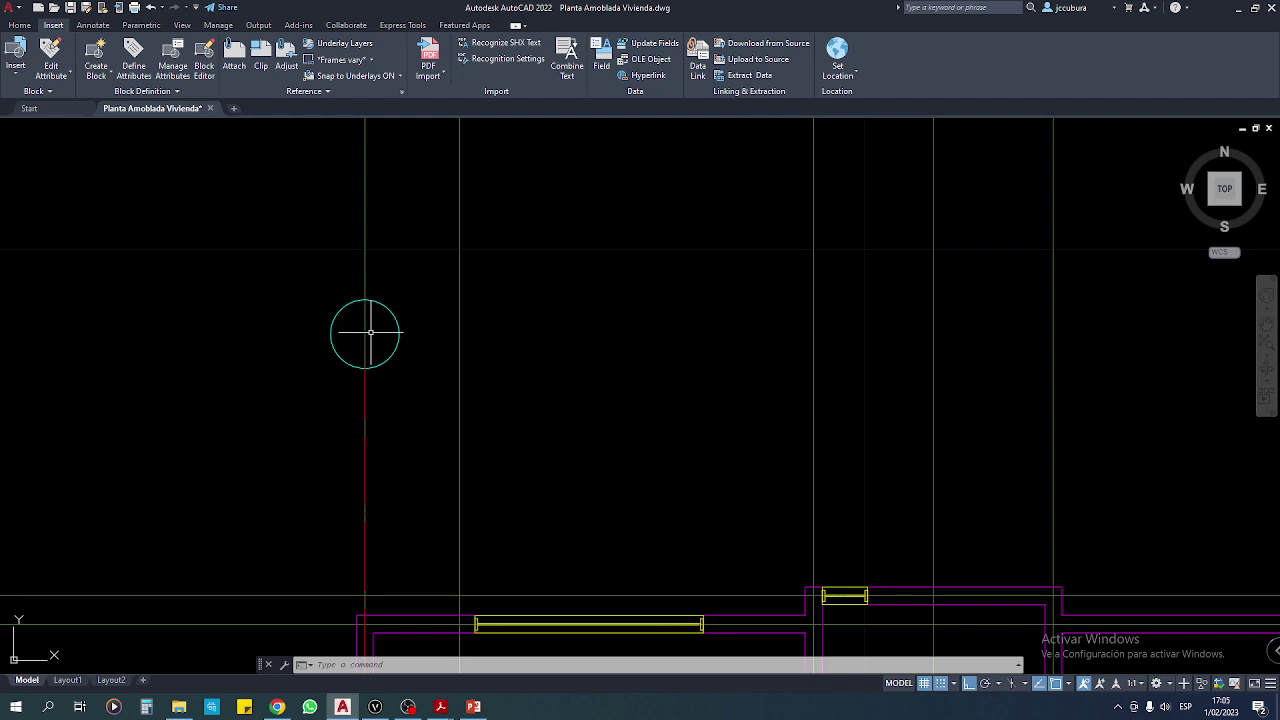
# Look through the Home tab text options and the text style list.
pyautogui.click(18, 26)
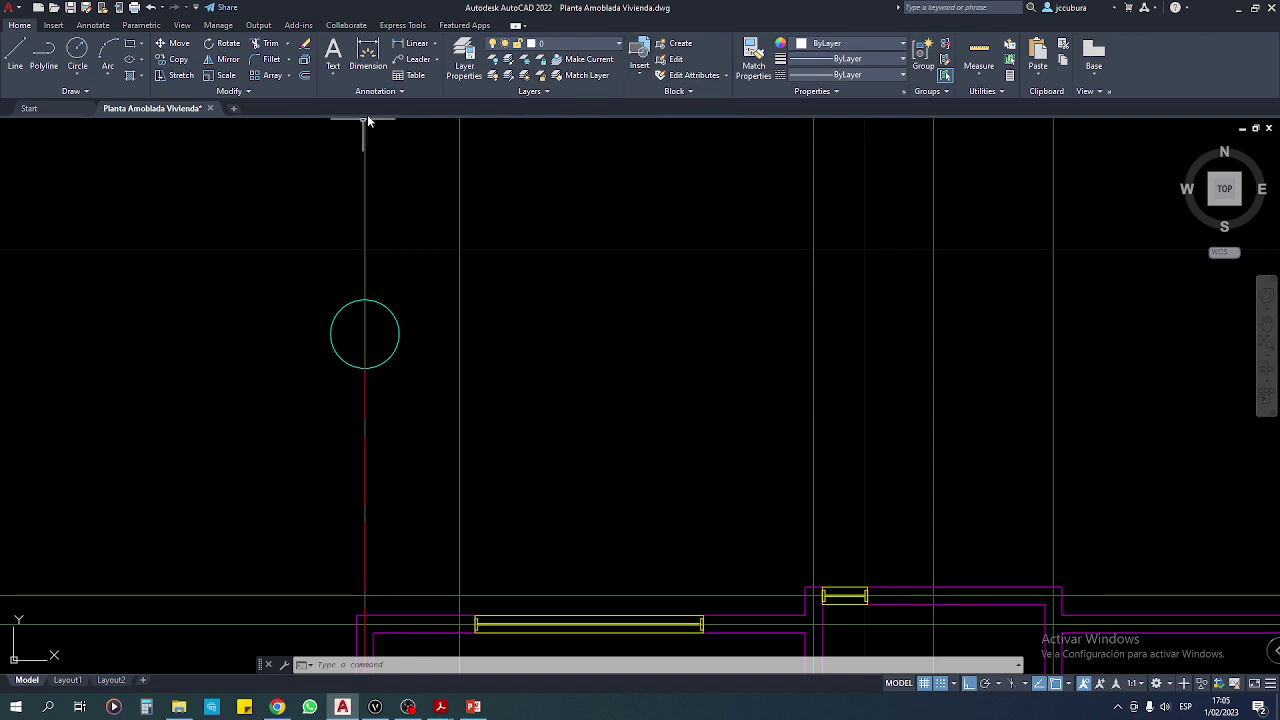
pyautogui.click(335, 75)
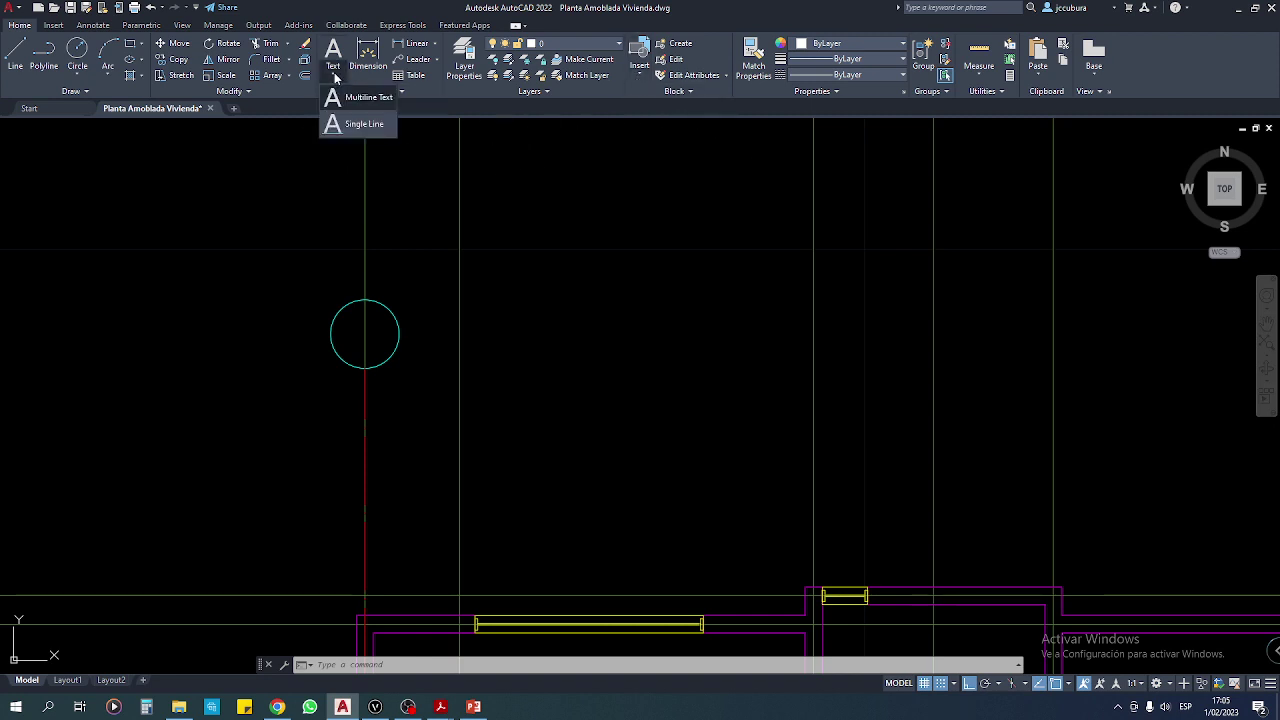
pyautogui.click(397, 92)
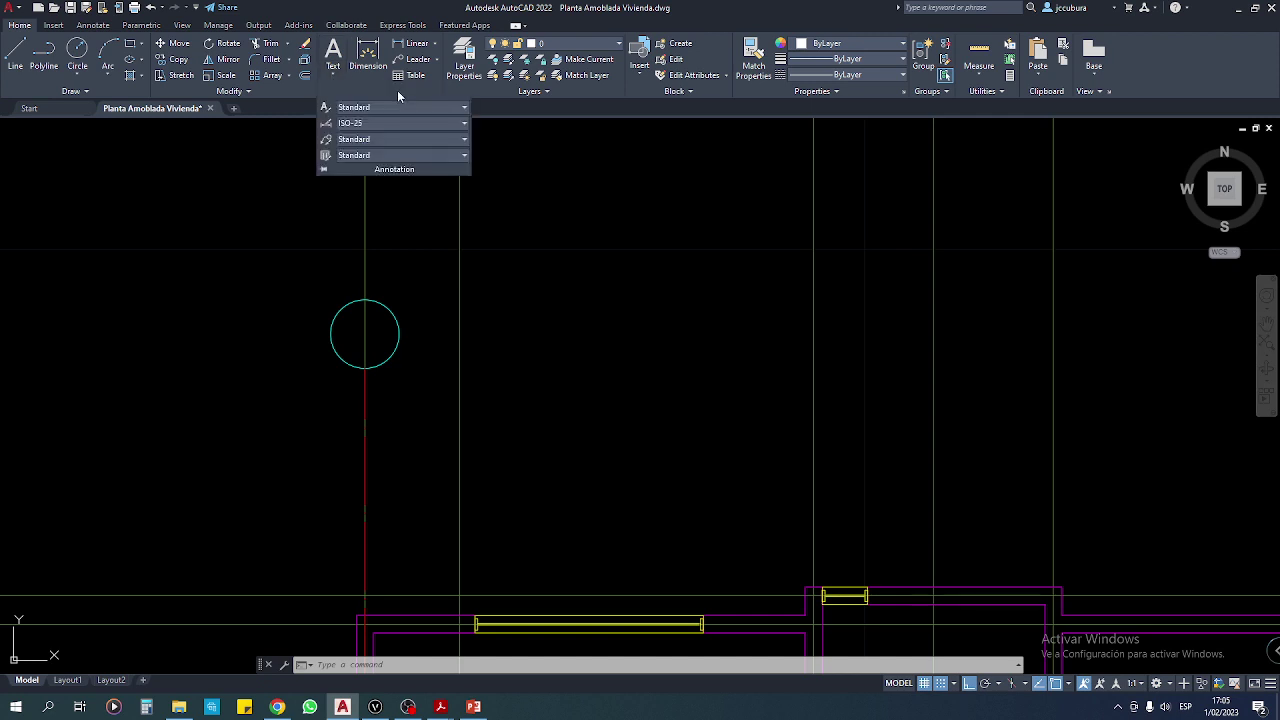
pyautogui.click(465, 108)
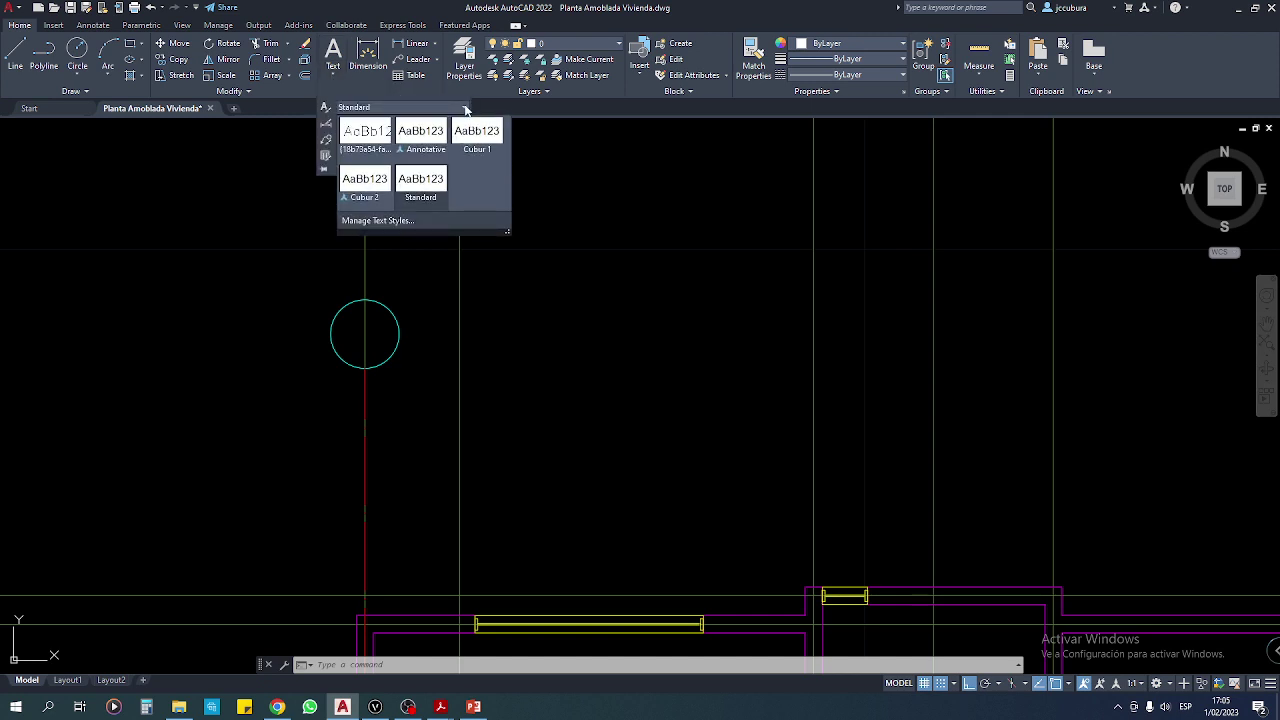
pyautogui.click(368, 82)
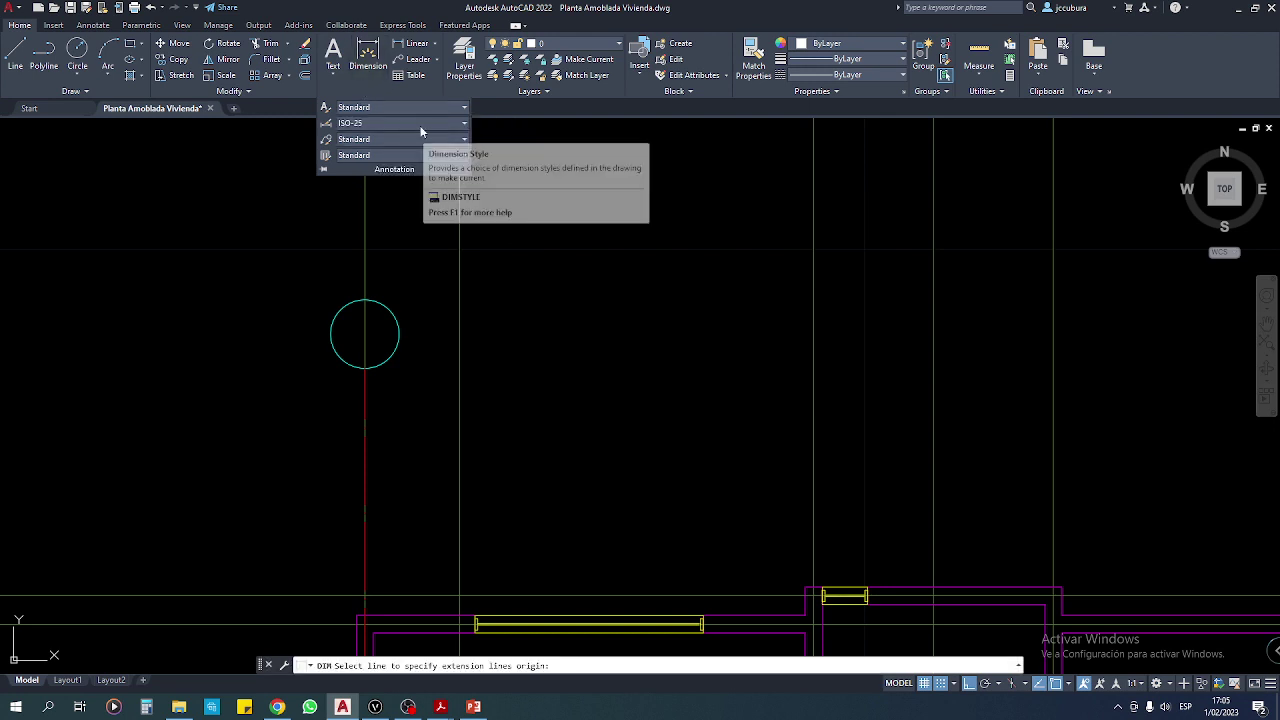
pyautogui.click(333, 55)
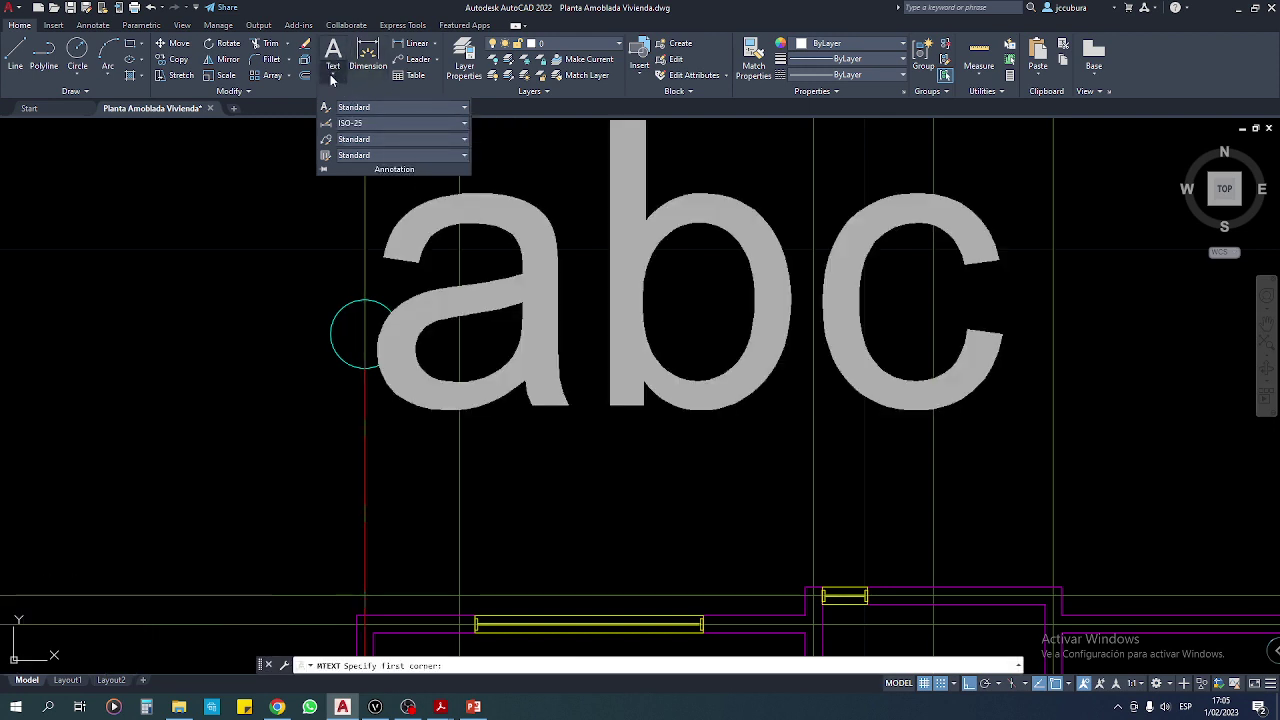
# Place single-line text '1' beside the first axis bubble at default height and rotation.
pyautogui.click(334, 78)
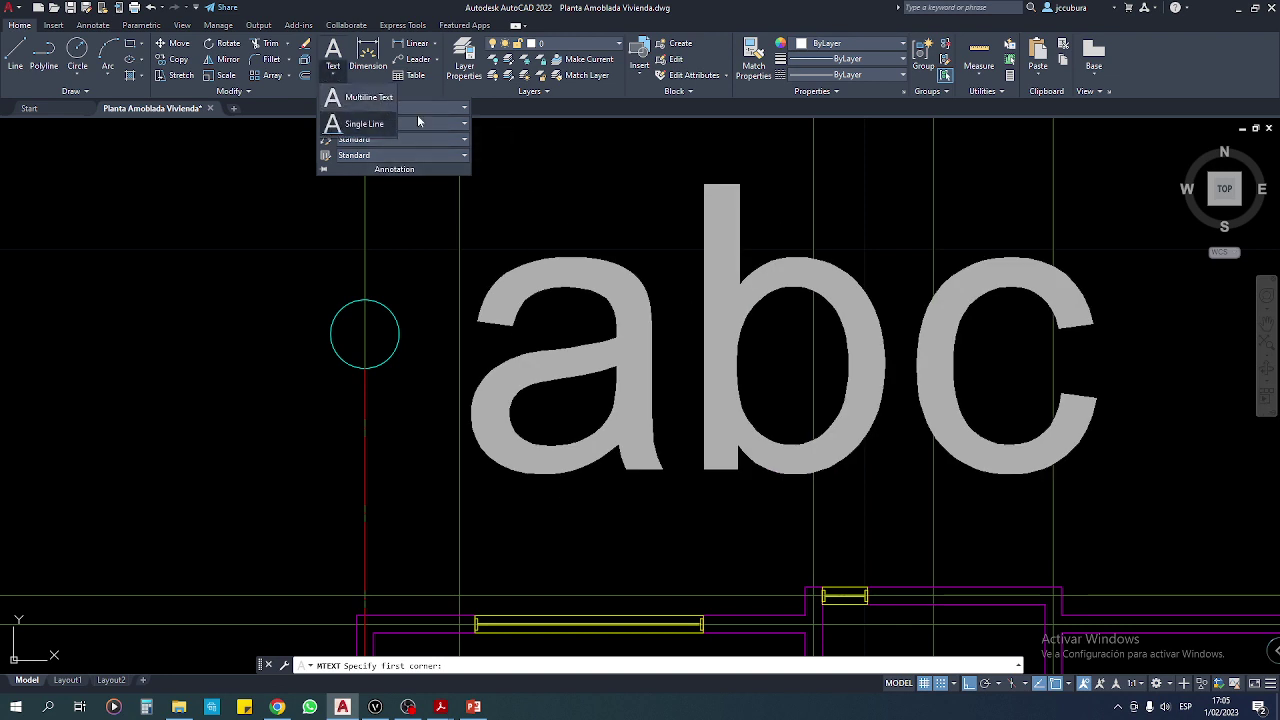
pyautogui.click(366, 127)
pyautogui.click(495, 322)
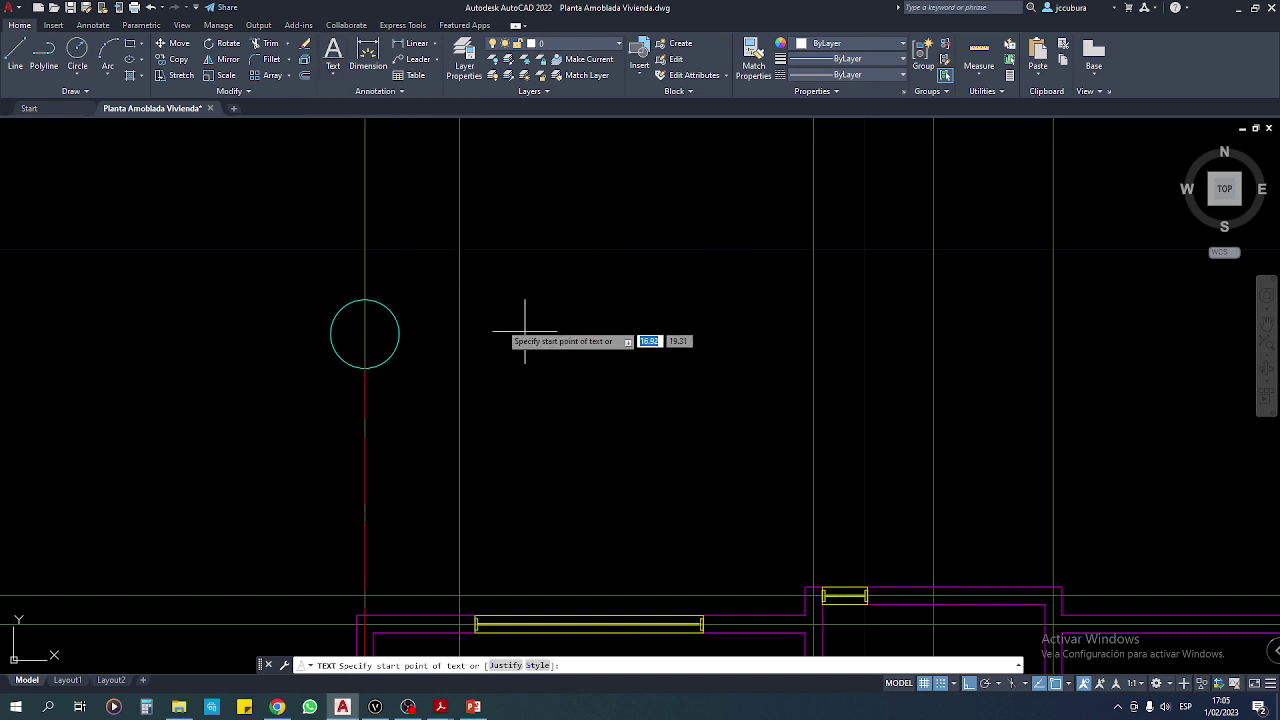
pyautogui.press('Return')
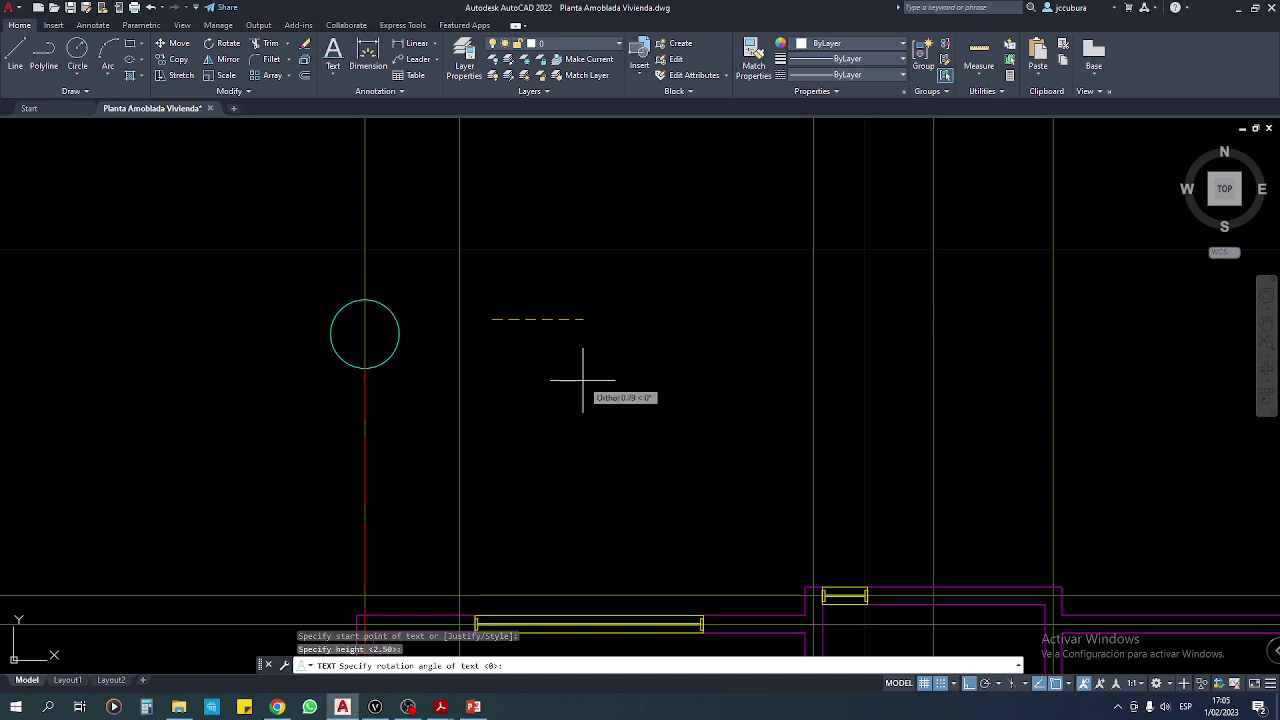
pyautogui.press('Return')
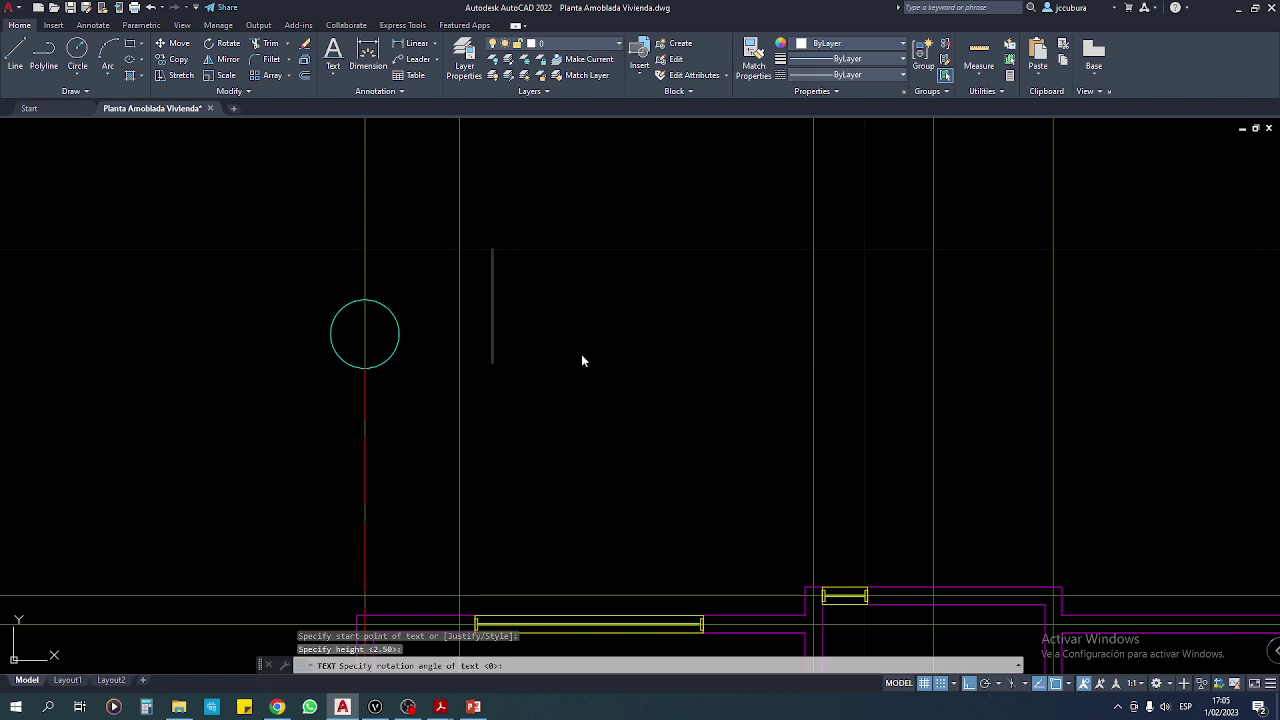
pyautogui.write('1')
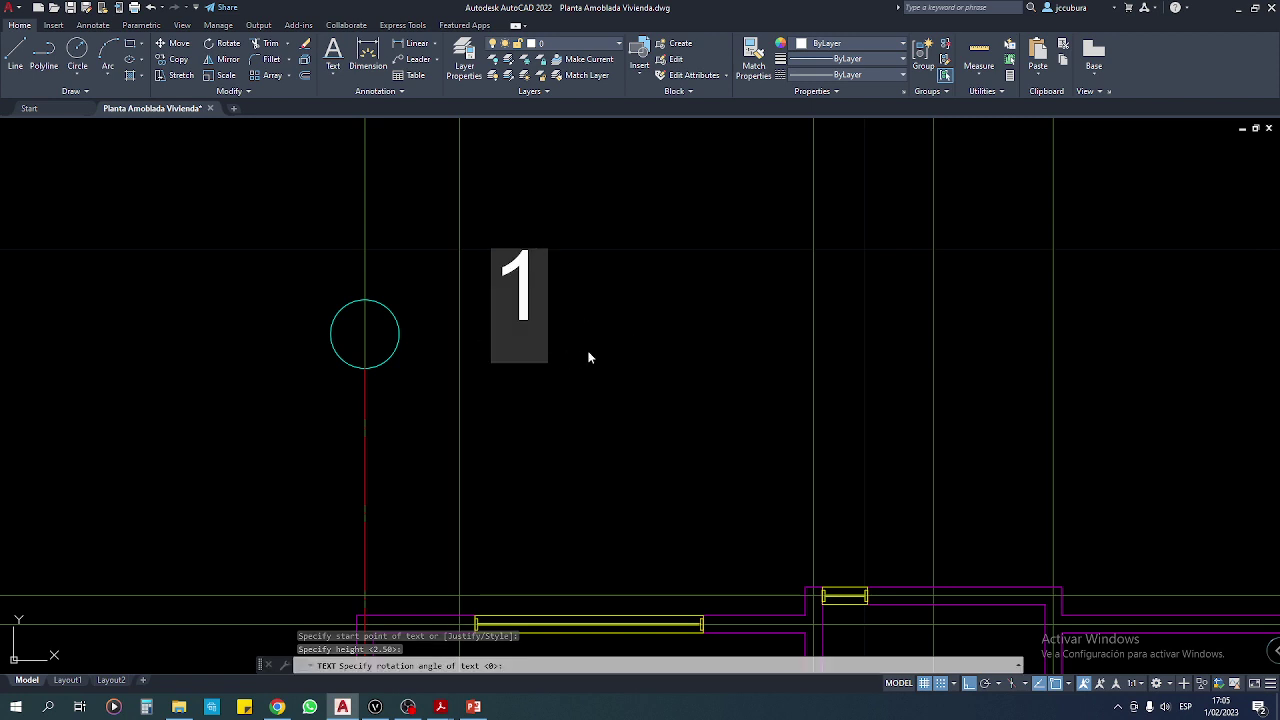
pyautogui.press('Escape')
pyautogui.scroll(-2, 622, 272)
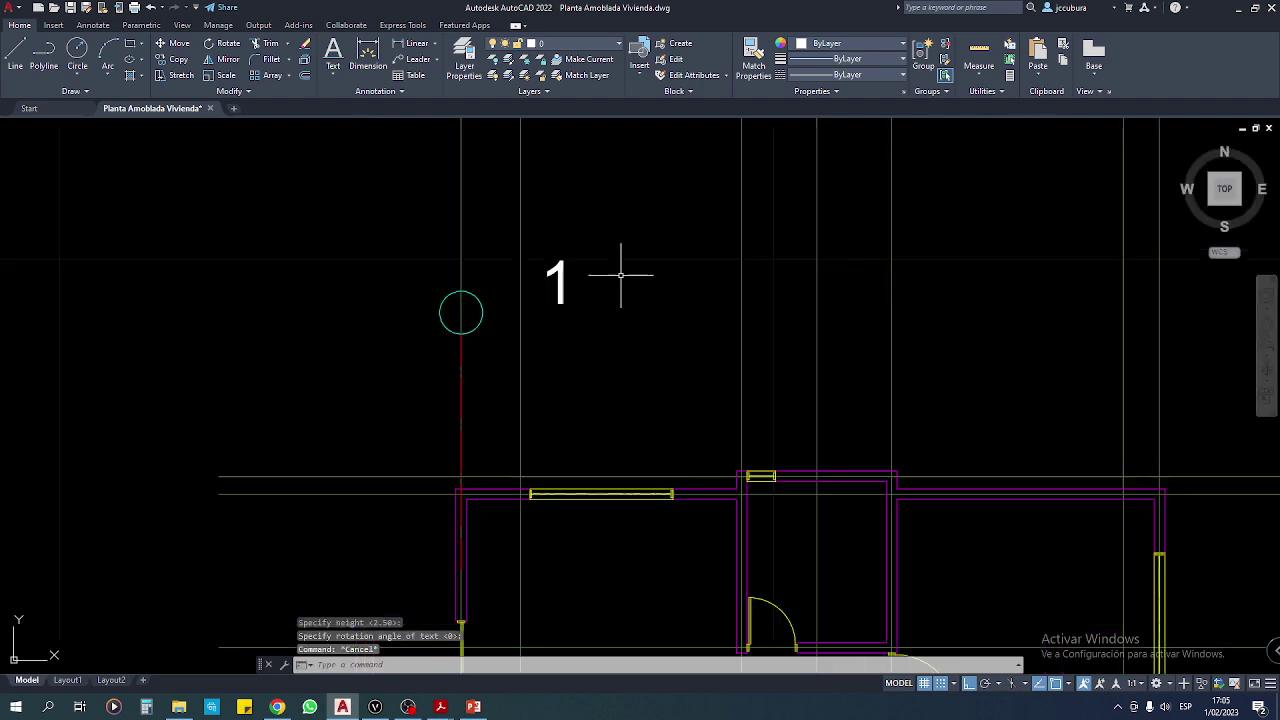
pyautogui.moveTo(620, 271)
pyautogui.mouseDown(button='middle')
pyautogui.moveTo(530, 318)
pyautogui.moveTo(784, 311)
pyautogui.moveTo(836, 339)
pyautogui.mouseUp(button='middle')
pyautogui.scroll(2, 530, 318)
pyautogui.write('PROP')
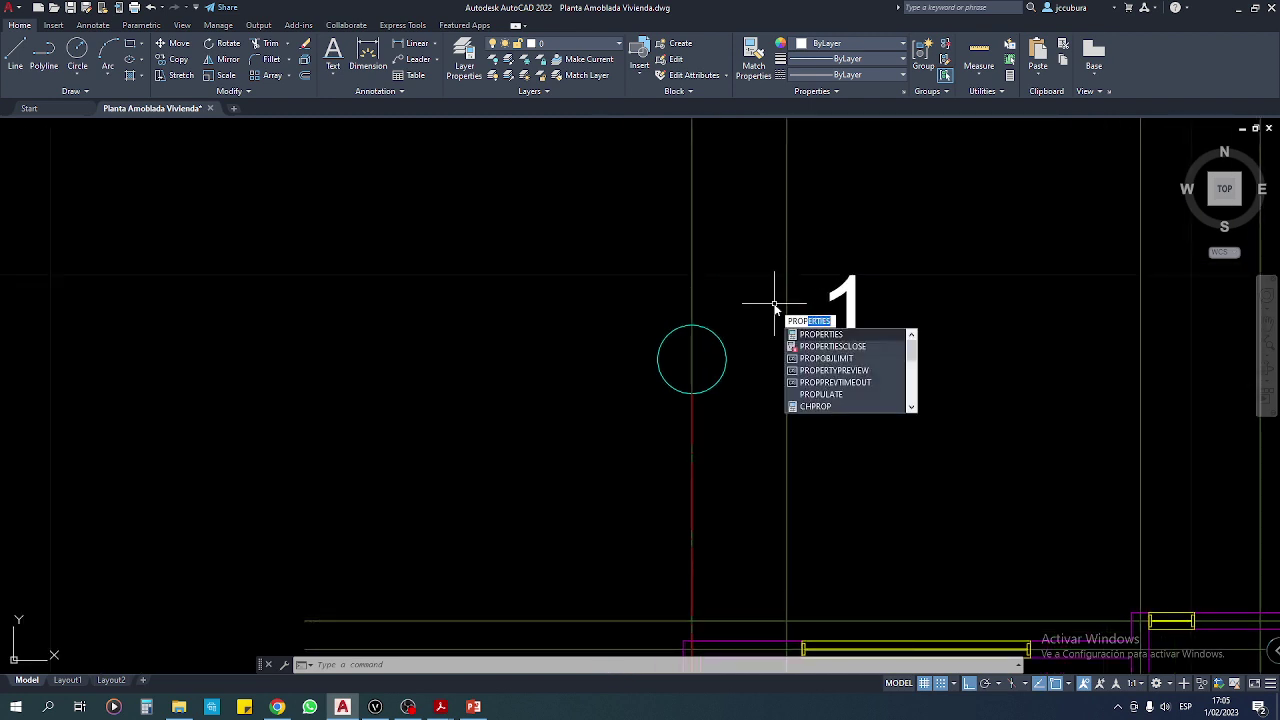
# Show the '1' text's properties and its 0.61 height, then switch to the reference PDF.
pyautogui.press('Return')
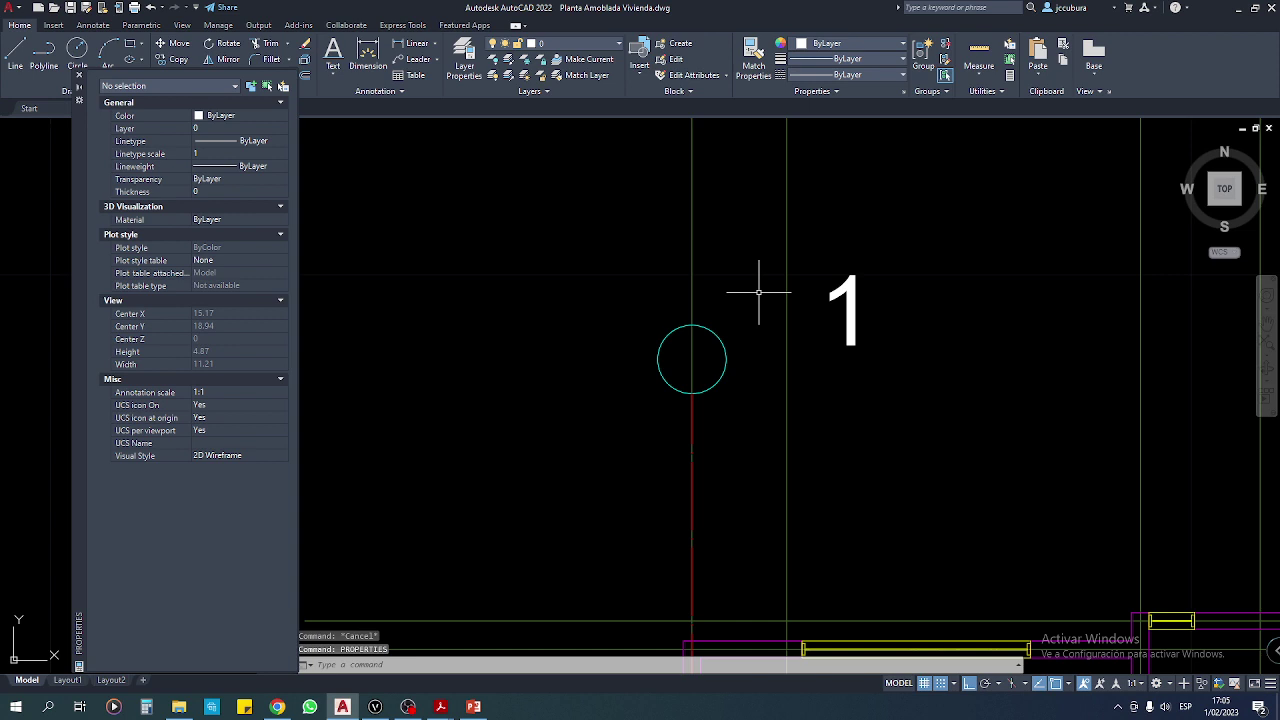
pyautogui.moveTo(903, 251); pyautogui.dragTo(803, 357)
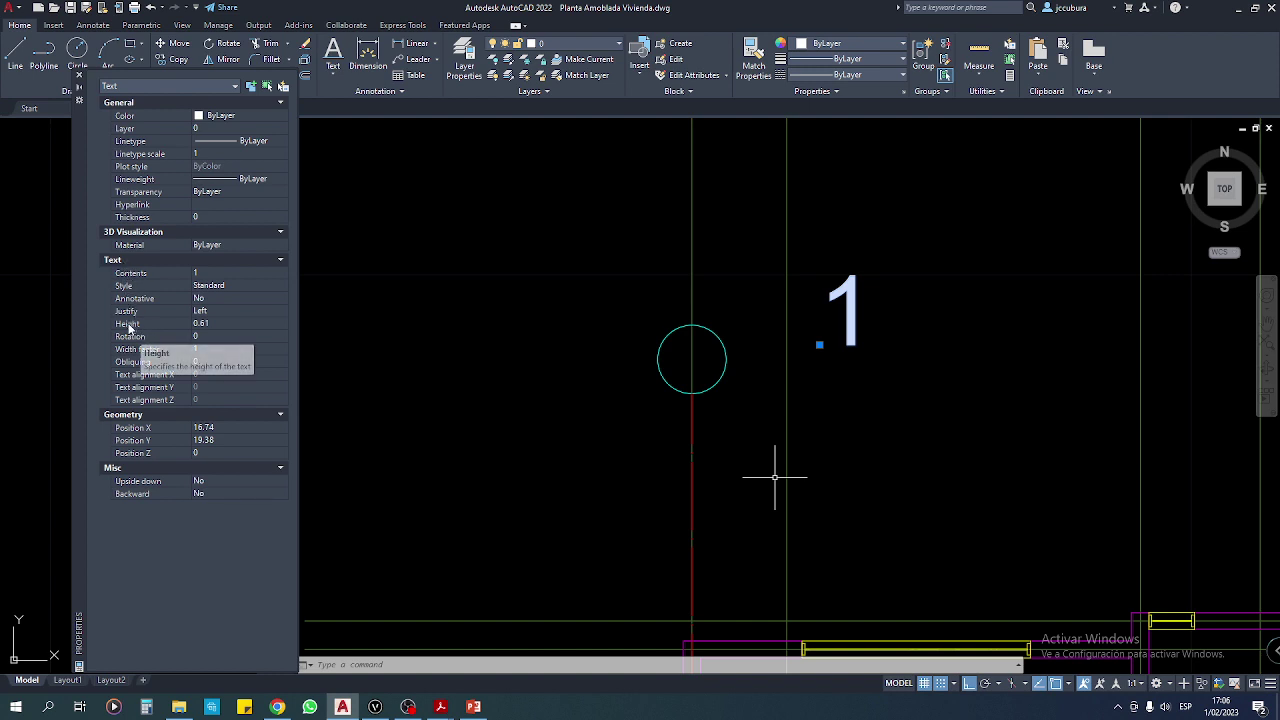
pyautogui.click(201, 323)
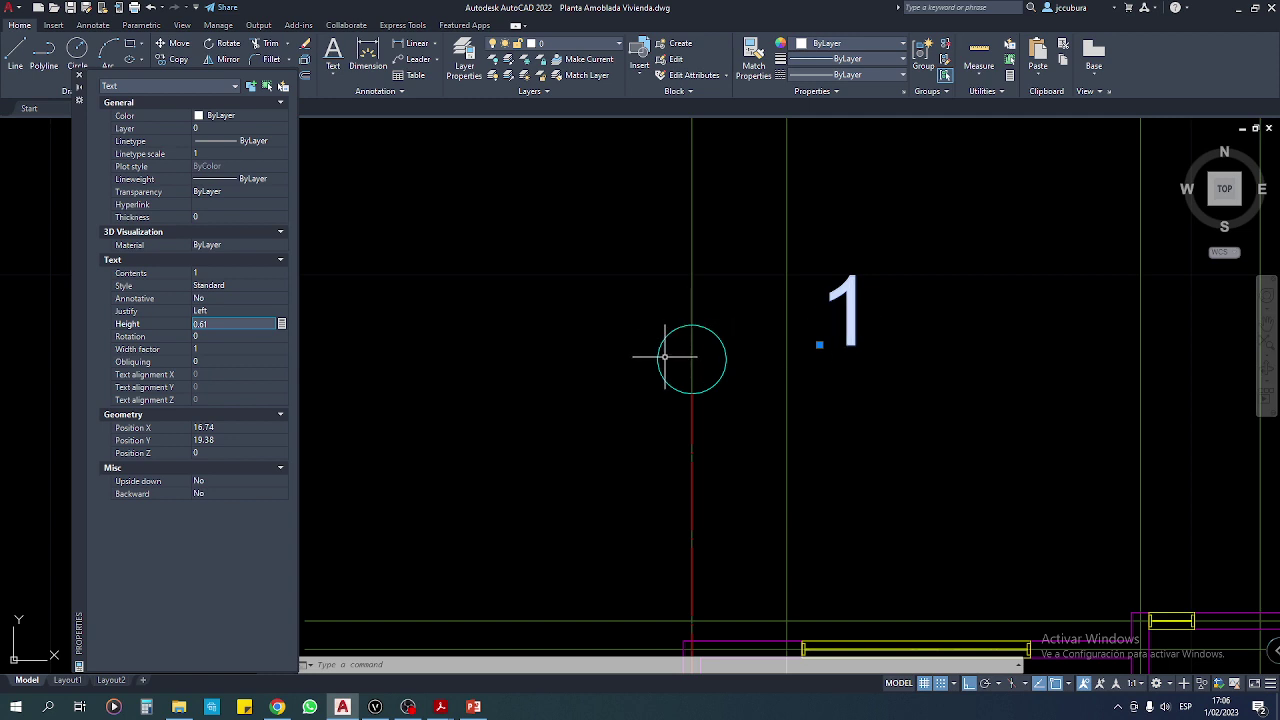
pyautogui.moveTo(440, 707)
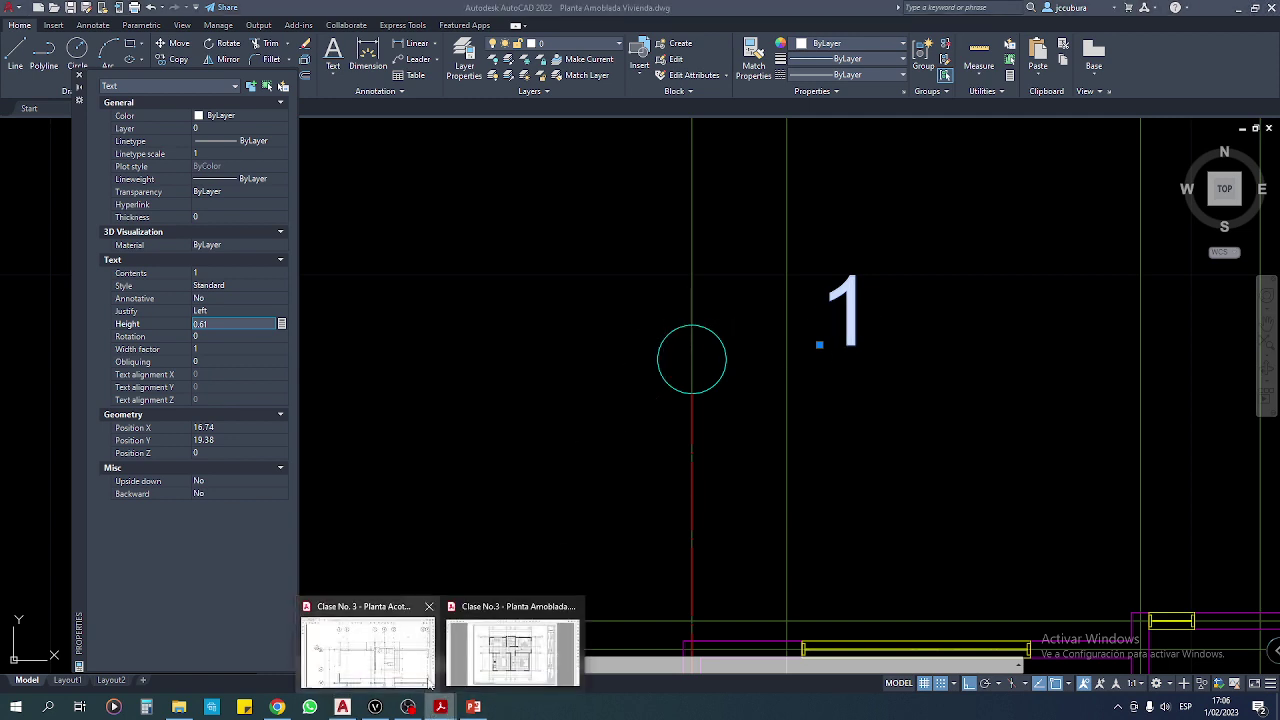
pyautogui.click(430, 684)
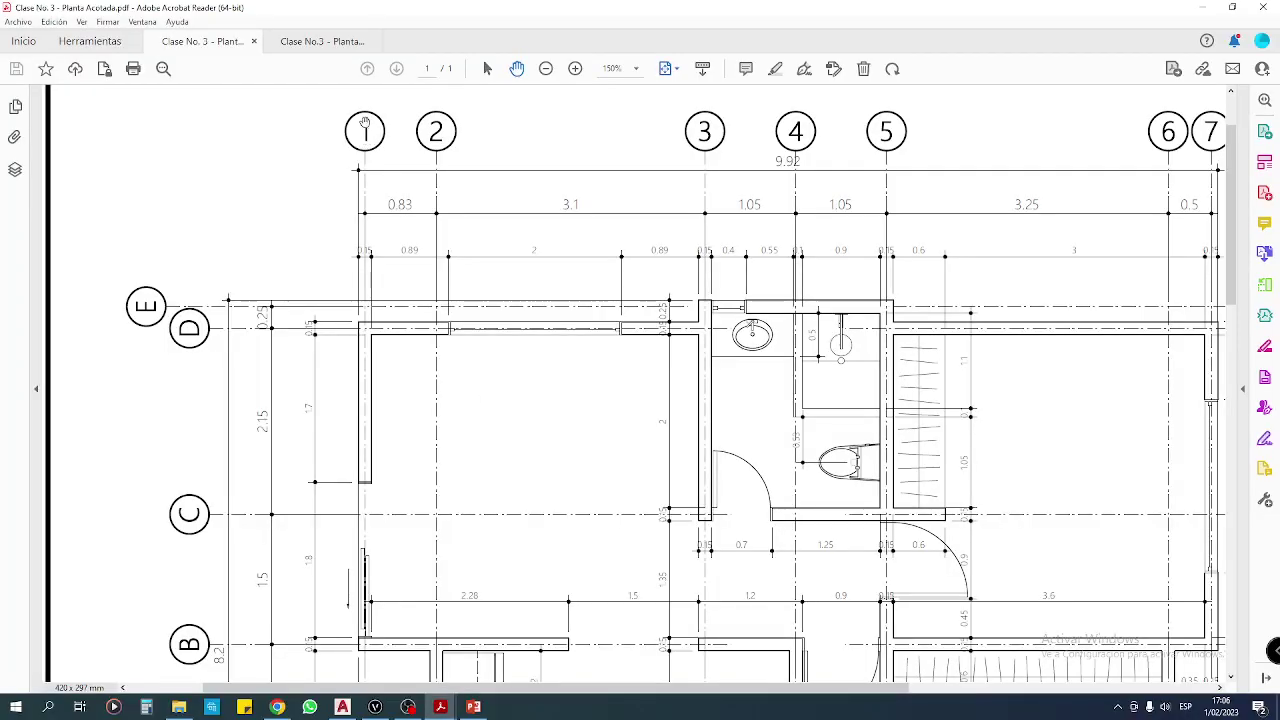
# Compare with the PDF plan's axis bubbles 1–7, then return to AutoCAD.
pyautogui.click(342, 707)
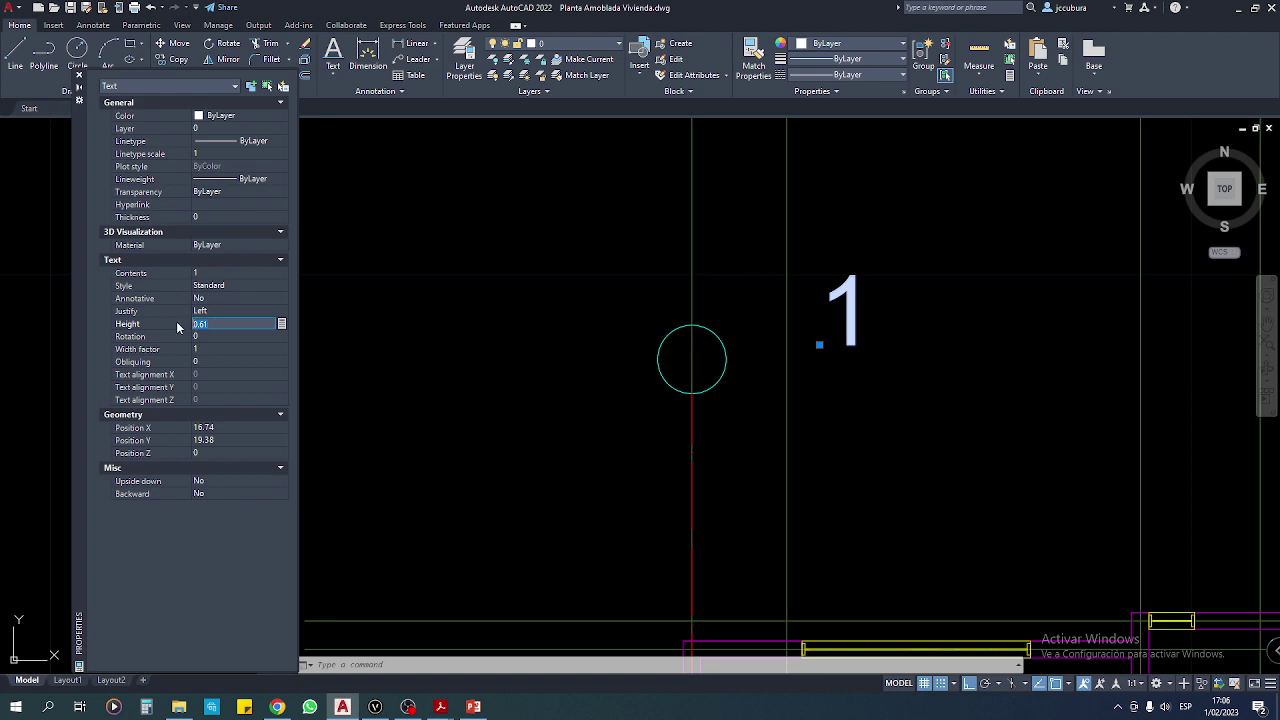
# Change the '1' text height from 0.61 to 0.4, trying 0.3 first, then close Properties.
pyautogui.write('0.3')
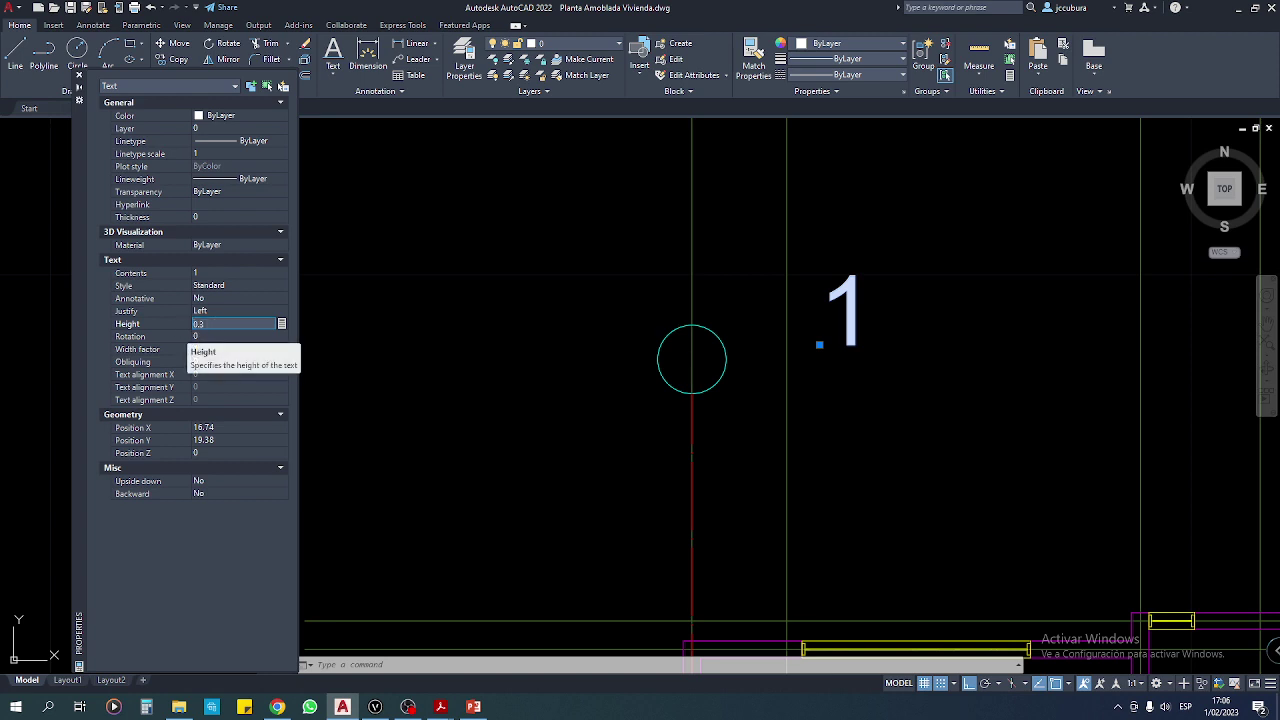
pyautogui.click(188, 336)
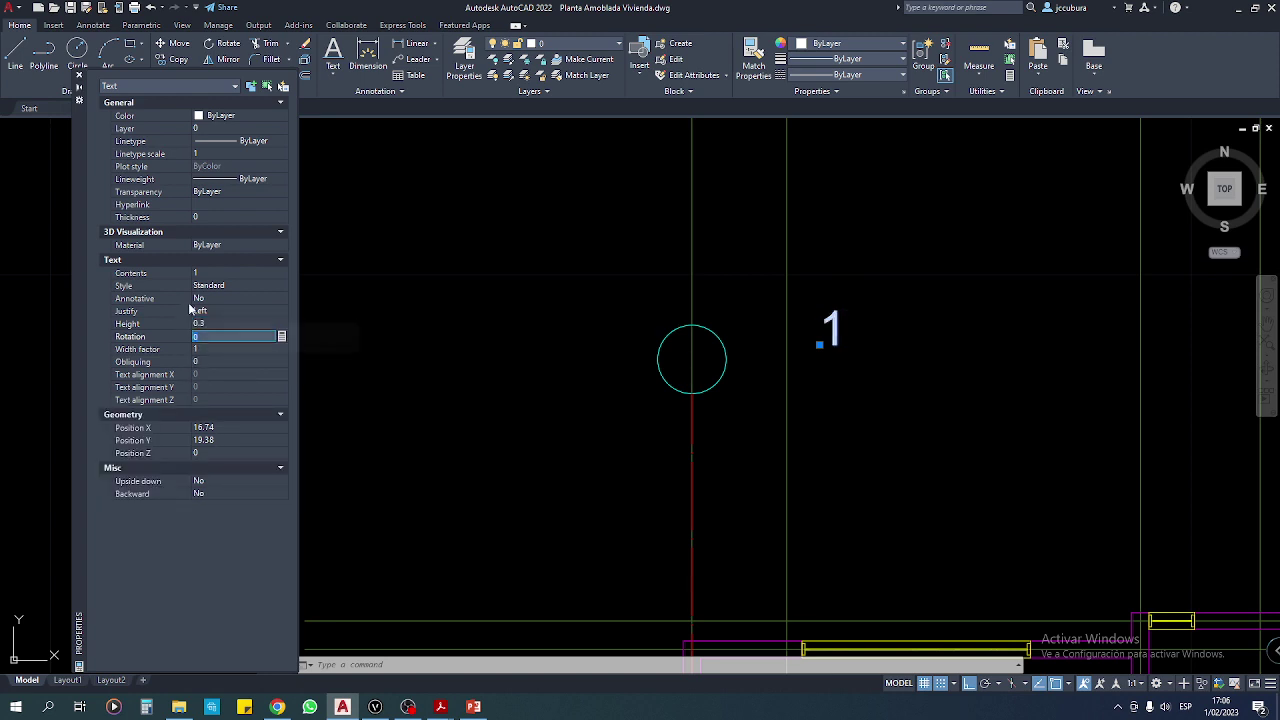
pyautogui.click(212, 324)
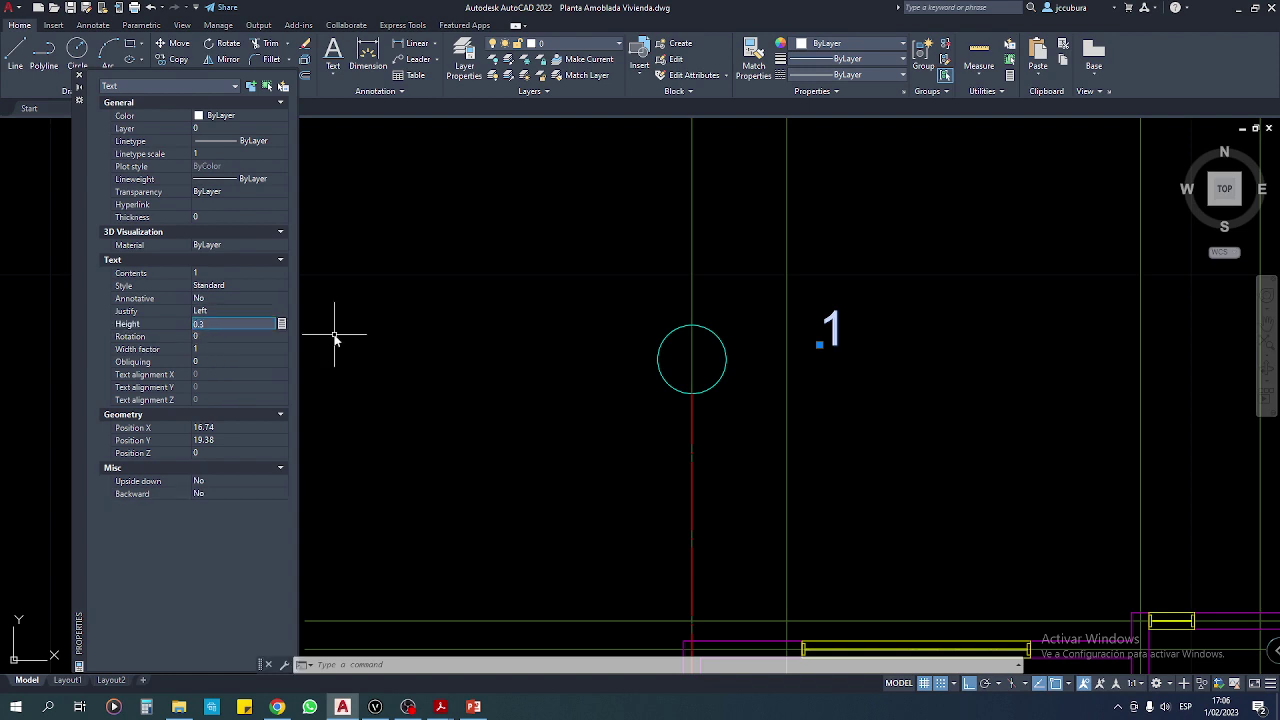
pyautogui.write('.4')
pyautogui.press('Return')
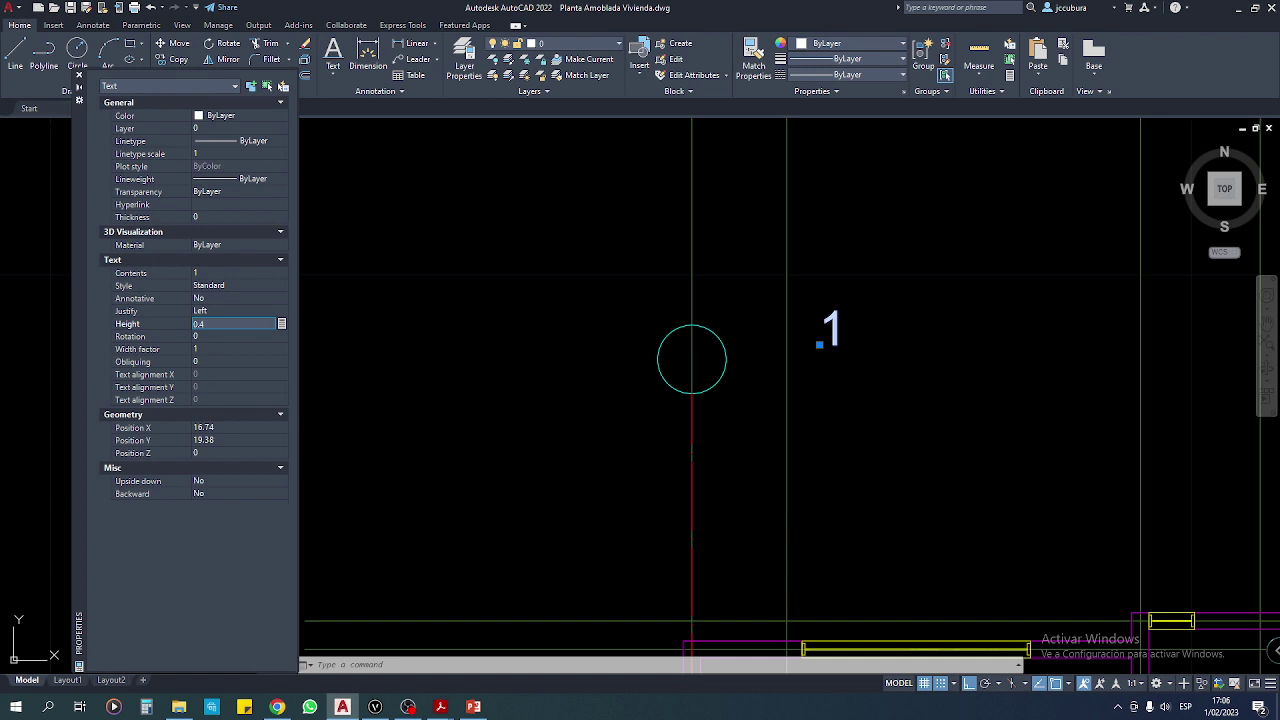
pyautogui.click(214, 334)
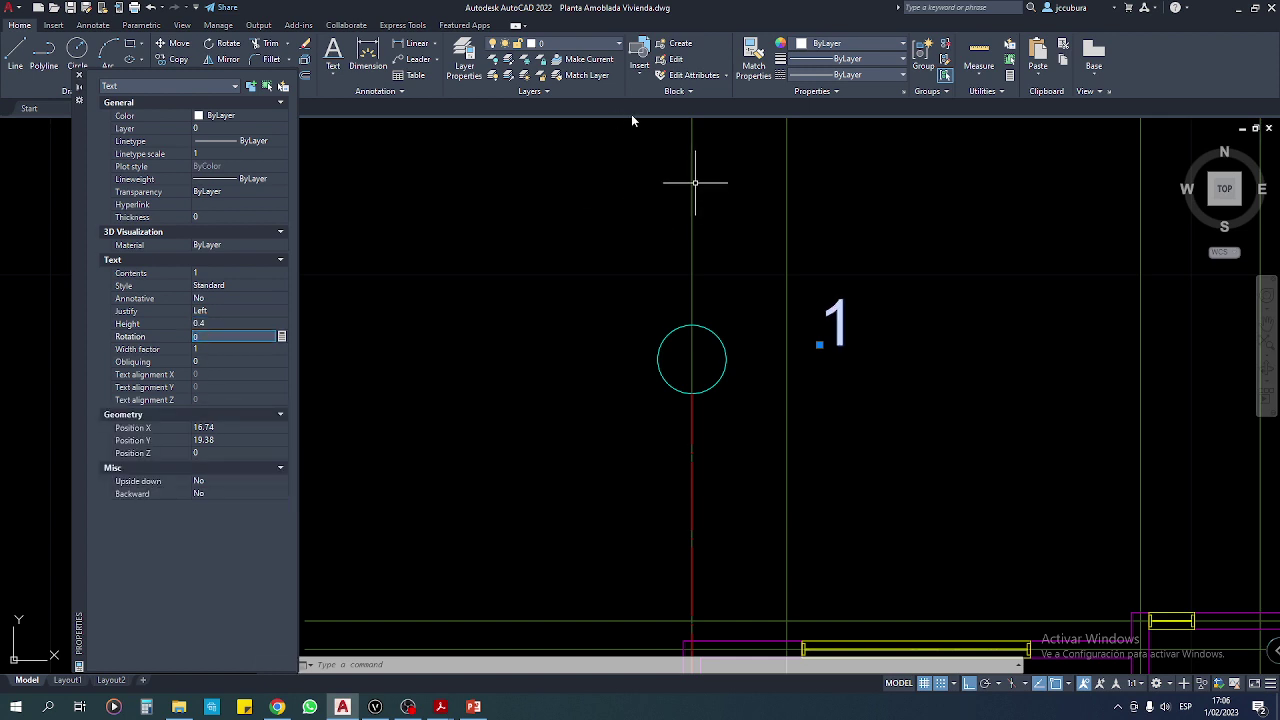
pyautogui.click(549, 232)
pyautogui.click(598, 276)
pyautogui.click(80, 80)
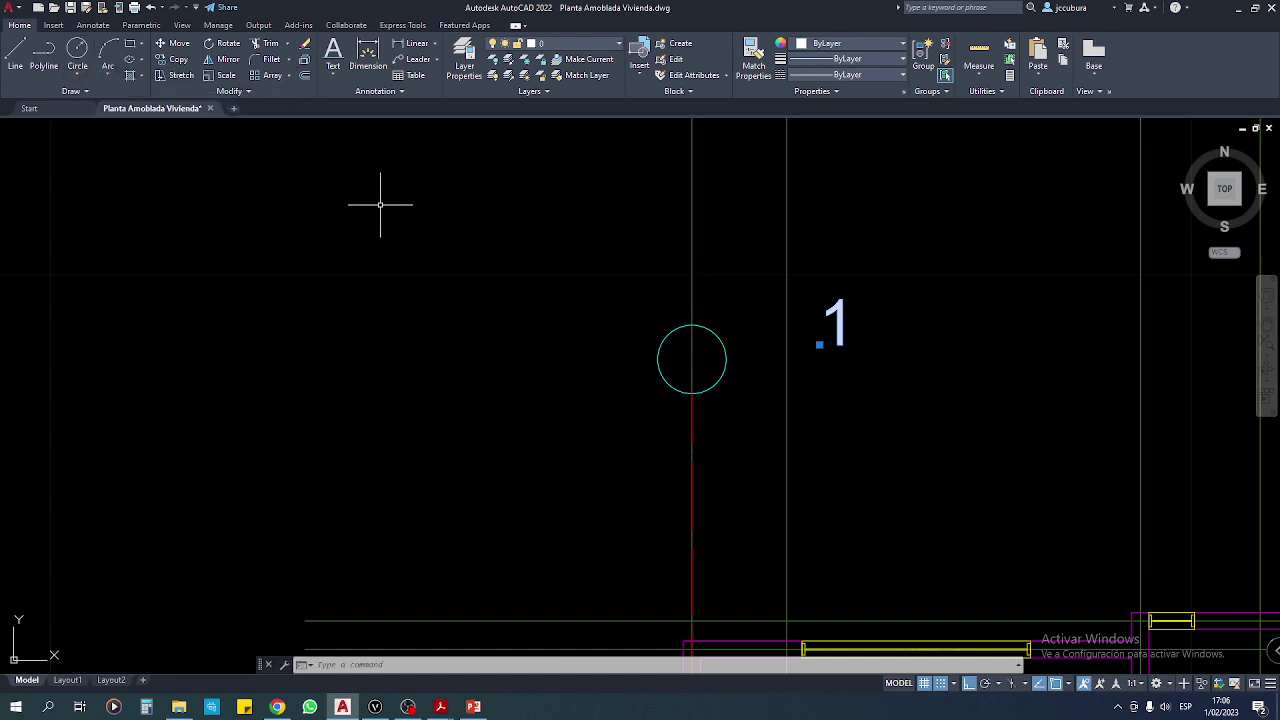
# Move the '1' text, with Ortho off, to the centre of the axis bubble circle.
pyautogui.click(182, 46)
pyautogui.scroll(2, 846, 375)
pyautogui.click(180, 44)
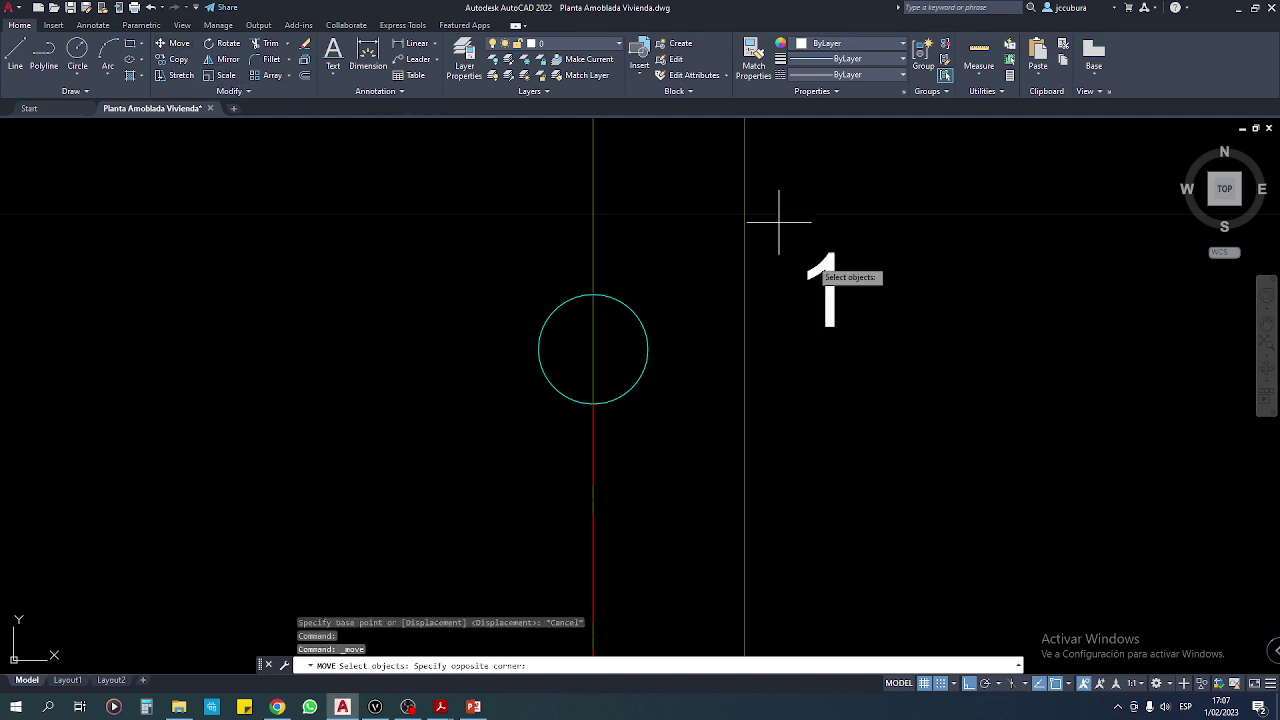
pyautogui.click(777, 220)
pyautogui.click(880, 383)
pyautogui.press('Return')
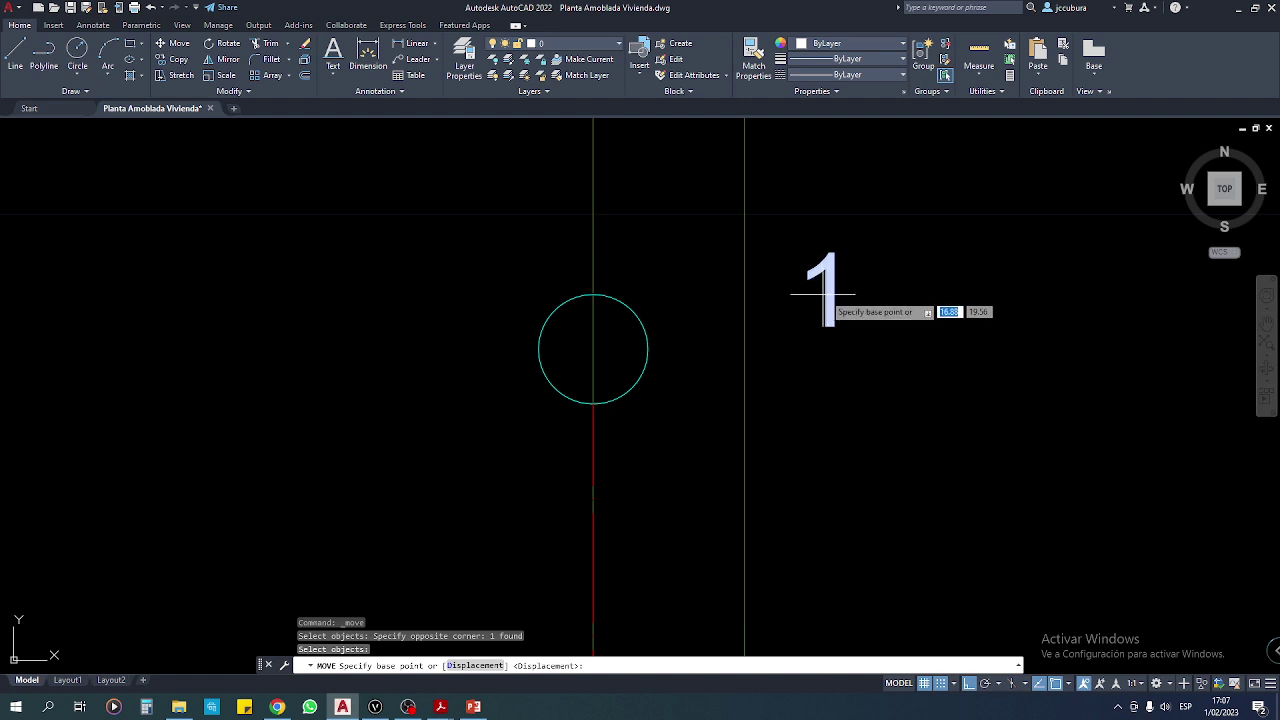
pyautogui.click(829, 294)
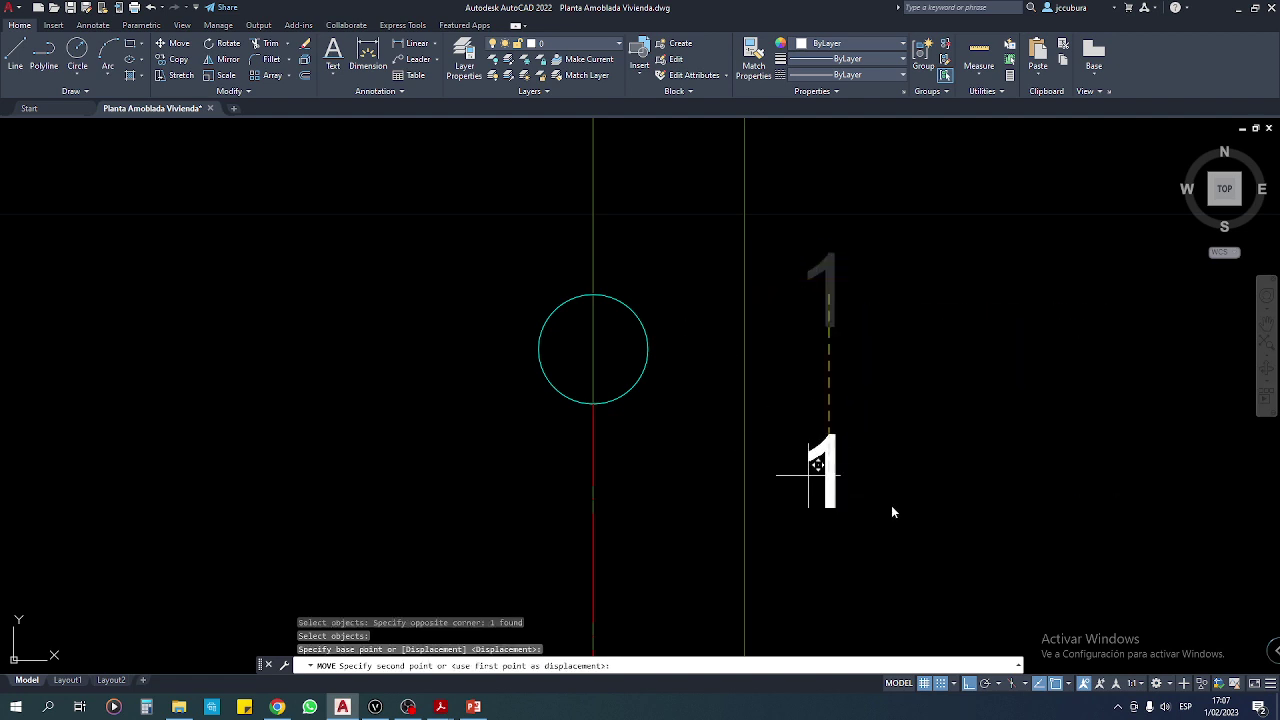
pyautogui.click(968, 686)
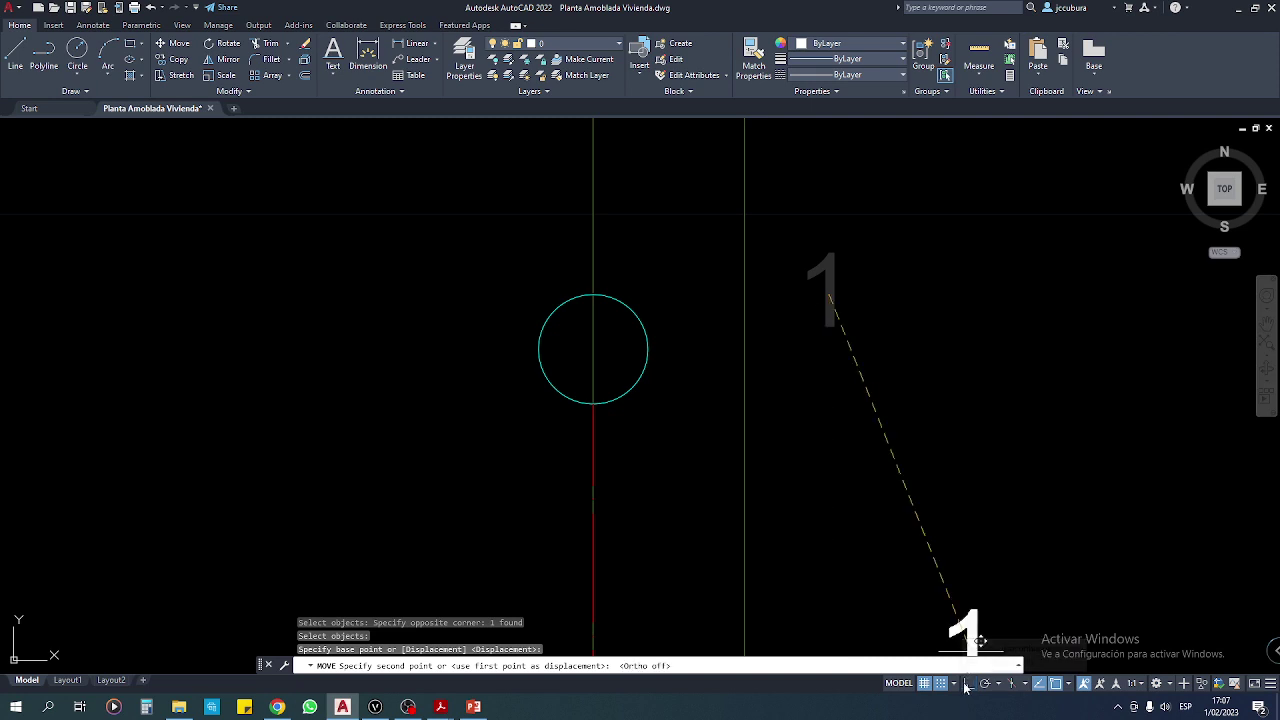
pyautogui.click(602, 344)
# Check the centred bubble 1 at the plan's top-left corner by selecting it.
pyautogui.scroll(-3, 700, 452)
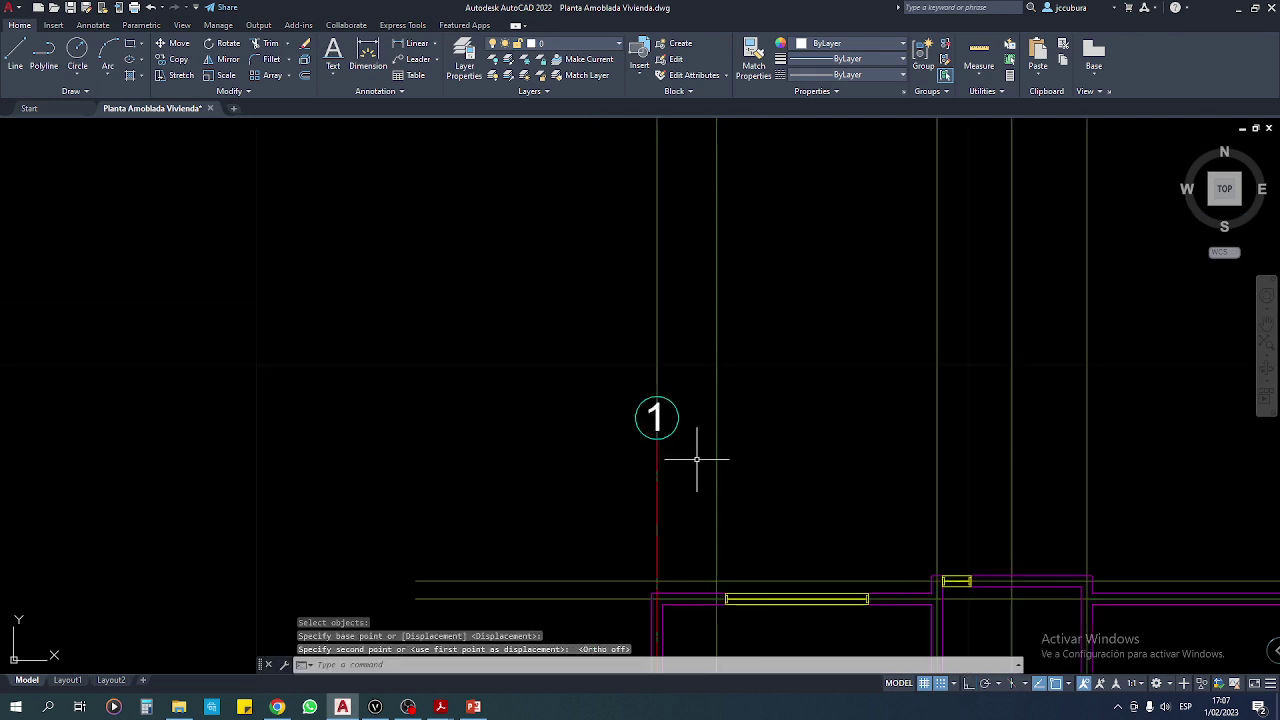
pyautogui.scroll(-3, 570, 349)
pyautogui.scroll(-2, 565, 330)
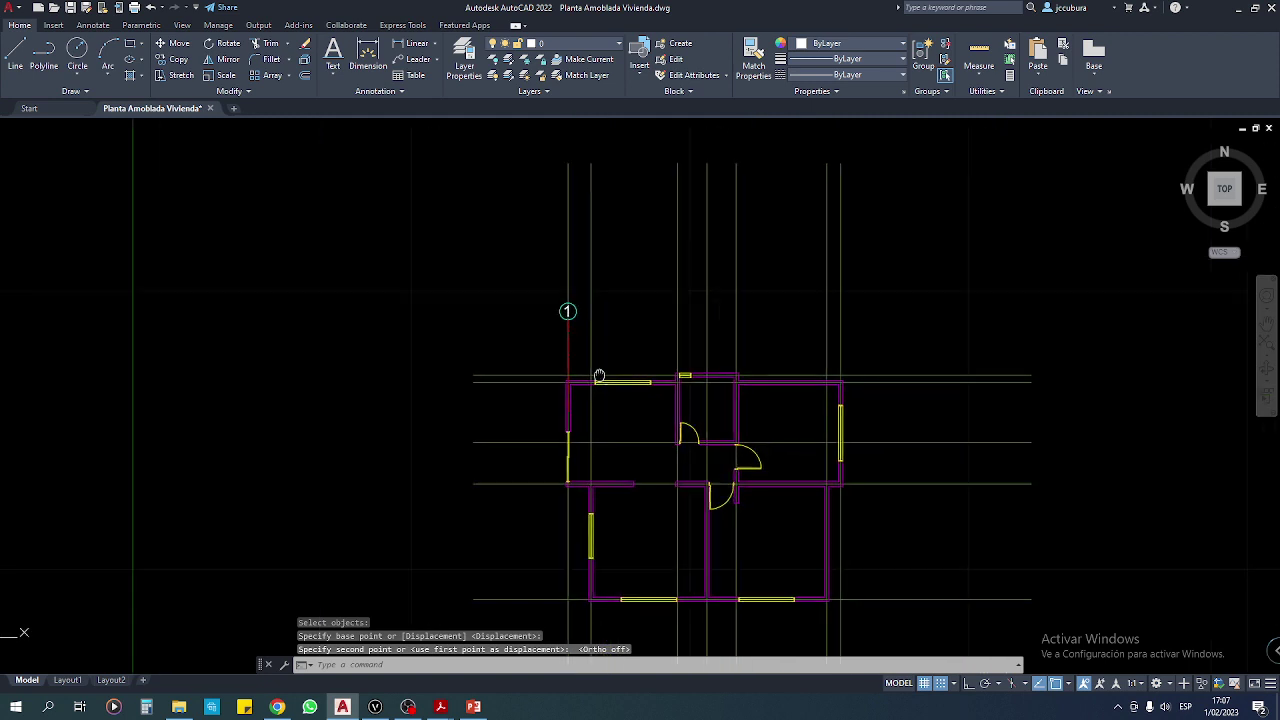
pyautogui.moveTo(600, 370)
pyautogui.mouseDown(button='middle')
pyautogui.moveTo(520, 335)
pyautogui.moveTo(500, 307)
pyautogui.moveTo(516, 348)
pyautogui.mouseUp(button='middle')
pyautogui.scroll(4, 520, 335)
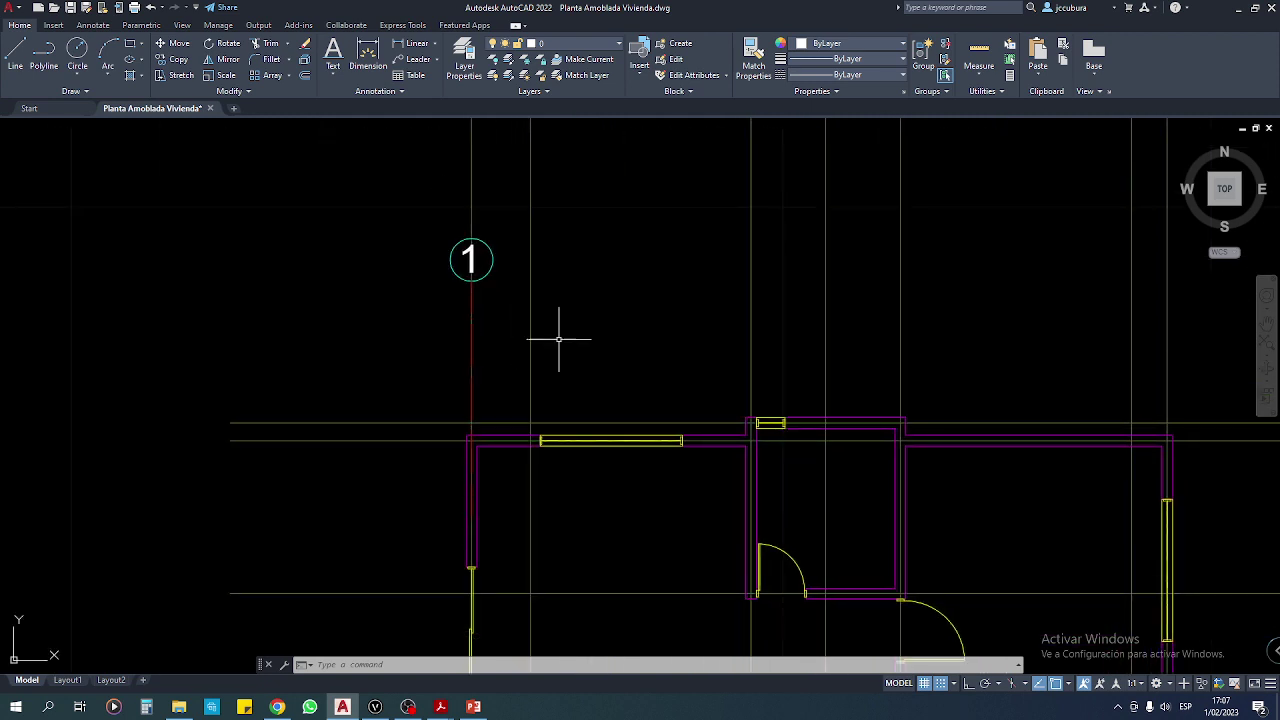
pyautogui.click(471, 322)
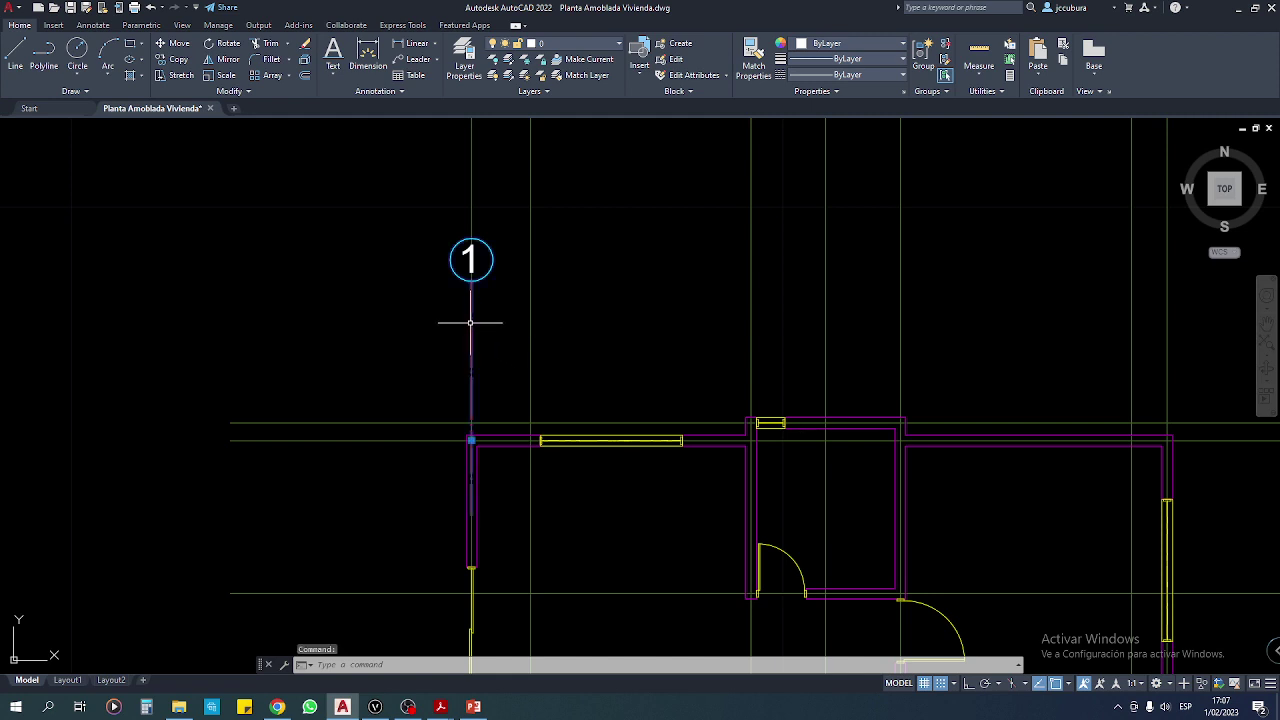
pyautogui.press('Escape')
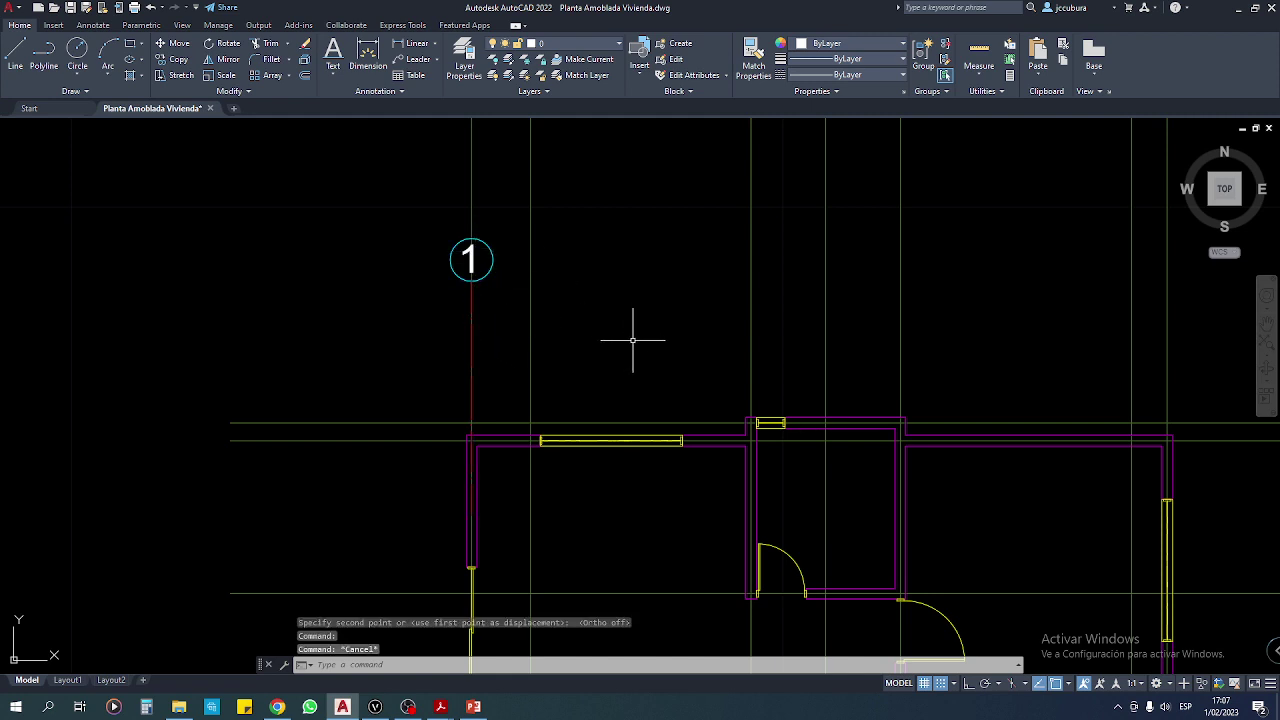
pyautogui.press('Escape')
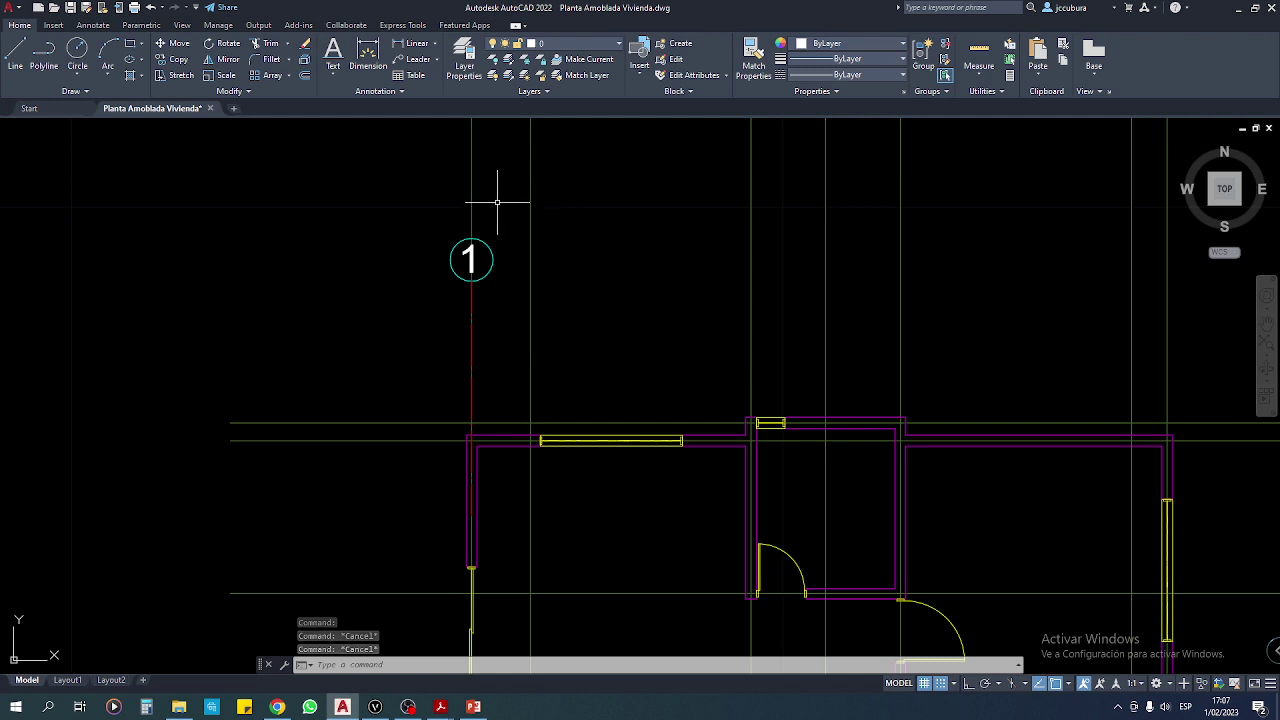
# Group the numeral 1, its bubble circle and the grid line with GROUP, unnamed.
pyautogui.write('G')
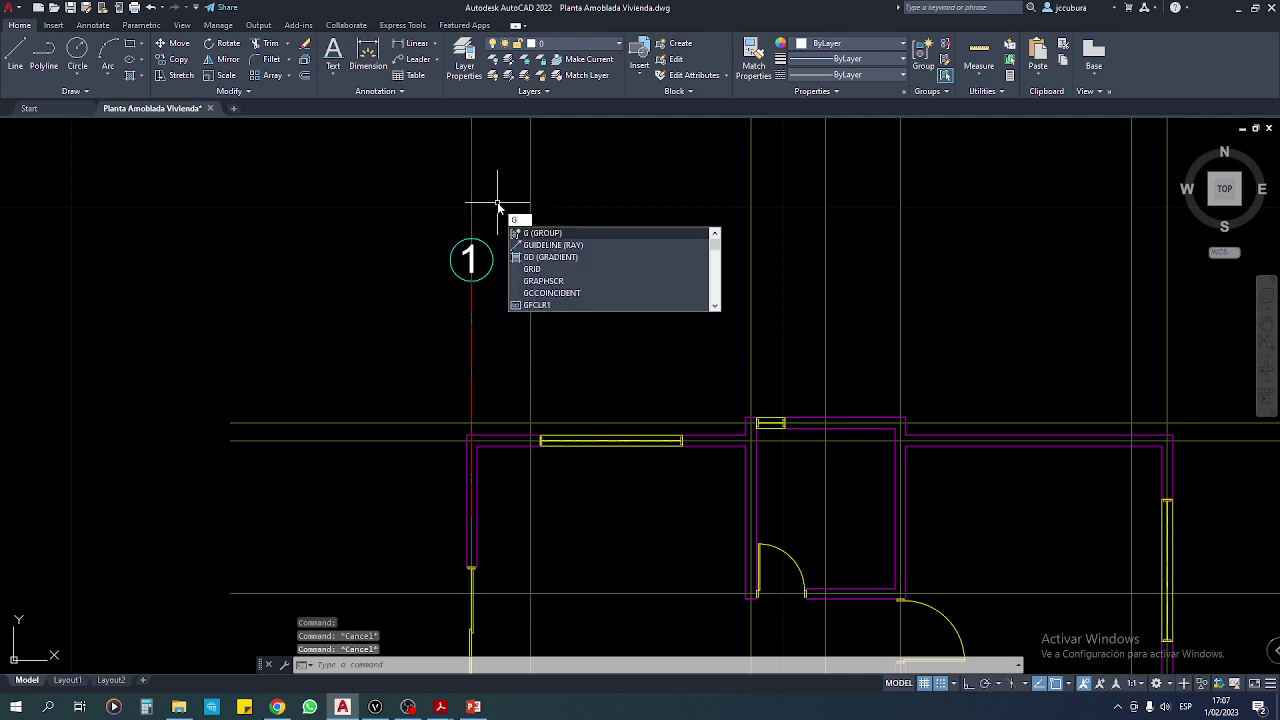
pyautogui.press('Return')
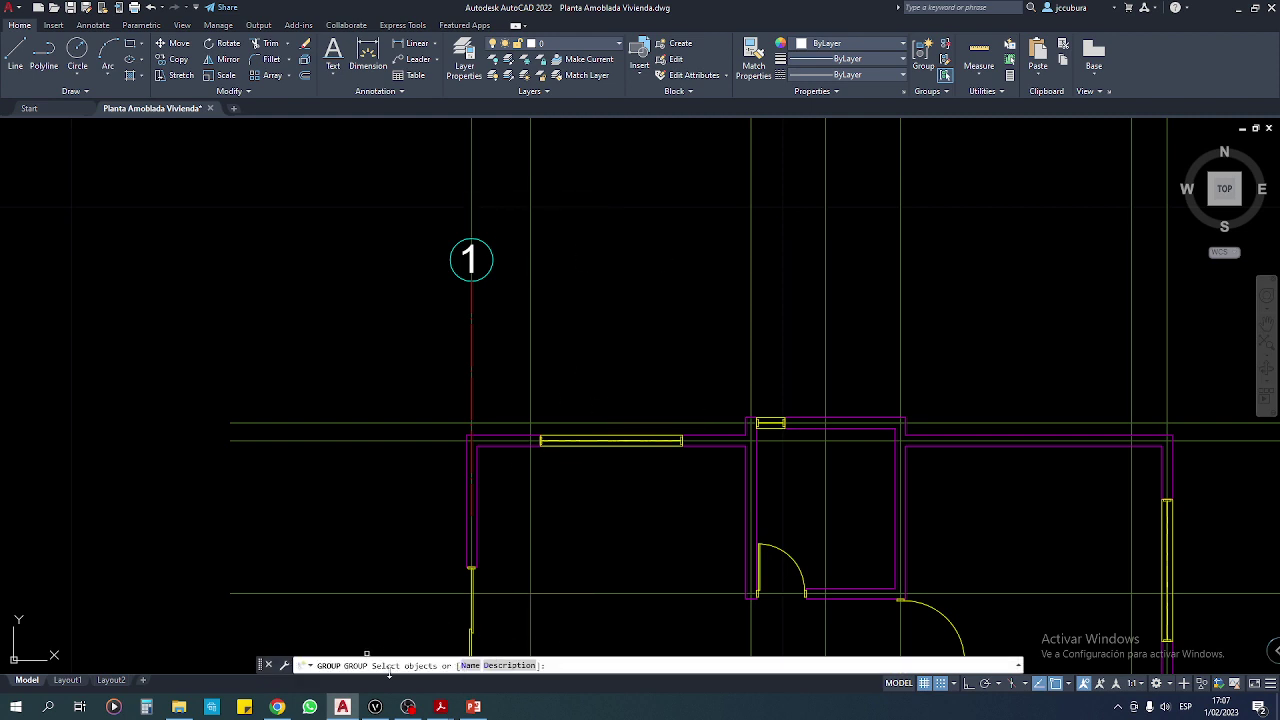
pyautogui.click(409, 207)
pyautogui.click(495, 282)
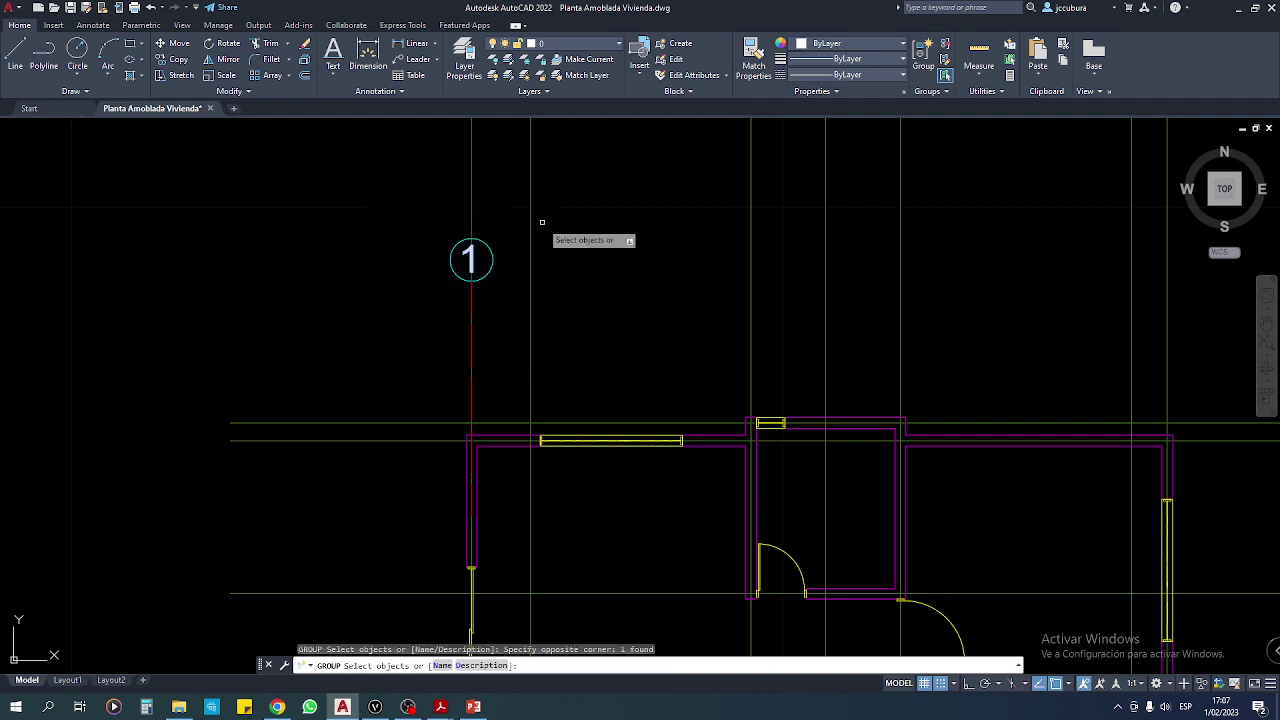
pyautogui.click(542, 222)
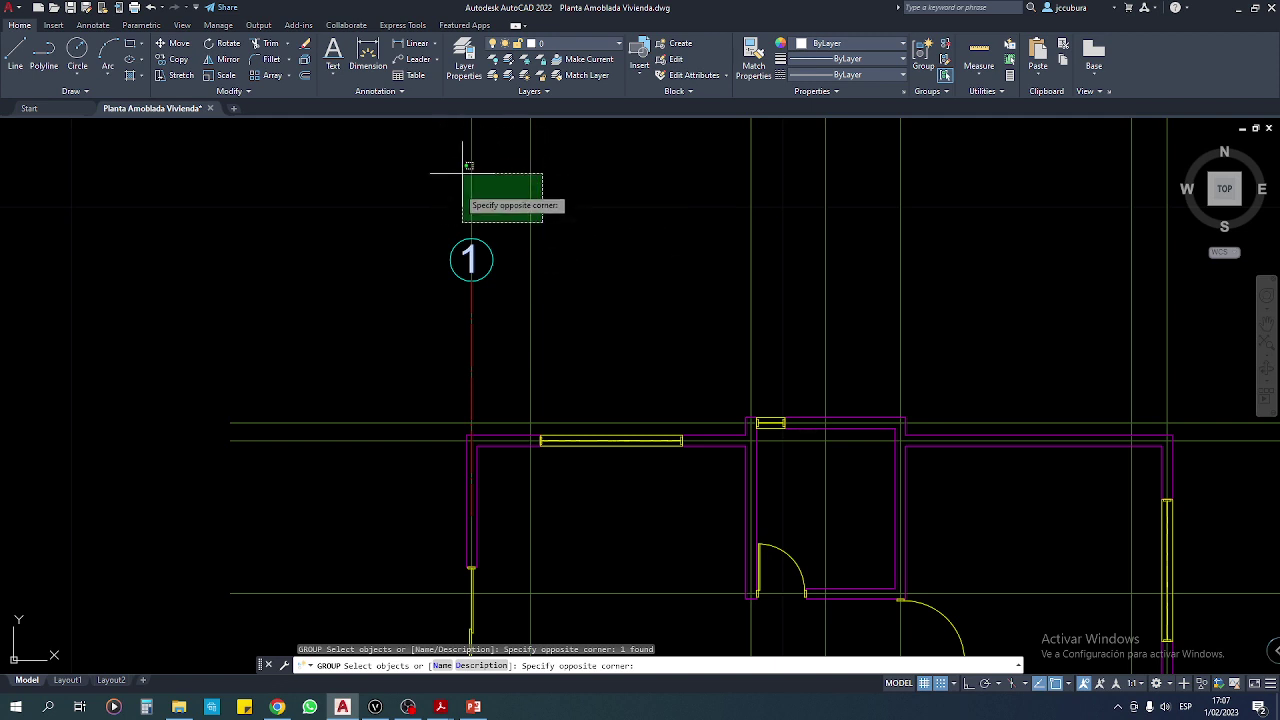
pyautogui.click(441, 283)
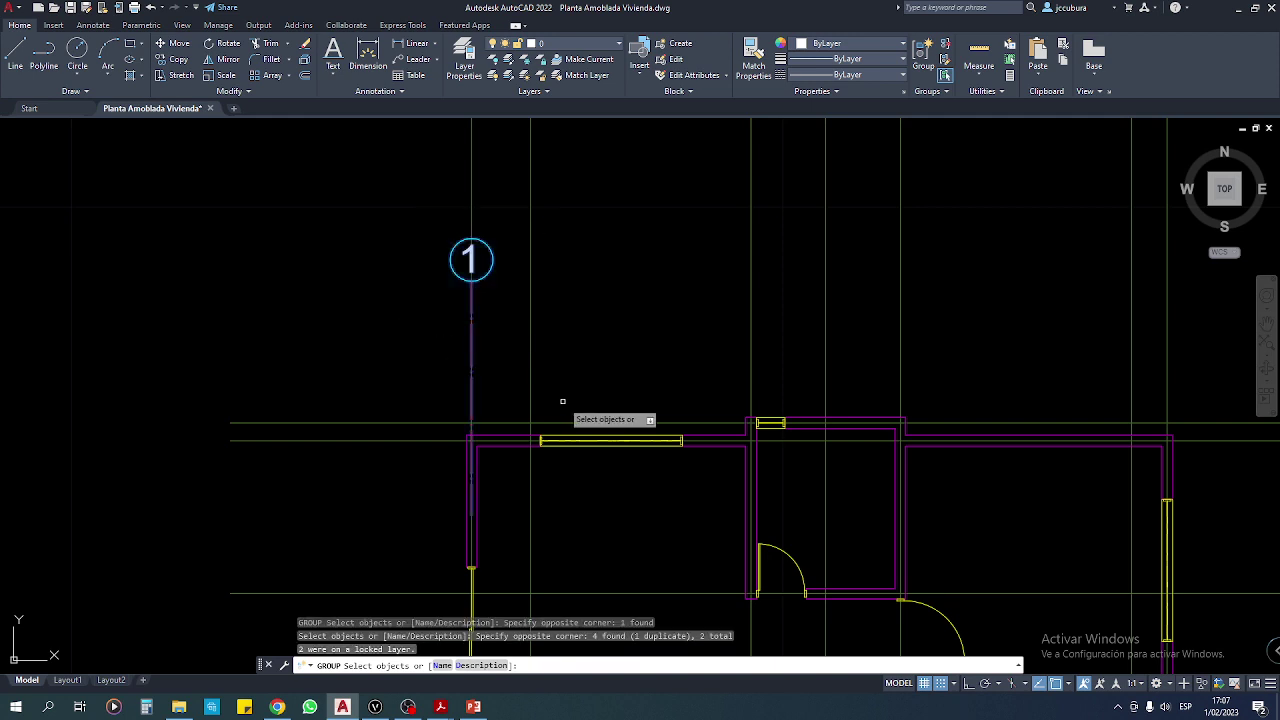
pyautogui.press('Return')
pyautogui.click(472, 255)
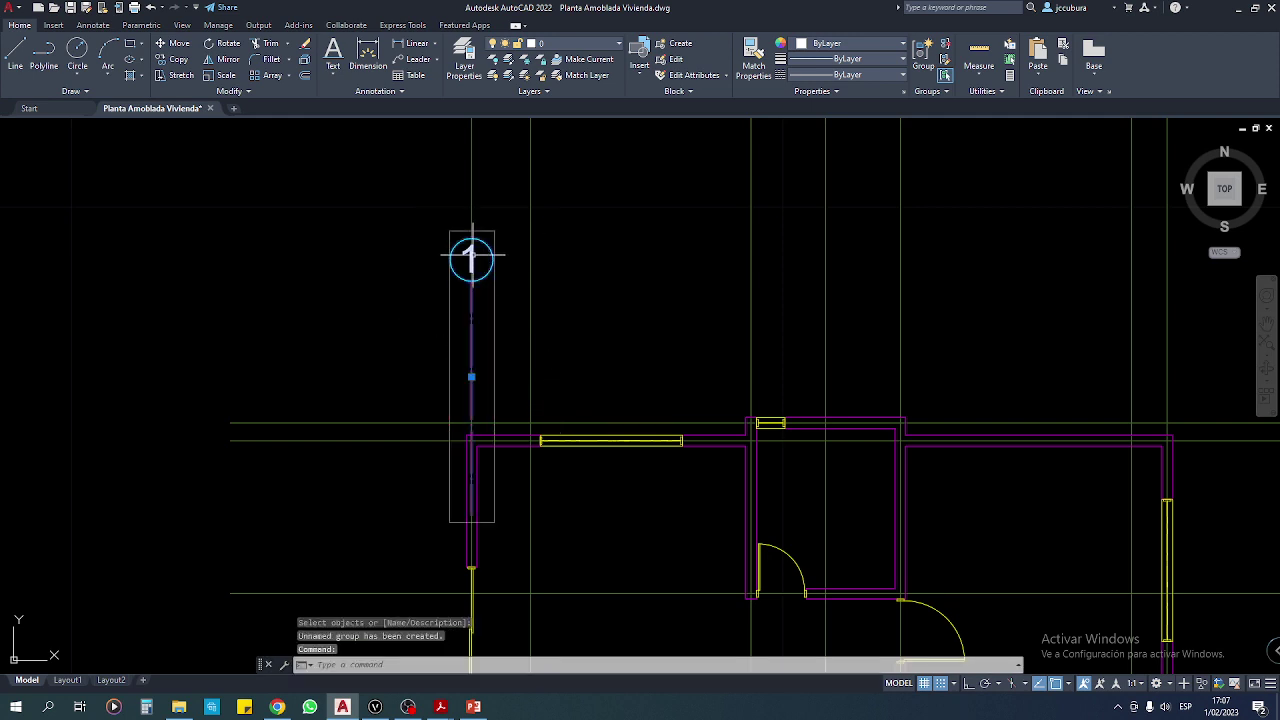
pyautogui.press('Escape')
pyautogui.press('Escape')
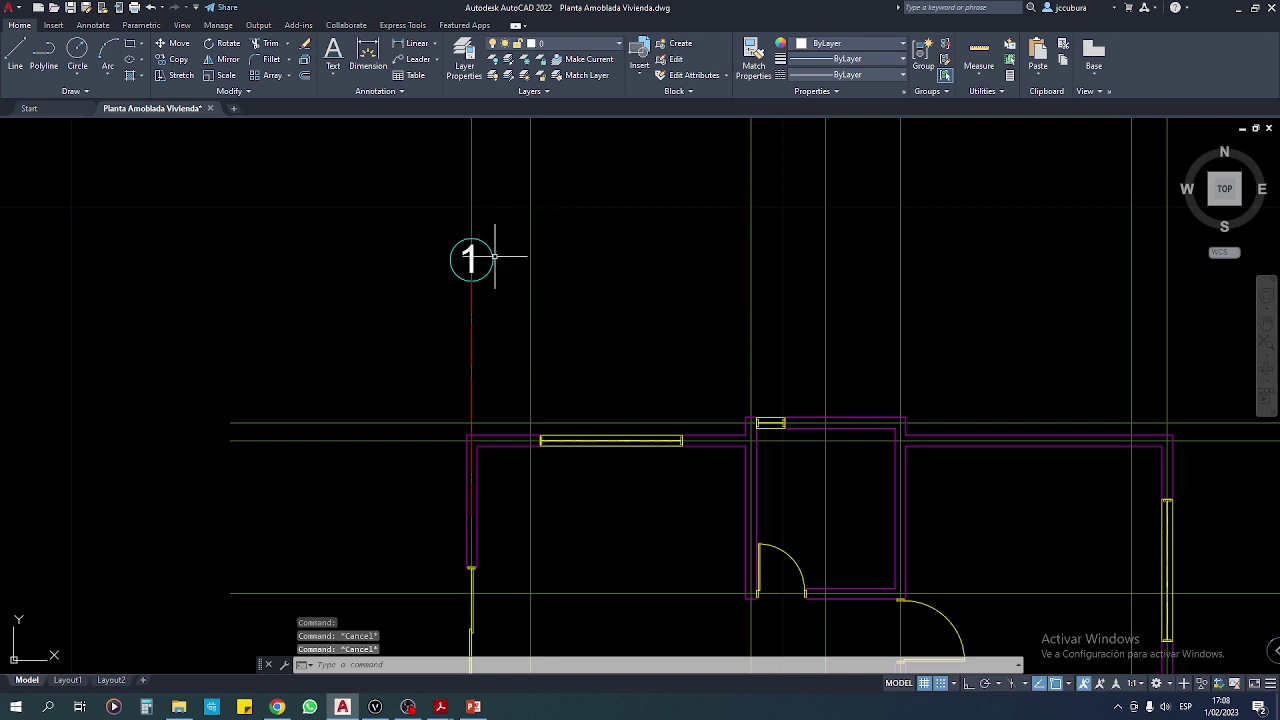
pyautogui.moveTo(877, 271); pyautogui.dragTo(674, 280, button='middle')
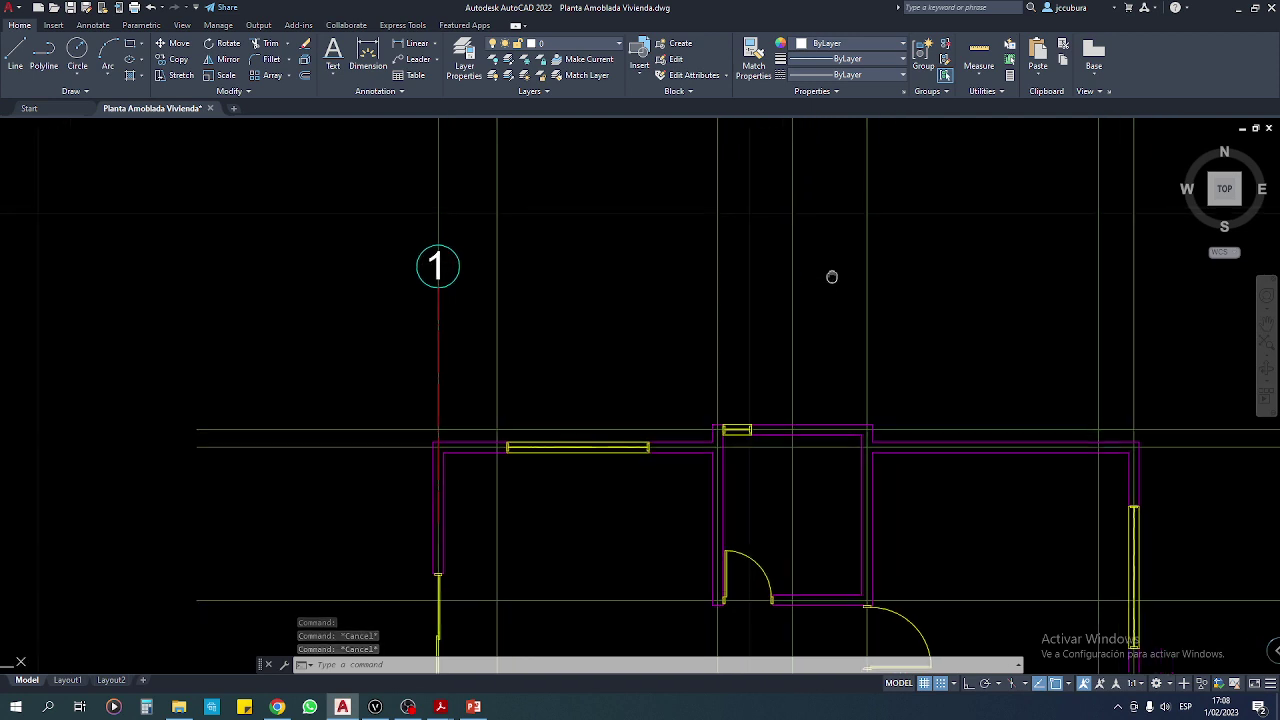
pyautogui.click(176, 60)
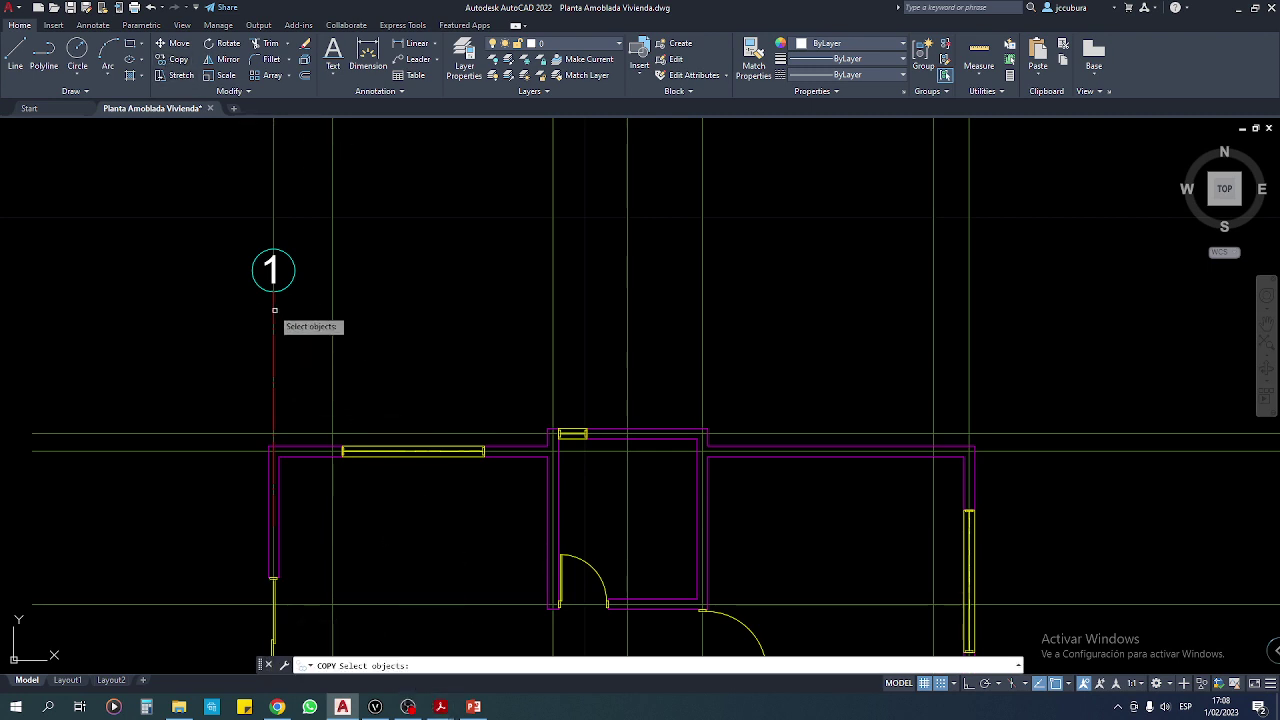
pyautogui.press('Escape')
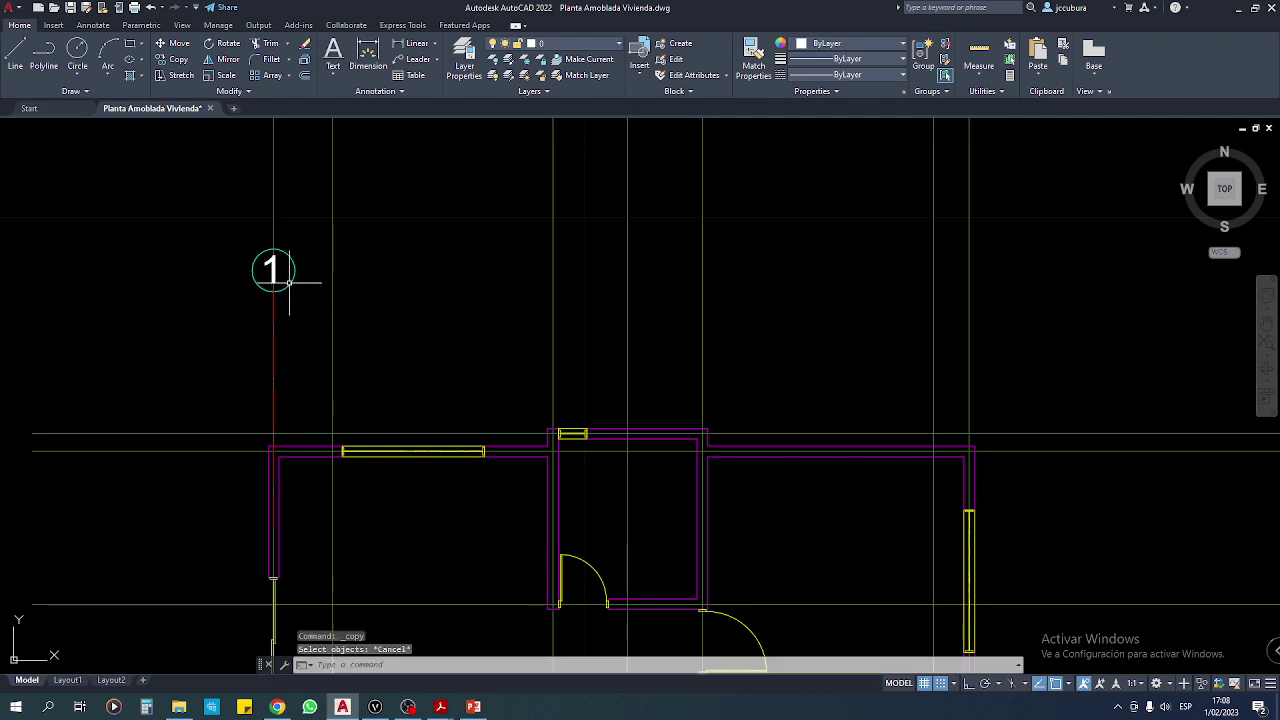
pyautogui.click(289, 282)
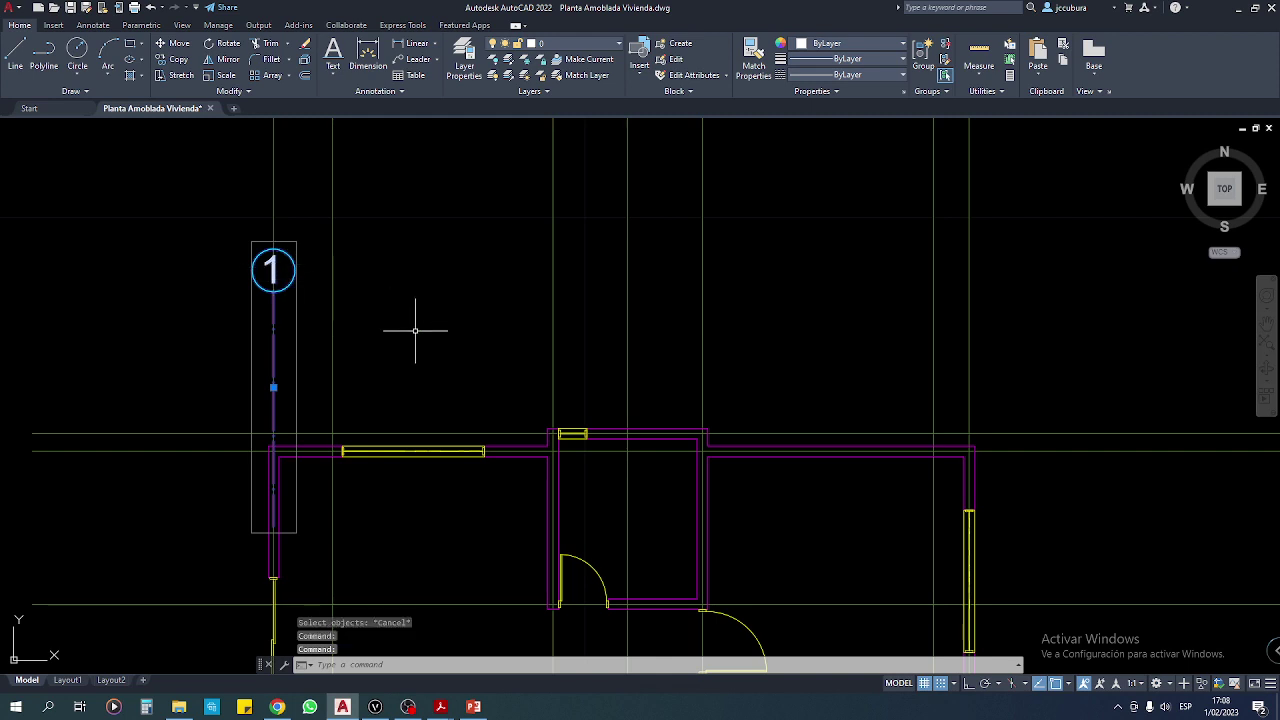
pyautogui.press('Escape')
pyautogui.press('Escape')
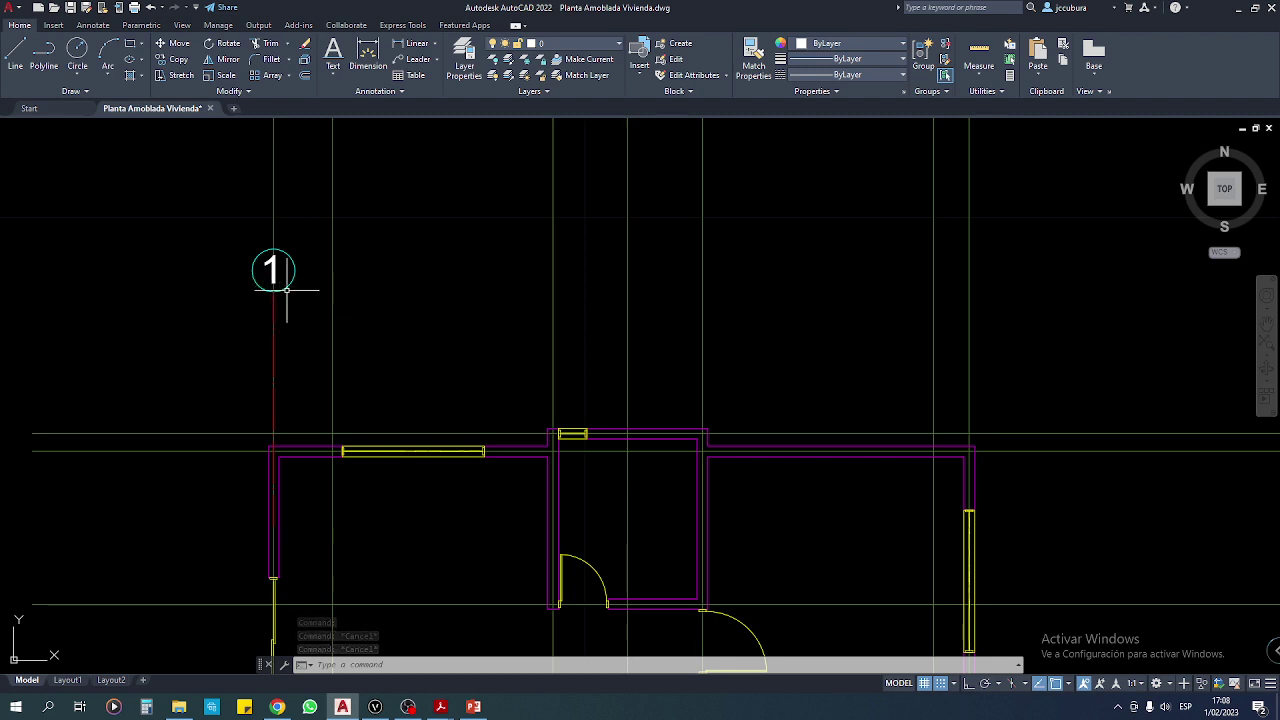
pyautogui.click(208, 213)
pyautogui.click(370, 341)
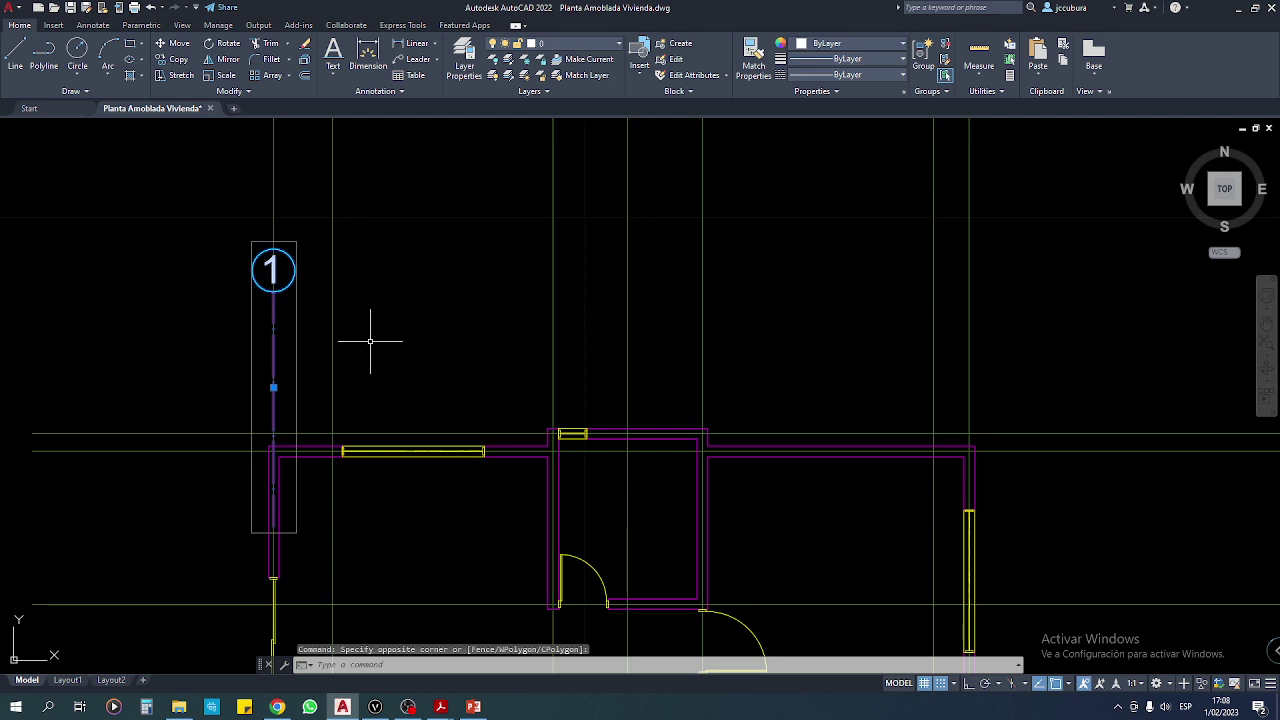
pyautogui.press('Escape')
pyautogui.press('Escape')
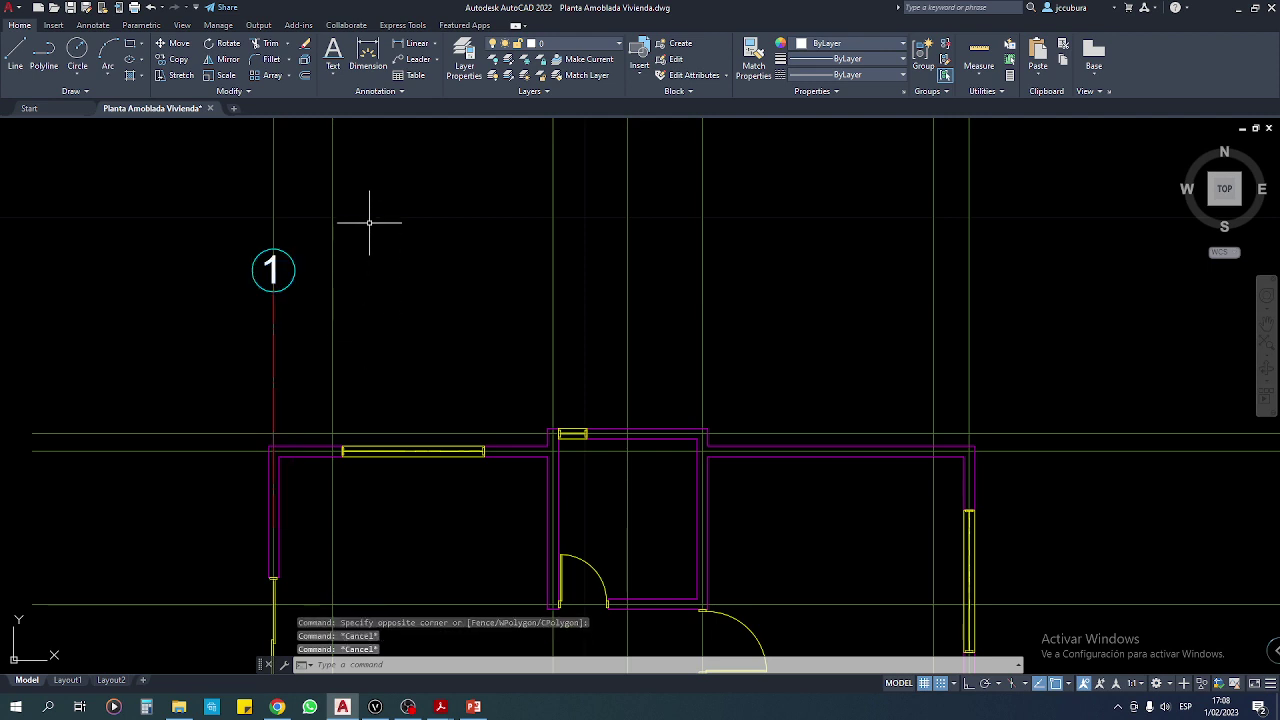
pyautogui.click(369, 222)
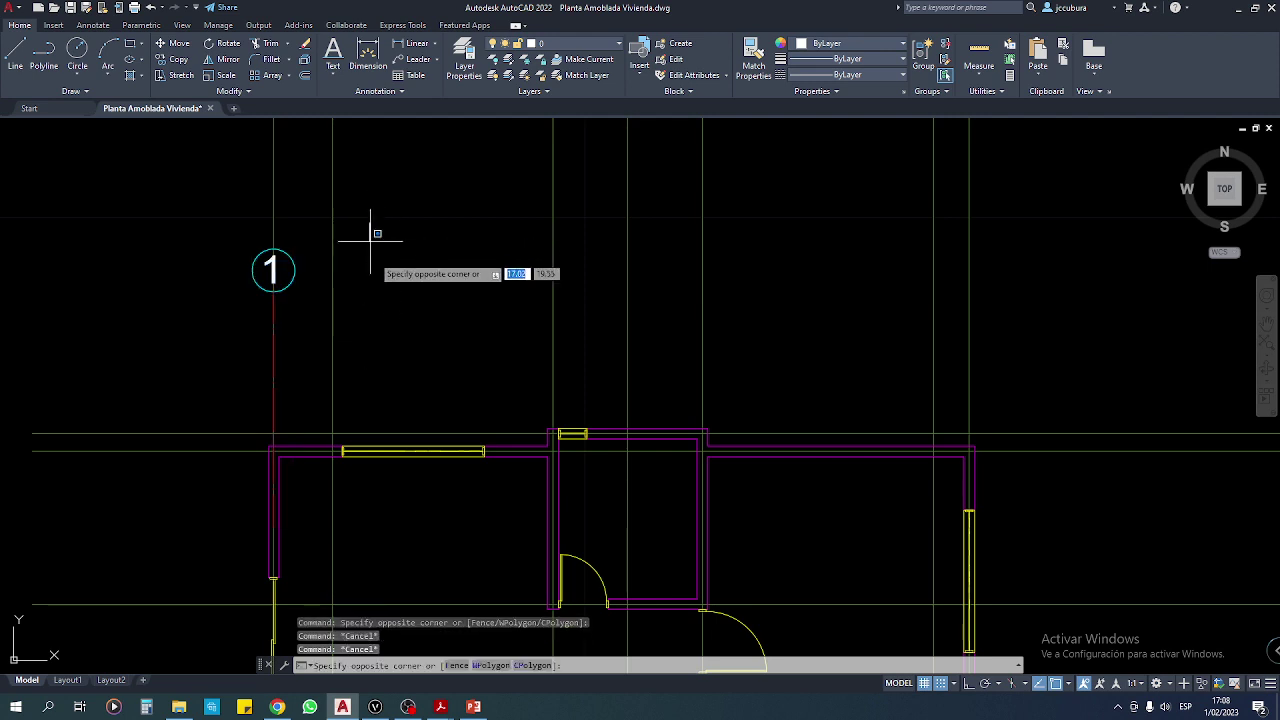
pyautogui.click(201, 316)
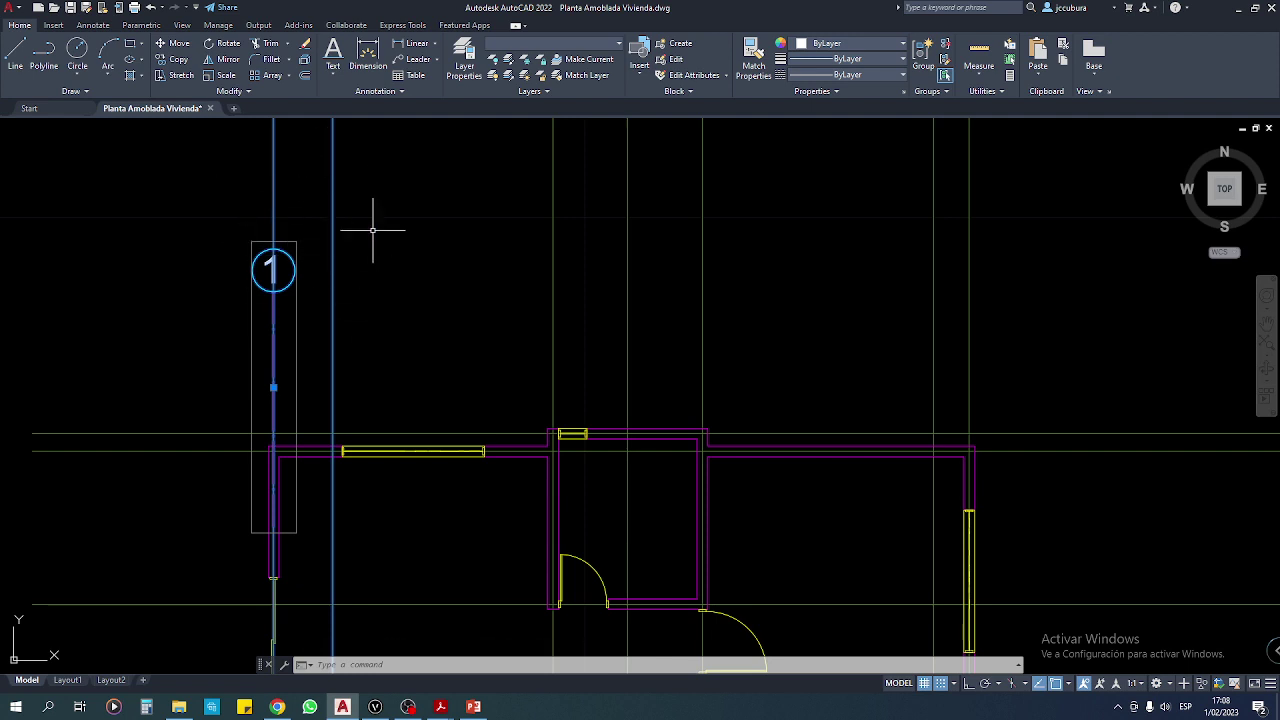
pyautogui.moveTo(372, 230)
pyautogui.mouseDown(button='middle')
pyautogui.moveTo(380, 277)
pyautogui.moveTo(336, 273)
pyautogui.moveTo(360, 414)
pyautogui.mouseUp(button='middle')
pyautogui.scroll(-2, 348, 325)
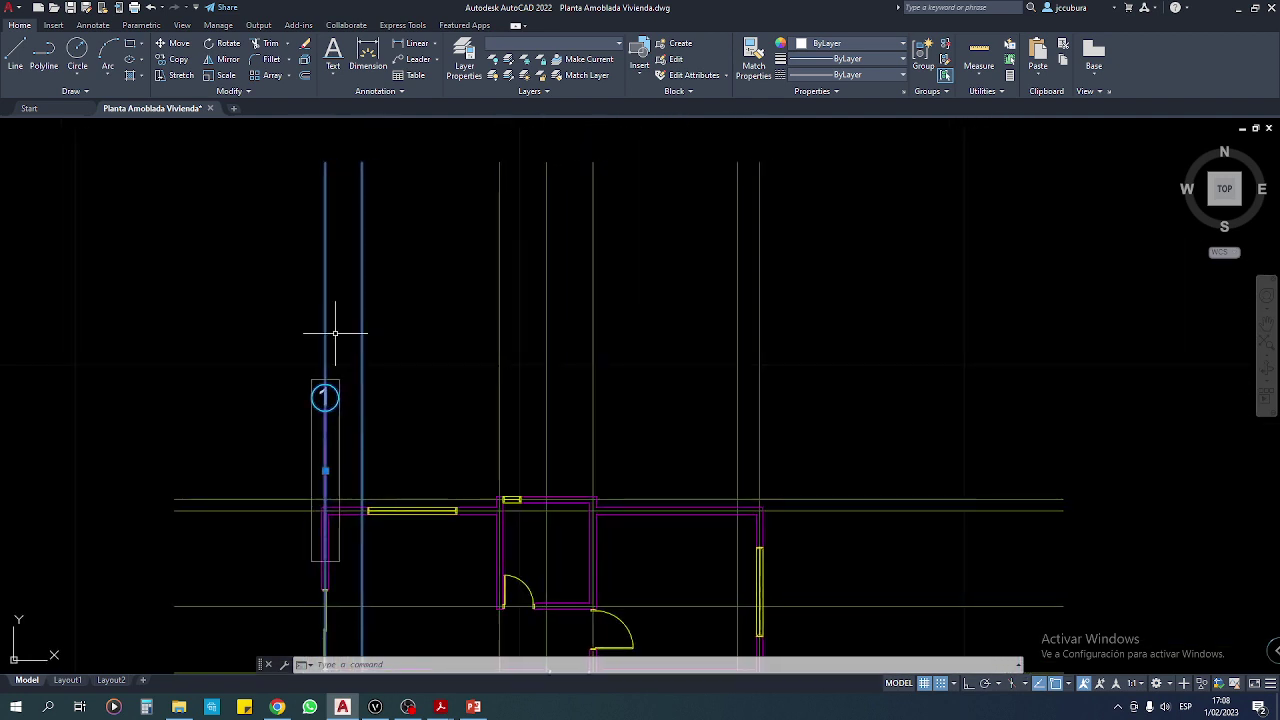
pyautogui.click(385, 350)
pyautogui.press('Escape')
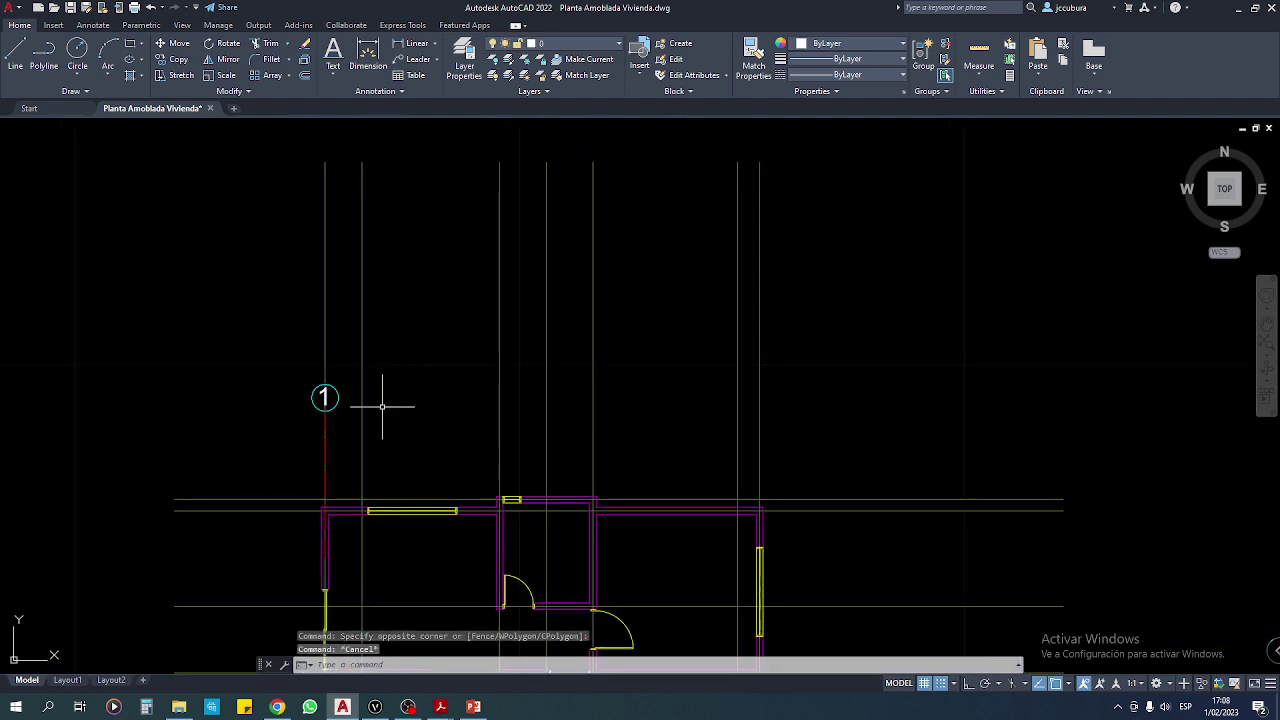
pyautogui.scroll(1, 380, 395)
pyautogui.scroll(2, 370, 350)
pyautogui.click(402, 230)
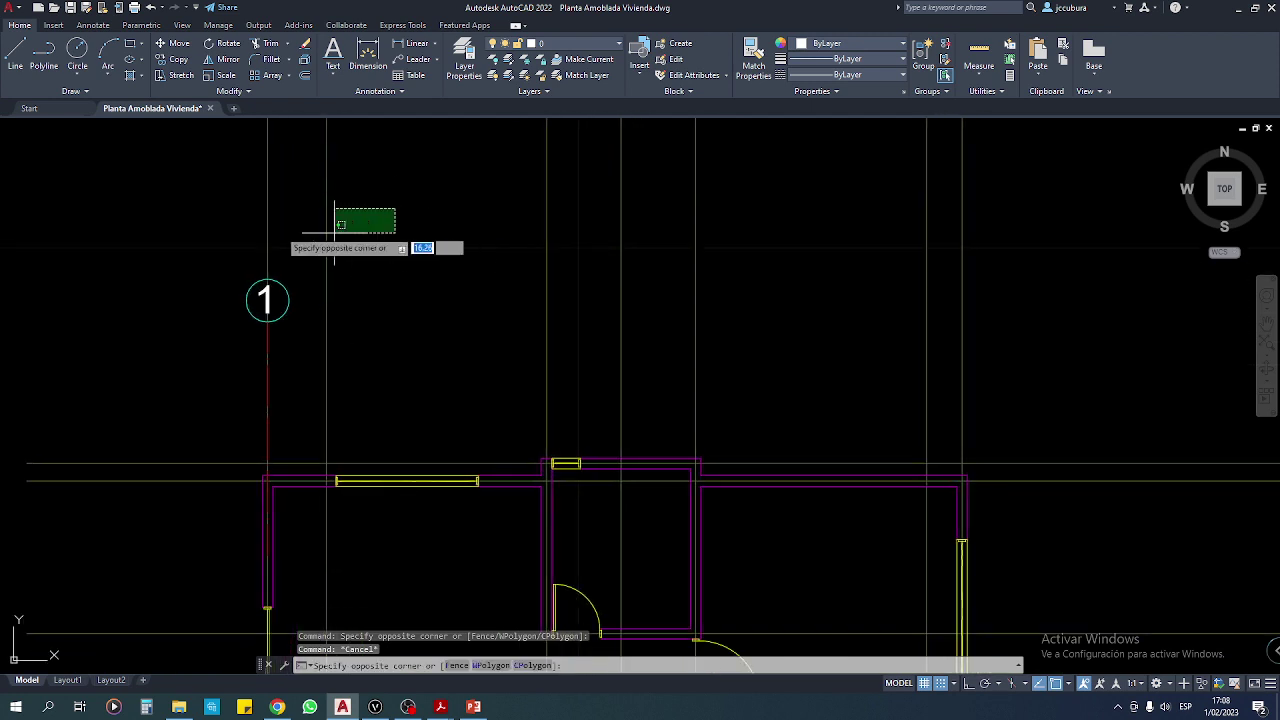
pyautogui.click(230, 233)
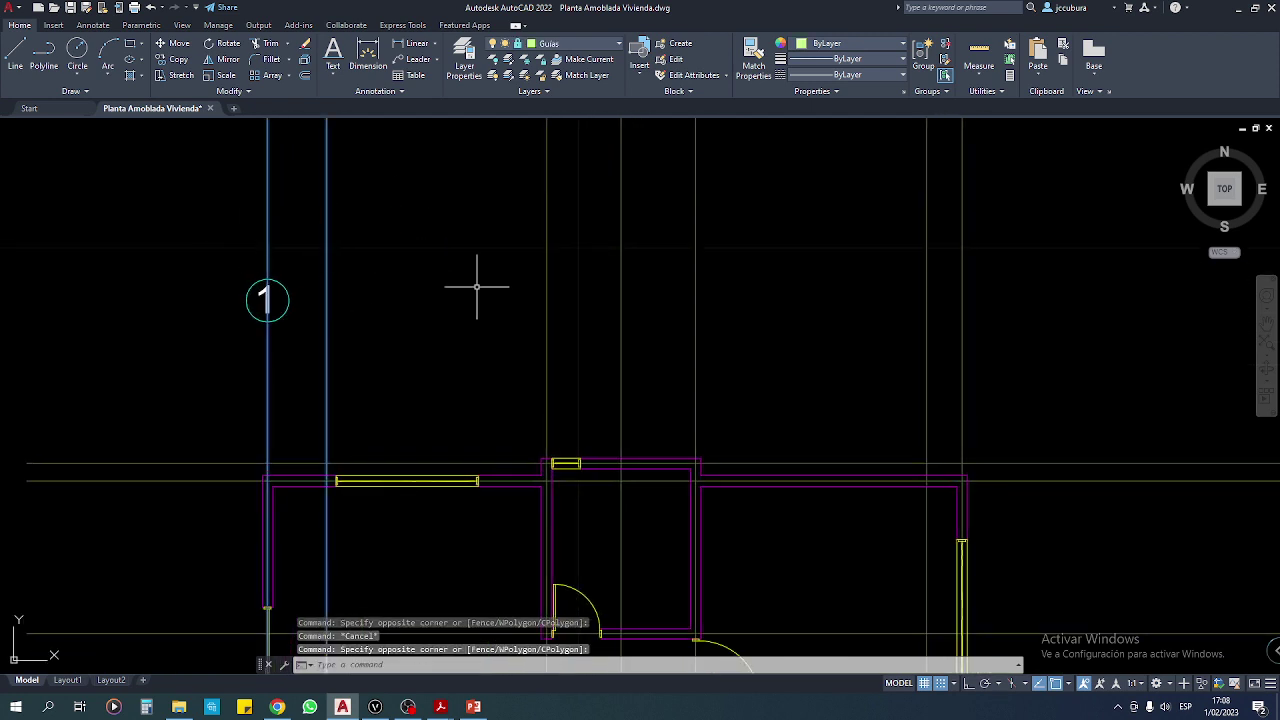
pyautogui.press('Delete')
pyautogui.press('Escape')
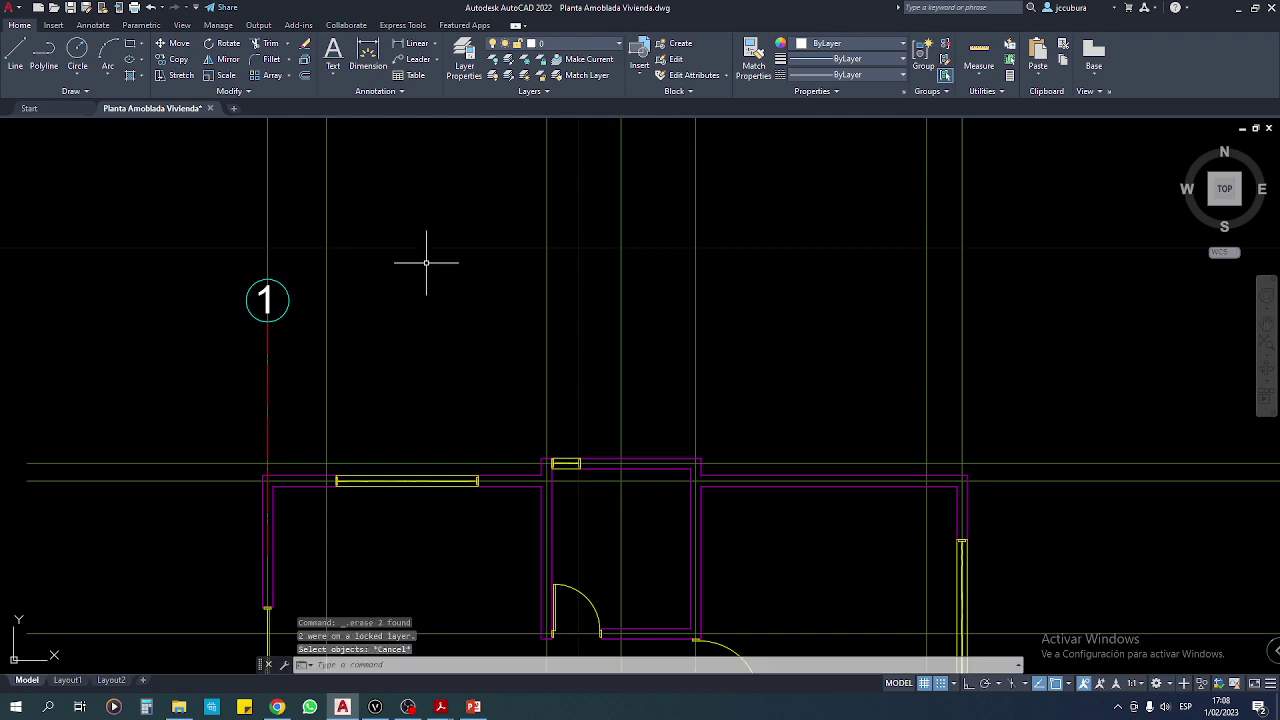
pyautogui.click(388, 178)
pyautogui.click(190, 232)
pyautogui.press('Escape')
pyautogui.press('Escape')
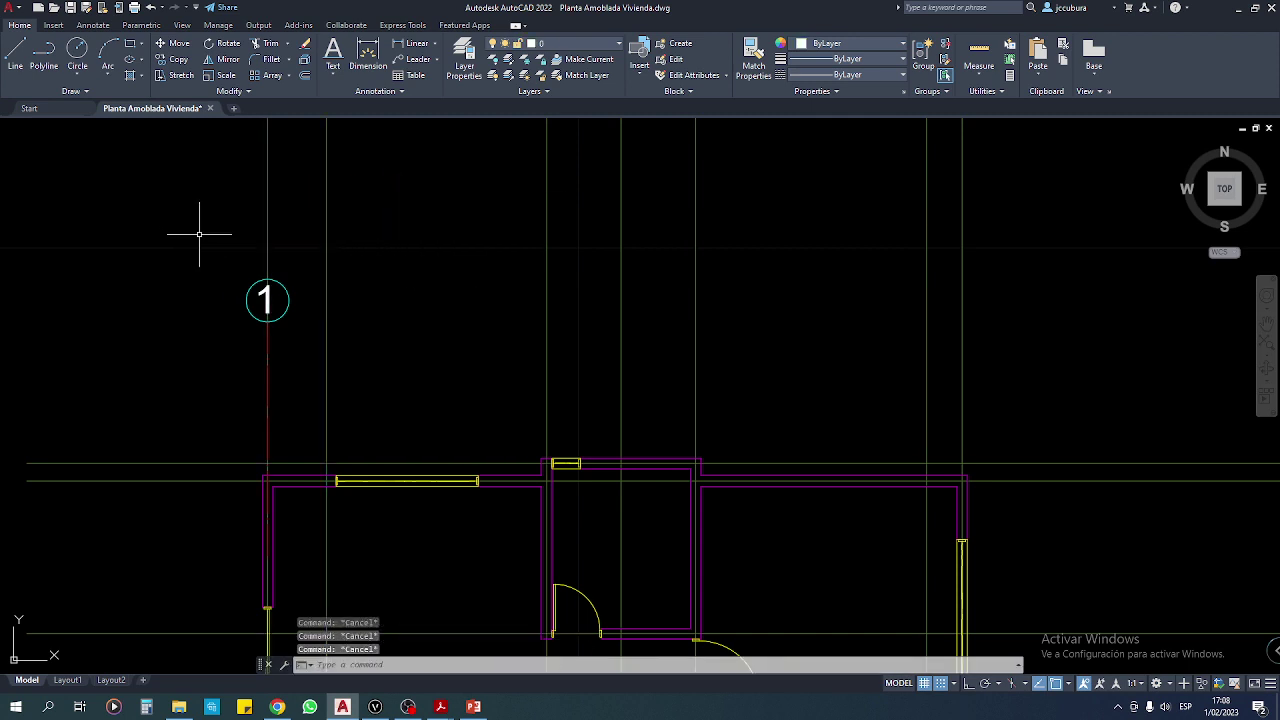
# Start copying bubble 1 and its line from the line end, with Ortho on.
pyautogui.click(176, 63)
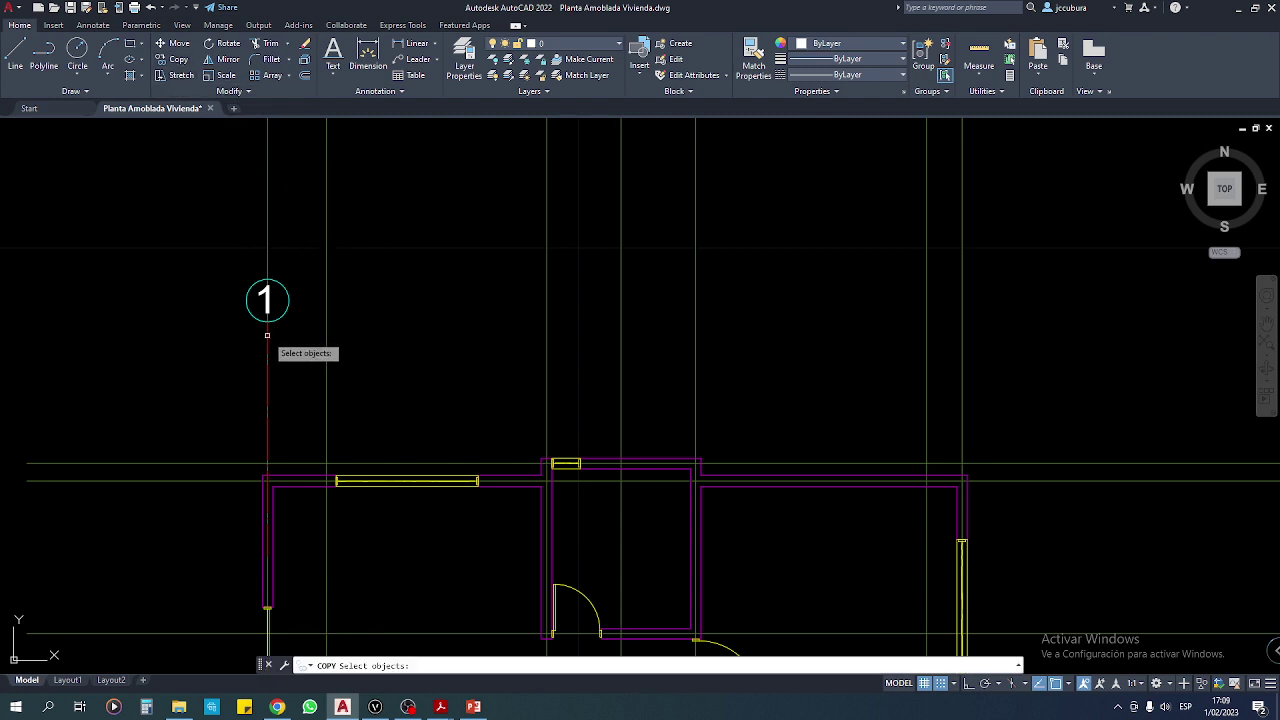
pyautogui.click(267, 335)
pyautogui.press('Return')
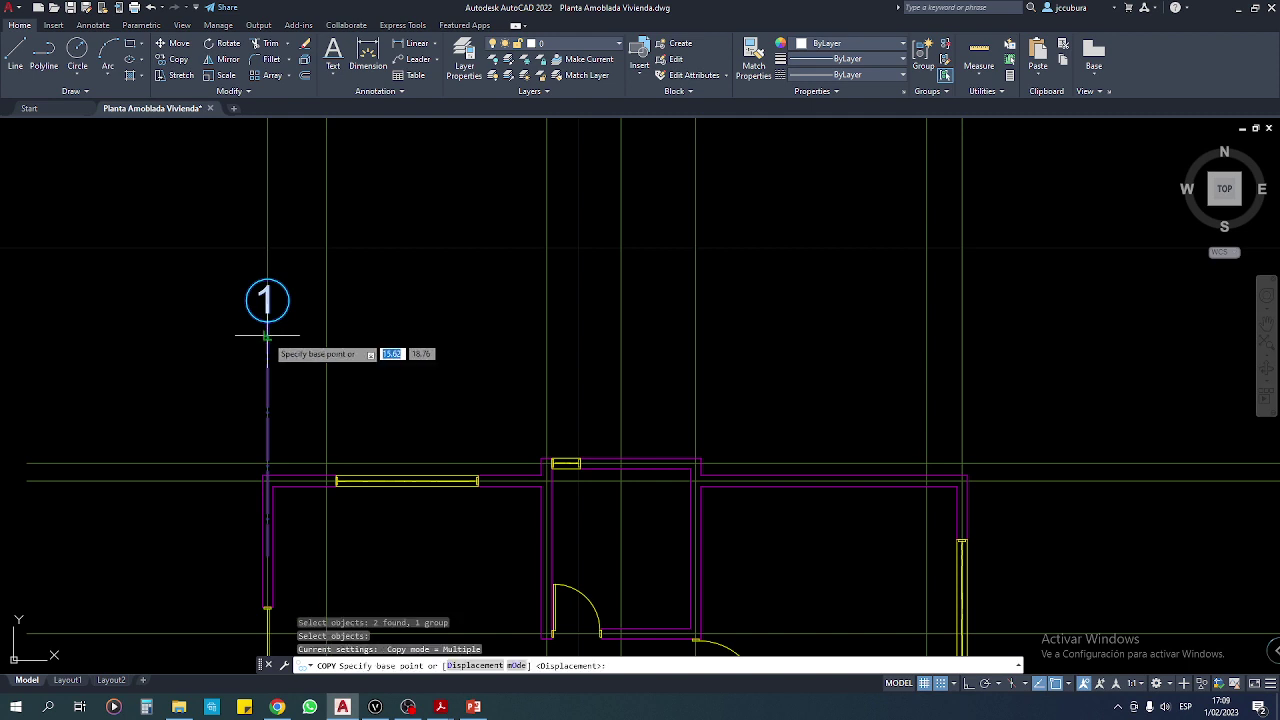
pyautogui.scroll(2, 266, 336)
pyautogui.moveTo(266, 336); pyautogui.dragTo(243, 336, button='middle')
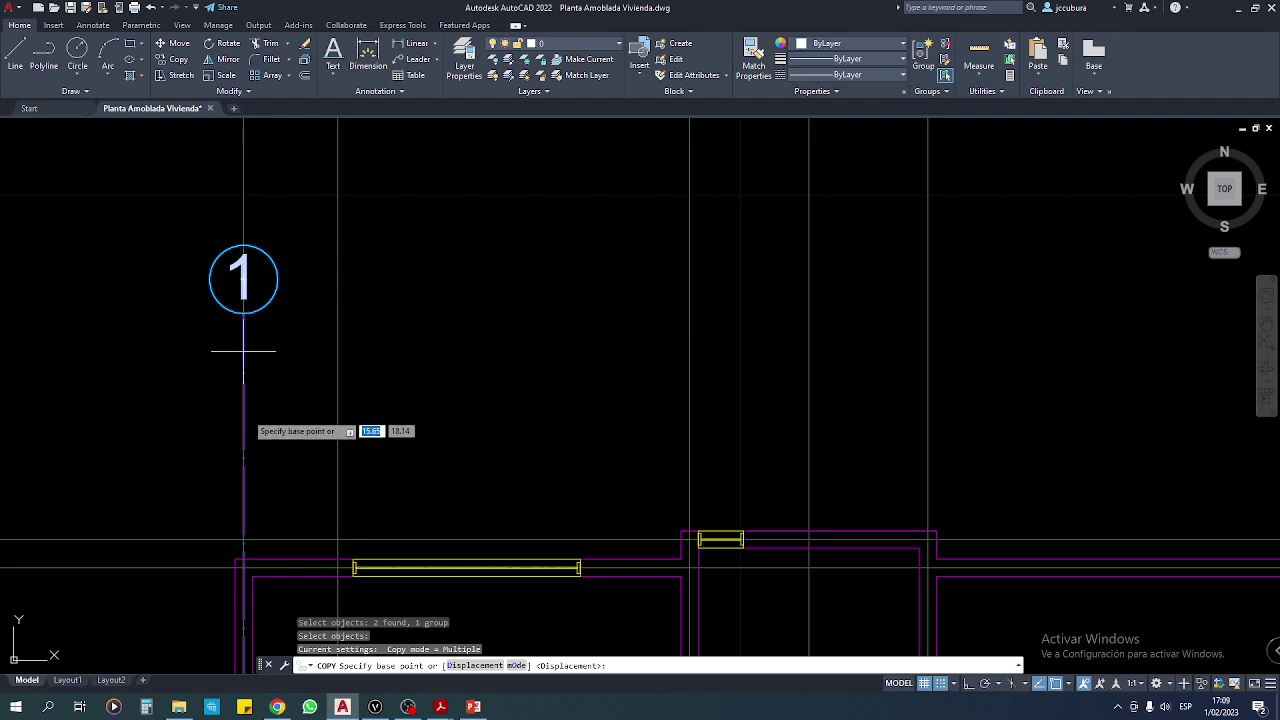
pyautogui.click(243, 411)
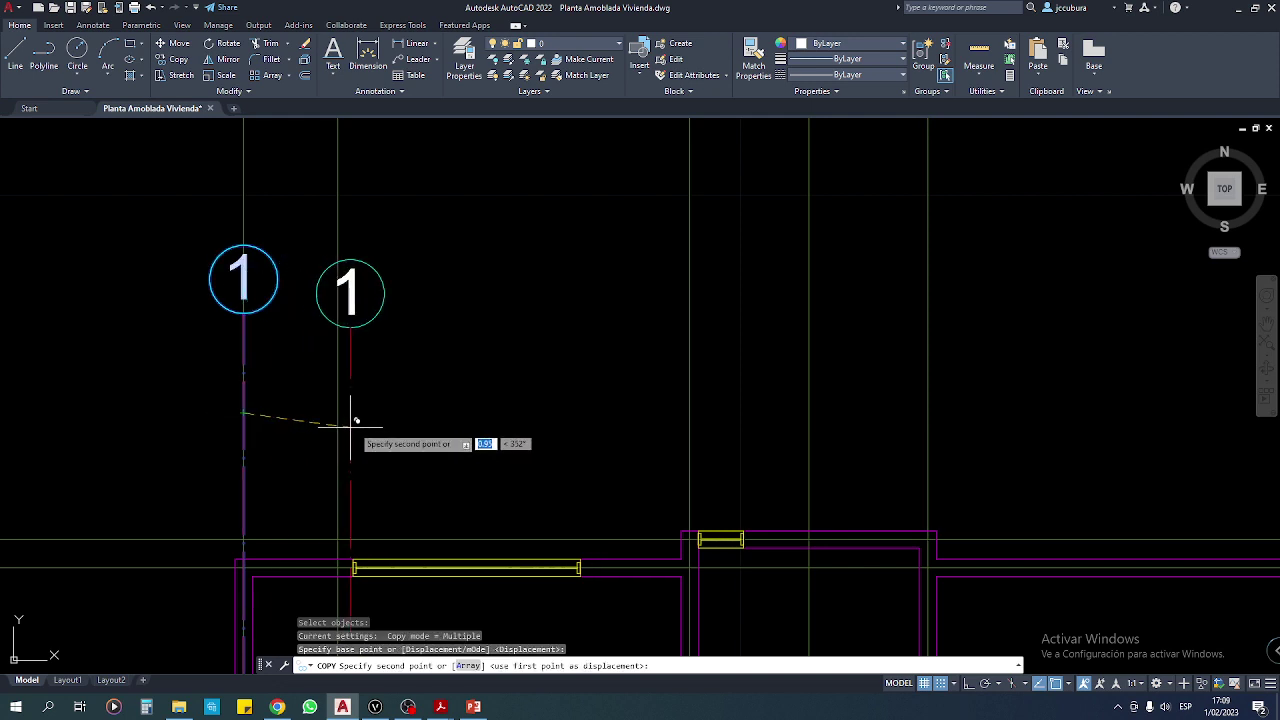
pyautogui.click(970, 687)
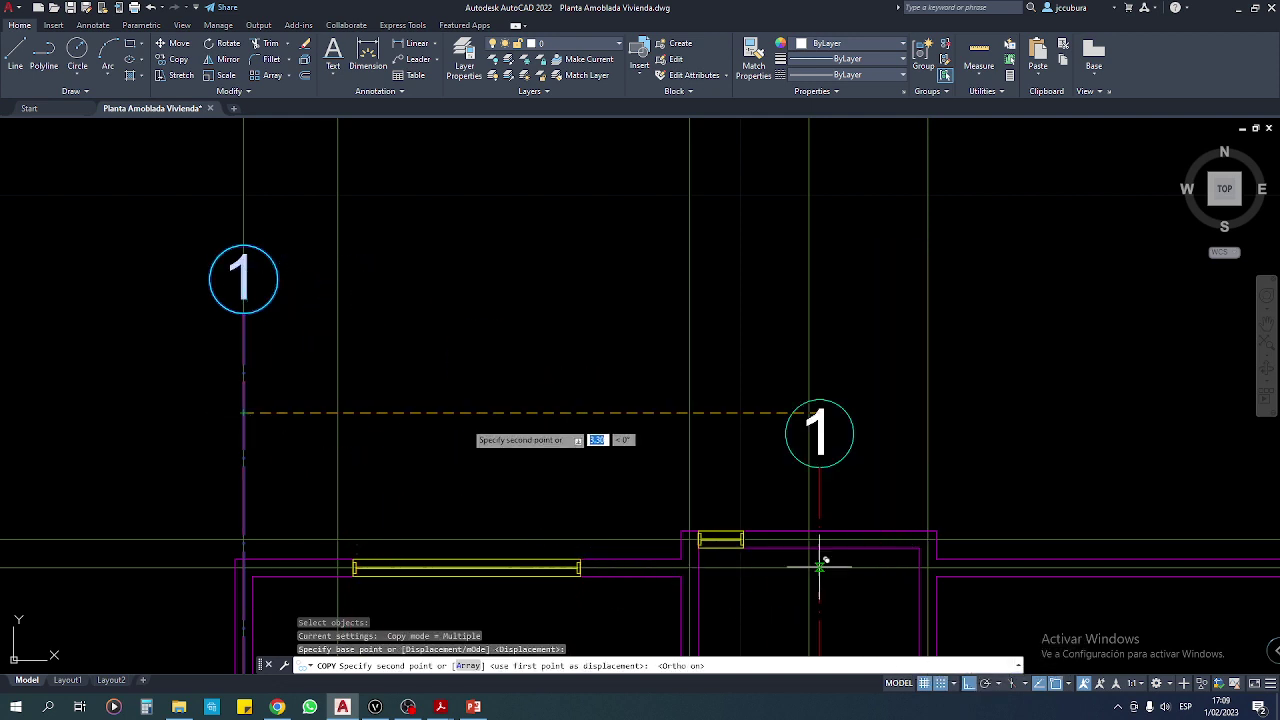
# Place bubble copies on the six remaining vertical grid lines along the top.
pyautogui.click(340, 410)
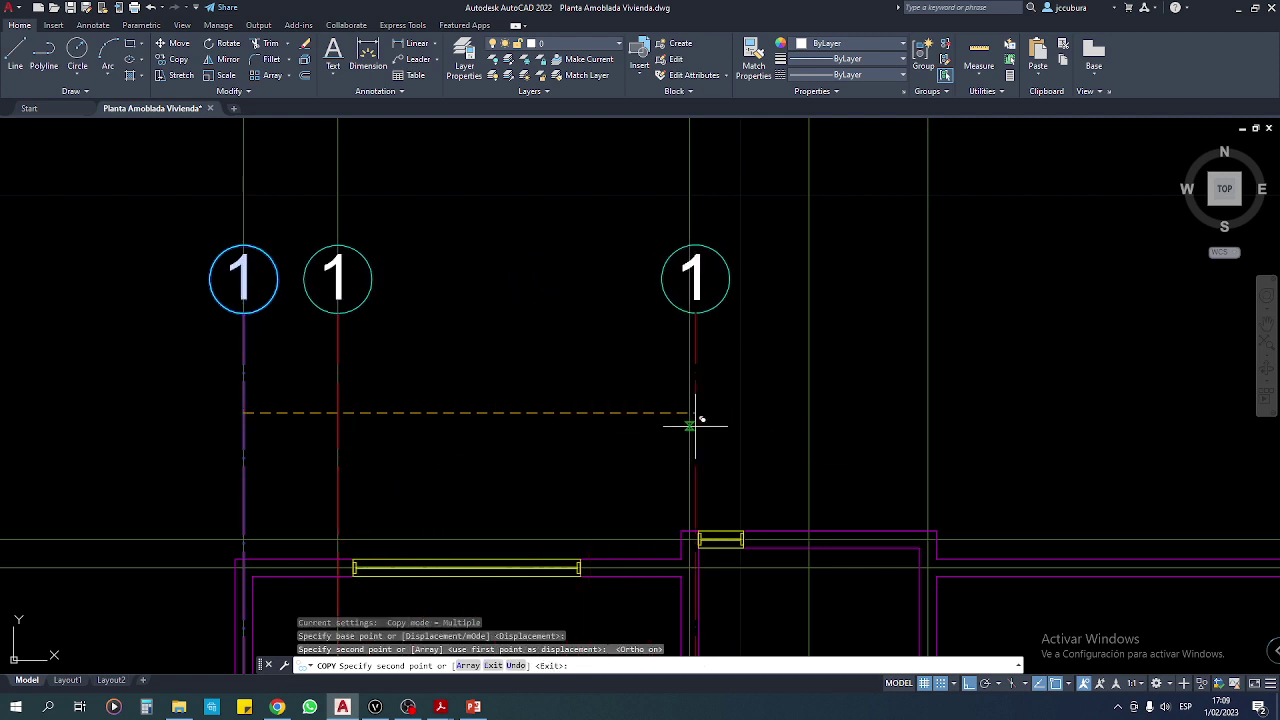
pyautogui.click(689, 414)
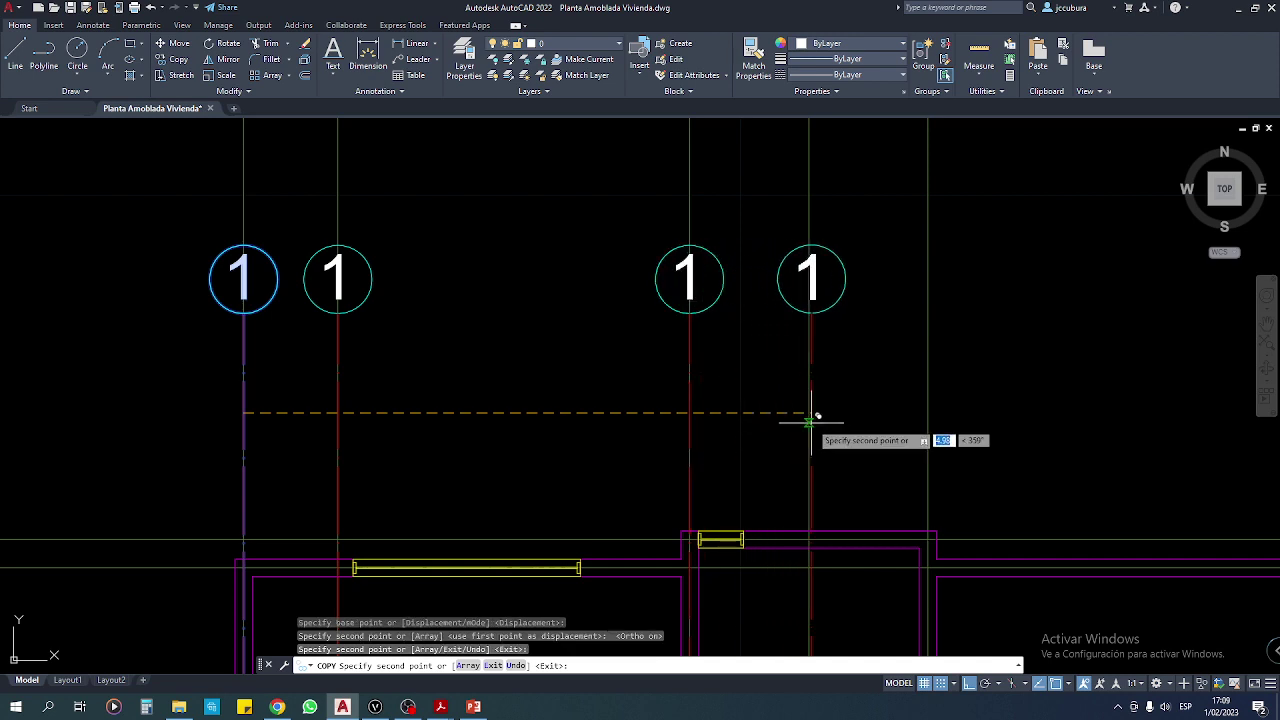
pyautogui.click(808, 414)
pyautogui.moveTo(806, 432); pyautogui.dragTo(375, 412, button='middle')
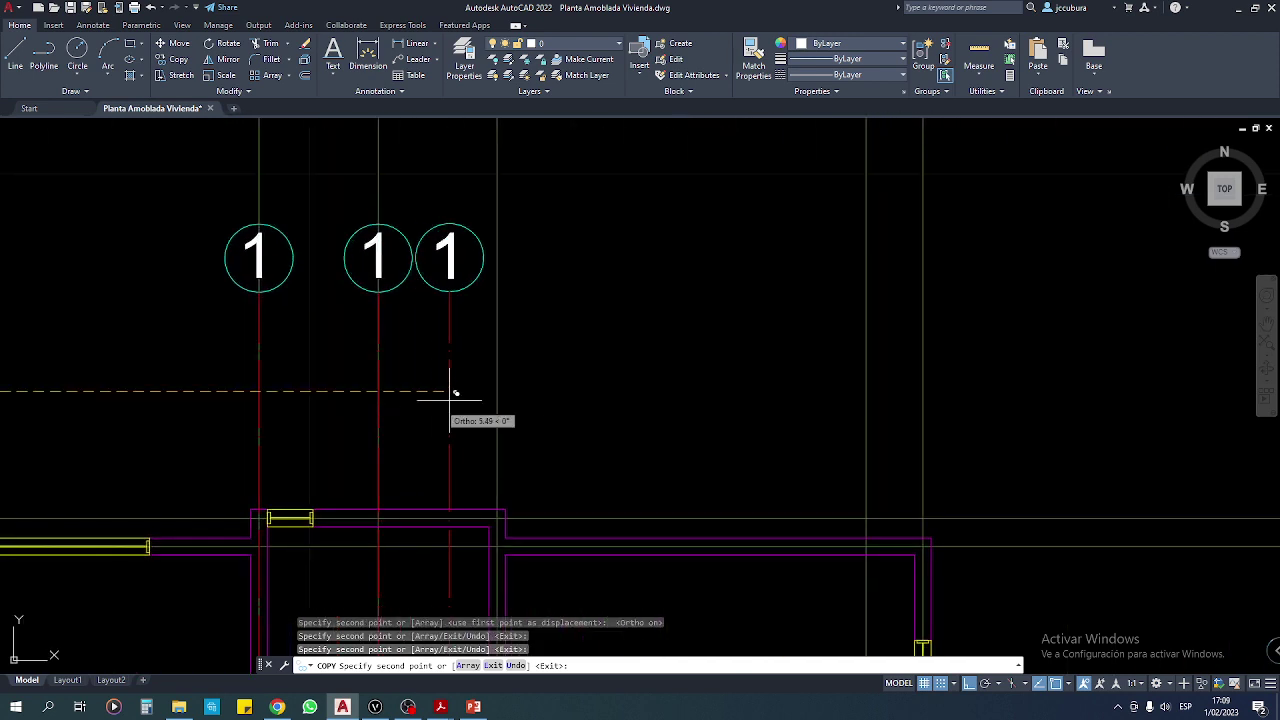
pyautogui.click(497, 391)
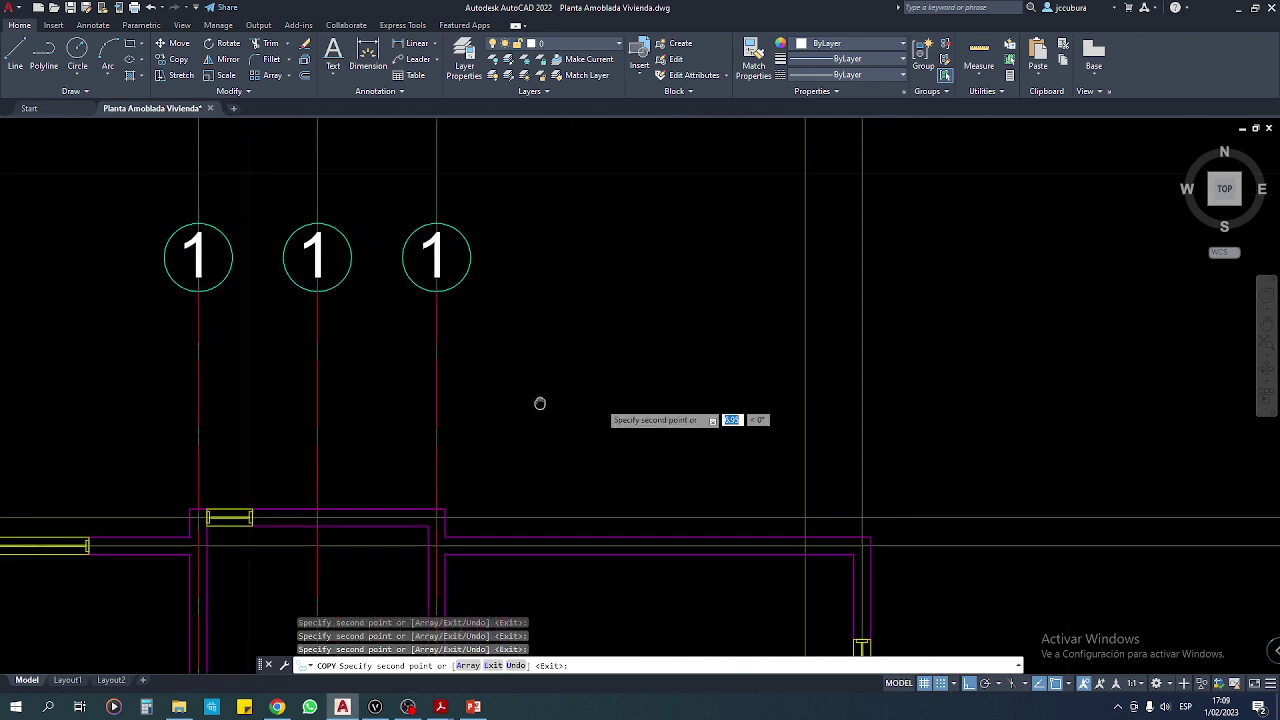
pyautogui.moveTo(537, 403); pyautogui.dragTo(283, 378, button='middle')
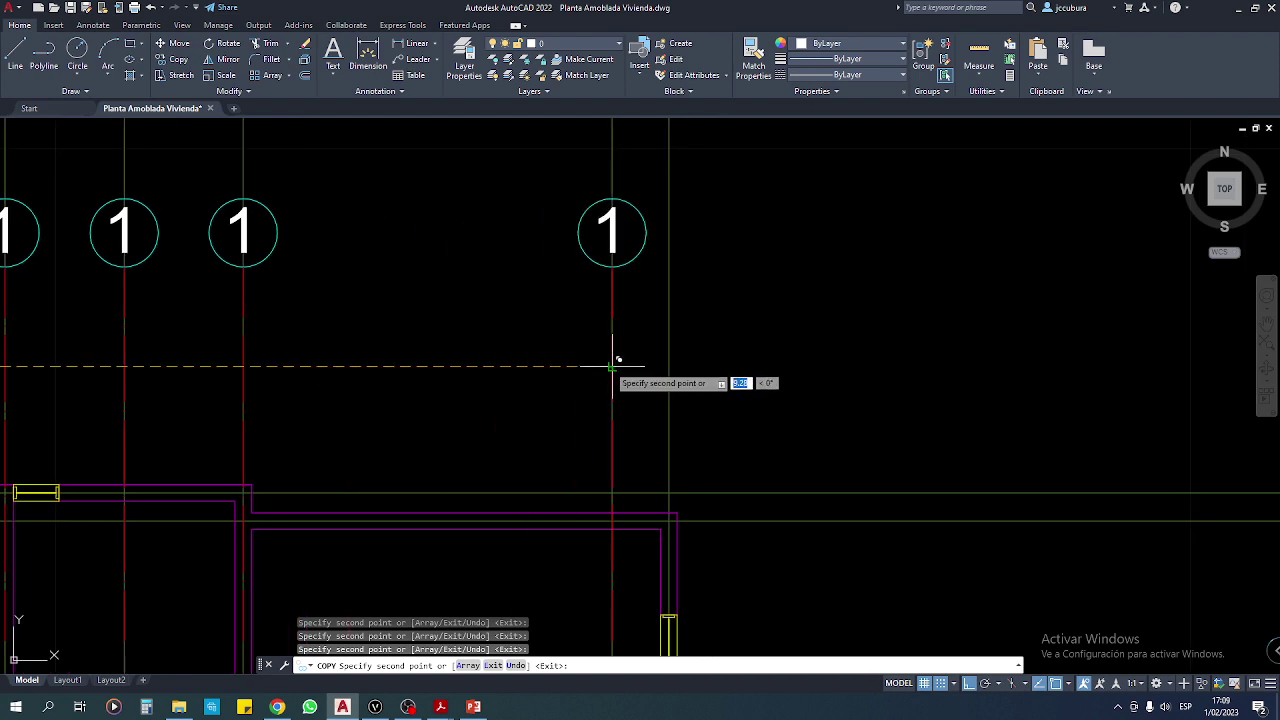
pyautogui.click(612, 366)
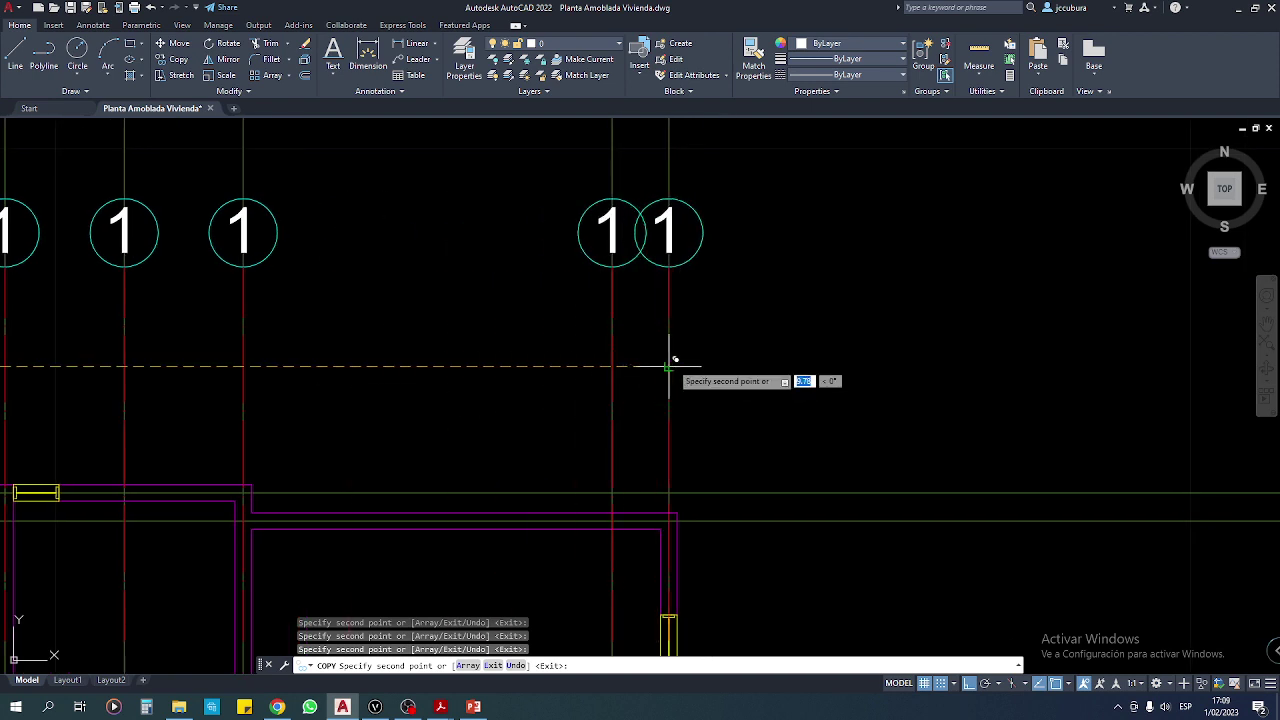
pyautogui.click(669, 366)
pyautogui.press('Return')
pyautogui.scroll(-4, 710, 408)
pyautogui.moveTo(717, 408); pyautogui.dragTo(729, 383, button='middle')
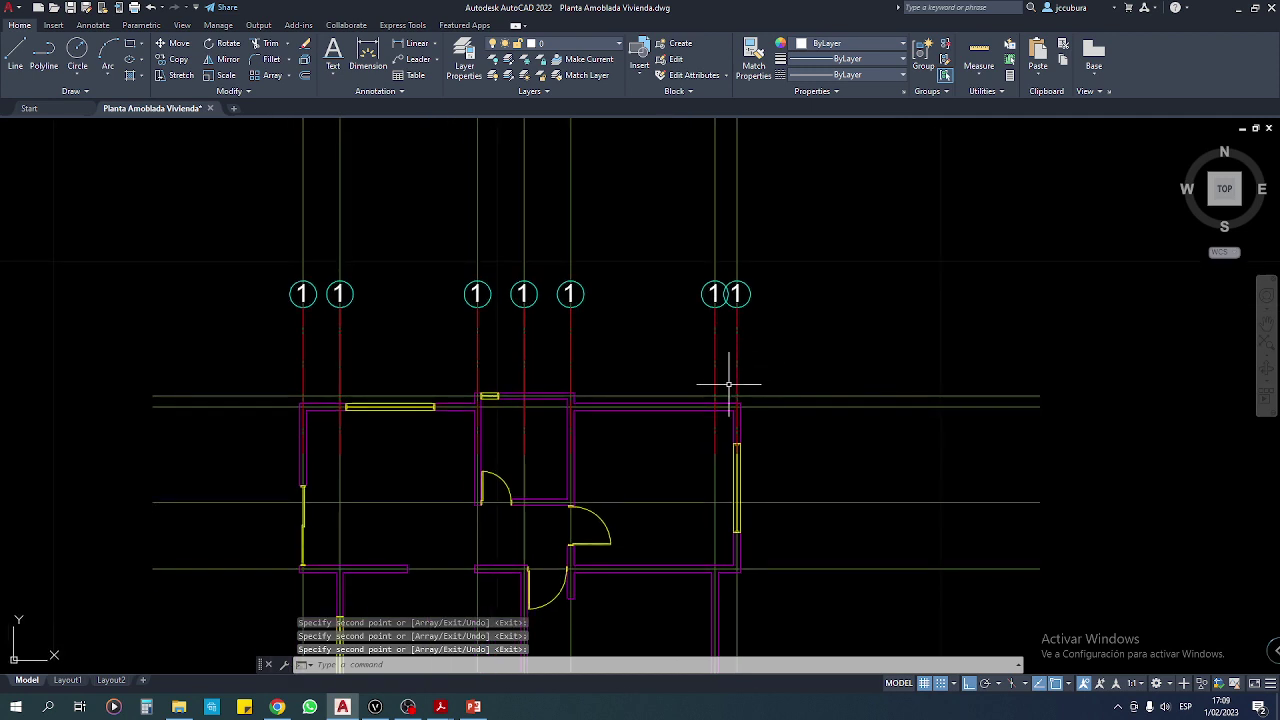
# Move the rightmost axis bubble upward so it clears the neighbouring bubble.
pyautogui.scroll(3, 743, 380)
pyautogui.scroll(2, 674, 320)
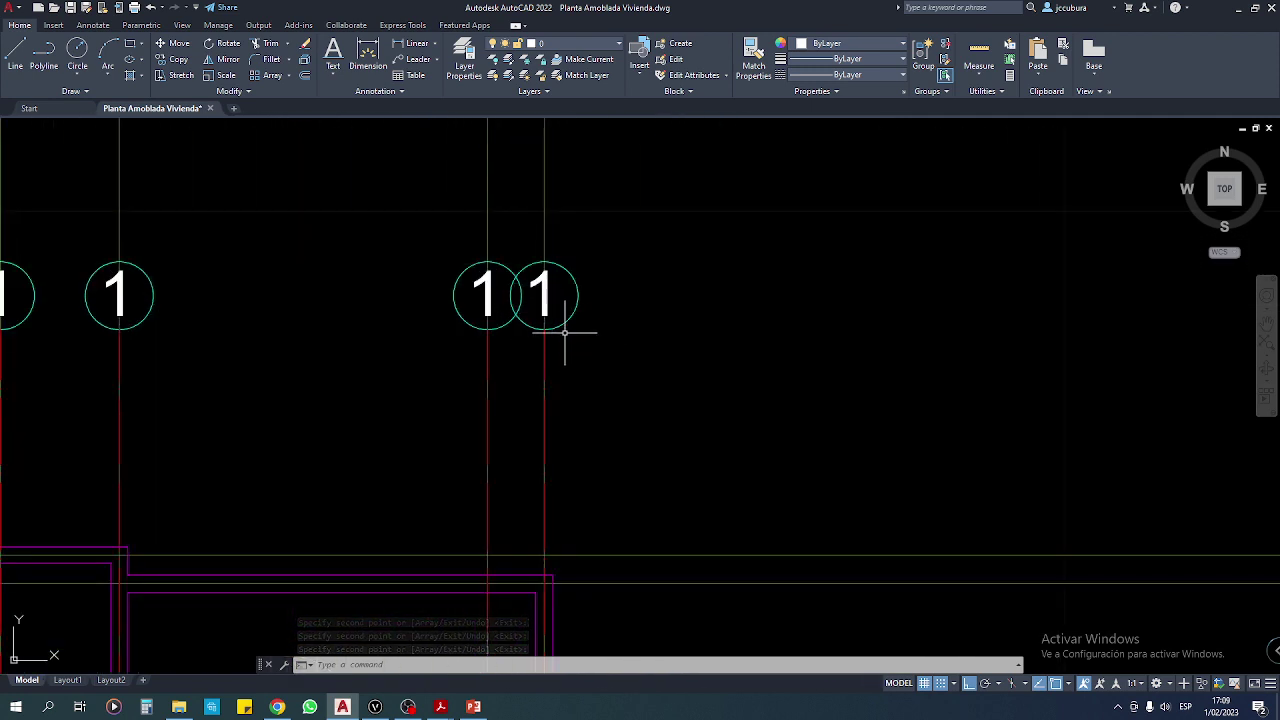
pyautogui.click(175, 43)
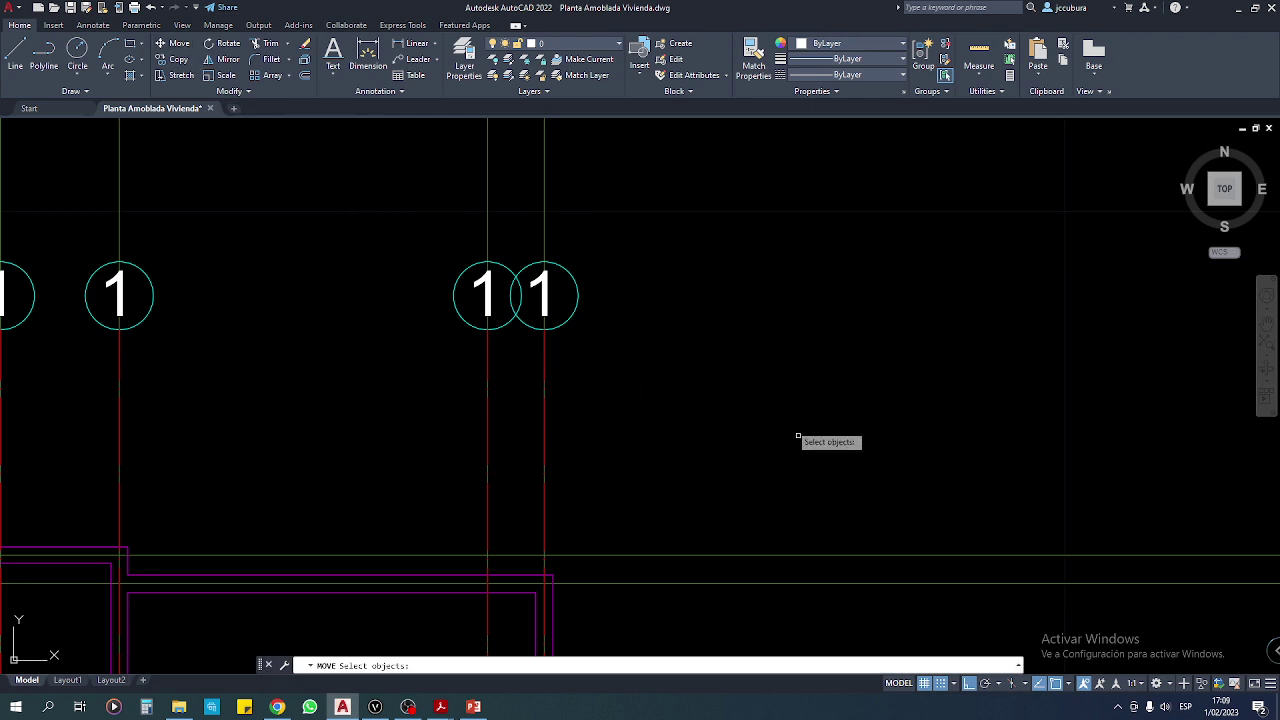
pyautogui.click(574, 352)
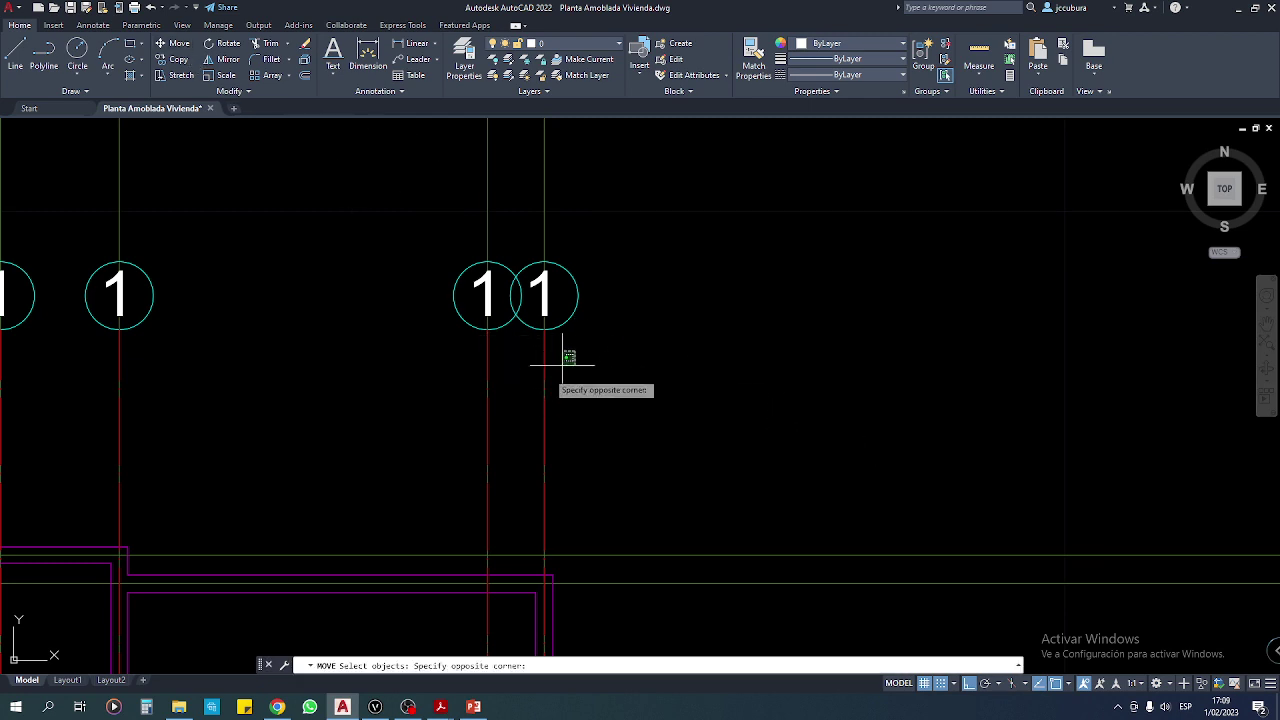
pyautogui.click(525, 378)
pyautogui.press('Return')
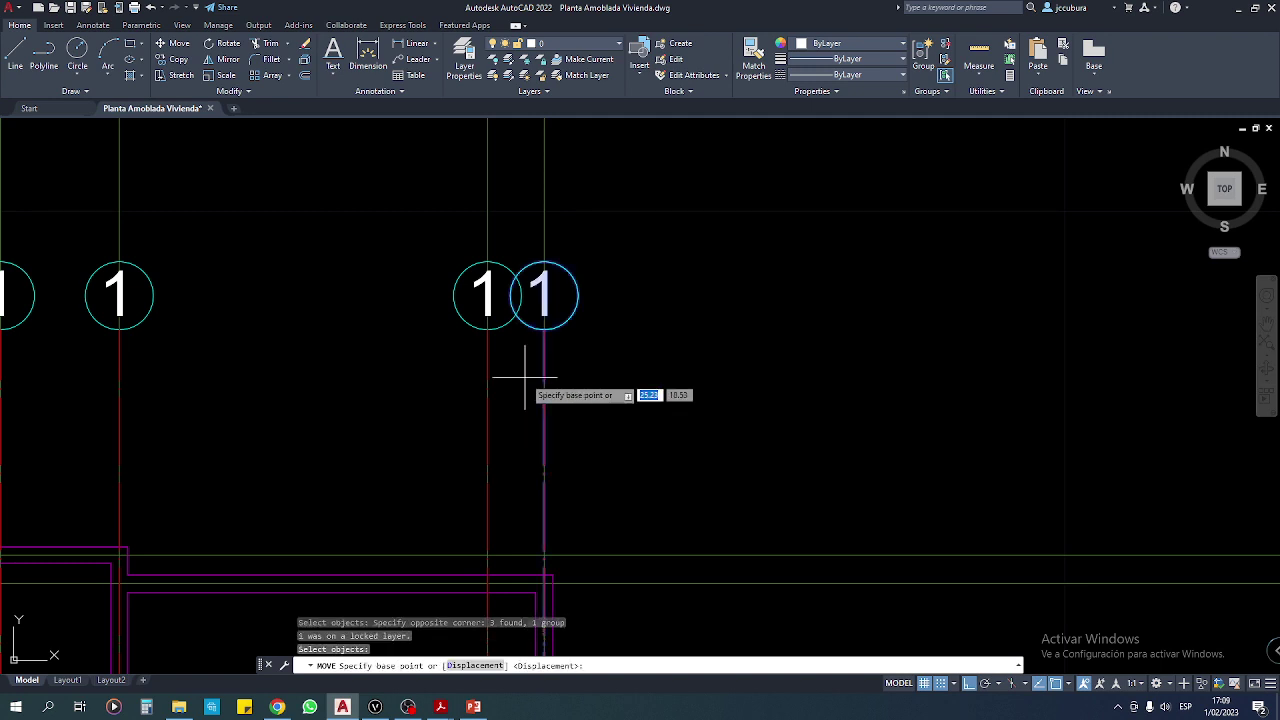
pyautogui.click(544, 329)
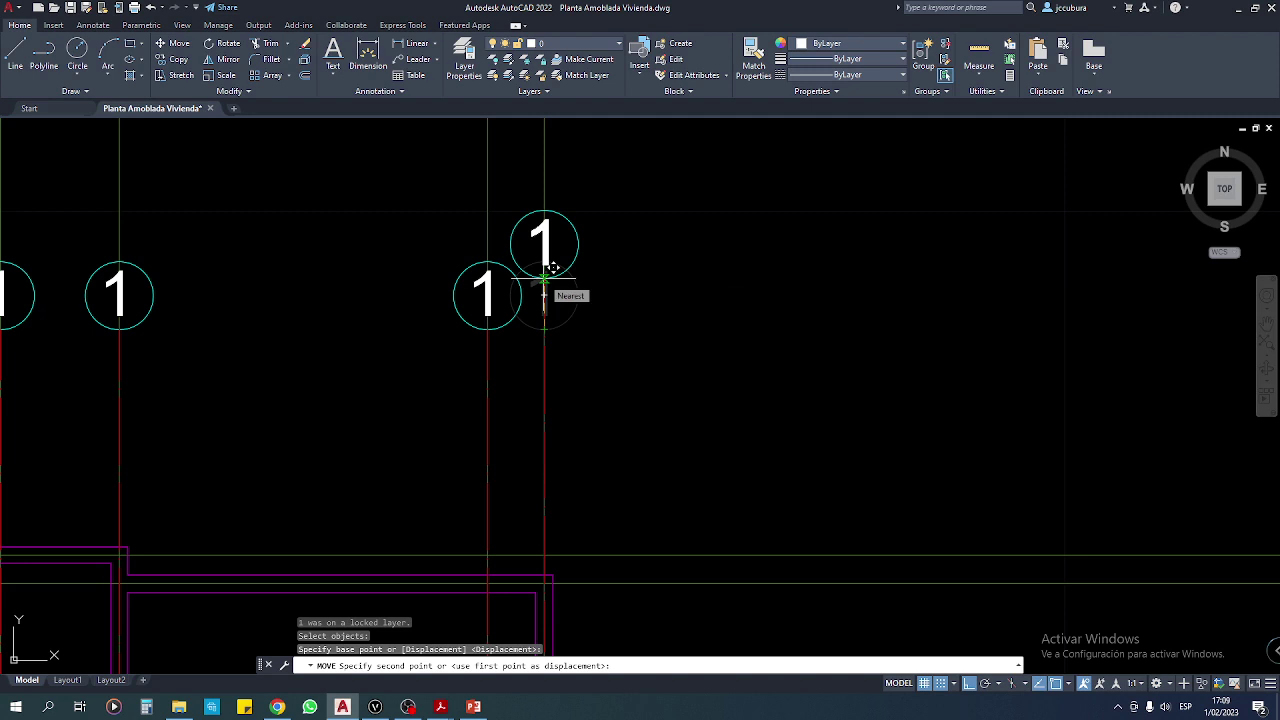
pyautogui.click(553, 268)
pyautogui.scroll(-3, 637, 443)
pyautogui.moveTo(663, 429); pyautogui.dragTo(744, 362, button='middle')
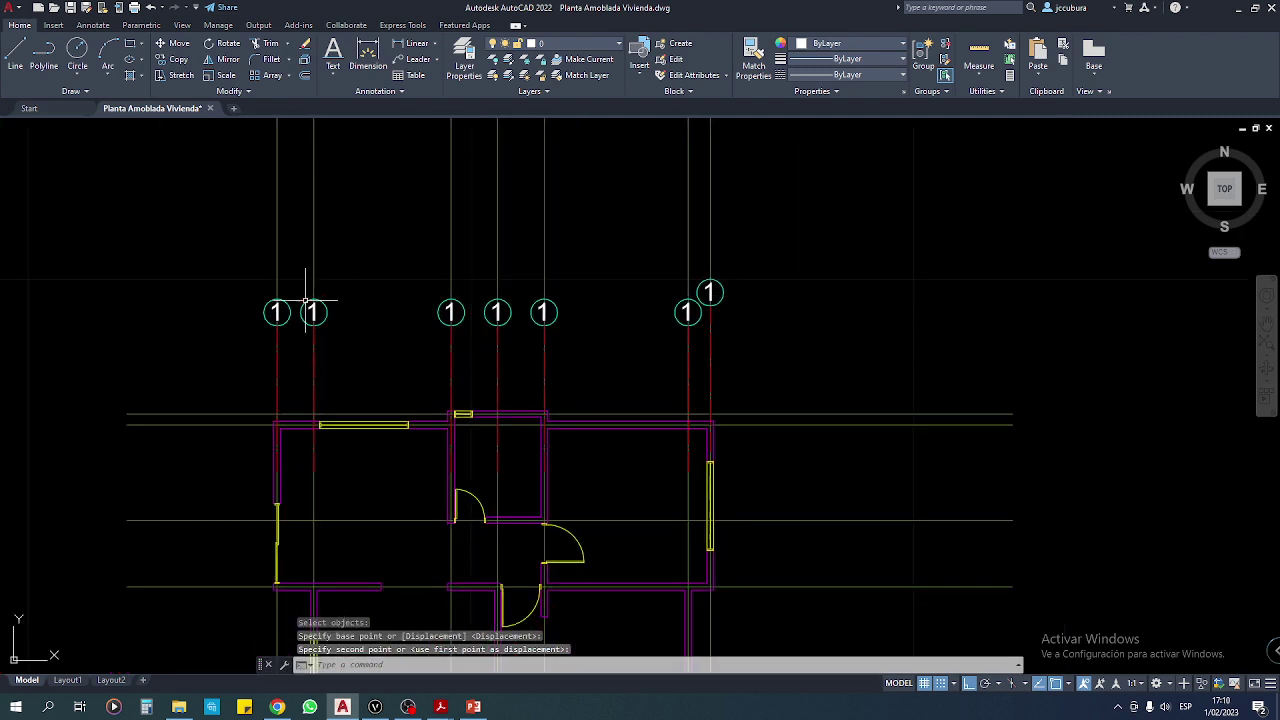
pyautogui.scroll(1, 306, 298)
pyautogui.scroll(1, 308, 302)
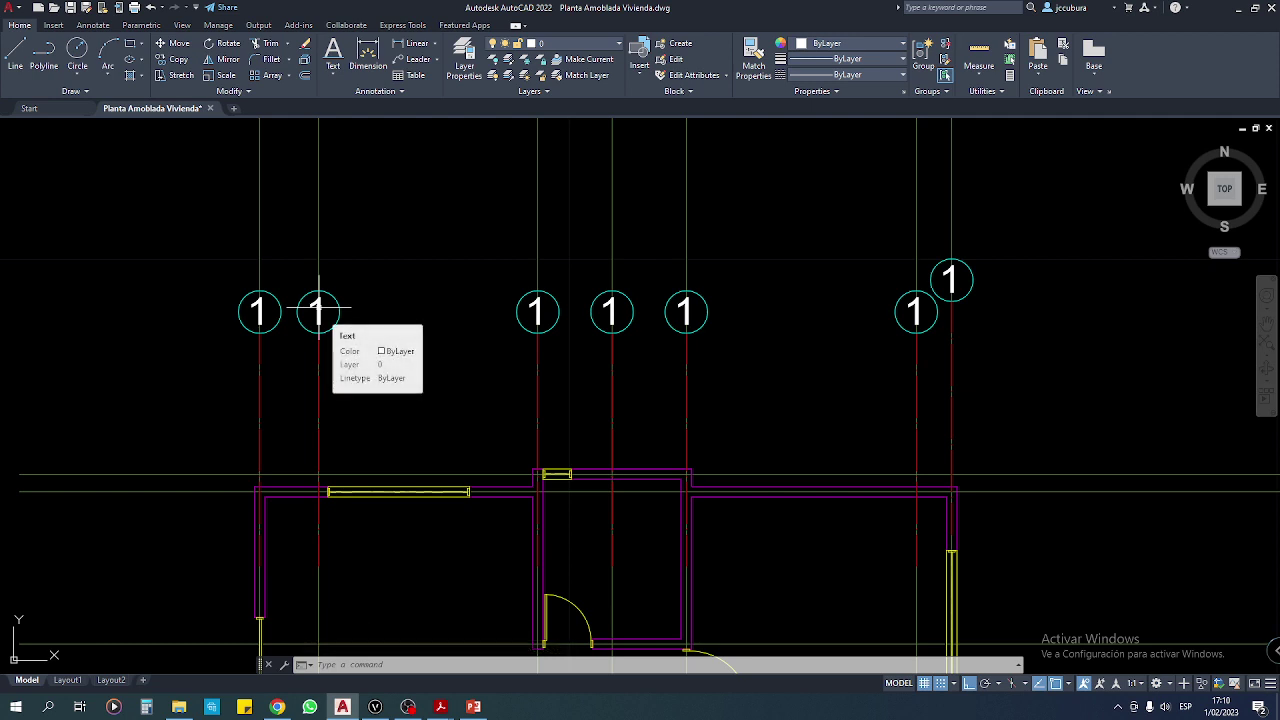
# Change the second bubble's text contents to 2 through Quick Properties.
pyautogui.click(318, 310)
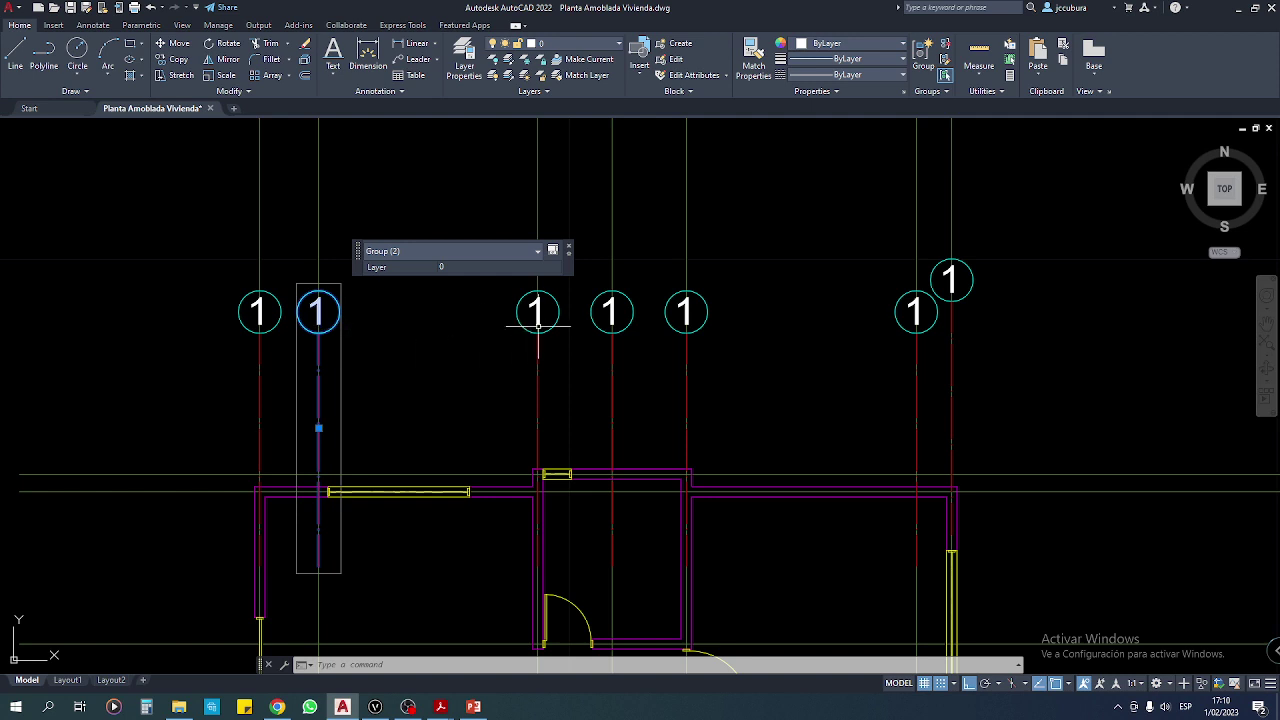
pyautogui.click(538, 252)
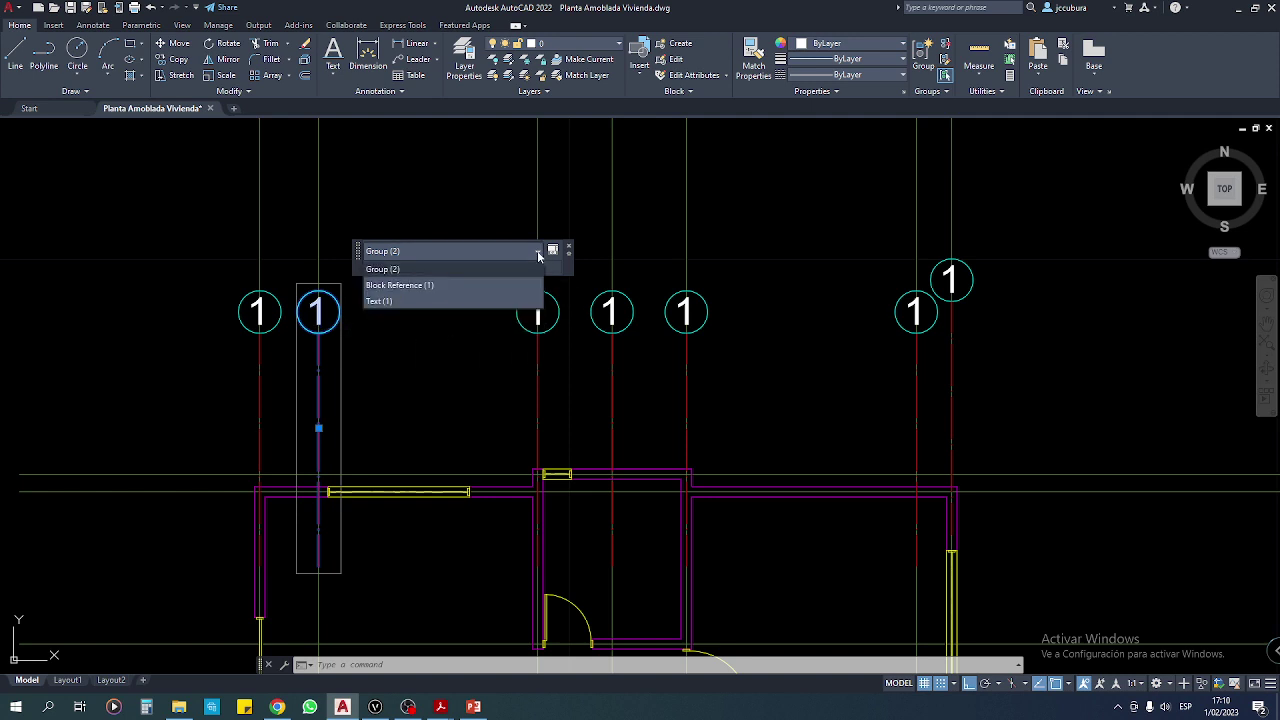
pyautogui.click(380, 301)
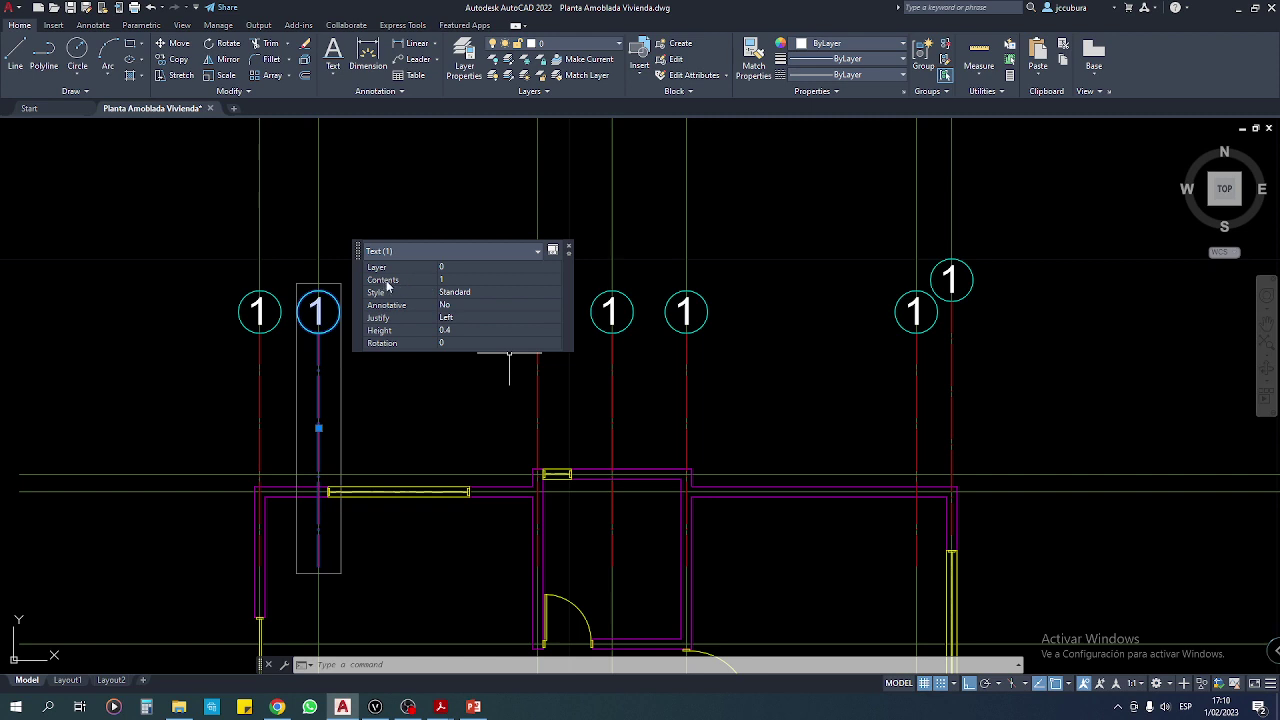
pyautogui.click(451, 281)
pyautogui.write('2')
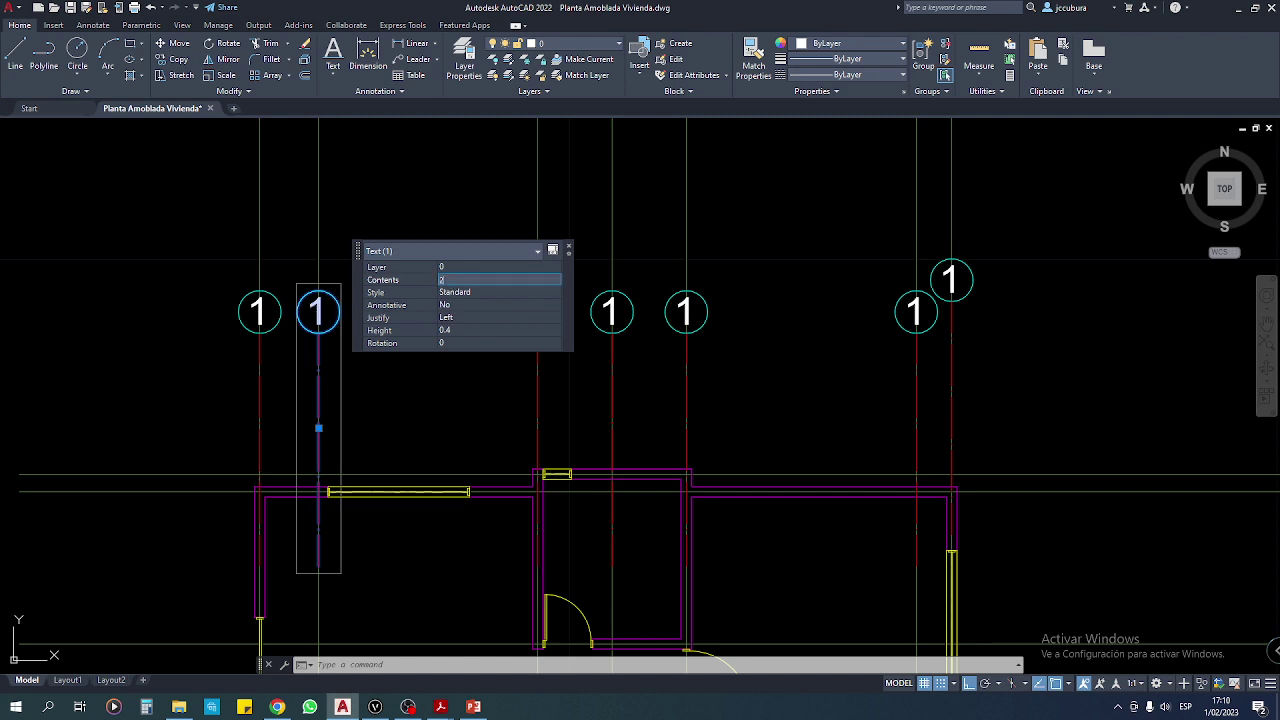
pyautogui.press('Return')
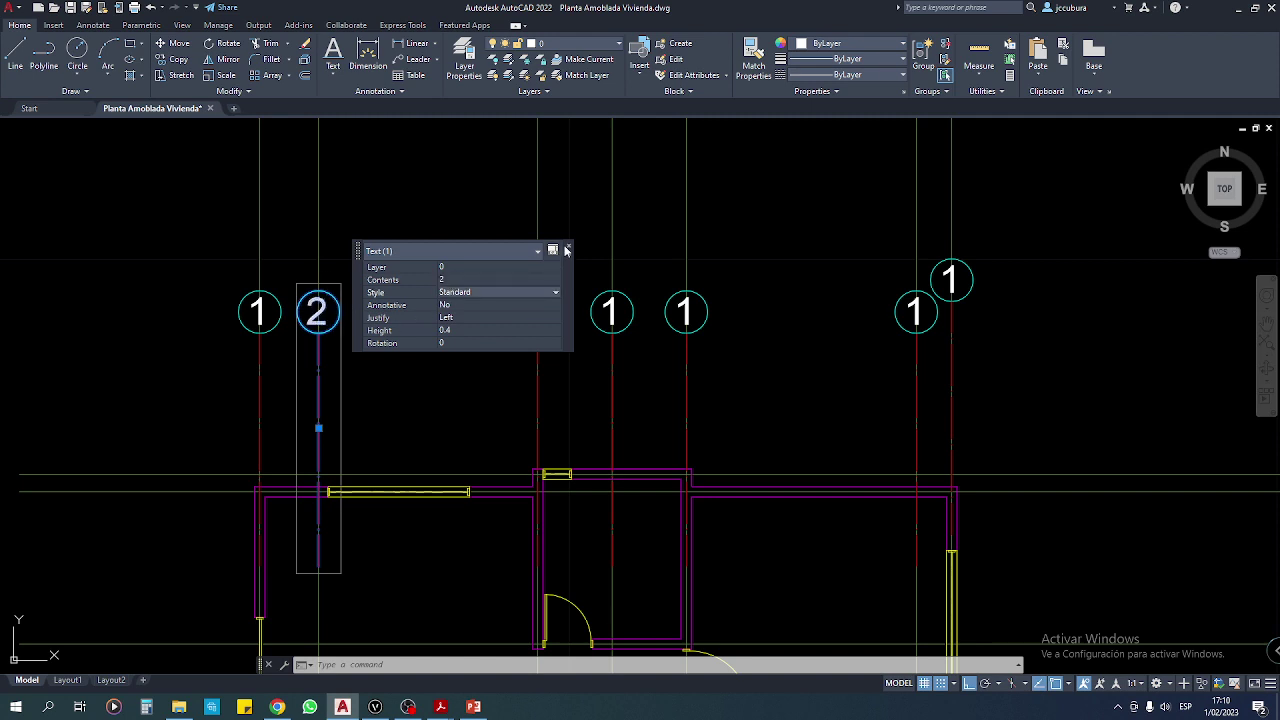
pyautogui.click(571, 250)
# Add the third bubble to the selection and view the text properties of both.
pyautogui.moveTo(561, 335); pyautogui.dragTo(520, 322, button='middle')
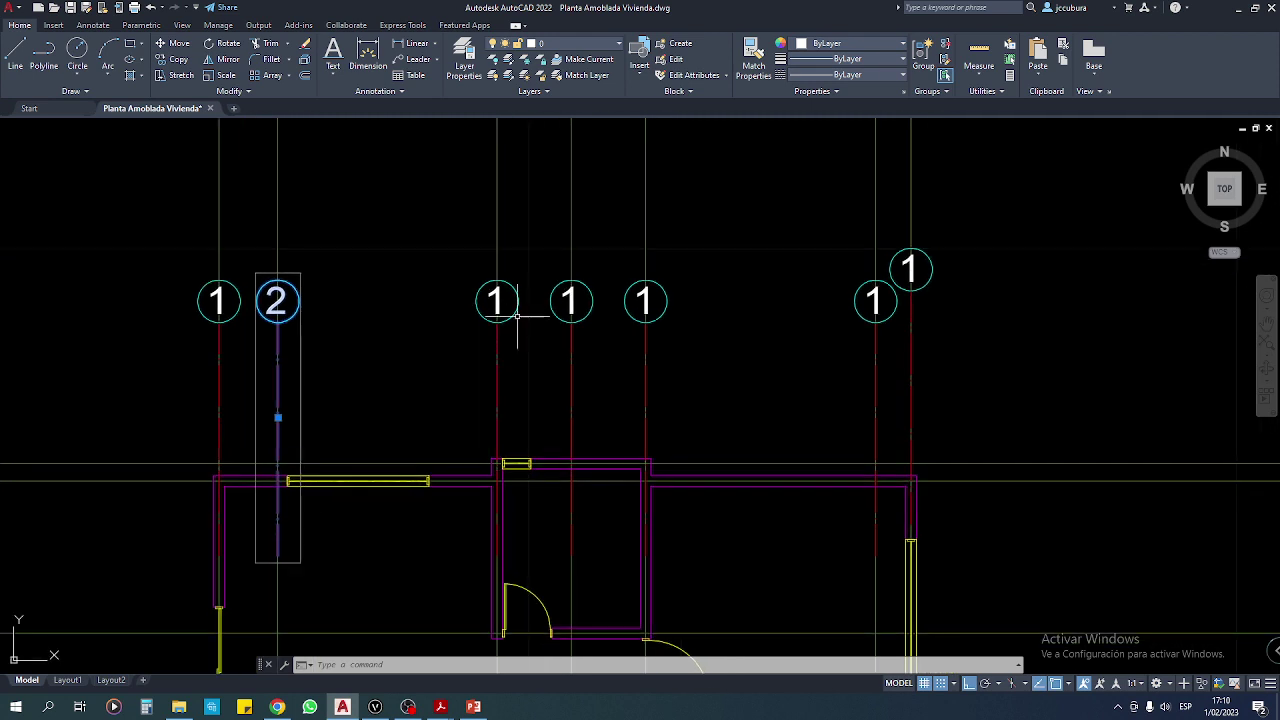
pyautogui.click(497, 297)
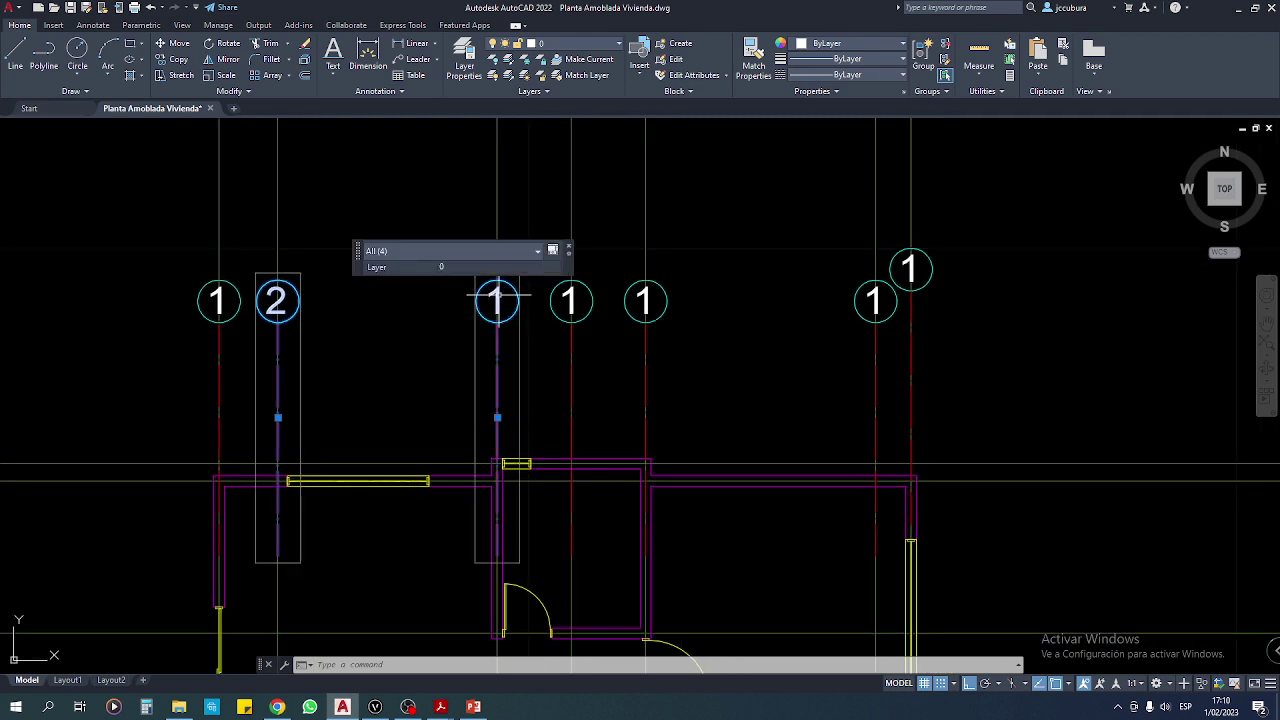
pyautogui.click(462, 249)
pyautogui.click(413, 298)
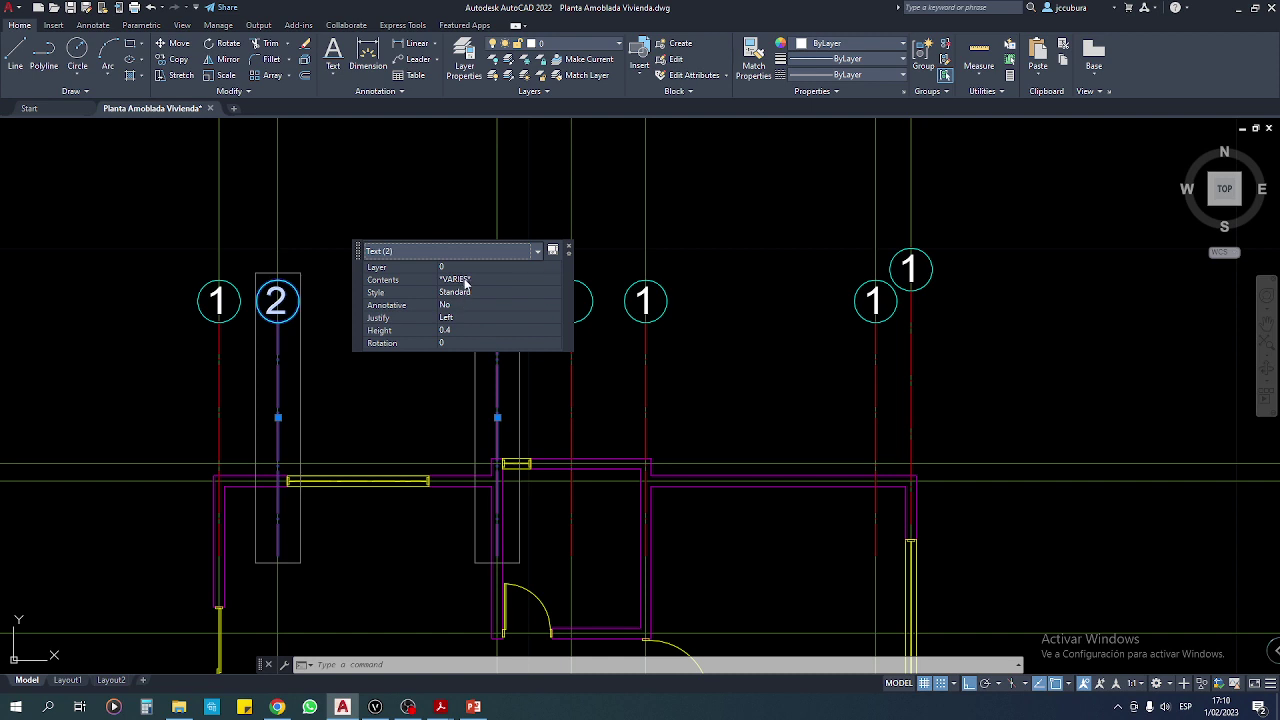
pyautogui.click(571, 250)
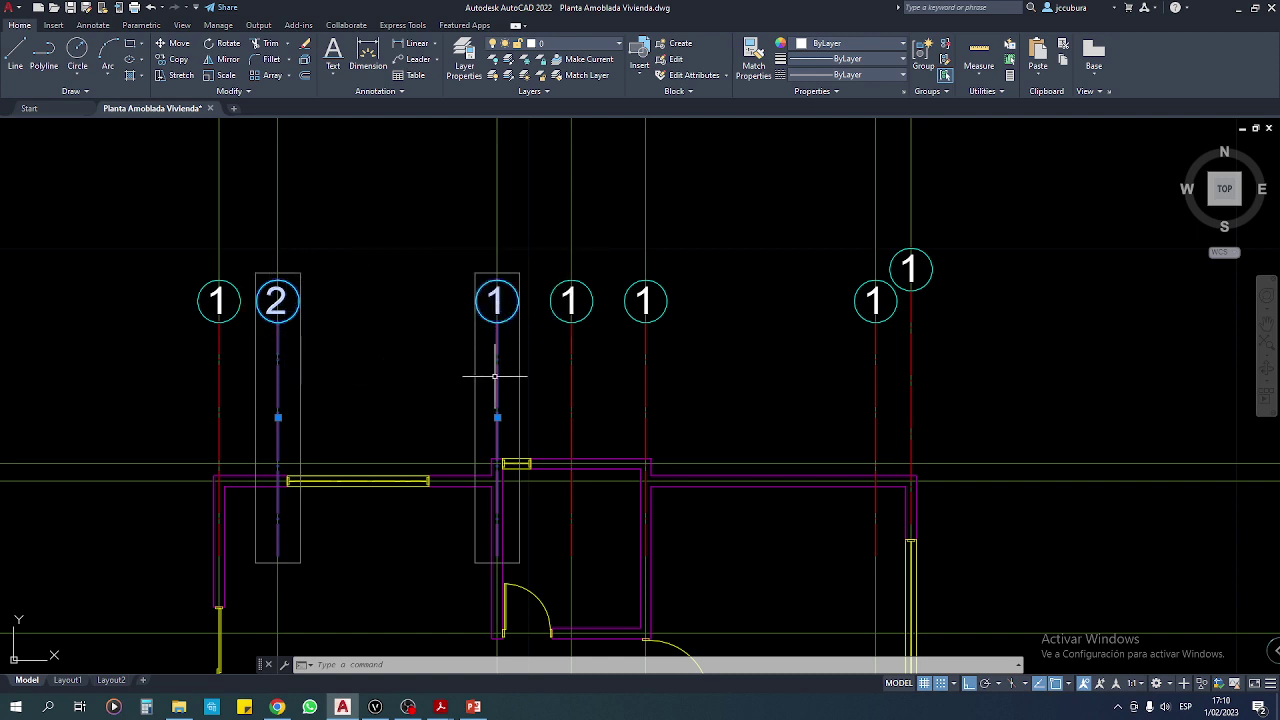
pyautogui.press('Escape')
pyautogui.press('Escape')
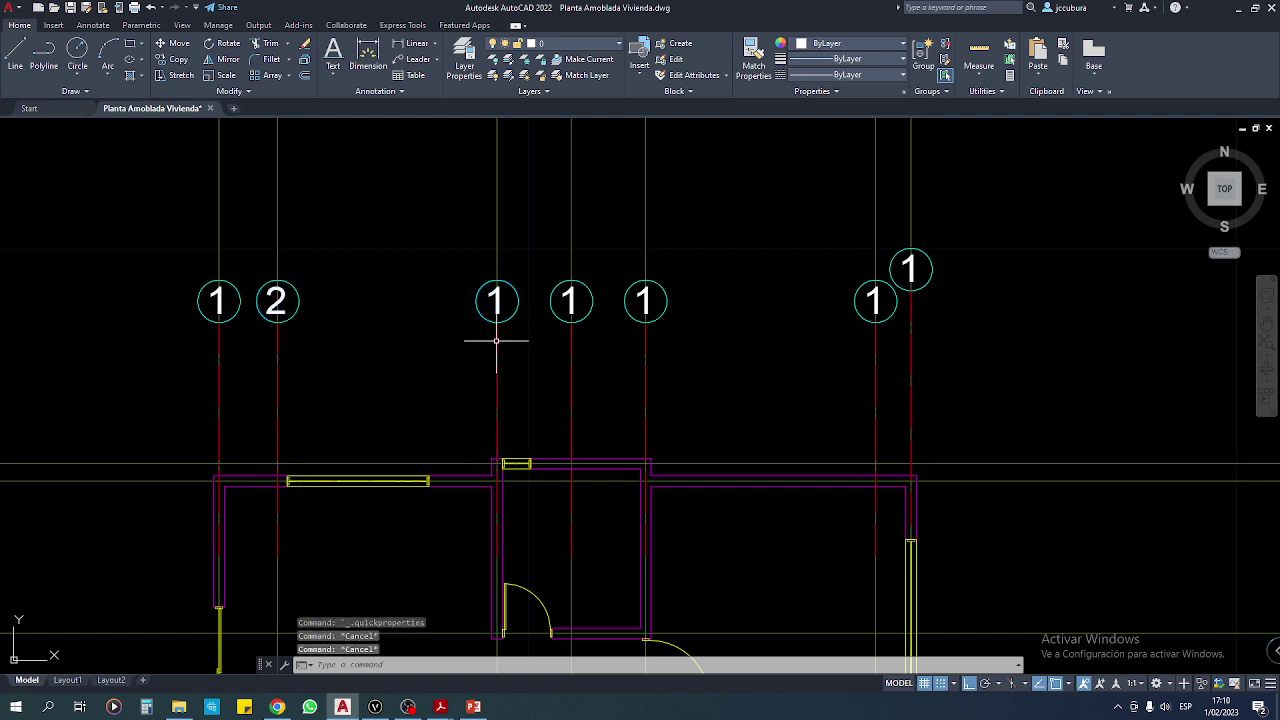
# Change the third top bubble's text contents from 1 to 3.
pyautogui.click(497, 347)
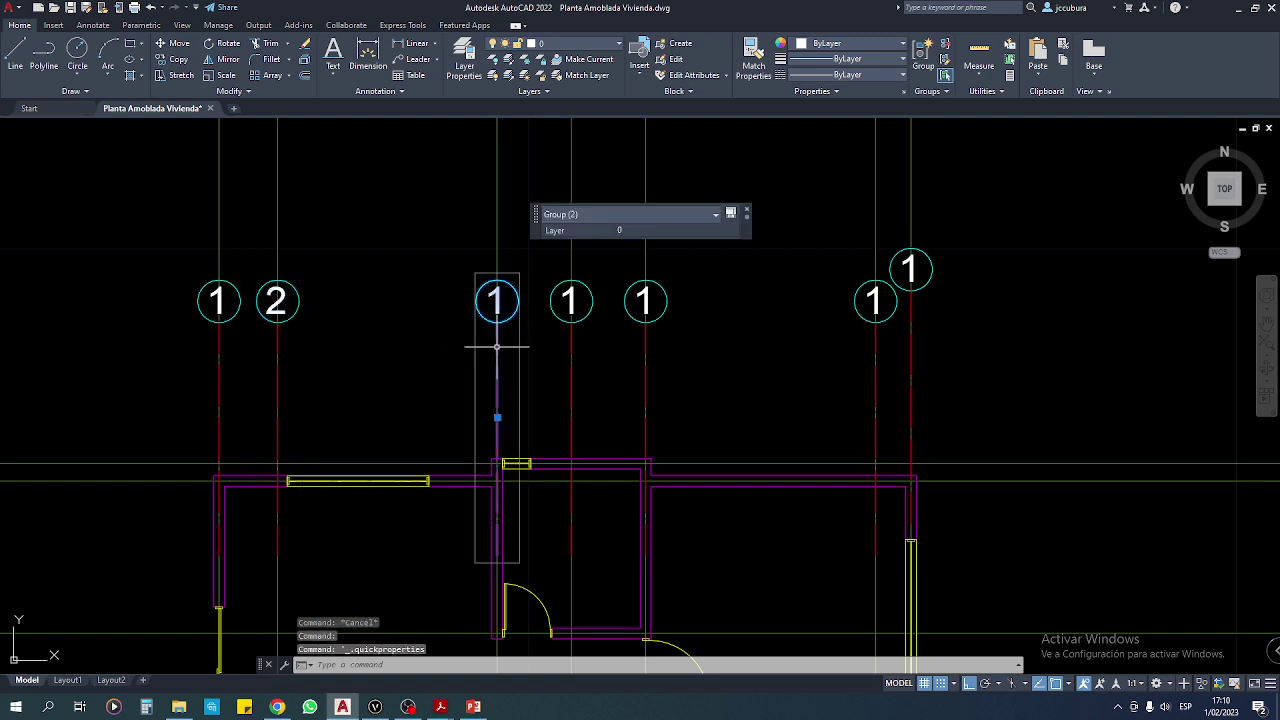
pyautogui.click(600, 216)
pyautogui.click(578, 258)
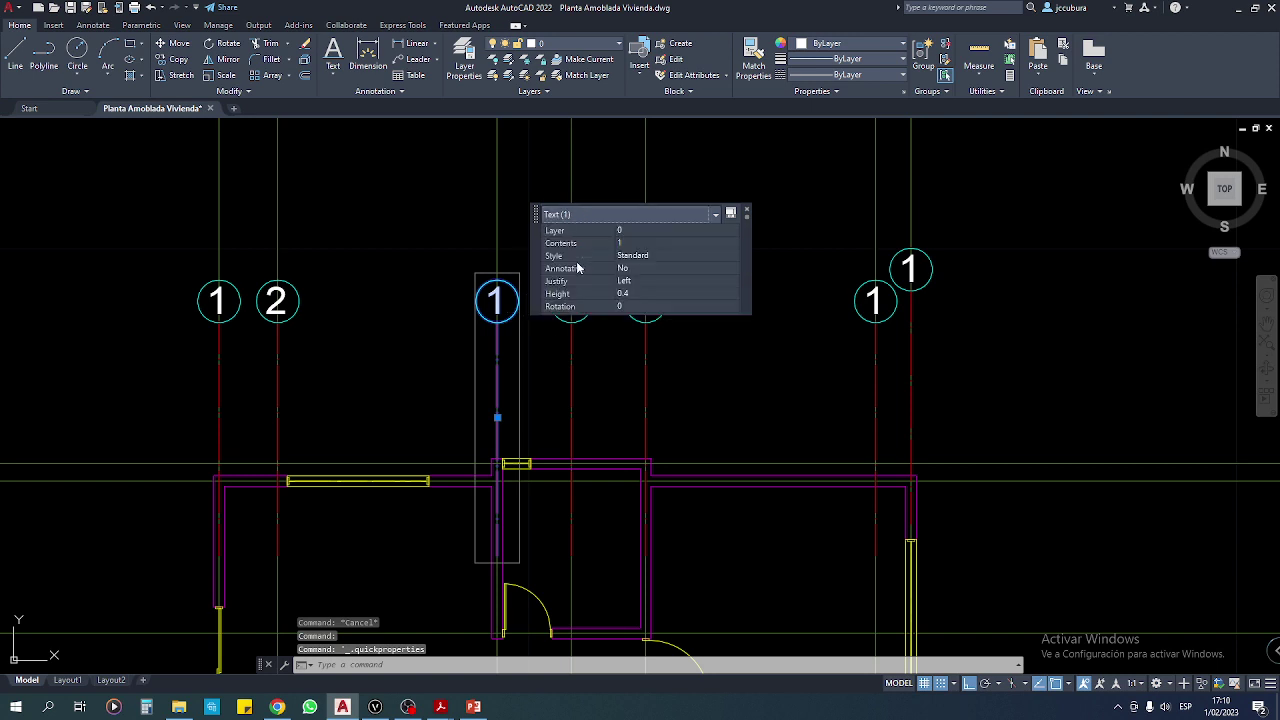
pyautogui.click(577, 243)
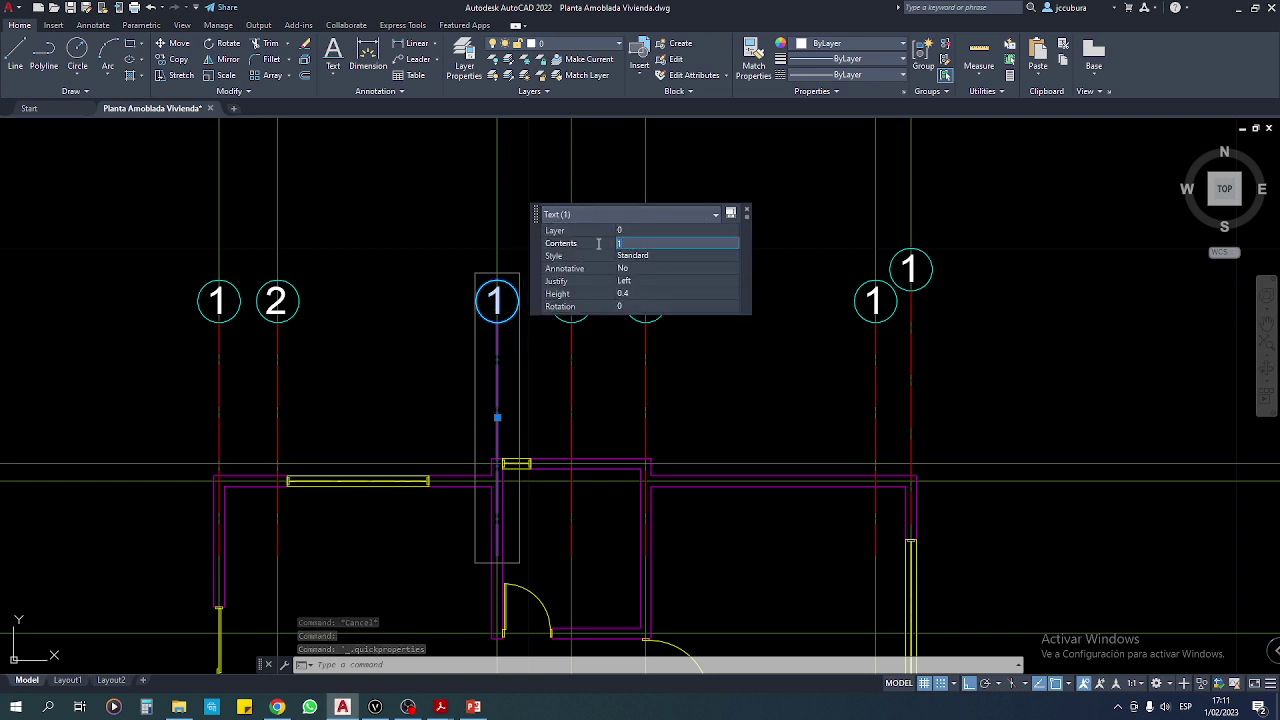
pyautogui.write('3')
pyautogui.press('Return')
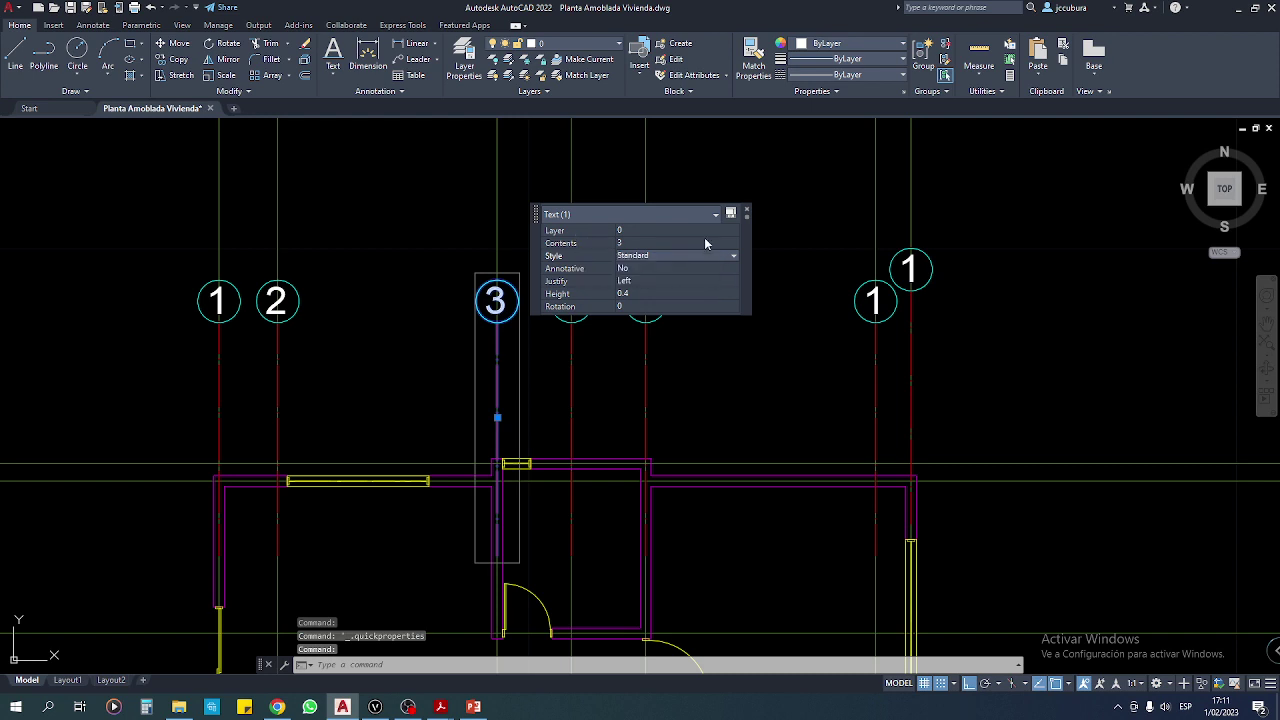
pyautogui.click(744, 214)
pyautogui.moveTo(690, 286); pyautogui.dragTo(586, 286, button='middle')
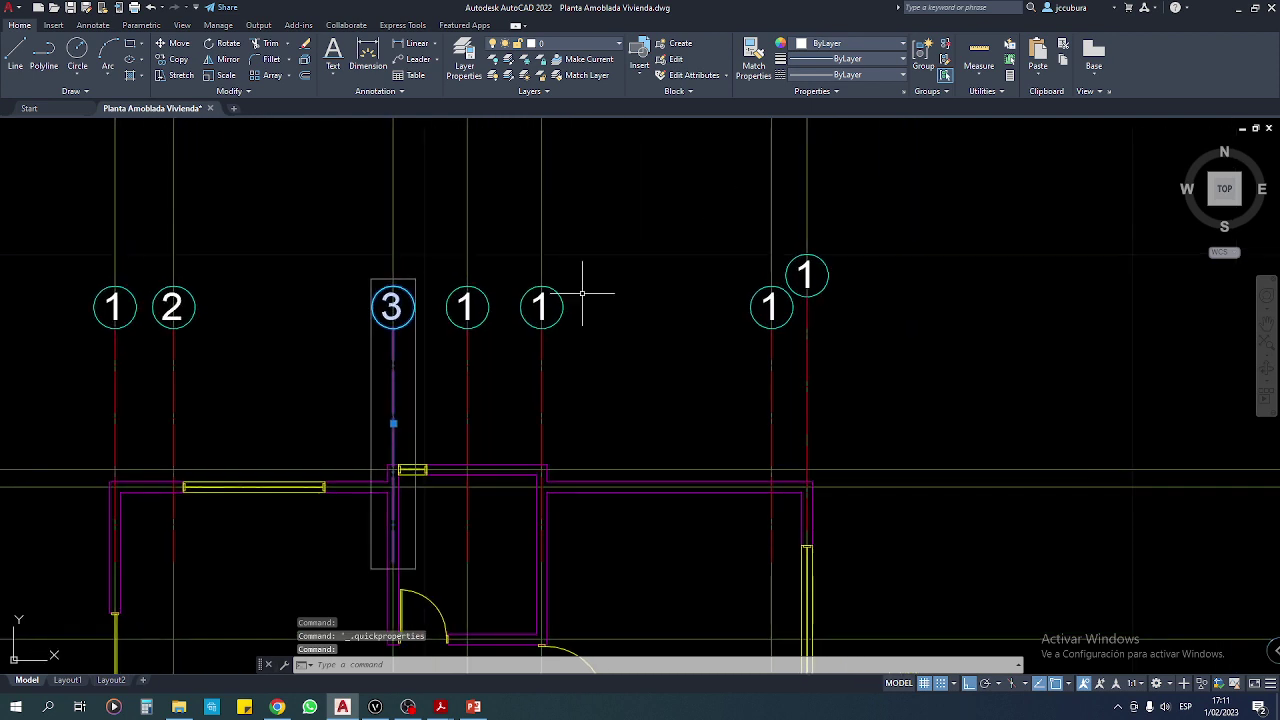
pyautogui.press('Escape')
pyautogui.press('Escape')
pyautogui.press('Escape')
# Renumber the fourth top bubble to 4 through its text Contents.
pyautogui.click(464, 303)
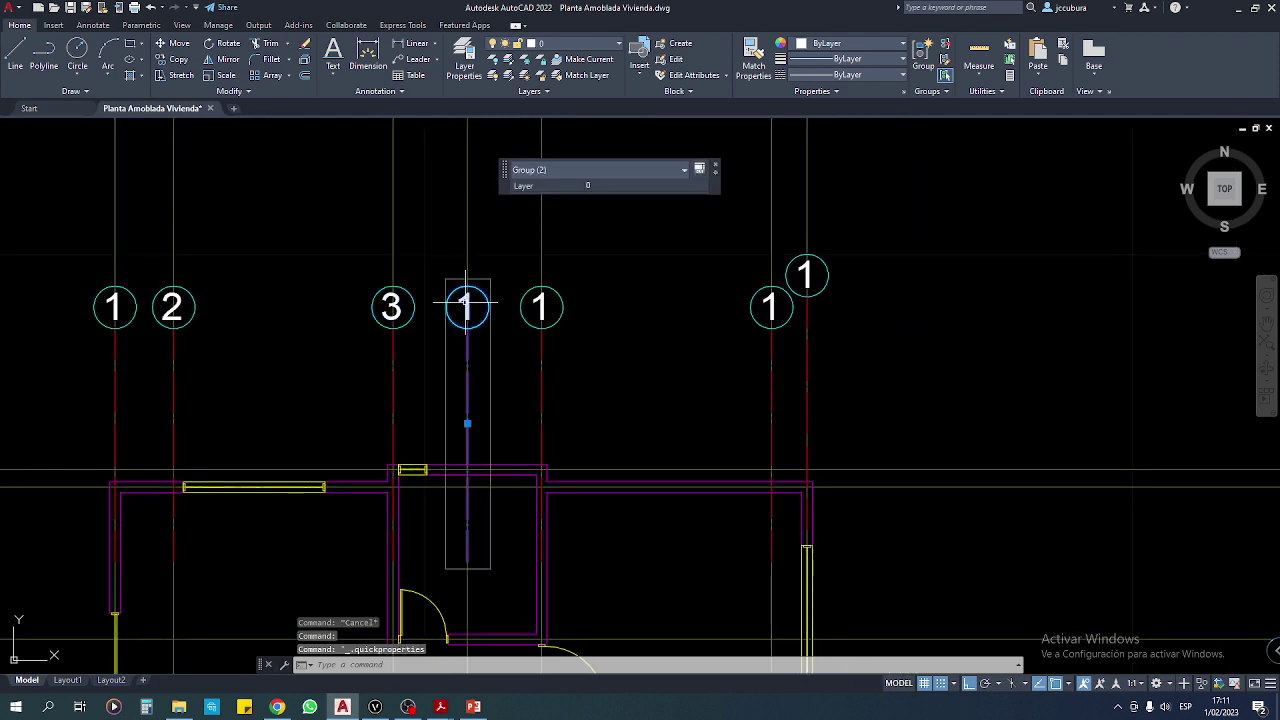
pyautogui.click(581, 168)
pyautogui.click(557, 205)
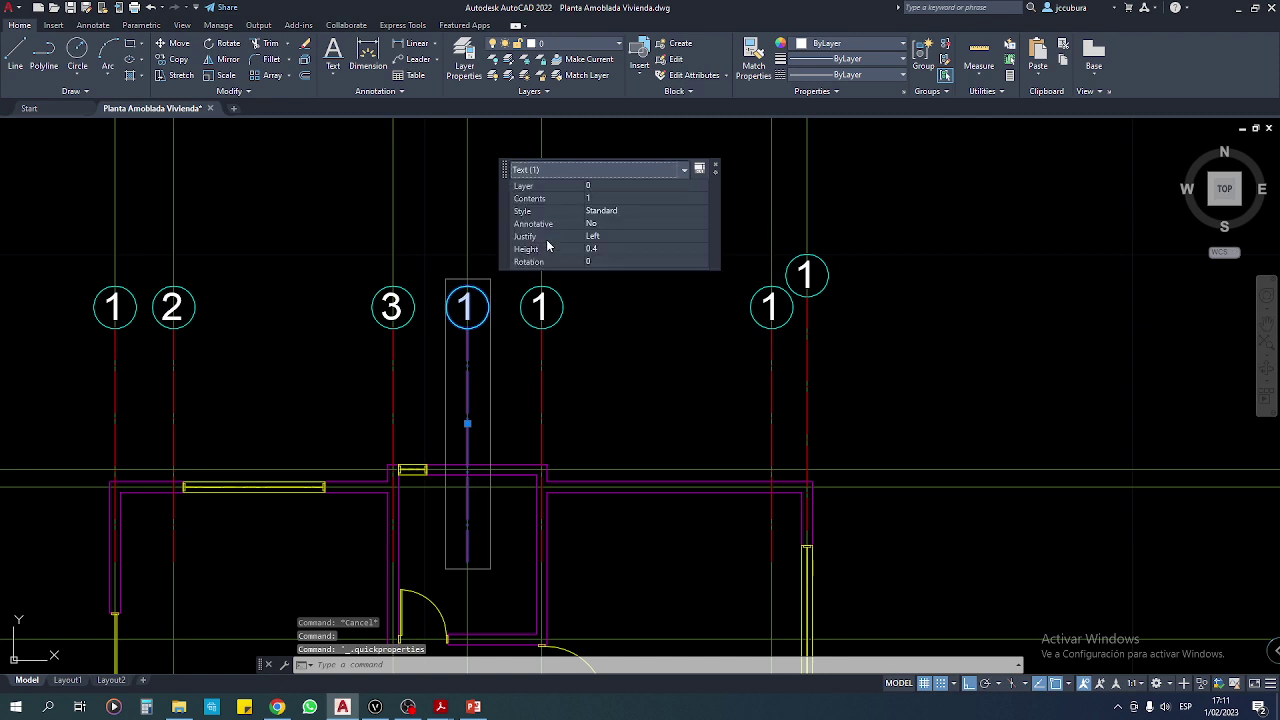
pyautogui.click(594, 199)
pyautogui.write('4')
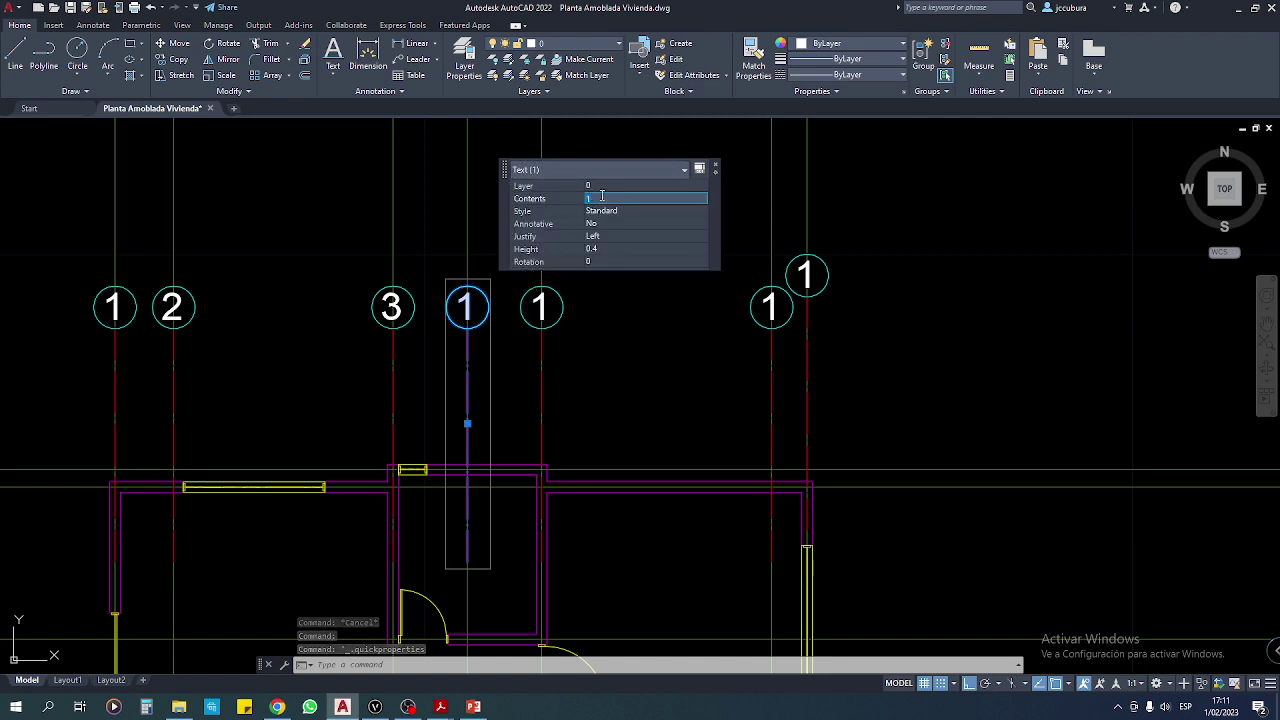
pyautogui.press('Return')
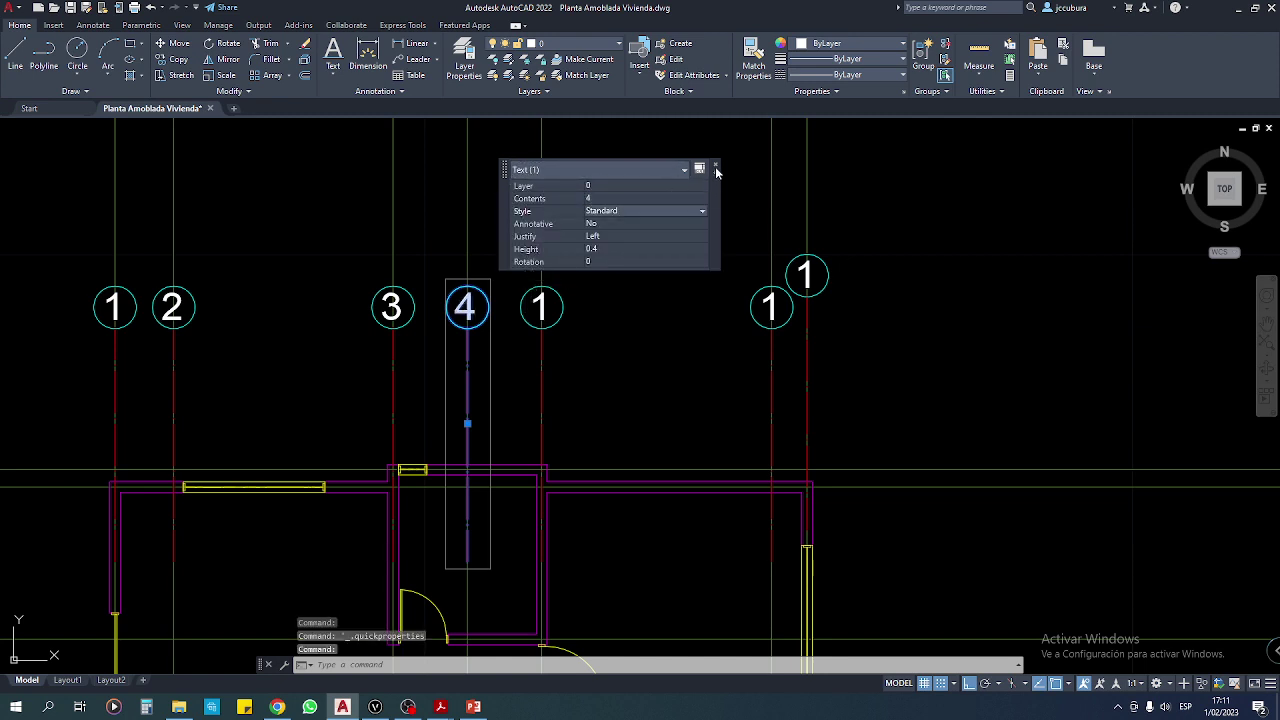
pyautogui.click(715, 169)
pyautogui.press('Escape')
pyautogui.press('Escape')
pyautogui.press('Escape')
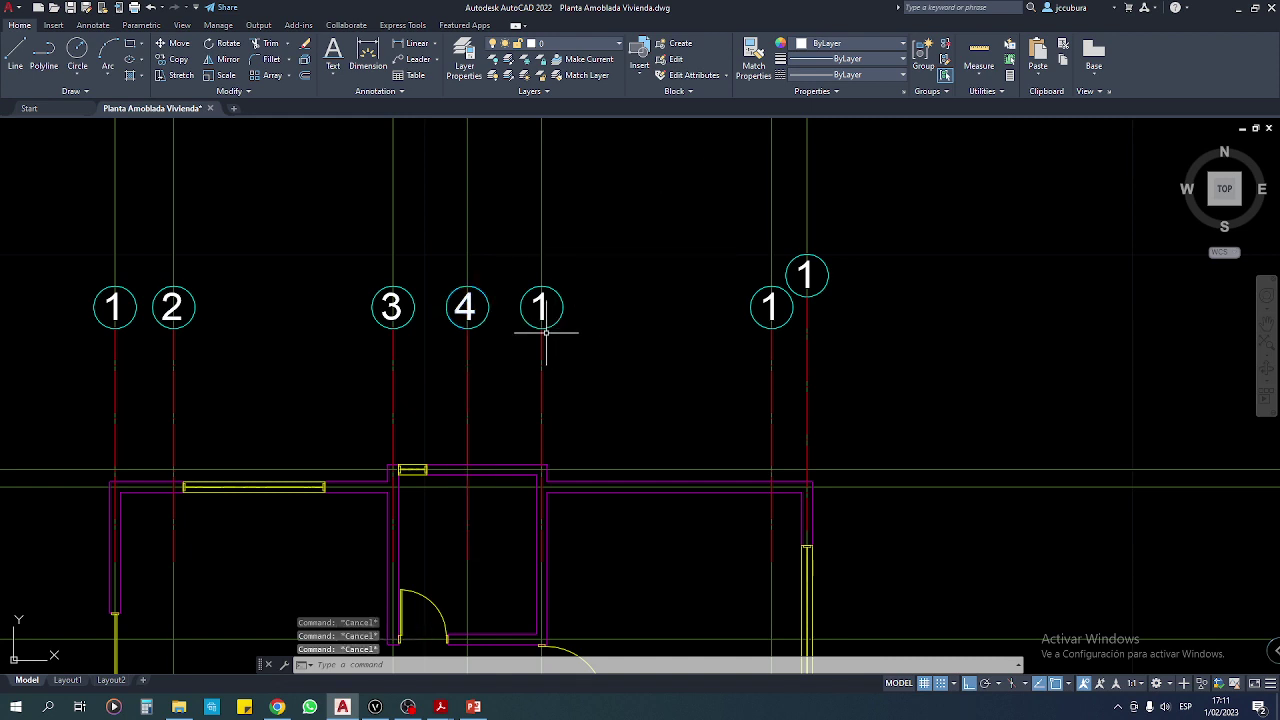
# Renumber the fifth top bubble to 5.
pyautogui.click(541, 335)
pyautogui.click(646, 202)
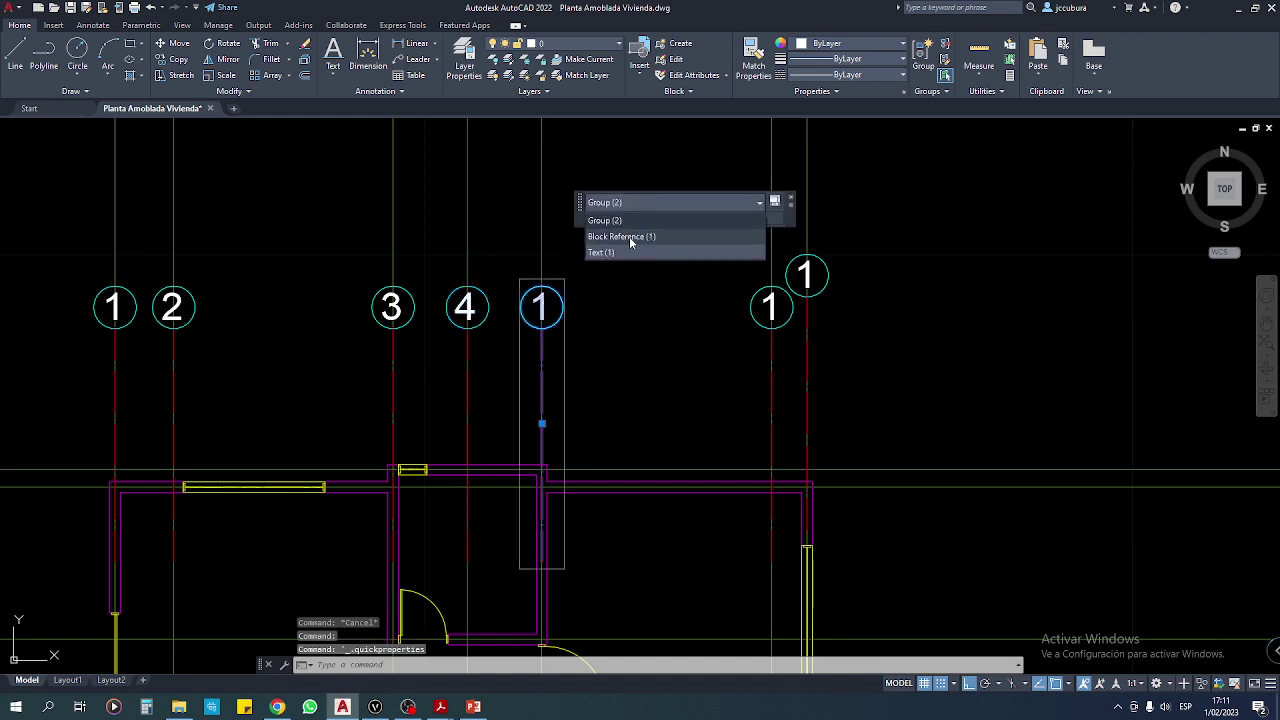
pyautogui.click(626, 252)
pyautogui.click(674, 230)
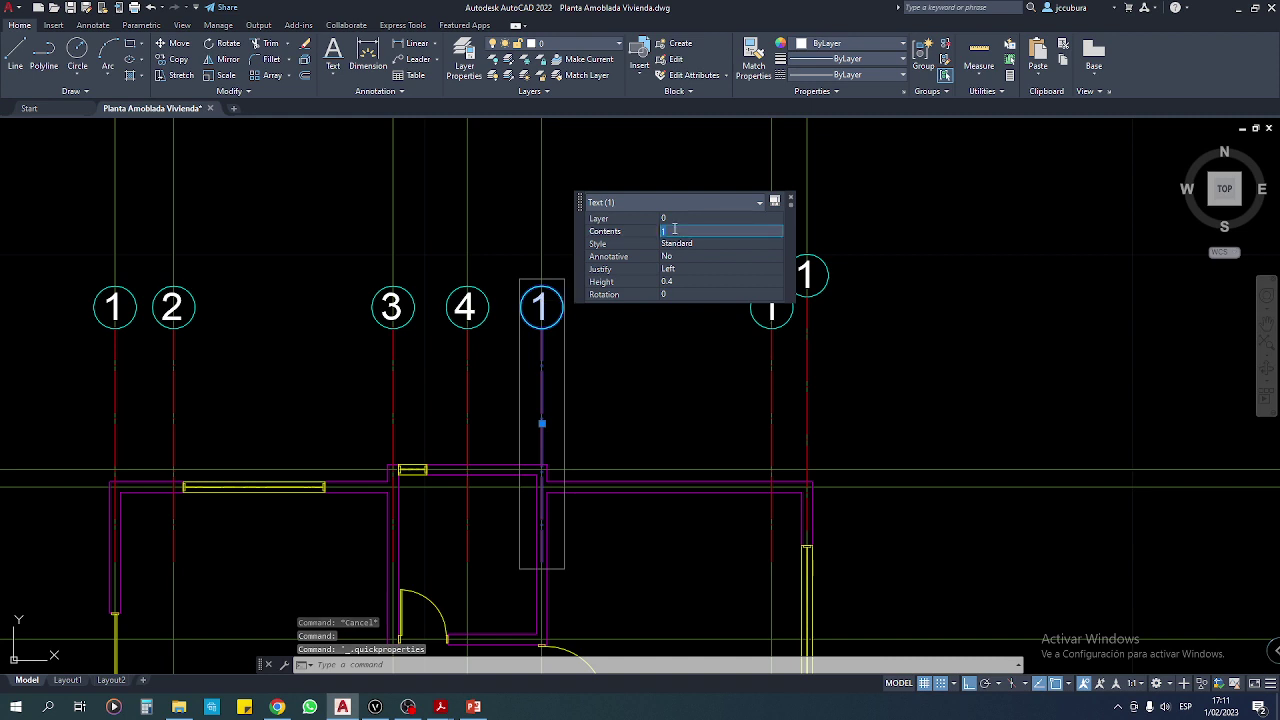
pyautogui.write('5')
pyautogui.press('Return')
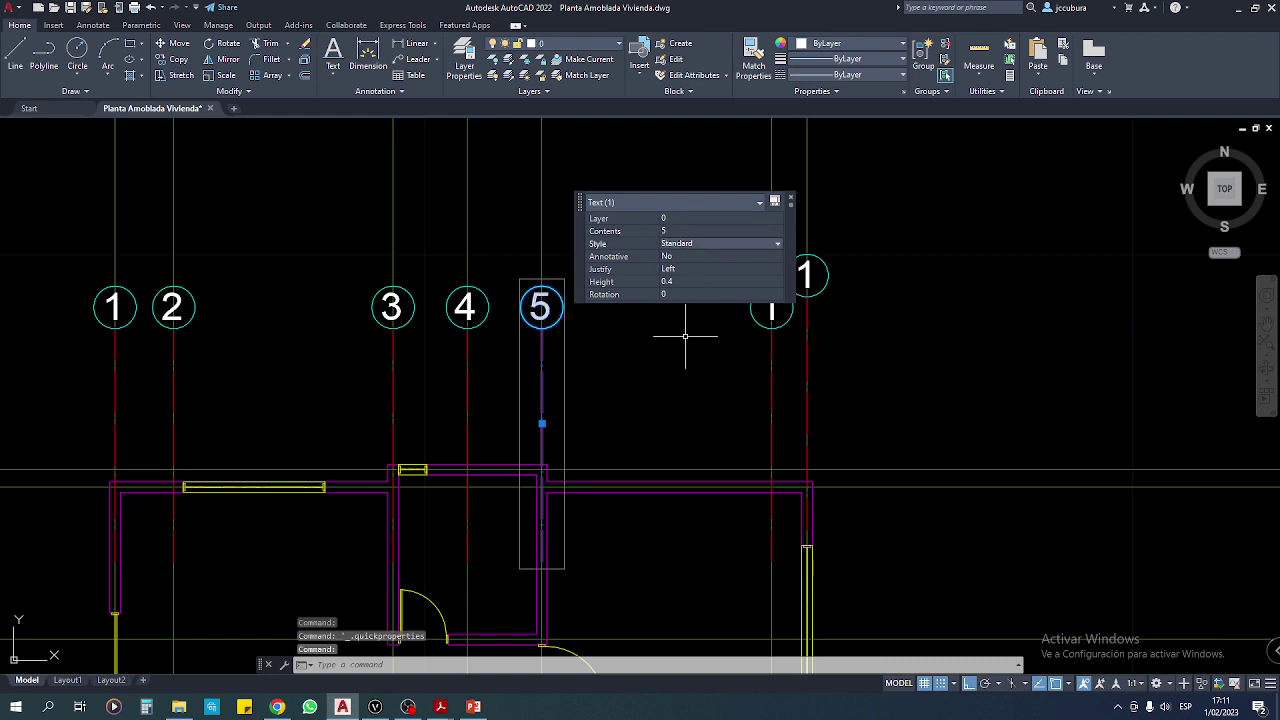
pyautogui.click(789, 202)
pyautogui.press('Escape')
pyautogui.press('Escape')
# Renumber the bubble near the right wall to 6.
pyautogui.moveTo(597, 286); pyautogui.dragTo(510, 352, button='middle')
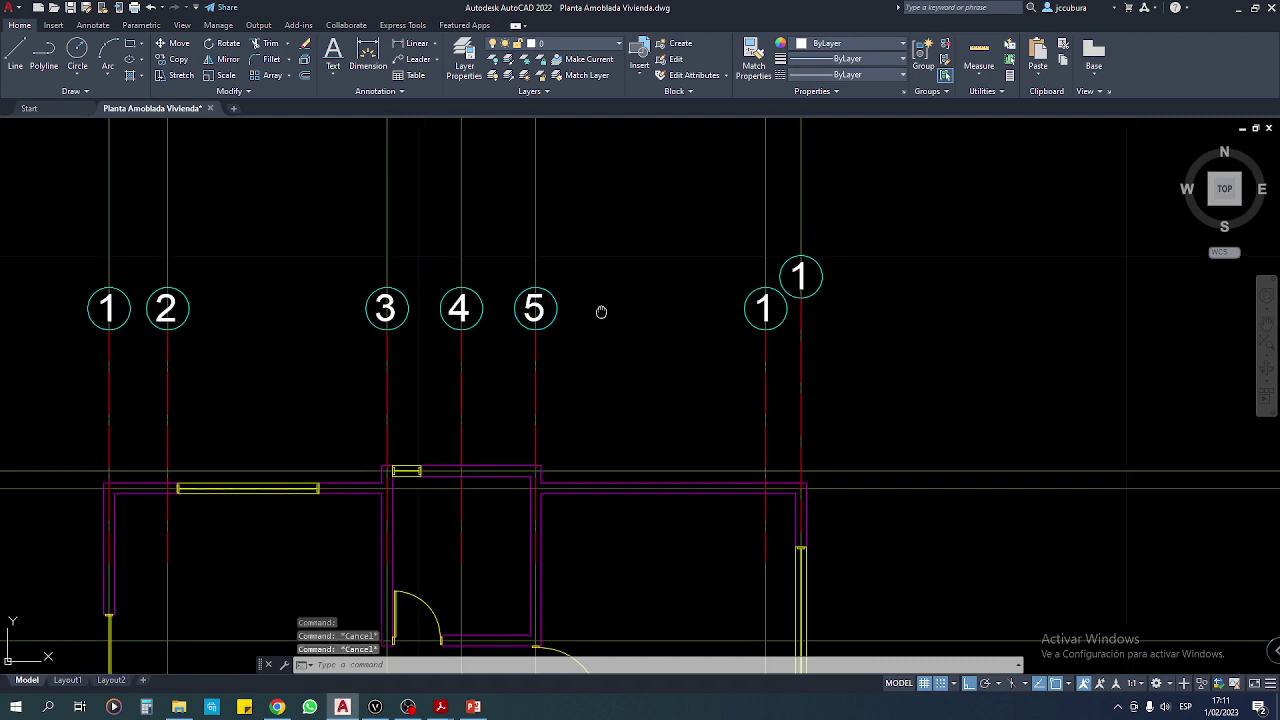
pyautogui.click(571, 330)
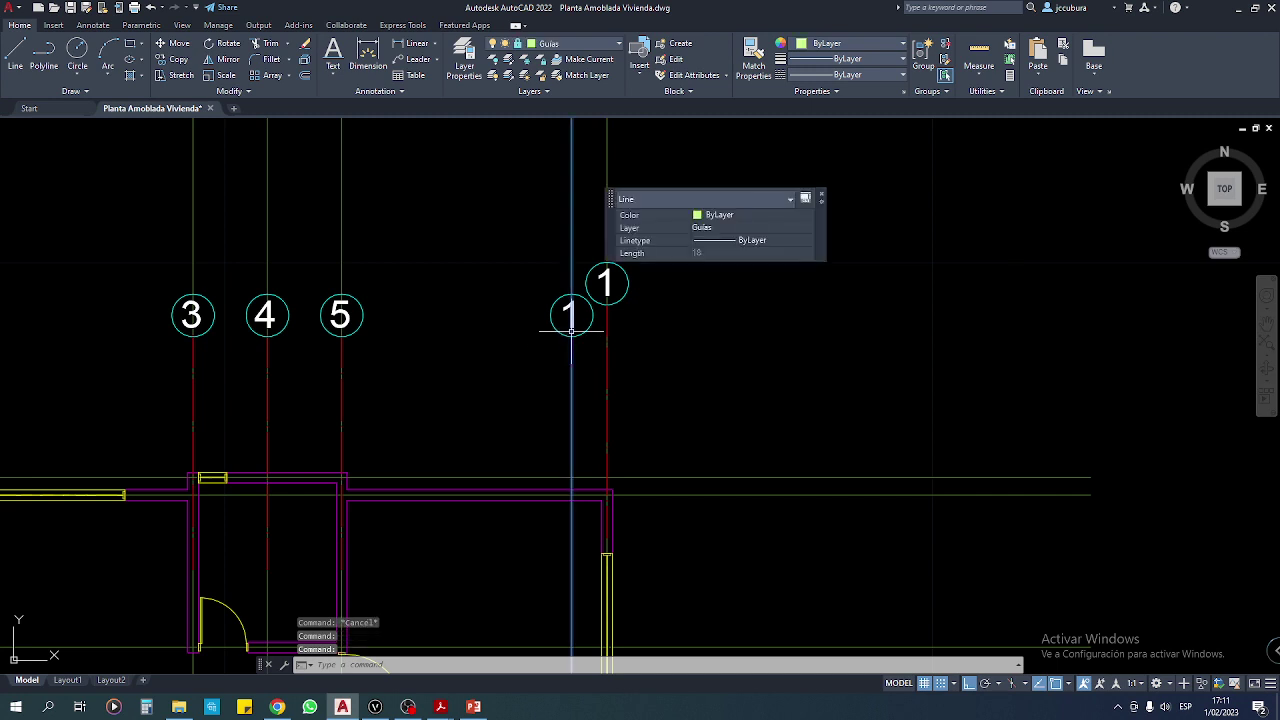
pyautogui.press('Escape')
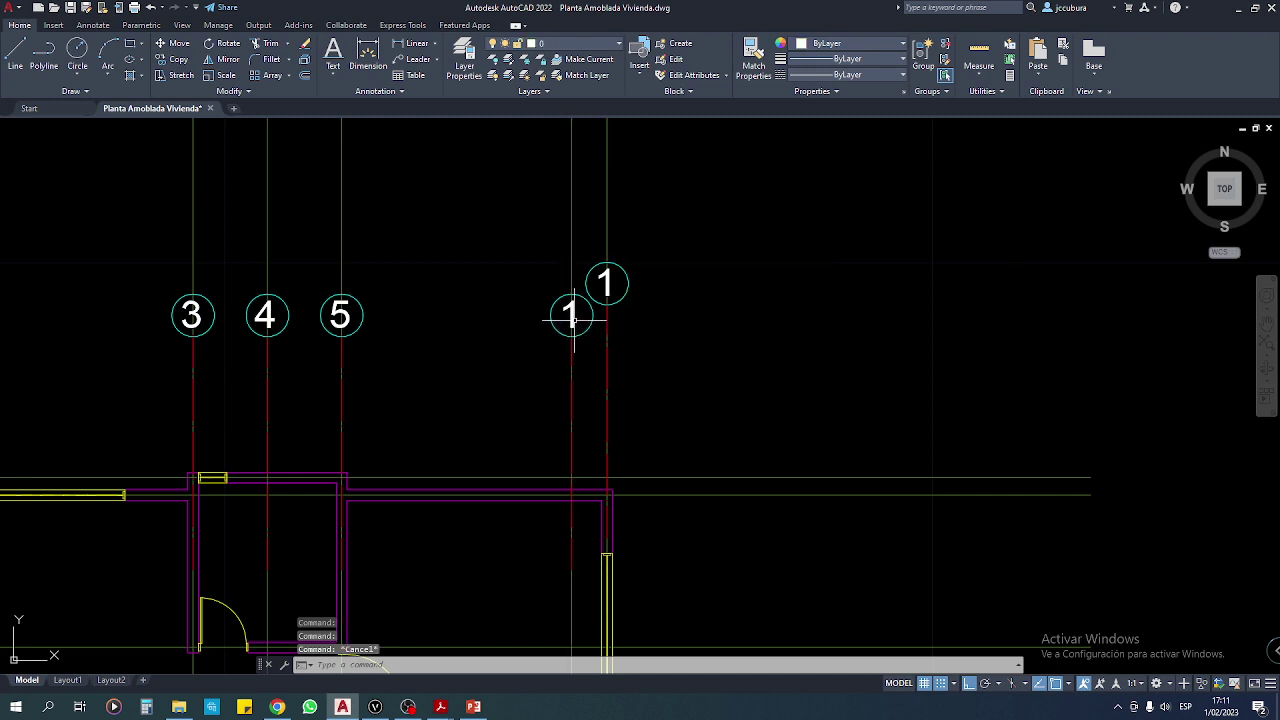
pyautogui.click(559, 330)
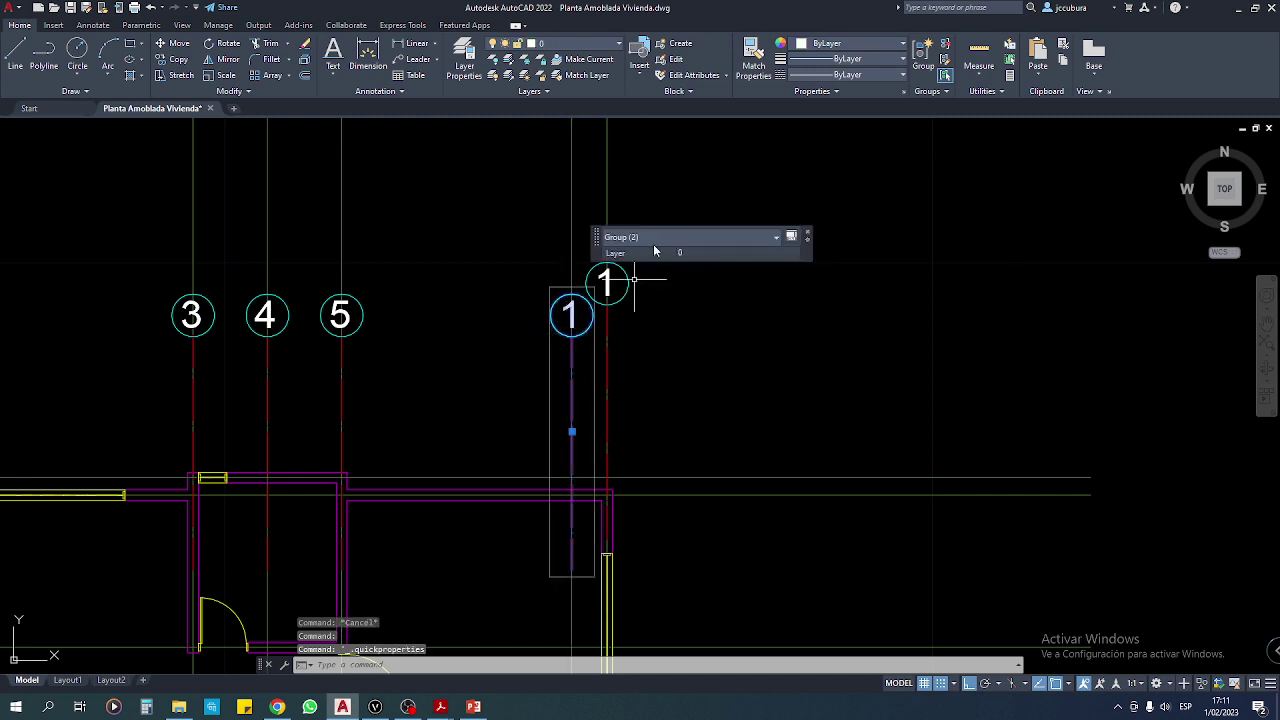
pyautogui.click(653, 235)
pyautogui.click(636, 288)
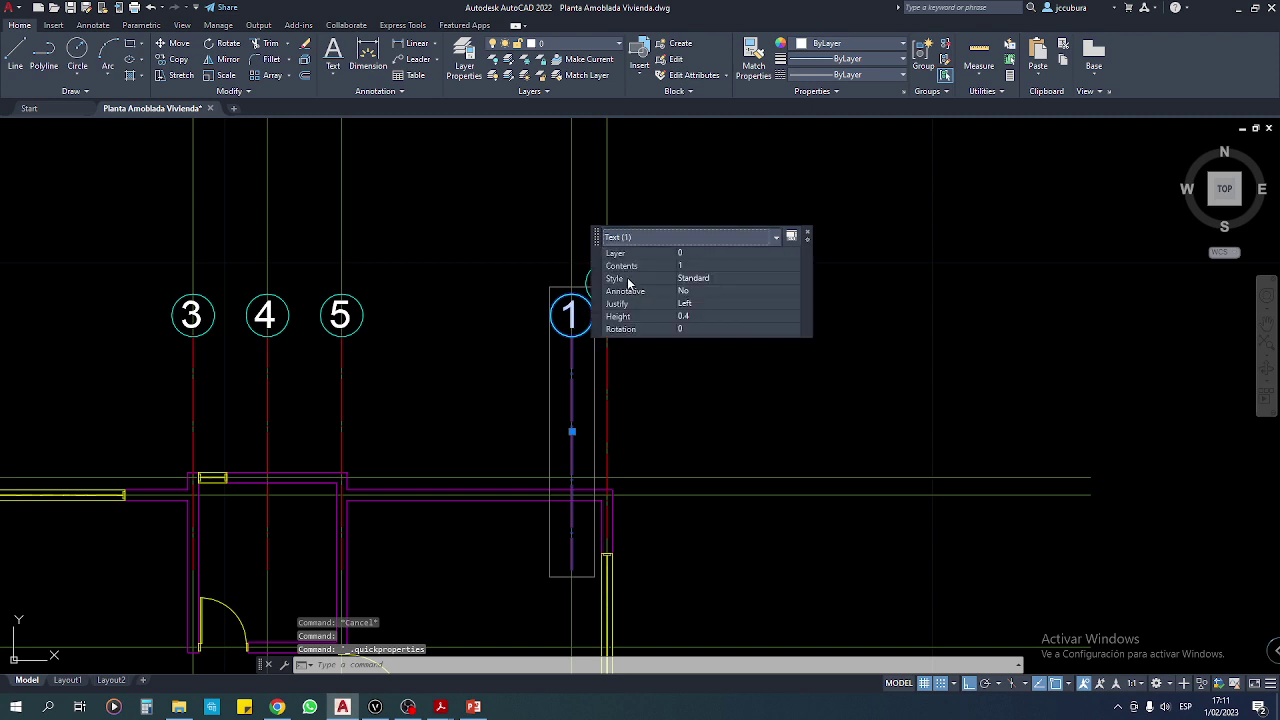
pyautogui.click(684, 266)
pyautogui.write('6')
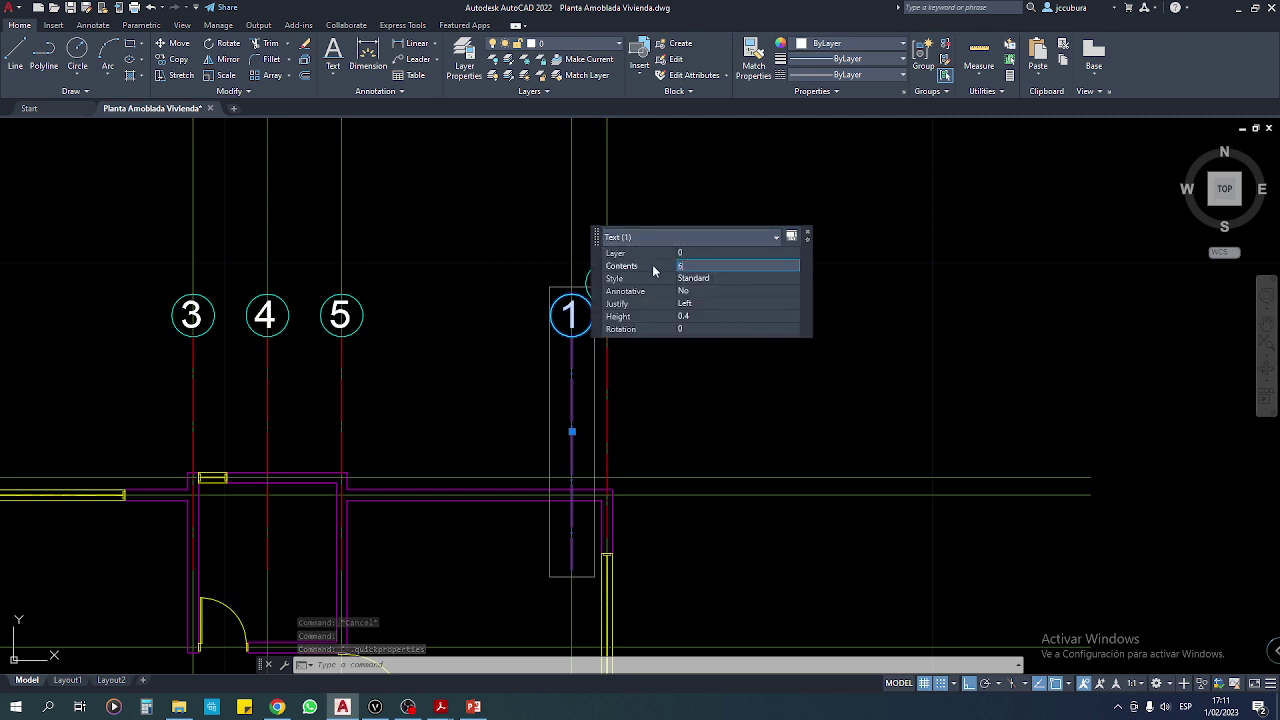
pyautogui.press('Return')
pyautogui.click(808, 238)
pyautogui.moveTo(789, 257); pyautogui.dragTo(626, 320, button='middle')
pyautogui.press('Escape')
pyautogui.press('Escape')
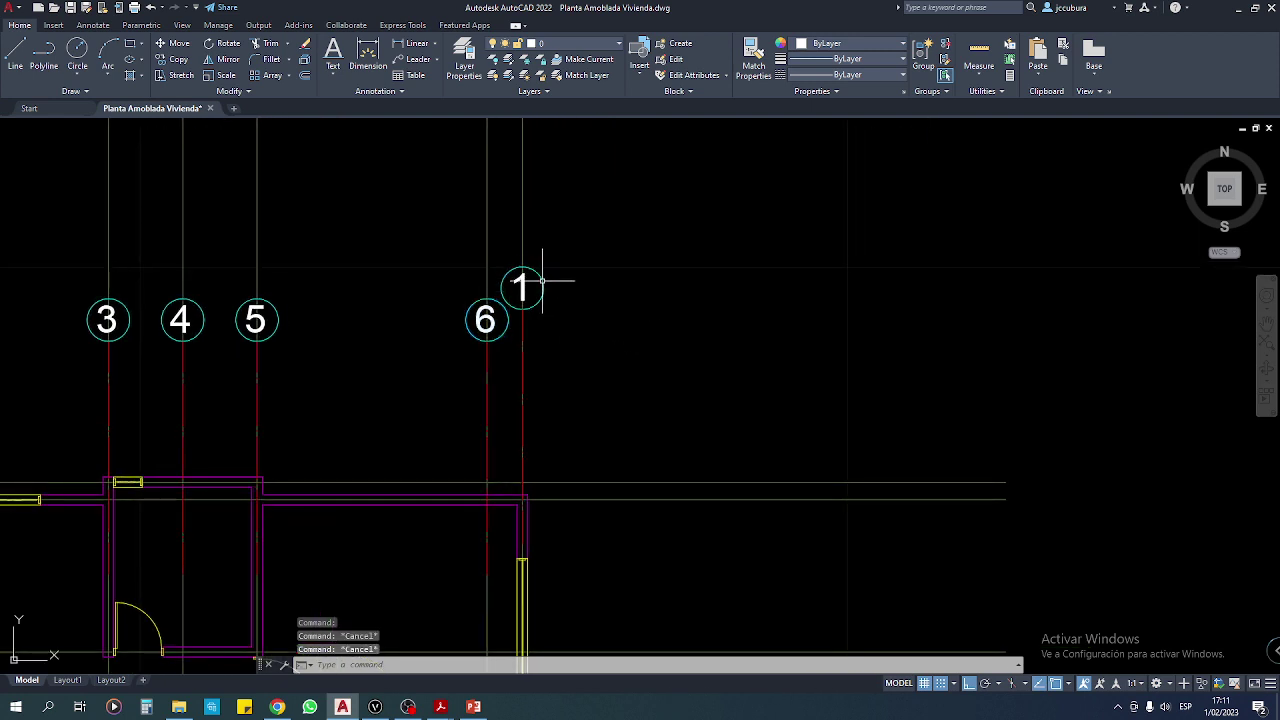
# Set the last top bubble's number to 7.
pyautogui.click(541, 281)
pyautogui.click(642, 147)
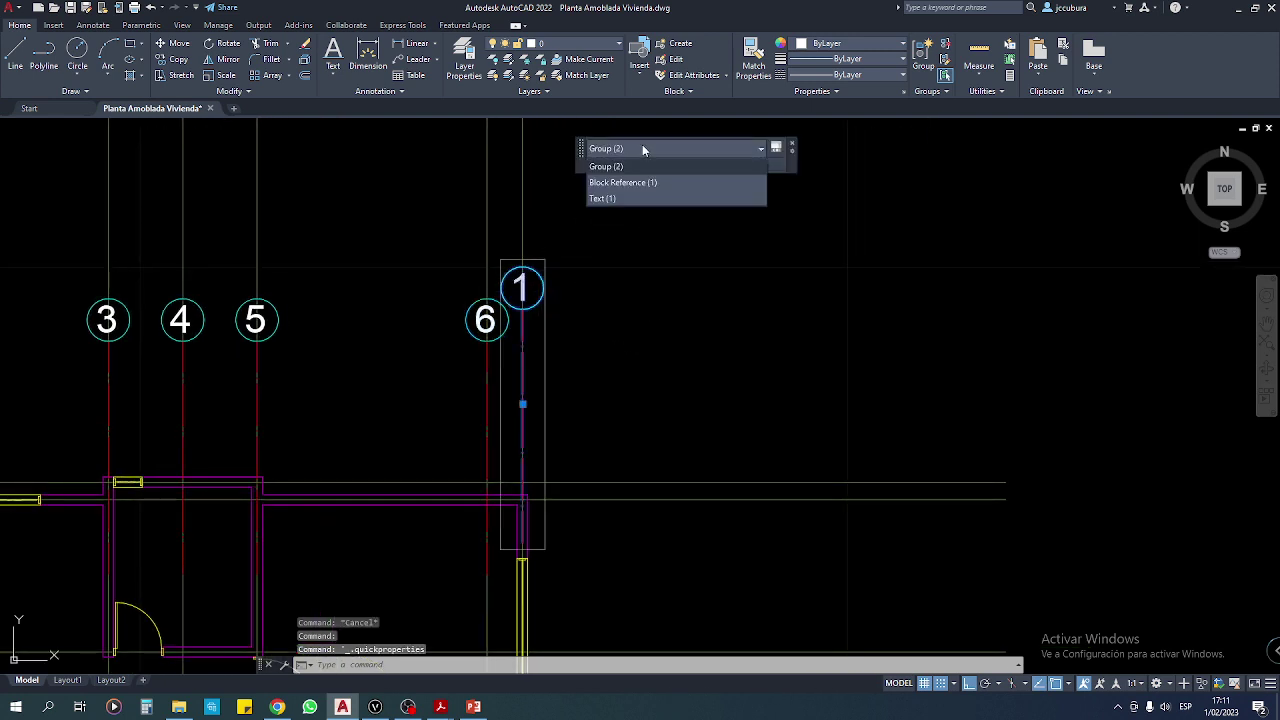
pyautogui.click(623, 202)
pyautogui.click(700, 177)
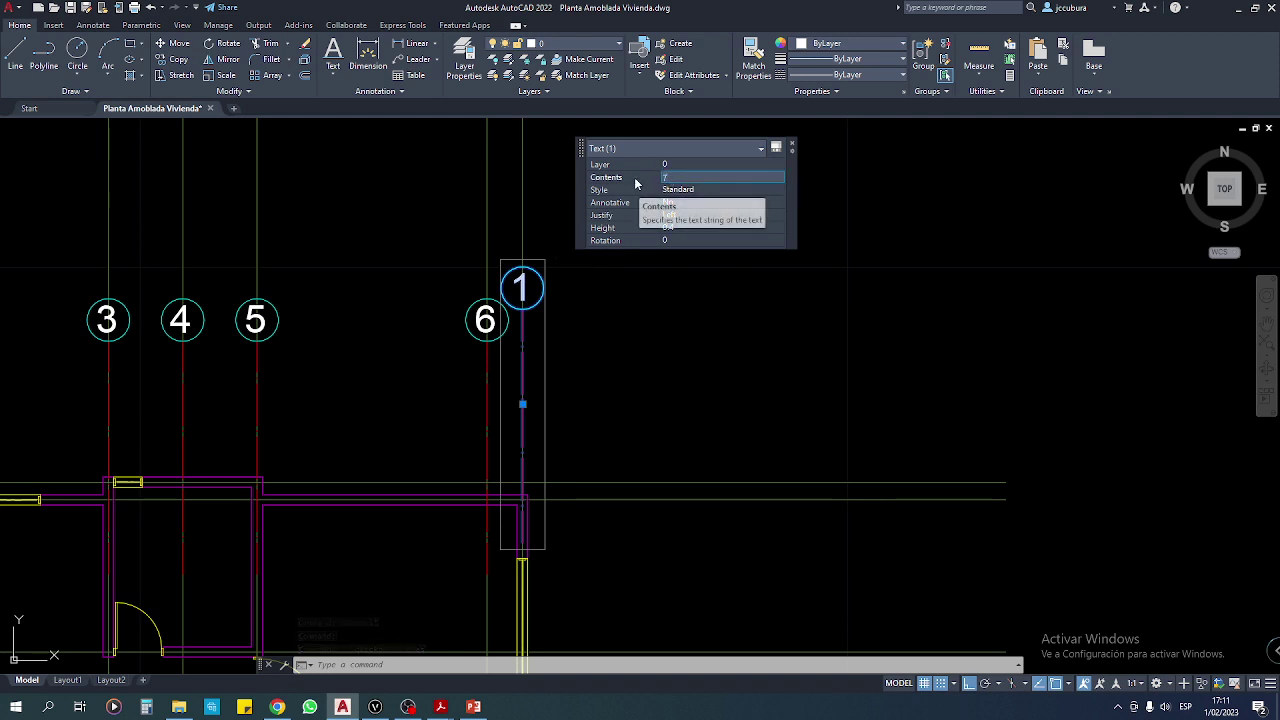
pyautogui.click(700, 189)
pyautogui.click(793, 147)
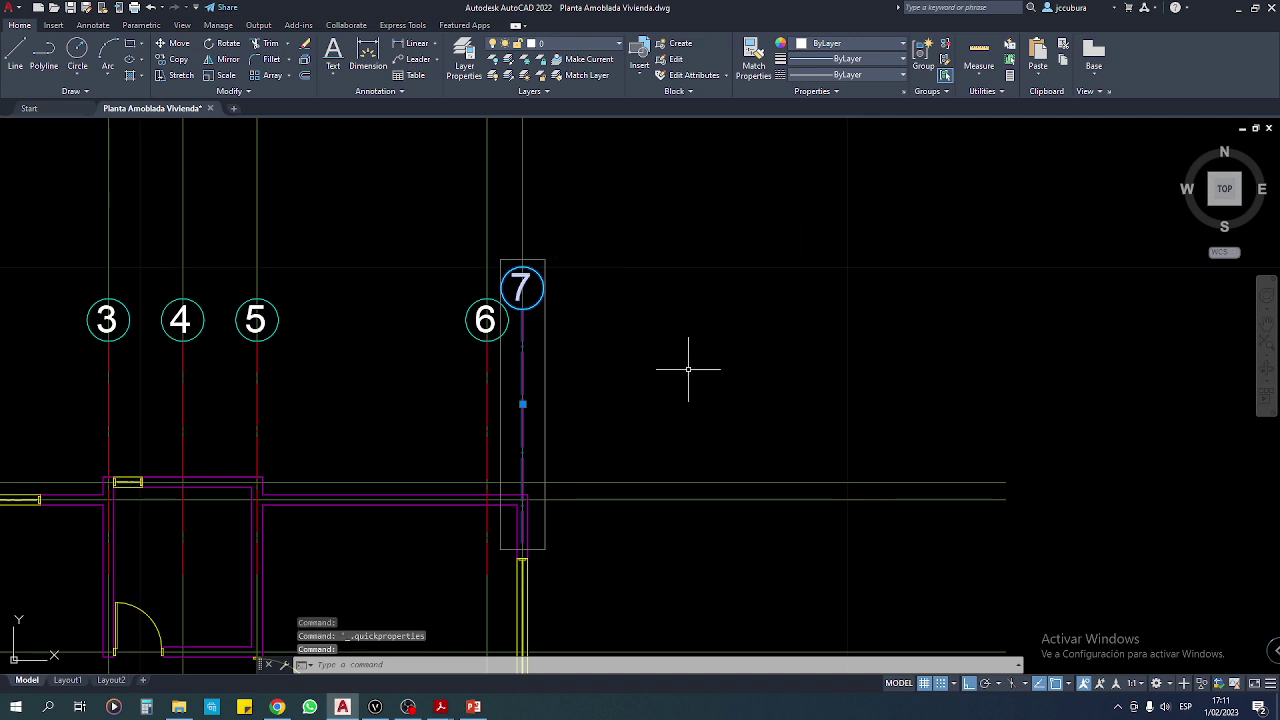
pyautogui.press('Escape')
pyautogui.press('Escape')
# Zoom out to the whole floor plan and window-select the seven top bubbles to check them.
pyautogui.scroll(-3, 686, 366)
pyautogui.moveTo(659, 488); pyautogui.dragTo(720, 348, button='middle')
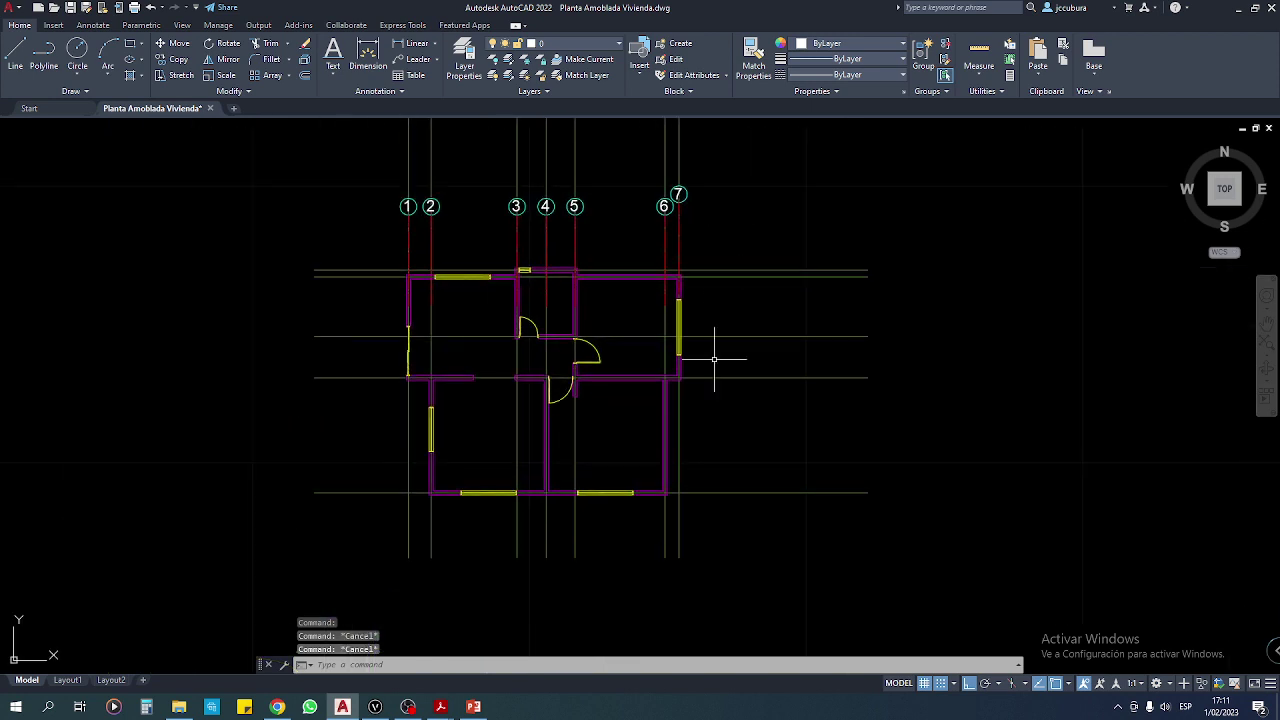
pyautogui.moveTo(546, 373)
pyautogui.mouseDown(button='middle')
pyautogui.moveTo(540, 388)
pyautogui.moveTo(561, 389)
pyautogui.mouseUp(button='middle')
pyautogui.scroll(1, 569, 390)
pyautogui.scroll(-1, 569, 390)
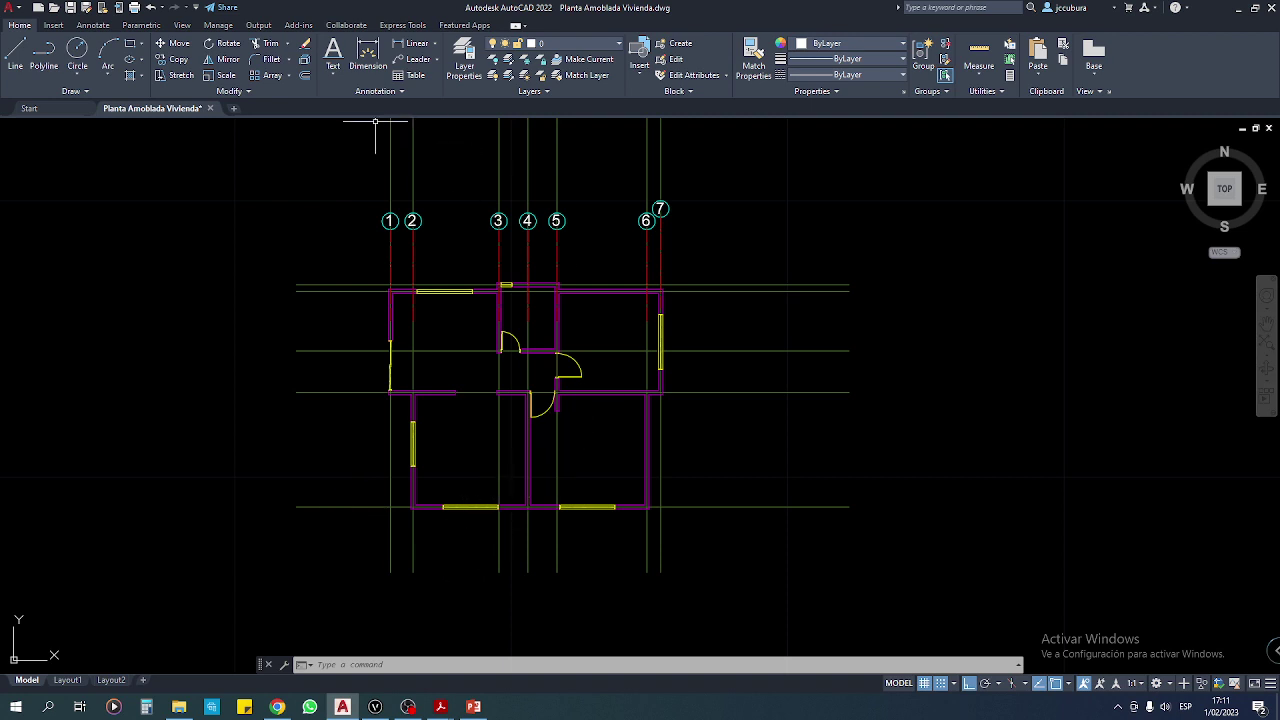
pyautogui.click(346, 183)
pyautogui.click(712, 238)
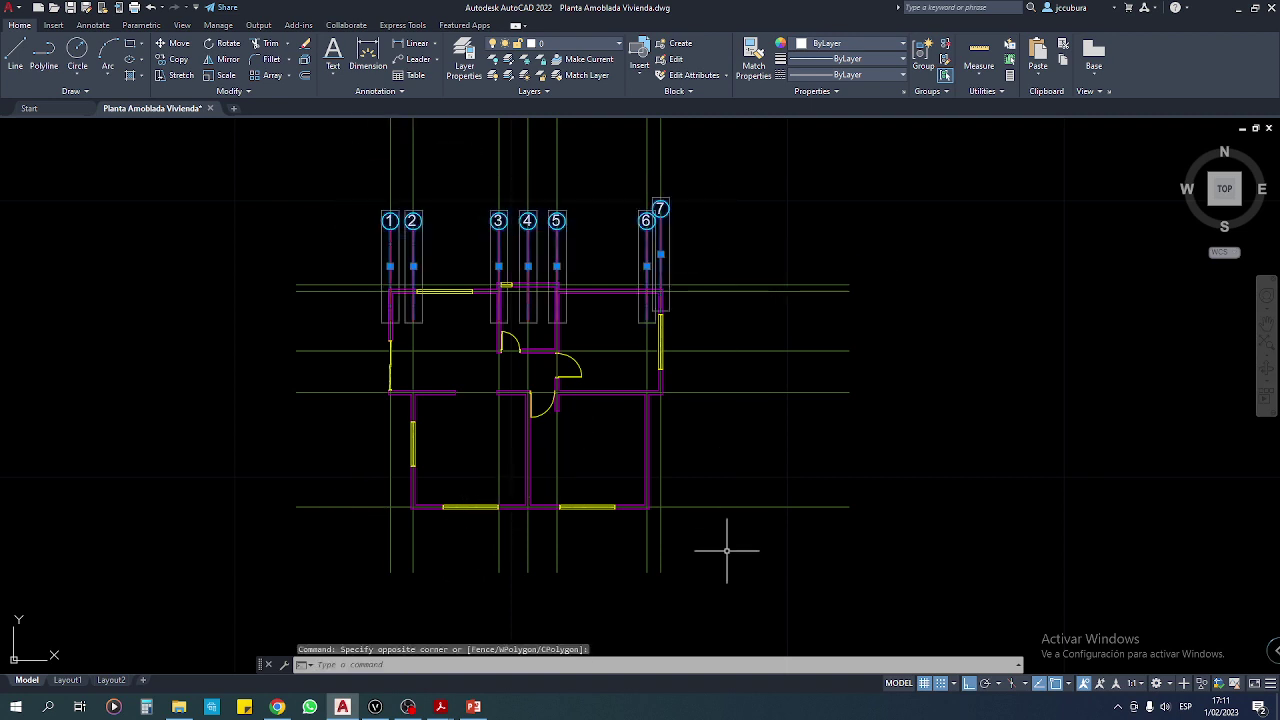
pyautogui.press('Escape')
pyautogui.press('Escape')
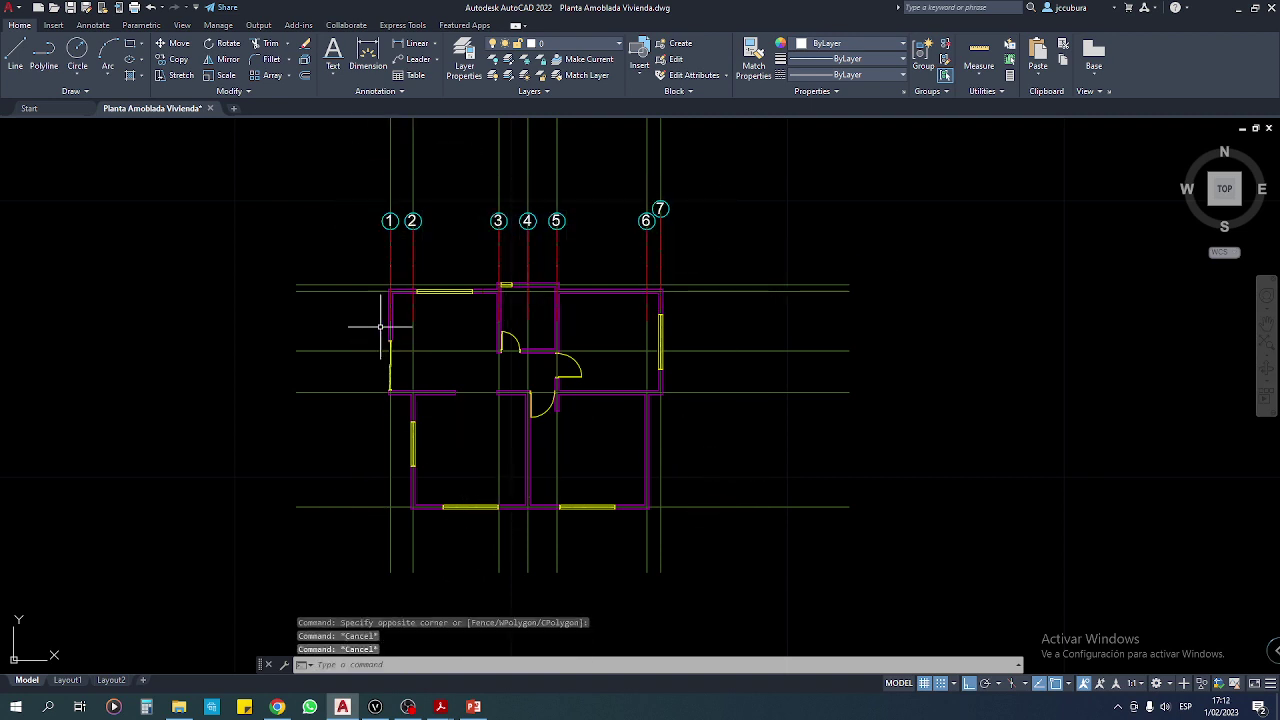
pyautogui.click(293, 284)
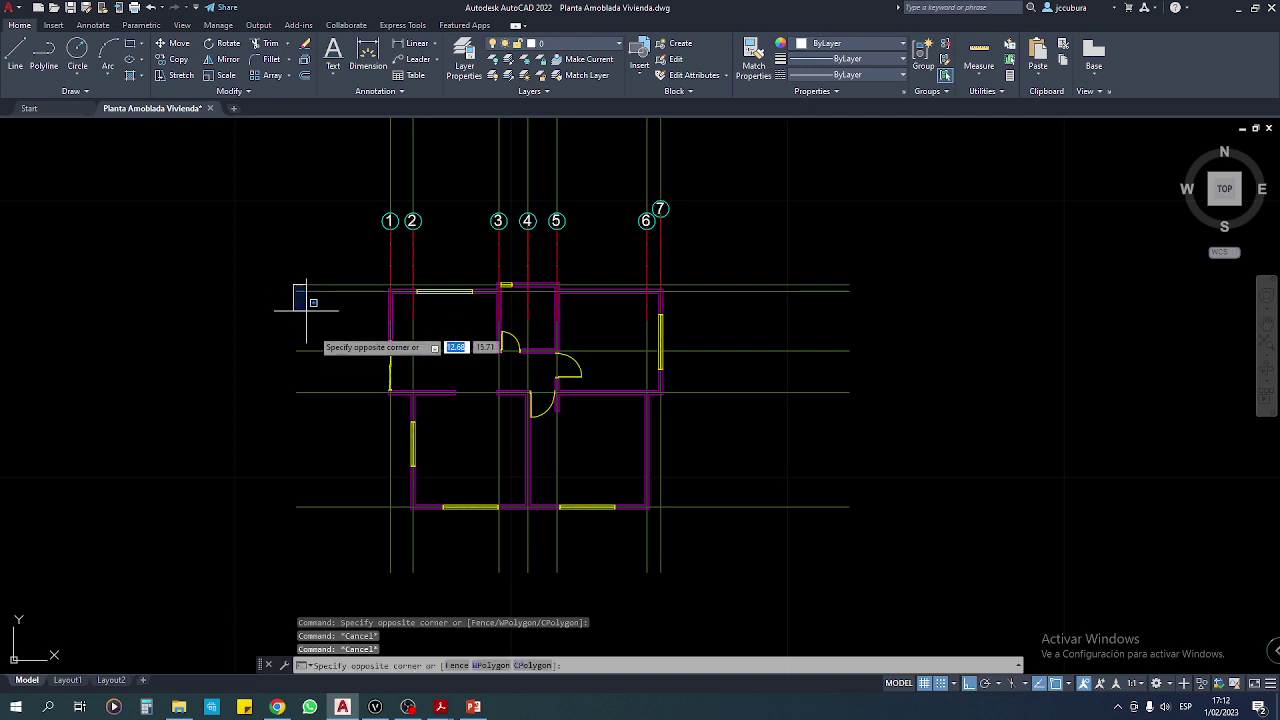
pyautogui.click(325, 490)
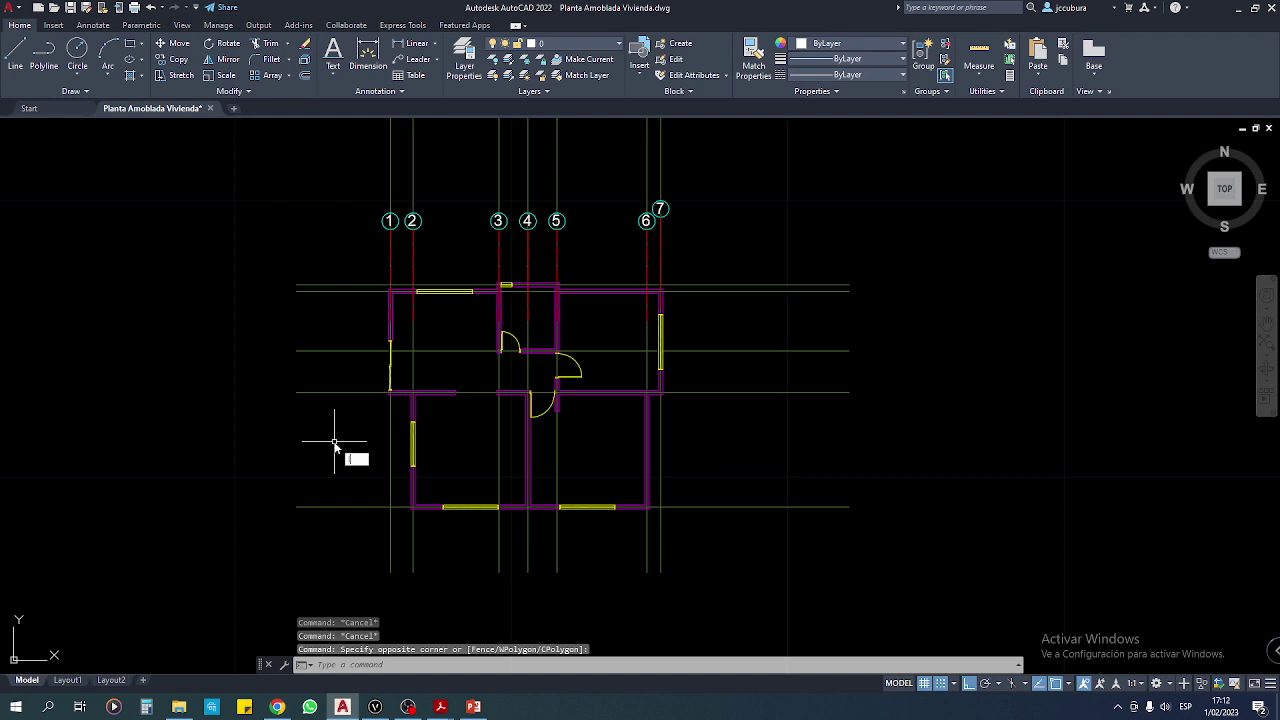
pyautogui.write('L')
# Draw a vertical line left of the plan from the bottom grid level to the top grid line.
pyautogui.press('Return')
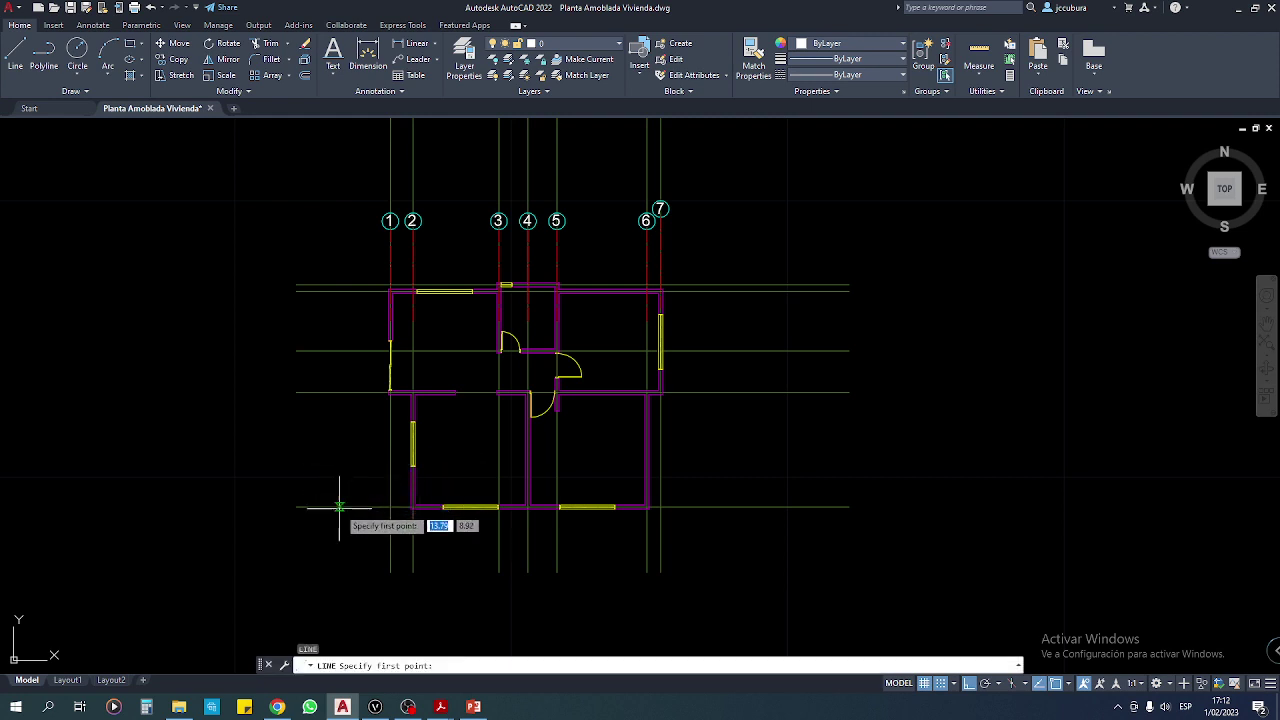
pyautogui.click(339, 507)
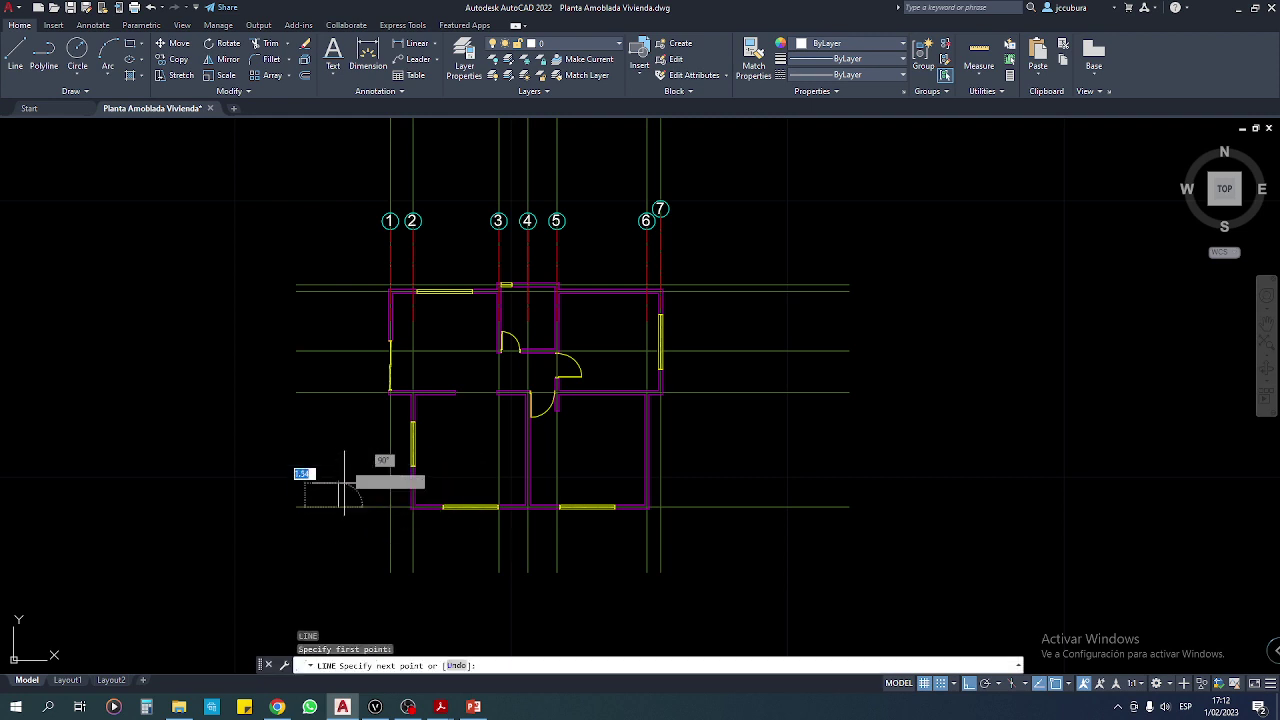
pyautogui.click(338, 286)
pyautogui.press('Return')
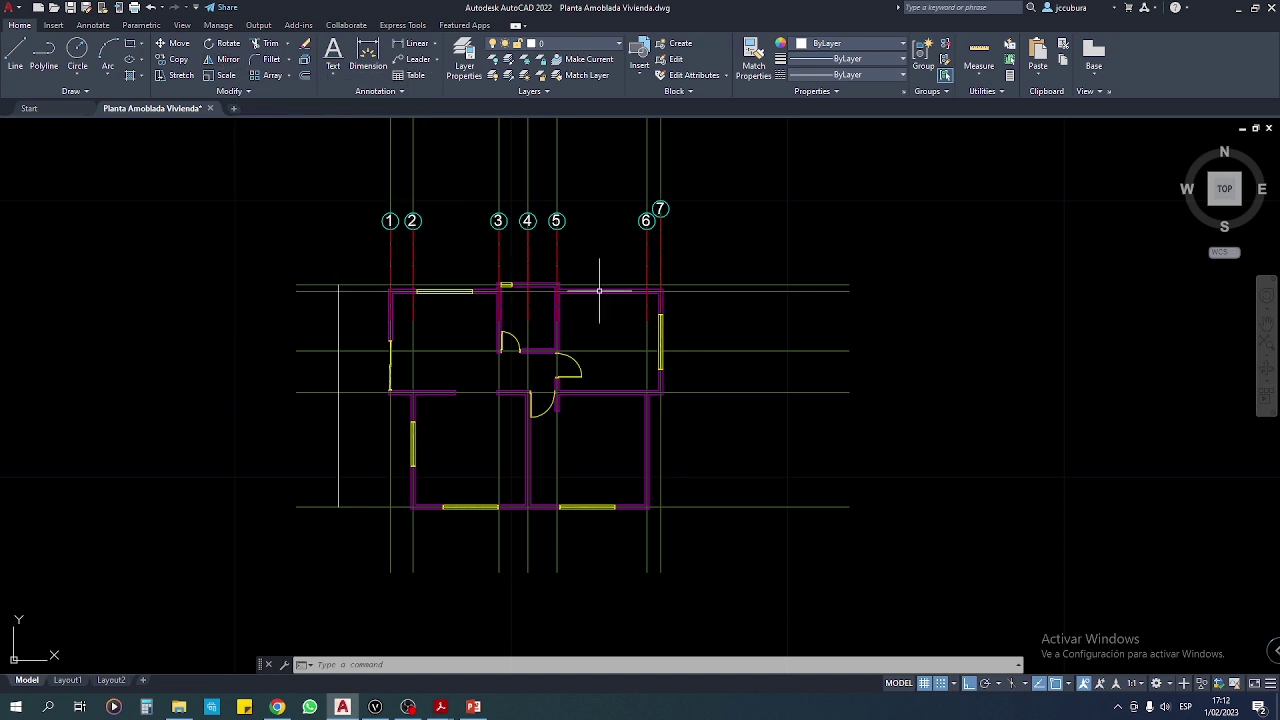
# Mirror the top bubbles 1–7 across a horizontal line through the plan, keeping the originals.
pyautogui.write('mi')
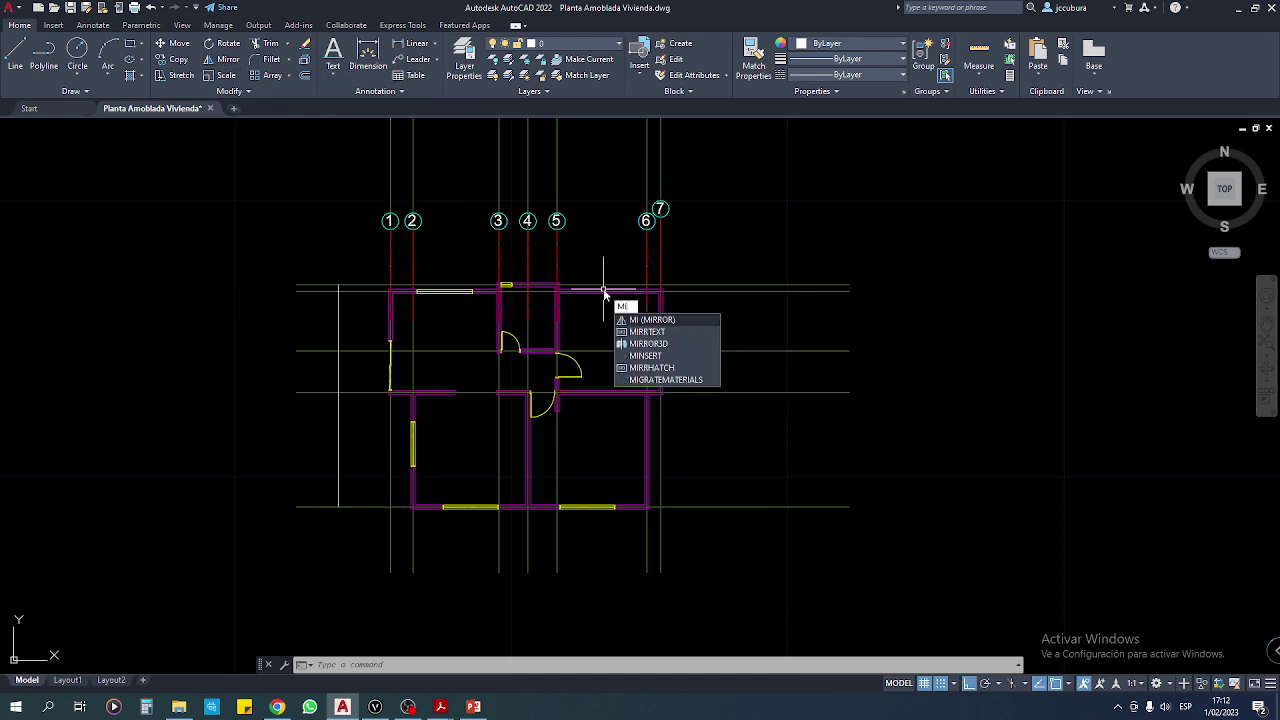
pyautogui.press('Return')
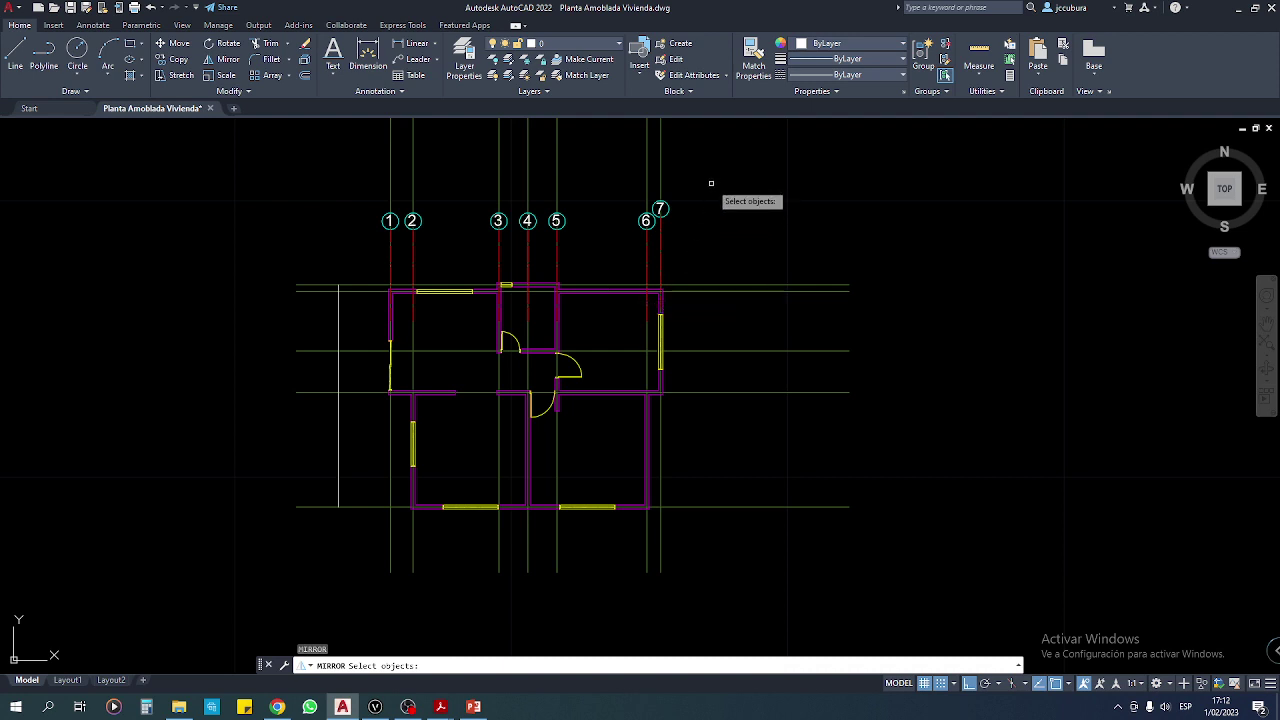
pyautogui.click(710, 190)
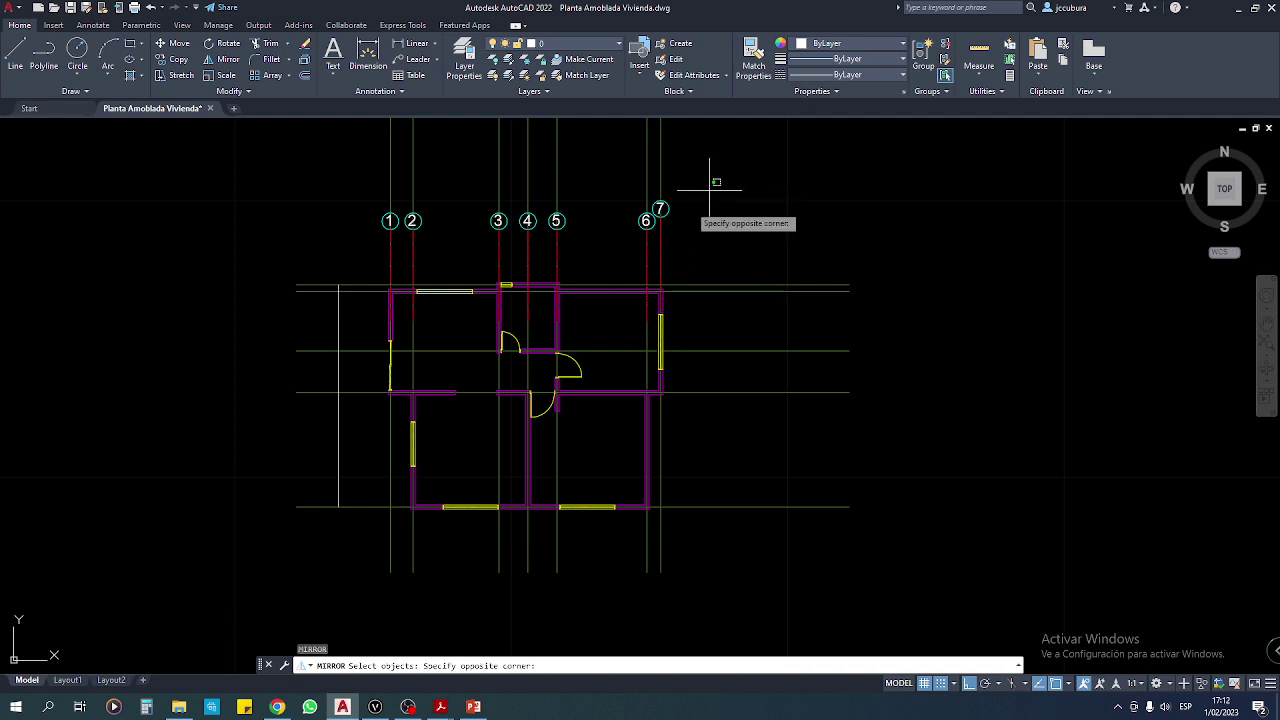
pyautogui.click(330, 256)
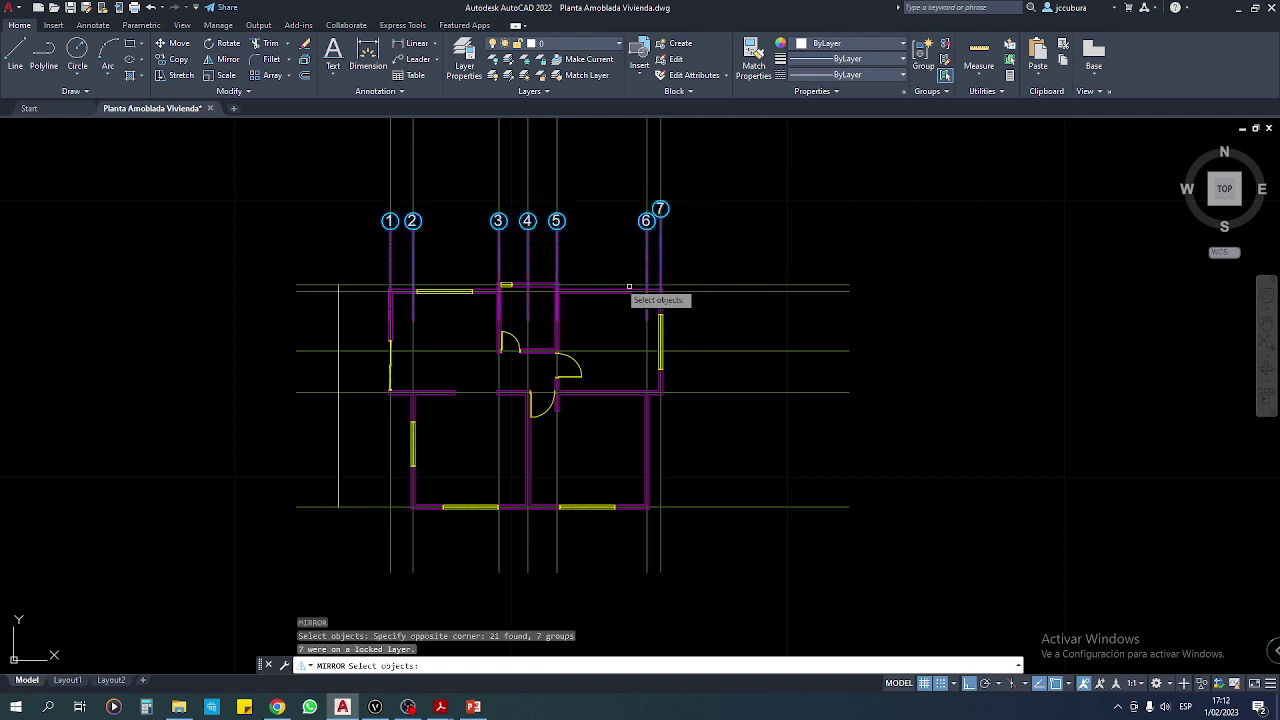
pyautogui.press('Return')
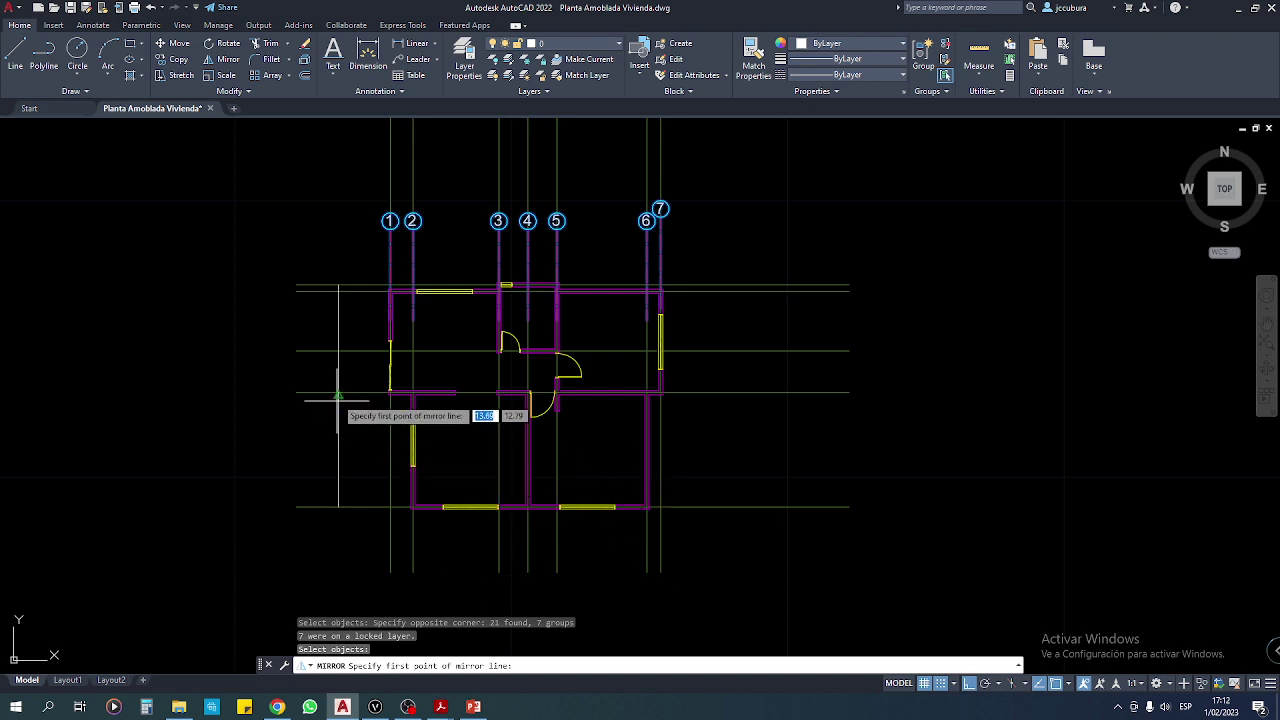
pyautogui.scroll(4, 338, 396)
pyautogui.scroll(2, 338, 393)
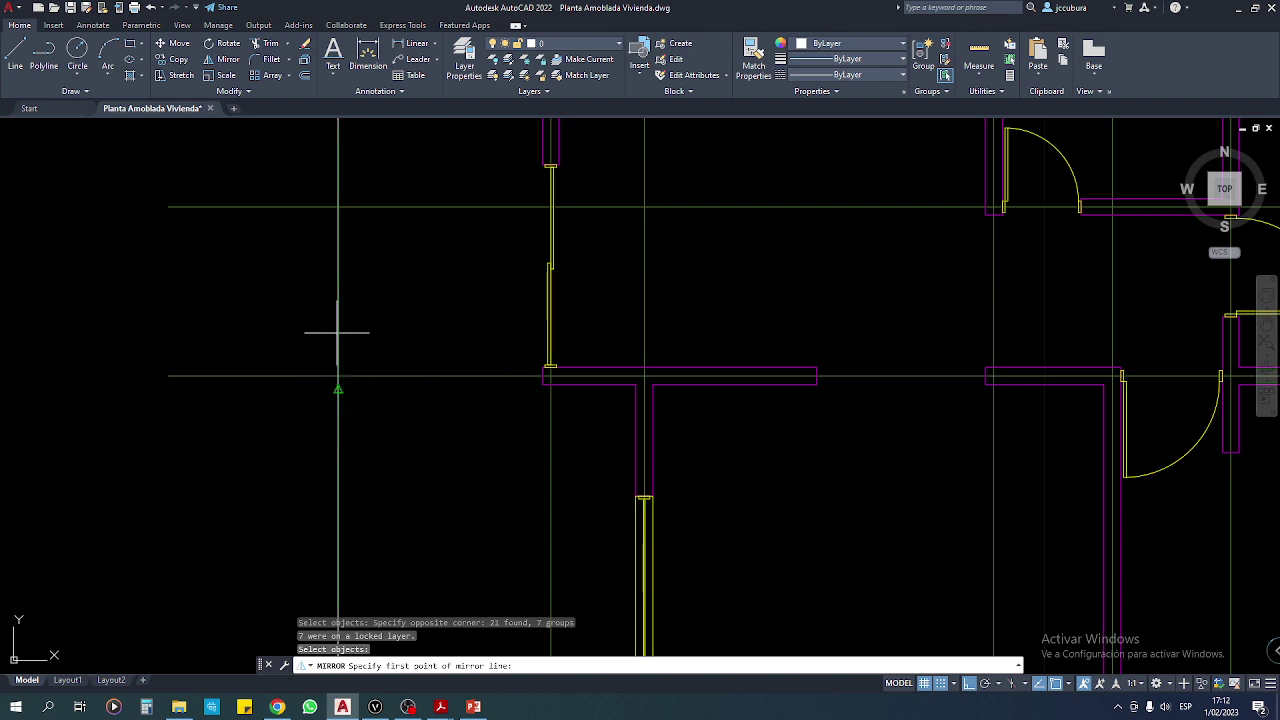
pyautogui.click(338, 389)
pyautogui.scroll(-3, 371, 400)
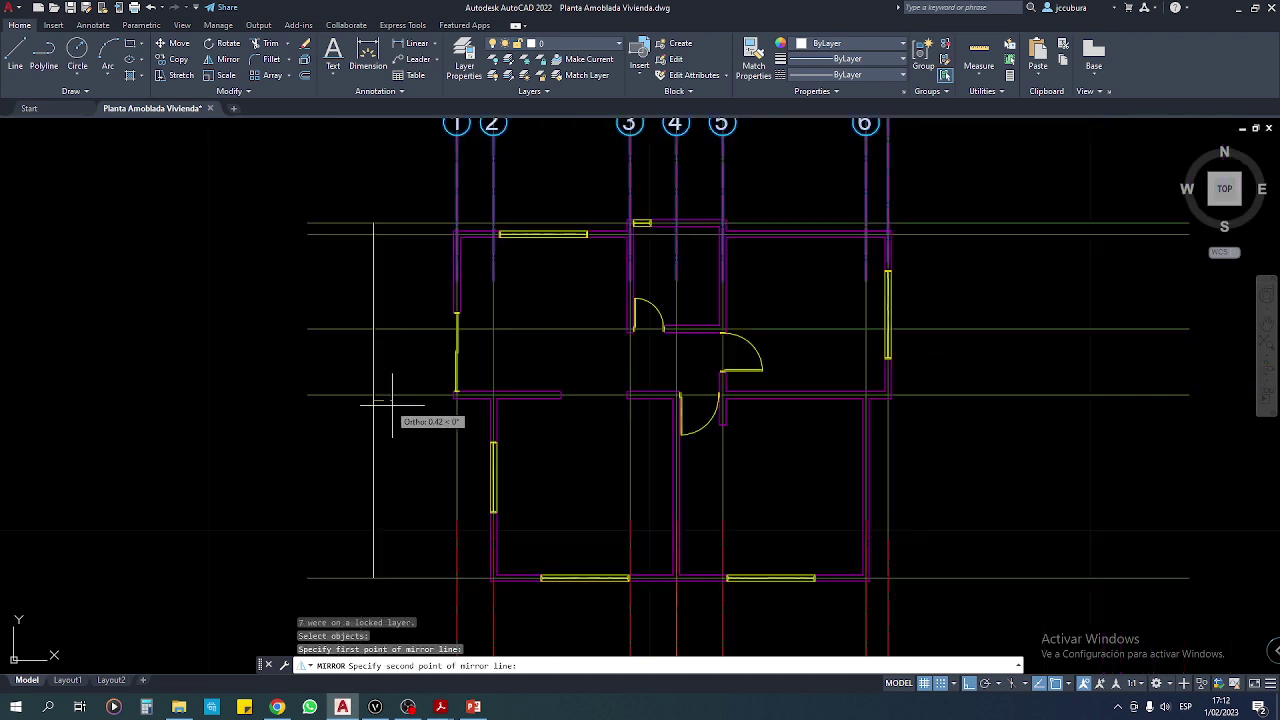
pyautogui.scroll(-3, 385, 403)
pyautogui.moveTo(385, 403); pyautogui.dragTo(318, 395, button='middle')
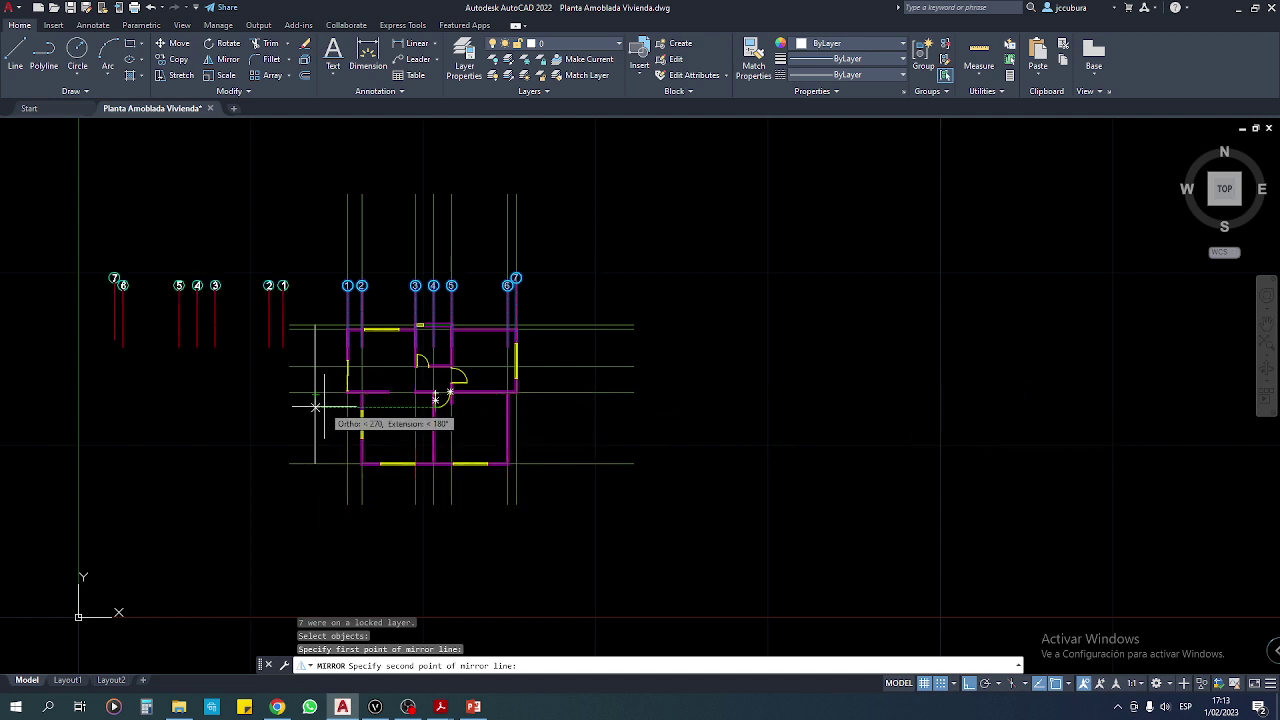
pyautogui.click(749, 407)
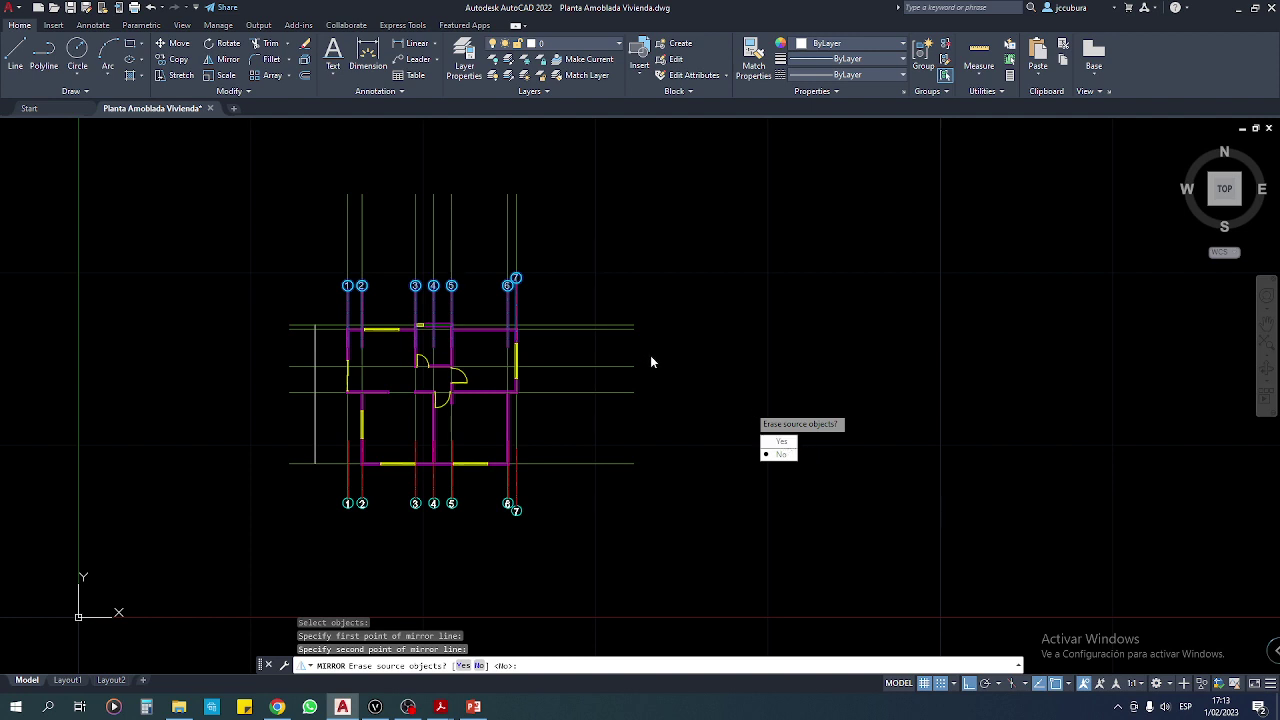
pyautogui.click(779, 454)
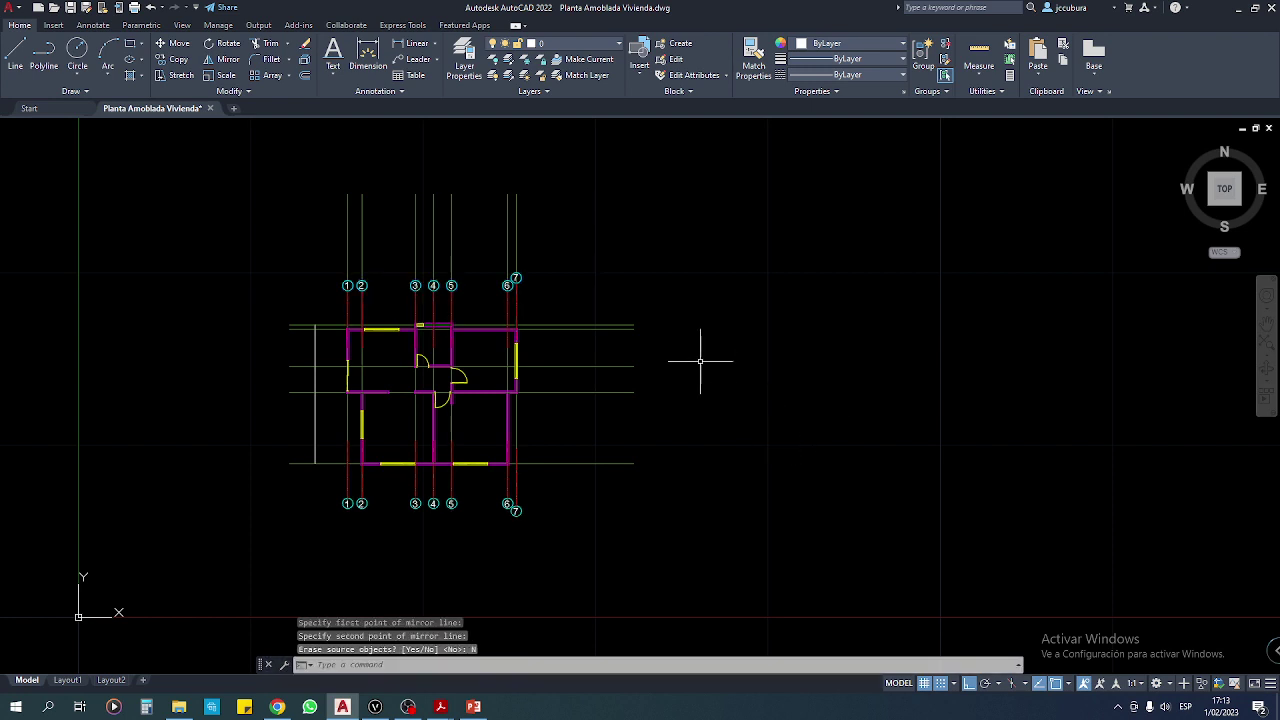
# Delete the stray vertical line left of the plan.
pyautogui.scroll(2, 349, 489)
pyautogui.click(327, 402)
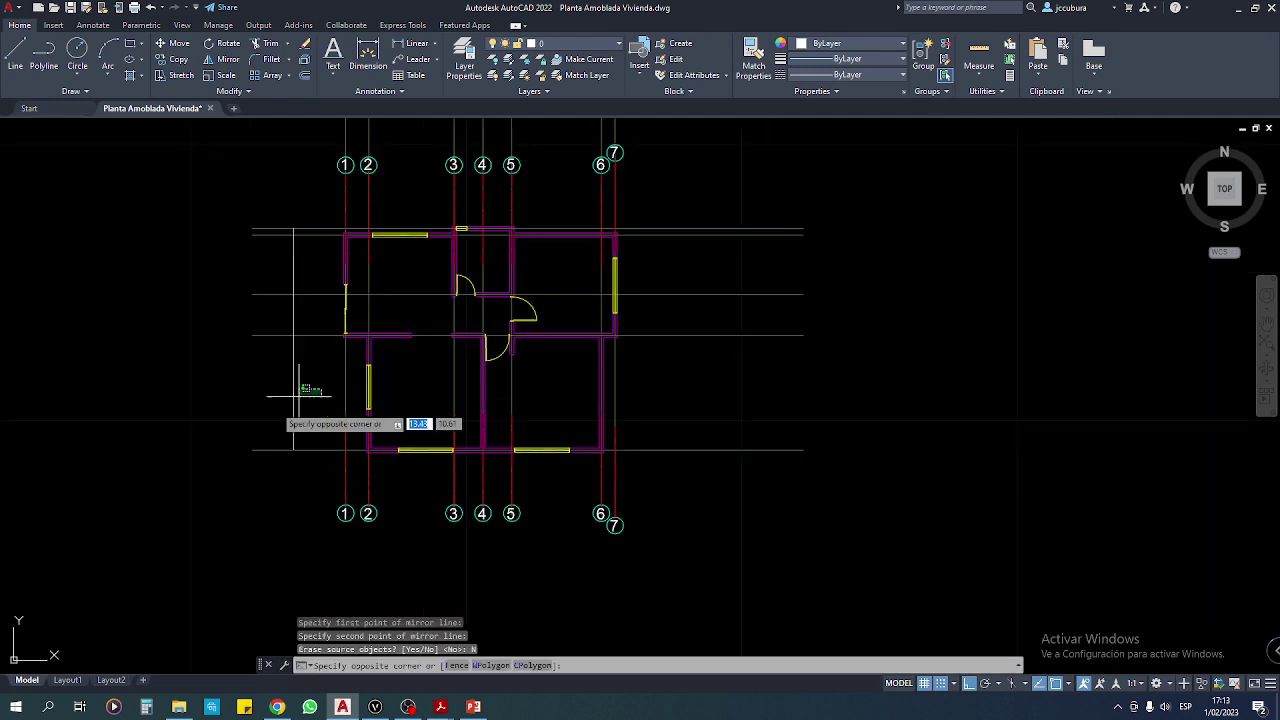
pyautogui.click(270, 407)
pyautogui.press('Delete')
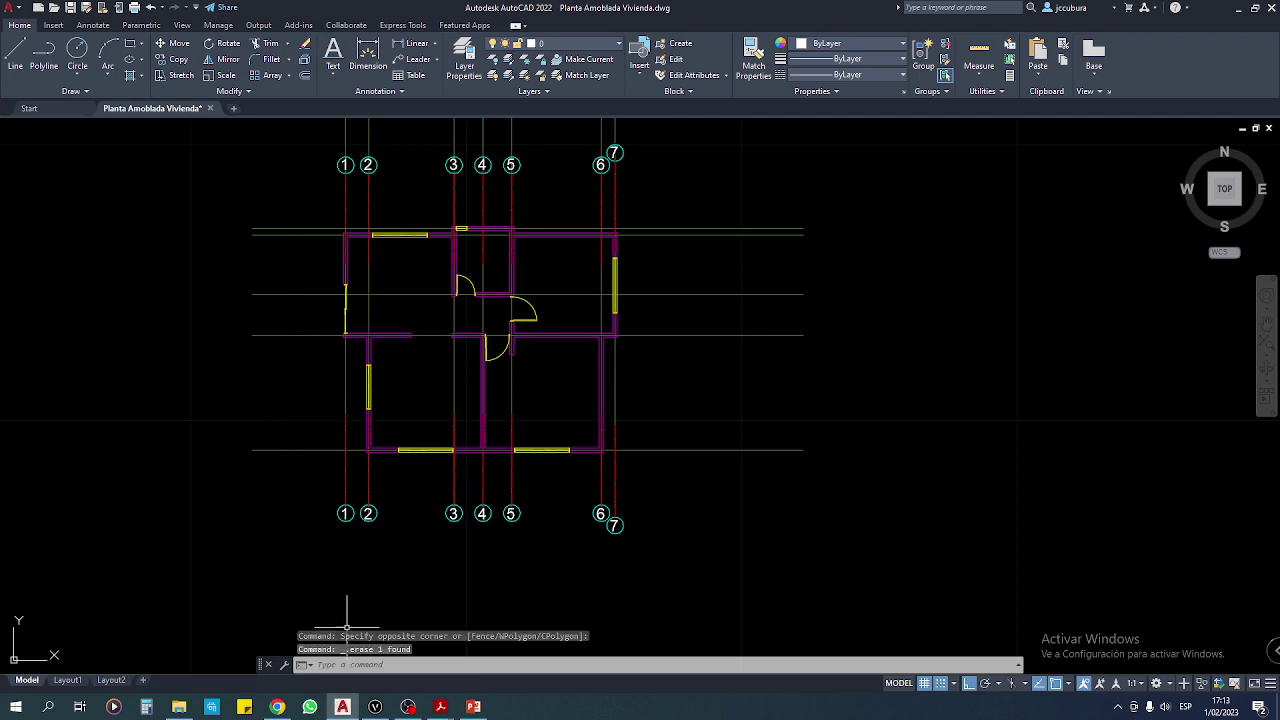
# Compare the reference PDF's top and bottom axis bubbles in Acrobat, then return to AutoCAD.
pyautogui.moveTo(440, 707)
pyautogui.click(365, 640)
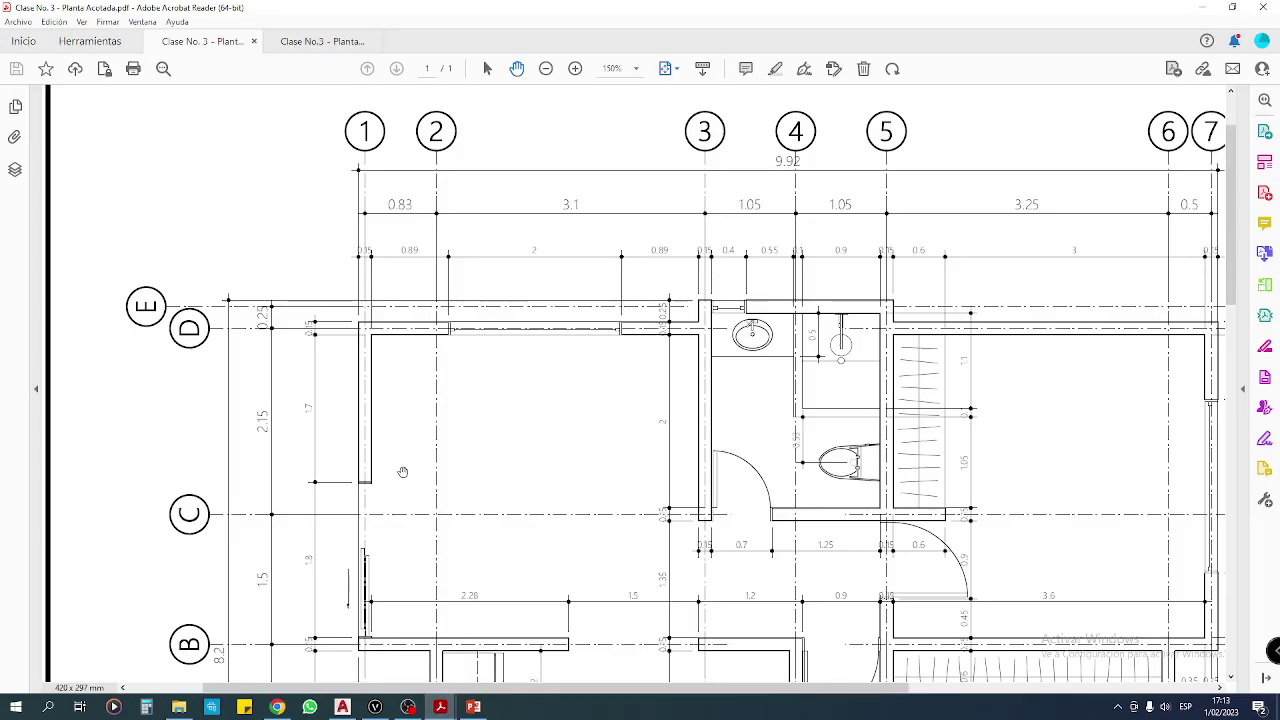
pyautogui.scroll(-5, 403, 472)
pyautogui.scroll(-5, 350, 410)
pyautogui.scroll(-2, 301, 356)
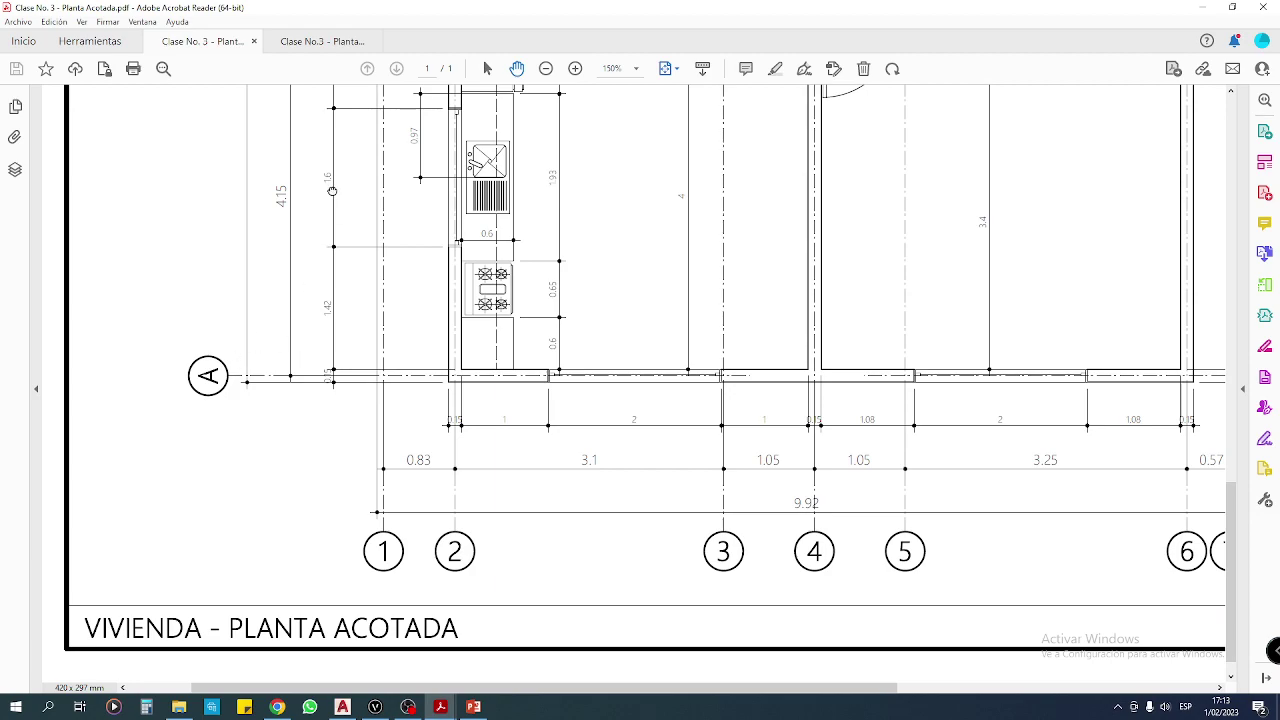
pyautogui.scroll(4, 340, 290)
pyautogui.scroll(4, 352, 400)
pyautogui.scroll(3, 362, 520)
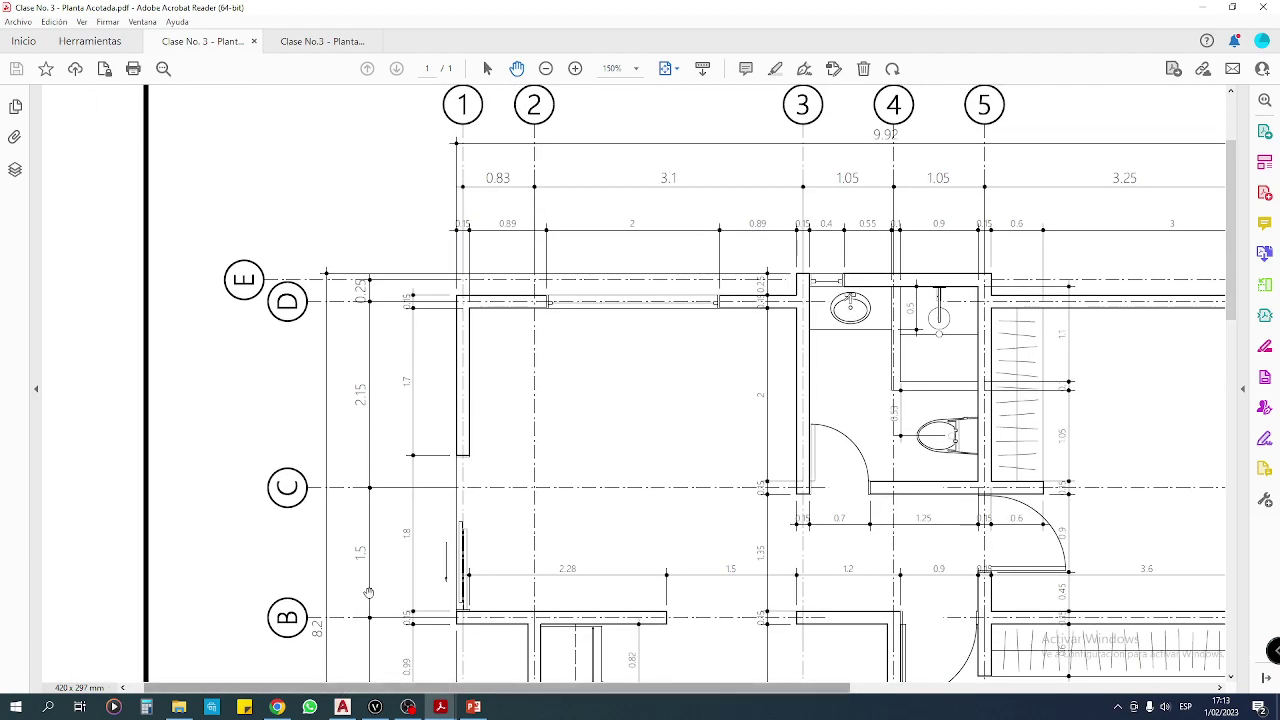
pyautogui.scroll(-6, 357, 440)
pyautogui.scroll(-5, 355, 450)
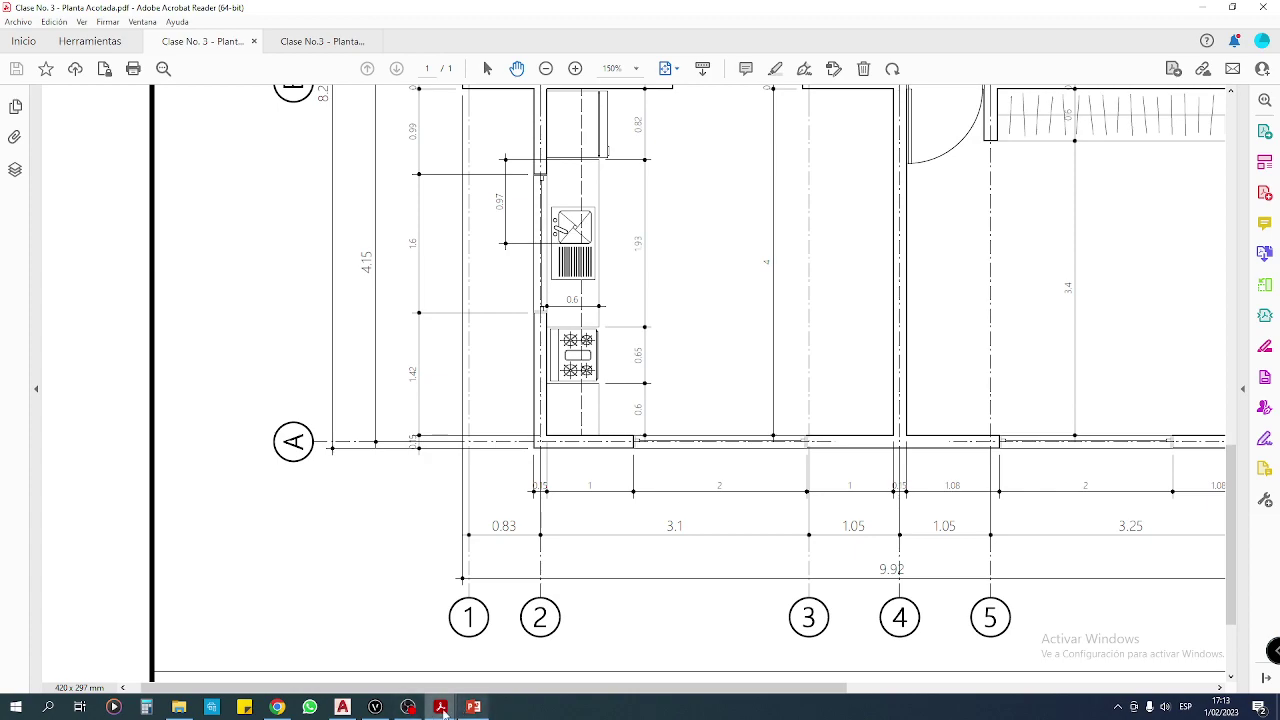
pyautogui.click(342, 707)
pyautogui.moveTo(380, 392); pyautogui.dragTo(404, 433, button='middle')
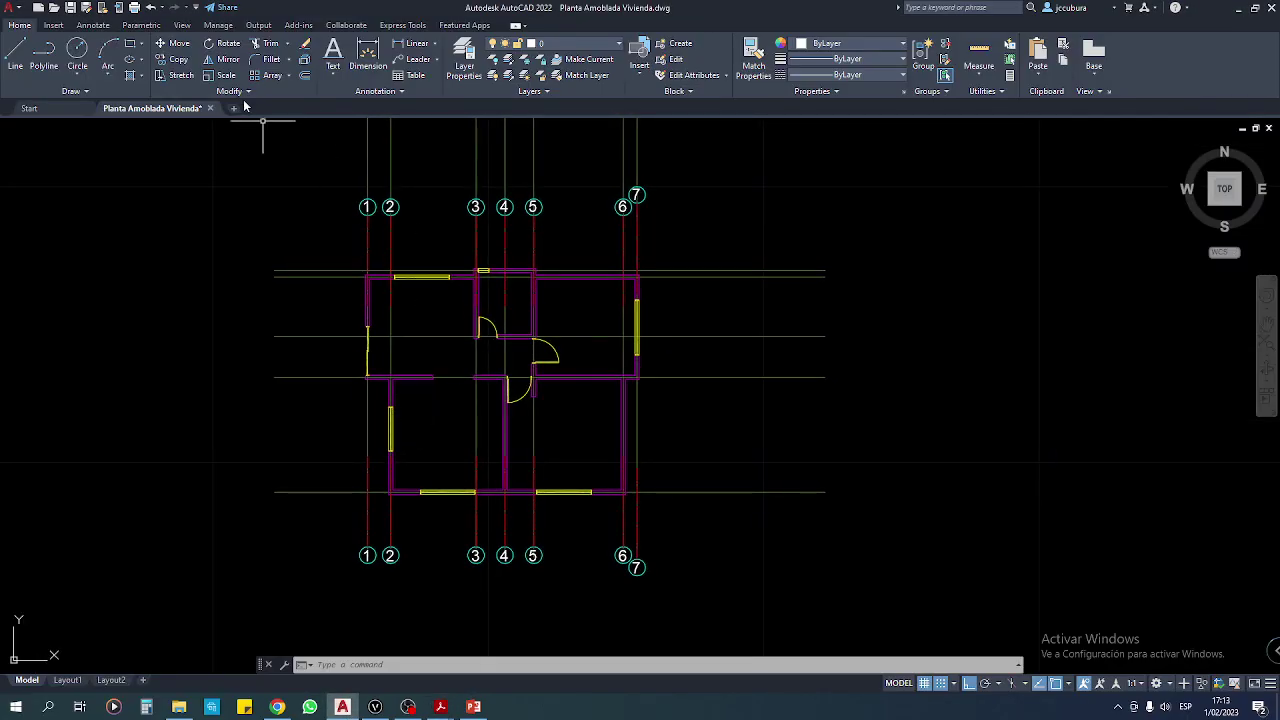
# Abandon a Copy, then mirror axis 1's line and bubble with the first point at the top-left wall corner.
pyautogui.click(176, 61)
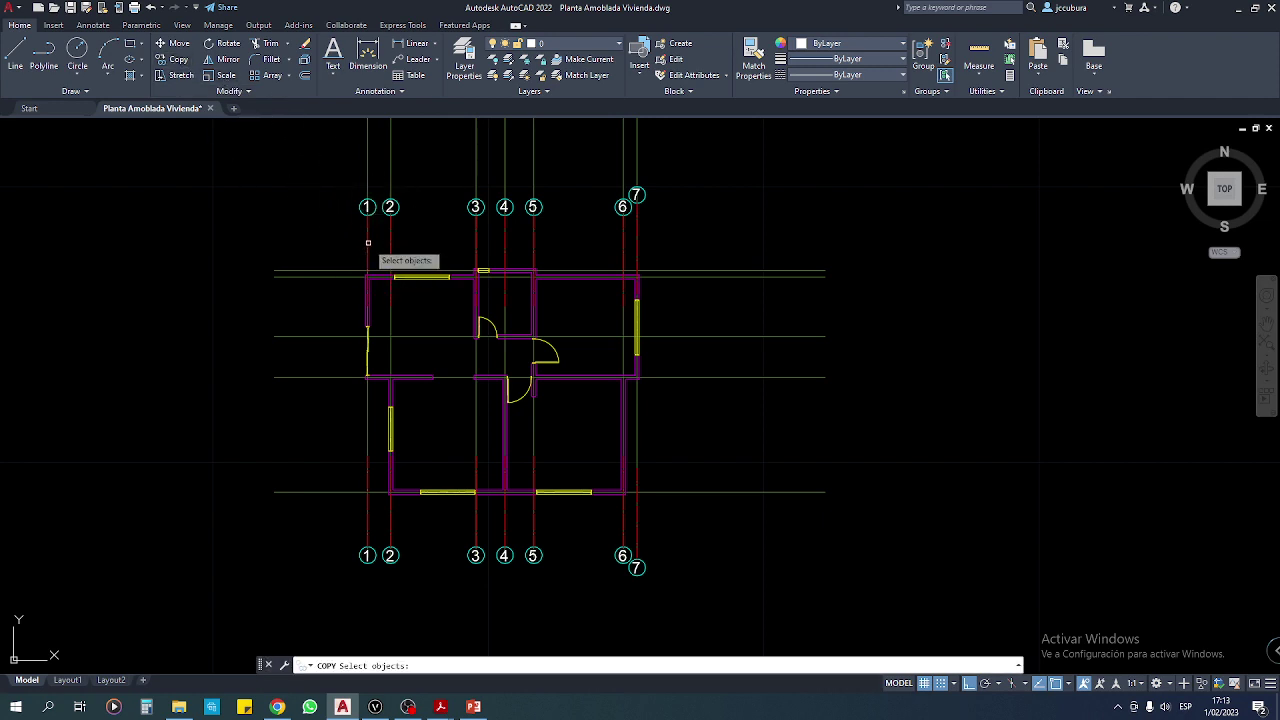
pyautogui.scroll(4, 326, 200)
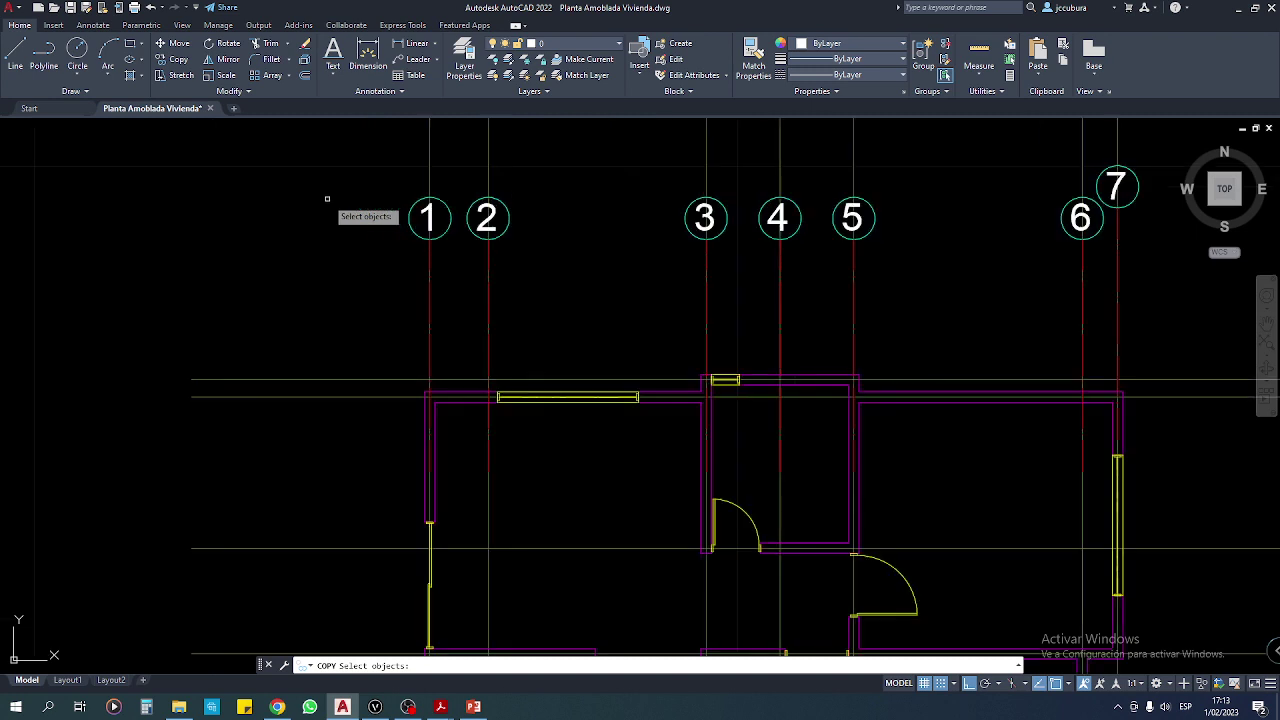
pyautogui.moveTo(325, 193); pyautogui.dragTo(295, 189, button='middle')
pyautogui.press('Escape')
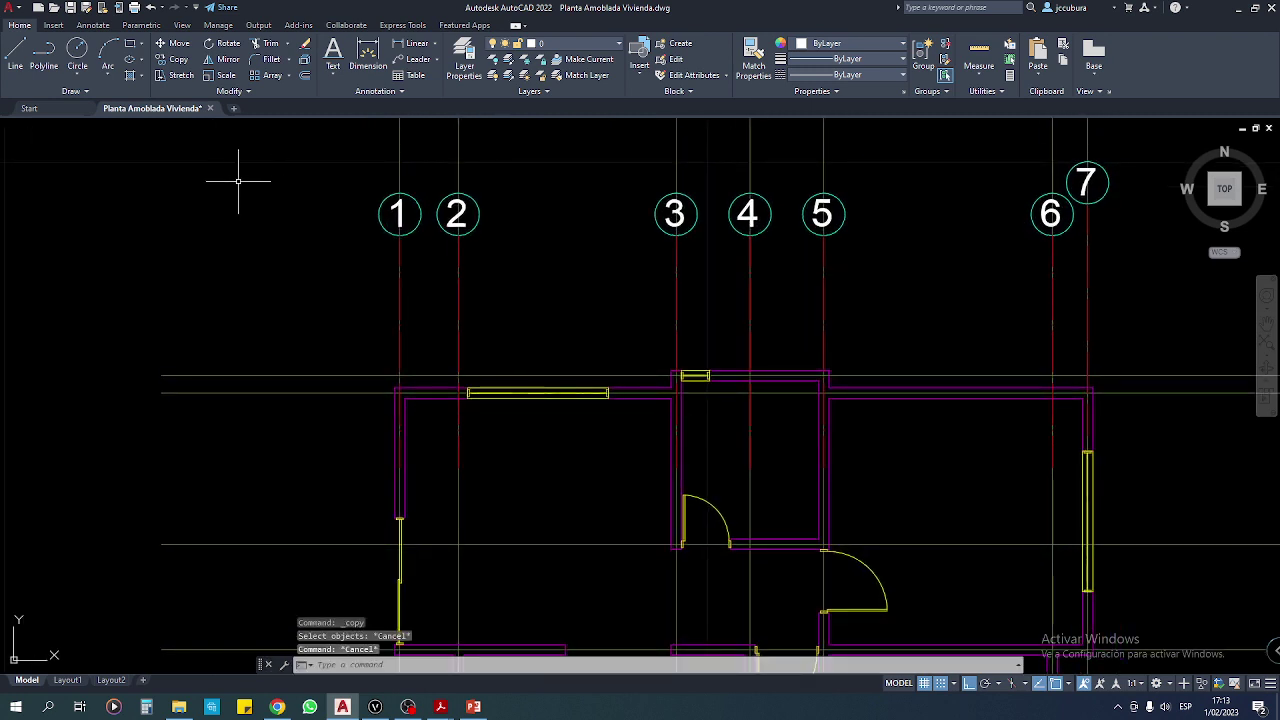
pyautogui.click(225, 60)
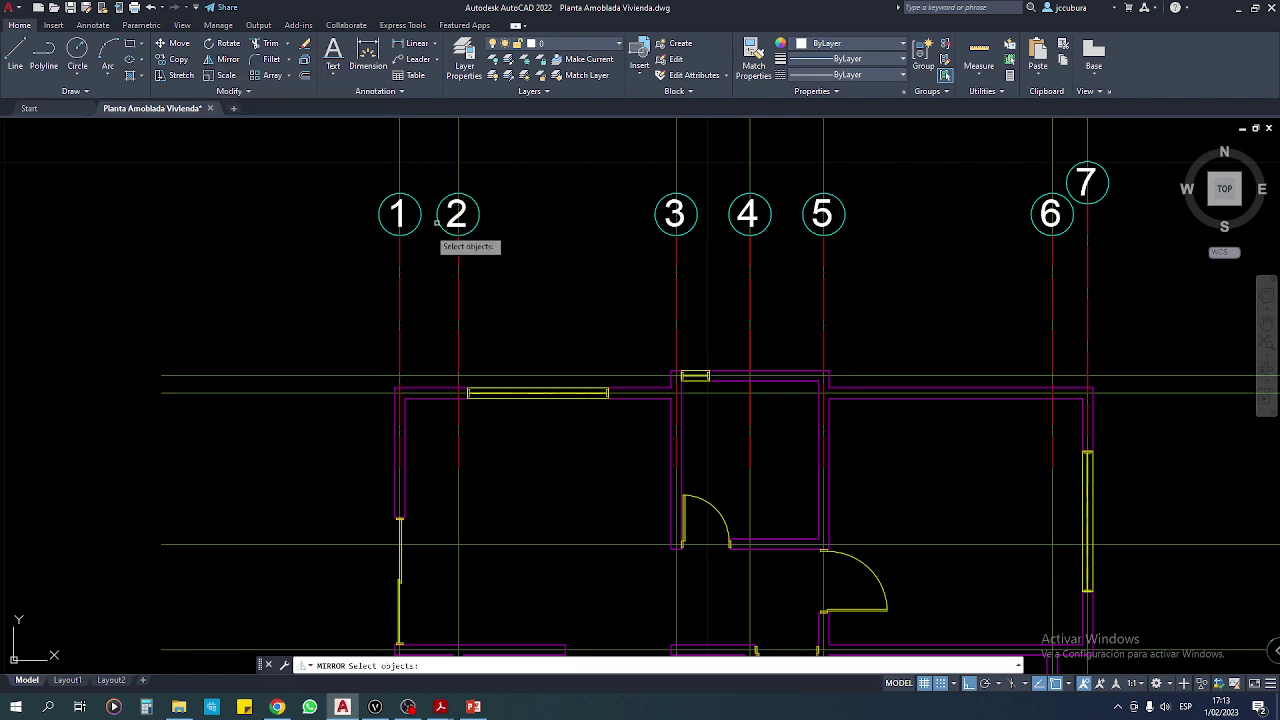
pyautogui.click(399, 248)
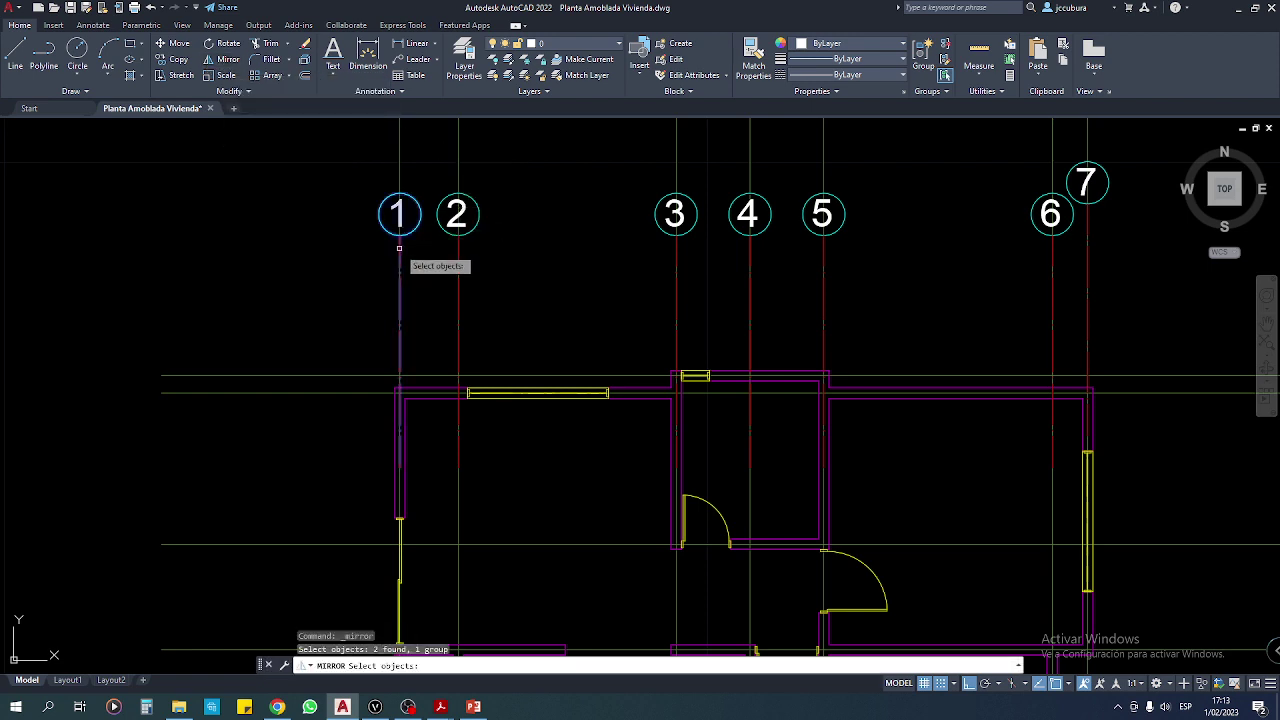
pyautogui.press('Return')
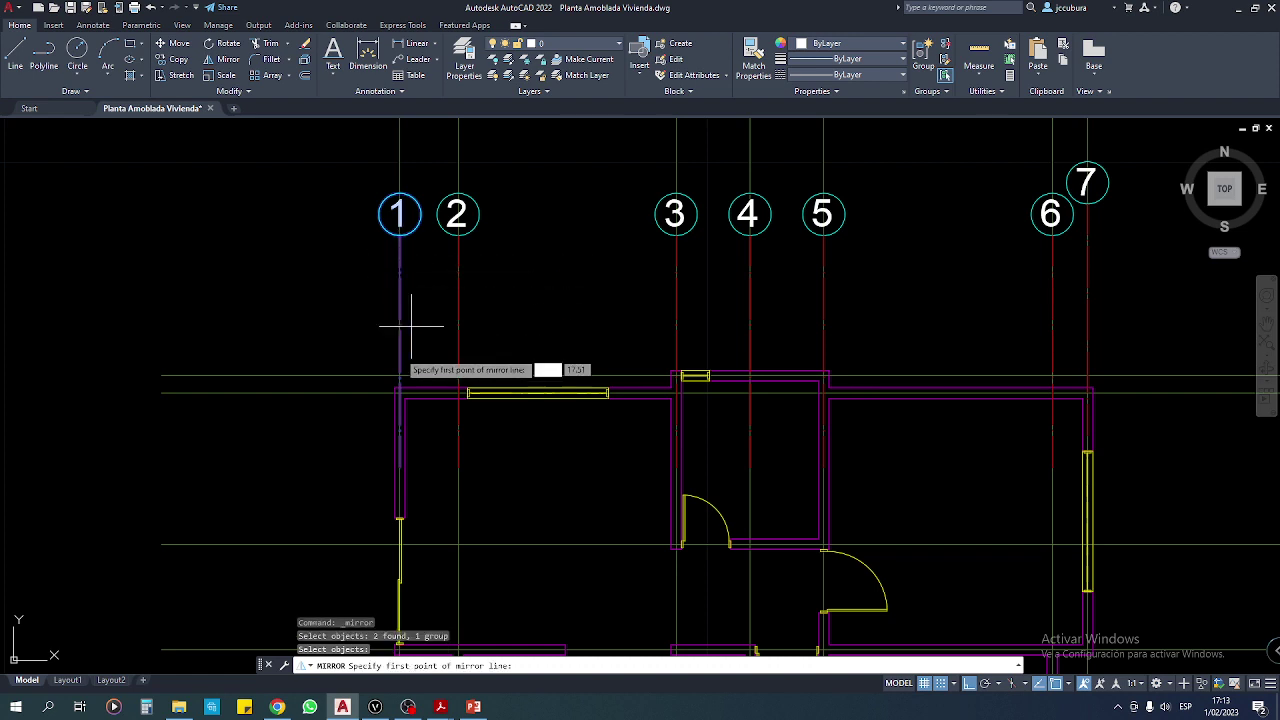
pyautogui.scroll(4, 398, 412)
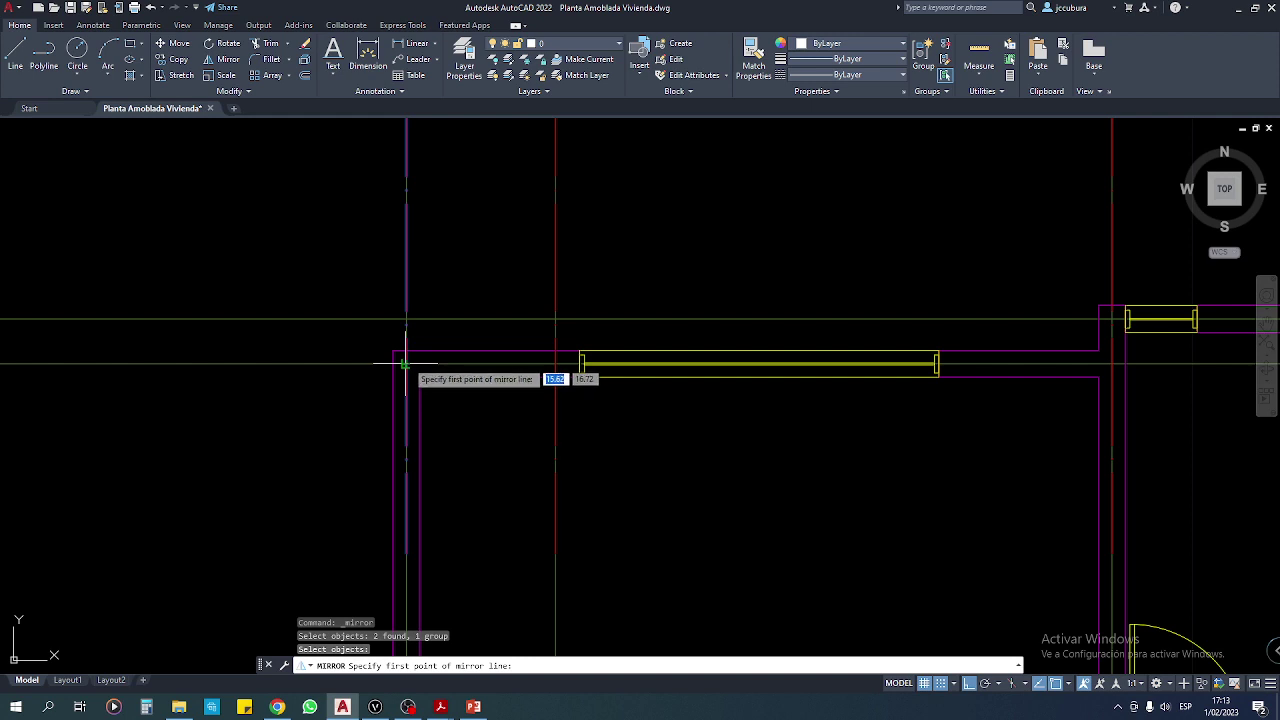
pyautogui.scroll(3, 405, 365)
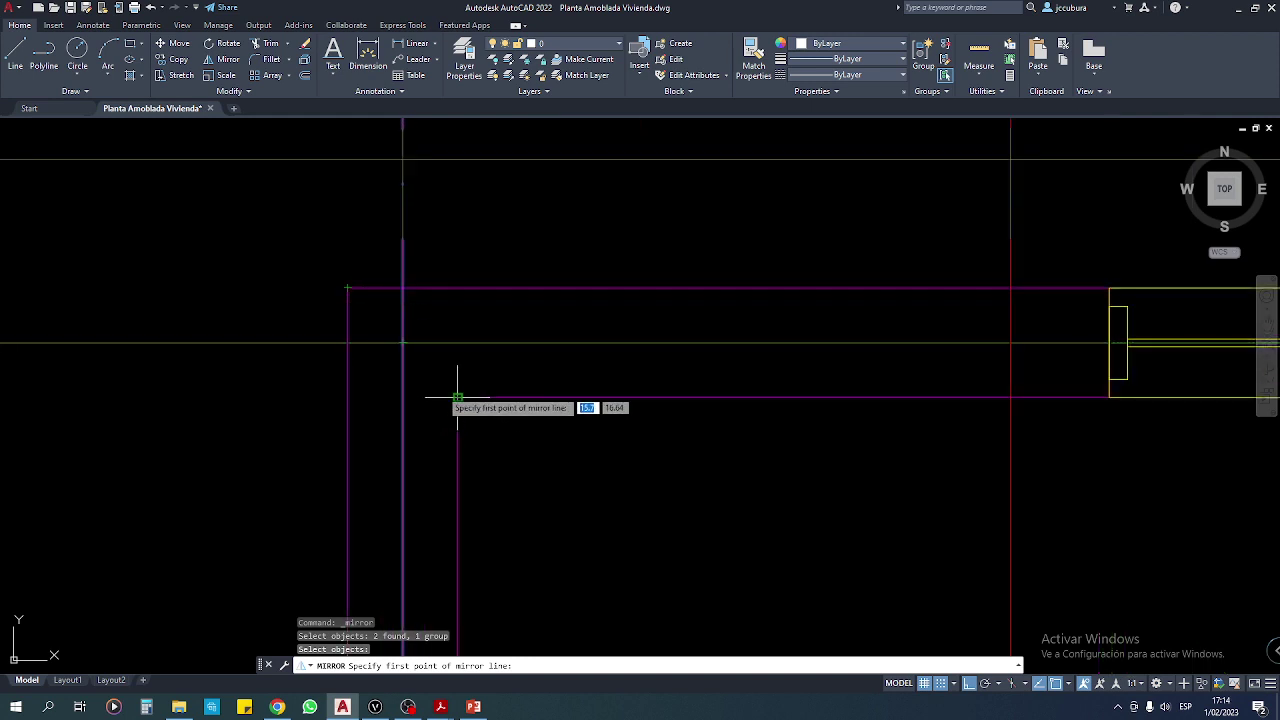
pyautogui.click(403, 343)
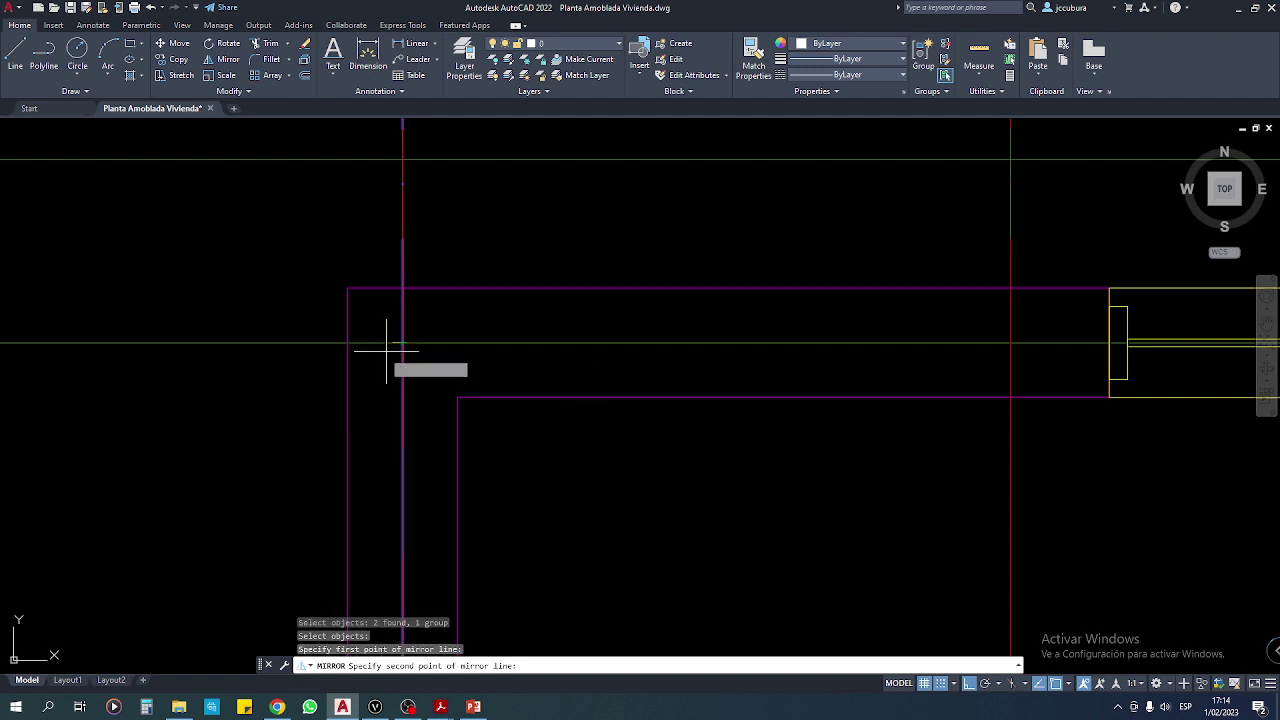
pyautogui.scroll(-5, 386, 355)
pyautogui.moveTo(386, 349)
pyautogui.mouseDown(button='middle')
pyautogui.moveTo(458, 413)
pyautogui.moveTo(448, 429)
pyautogui.mouseUp(button='middle')
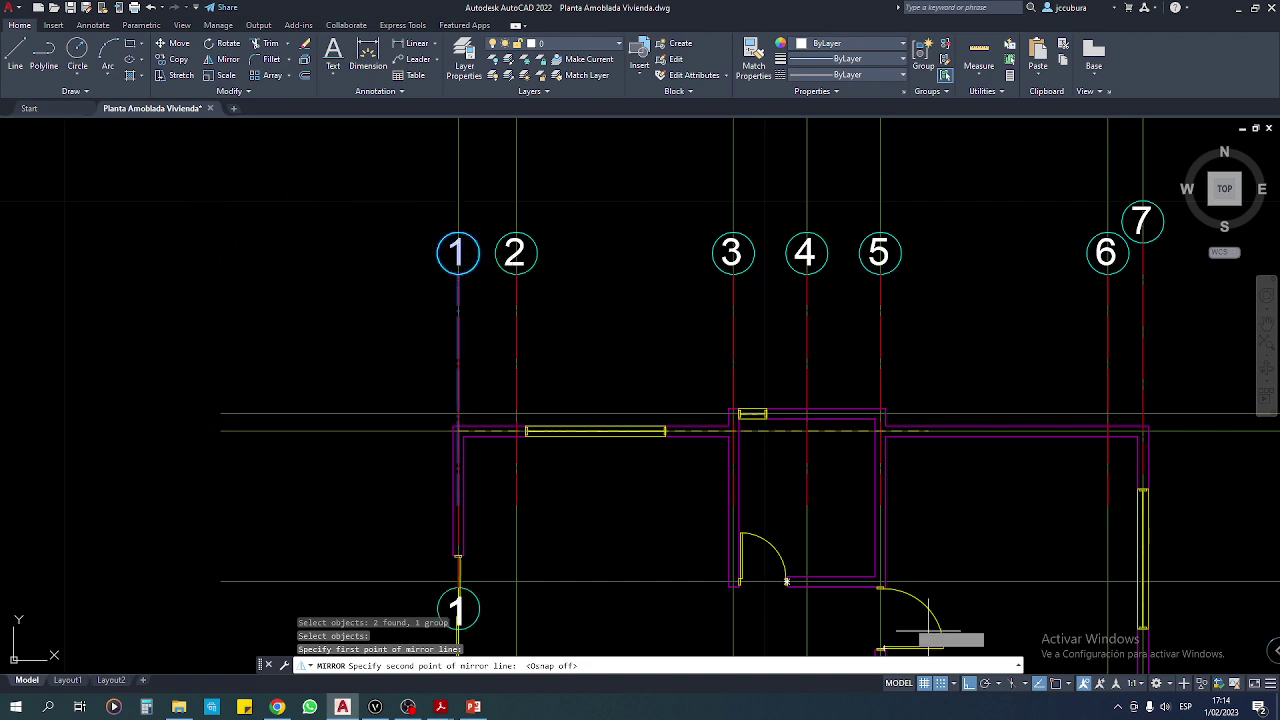
# Turn on polar tracking, enter @3.82<45 for the mirror line, then cancel the mirror.
pyautogui.click(980, 686)
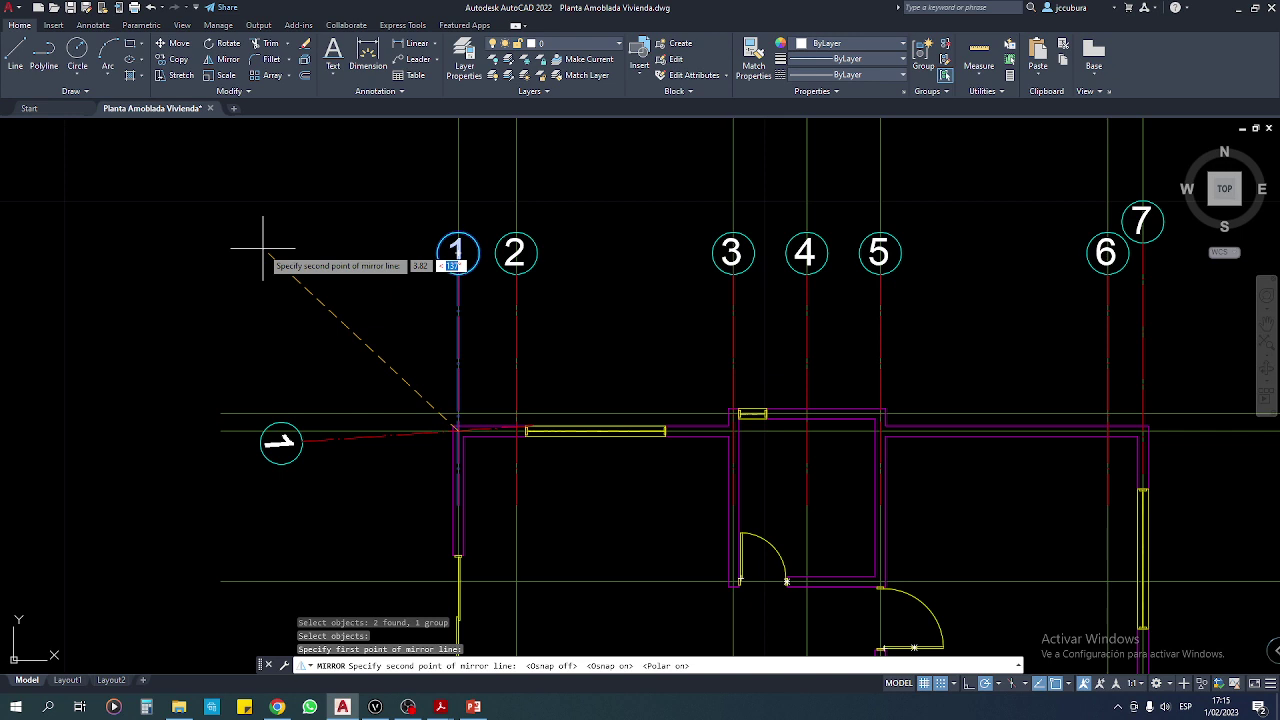
pyautogui.write('@3.82<45')
pyautogui.press('Return')
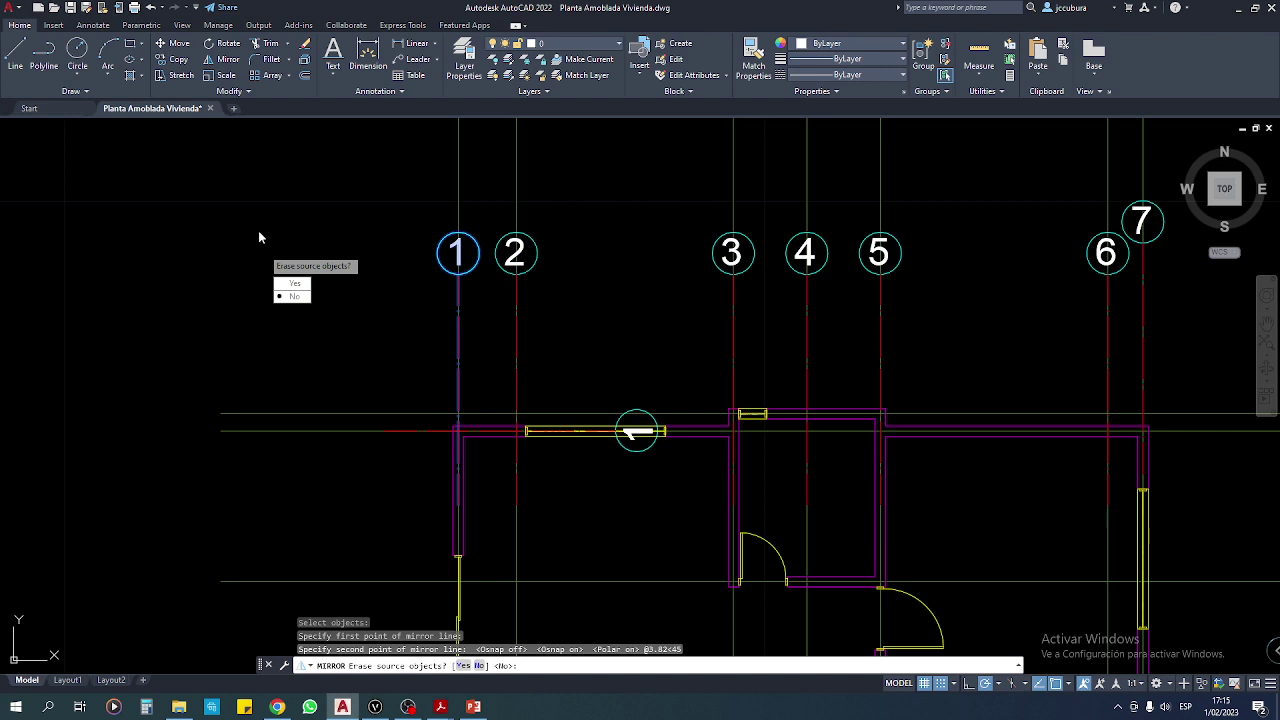
pyautogui.press('Escape')
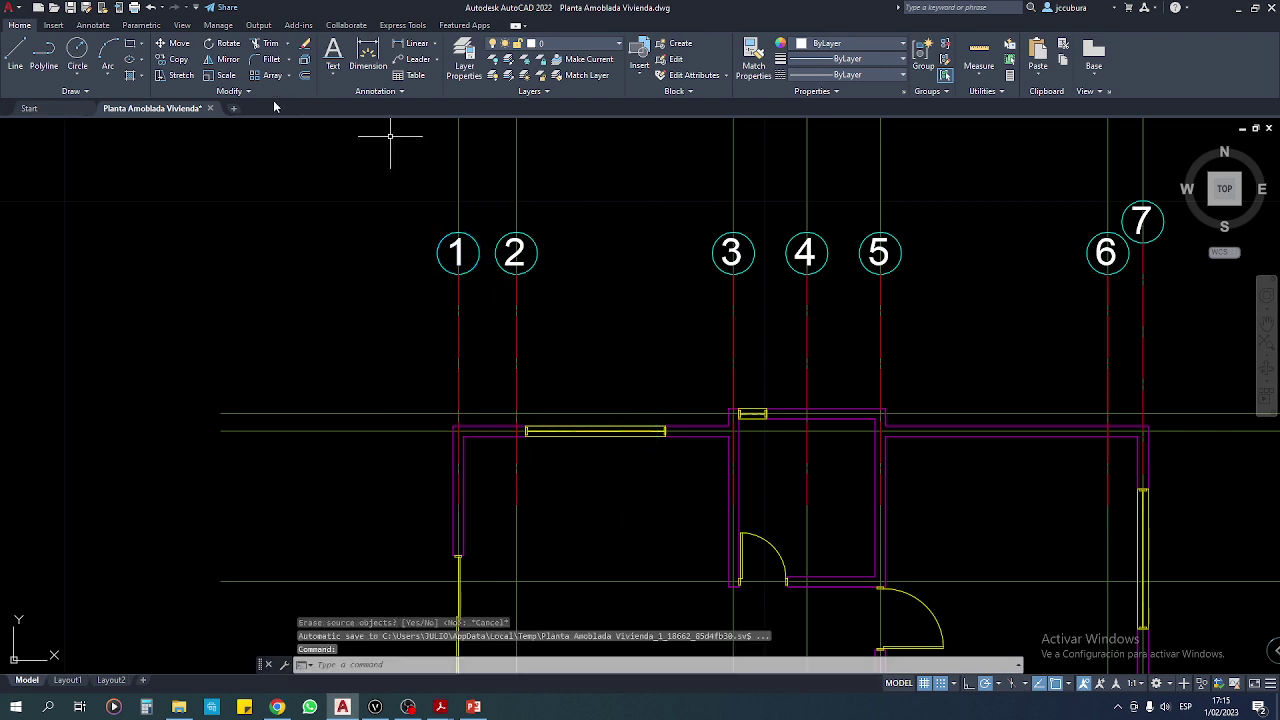
# Restart Mirror on grid line 1 and its bubble, first point at the top-left wall corner.
pyautogui.click(227, 61)
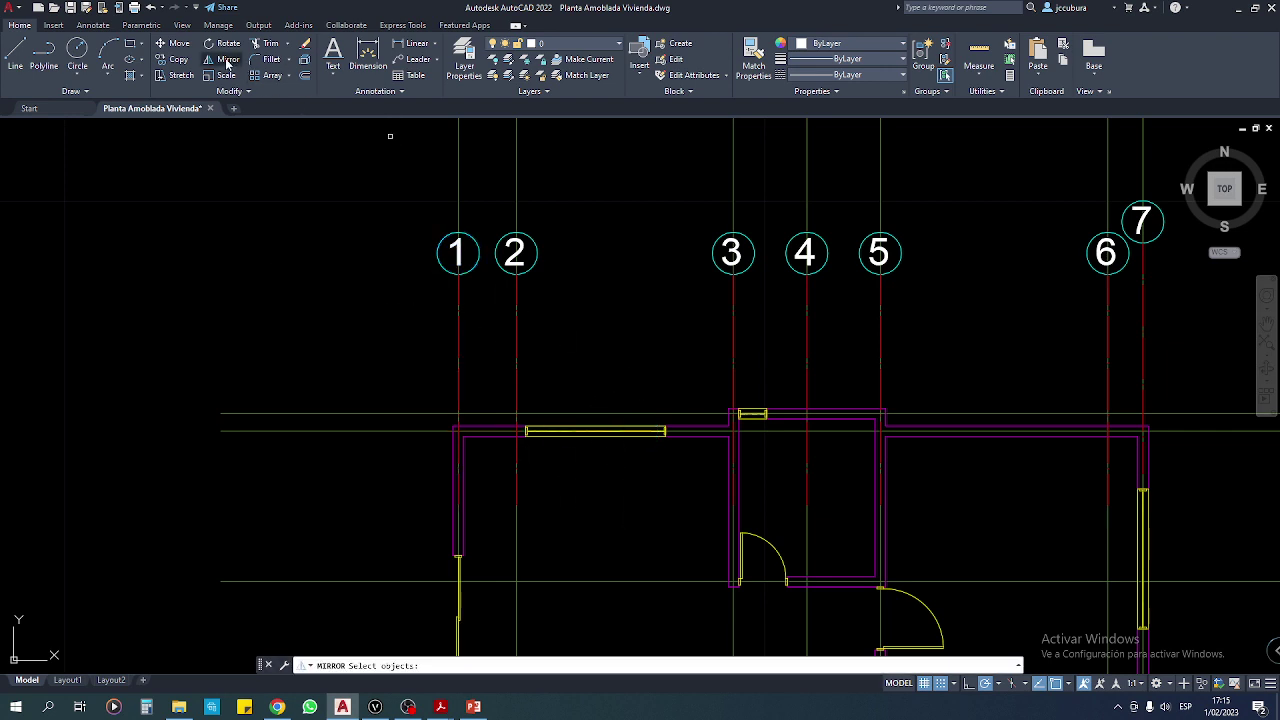
pyautogui.click(458, 285)
pyautogui.press('Return')
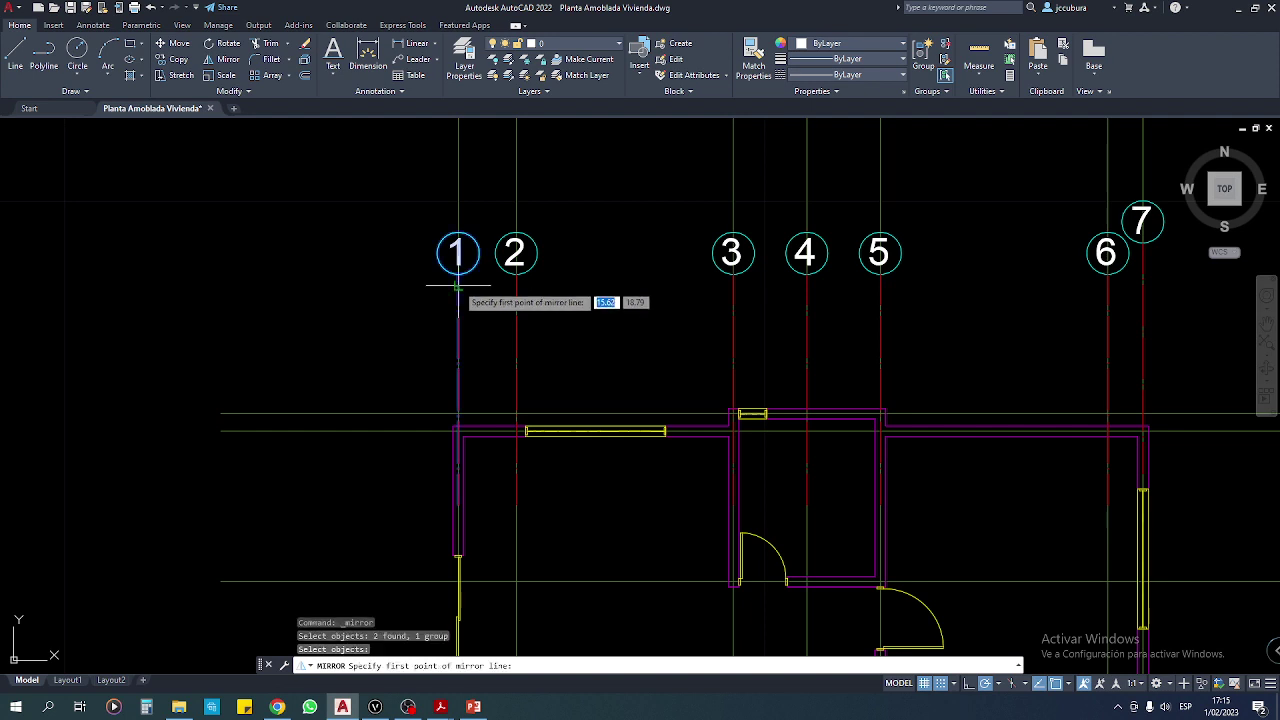
pyautogui.click(458, 431)
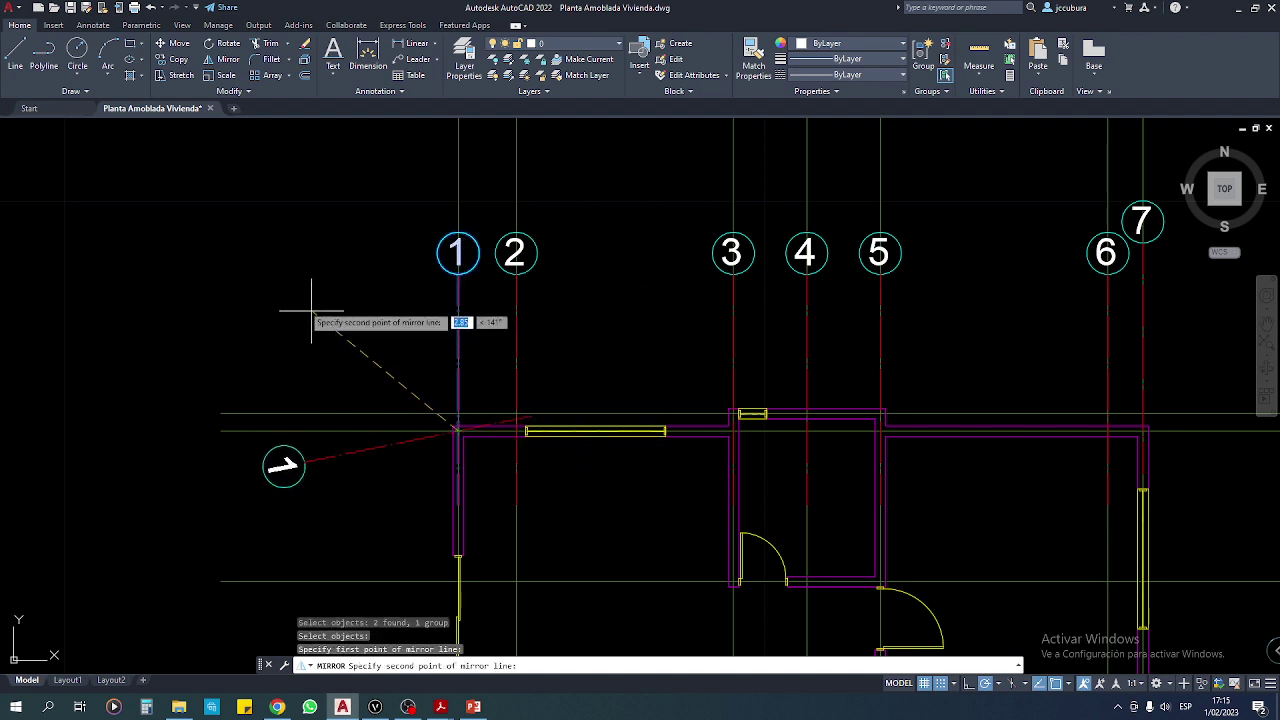
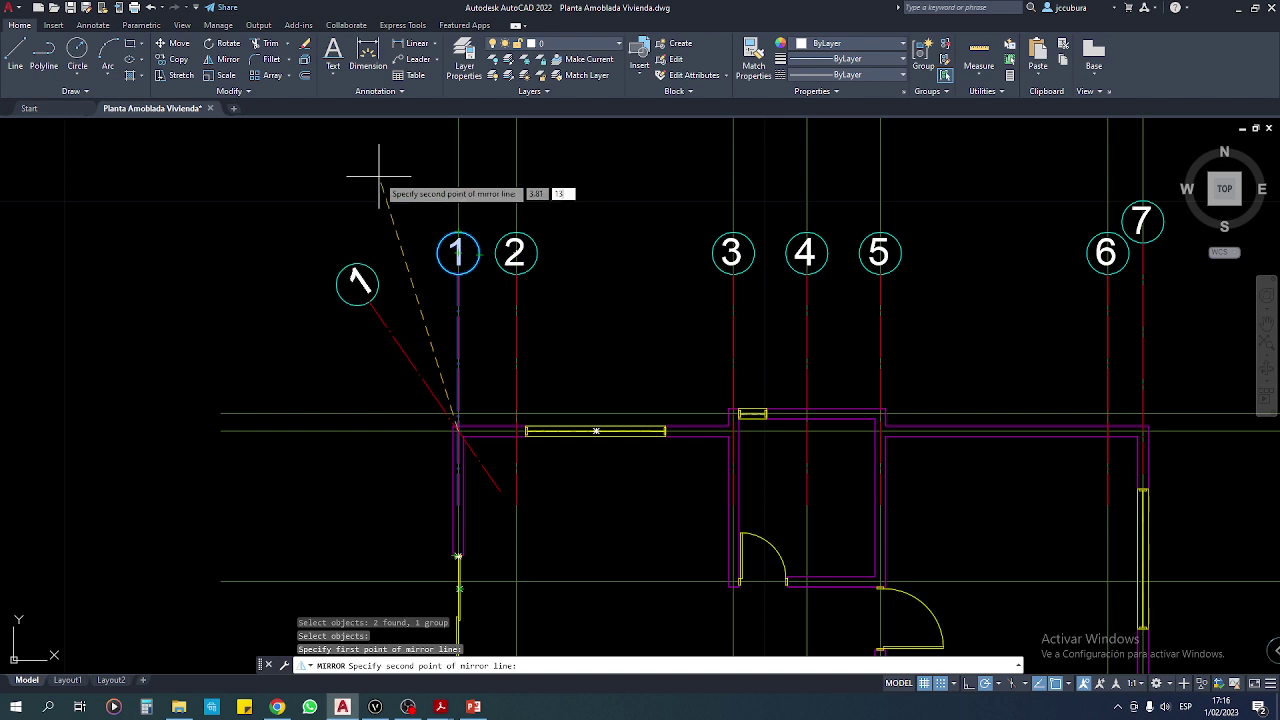
# Finish the mirror and keep the original axis bubble.
pyautogui.write('5')
pyautogui.press('Return')
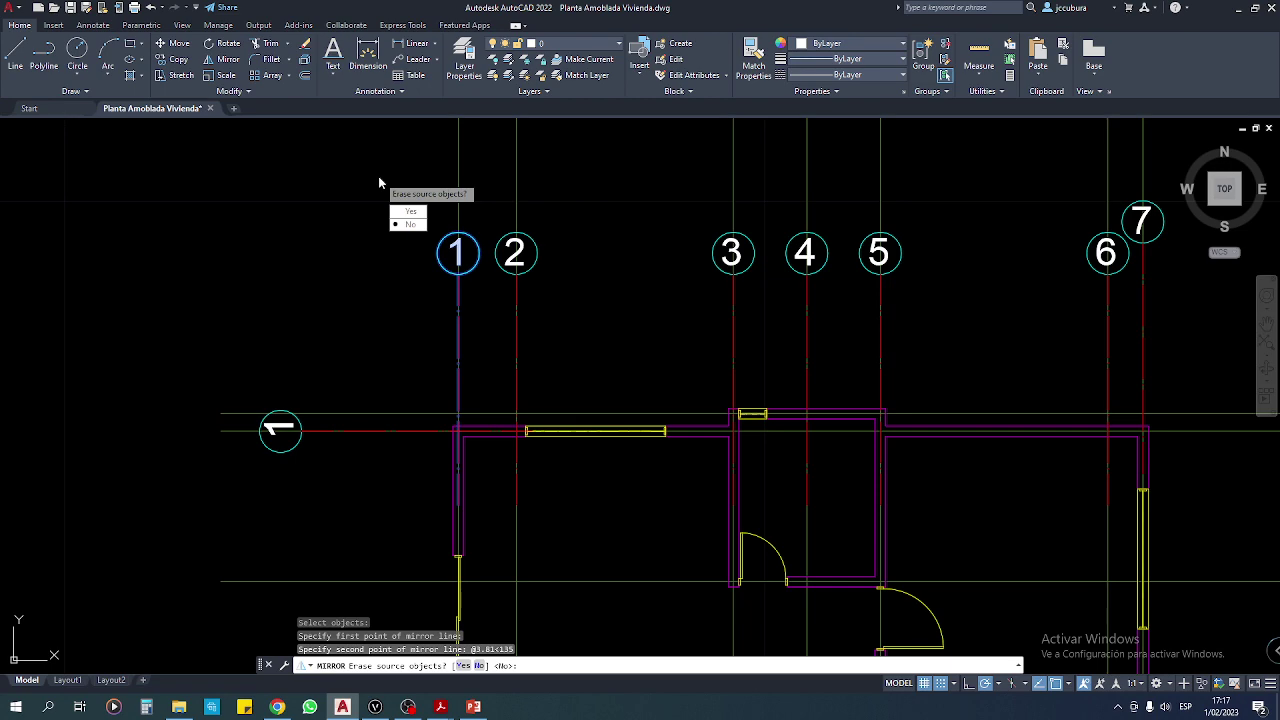
pyautogui.press('Return')
# Copy the left axis bubble straight down with Ortho onto the three horizontal gridlines below.
pyautogui.scroll(-2, 393, 444)
pyautogui.moveTo(395, 441)
pyautogui.mouseDown(button='middle')
pyautogui.moveTo(368, 288)
pyautogui.moveTo(369, 335)
pyautogui.mouseUp(button='middle')
pyautogui.scroll(2, 362, 340)
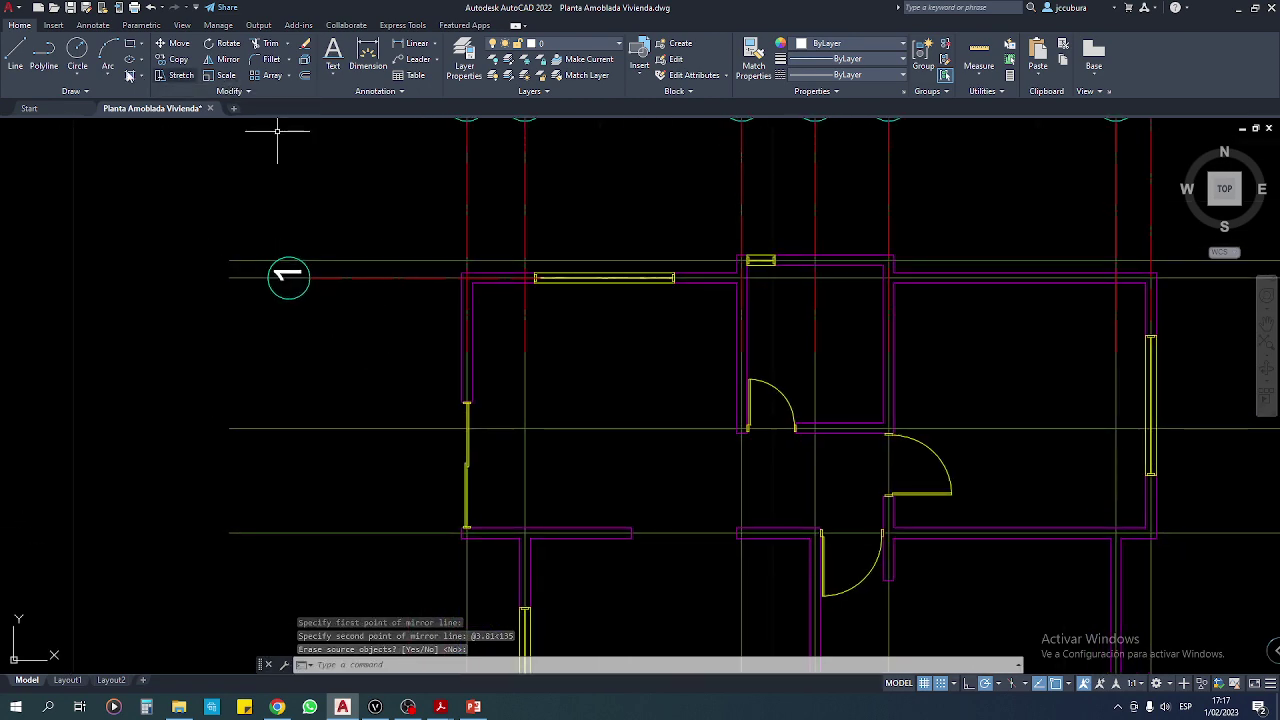
pyautogui.click(176, 60)
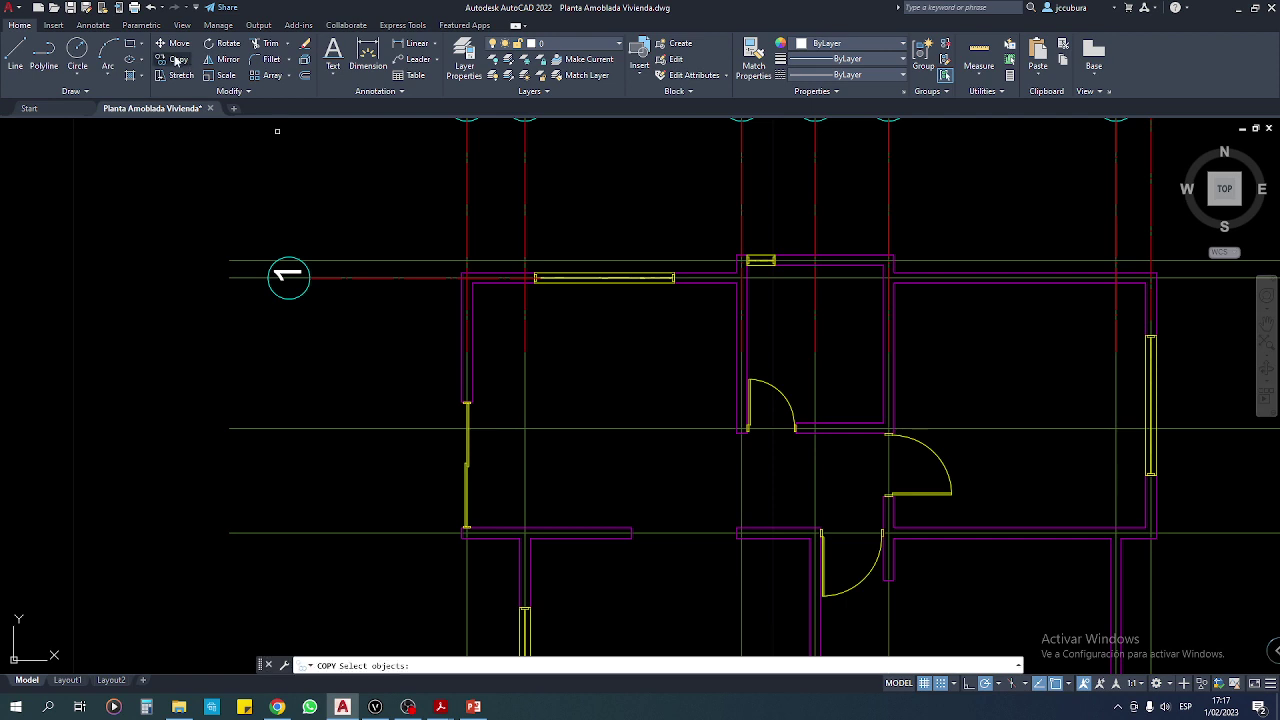
pyautogui.click(342, 276)
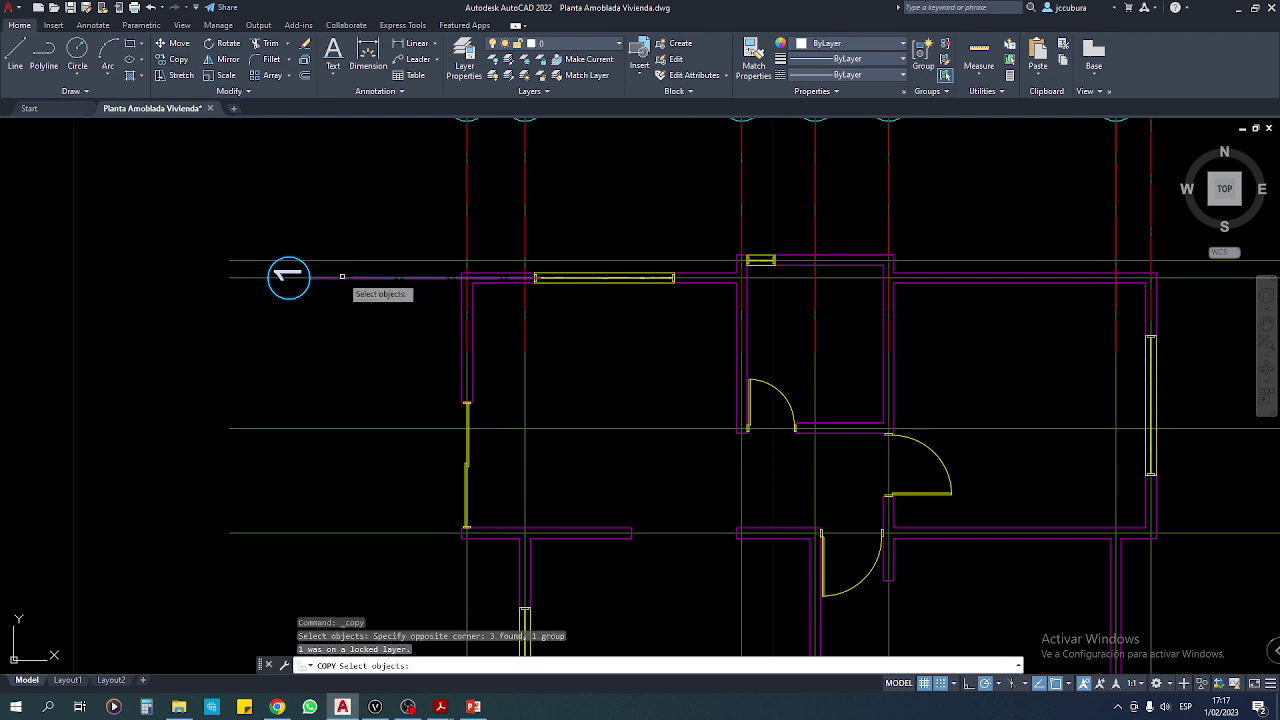
pyautogui.press('Return')
pyautogui.click(357, 277)
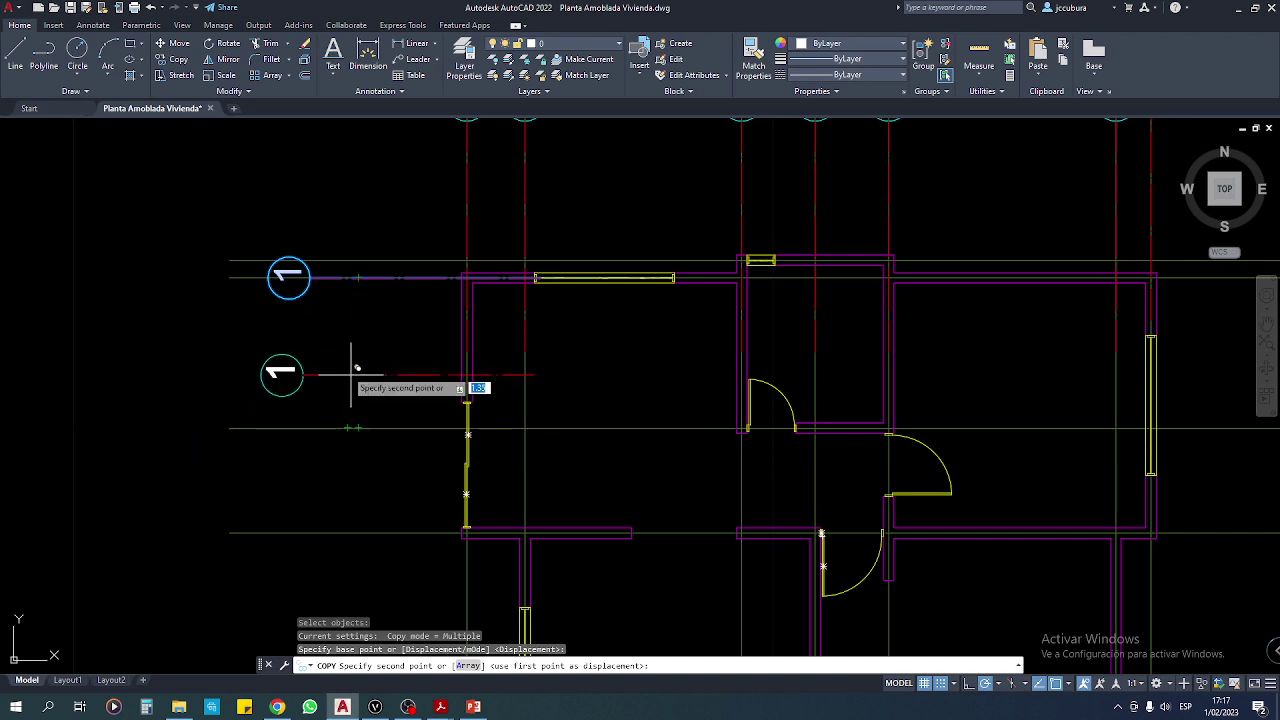
pyautogui.click(968, 684)
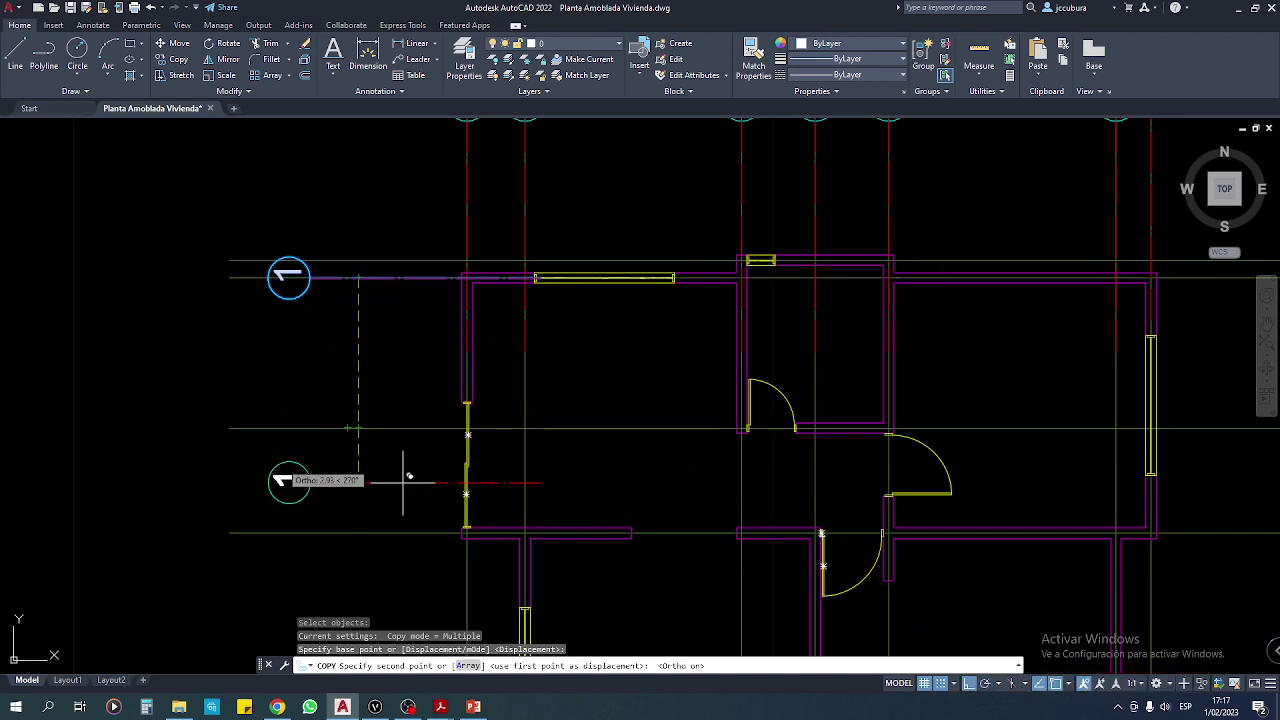
pyautogui.click(359, 428)
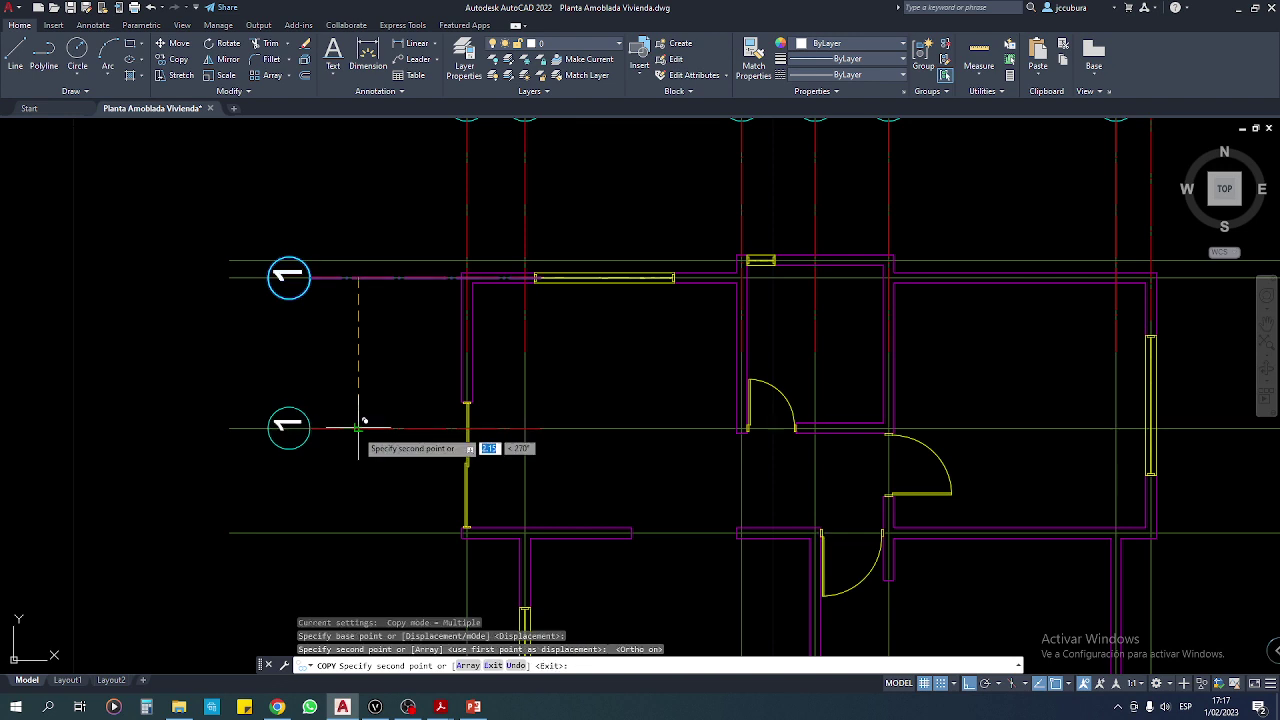
pyautogui.click(359, 530)
pyautogui.moveTo(371, 543); pyautogui.dragTo(349, 263, button='middle')
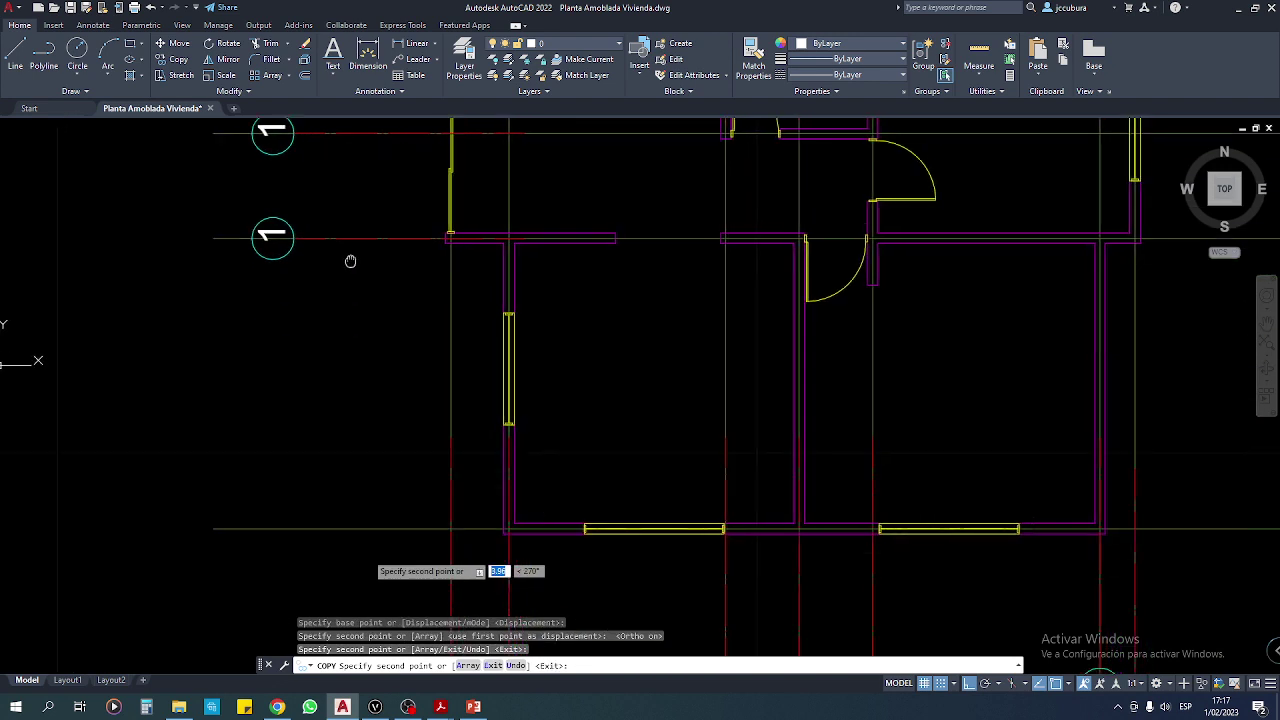
pyautogui.click(355, 484)
pyautogui.press('Return')
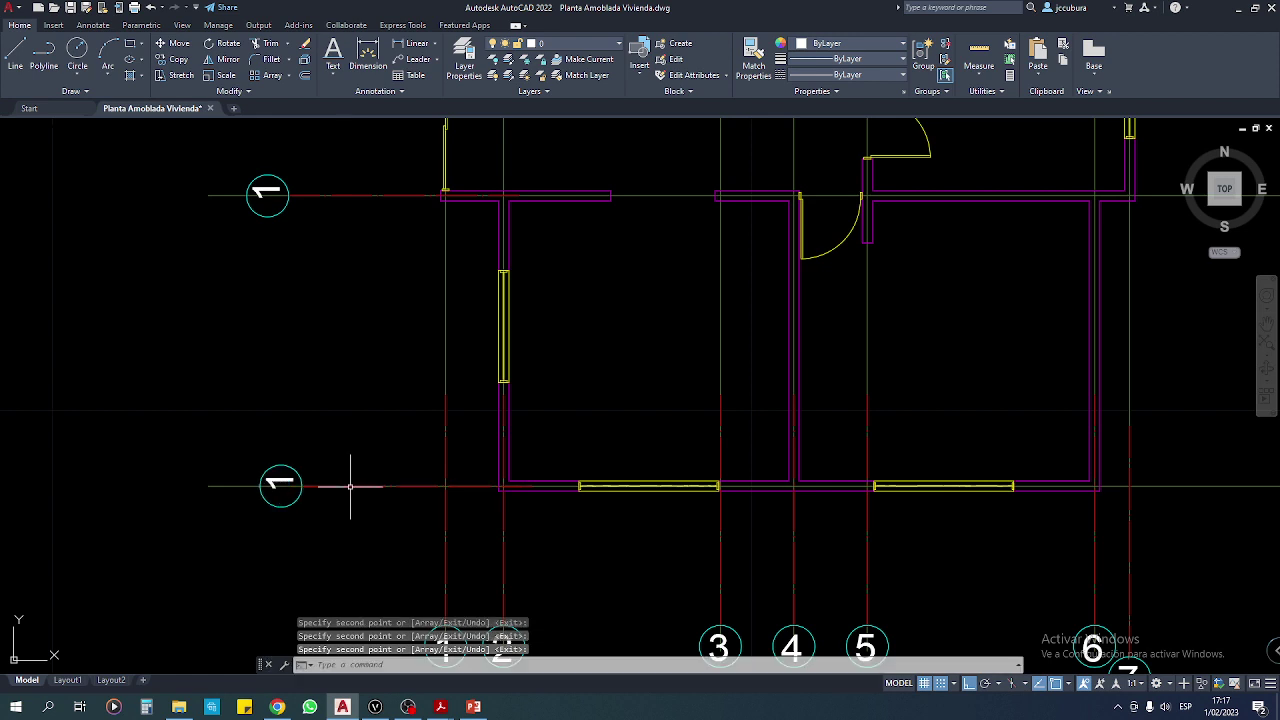
pyautogui.press('Return')
pyautogui.scroll(-4, 350, 480)
# Relabel the bottom-left axis bubble as A.
pyautogui.press('Escape')
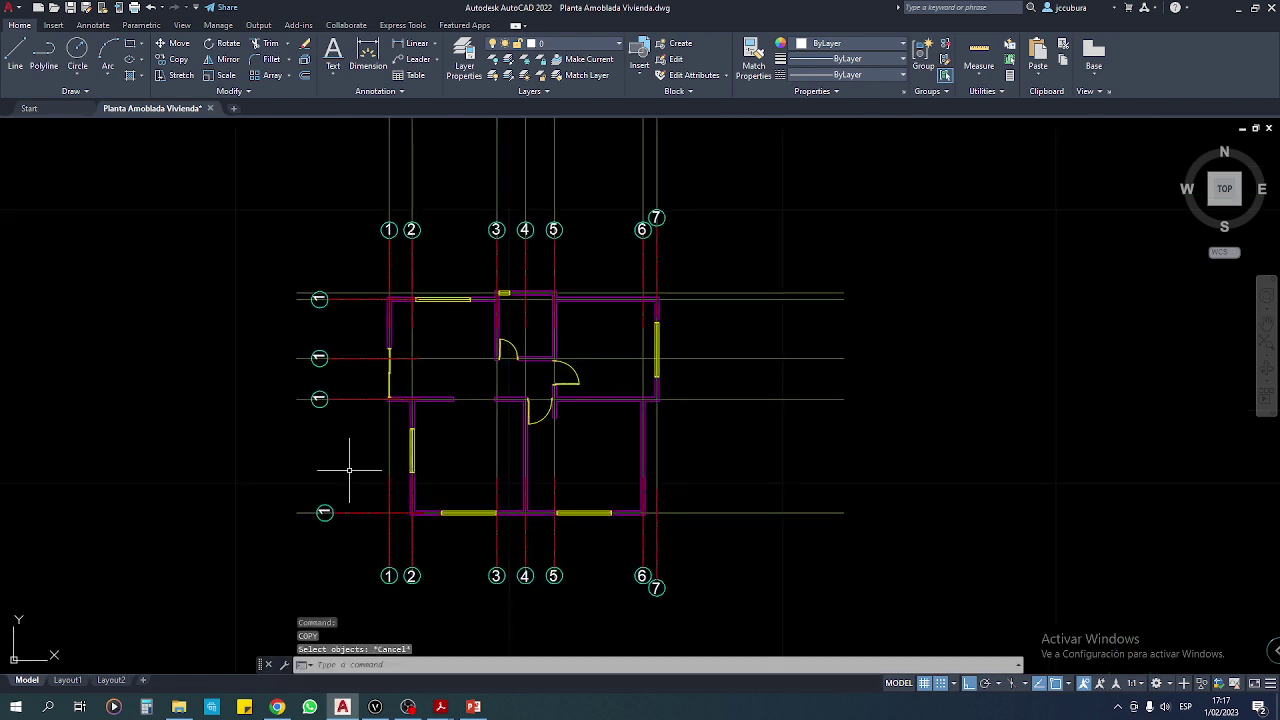
pyautogui.scroll(4, 348, 470)
pyautogui.scroll(1, 355, 480)
pyautogui.click(316, 521)
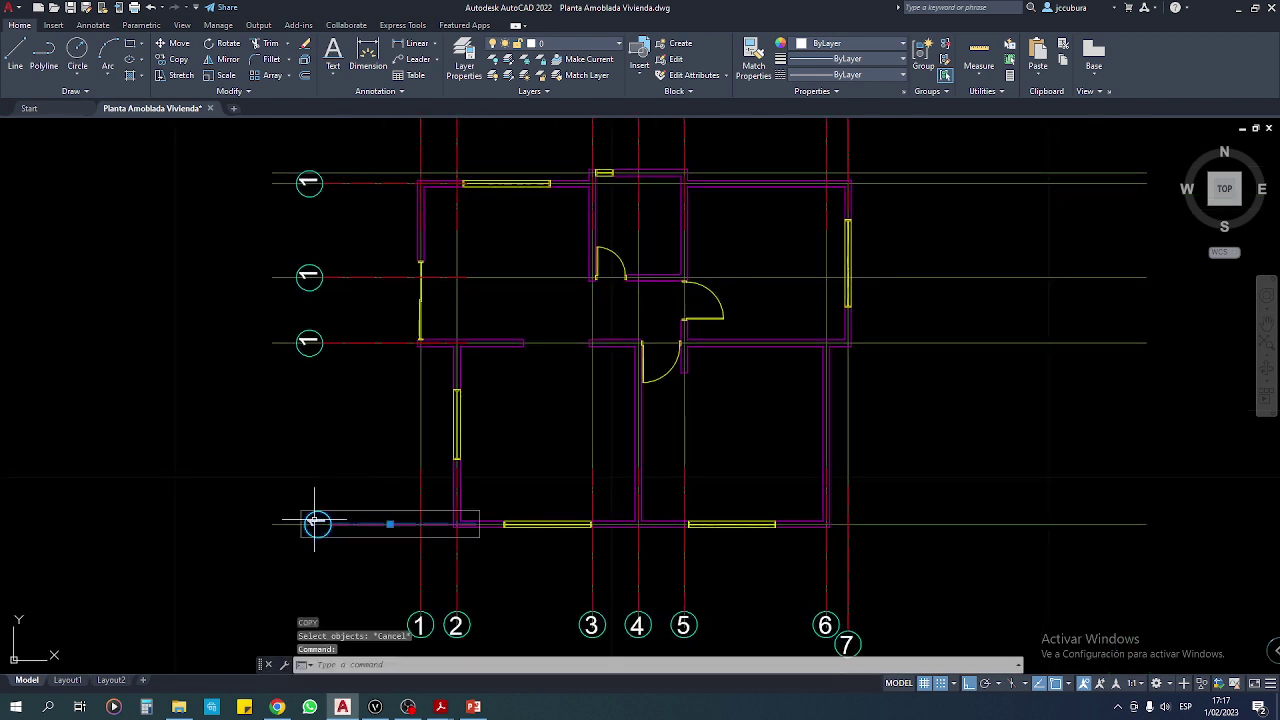
pyautogui.click(430, 387)
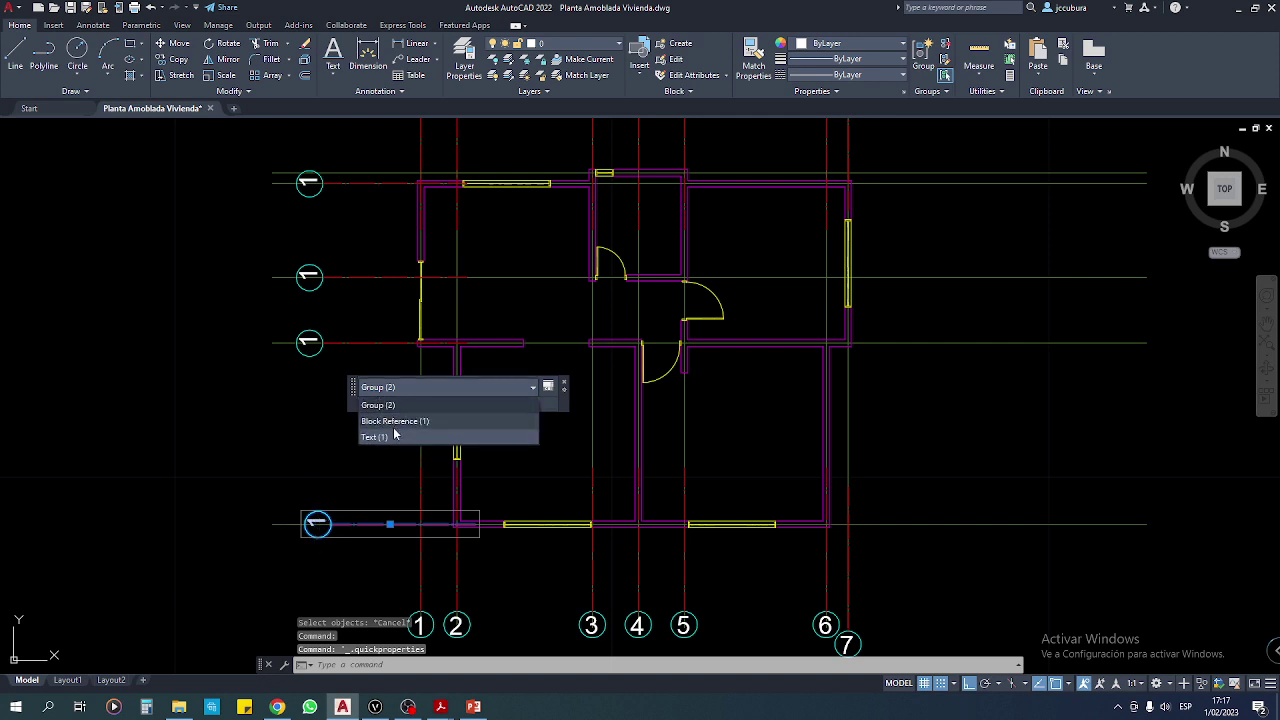
pyautogui.click(392, 440)
pyautogui.click(422, 416)
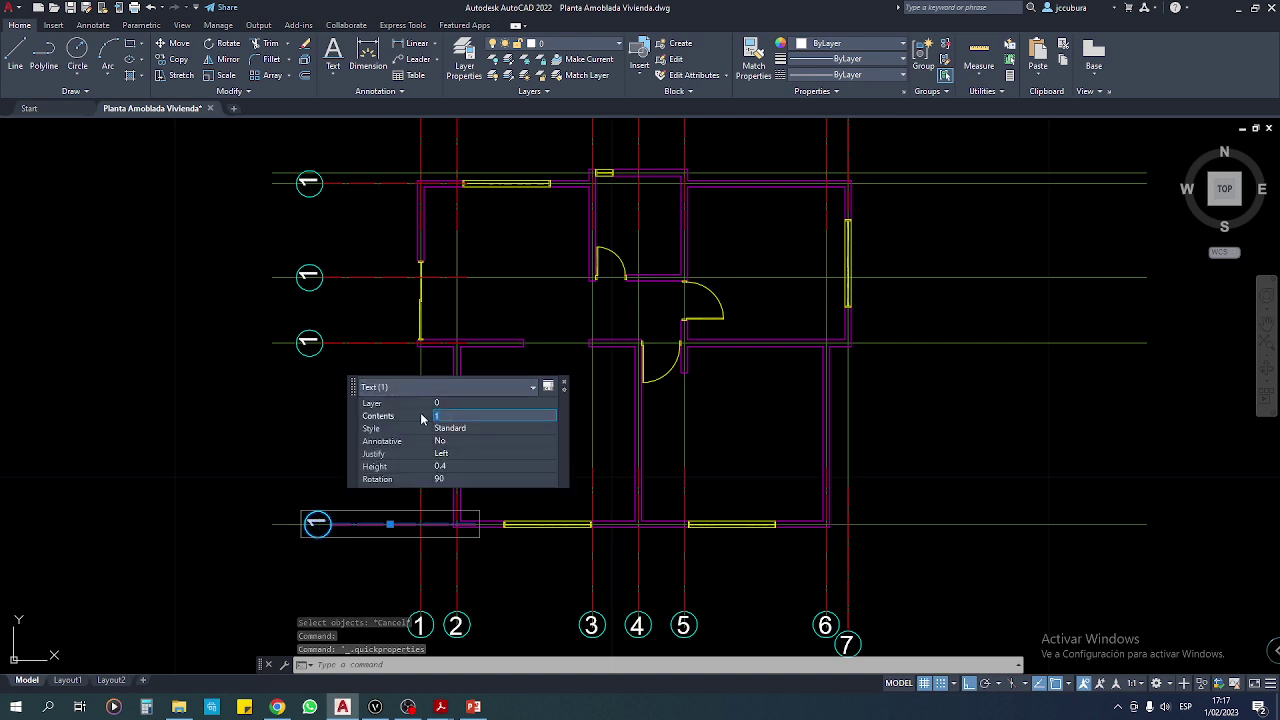
pyautogui.write('A')
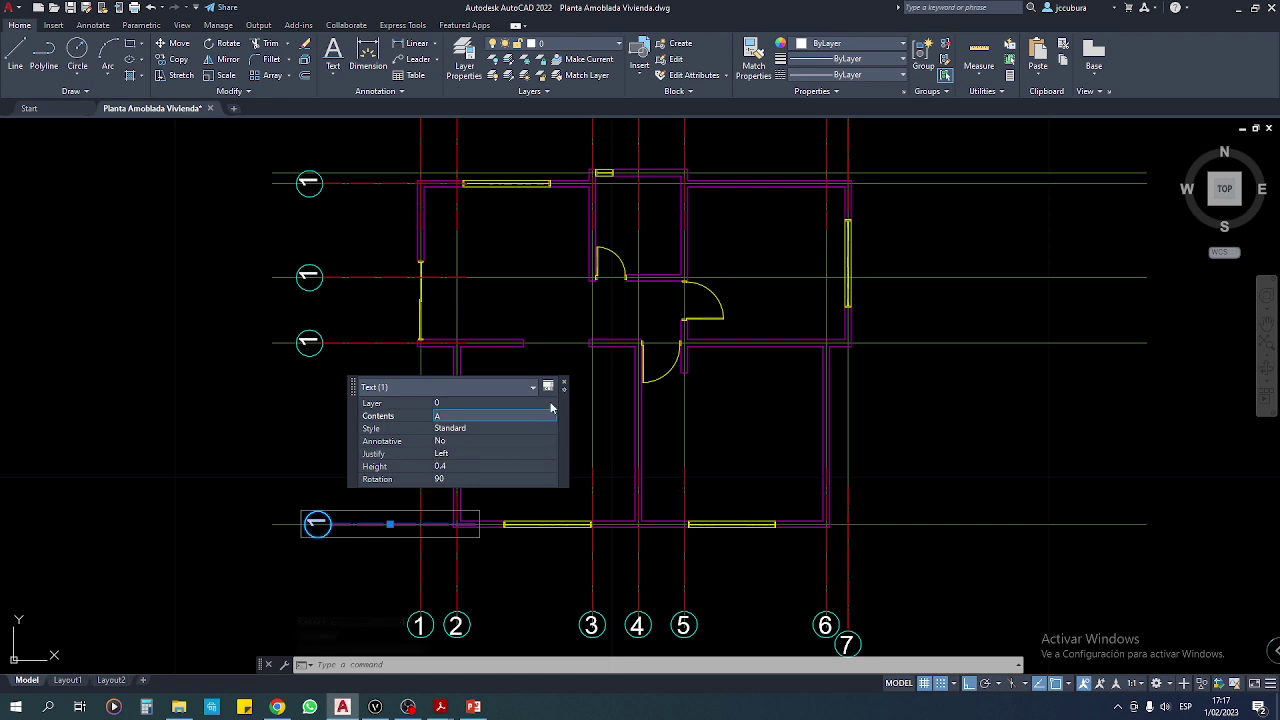
pyautogui.press('Return')
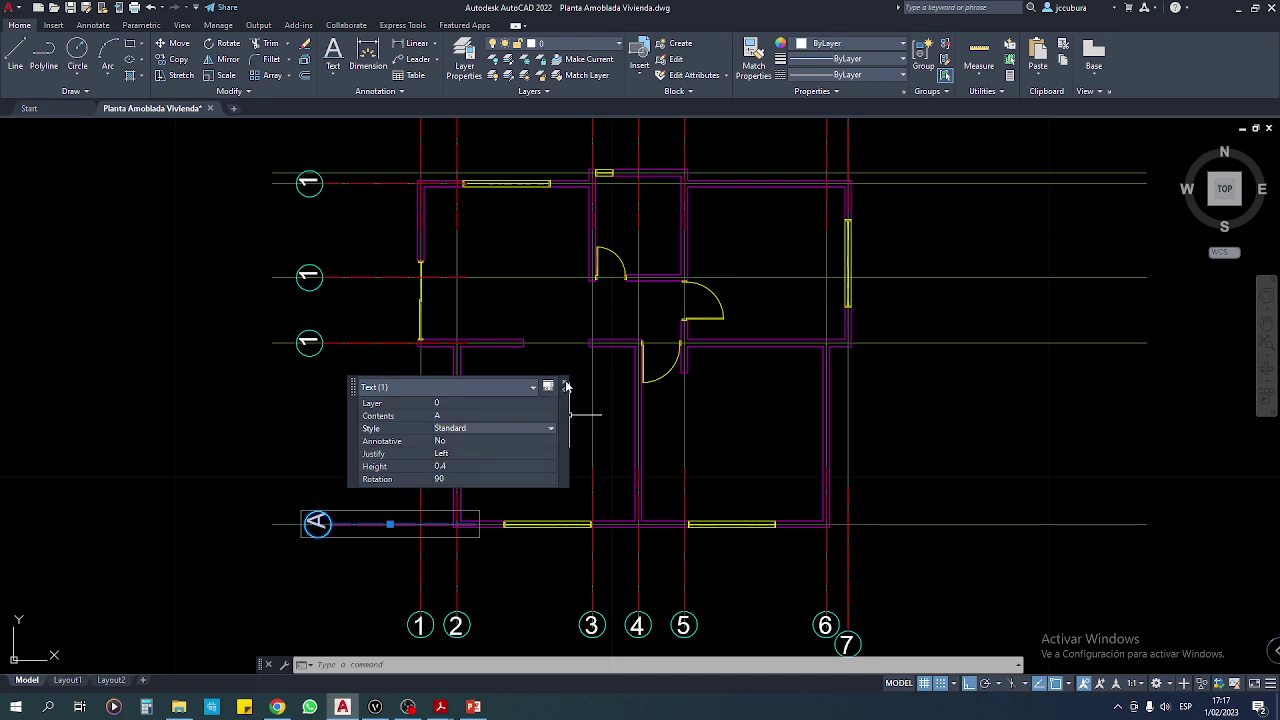
pyautogui.click(563, 383)
pyautogui.press('Escape')
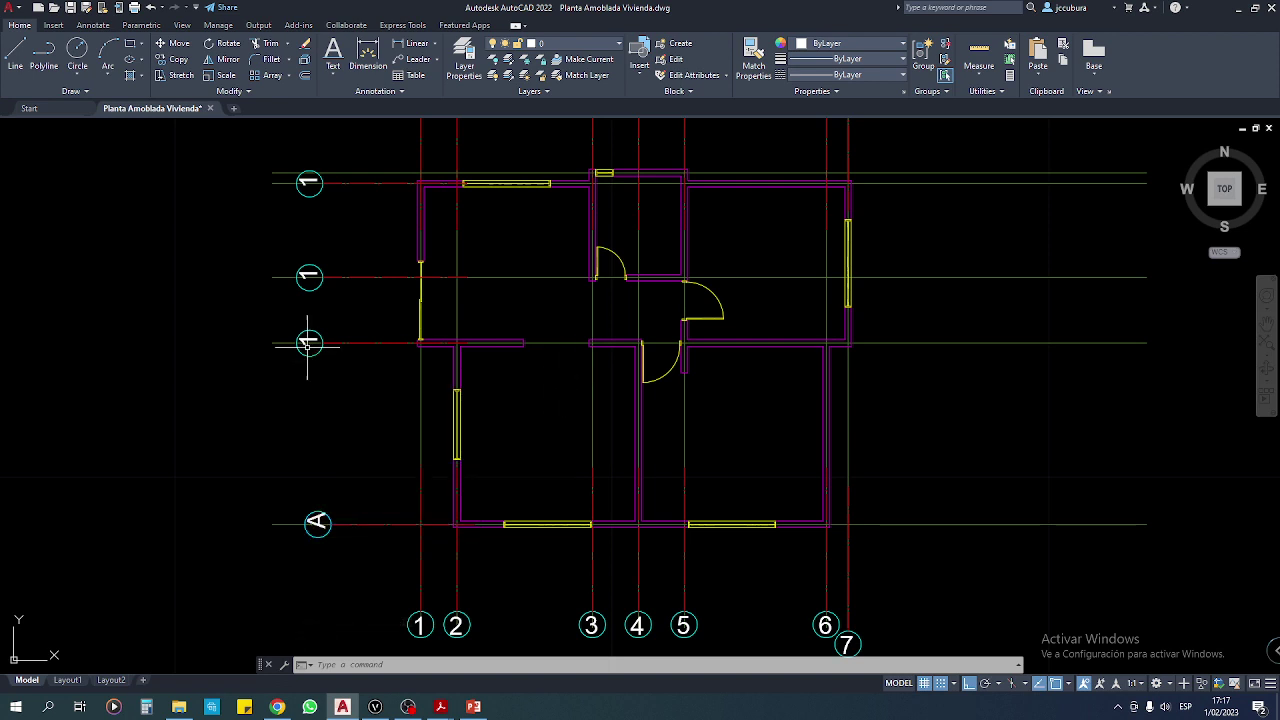
# Relabel the third bubble from the top as B.
pyautogui.click(309, 341)
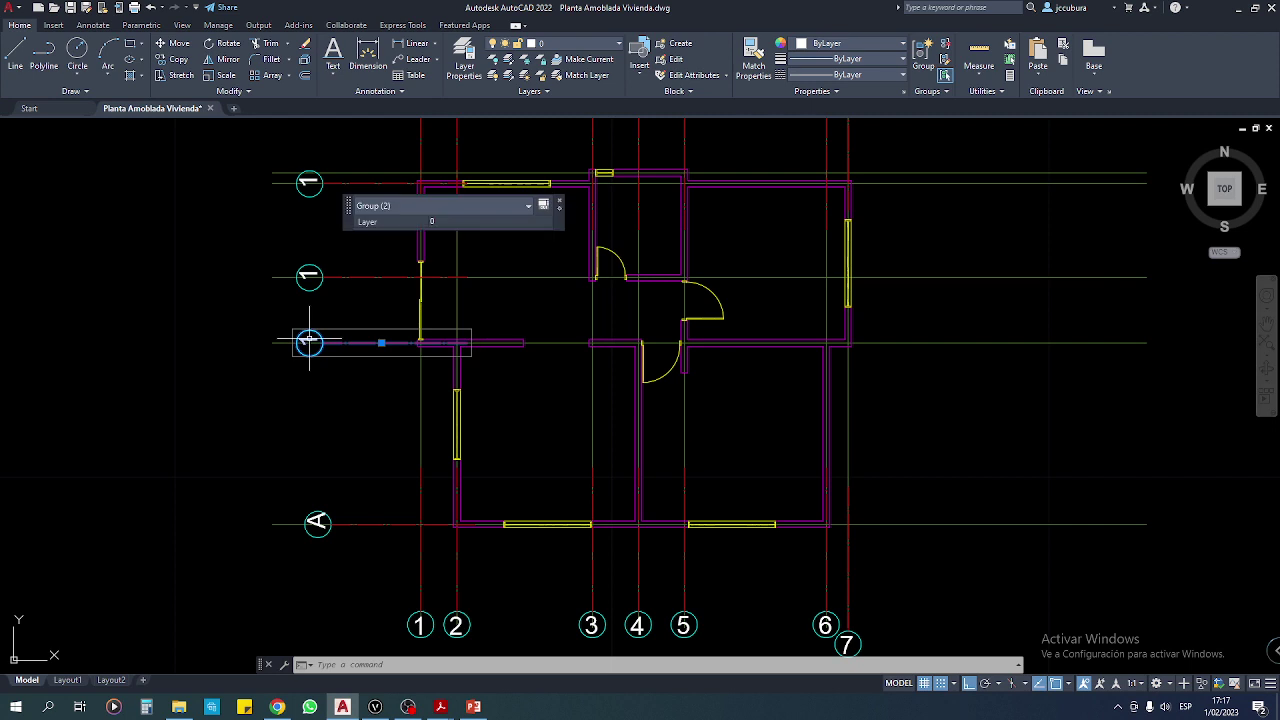
pyautogui.click(420, 207)
pyautogui.click(395, 262)
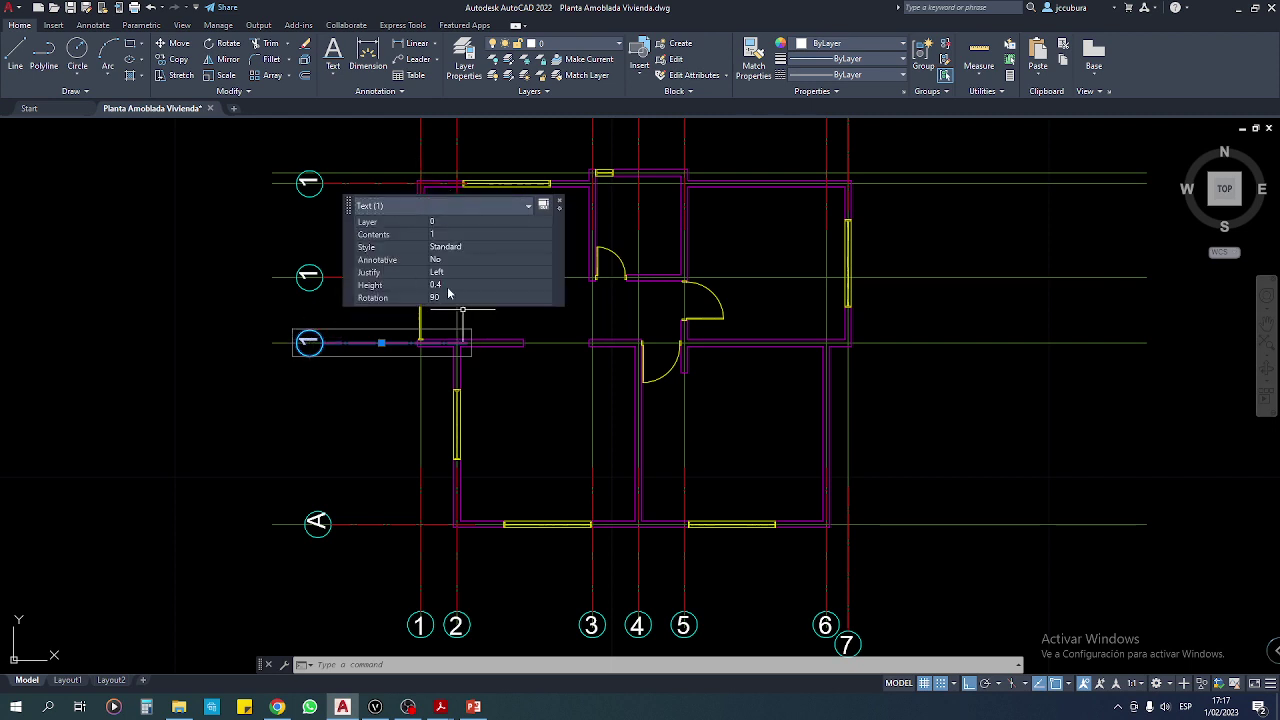
pyautogui.click(446, 234)
pyautogui.write('B')
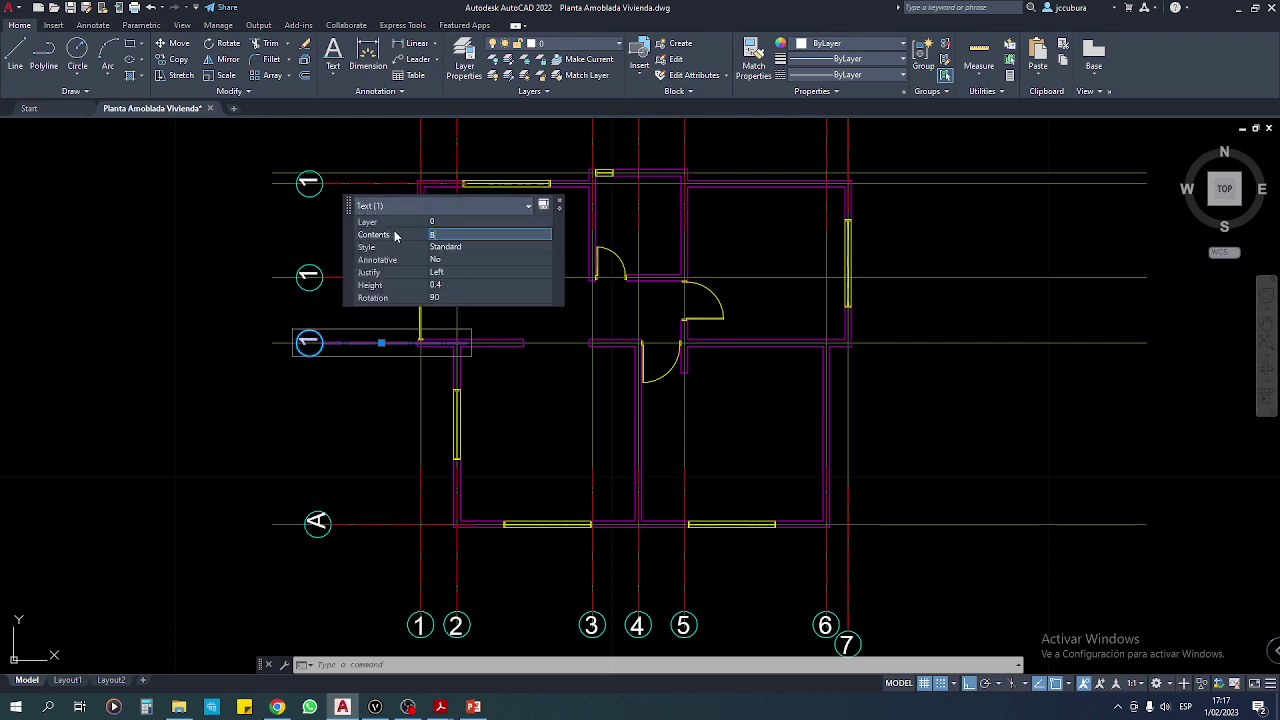
pyautogui.press('Return')
pyautogui.click(559, 204)
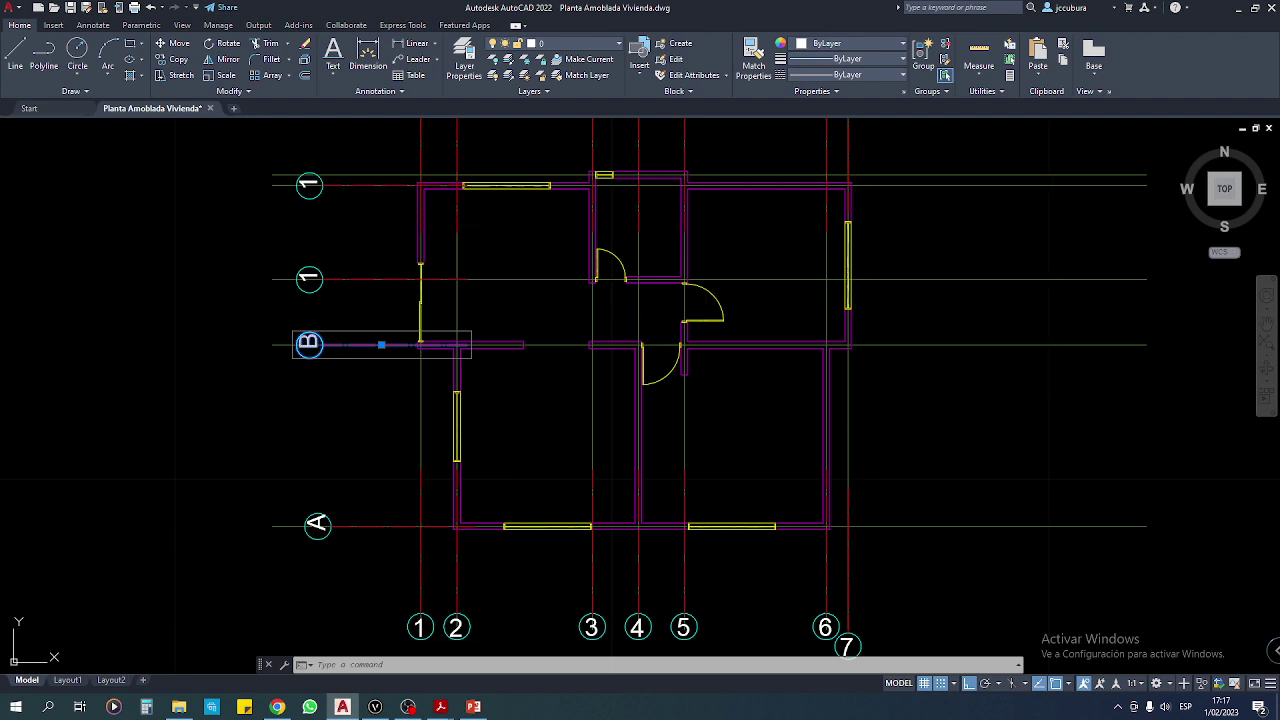
pyautogui.press('Escape')
# Relabel the second bubble from the top as C.
pyautogui.moveTo(354, 253); pyautogui.dragTo(391, 366, button='middle')
pyautogui.click(345, 384)
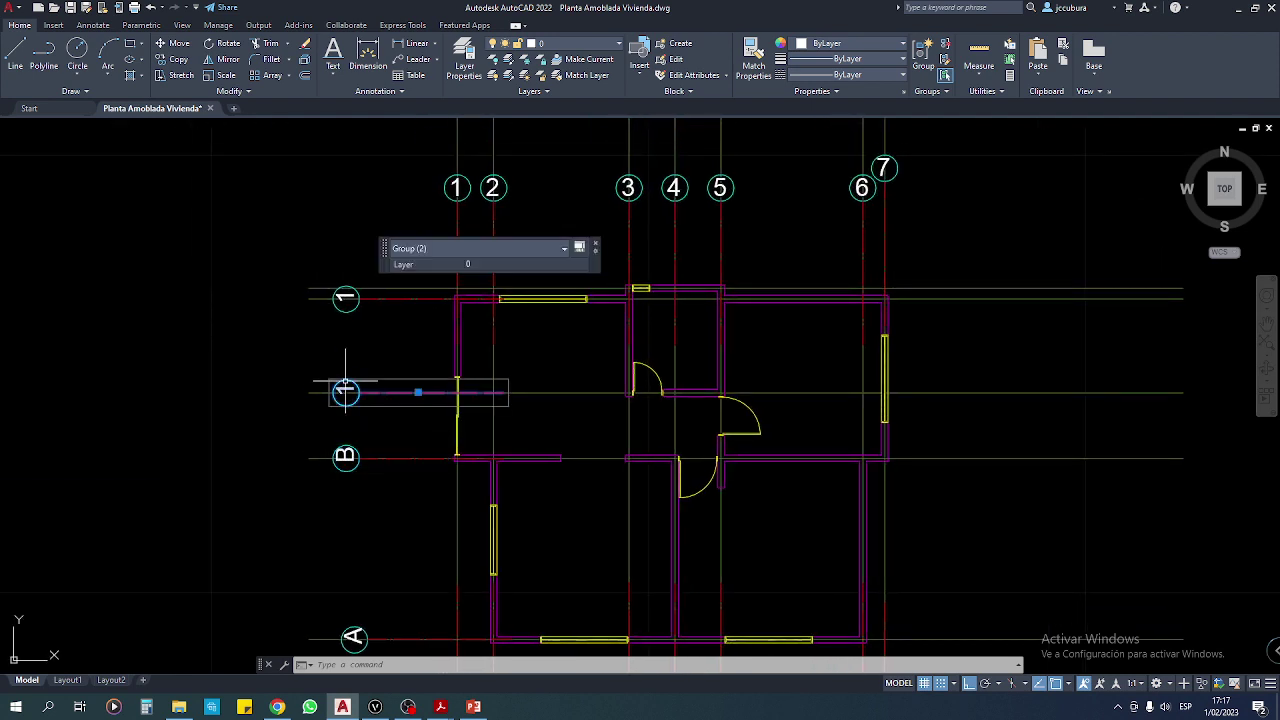
pyautogui.click(444, 249)
pyautogui.click(427, 300)
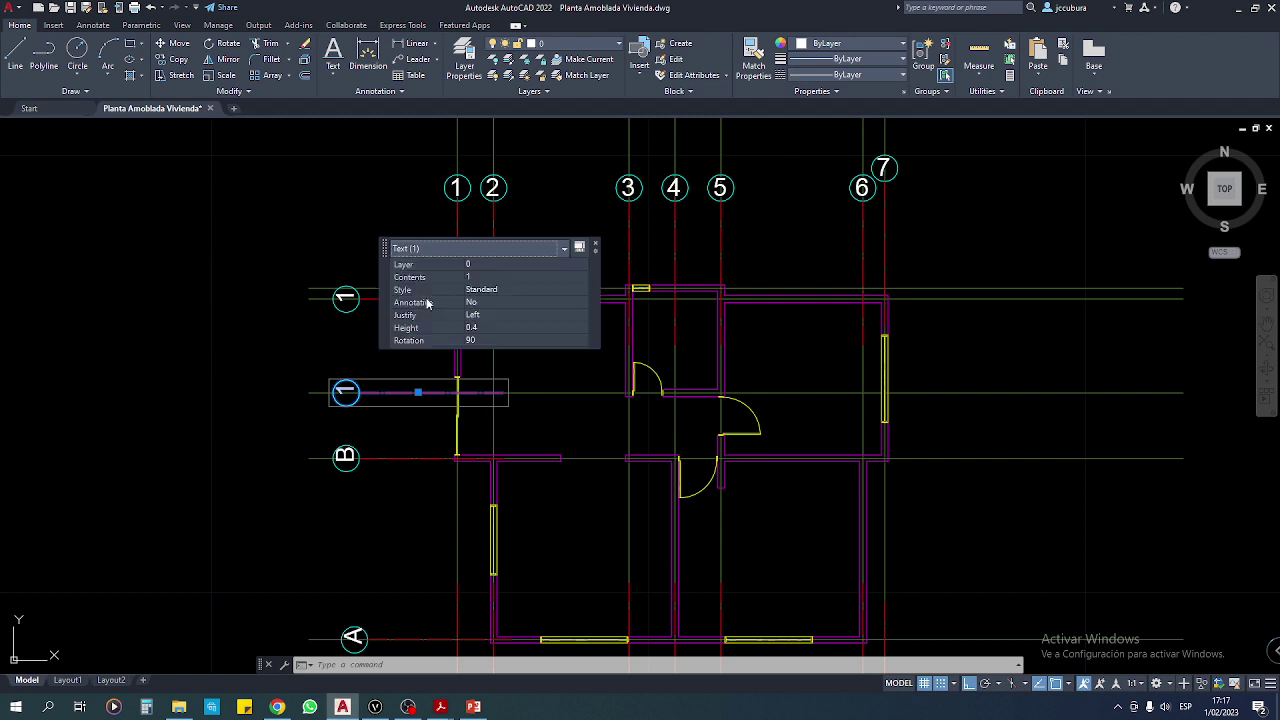
pyautogui.click(478, 276)
pyautogui.write('C')
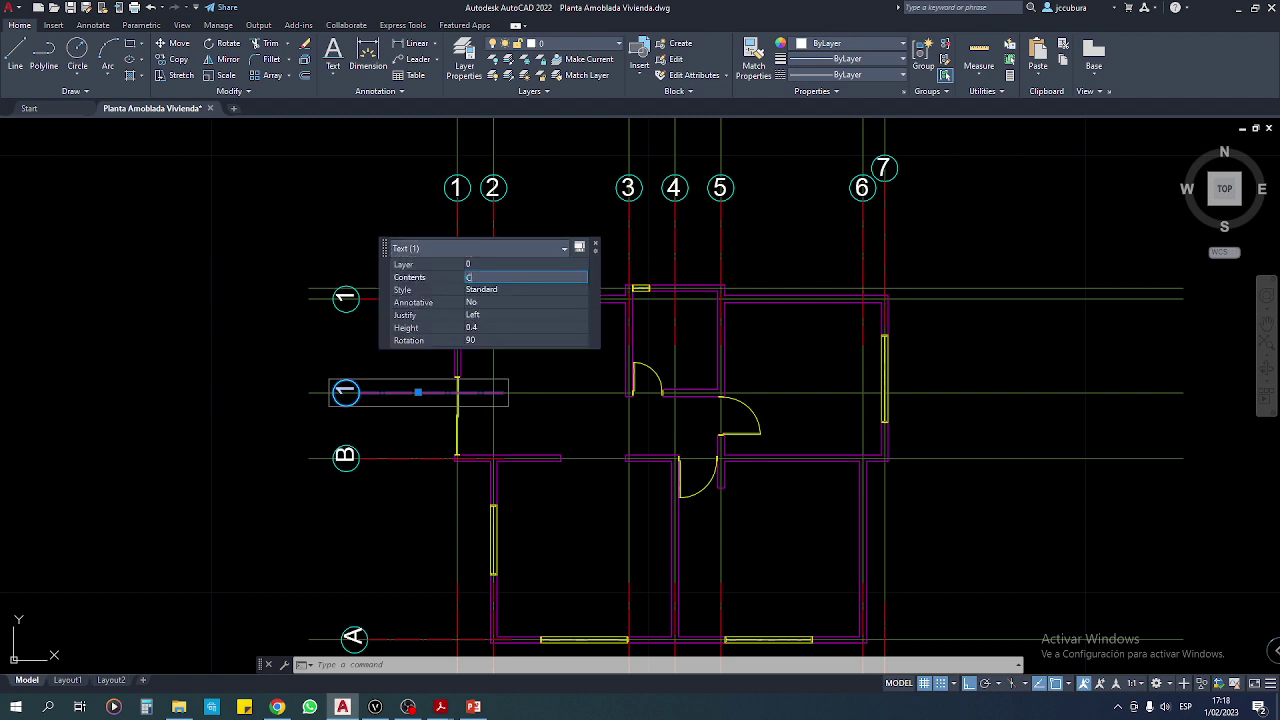
pyautogui.click(429, 291)
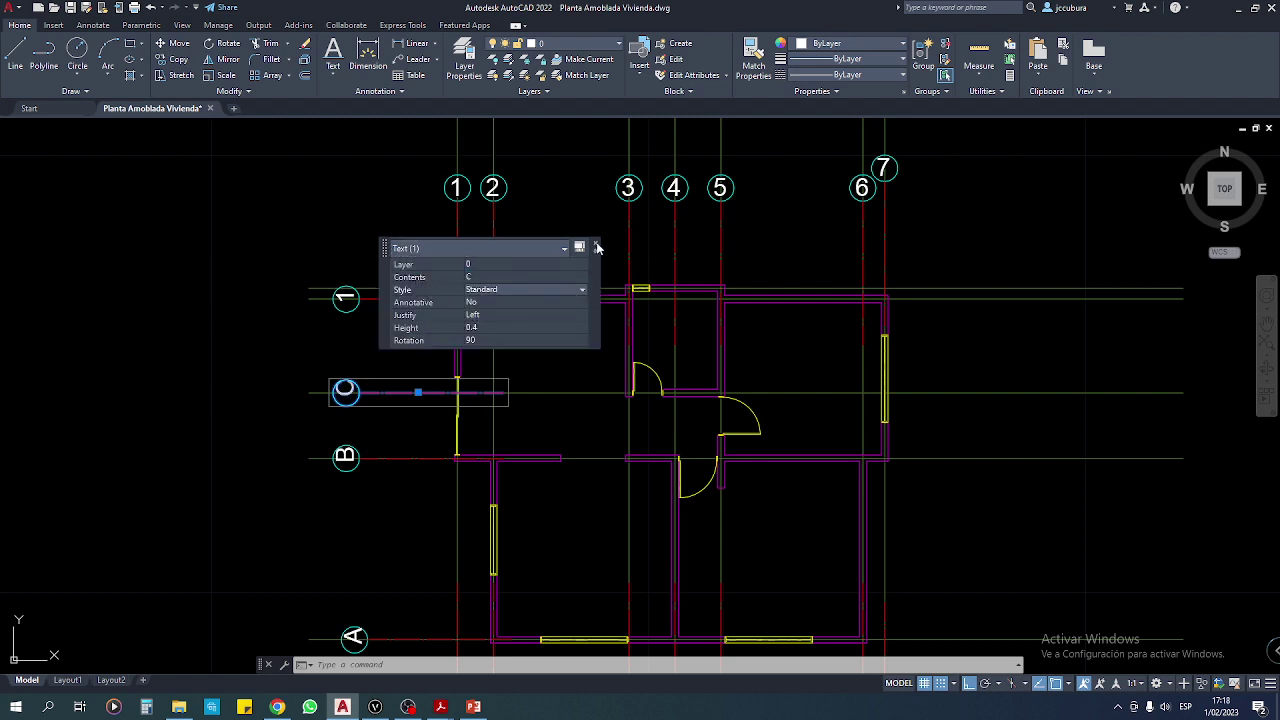
pyautogui.click(597, 247)
pyautogui.press('Escape')
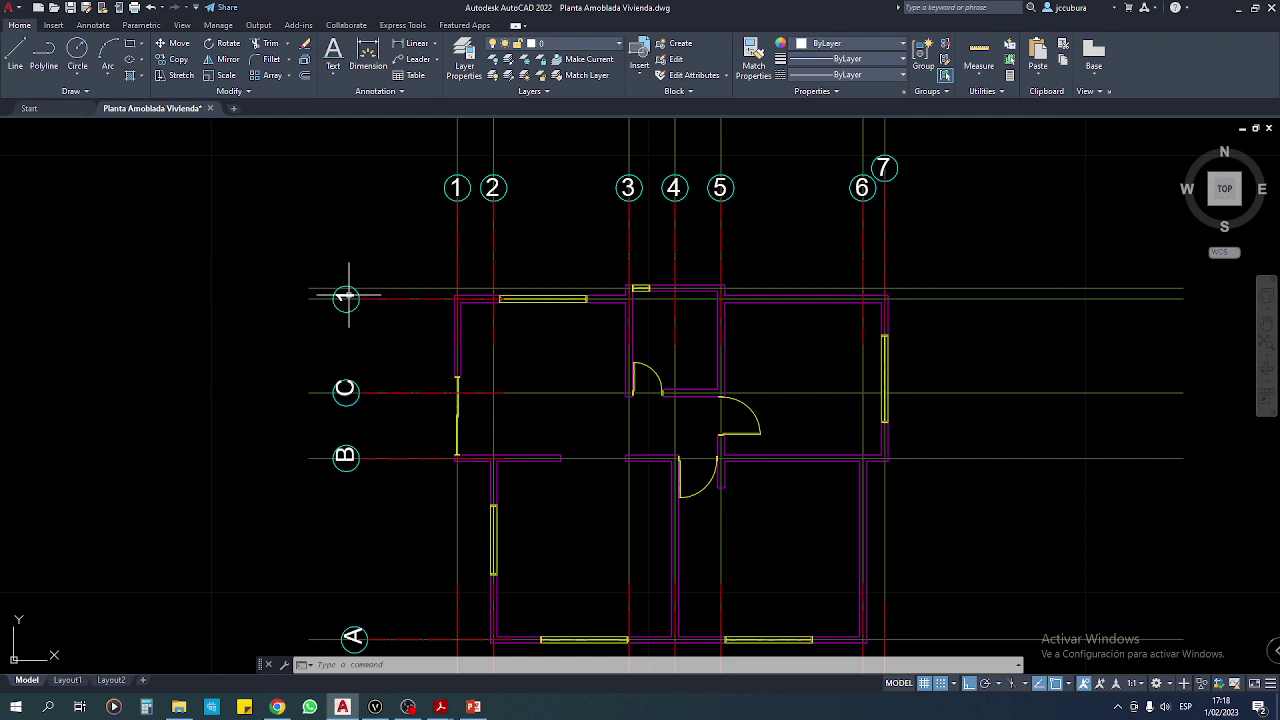
# Relabel the top-left bubble as D and close its Quick Properties panel.
pyautogui.click(347, 297)
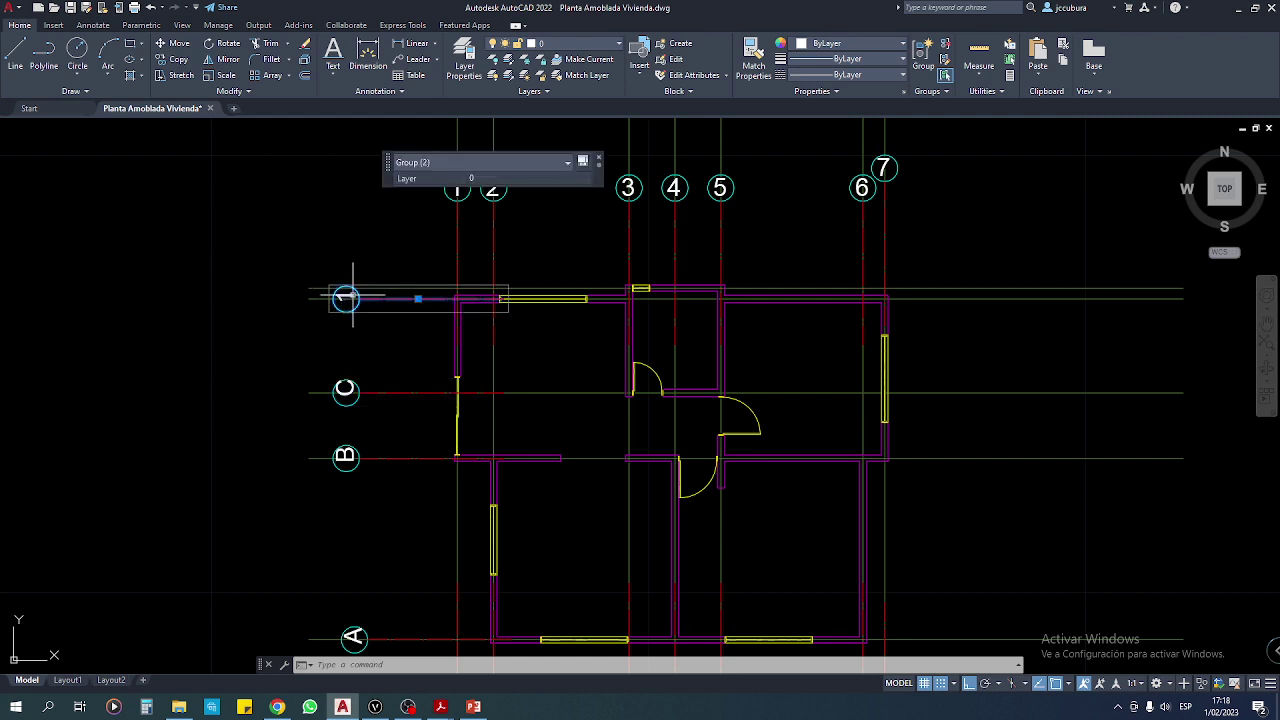
pyautogui.click(435, 161)
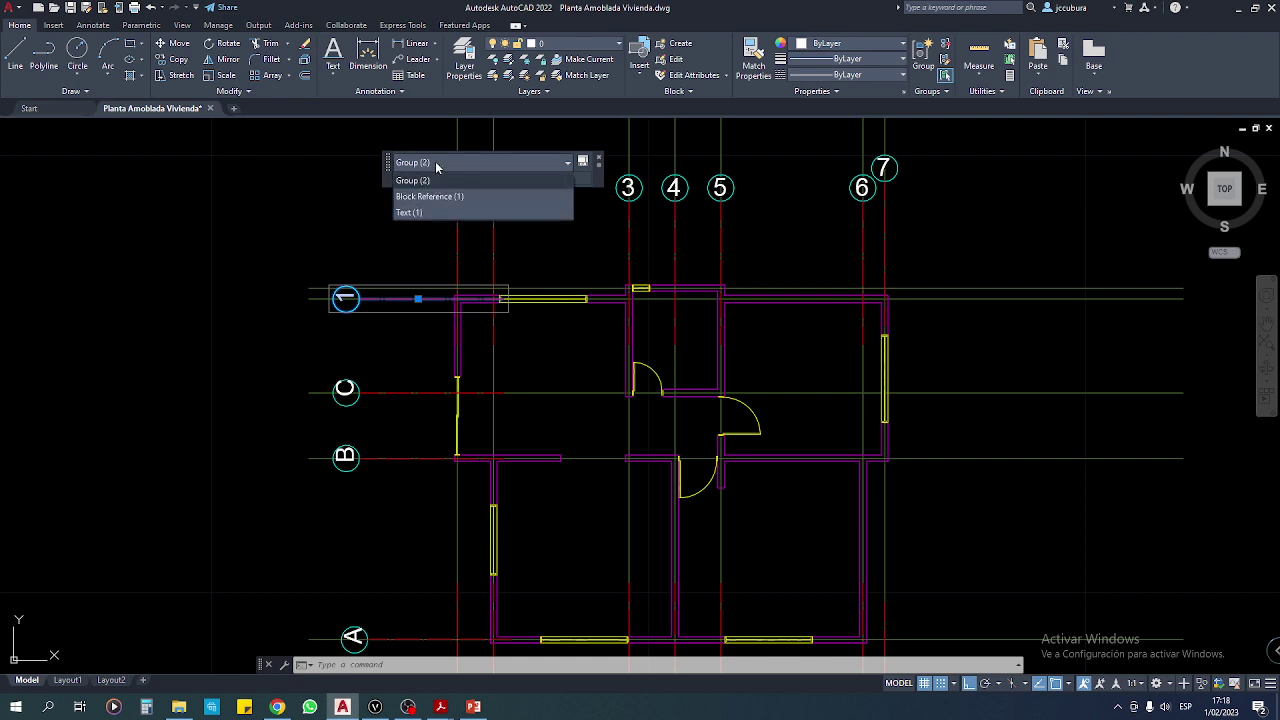
pyautogui.click(425, 213)
pyautogui.click(443, 190)
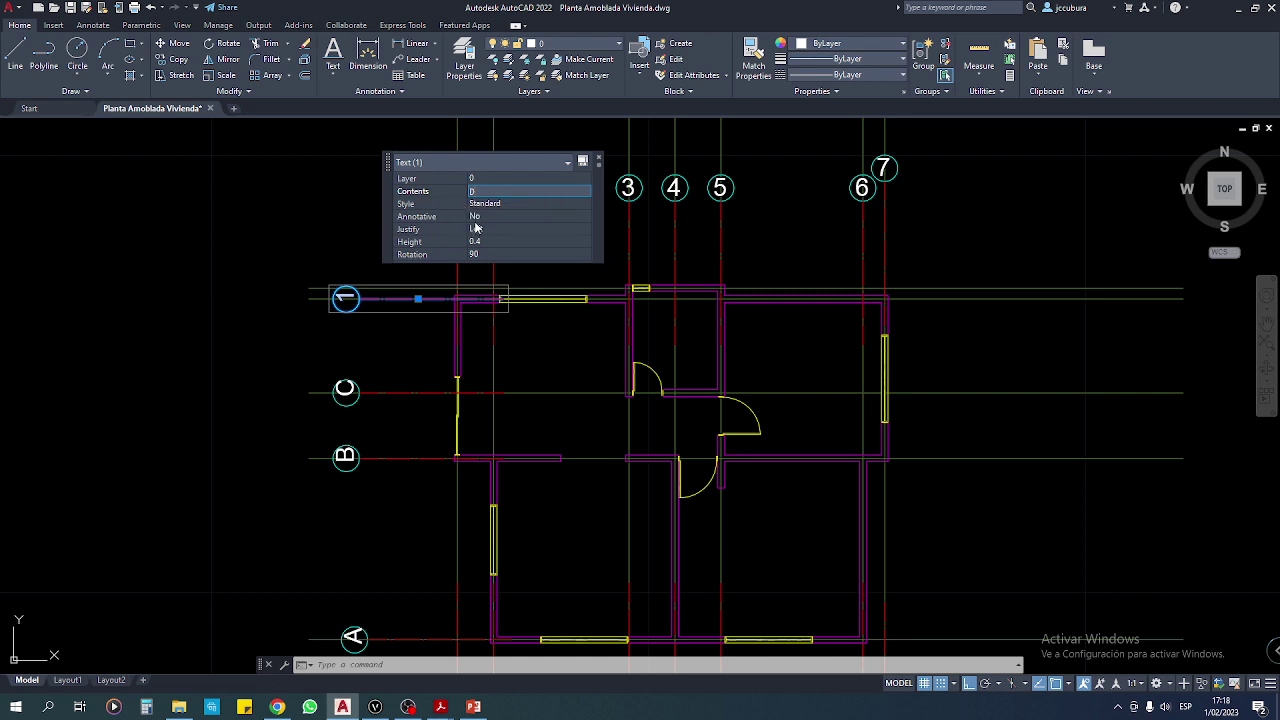
pyautogui.write('D')
pyautogui.press('Tab')
pyautogui.click(599, 159)
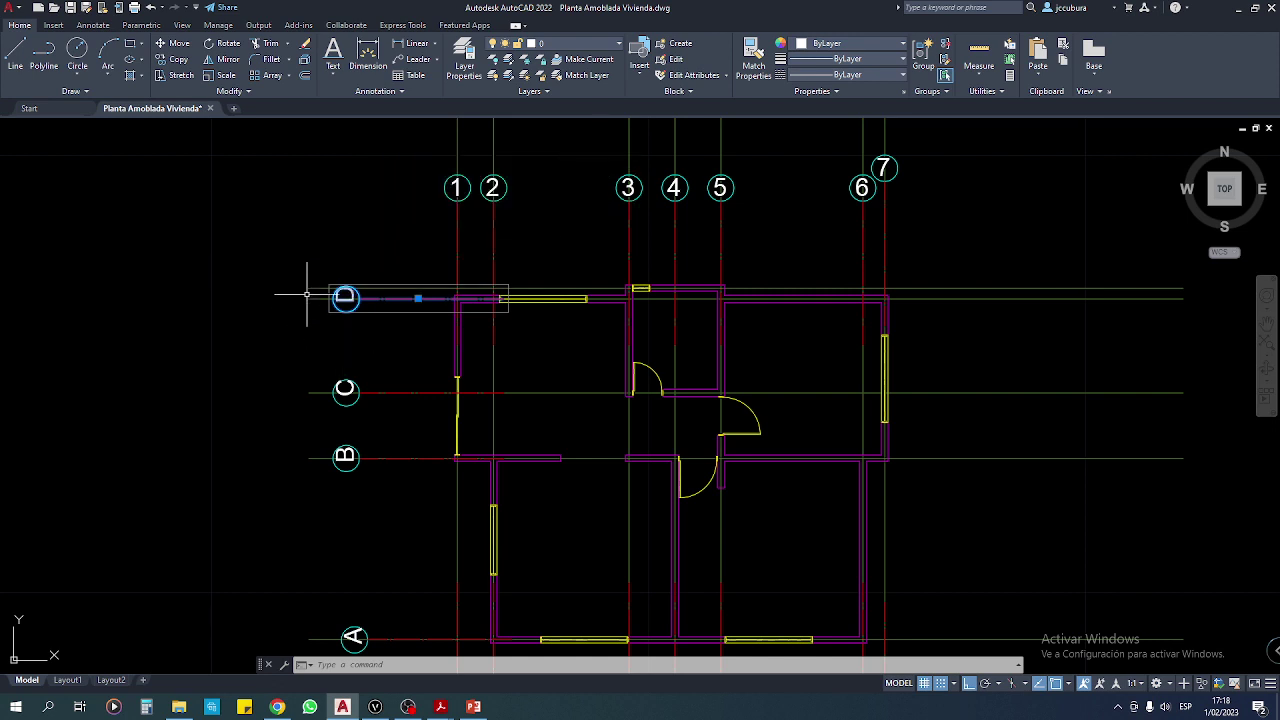
pyautogui.scroll(2, 307, 294)
pyautogui.scroll(1, 320, 300)
# Copy bubble D up onto the upper grid line.
pyautogui.press('Escape')
pyautogui.scroll(1, 451, 286)
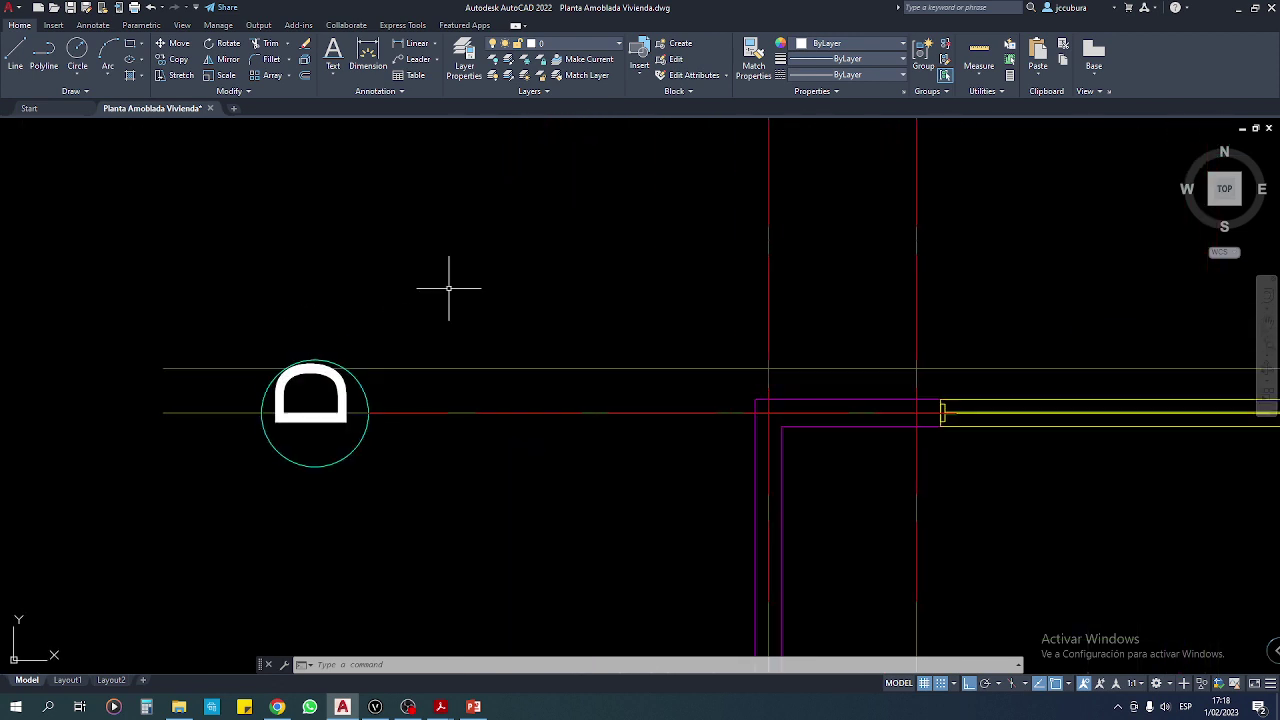
pyautogui.scroll(1, 371, 200)
pyautogui.click(178, 60)
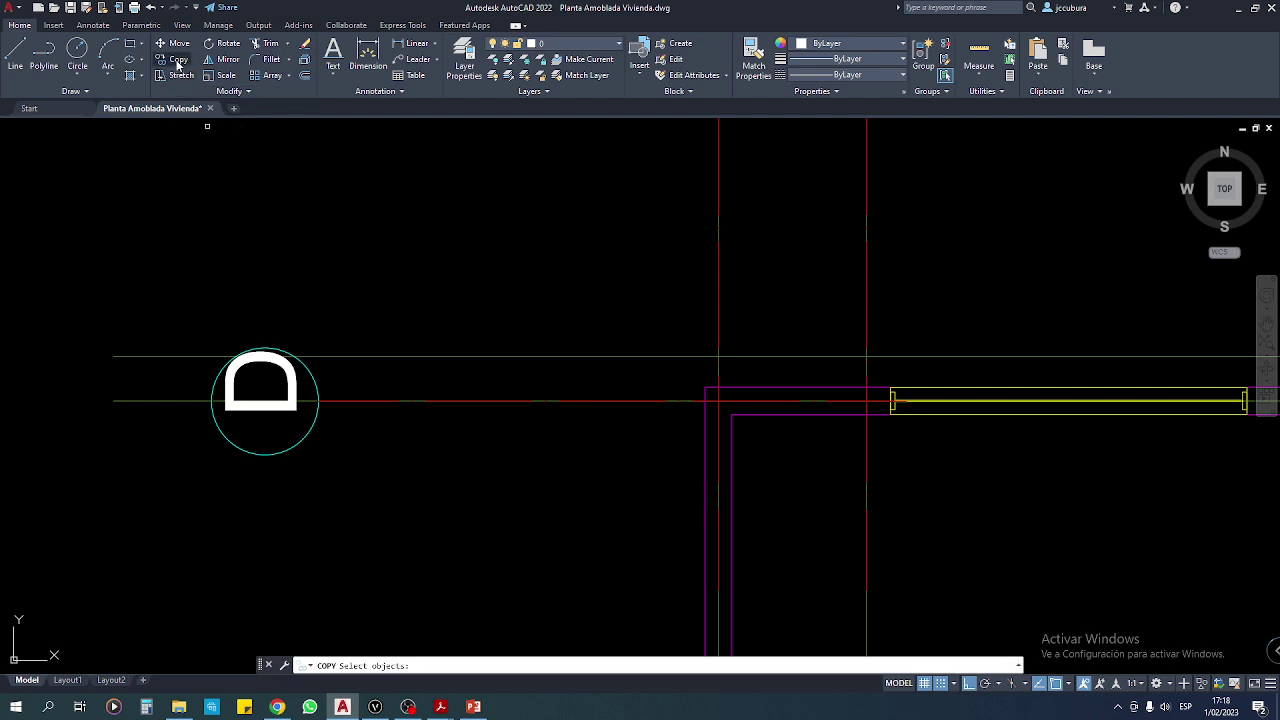
pyautogui.click(325, 400)
pyautogui.press('Return')
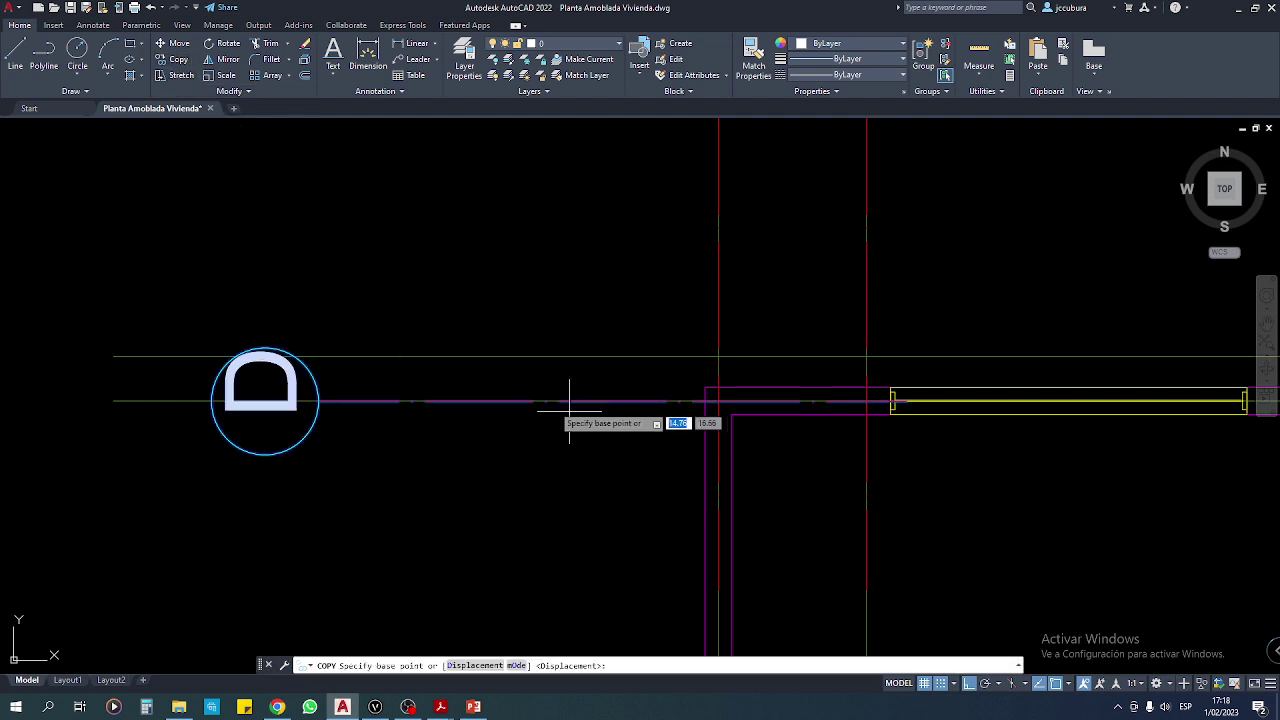
pyautogui.click(531, 400)
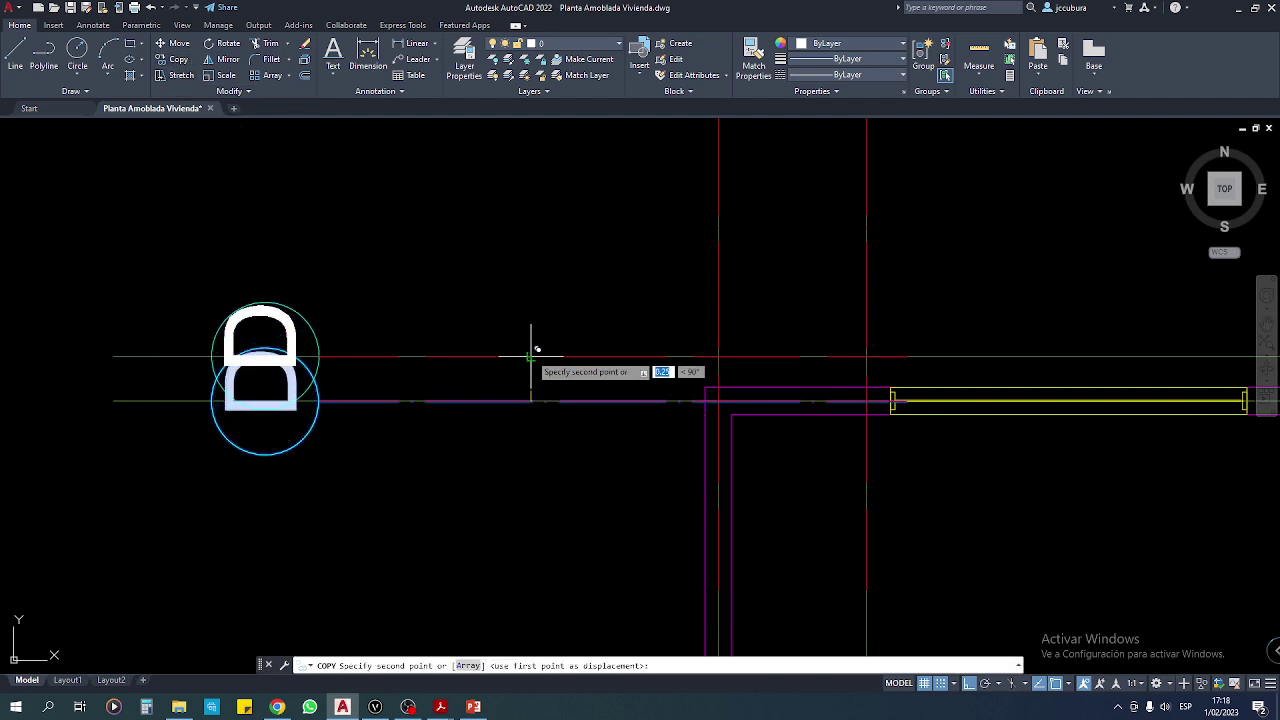
pyautogui.click(531, 356)
pyautogui.press('Escape')
# Move the copied bubble to the left of bubble D.
pyautogui.click(179, 43)
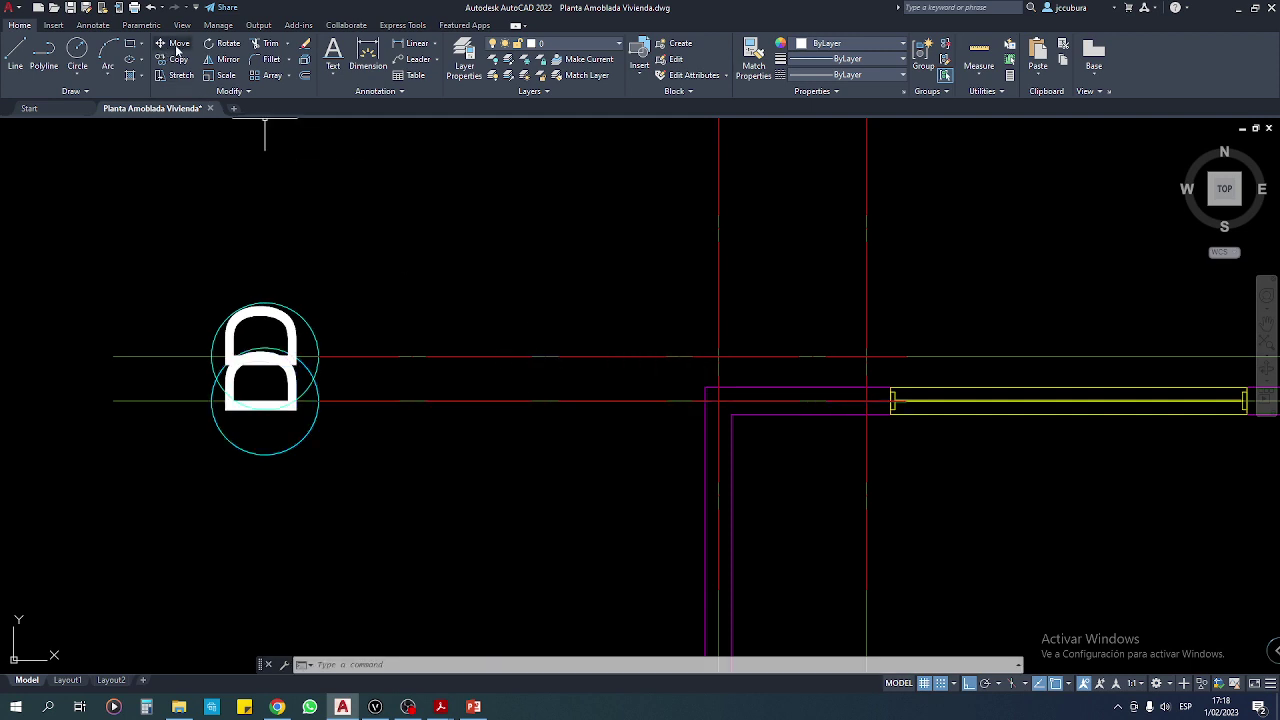
pyautogui.click(382, 354)
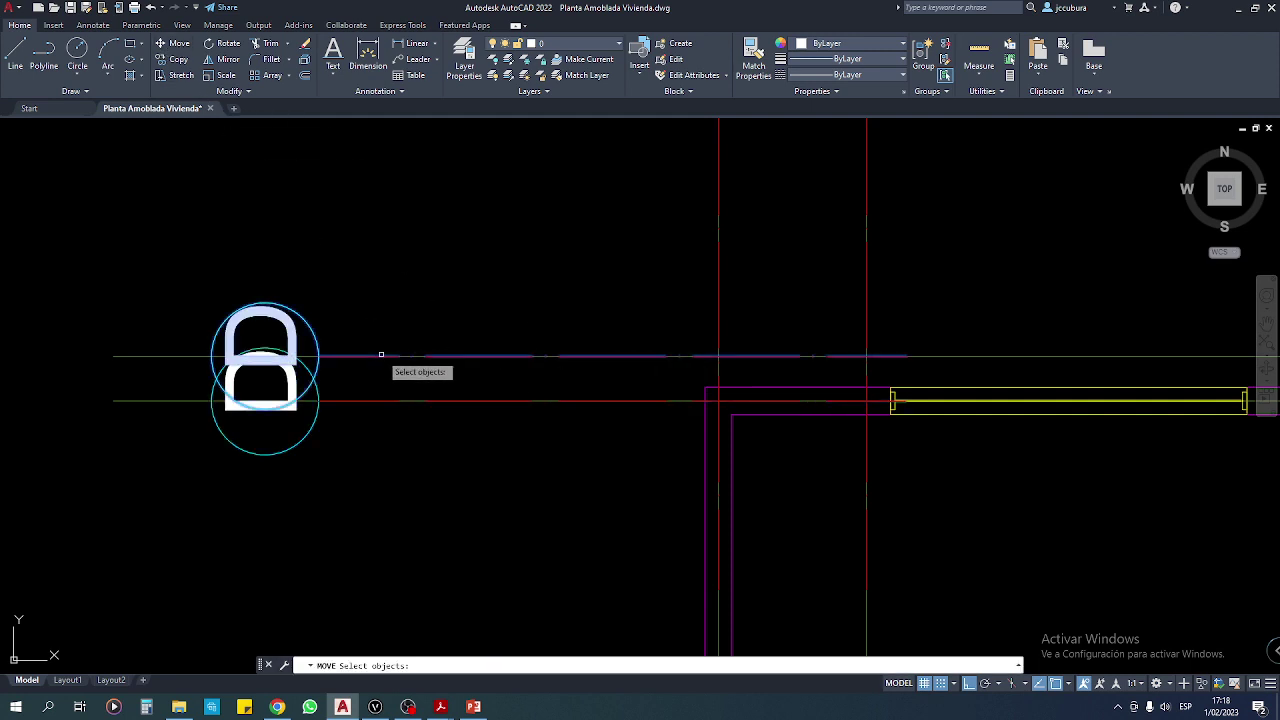
pyautogui.press('Return')
pyautogui.click(380, 355)
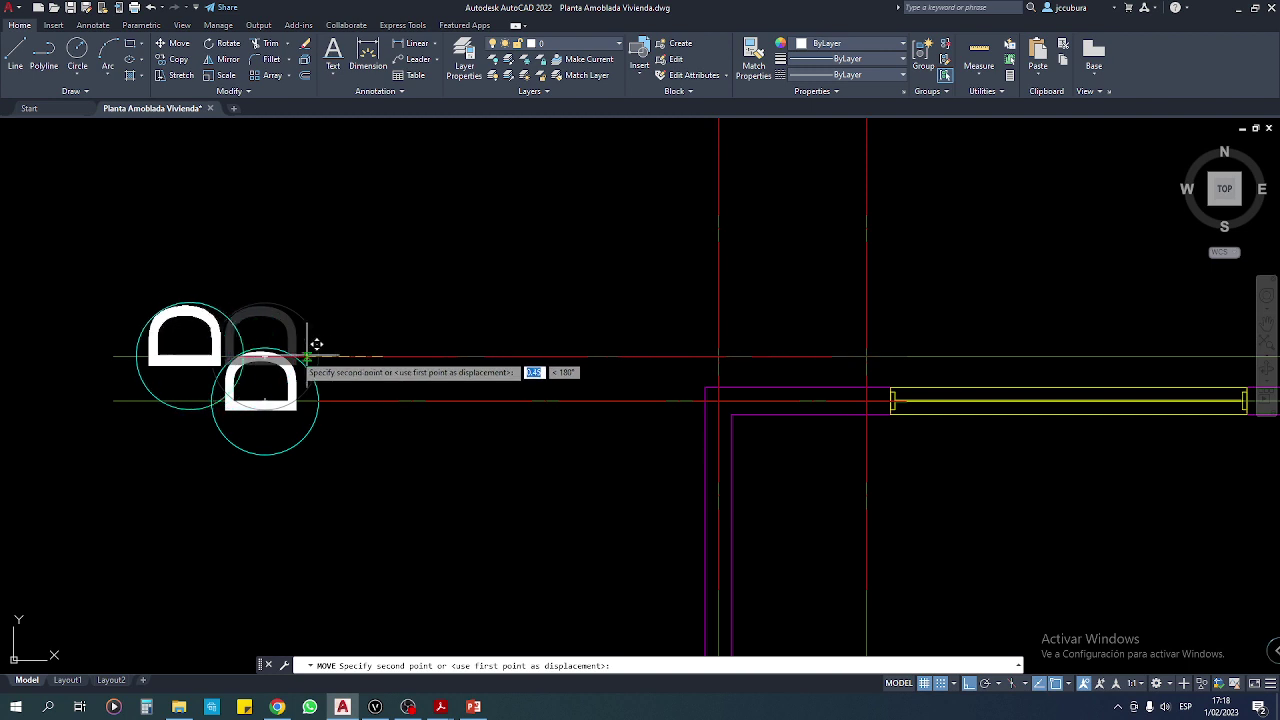
pyautogui.click(273, 355)
pyautogui.moveTo(291, 355); pyautogui.dragTo(418, 370, button='middle')
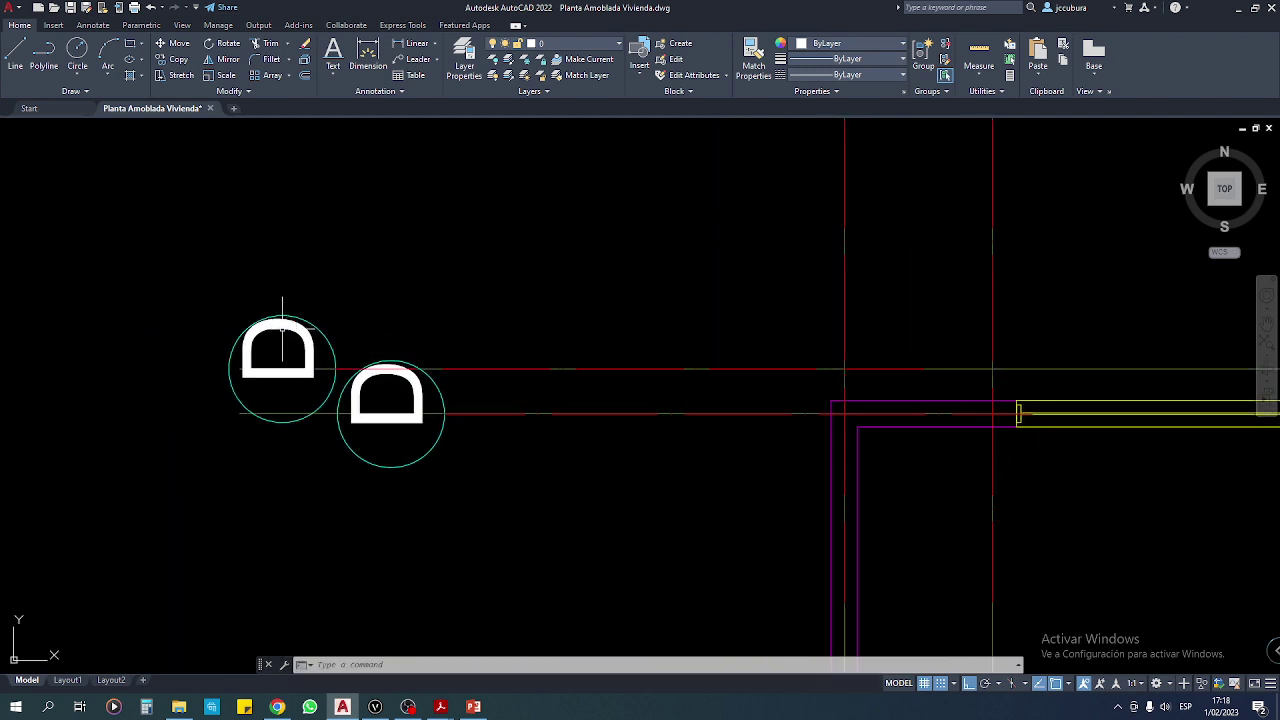
# Change the copied bubble's text contents to E in Quick Properties.
pyautogui.click(289, 322)
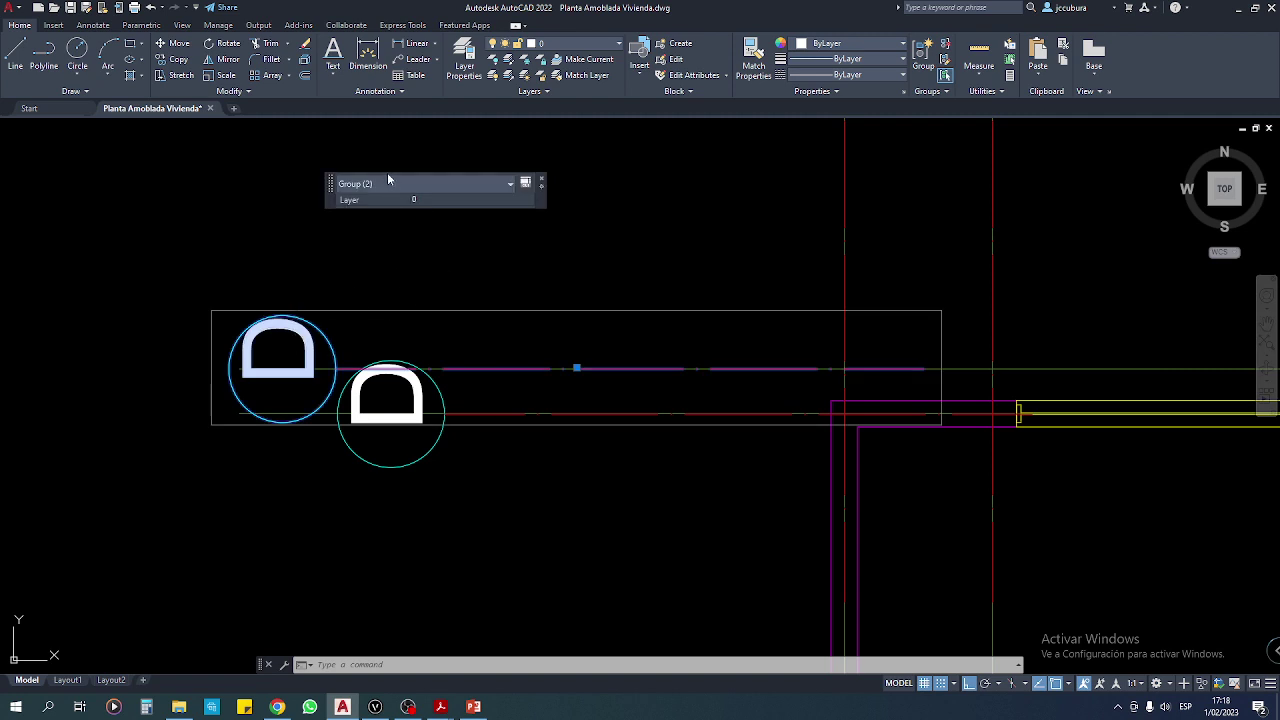
pyautogui.click(389, 183)
pyautogui.click(372, 233)
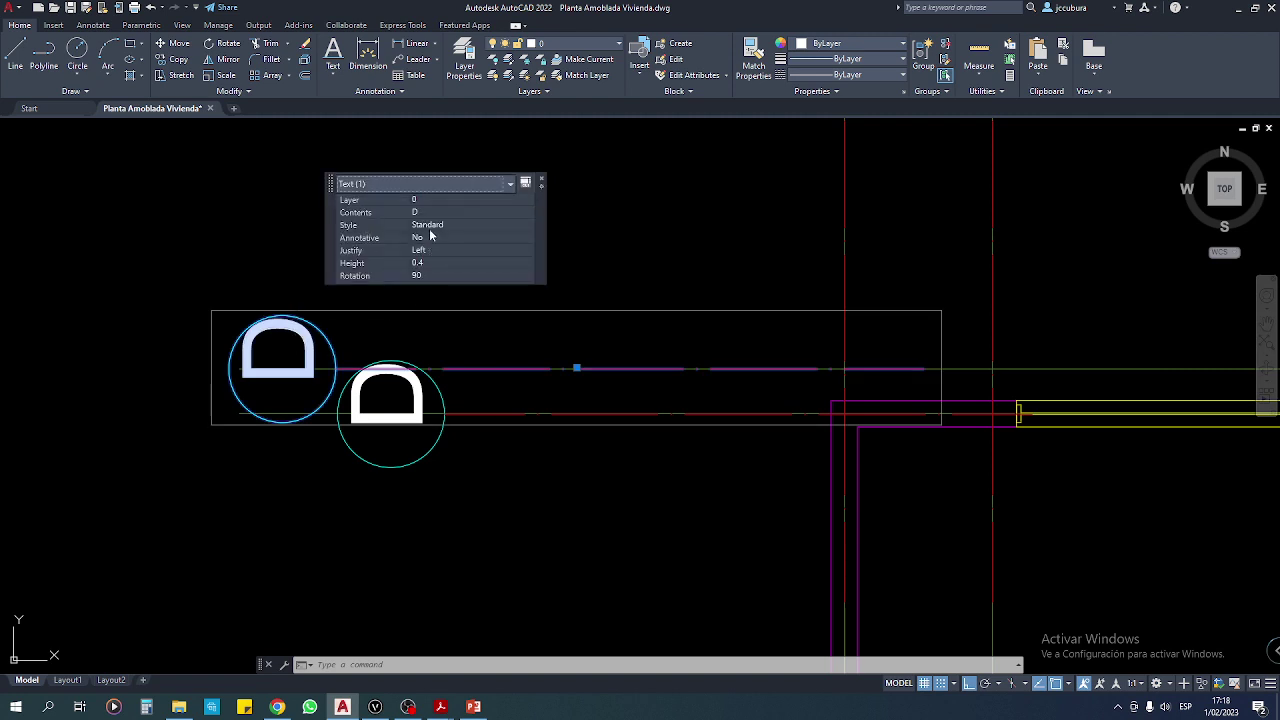
pyautogui.click(373, 216)
pyautogui.write('E')
pyautogui.press('Return')
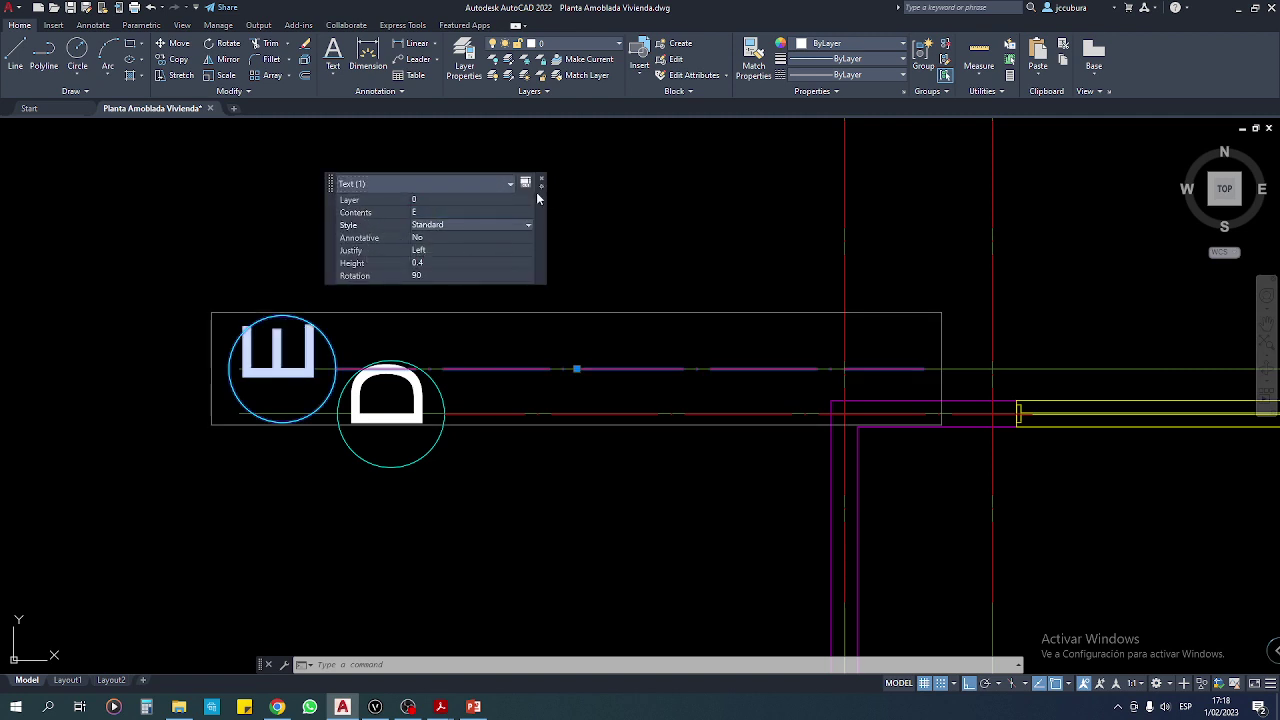
pyautogui.click(541, 182)
pyautogui.scroll(-6, 503, 252)
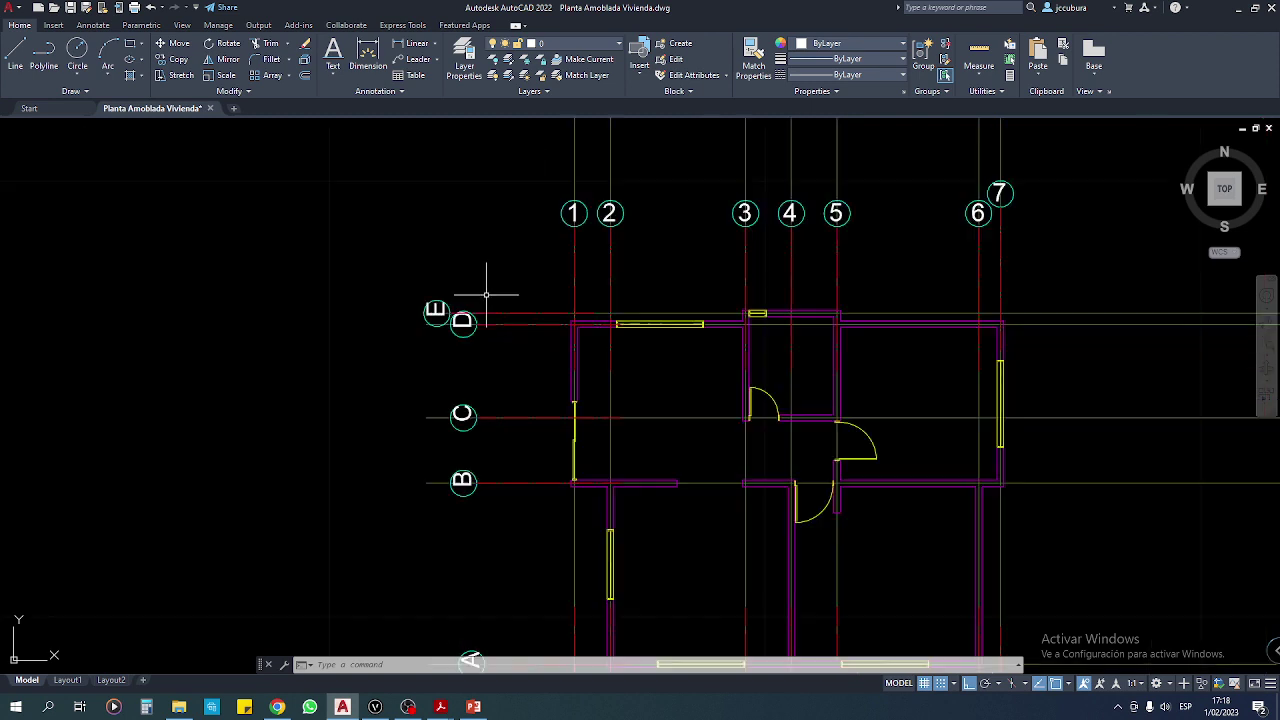
pyautogui.scroll(-3, 491, 286)
pyautogui.scroll(-3, 400, 315)
pyautogui.scroll(5, 400, 318)
pyautogui.moveTo(400, 320); pyautogui.dragTo(410, 326, button='middle')
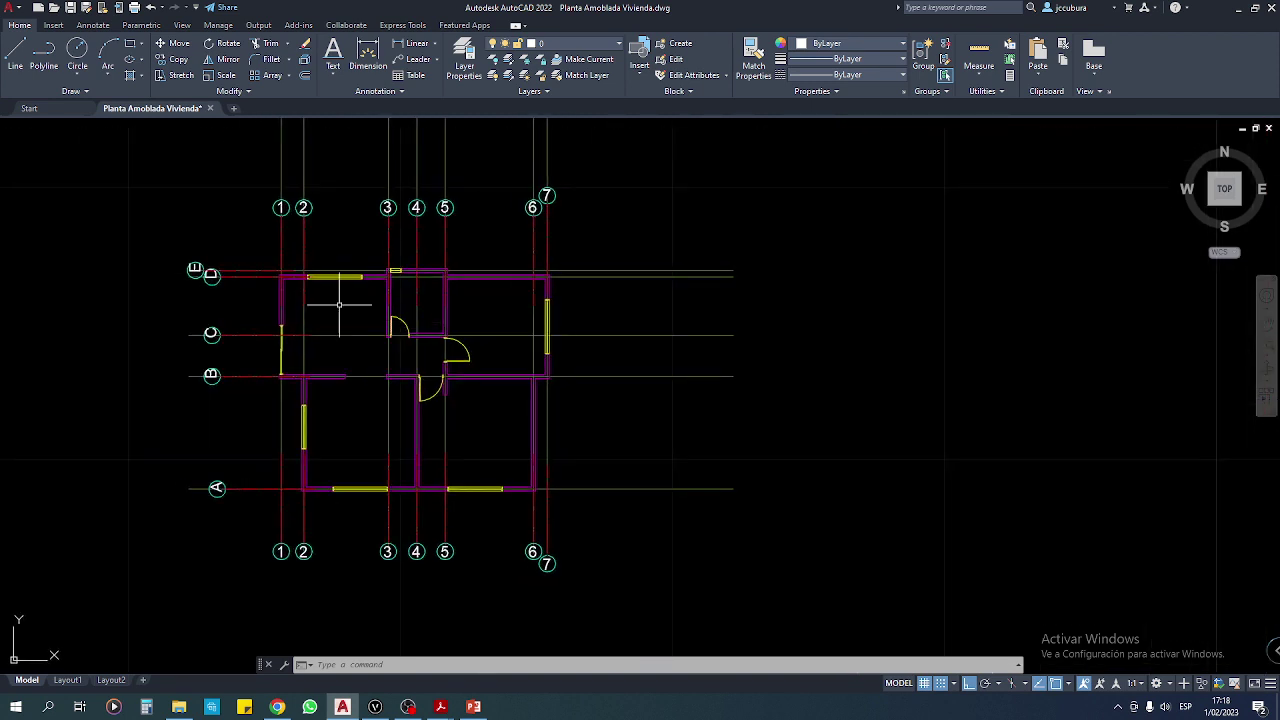
pyautogui.scroll(2, 237, 382)
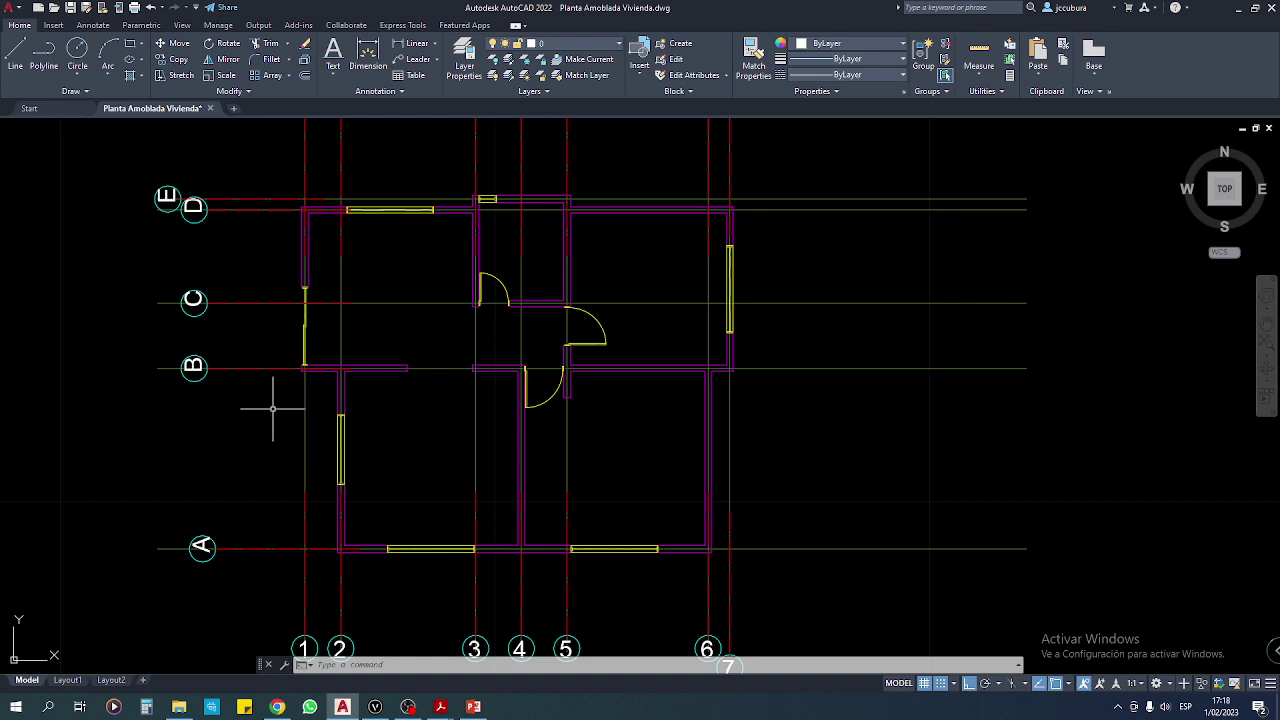
pyautogui.scroll(8, 249, 451)
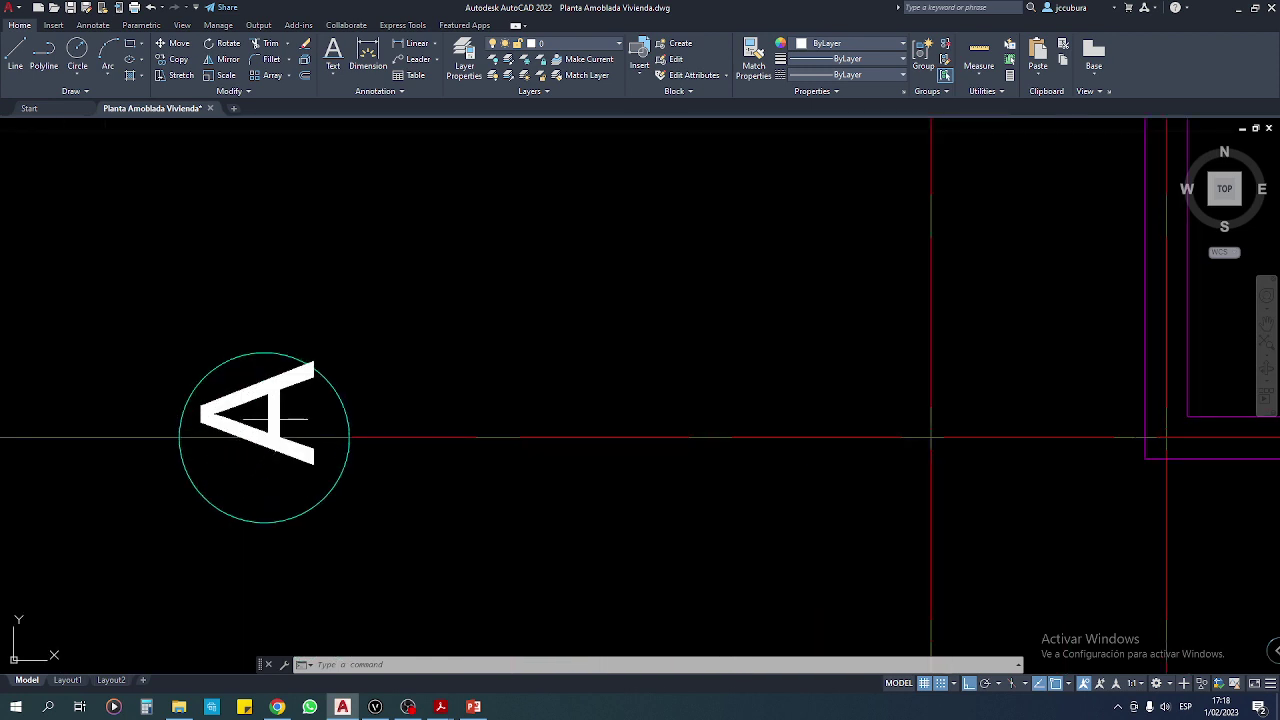
pyautogui.click(281, 374)
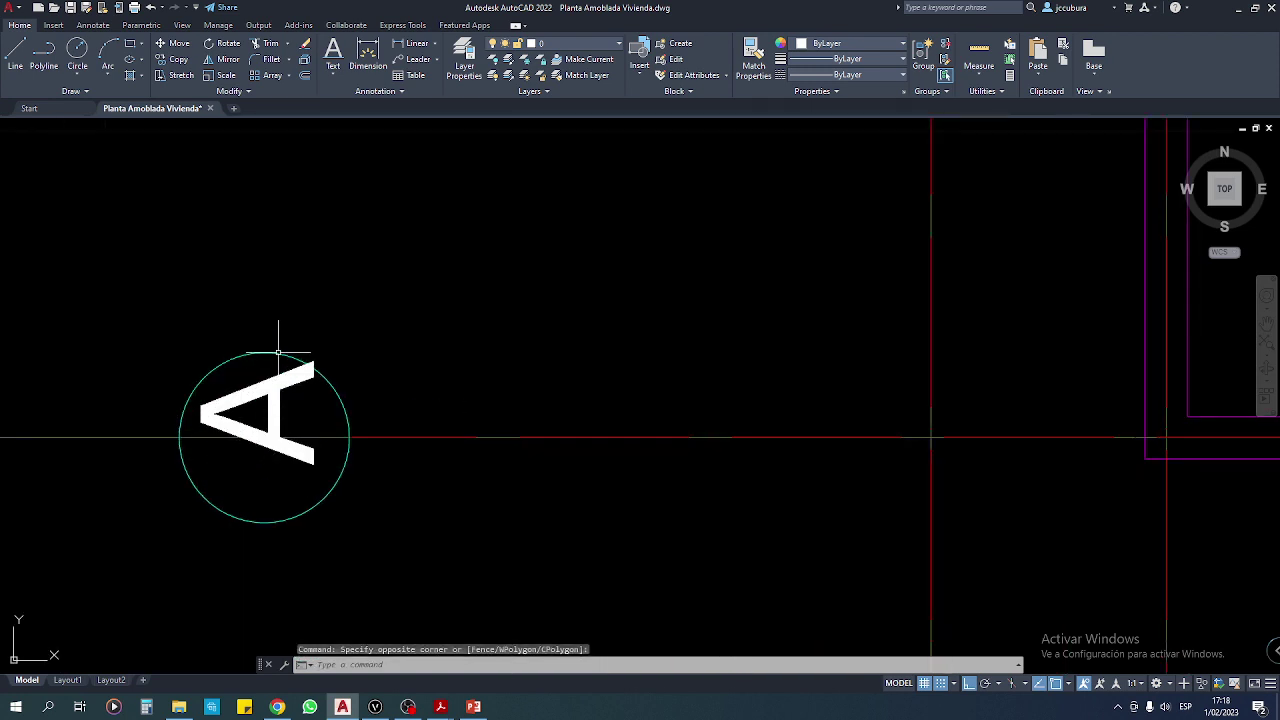
pyautogui.click(278, 352)
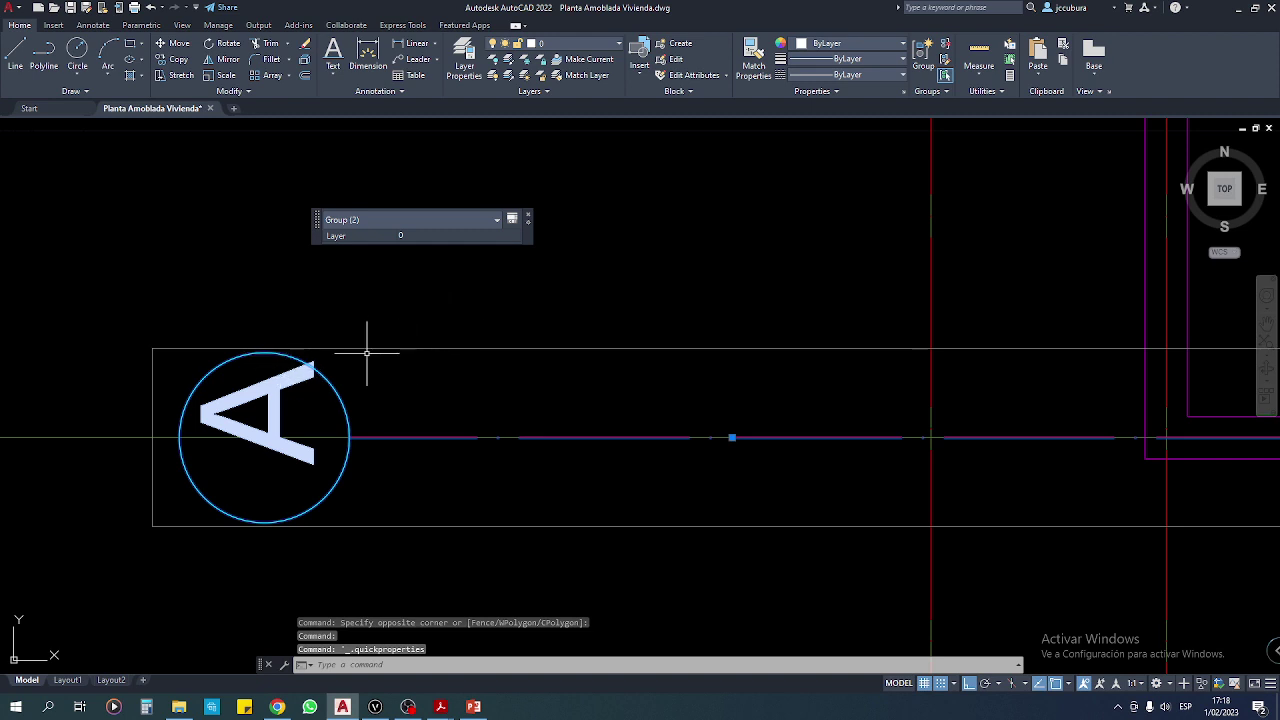
pyautogui.click(411, 227)
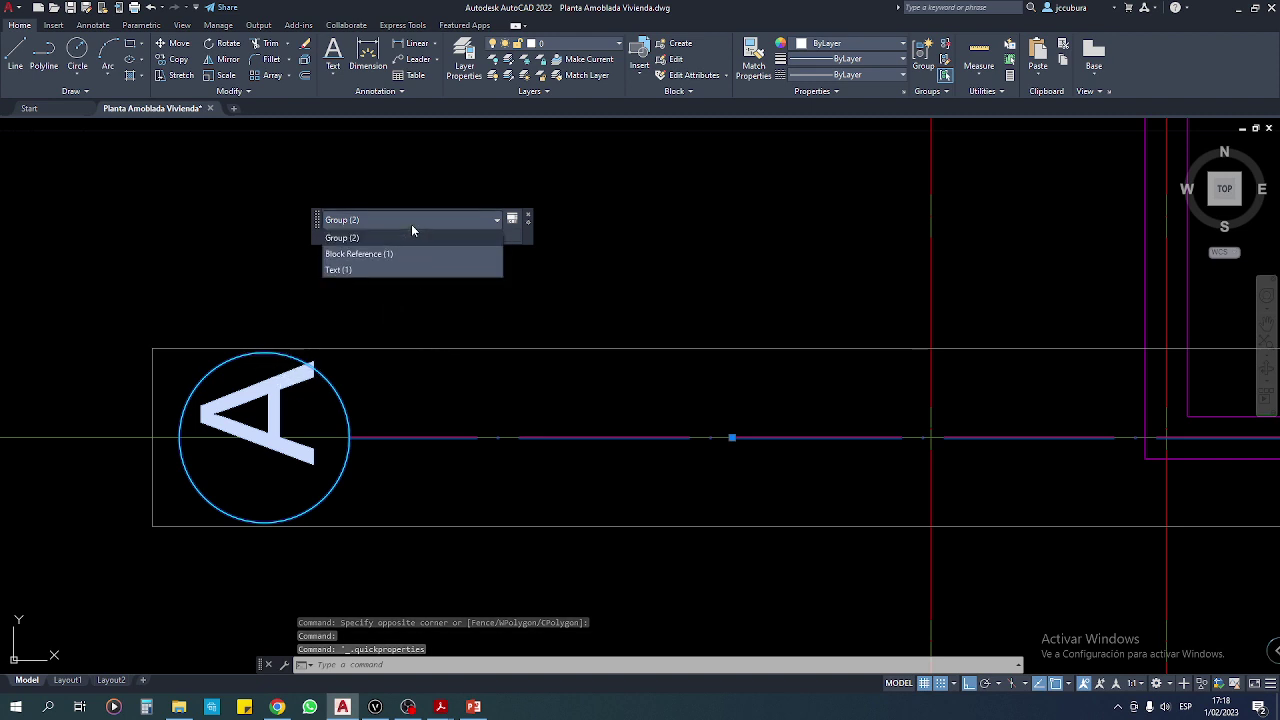
pyautogui.click(370, 270)
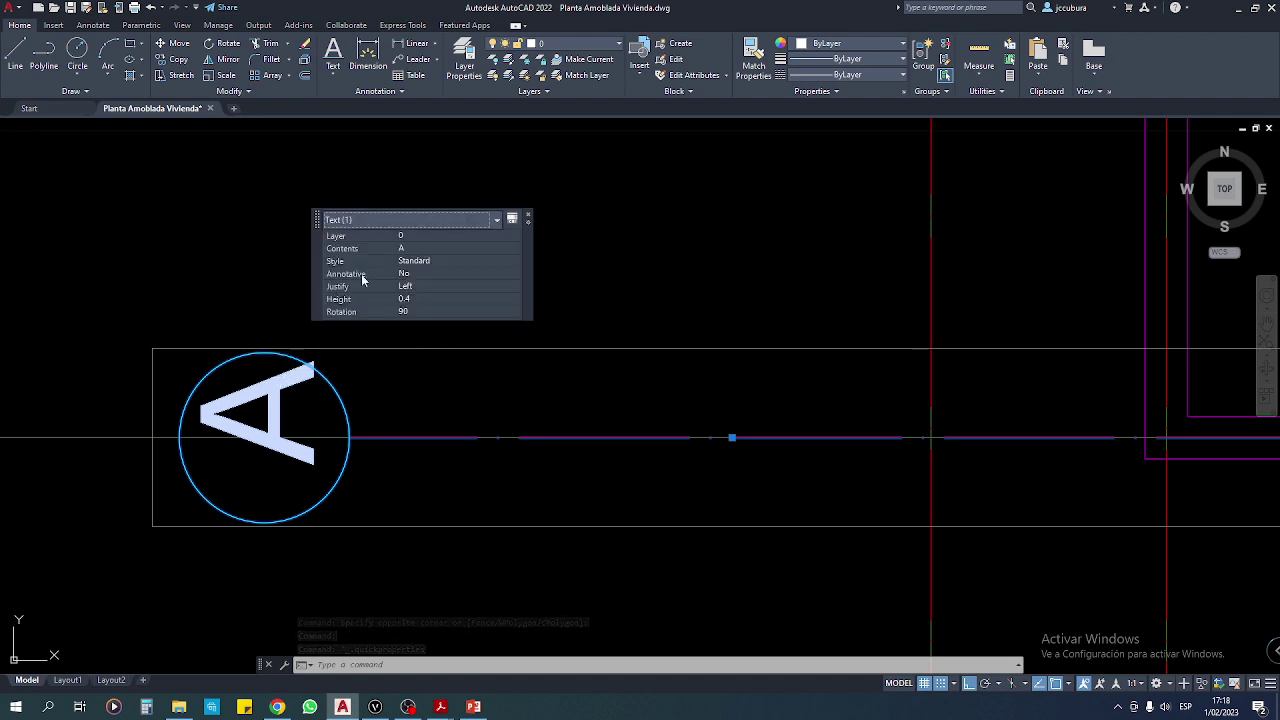
pyautogui.click(527, 218)
pyautogui.scroll(-3, 358, 317)
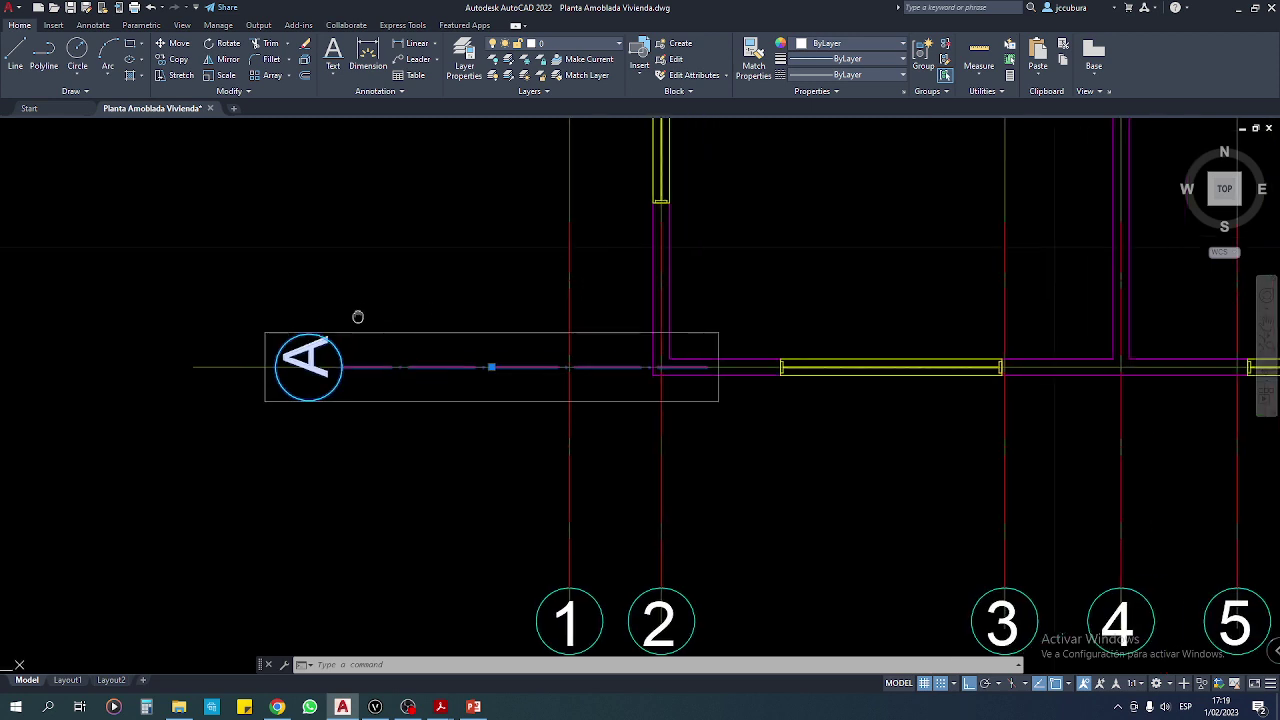
# Reposition the view of the plan, cancelling a stray window selection.
pyautogui.press('Escape')
pyautogui.scroll(-2, 958, 287)
pyautogui.scroll(-3, 629, 400)
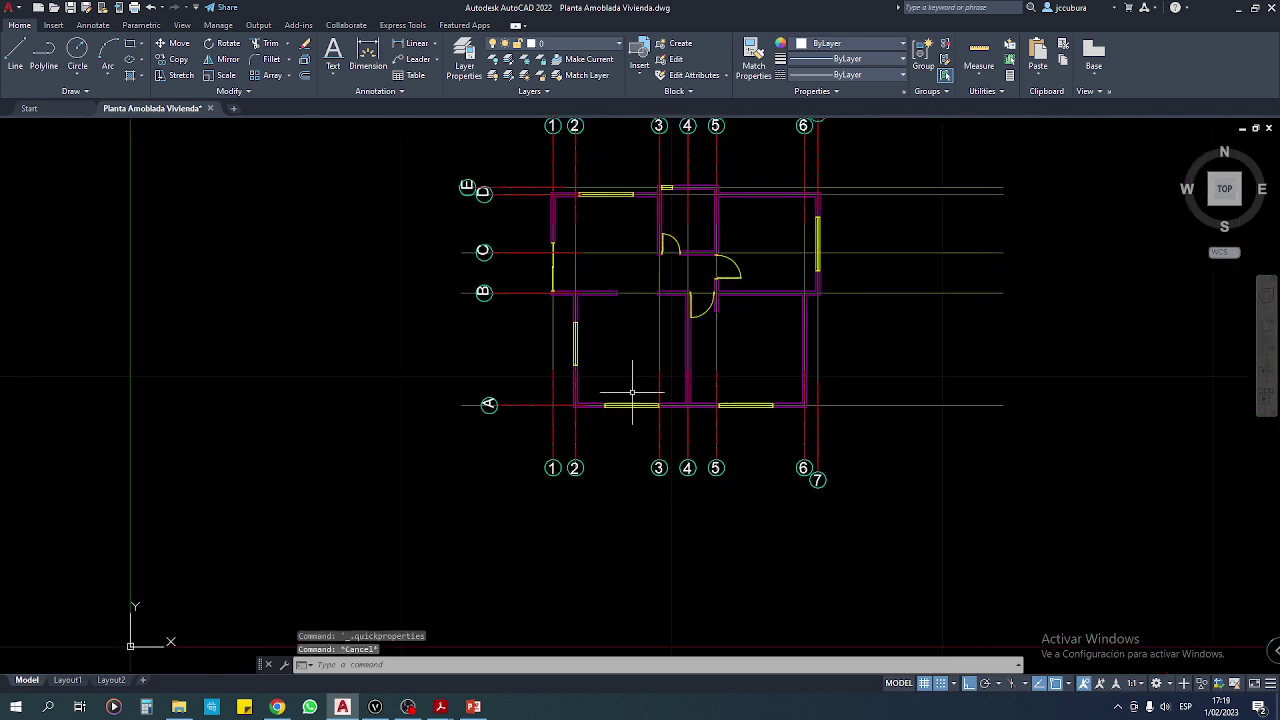
pyautogui.scroll(2, 674, 380)
pyautogui.scroll(-2, 456, 266)
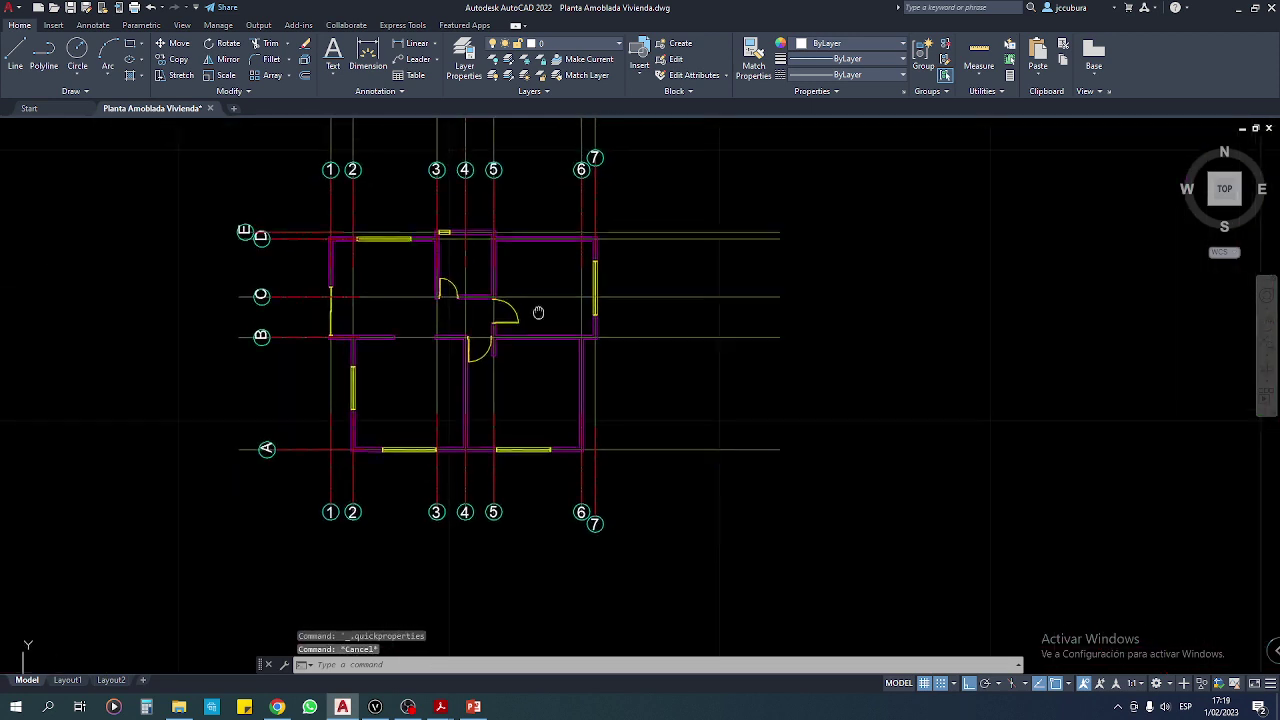
pyautogui.moveTo(643, 271); pyautogui.dragTo(652, 301, button='middle')
pyautogui.scroll(2, 430, 298)
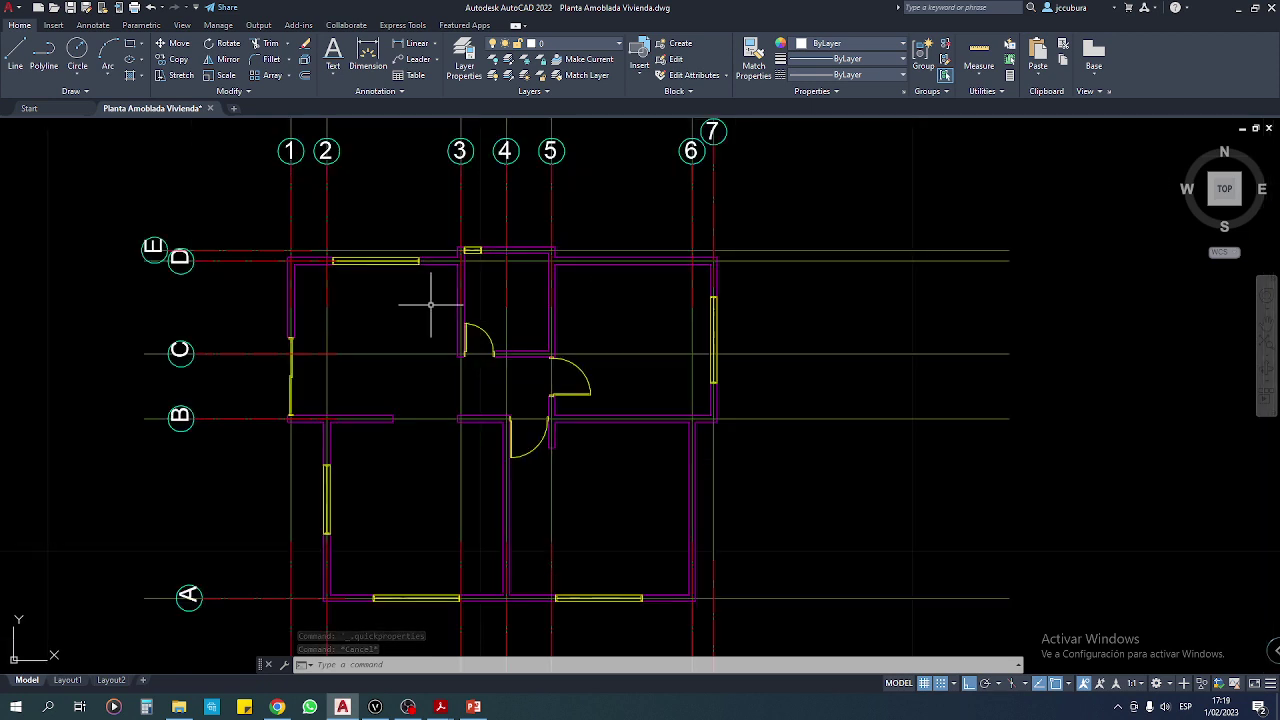
pyautogui.click(286, 238)
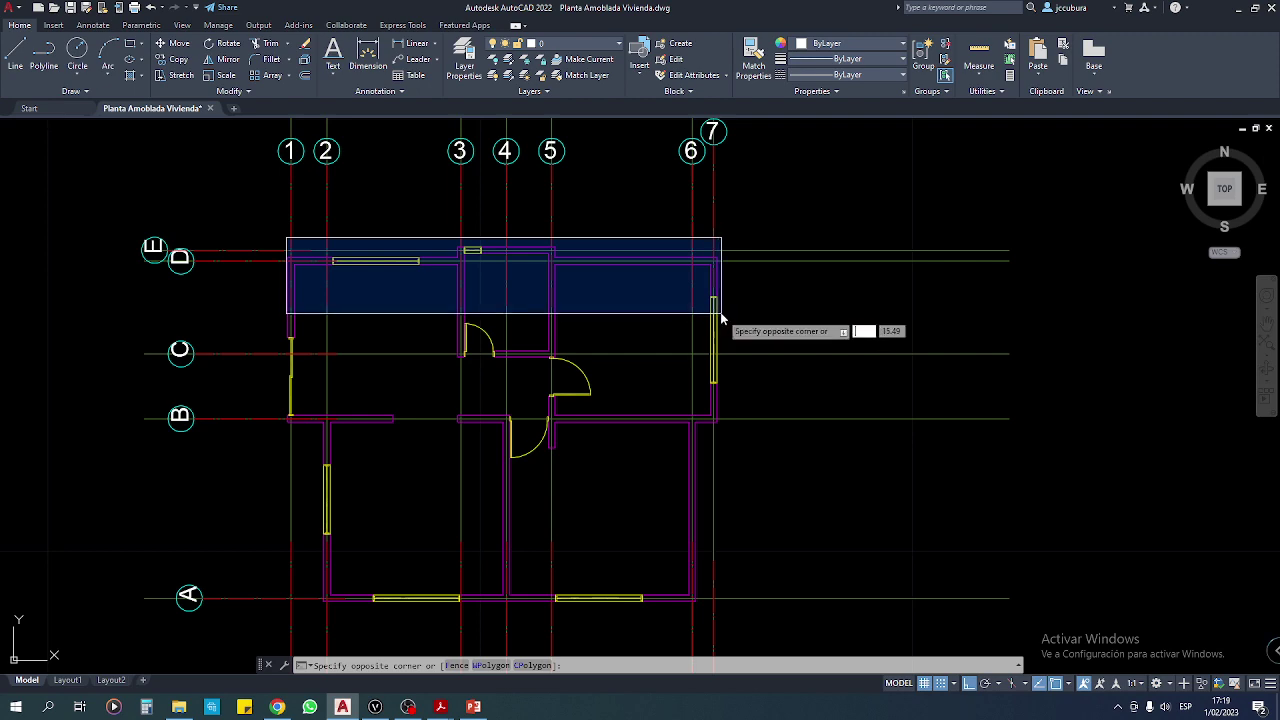
pyautogui.moveTo(718, 315); pyautogui.dragTo(751, 258, button='middle')
pyautogui.press('Escape')
pyautogui.press('Escape')
pyautogui.press('Escape')
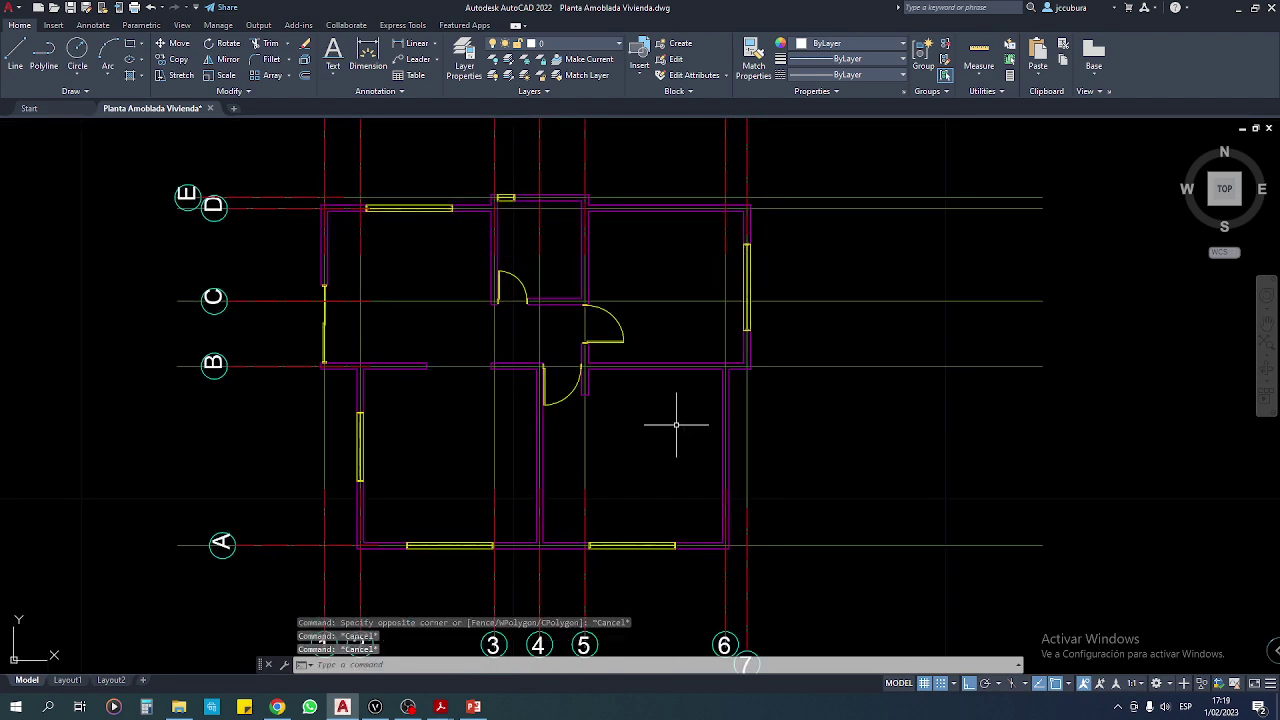
pyautogui.write('L')
# Begin a line at the wall corner, then cancel the unfinished line.
pyautogui.press('Return')
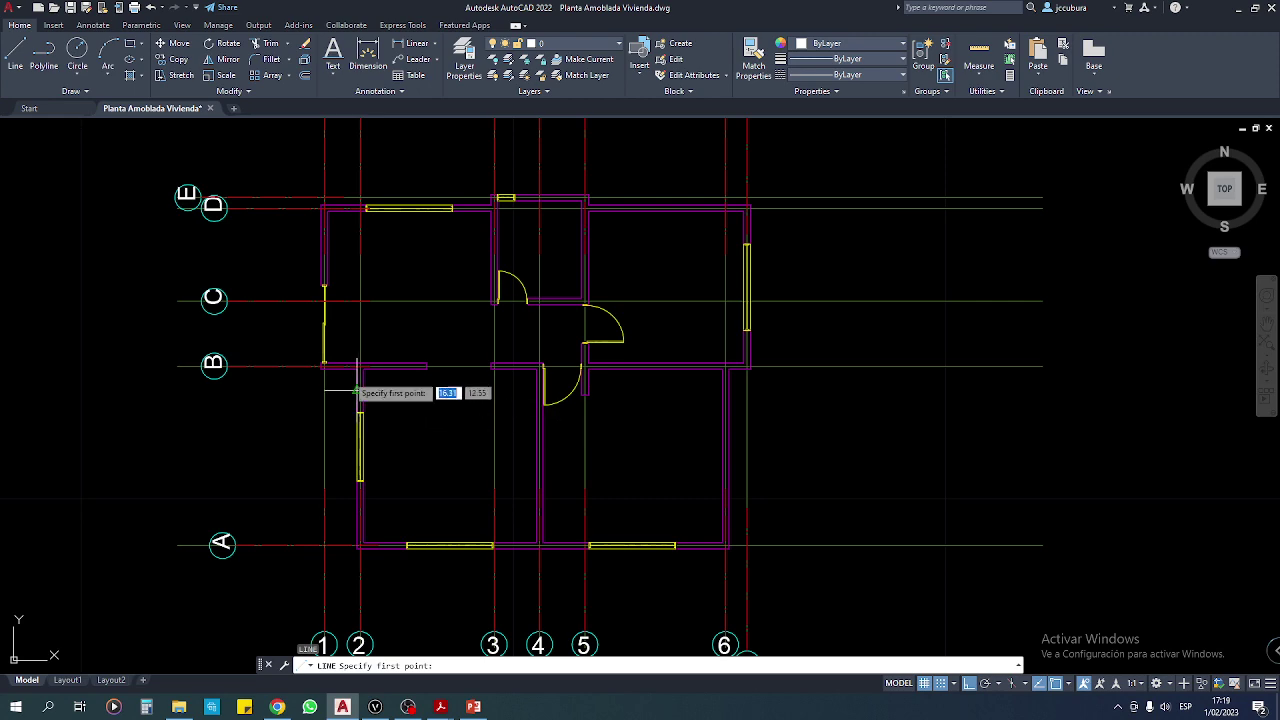
pyautogui.scroll(5, 349, 370)
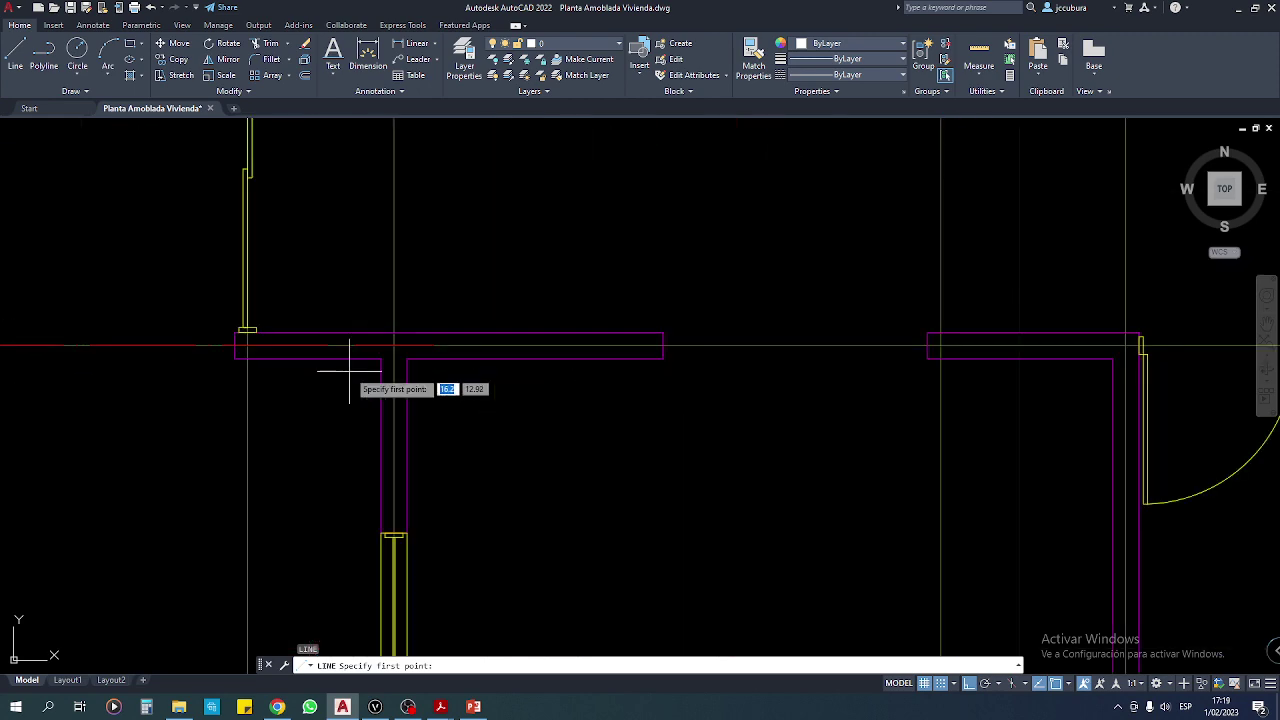
pyautogui.click(234, 357)
pyautogui.scroll(-5, 234, 357)
pyautogui.moveTo(649, 411)
pyautogui.mouseDown(button='middle')
pyautogui.moveTo(489, 346)
pyautogui.moveTo(594, 271)
pyautogui.mouseUp(button='middle')
pyautogui.scroll(5, 500, 340)
pyautogui.scroll(-5, 523, 363)
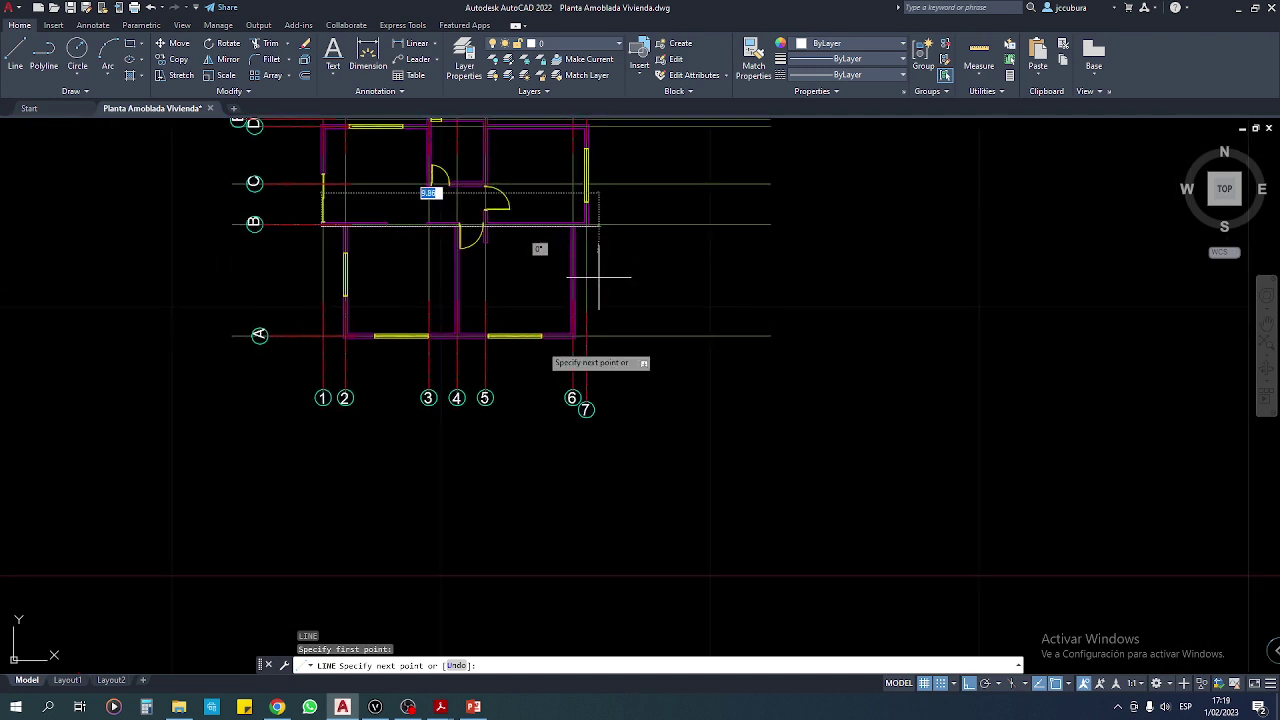
pyautogui.press('Escape')
pyautogui.scroll(2, 472, 356)
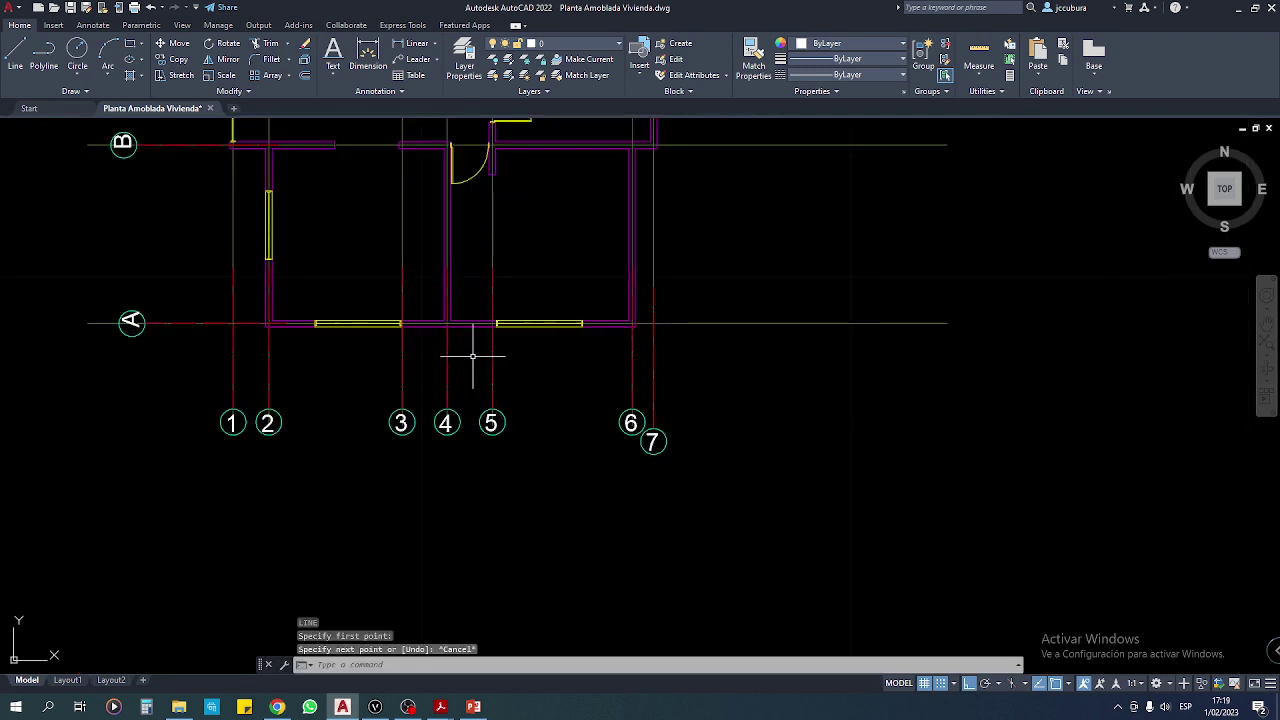
pyautogui.write('L')
# Draw a horizontal line below axis A from grid line 1 to grid line 7.
pyautogui.press('Return')
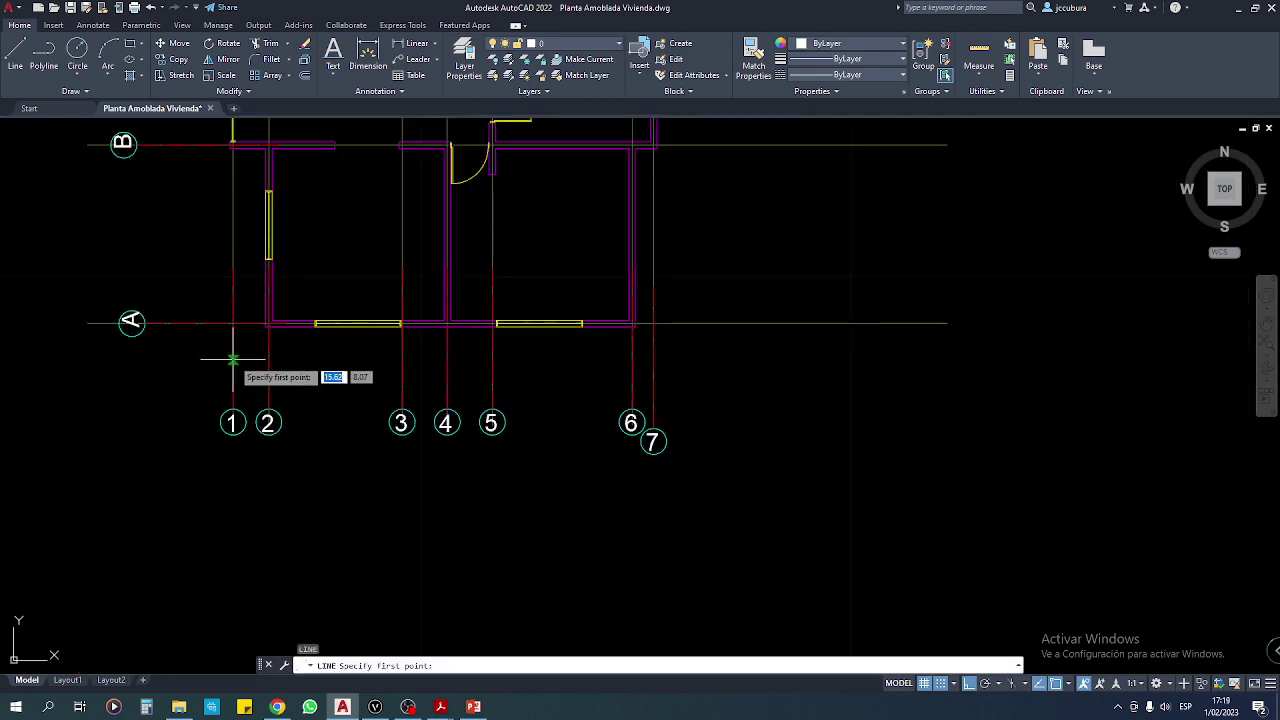
pyautogui.click(232, 359)
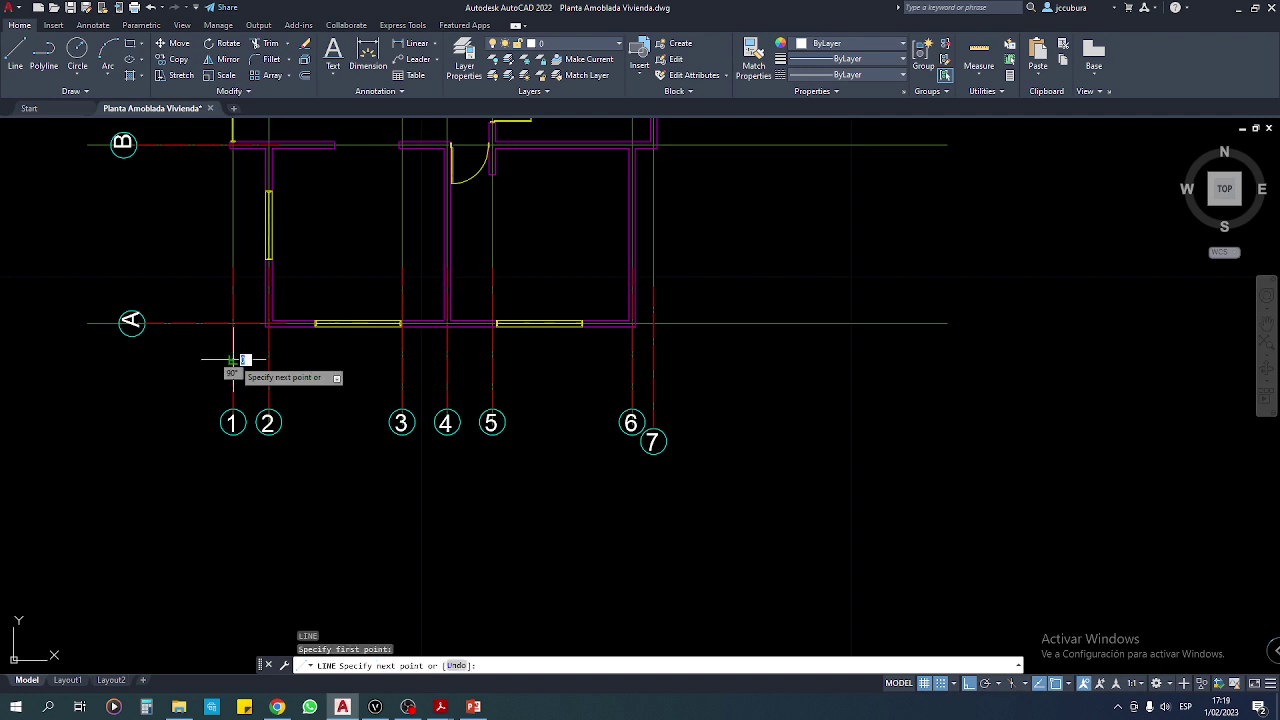
pyautogui.click(652, 359)
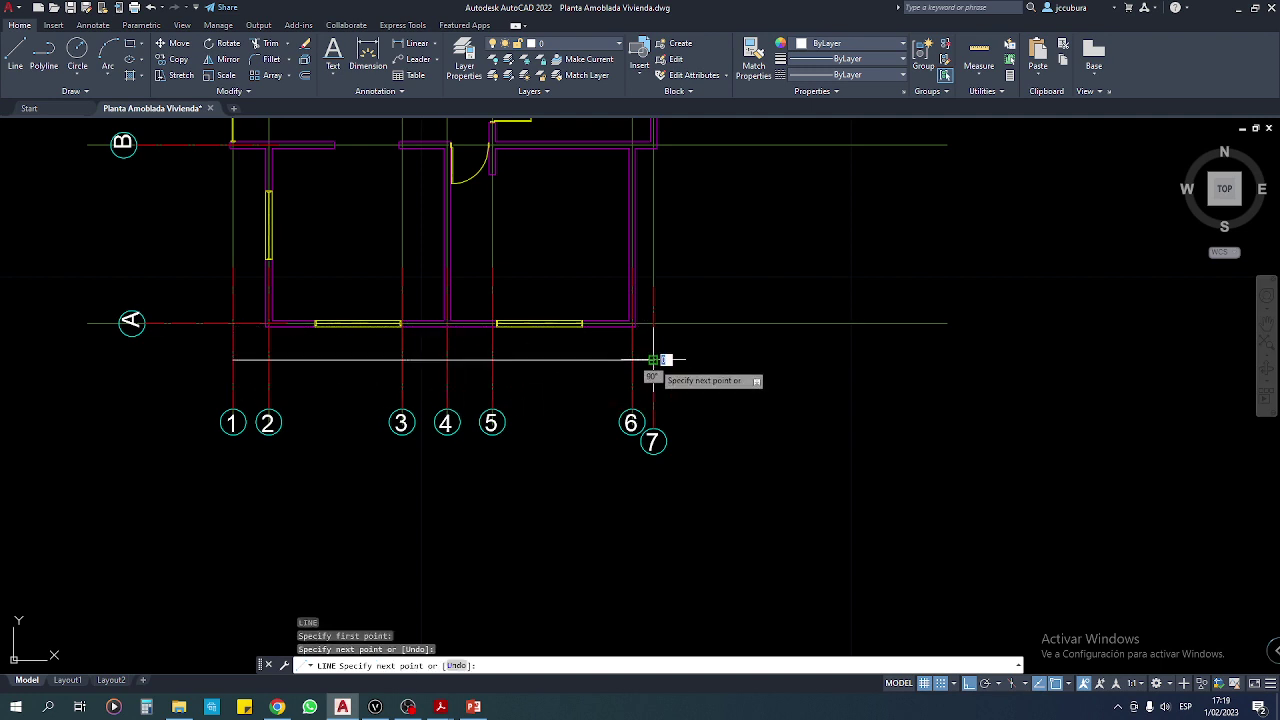
pyautogui.press('Return')
pyautogui.moveTo(686, 391); pyautogui.dragTo(712, 539, button='middle')
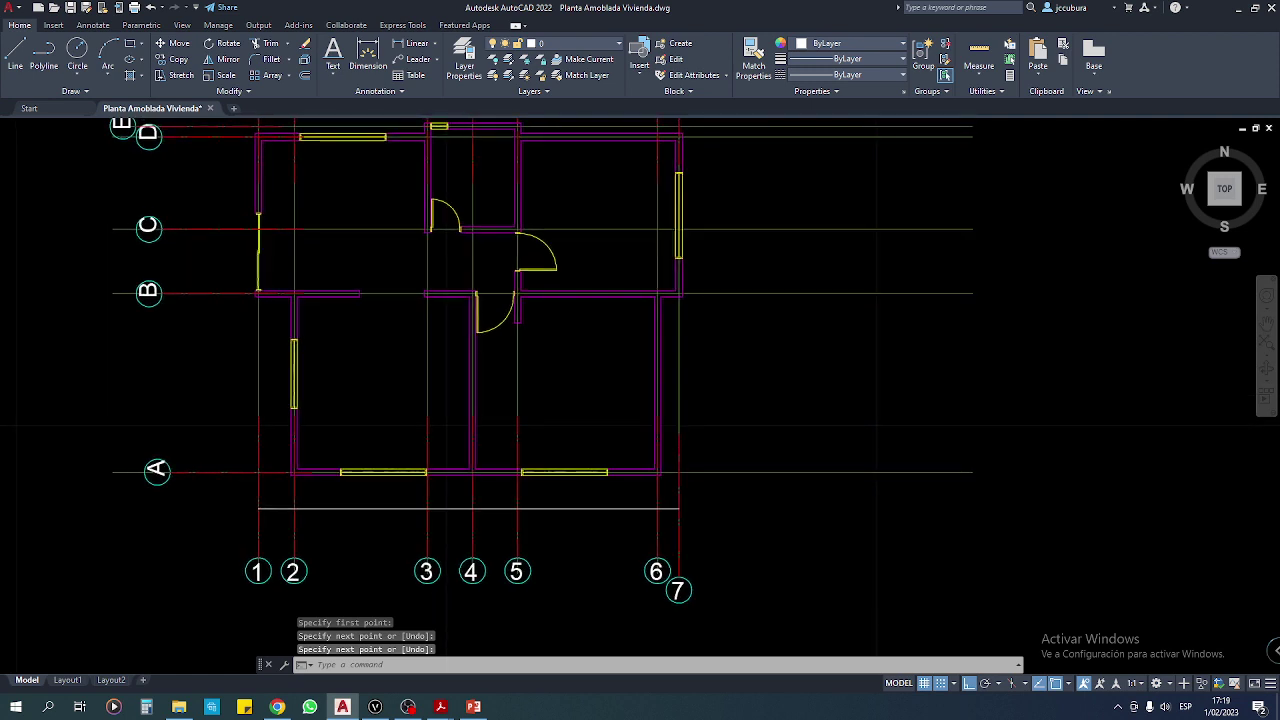
pyautogui.scroll(-3, 639, 488)
pyautogui.moveTo(639, 488); pyautogui.dragTo(576, 462, button='middle')
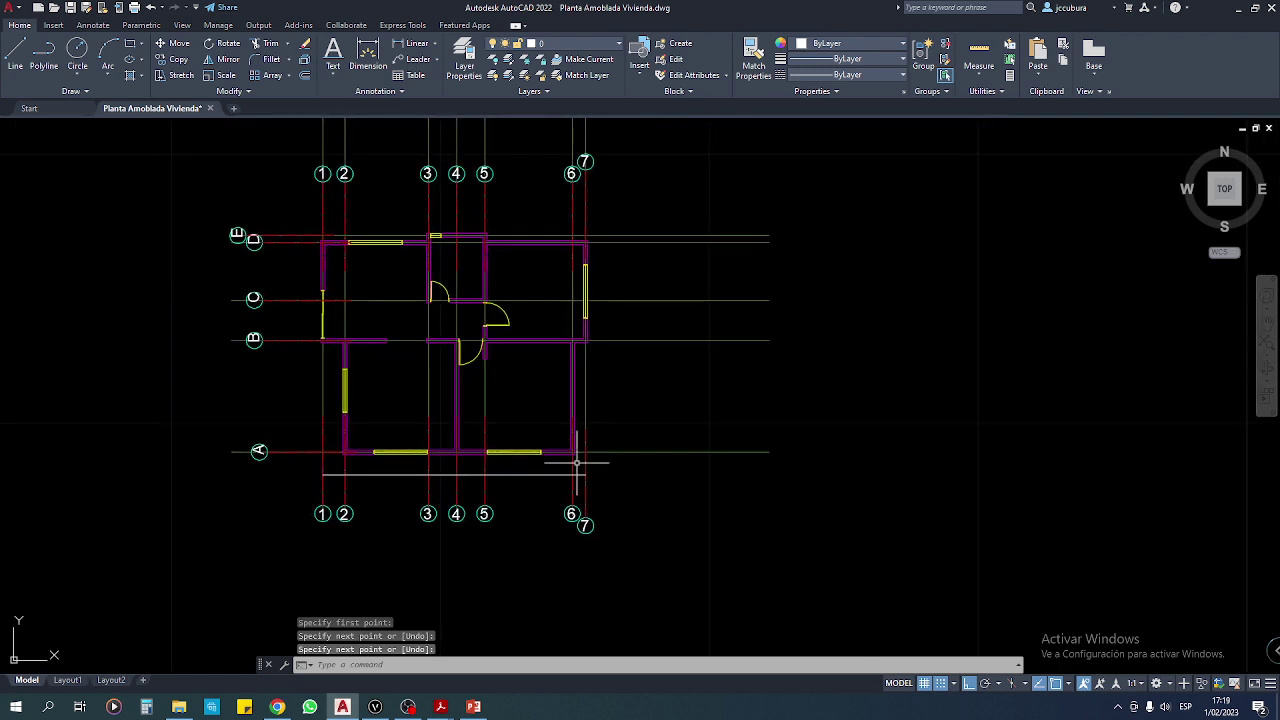
# Select the left lettered axis bubbles for mirroring.
pyautogui.click(220, 59)
pyautogui.click(211, 211)
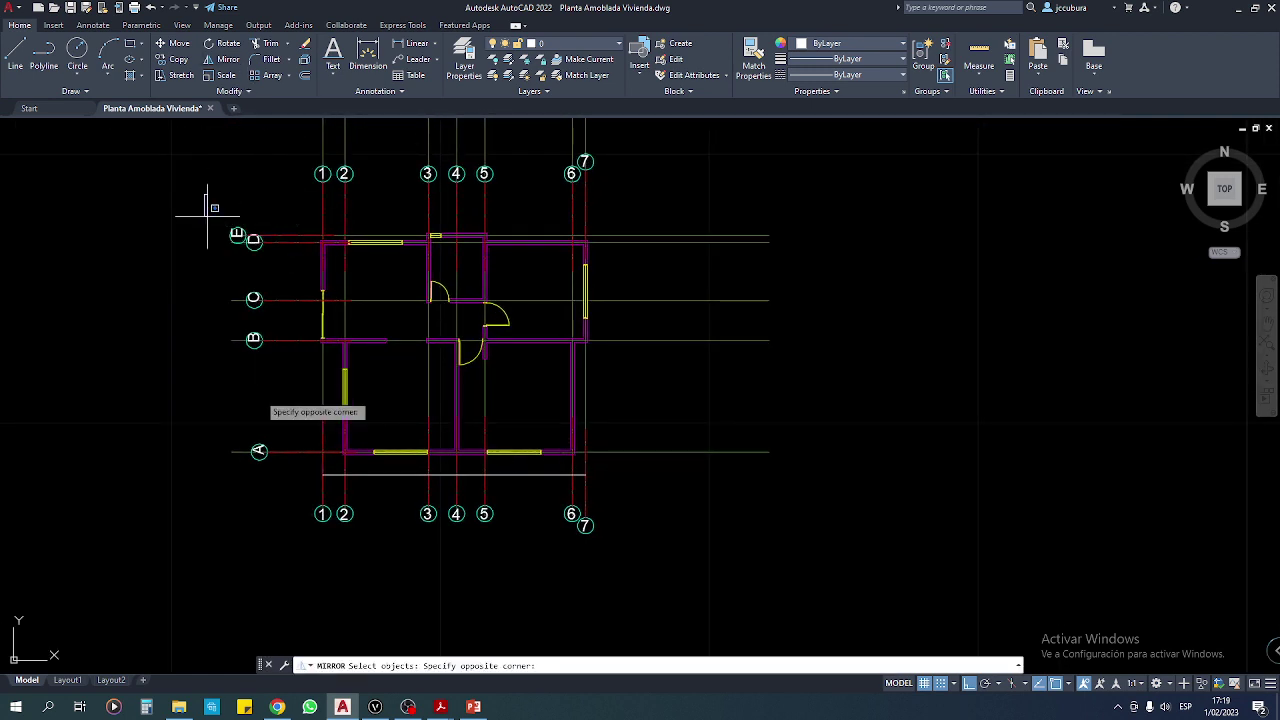
pyautogui.click(271, 471)
pyautogui.click(269, 178)
pyautogui.click(201, 497)
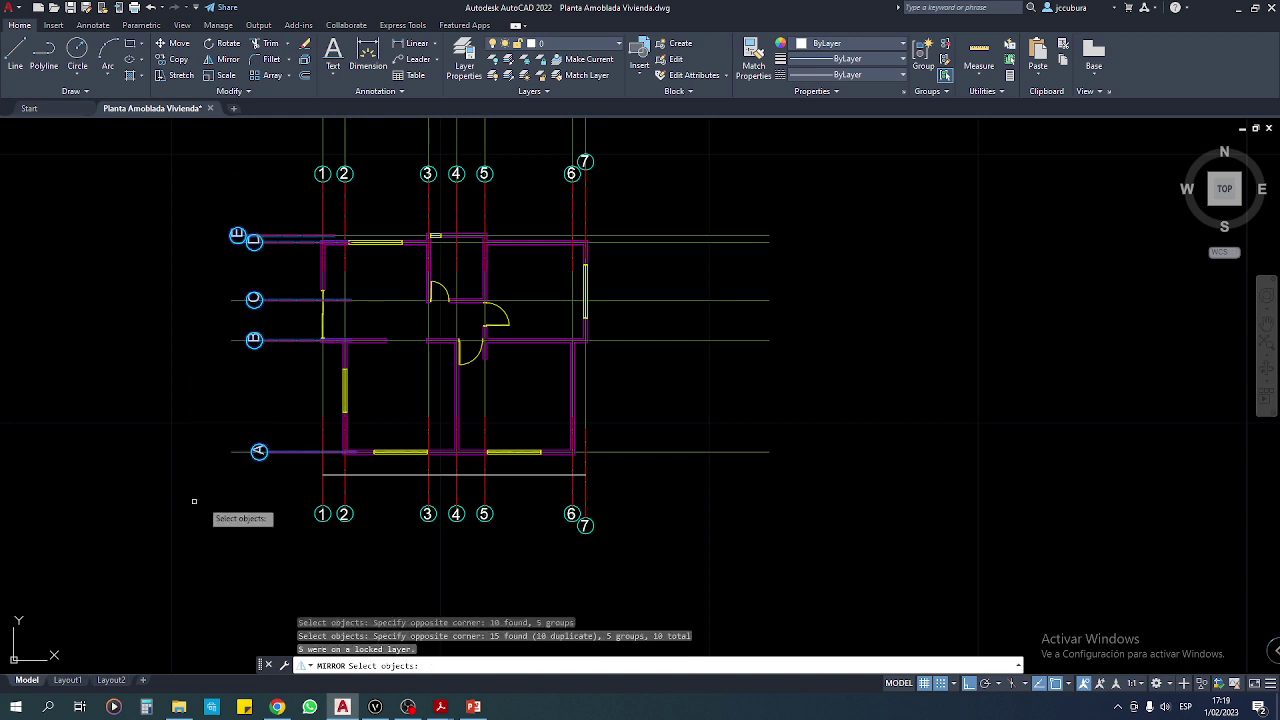
pyautogui.press('Return')
# Mirror them across a vertical axis through the line's midpoint, keeping the originals.
pyautogui.scroll(2, 484, 490)
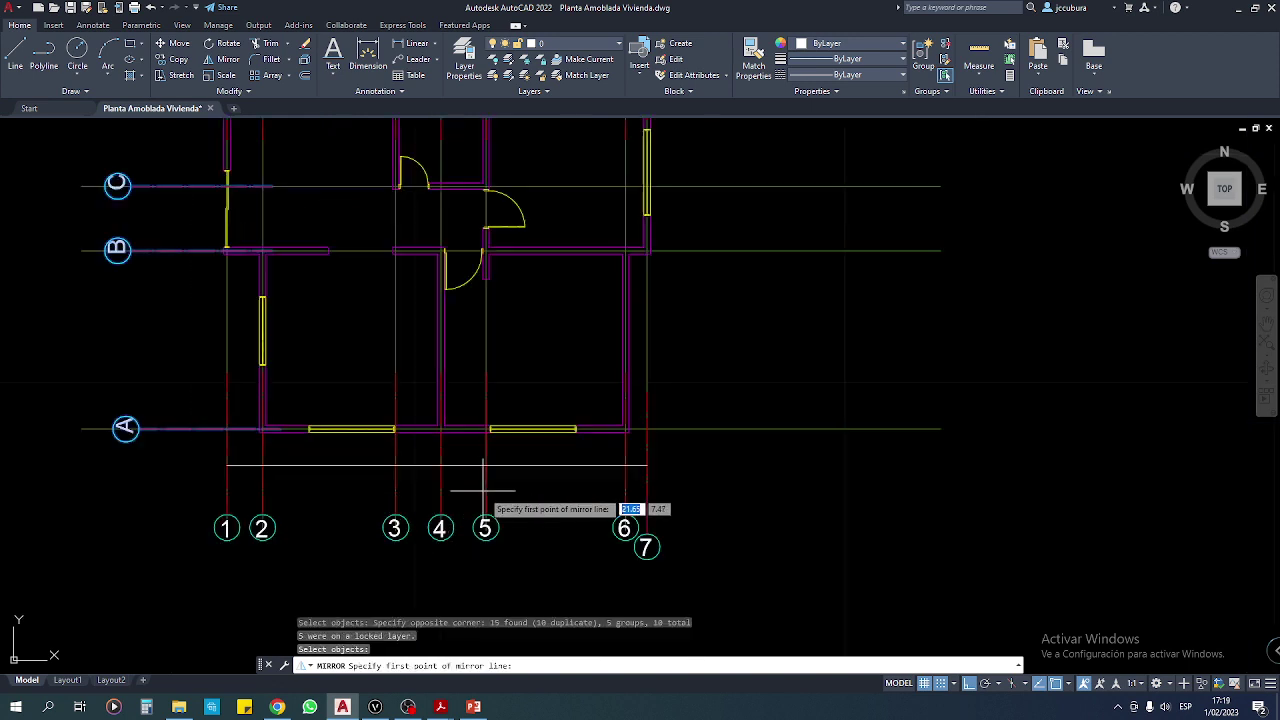
pyautogui.scroll(2, 463, 495)
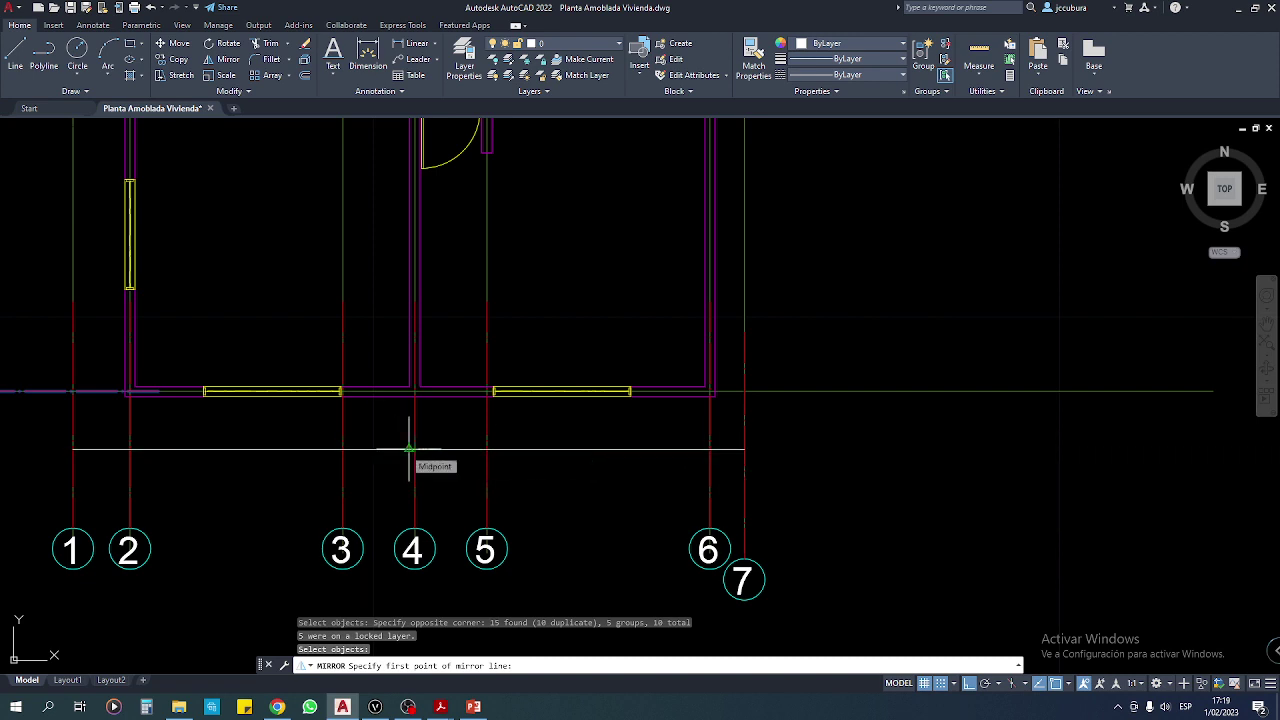
pyautogui.click(409, 449)
pyautogui.scroll(-2, 412, 268)
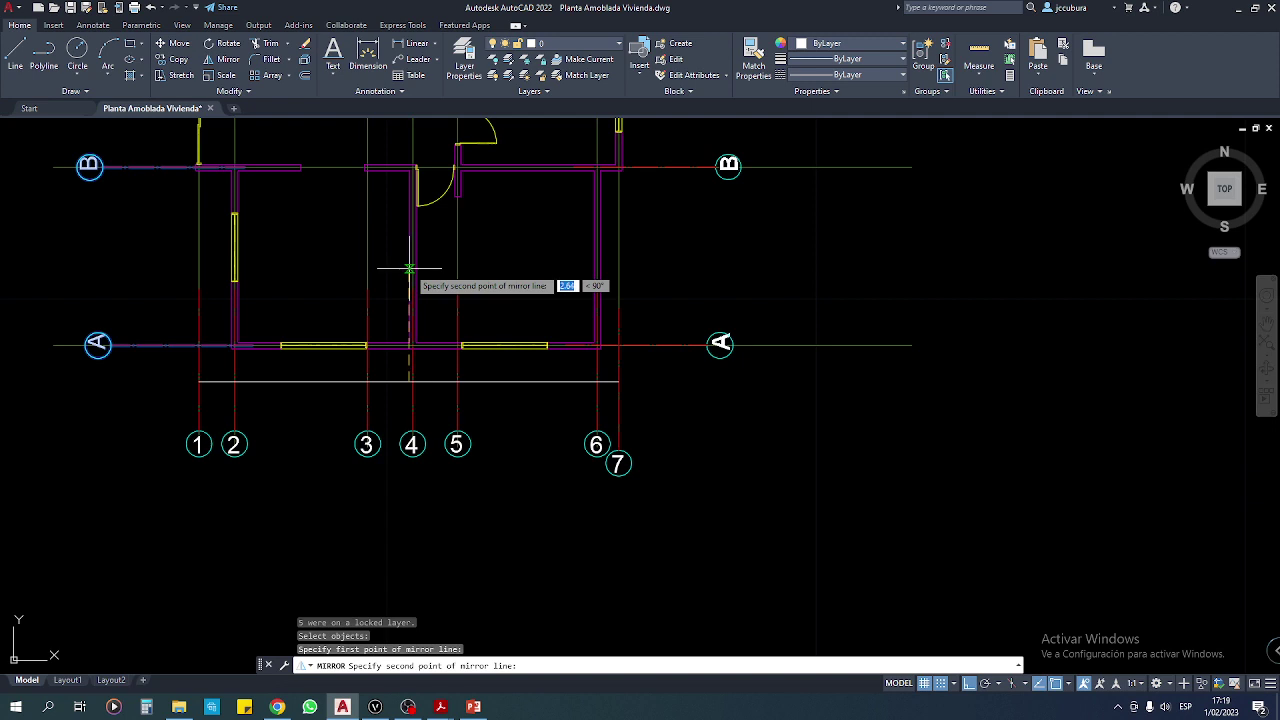
pyautogui.moveTo(390, 440); pyautogui.dragTo(390, 508, button='middle')
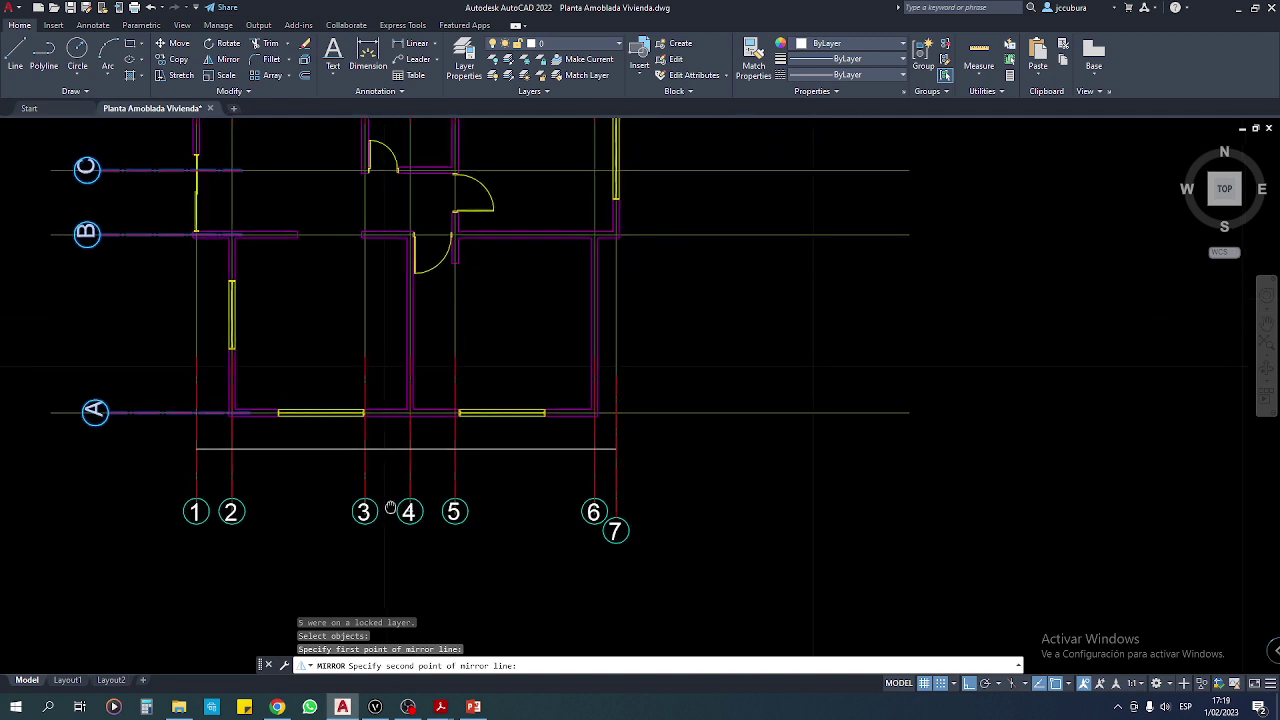
pyautogui.scroll(-3, 398, 290)
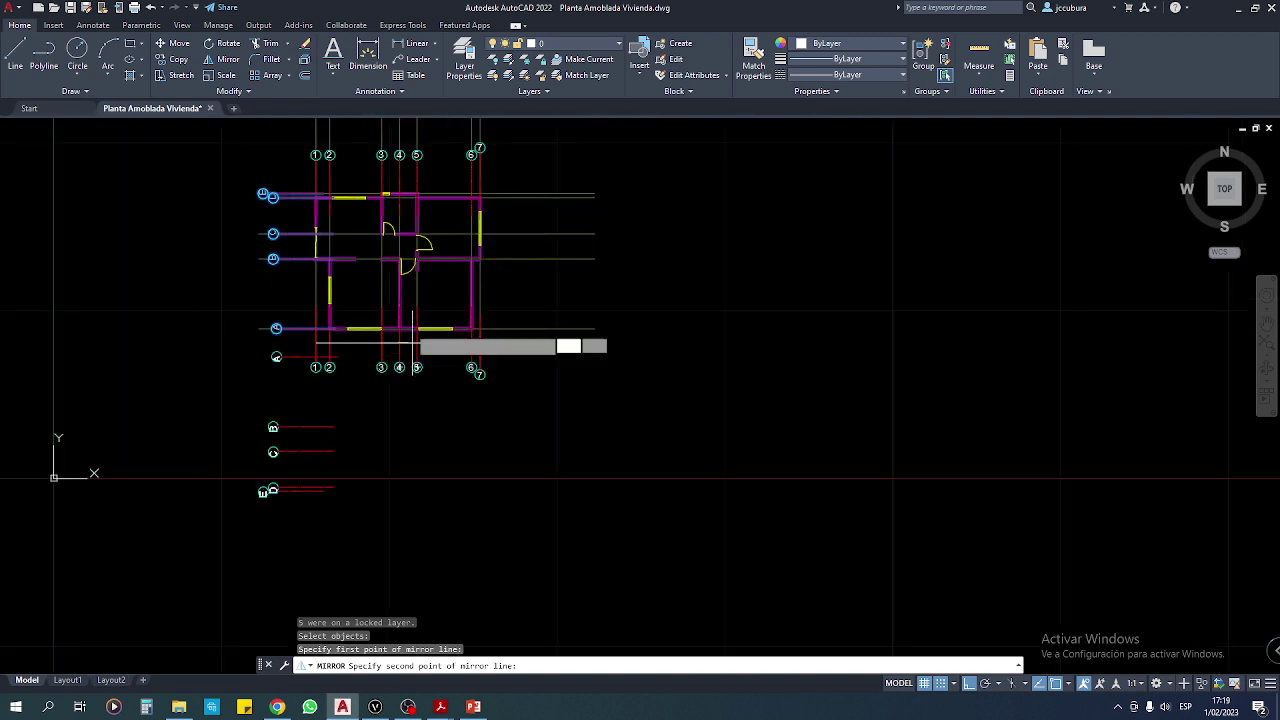
pyautogui.click(393, 474)
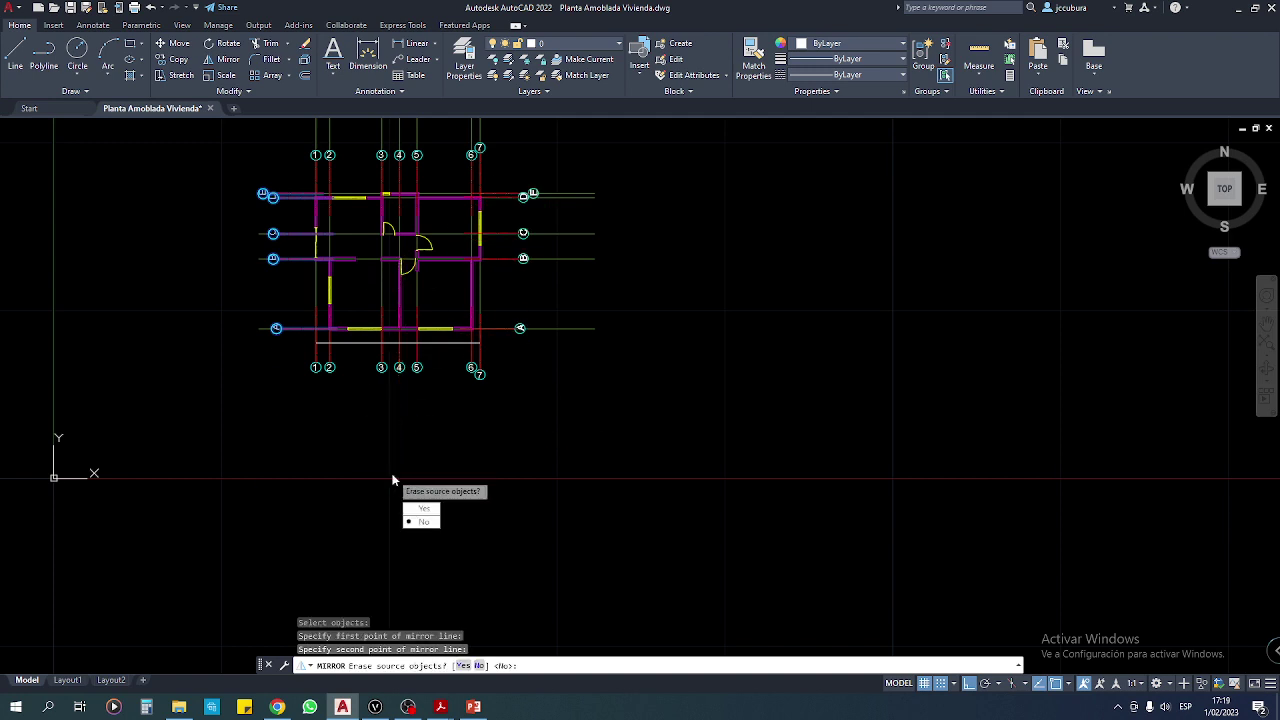
pyautogui.press('Return')
pyautogui.scroll(2, 386, 414)
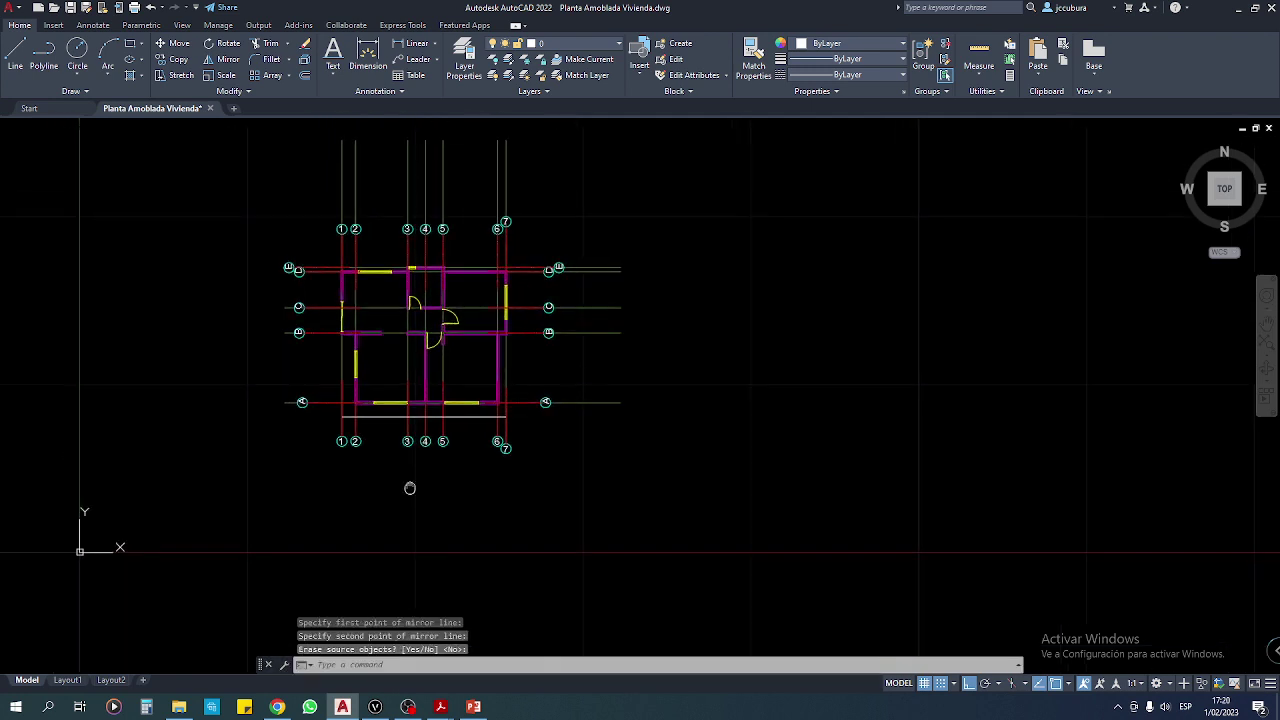
pyautogui.scroll(1, 405, 309)
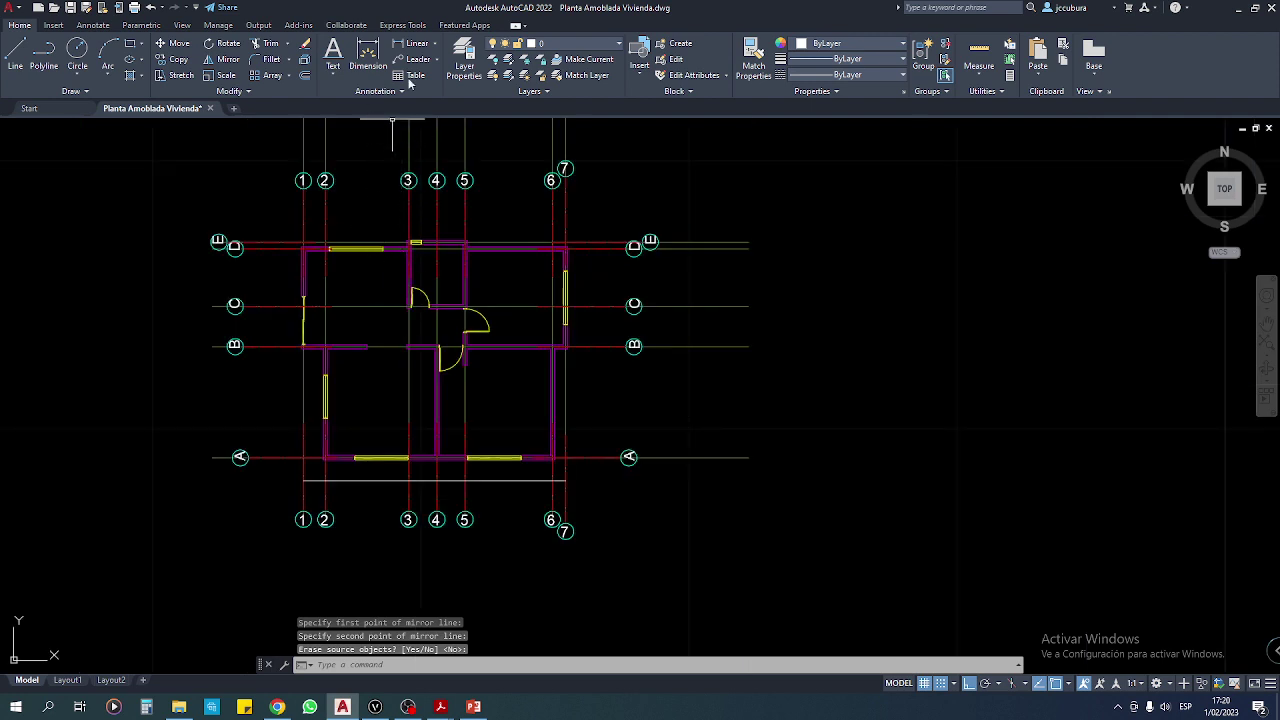
# Turn off the Guias layer in the Layer Properties Manager.
pyautogui.click(464, 58)
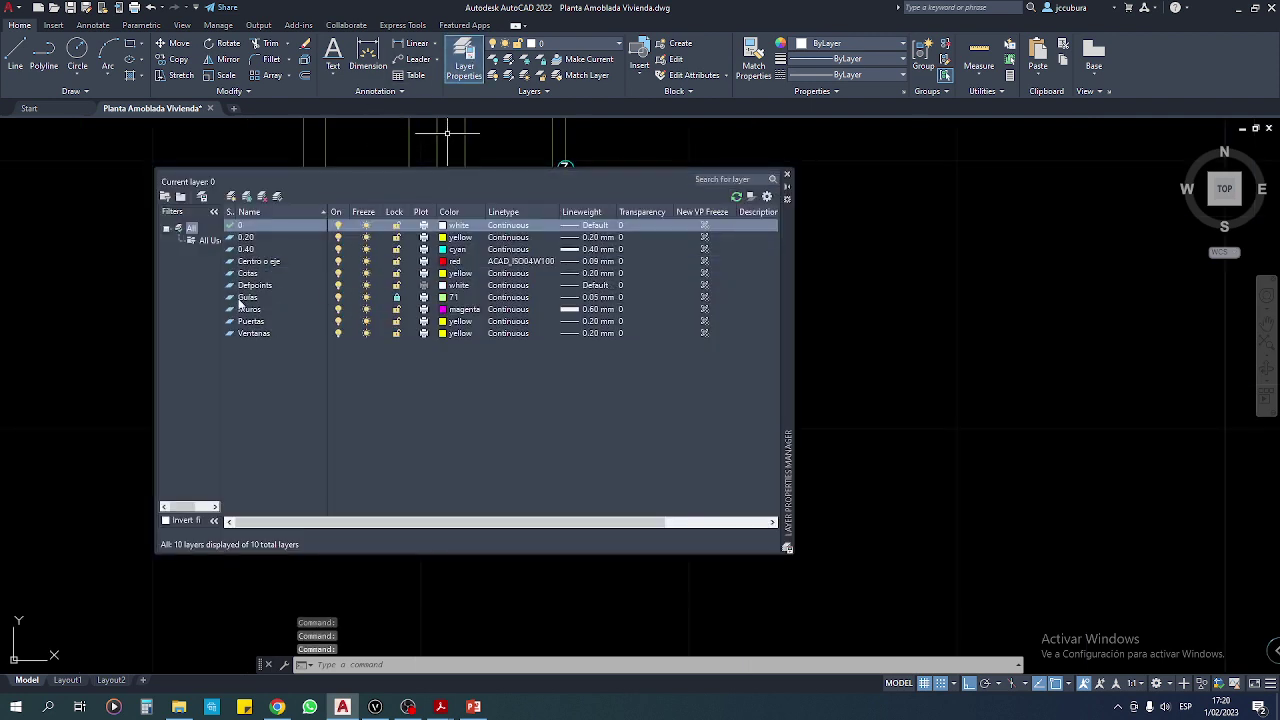
pyautogui.click(333, 297)
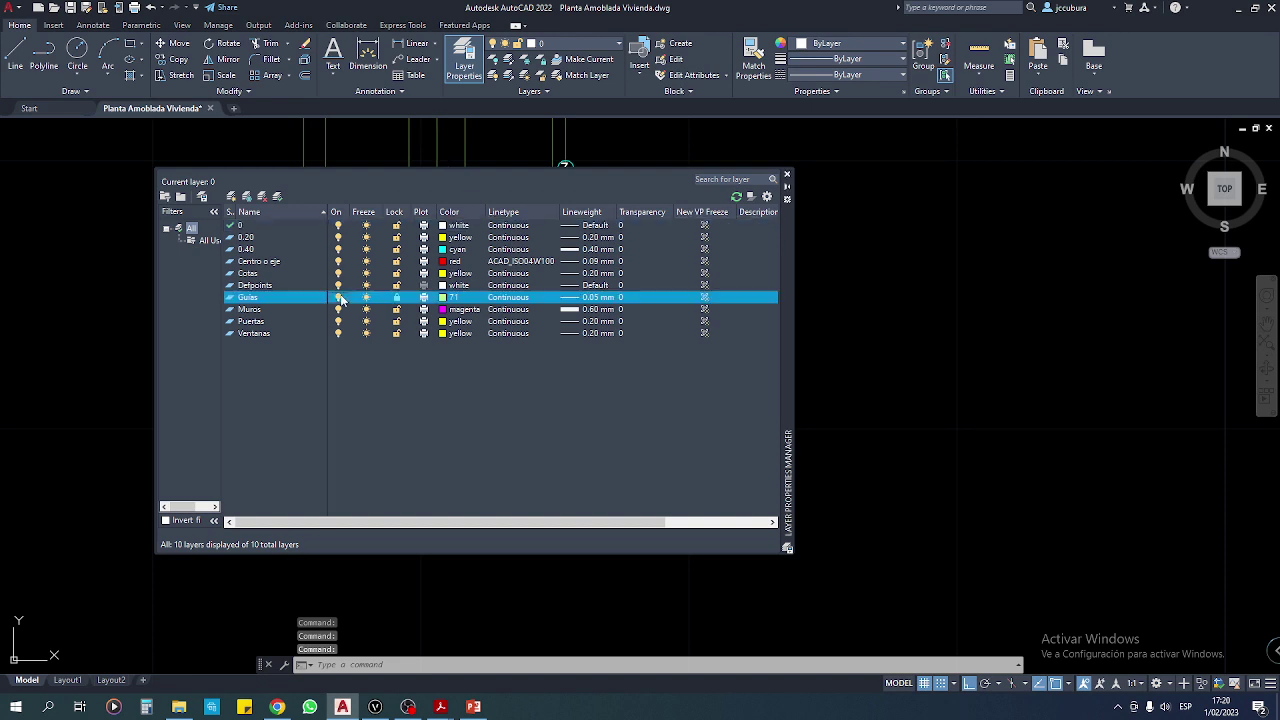
pyautogui.click(787, 175)
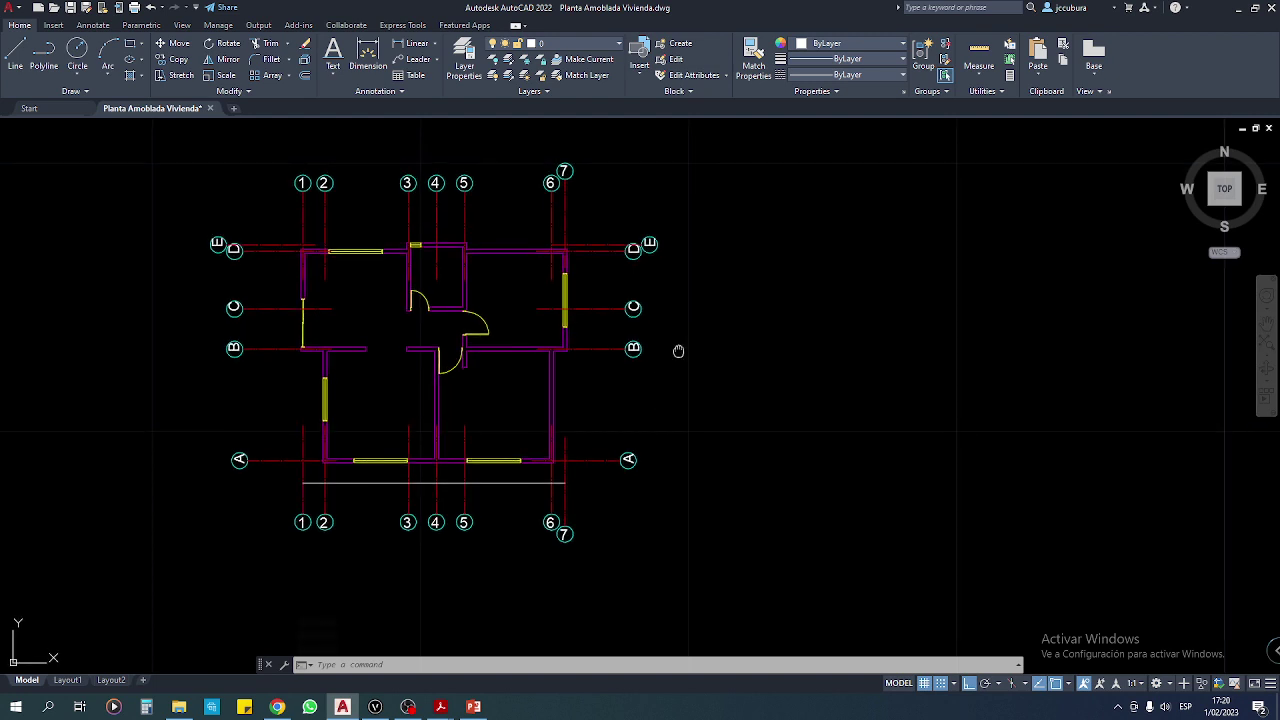
pyautogui.scroll(2, 458, 231)
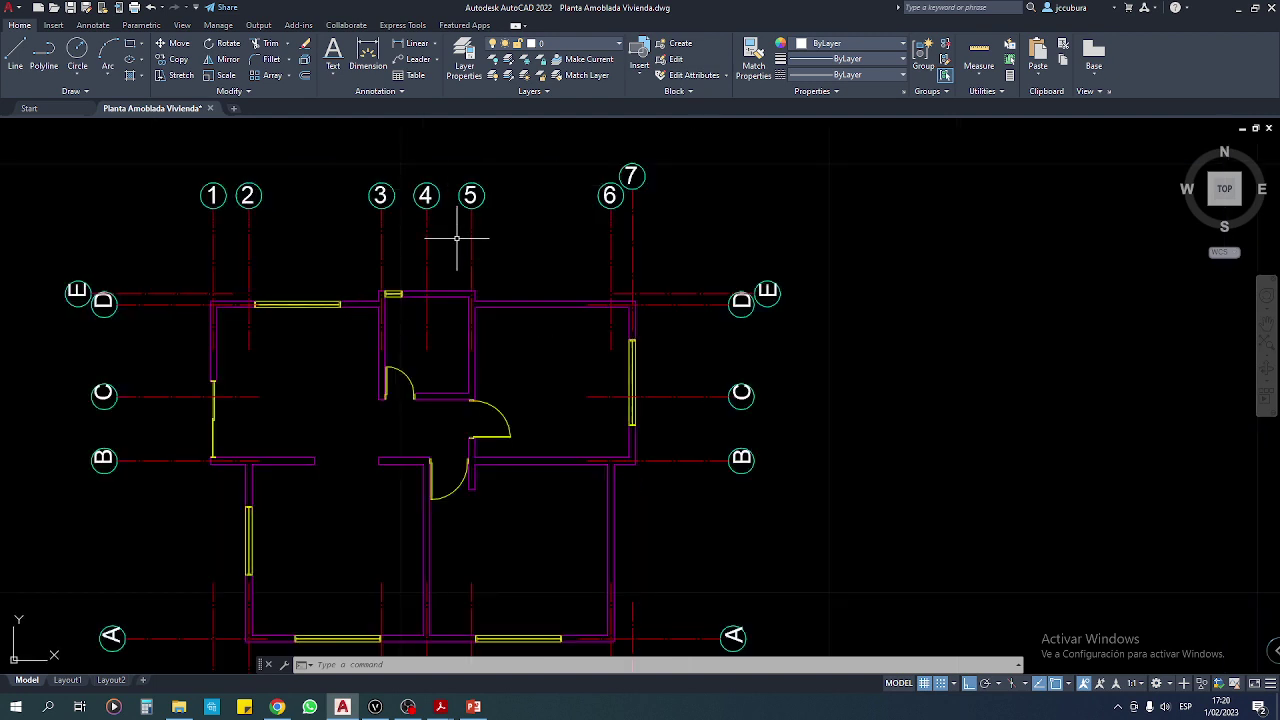
# Save Planta Amoblada Vivienda.dwg.
pyautogui.moveTo(457, 240); pyautogui.dragTo(484, 271, button='middle')
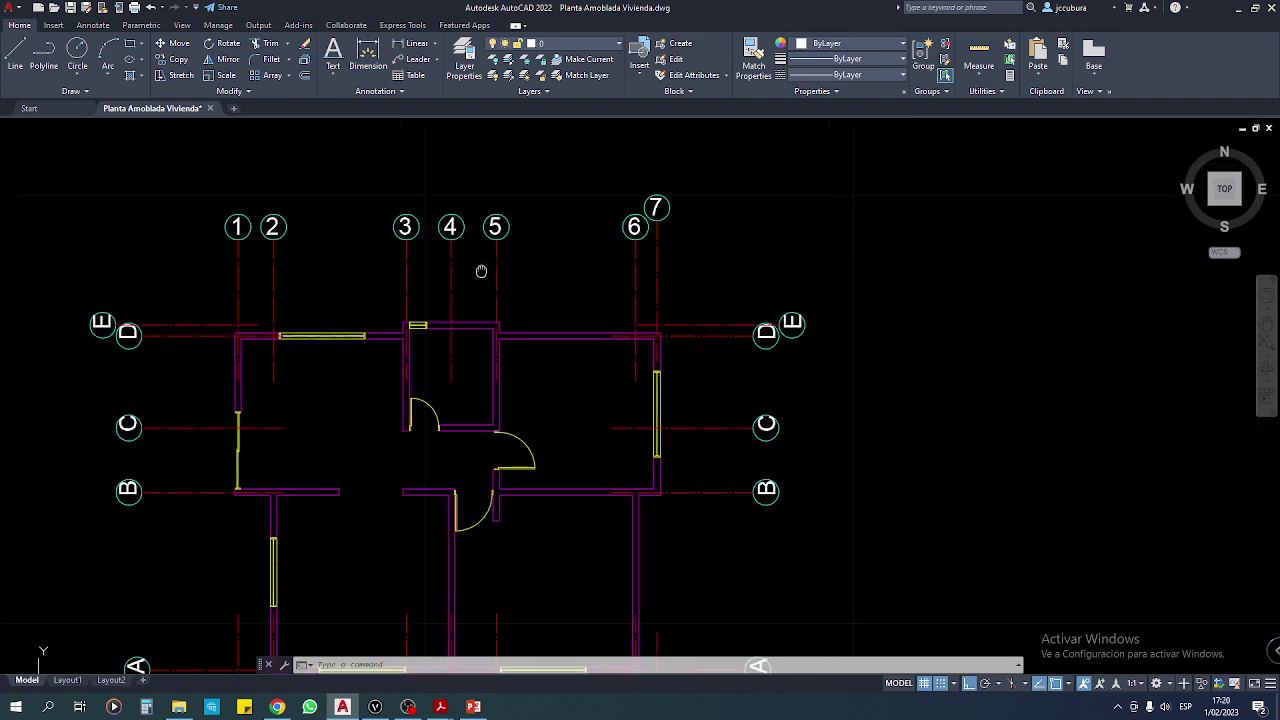
pyautogui.click(72, 8)
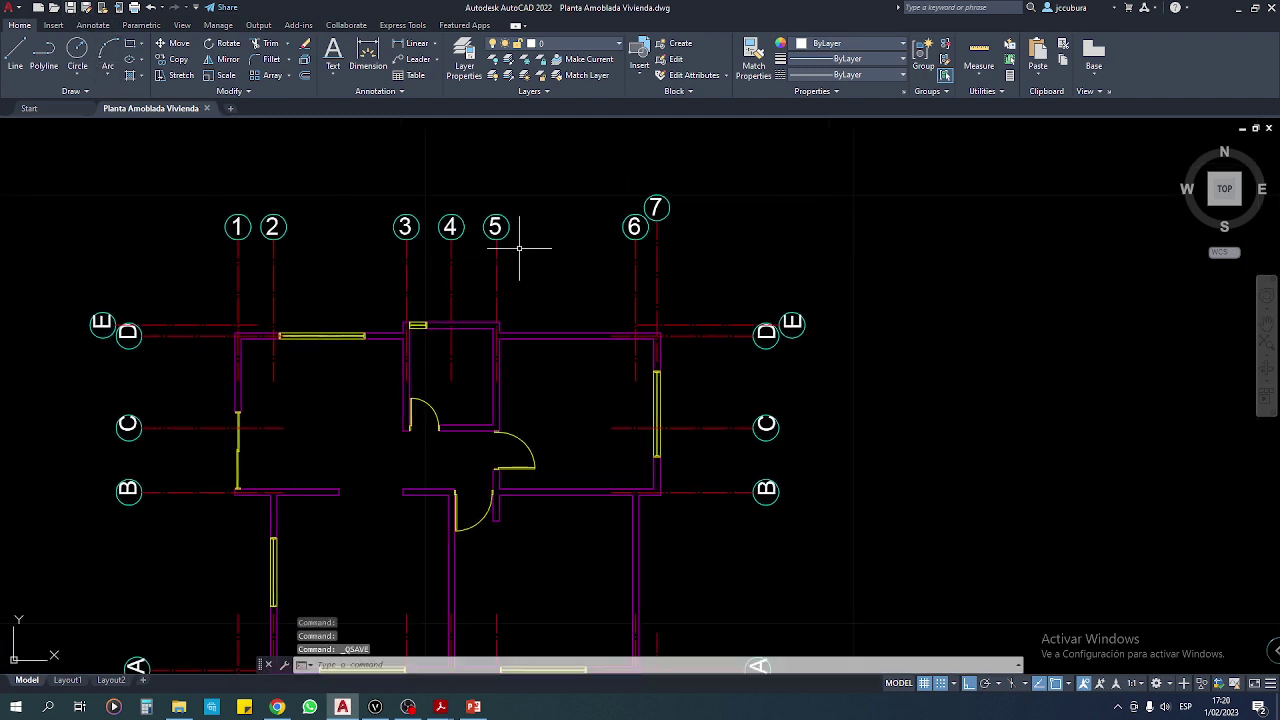
pyautogui.moveTo(500, 271); pyautogui.dragTo(511, 267, button='middle')
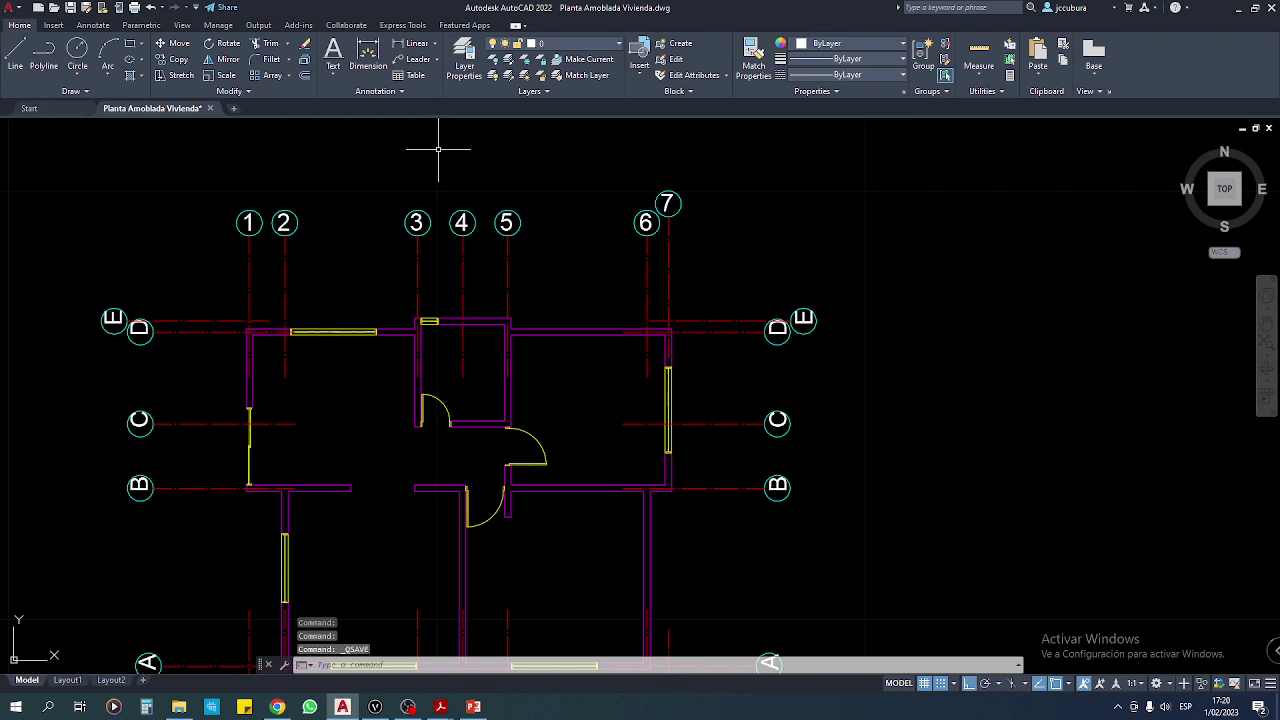
# Check the Text Style list in the Annotation panel, leaving Standard current.
pyautogui.click(403, 92)
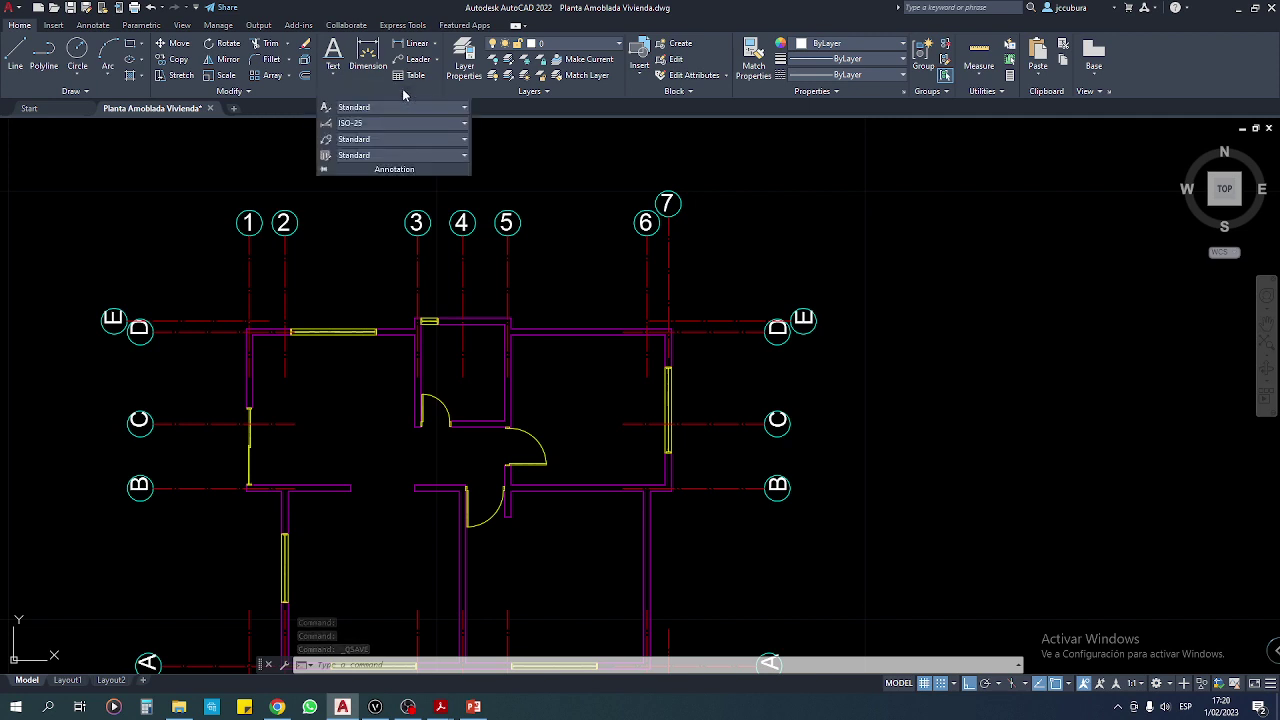
pyautogui.click(463, 110)
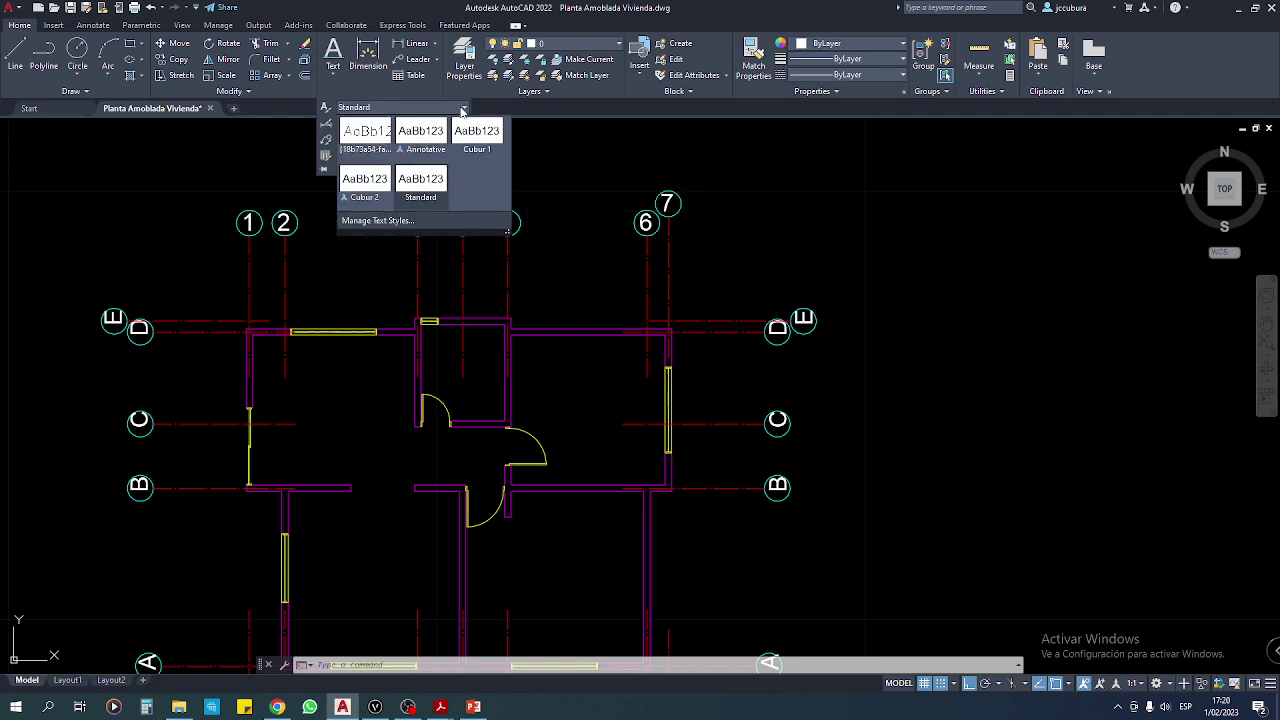
pyautogui.click(463, 110)
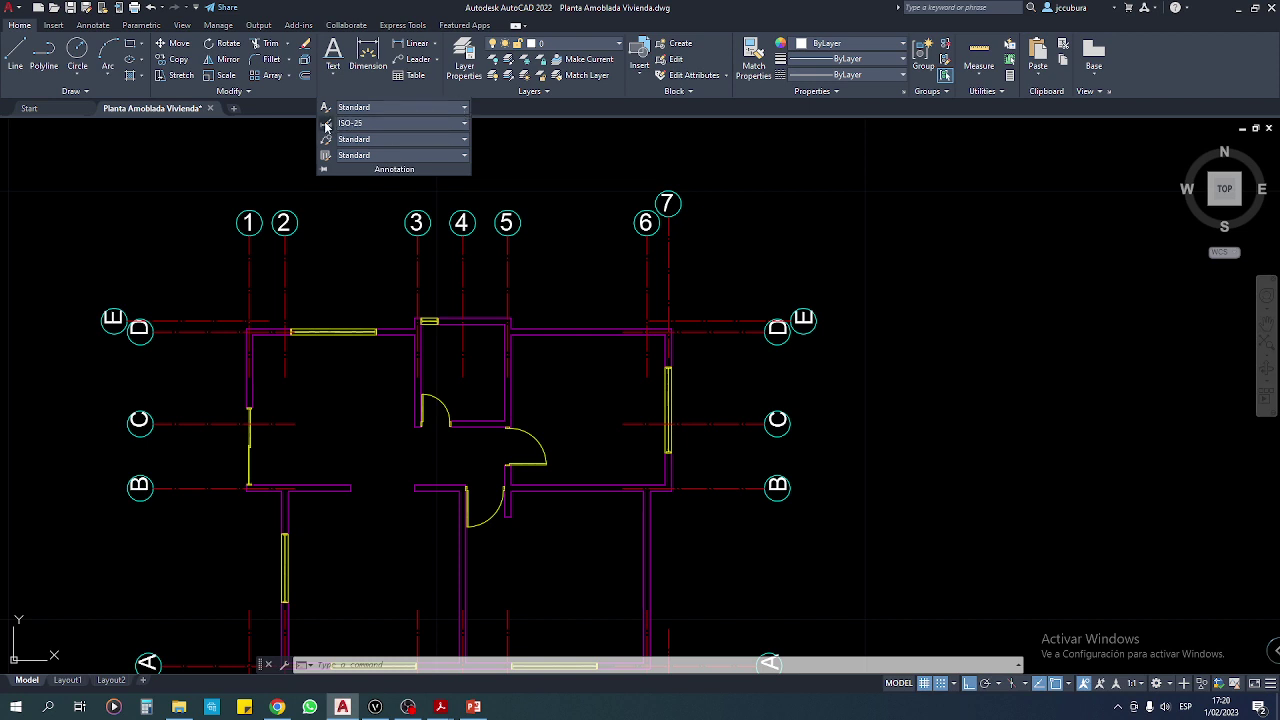
# Open the Dimension Style Manager and preview Standard before reselecting ISO-25.
pyautogui.click(463, 126)
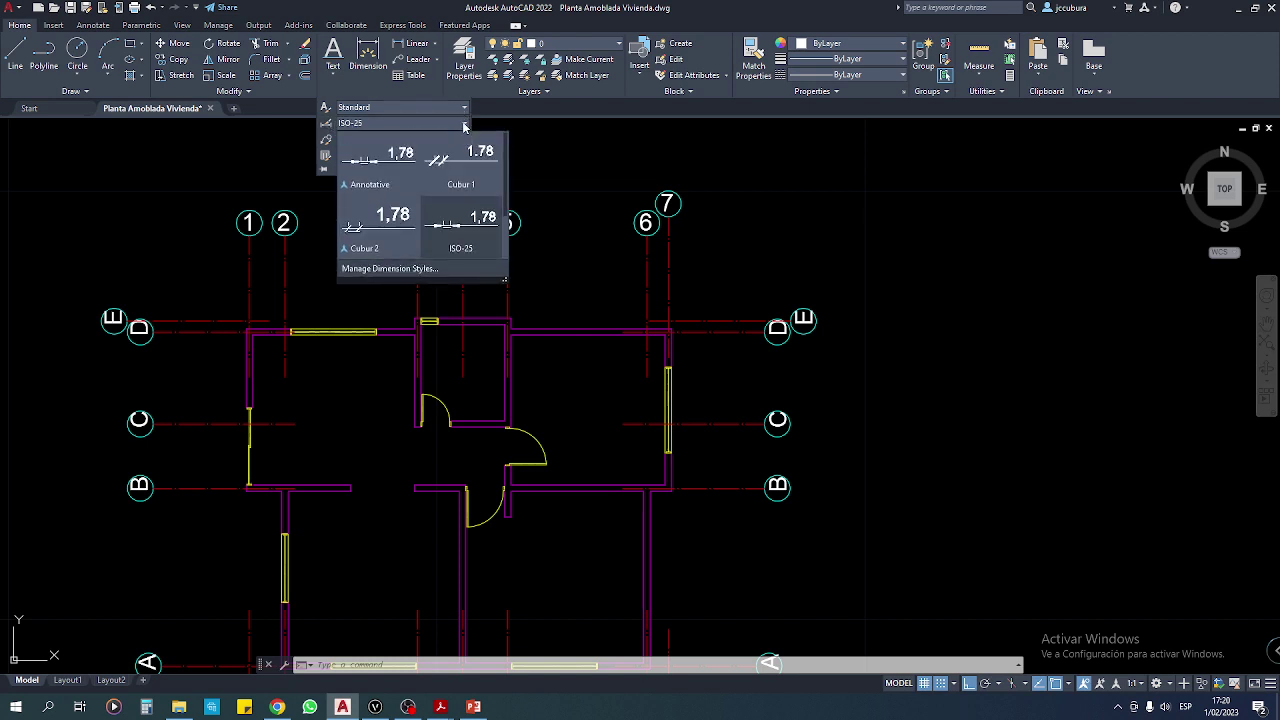
pyautogui.click(380, 269)
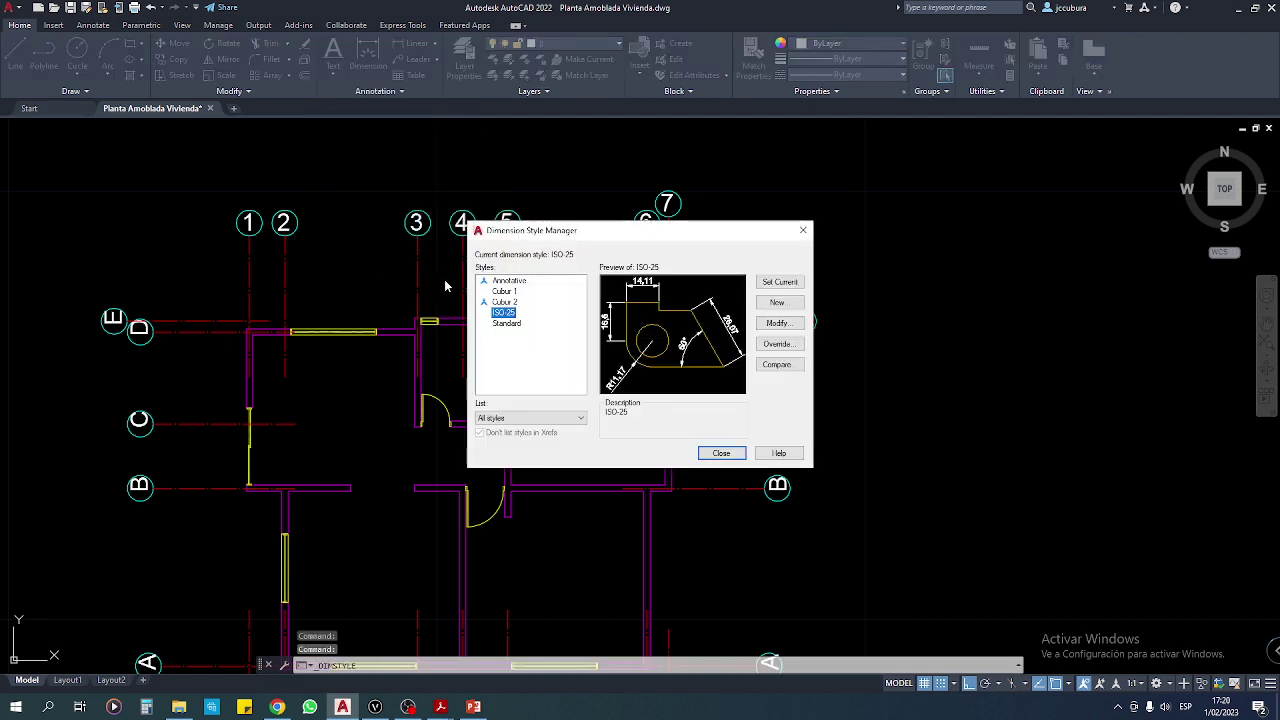
pyautogui.click(506, 323)
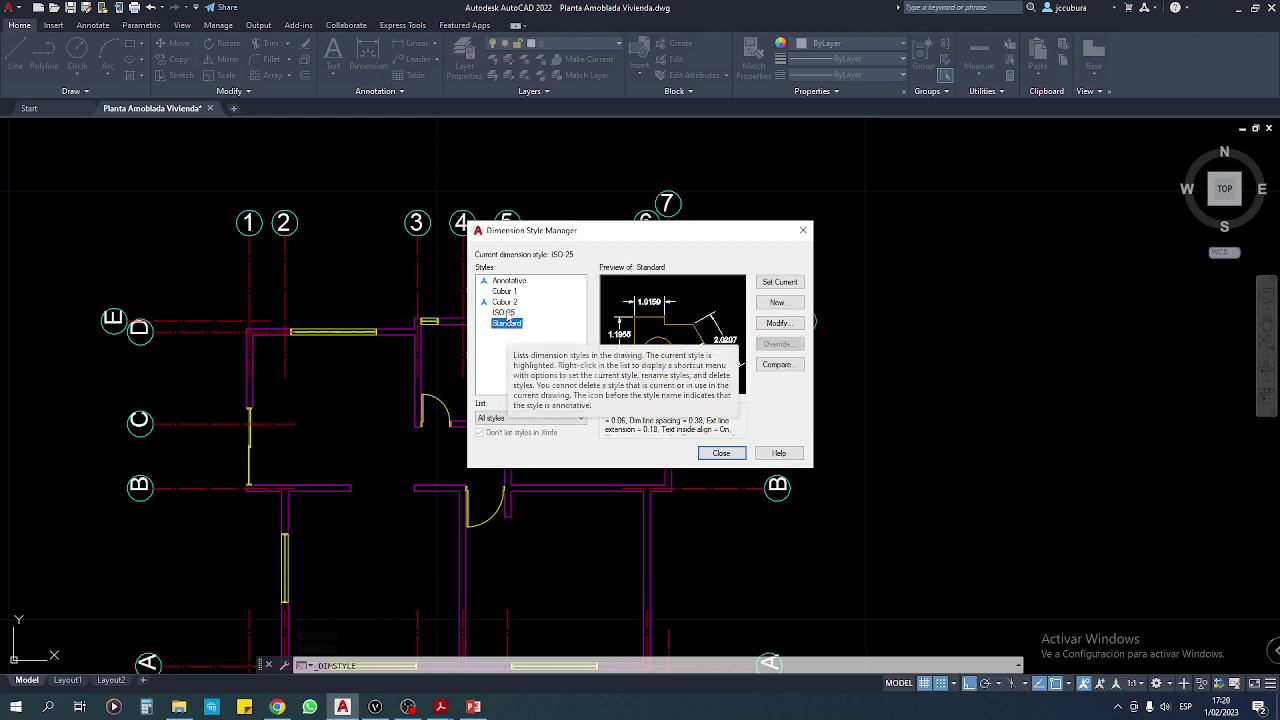
pyautogui.click(505, 313)
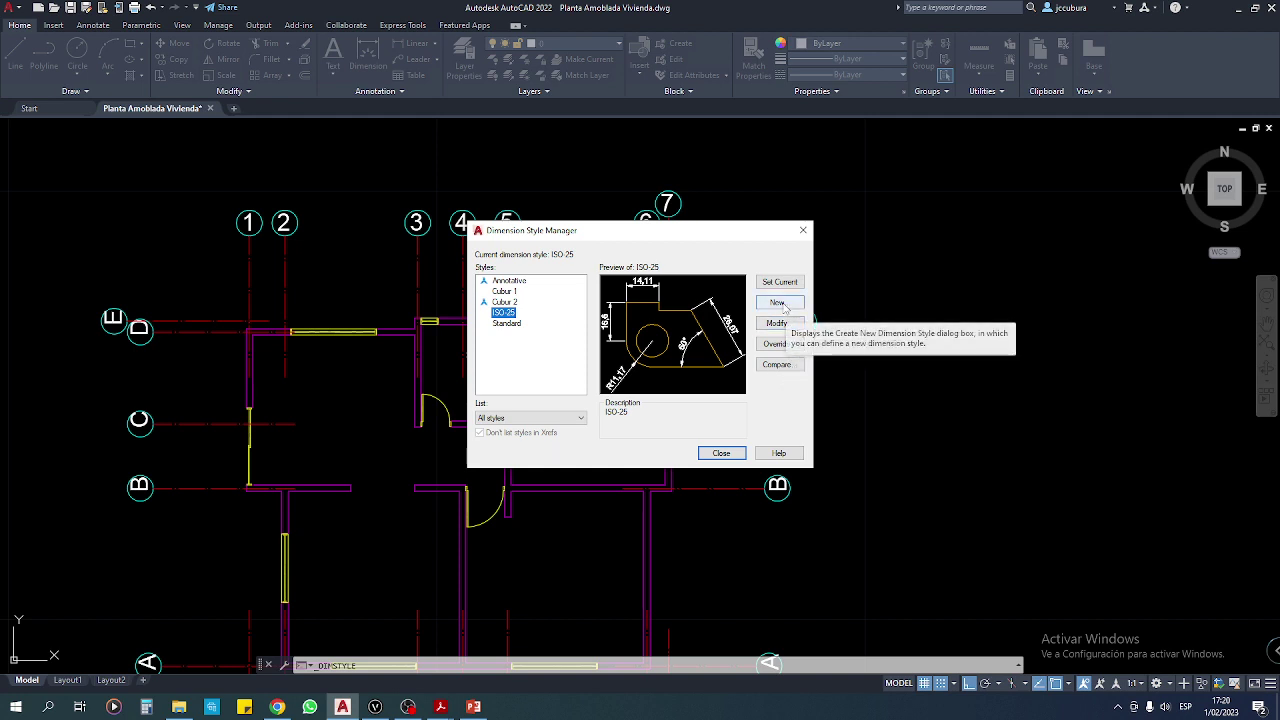
# Create the annotative dimension style Cubur 3 from ISO-25 and continue to its settings.
pyautogui.click(779, 302)
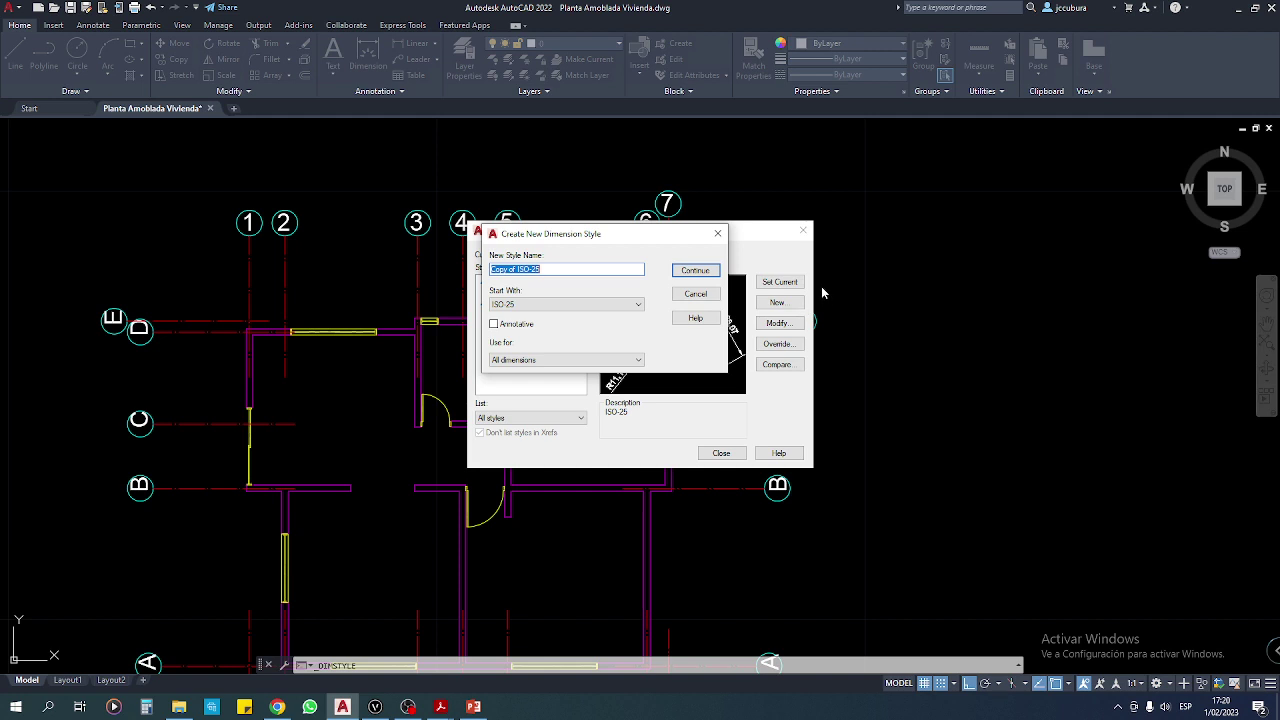
pyautogui.write('Cubur 3')
pyautogui.click(493, 325)
pyautogui.click(696, 271)
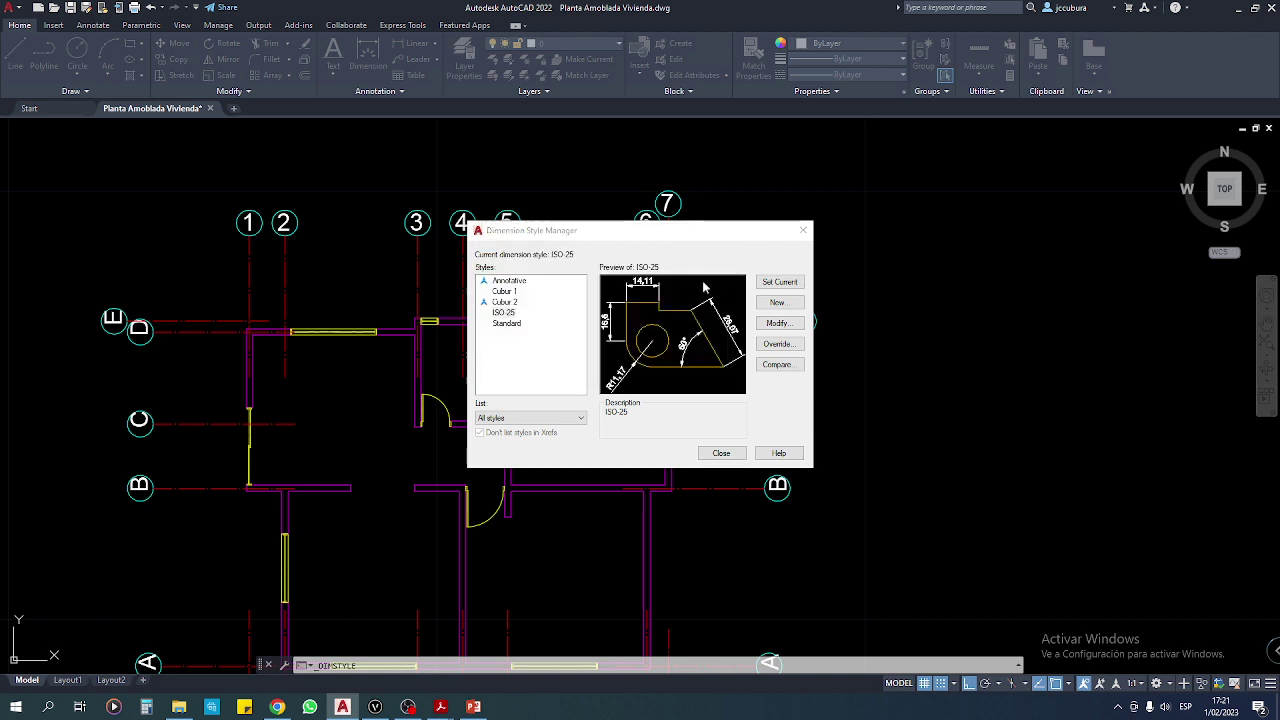
# Set Cubur 3's dimension line colour, linetype and lineweight to ByLayer, with baseline spacing 1.
pyautogui.click(470, 205)
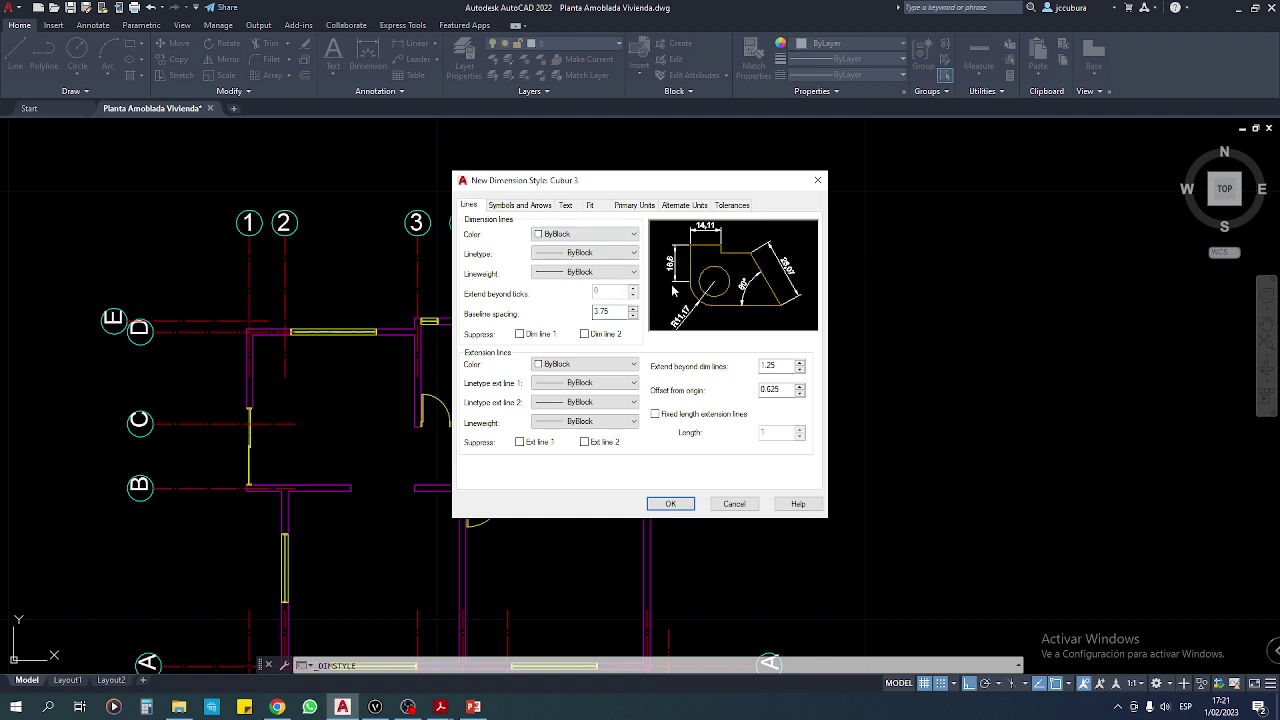
pyautogui.click(579, 236)
pyautogui.click(556, 247)
pyautogui.click(549, 253)
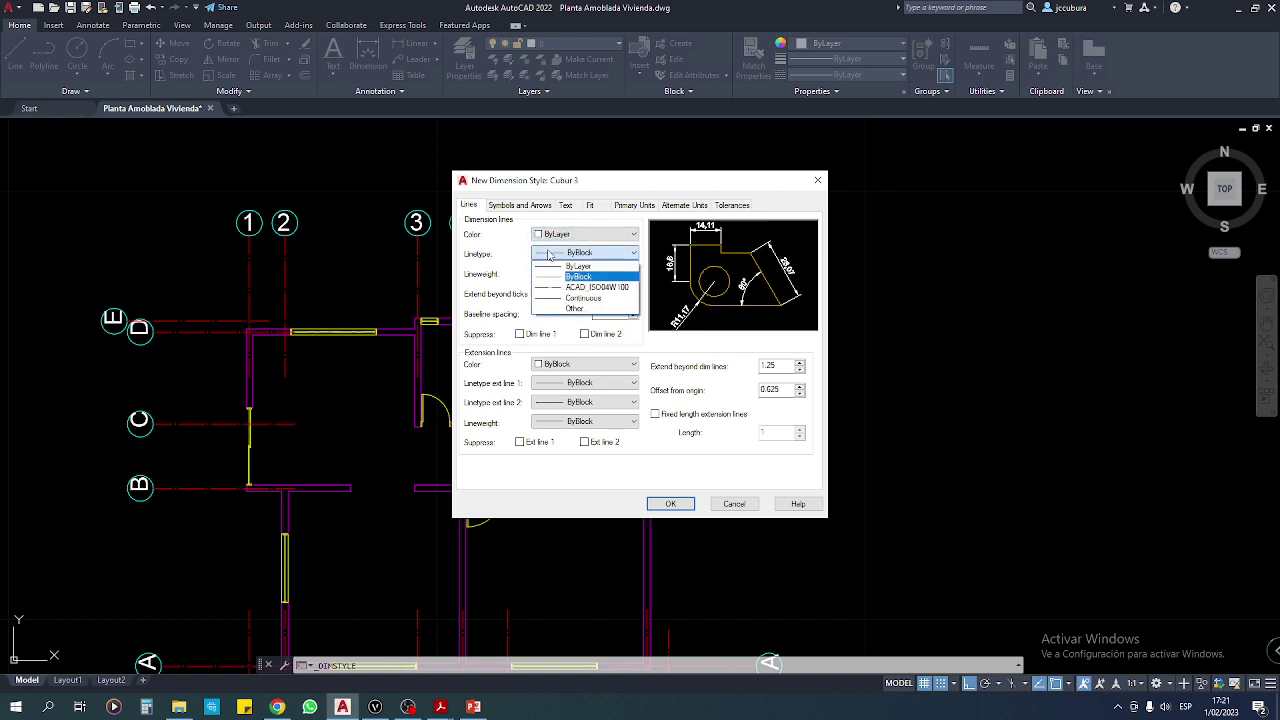
pyautogui.click(562, 266)
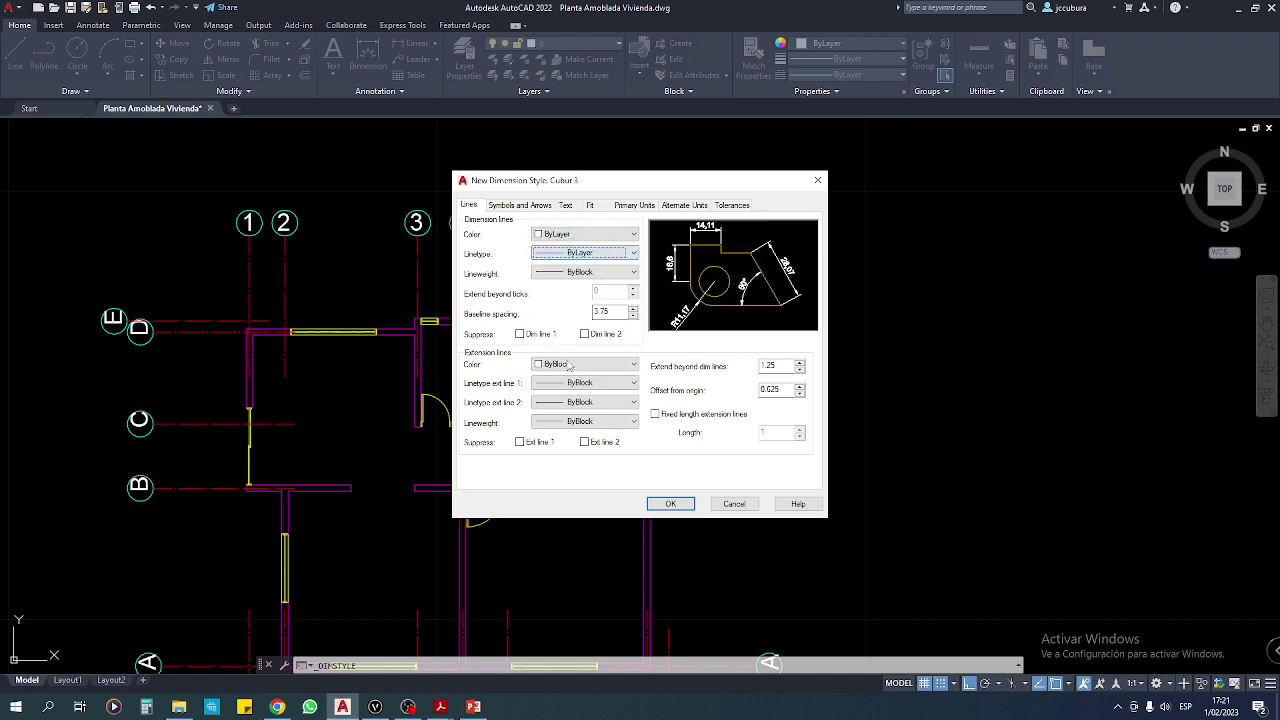
pyautogui.click(575, 273)
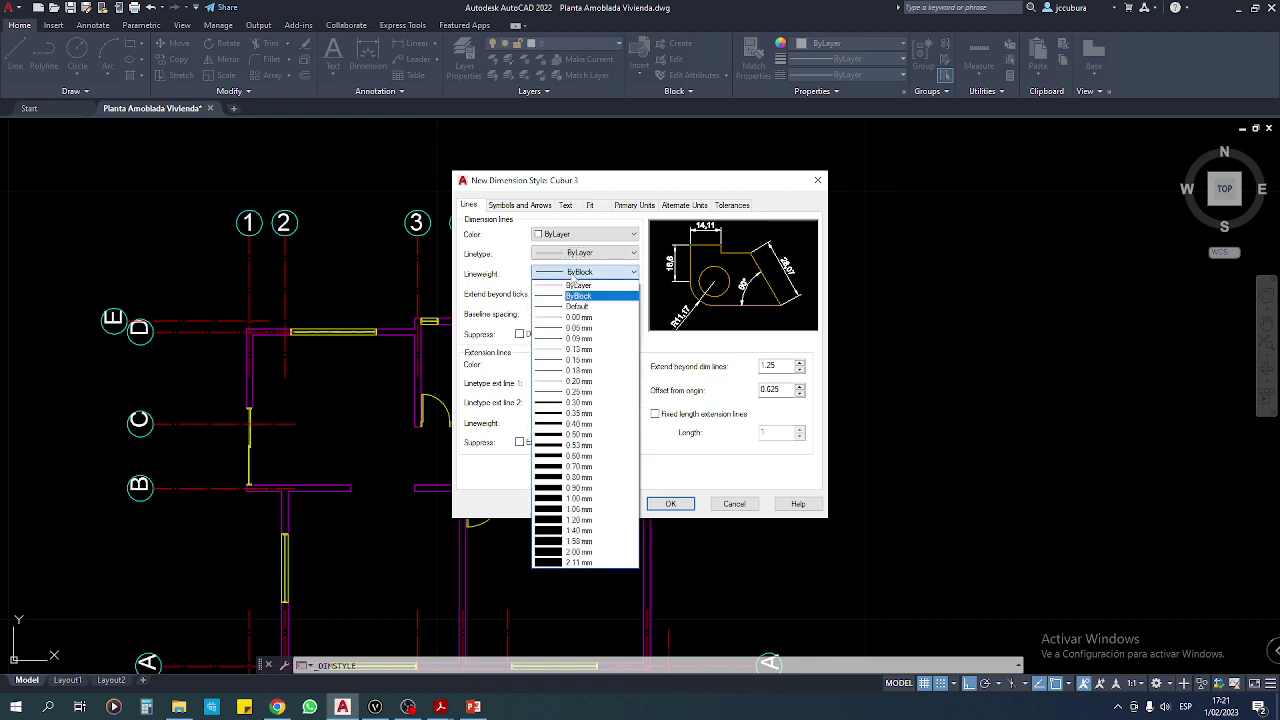
pyautogui.click(570, 284)
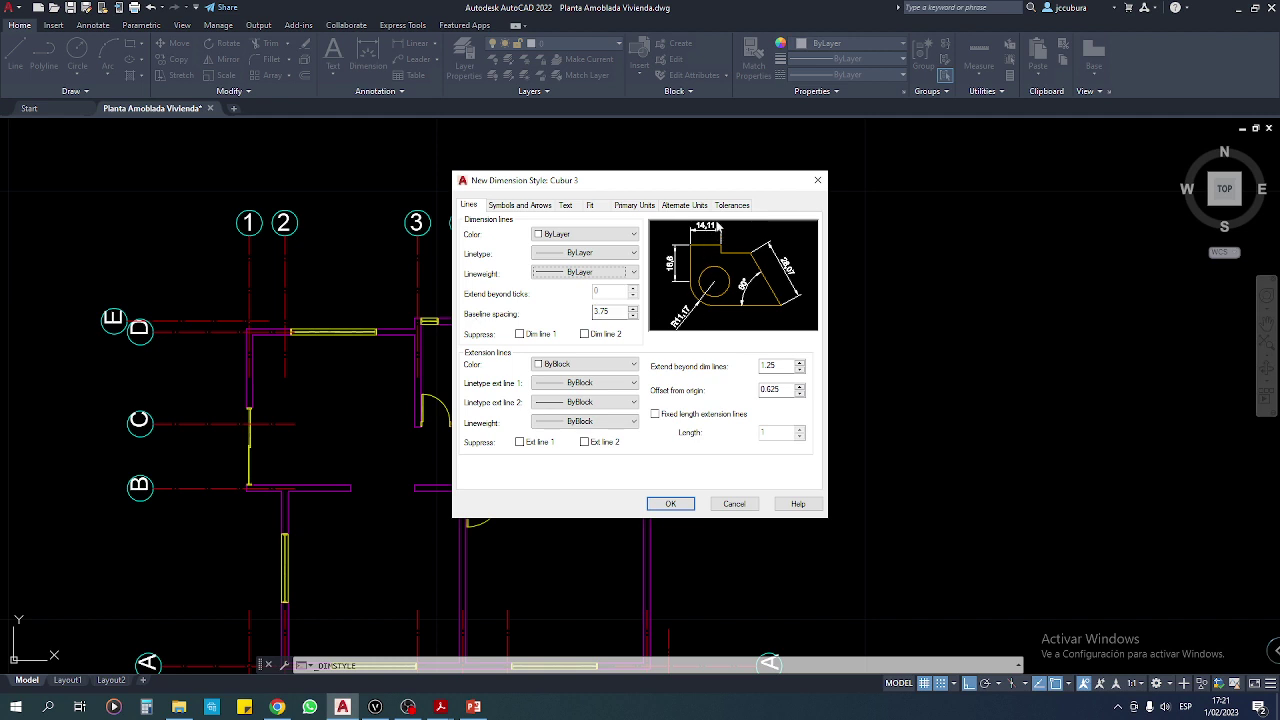
pyautogui.moveTo(612, 312); pyautogui.dragTo(565, 321)
pyautogui.write('1')
# Make the extension lines ByLayer in colour, both linetypes and lineweight, with extend 1 and offset 1.
pyautogui.click(558, 365)
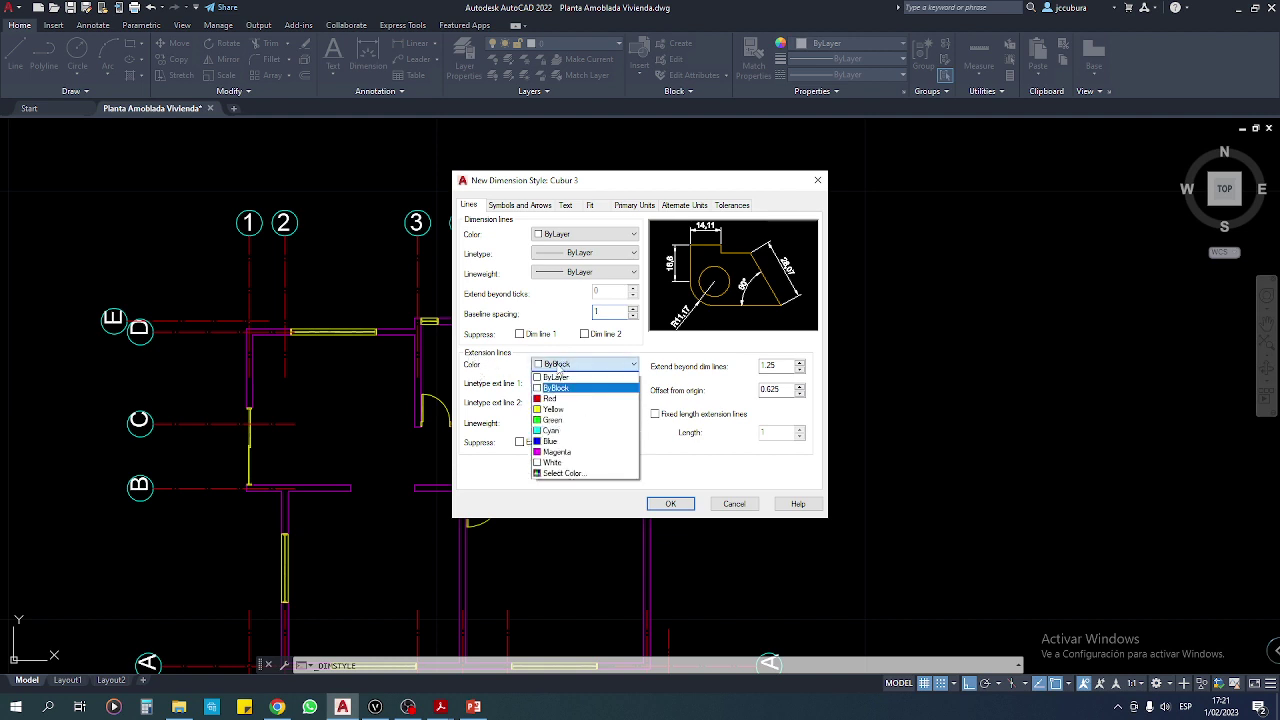
pyautogui.click(558, 377)
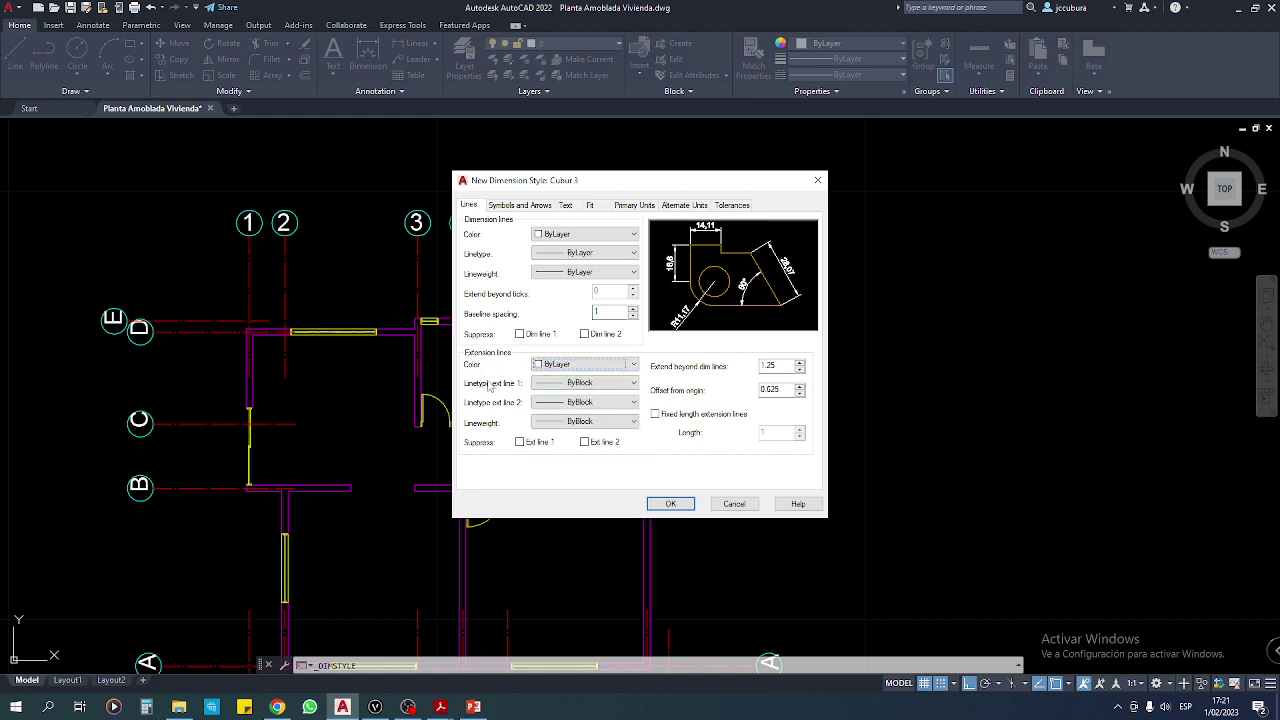
pyautogui.click(580, 383)
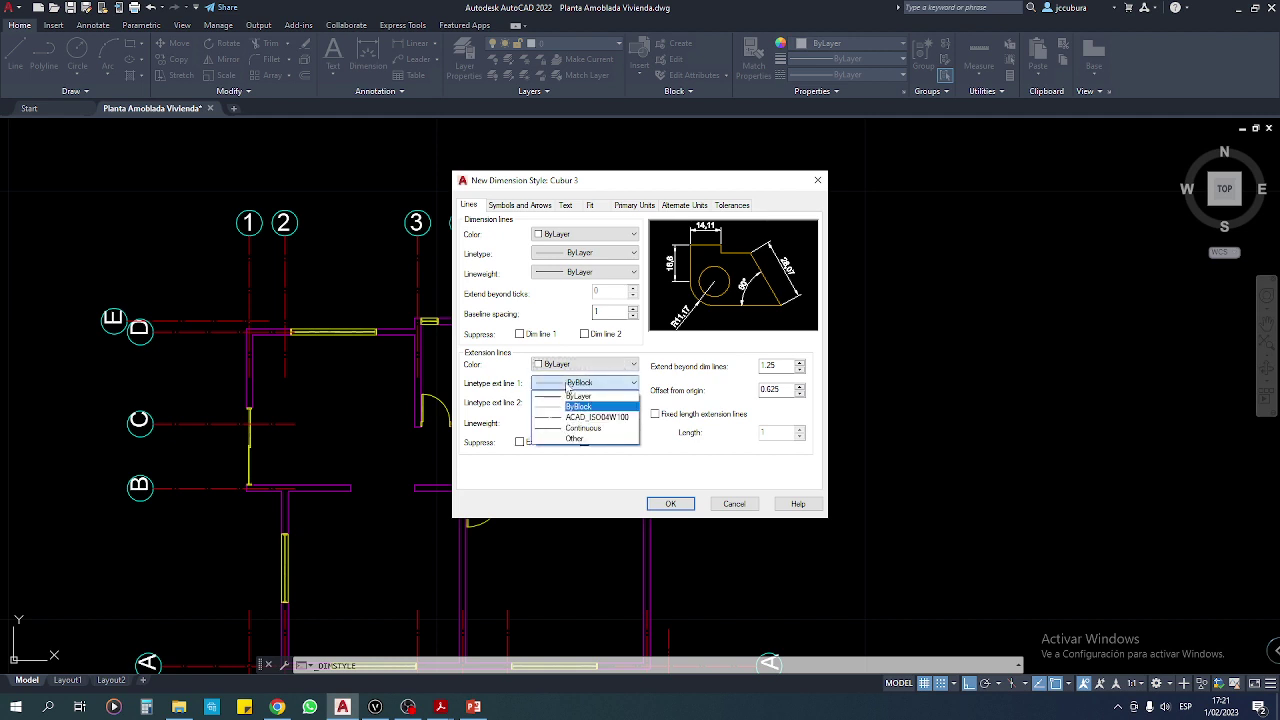
pyautogui.click(569, 394)
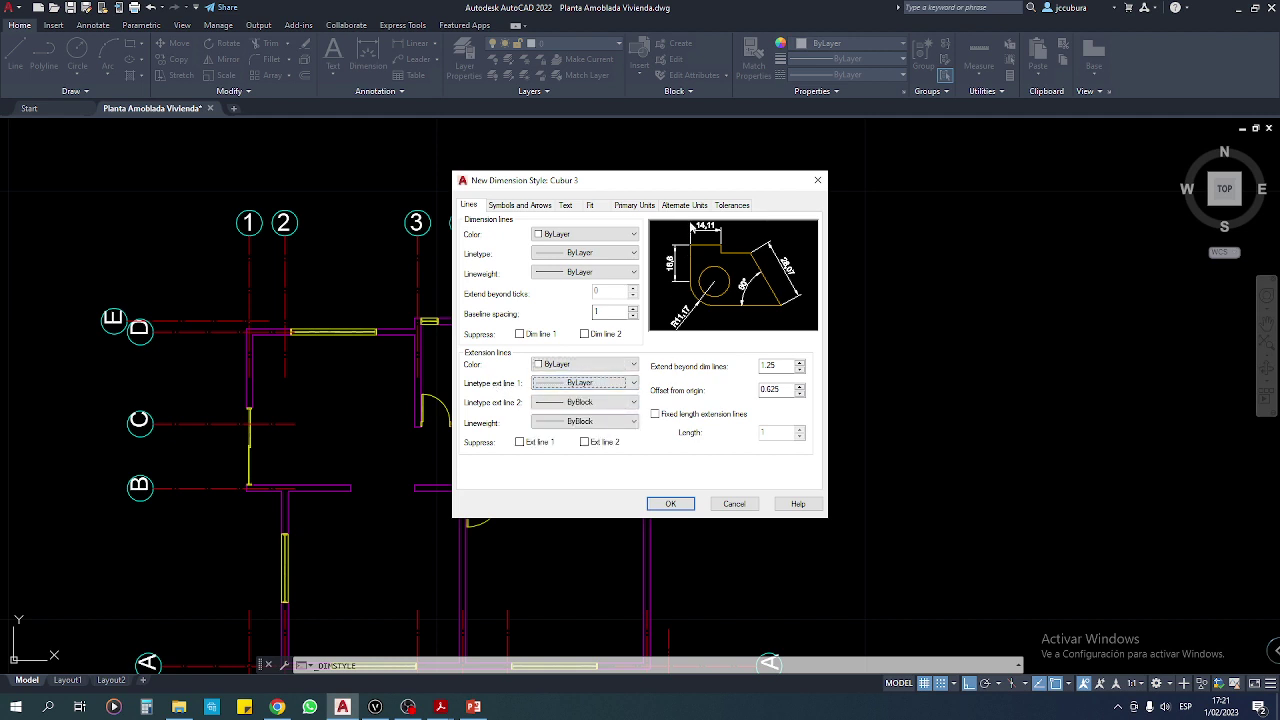
pyautogui.click(570, 402)
pyautogui.click(577, 417)
pyautogui.click(577, 421)
pyautogui.click(580, 440)
pyautogui.moveTo(780, 364); pyautogui.dragTo(728, 367)
pyautogui.write('1')
pyautogui.doubleClick(770, 389)
pyautogui.write('1')
# Switch Cubur 3's arrowheads to Architectural tick with an arrow size of 1.5.
pyautogui.click(542, 206)
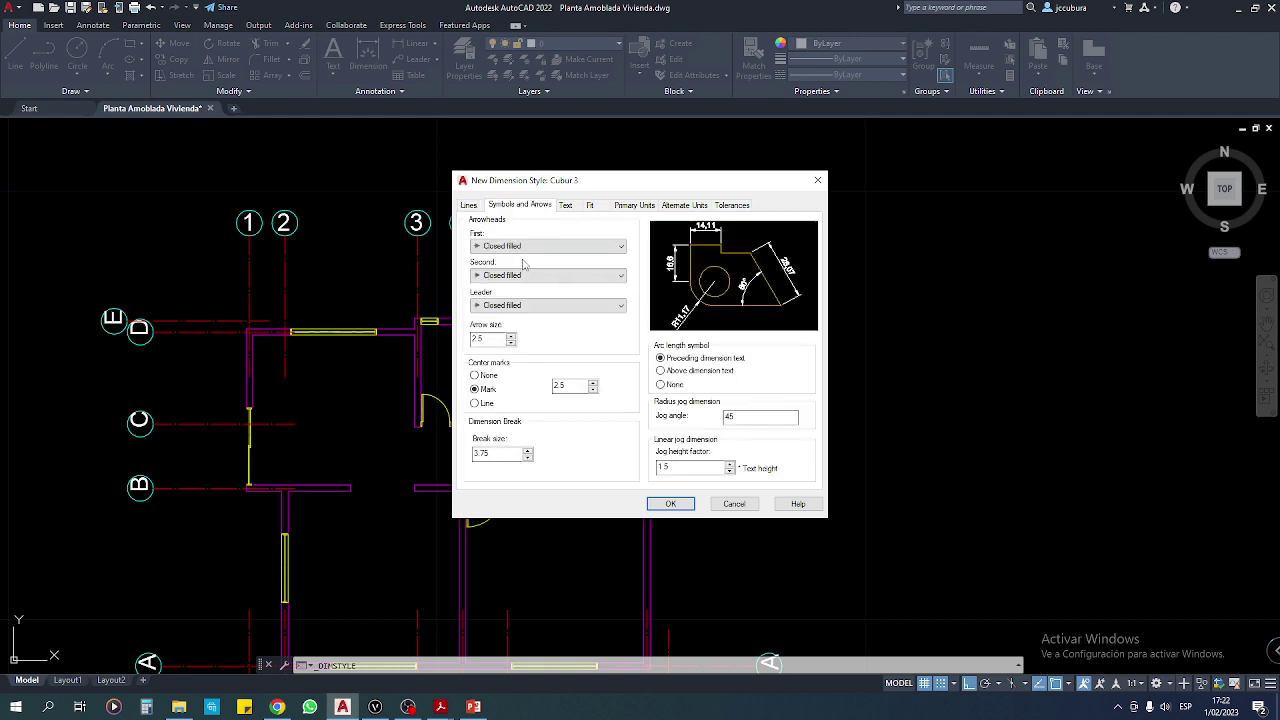
pyautogui.click(526, 247)
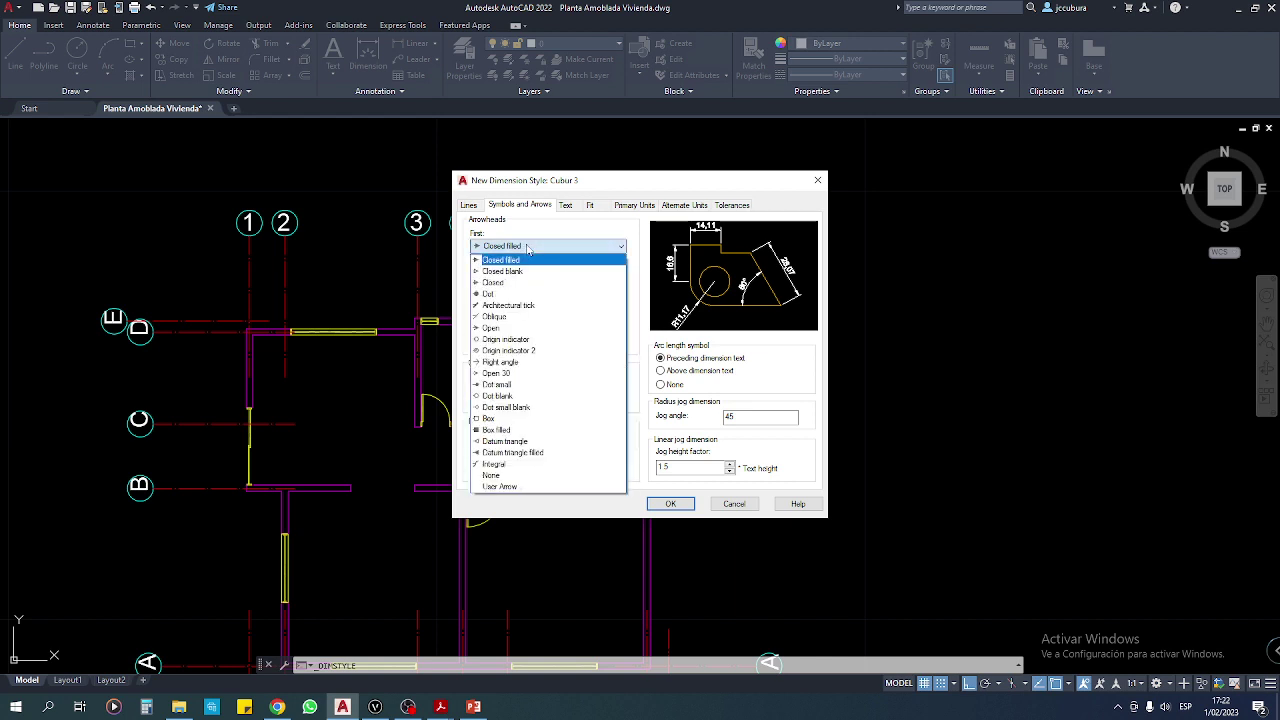
pyautogui.click(508, 305)
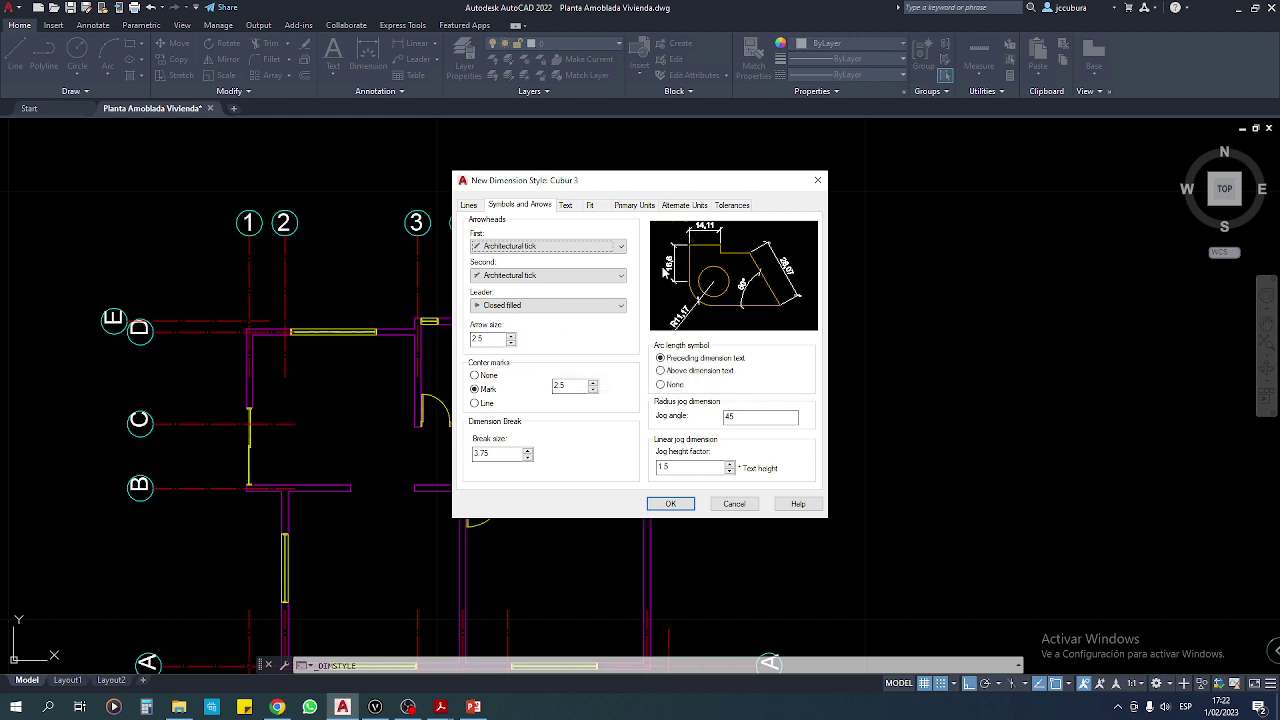
pyautogui.doubleClick(480, 339)
pyautogui.write('1')
# Give Cubur 3's dimension text the Cubur 1 text style and ByLayer colour.
pyautogui.click(568, 205)
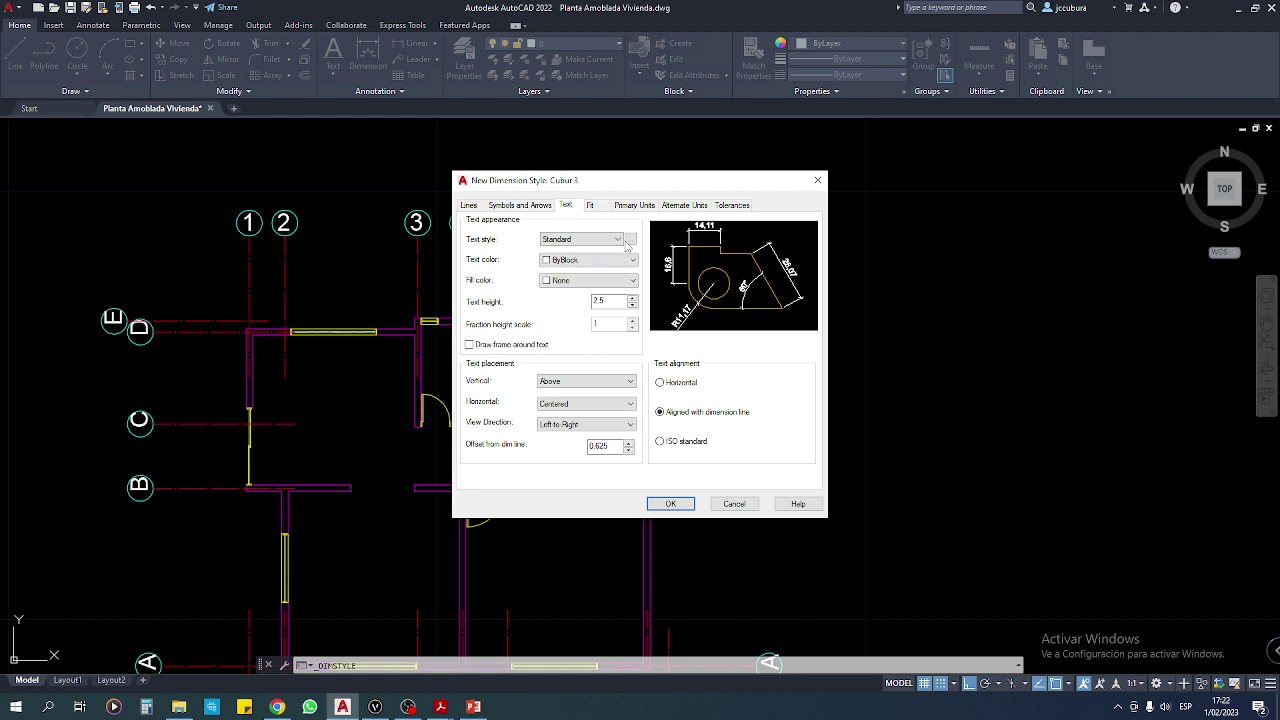
pyautogui.click(618, 240)
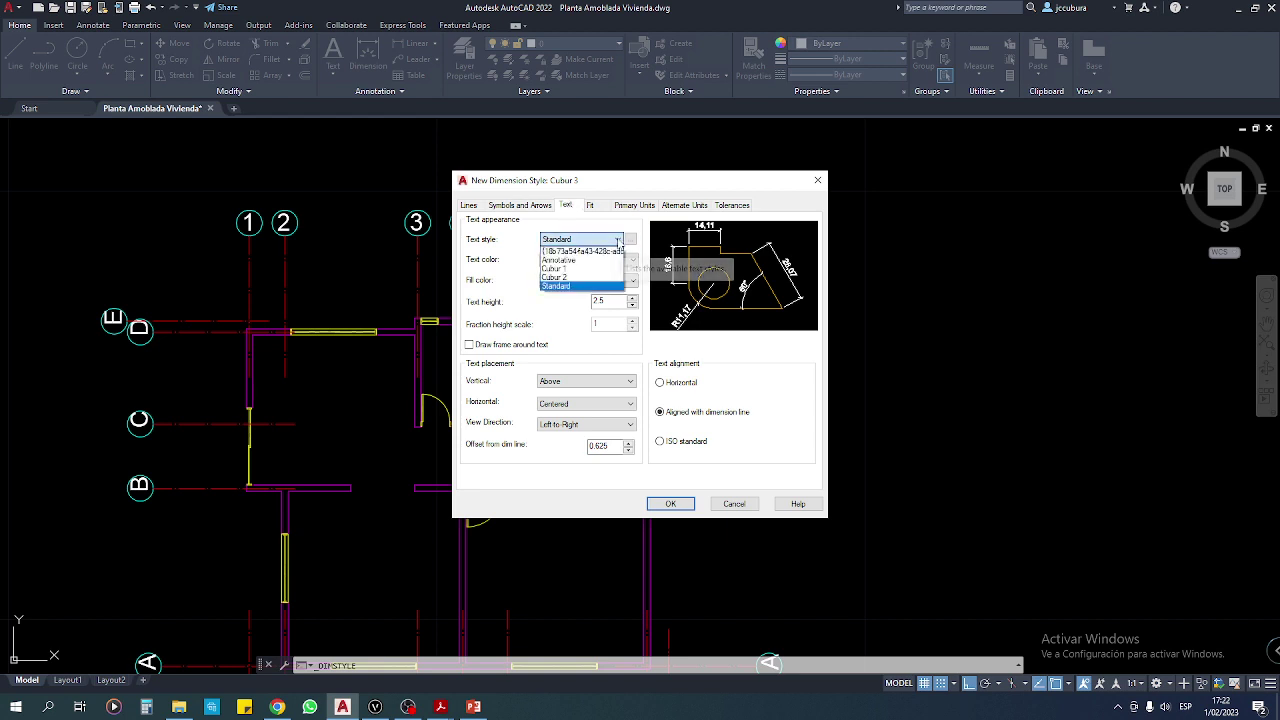
pyautogui.click(569, 270)
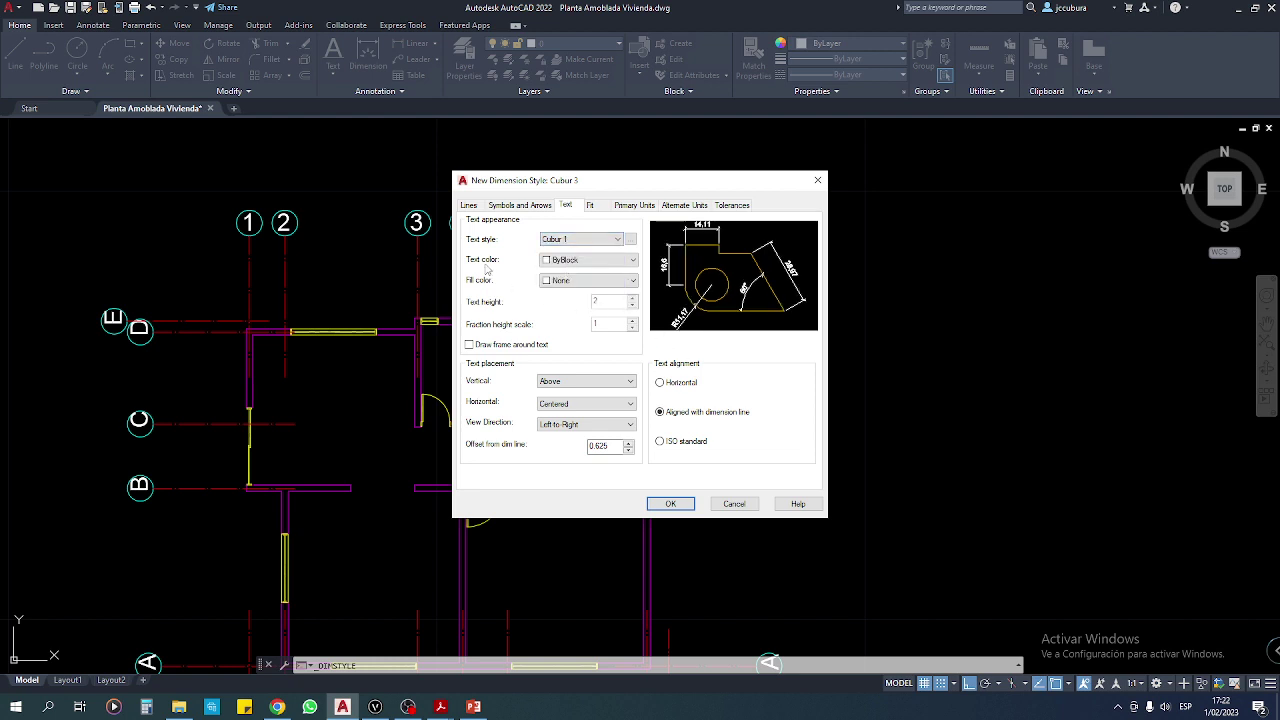
pyautogui.click(588, 260)
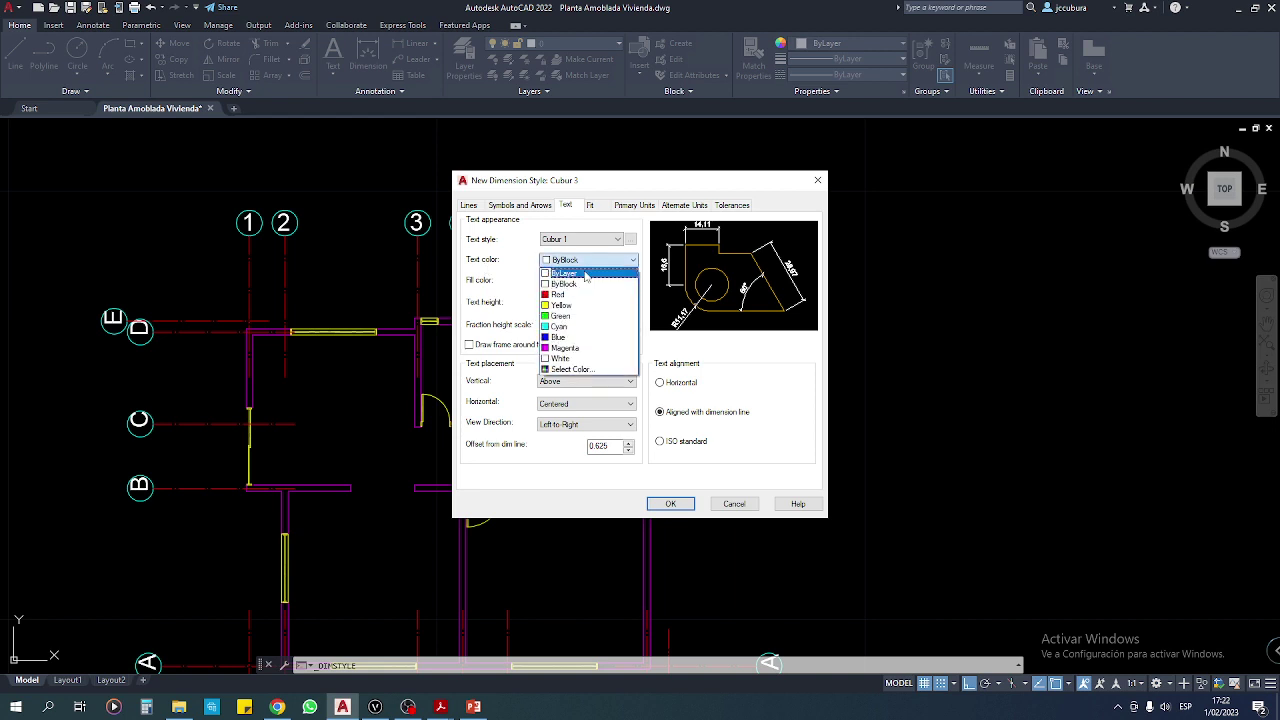
pyautogui.click(588, 270)
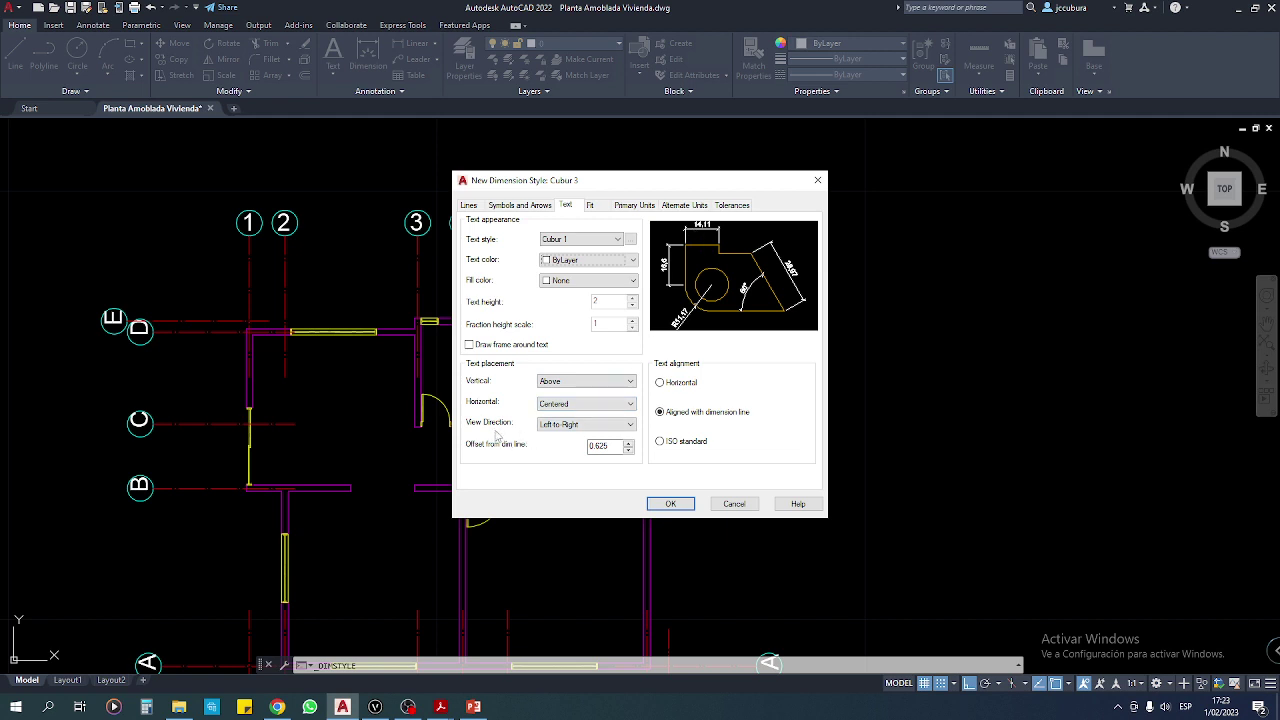
# Keep the text reading left to right, with a 1 offset from the dimension line and ISO standard alignment.
pyautogui.click(585, 424)
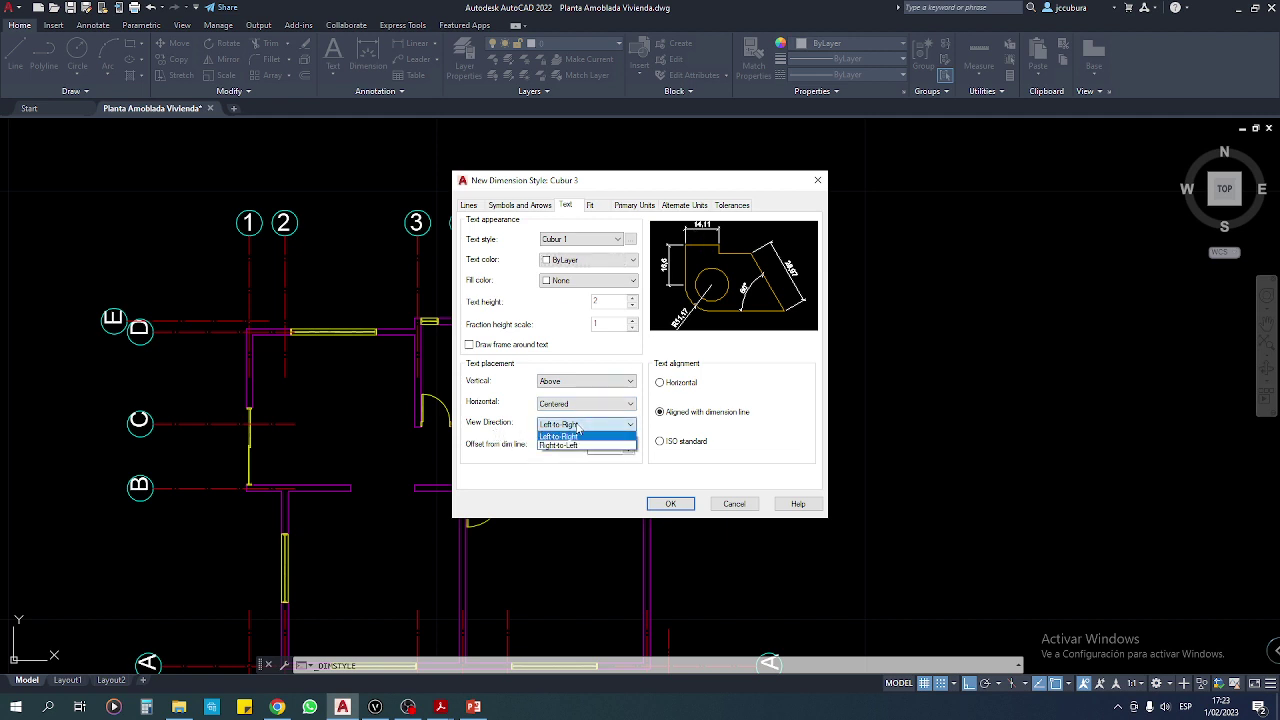
pyautogui.click(560, 434)
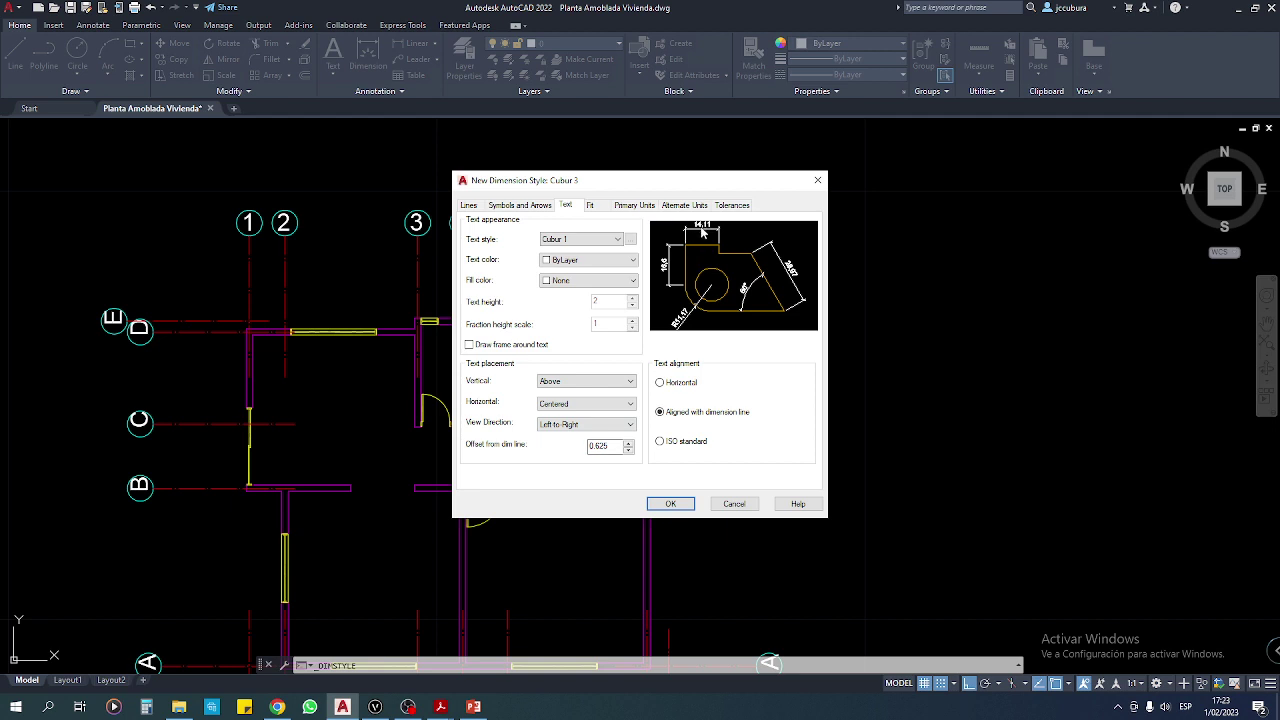
pyautogui.doubleClick(605, 446)
pyautogui.write('1')
pyautogui.click(660, 442)
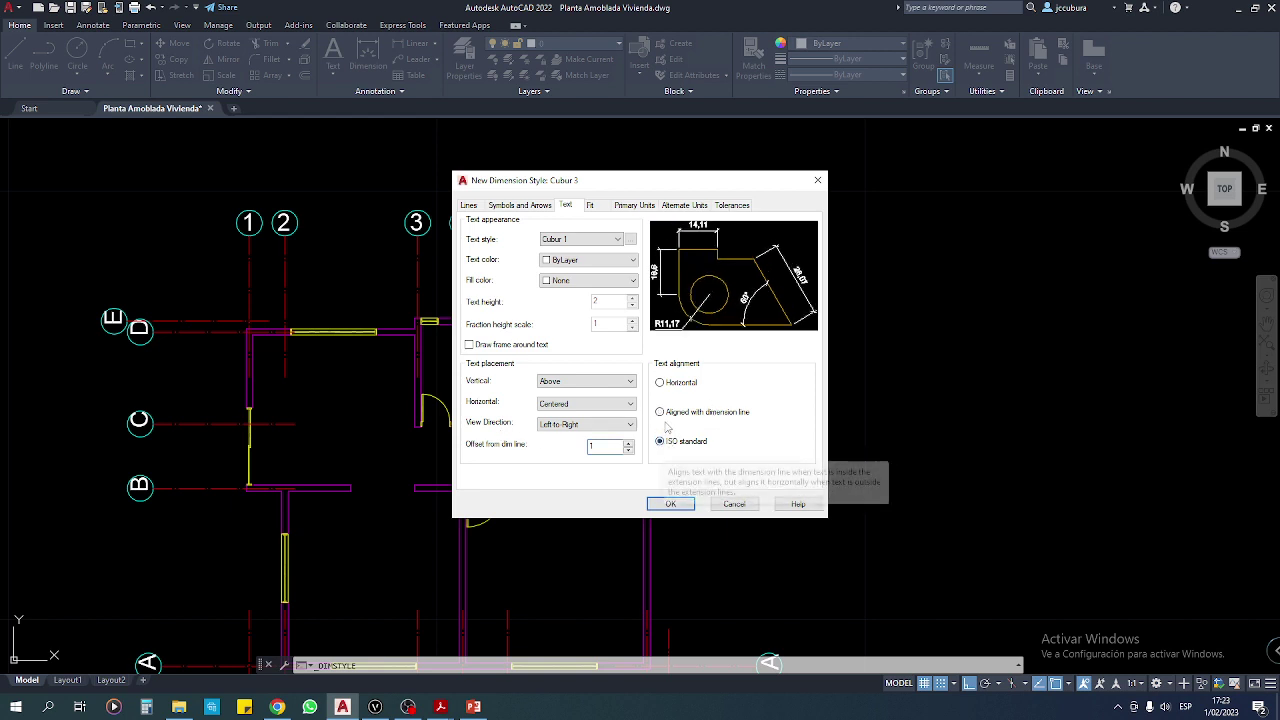
pyautogui.moveTo(664, 412)
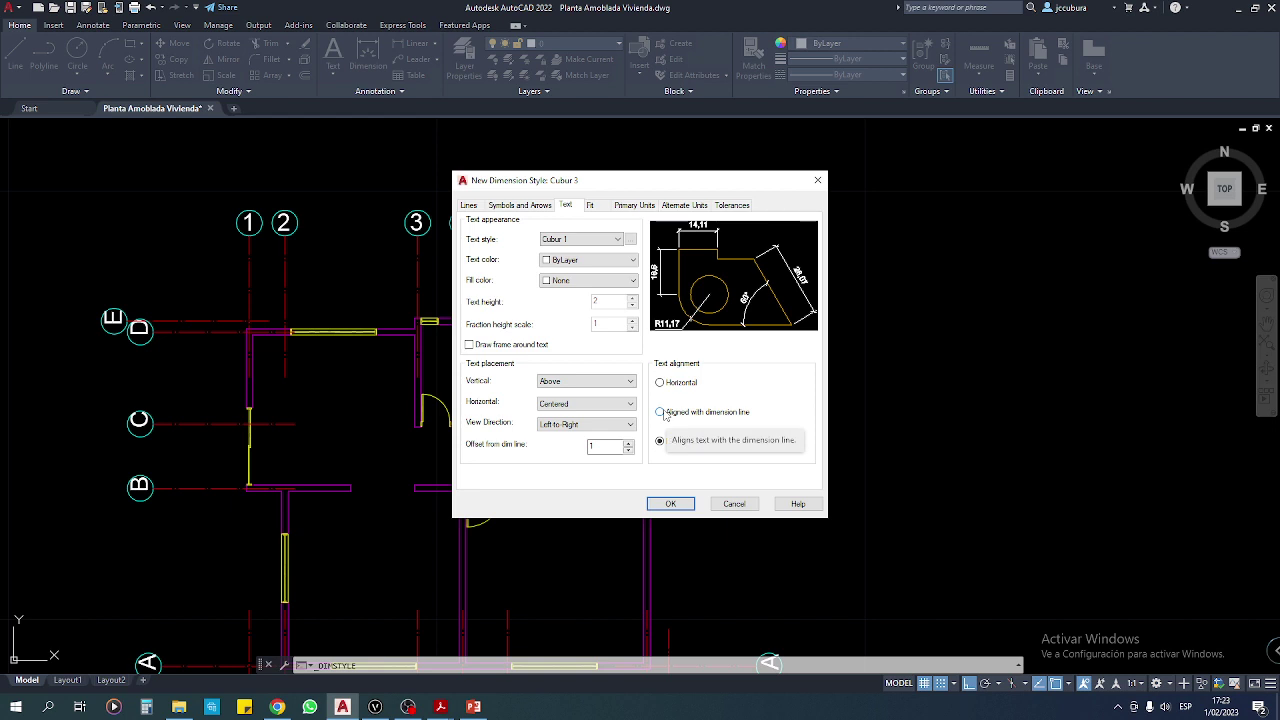
pyautogui.click(660, 412)
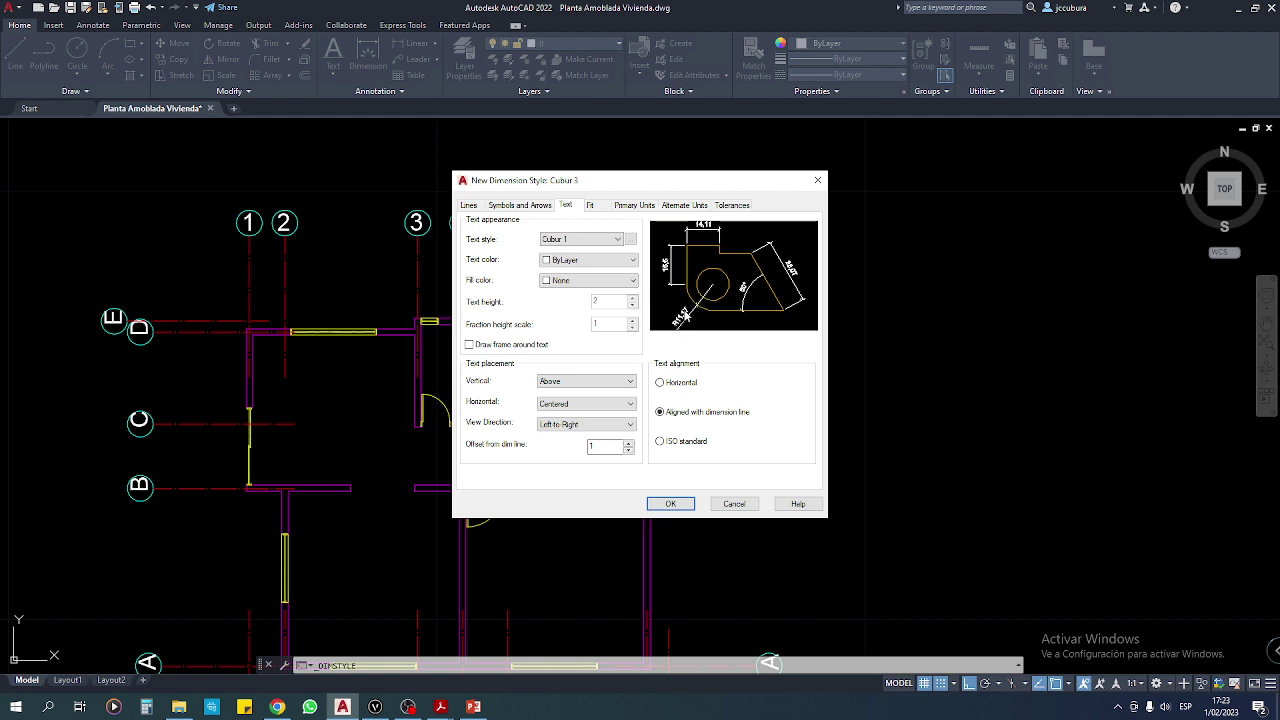
pyautogui.click(660, 441)
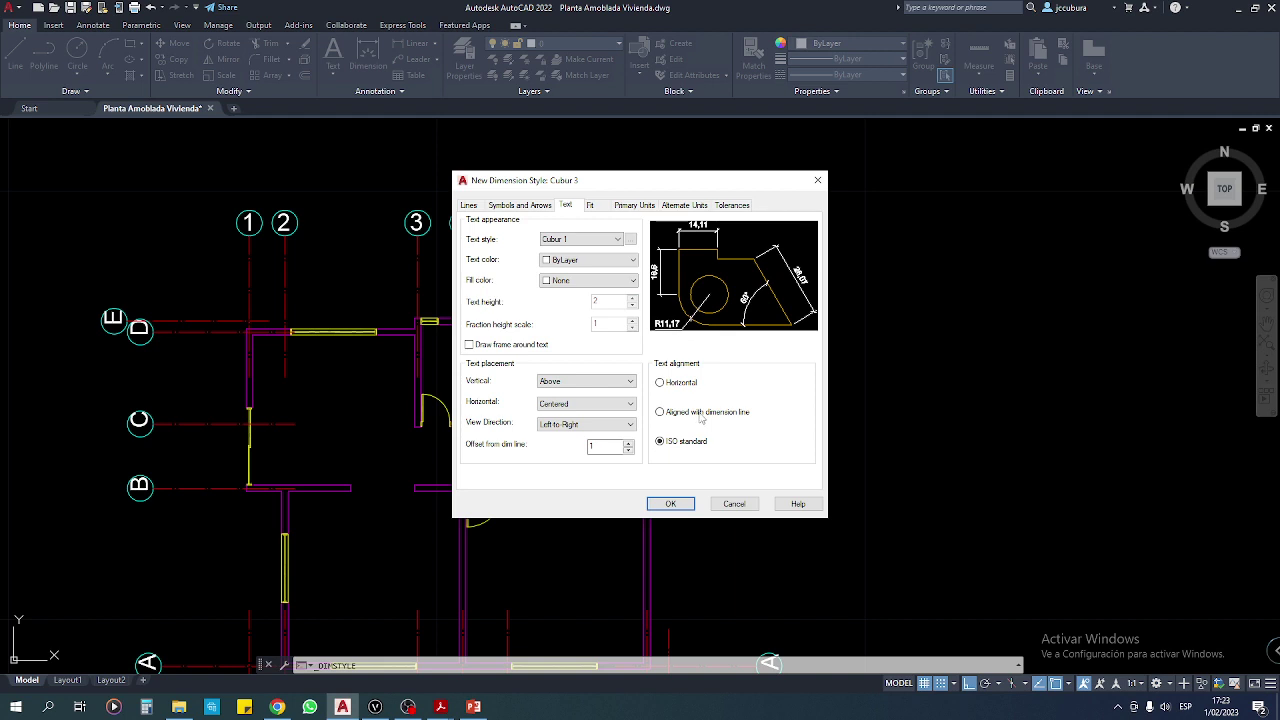
pyautogui.click(603, 207)
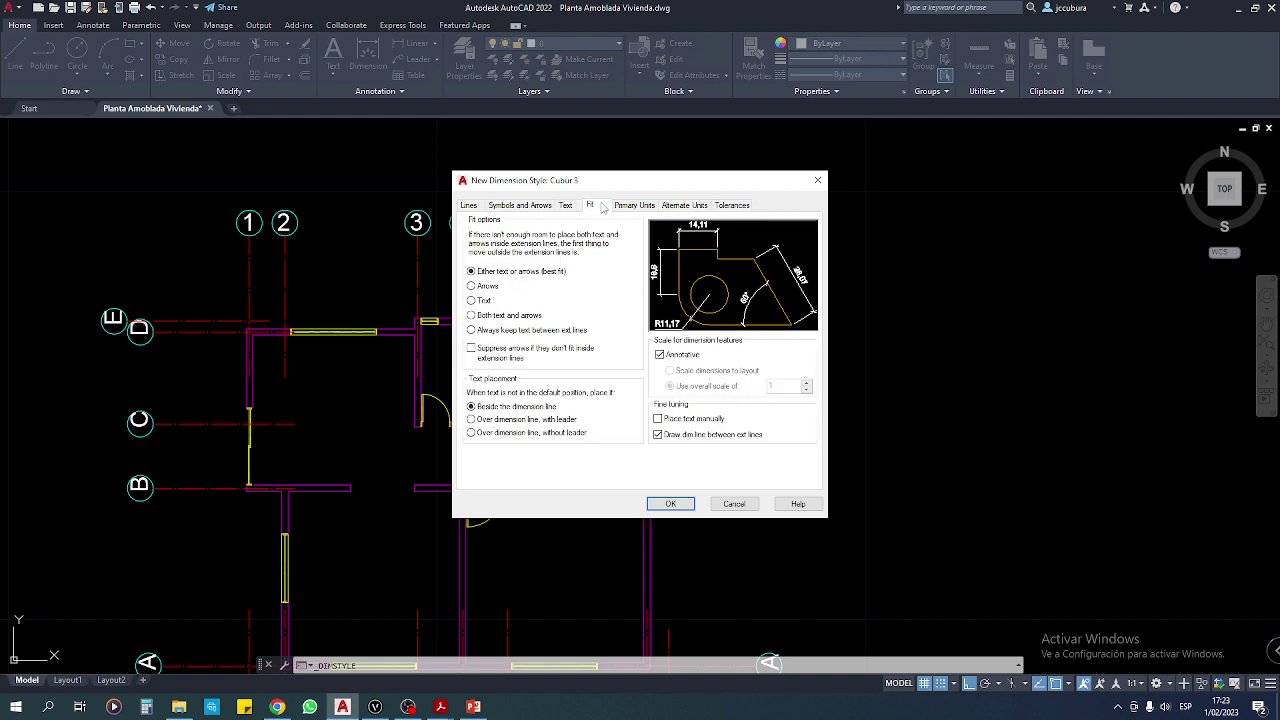
# Save the Cubur 3 style changes, set Cubur 3 current, and close the Dimension Style Manager.
pyautogui.click(634, 206)
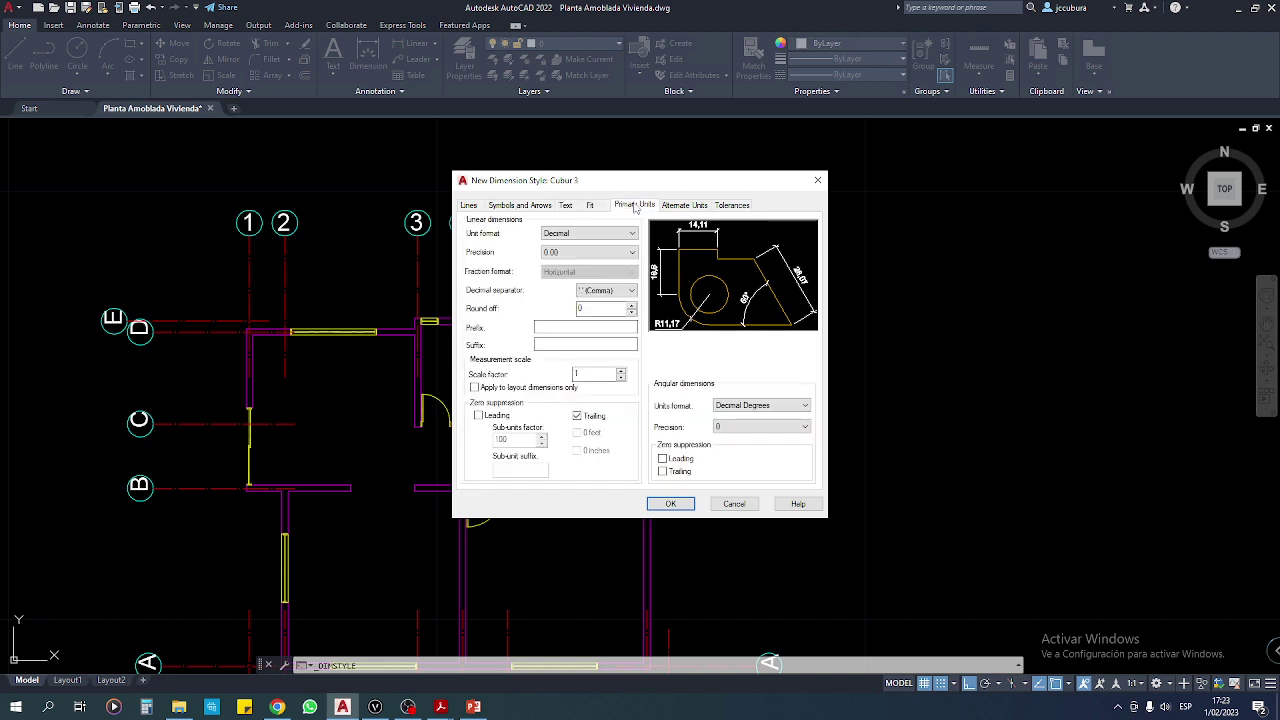
pyautogui.click(670, 503)
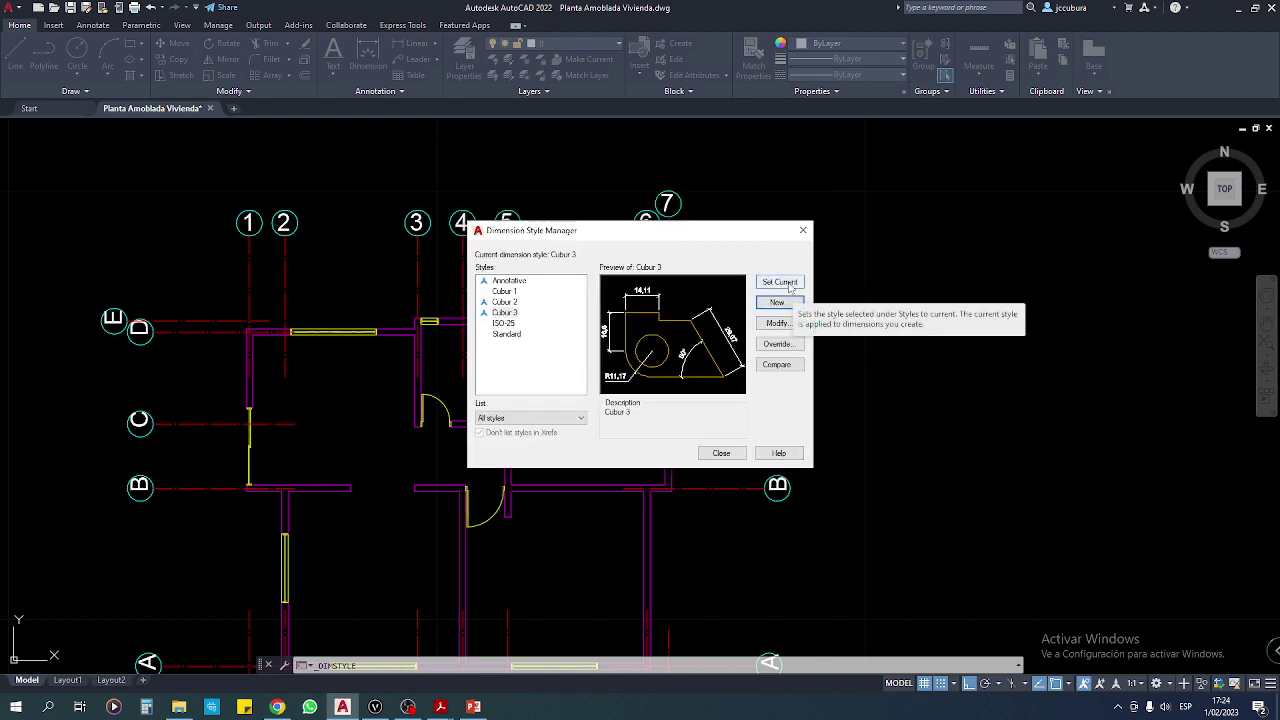
pyautogui.click(789, 285)
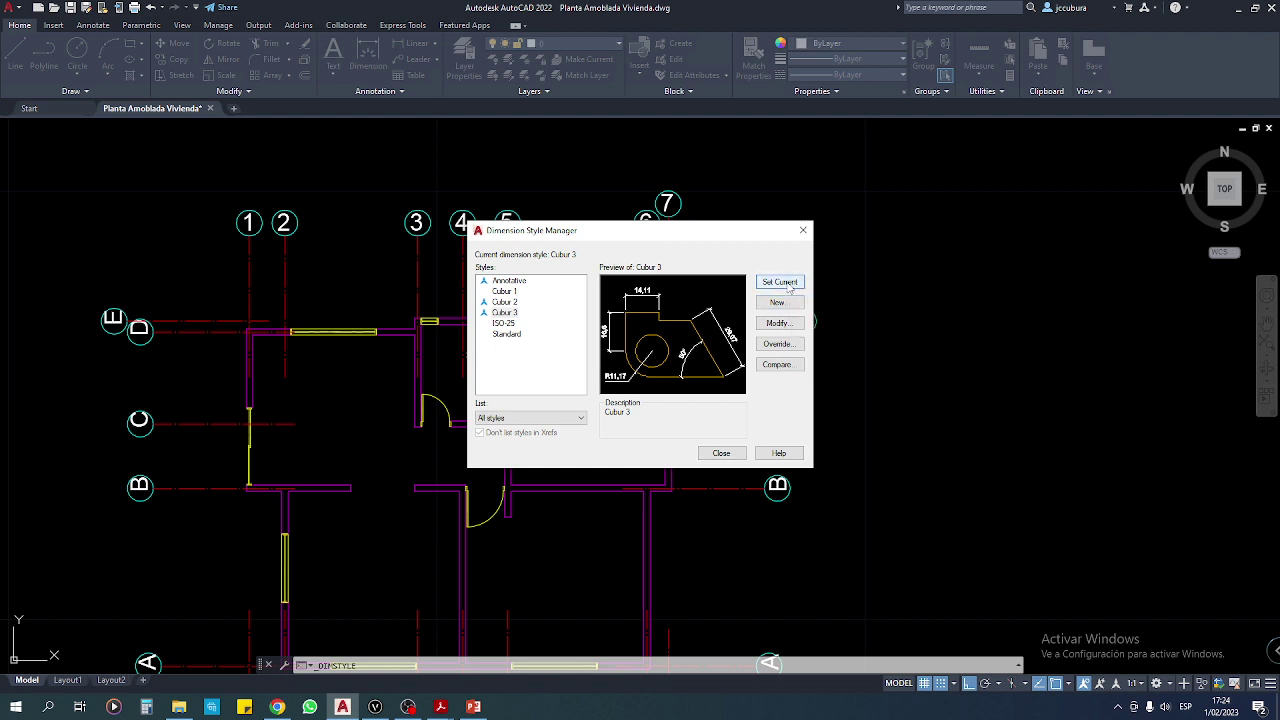
pyautogui.click(721, 453)
pyautogui.moveTo(503, 360); pyautogui.dragTo(620, 381, button='middle')
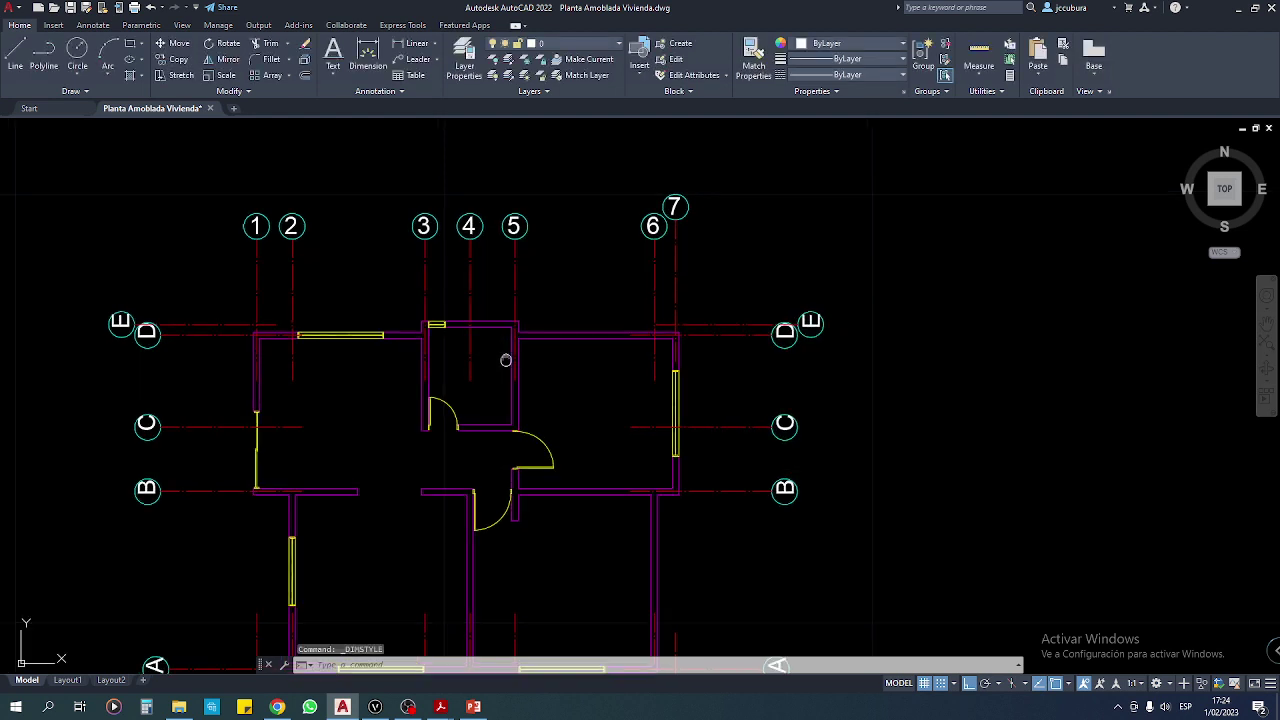
pyautogui.scroll(2, 392, 323)
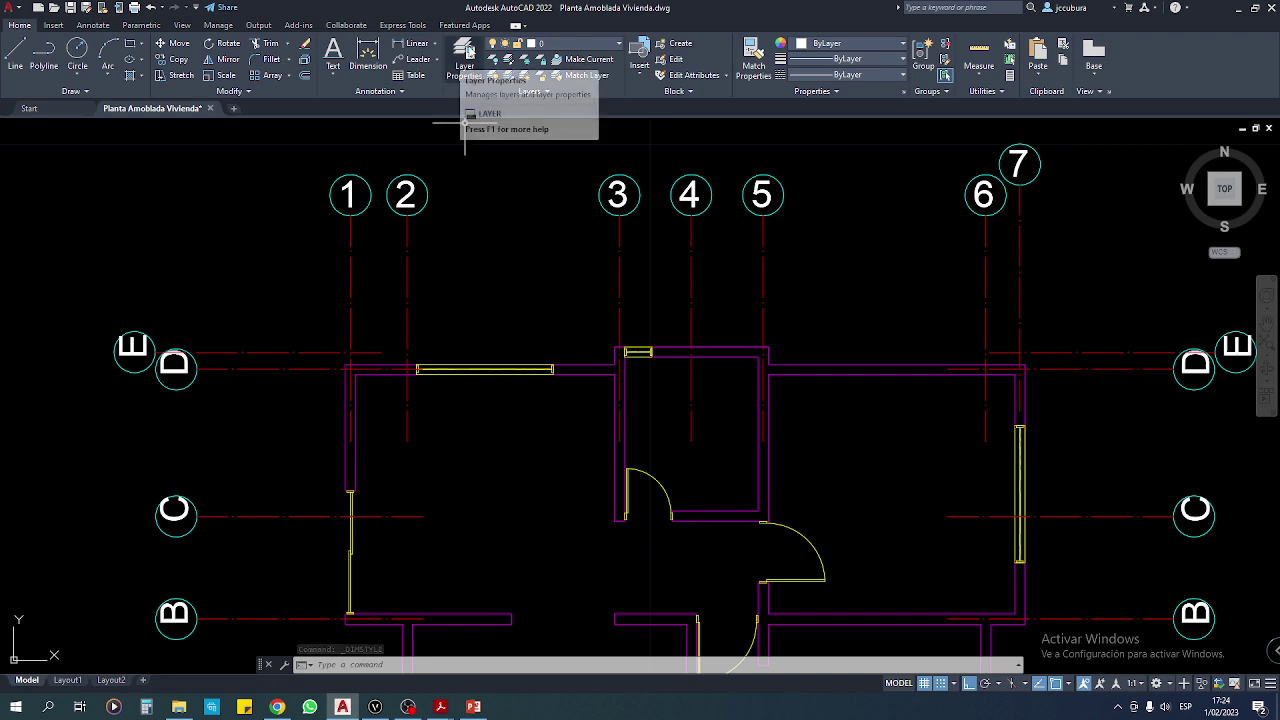
pyautogui.click(466, 52)
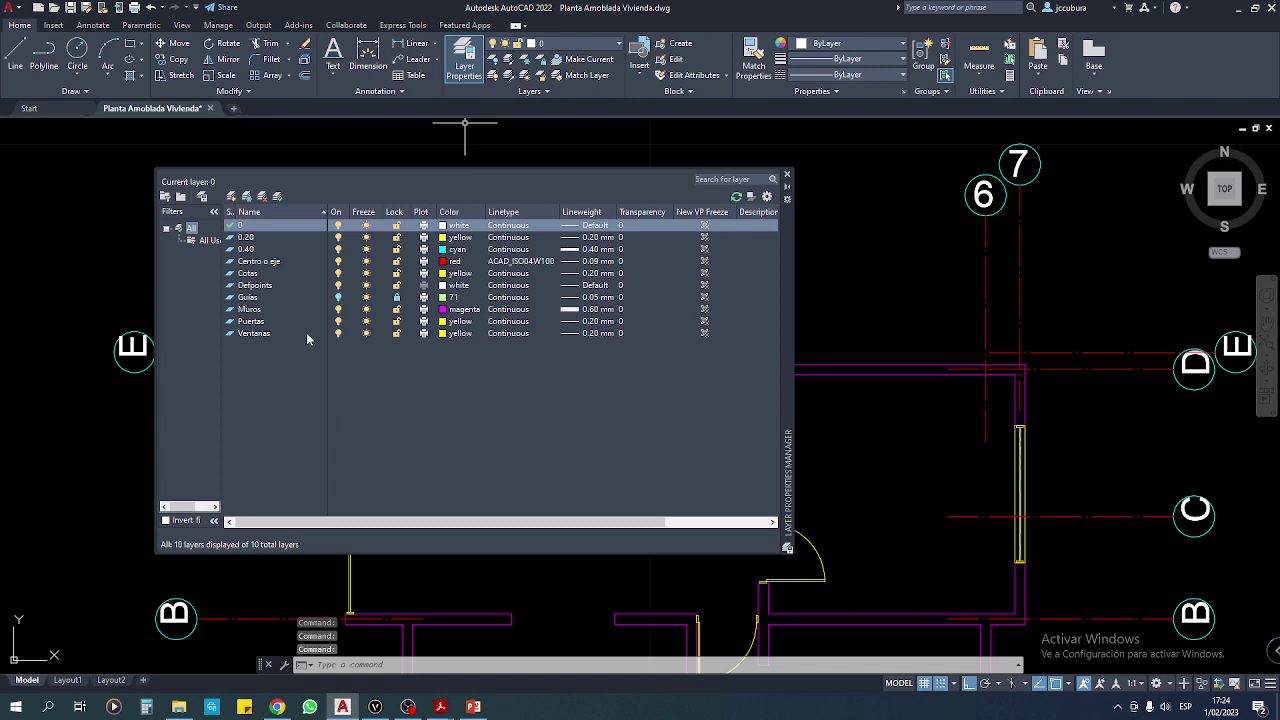
pyautogui.click(786, 174)
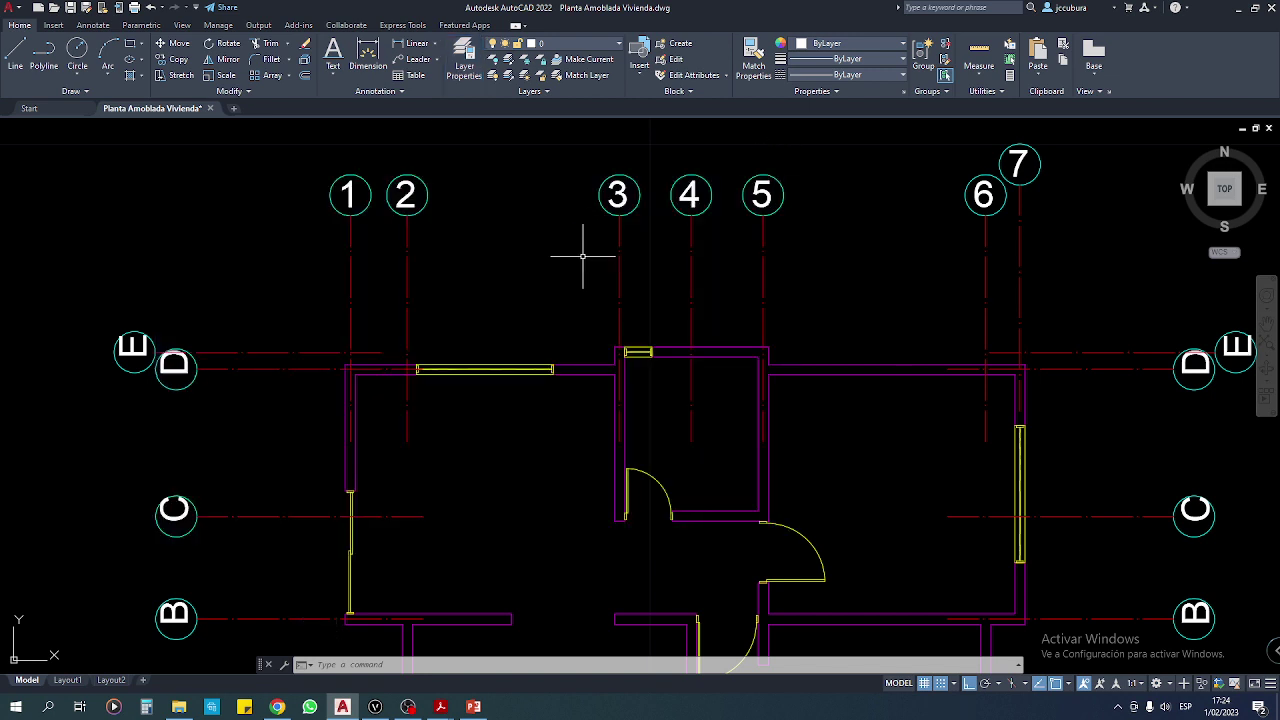
# Try a linear dimension between axes 1 and 2, cancel it, and expand the Annotation panel.
pyautogui.click(417, 47)
pyautogui.scroll(3, 367, 345)
pyautogui.scroll(3, 367, 343)
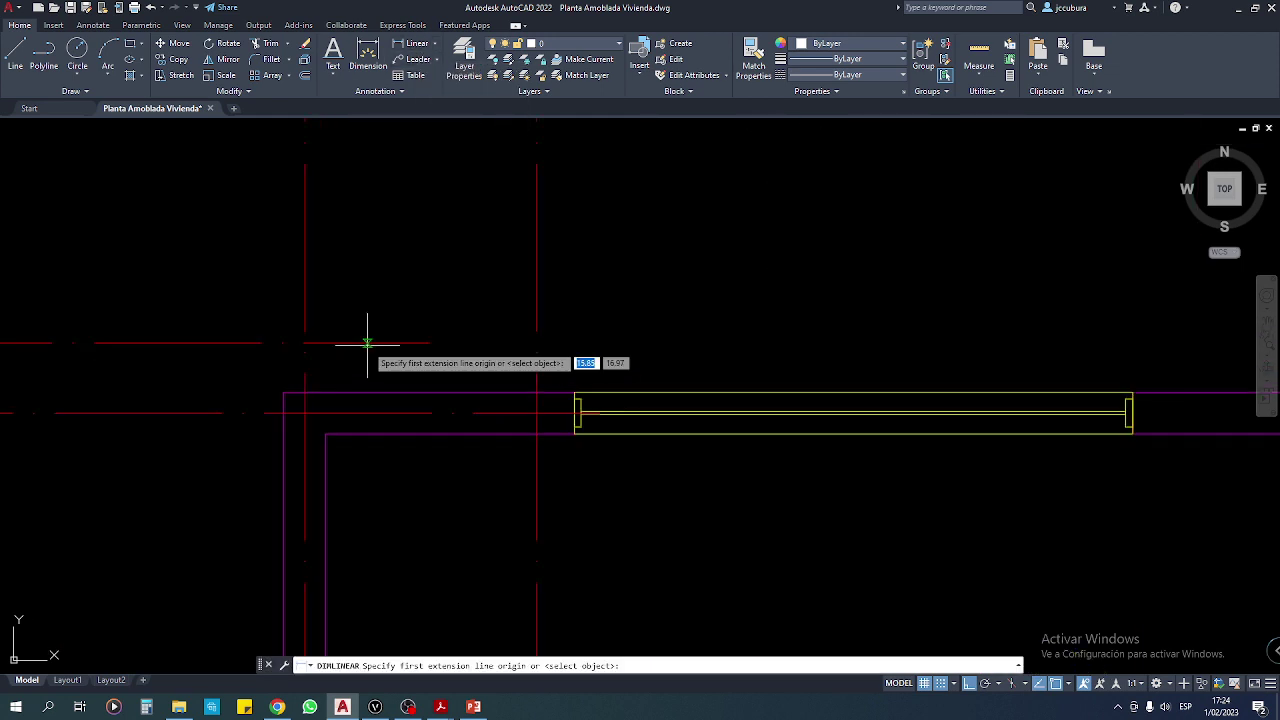
pyautogui.click(305, 412)
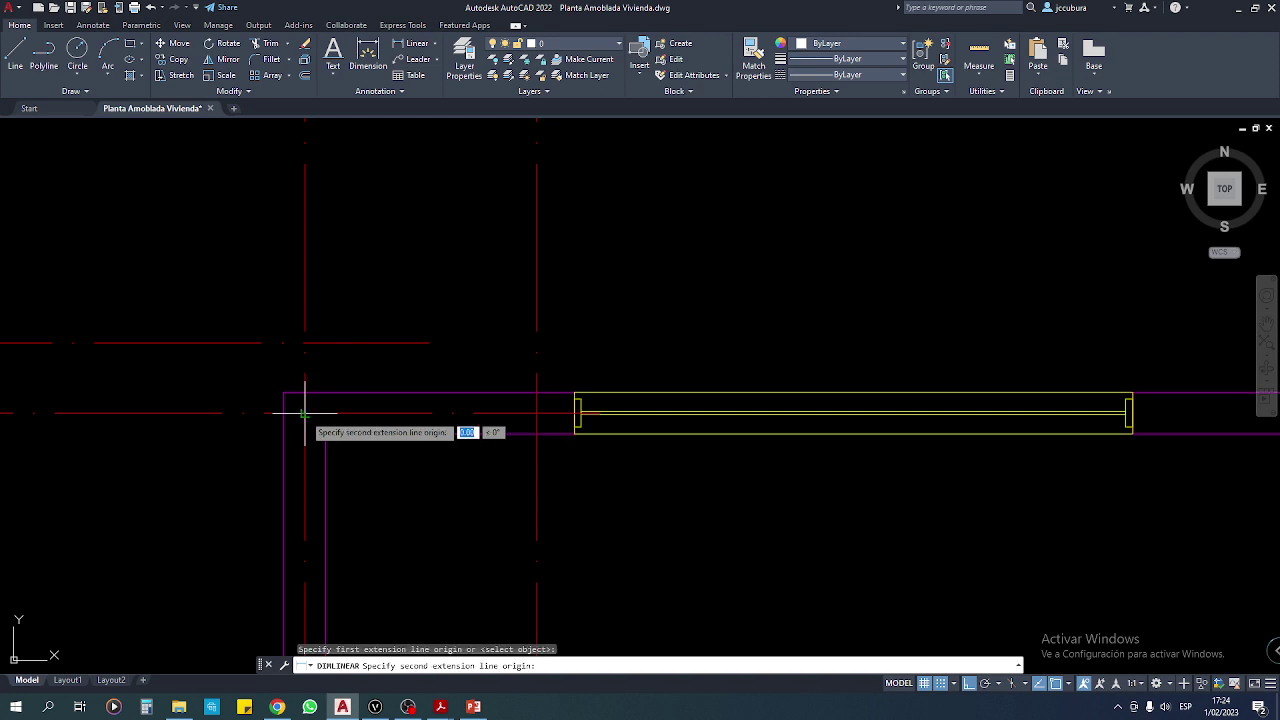
pyautogui.click(537, 412)
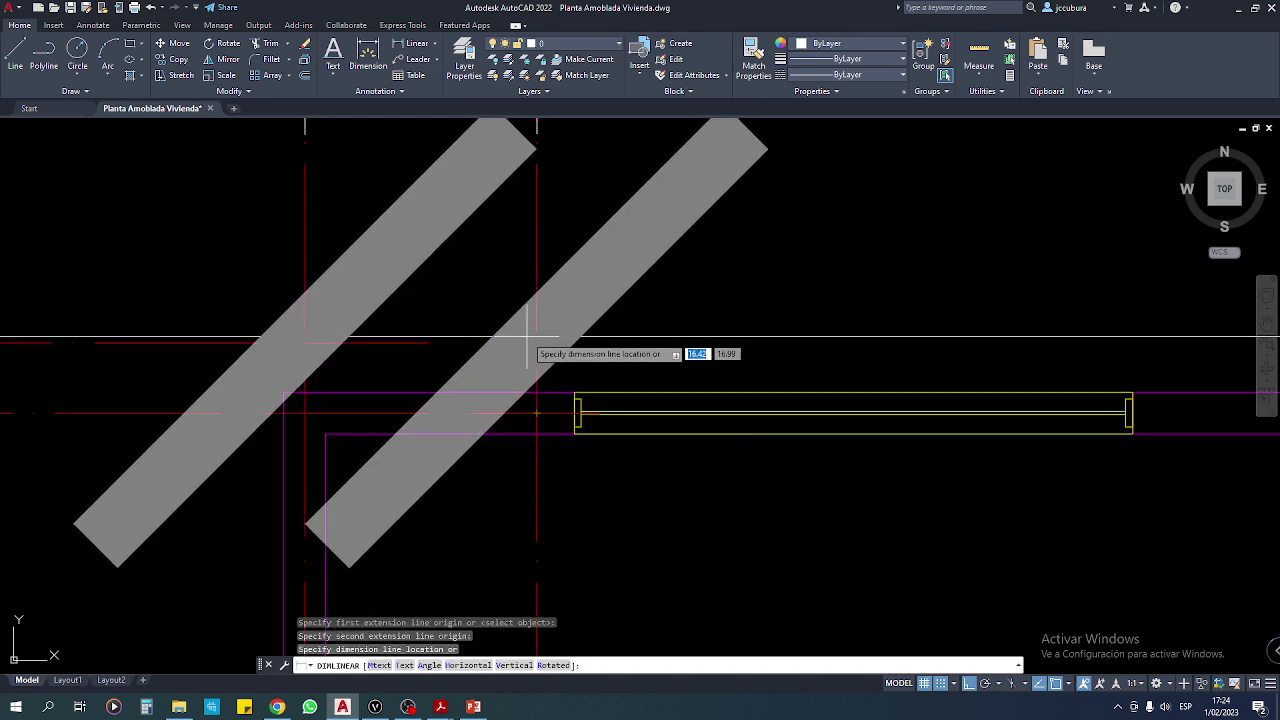
pyautogui.scroll(-5, 535, 352)
pyautogui.scroll(2, 441, 432)
pyautogui.scroll(2, 450, 395)
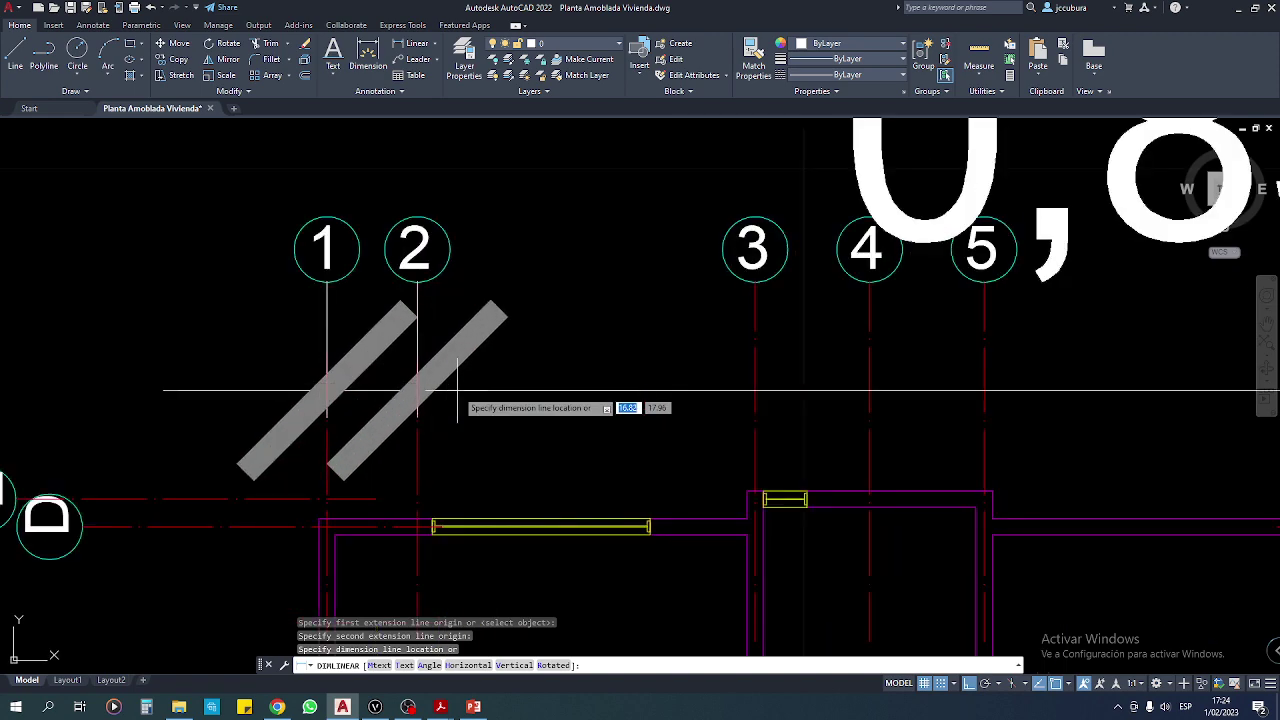
pyautogui.scroll(-4, 460, 382)
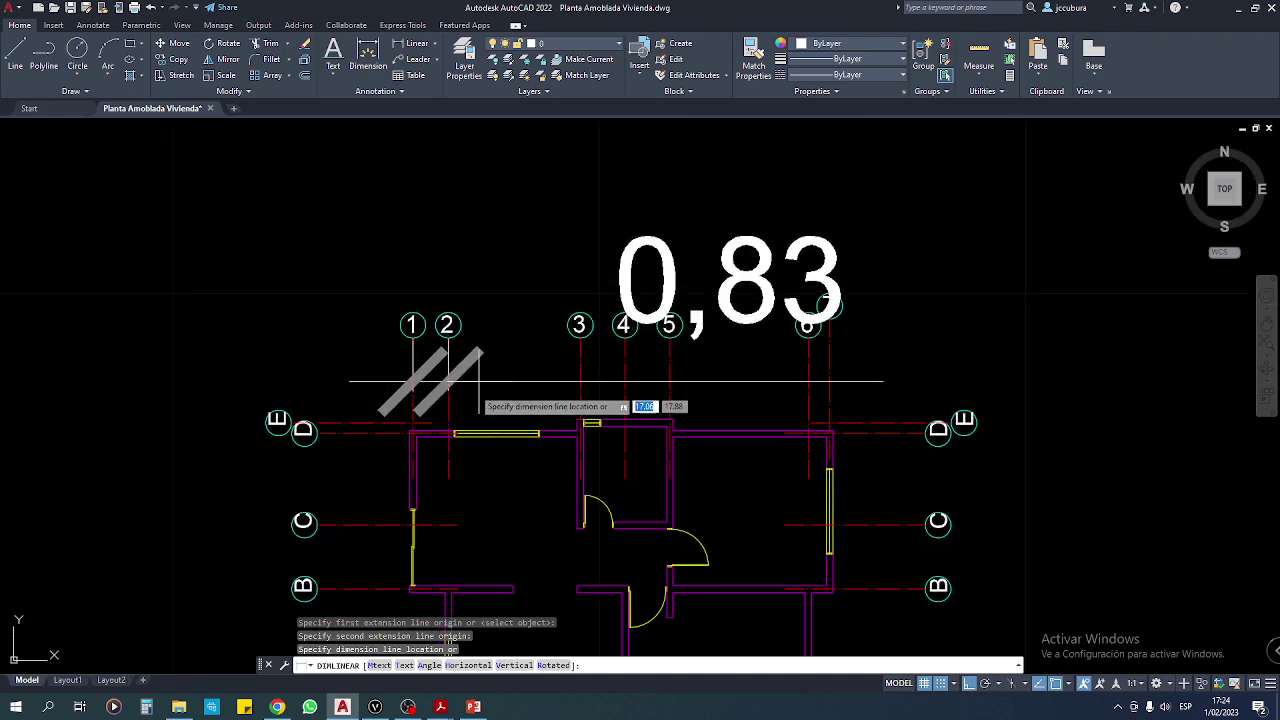
pyautogui.press('Escape')
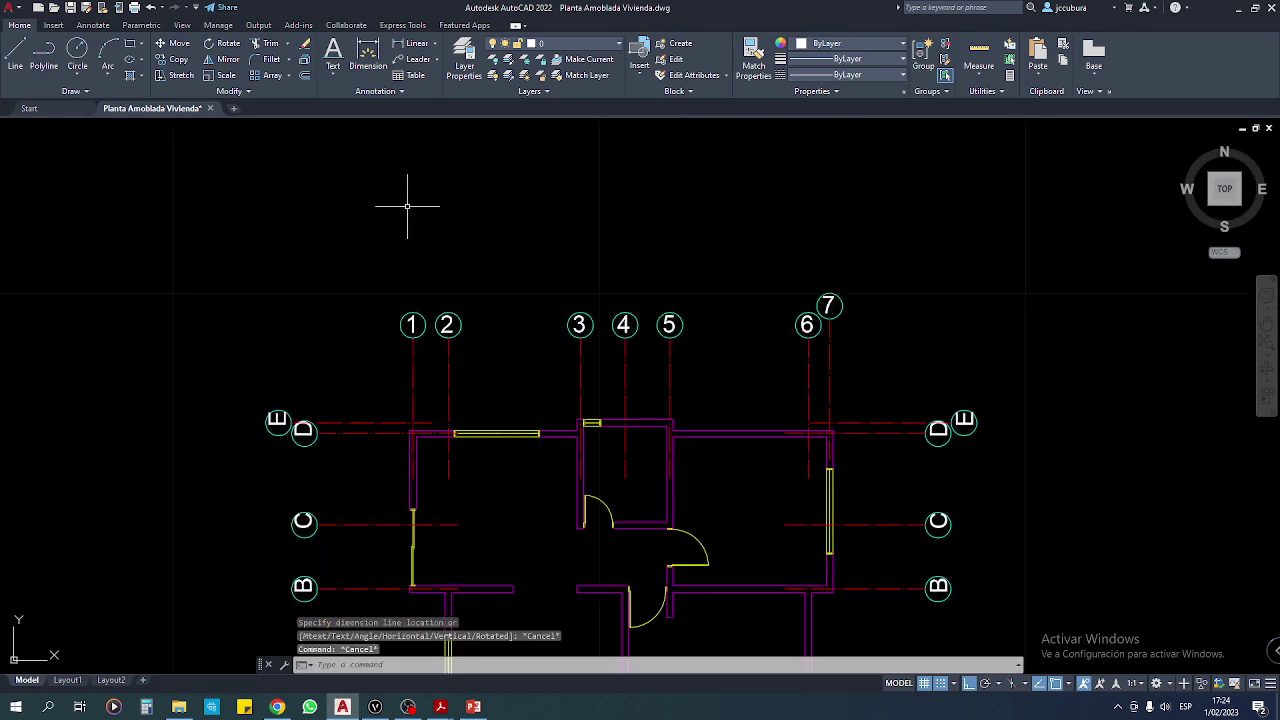
pyautogui.click(401, 93)
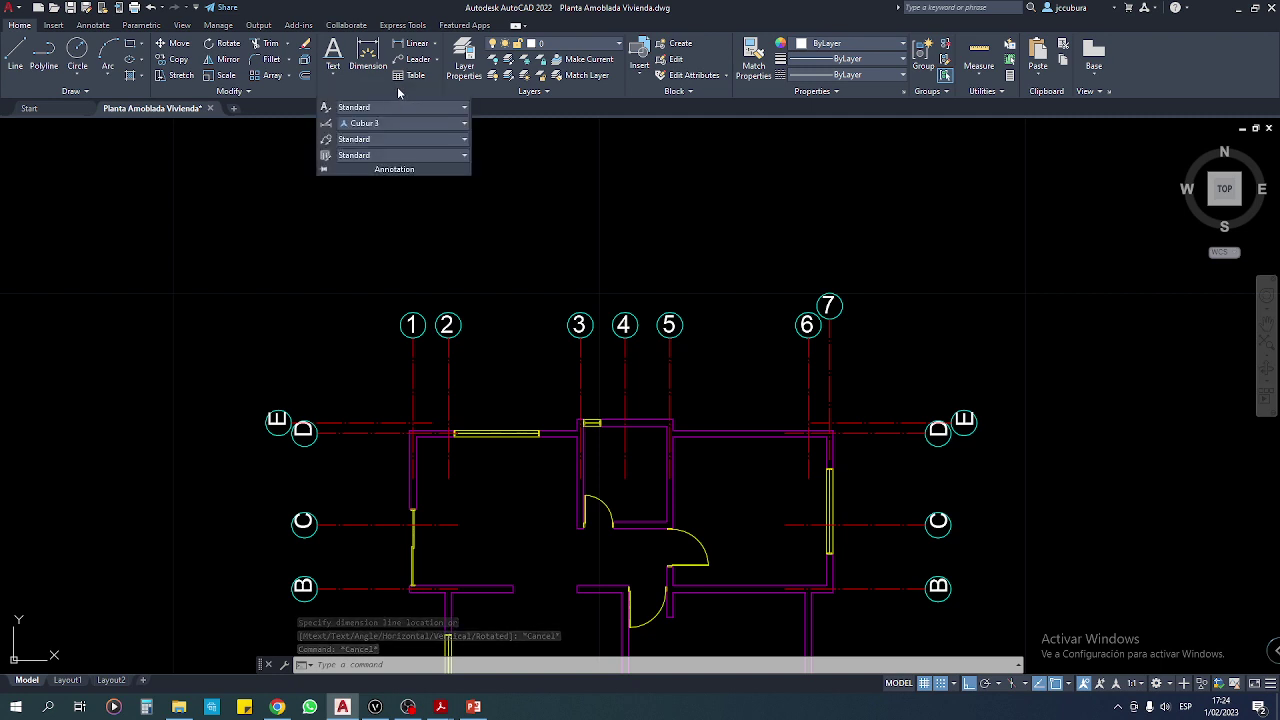
# Open Cubur 3 for modification and review its Lines, Symbols and Arrows, Text and Fit settings.
pyautogui.click(465, 127)
pyautogui.click(401, 270)
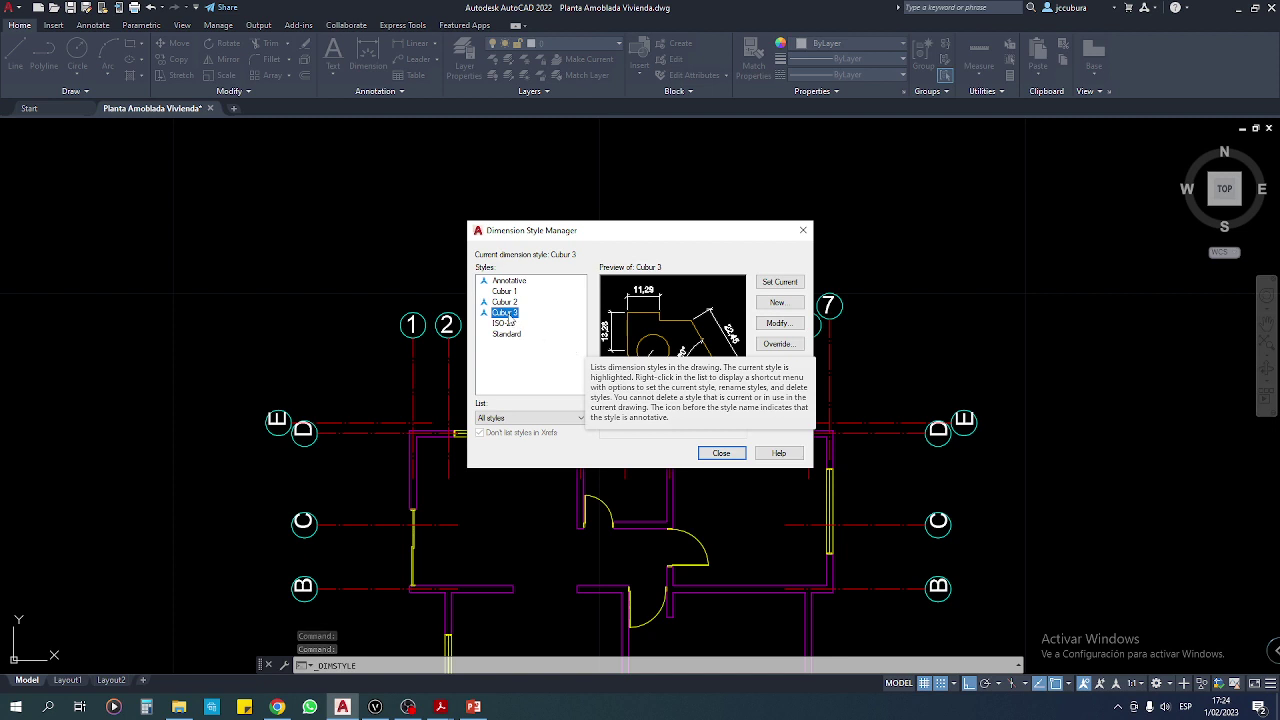
pyautogui.click(777, 323)
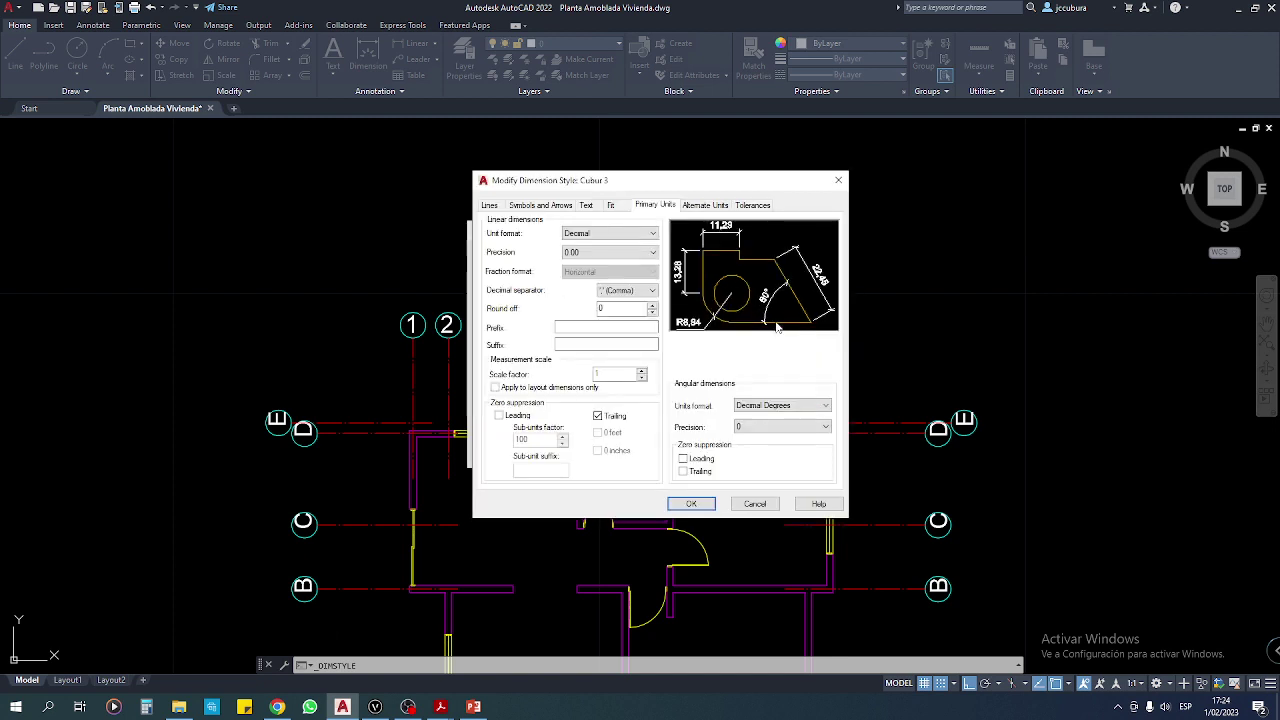
pyautogui.click(490, 206)
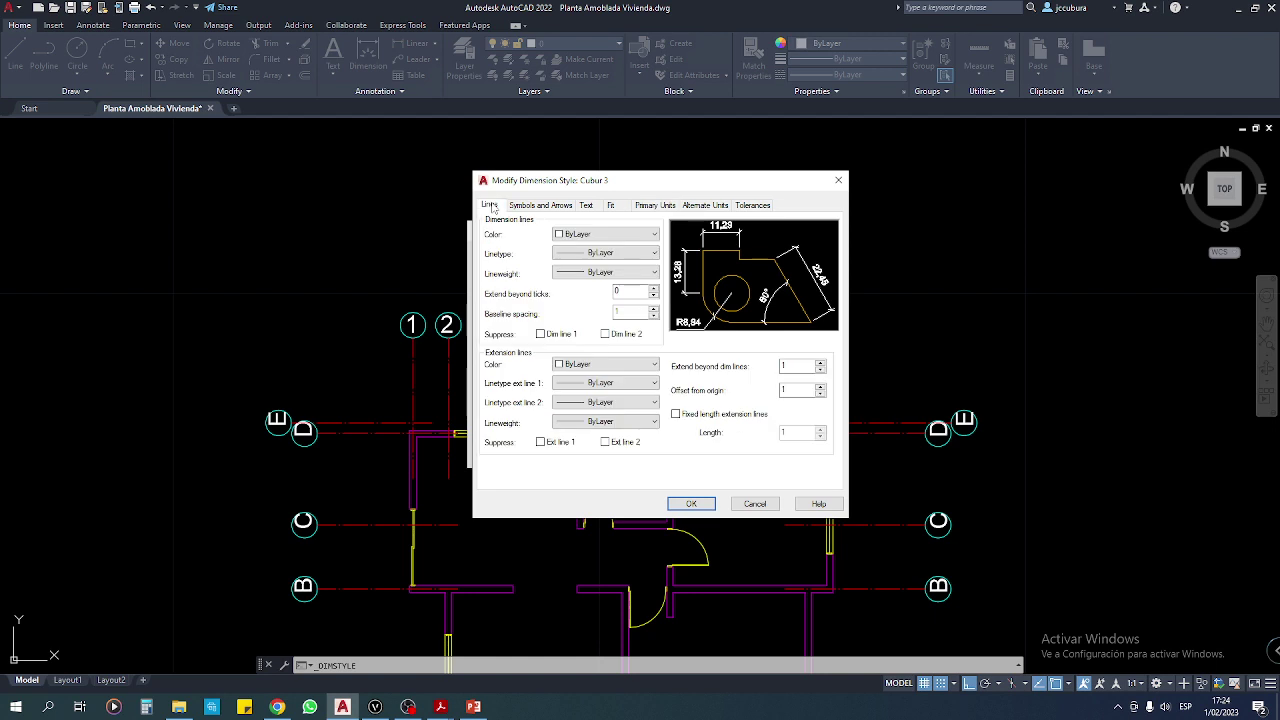
pyautogui.click(536, 206)
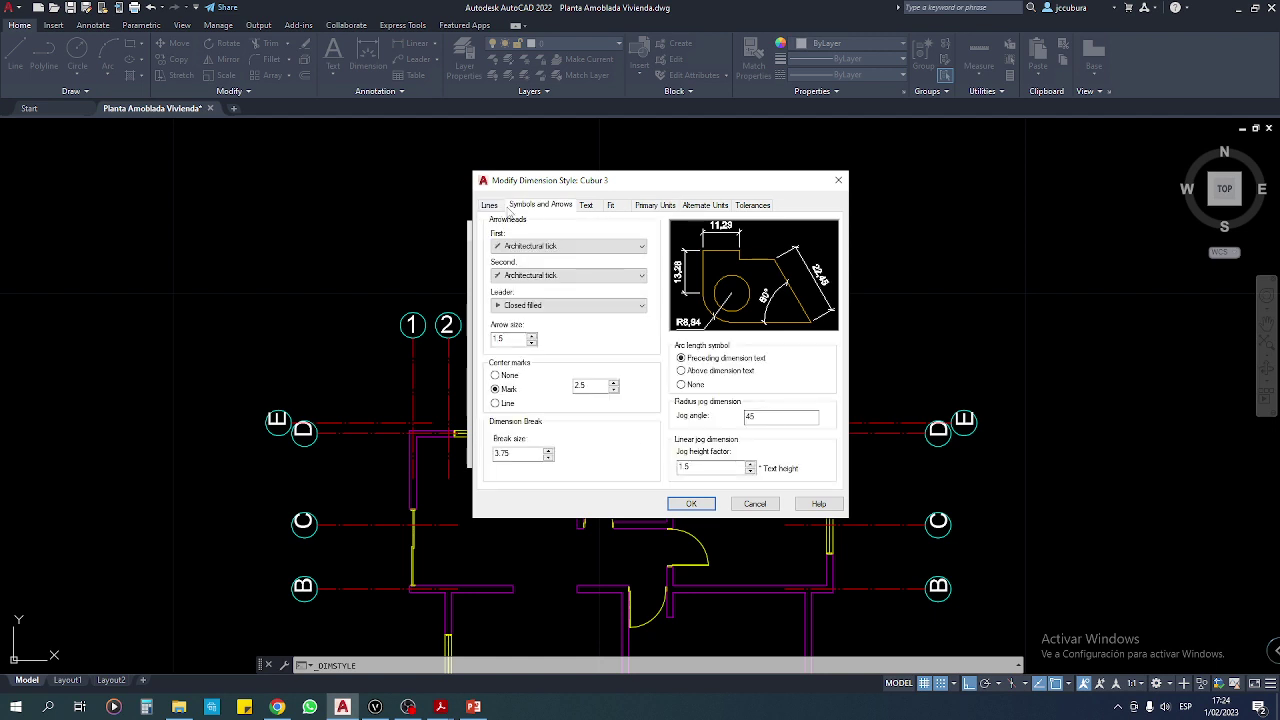
pyautogui.click(495, 206)
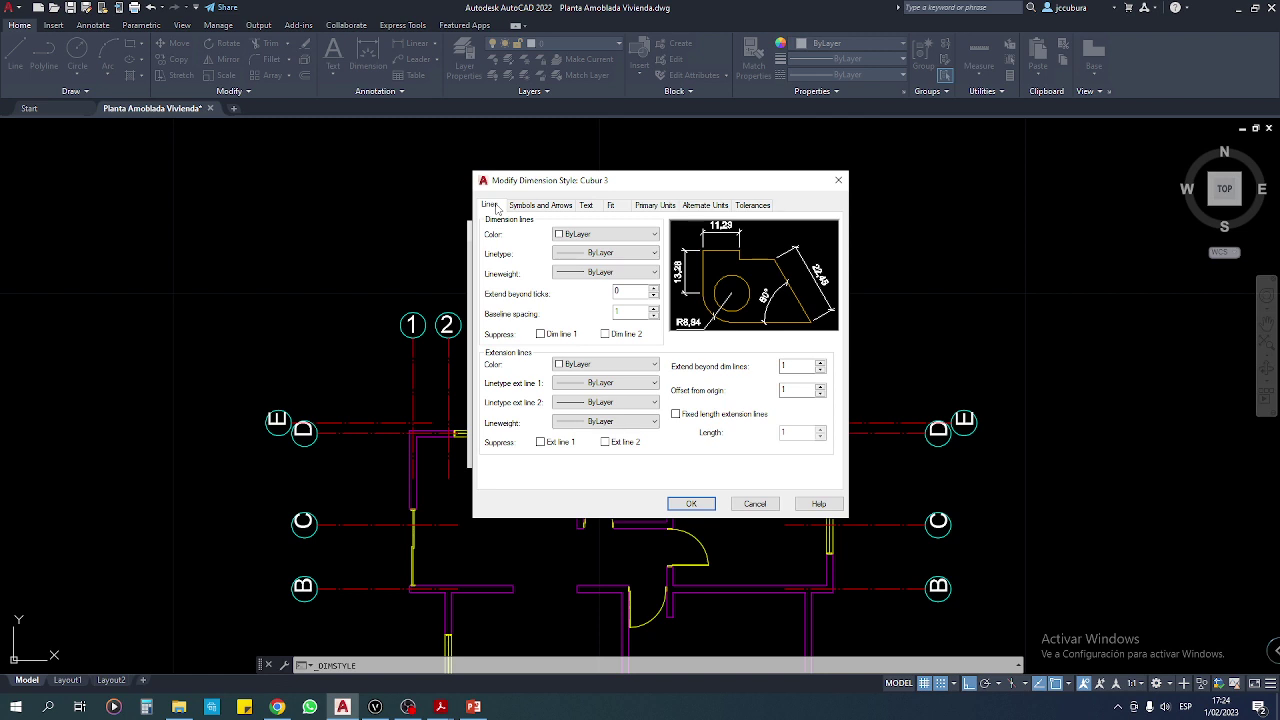
pyautogui.click(549, 206)
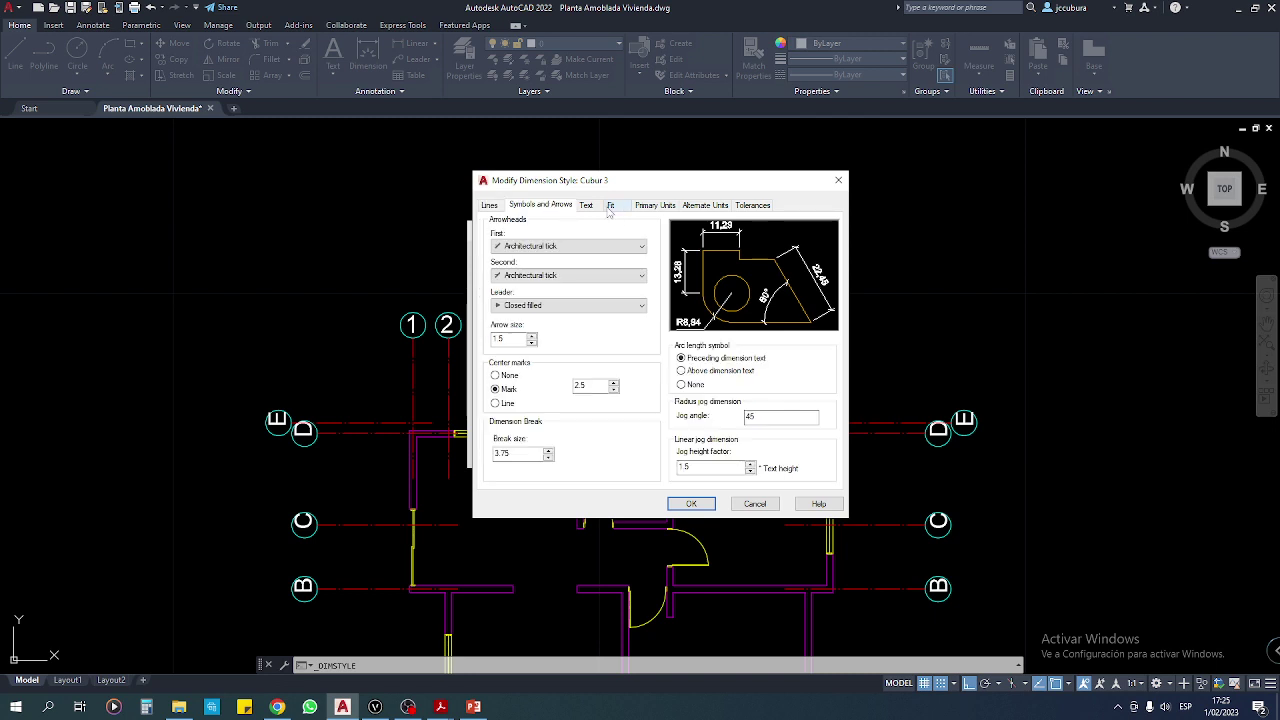
pyautogui.click(587, 205)
pyautogui.click(612, 205)
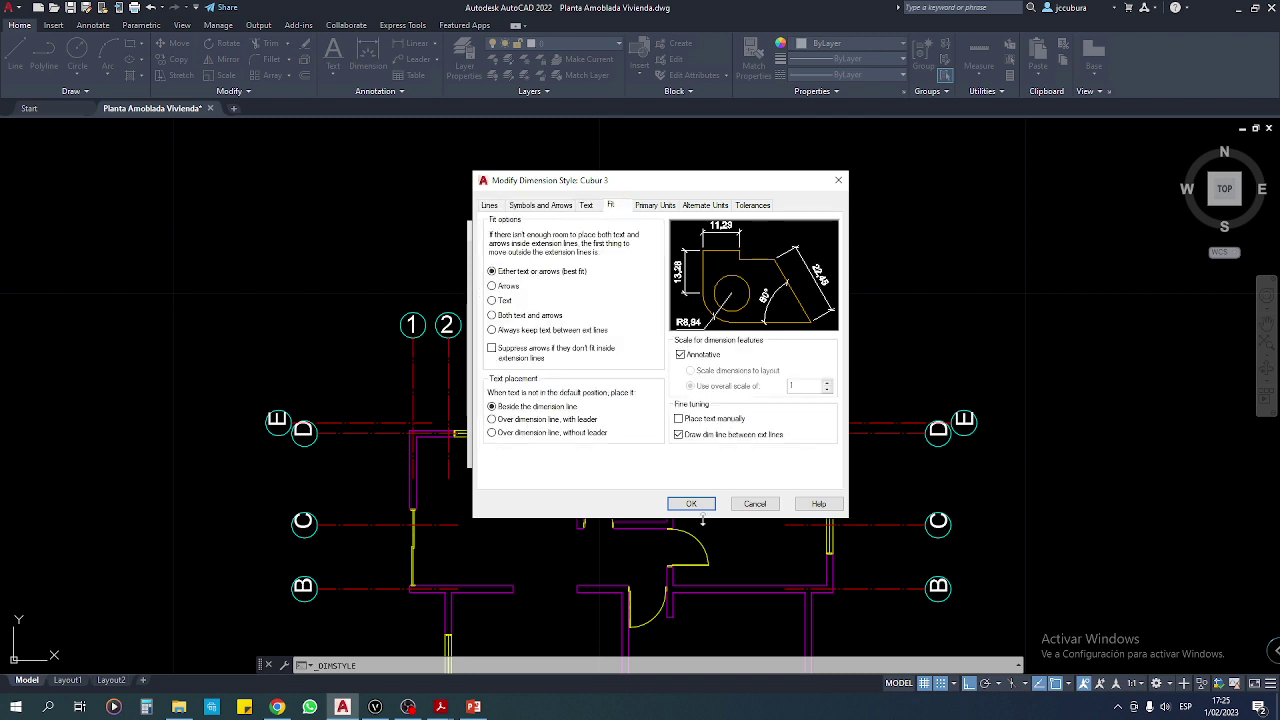
# Confirm the Cubur 3 settings and make it the current dimension style.
pyautogui.click(691, 504)
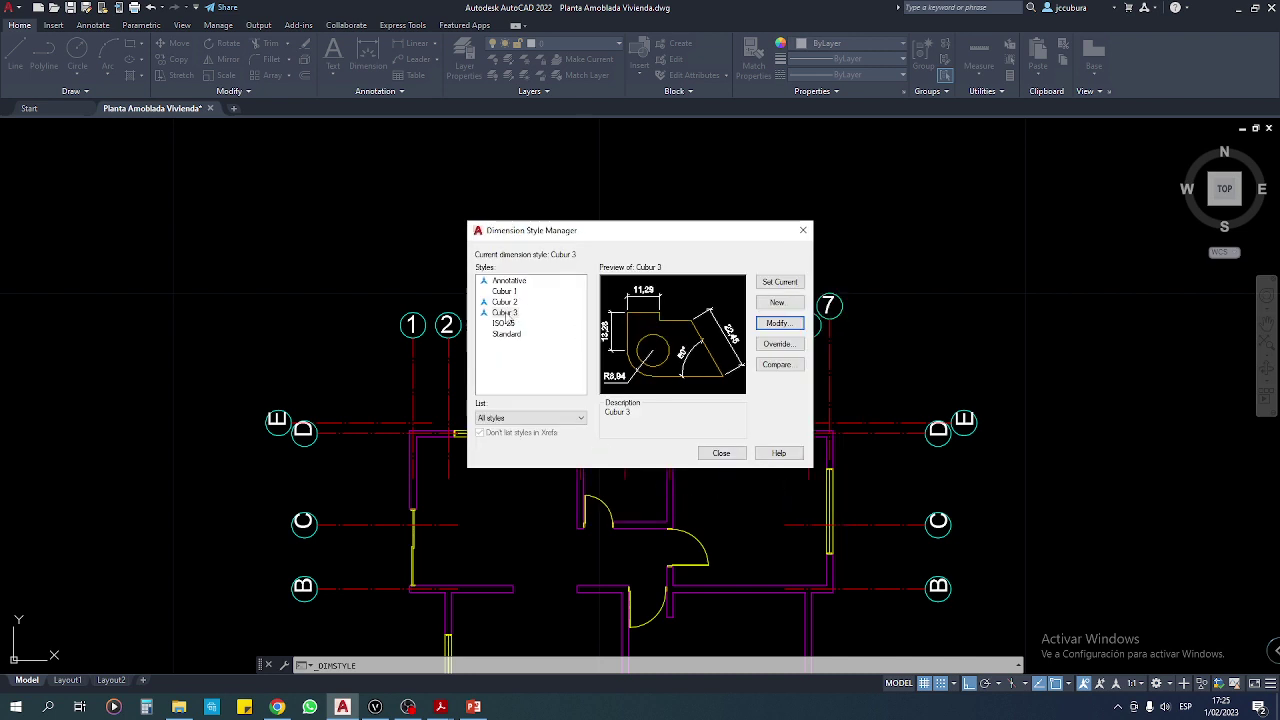
pyautogui.click(505, 313)
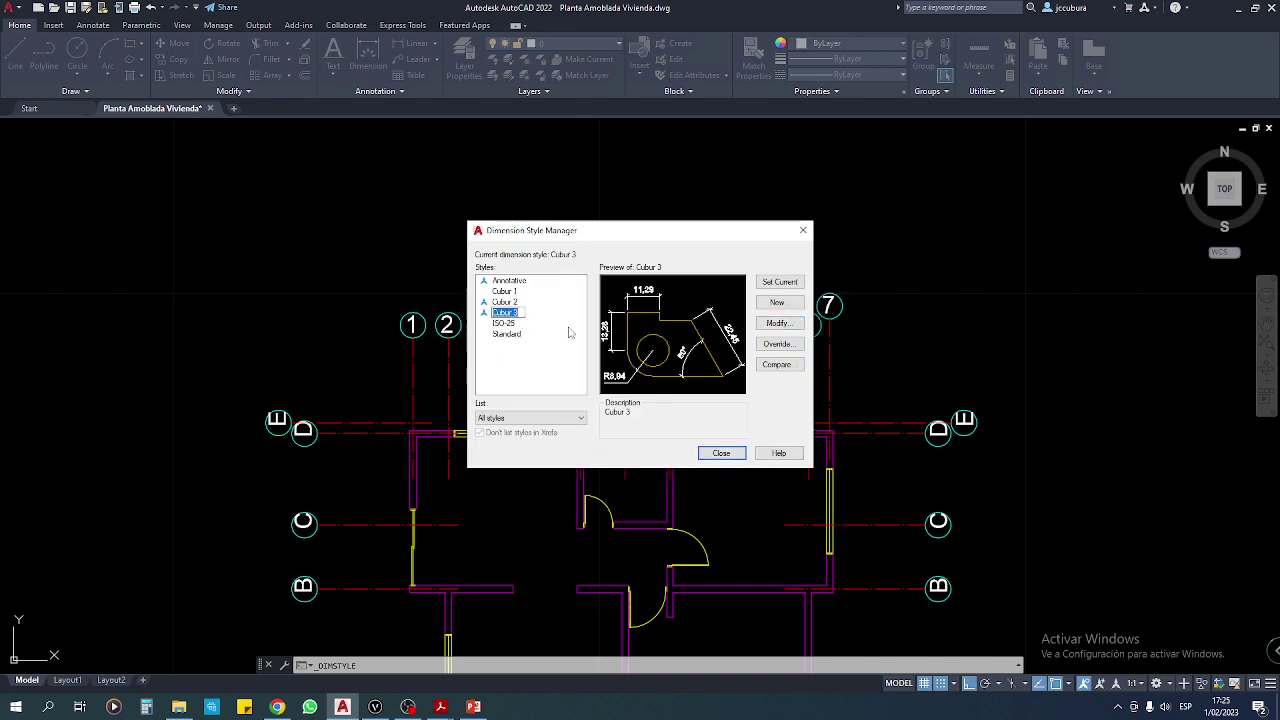
pyautogui.click(779, 282)
# Close the style manager and dimension the 0,83 distance between axes 1 and 2 above the plan.
pyautogui.click(721, 453)
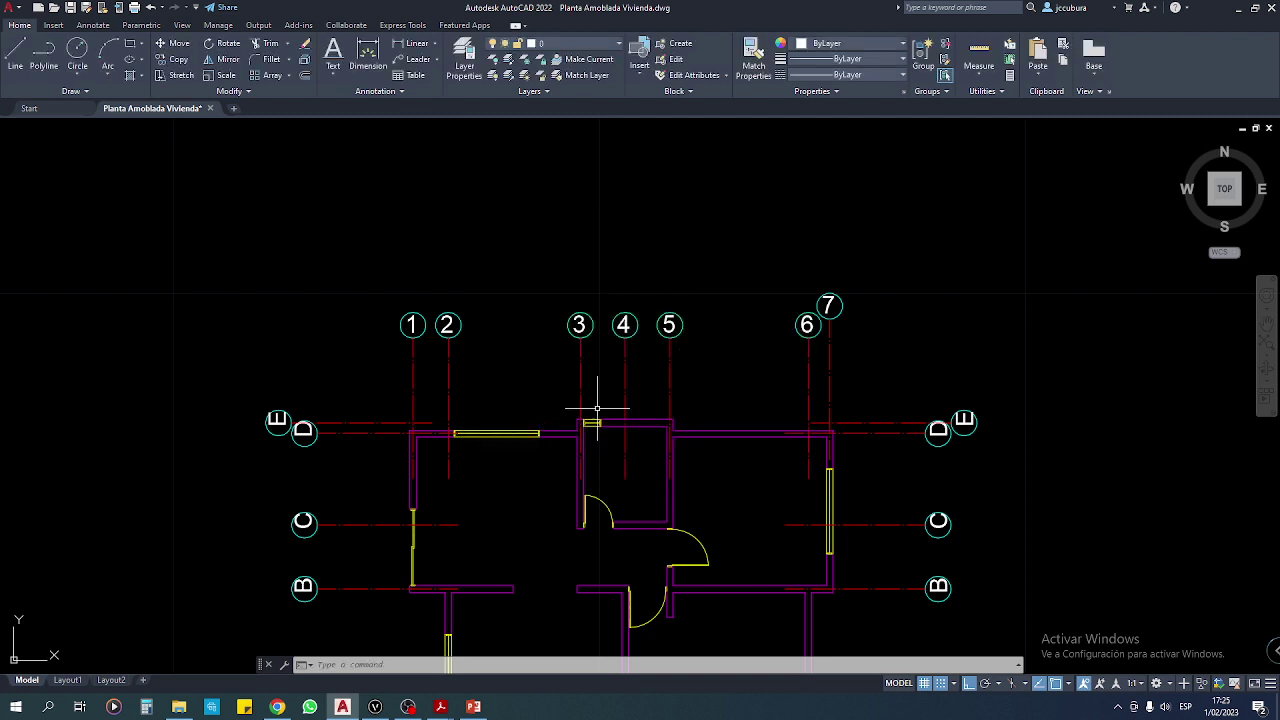
pyautogui.scroll(2, 430, 390)
pyautogui.scroll(2, 430, 390)
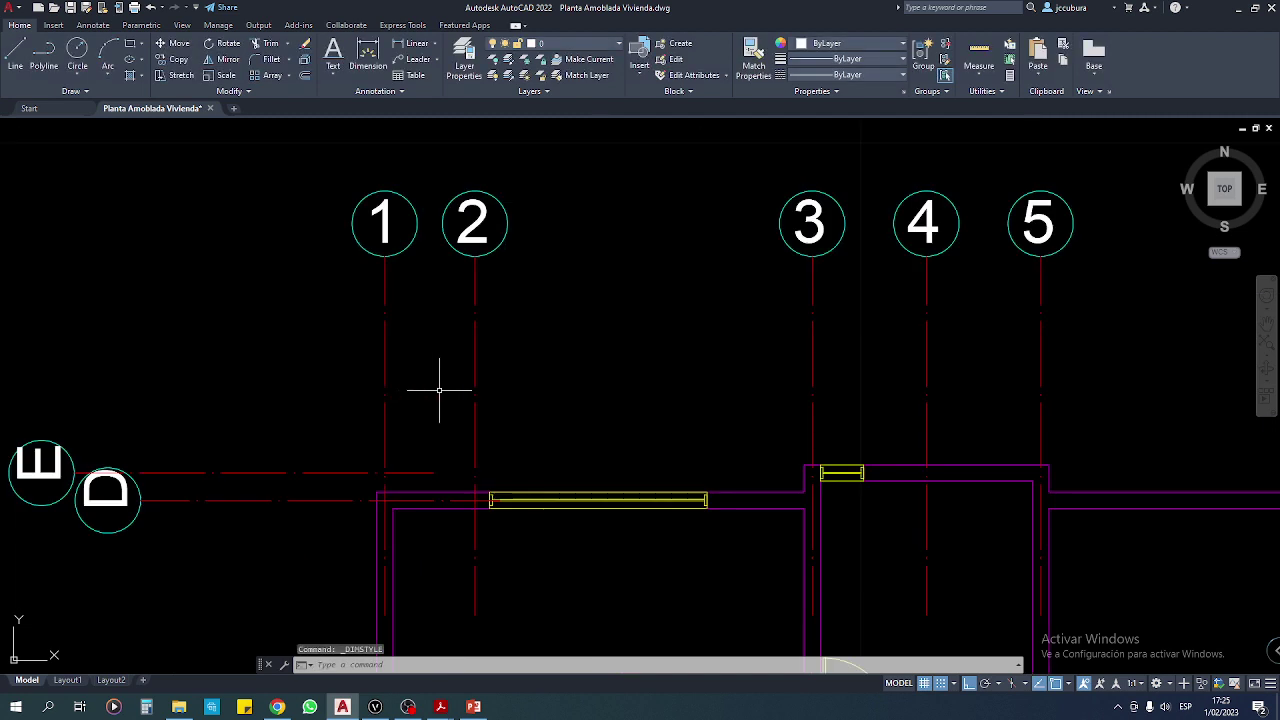
pyautogui.click(403, 45)
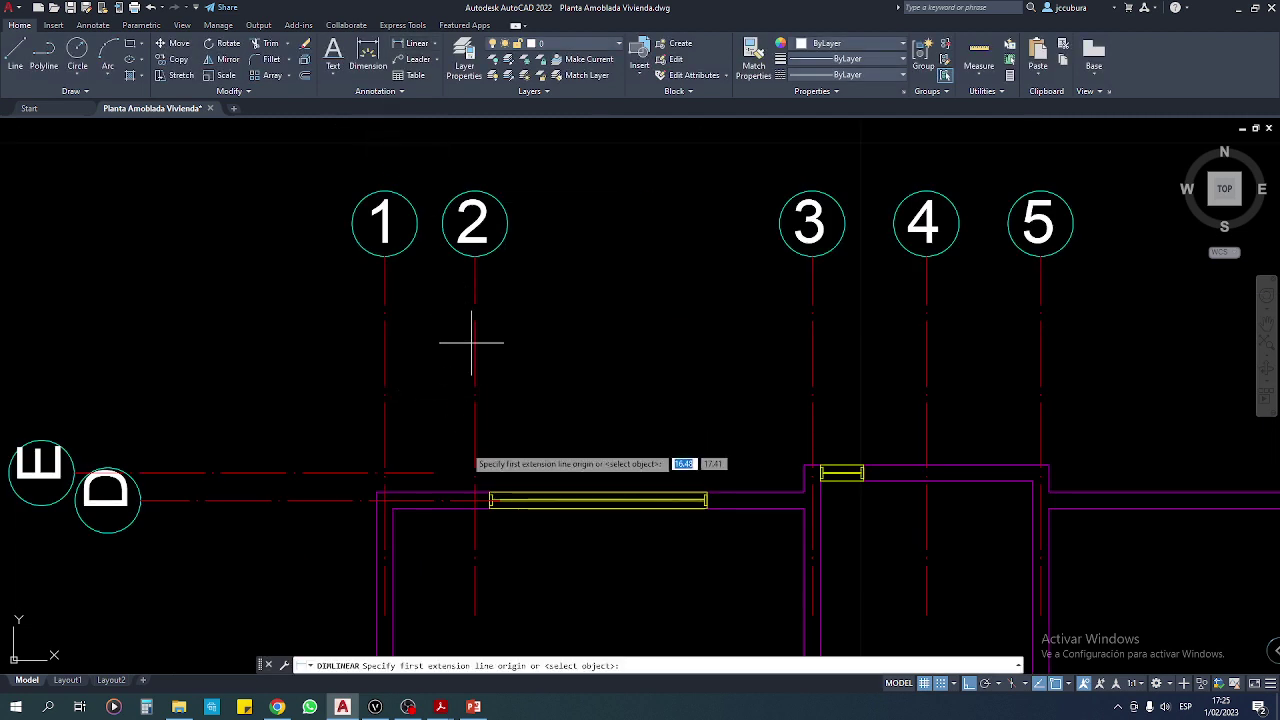
pyautogui.click(384, 449)
pyautogui.click(474, 449)
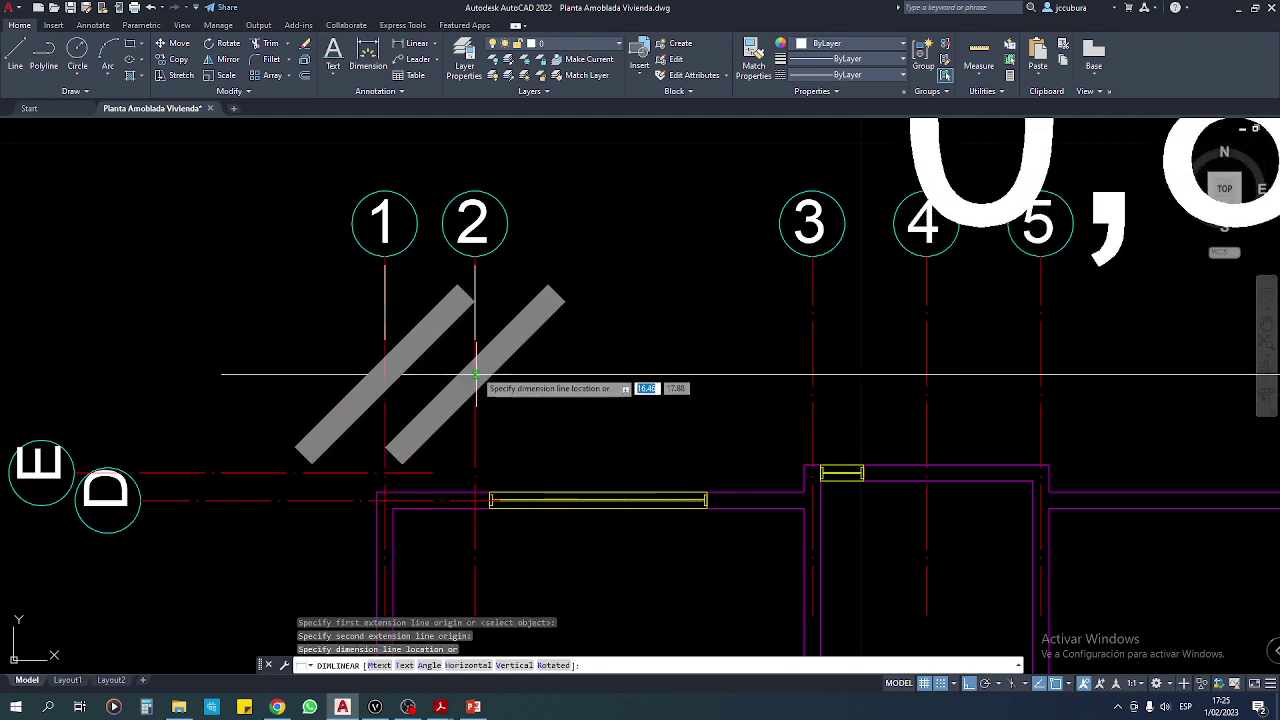
pyautogui.scroll(-4, 484, 362)
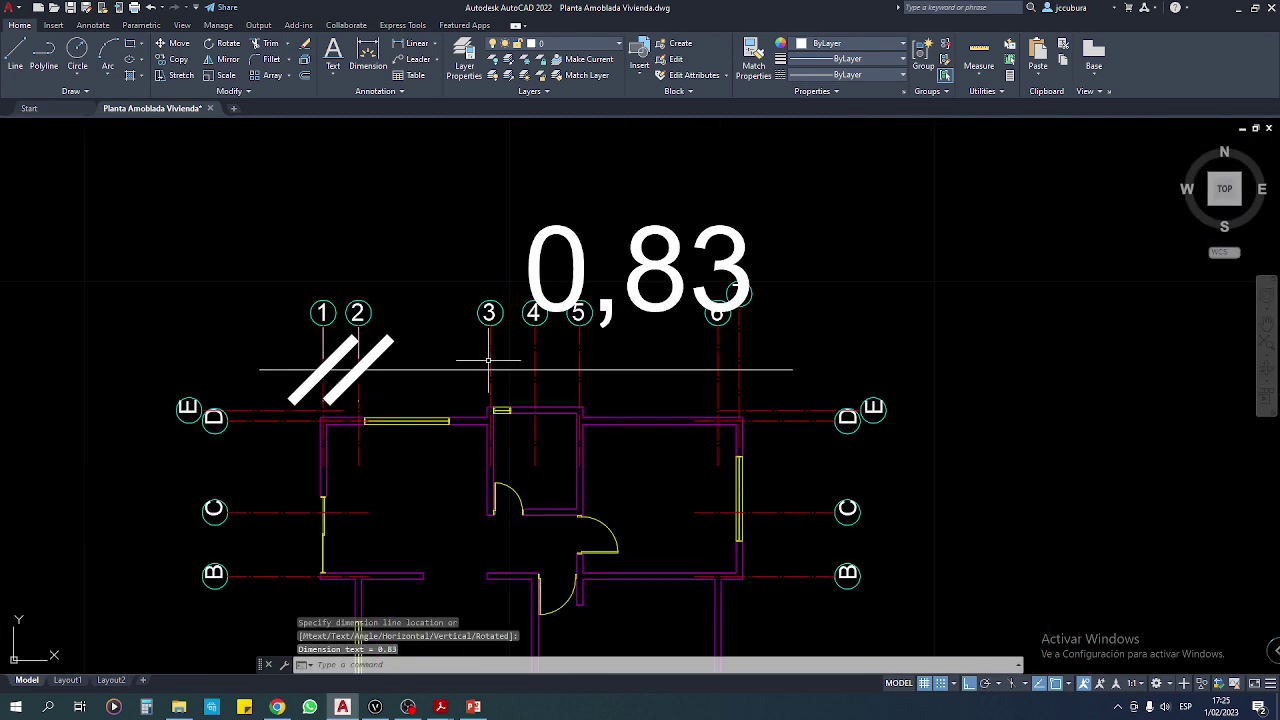
pyautogui.press('Escape')
pyautogui.press('Escape')
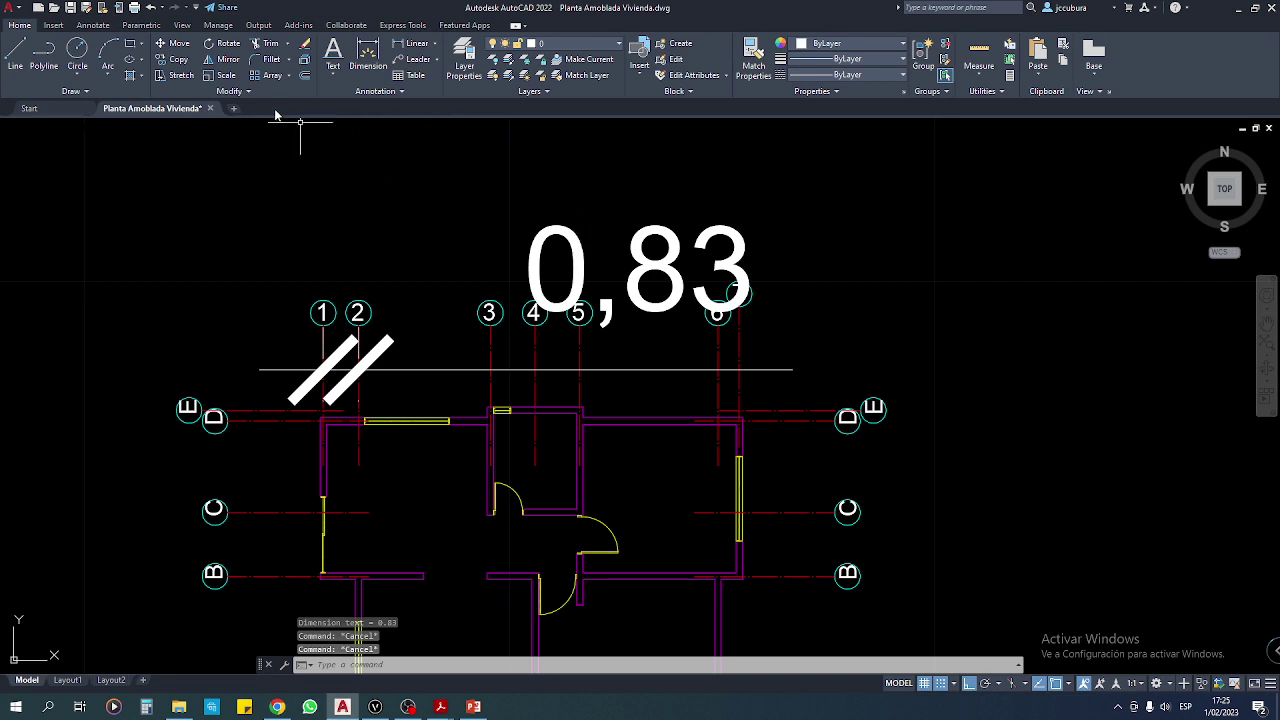
# Change the Cubur 1 text style height to 0.2, make it current, and save the change.
pyautogui.click(382, 91)
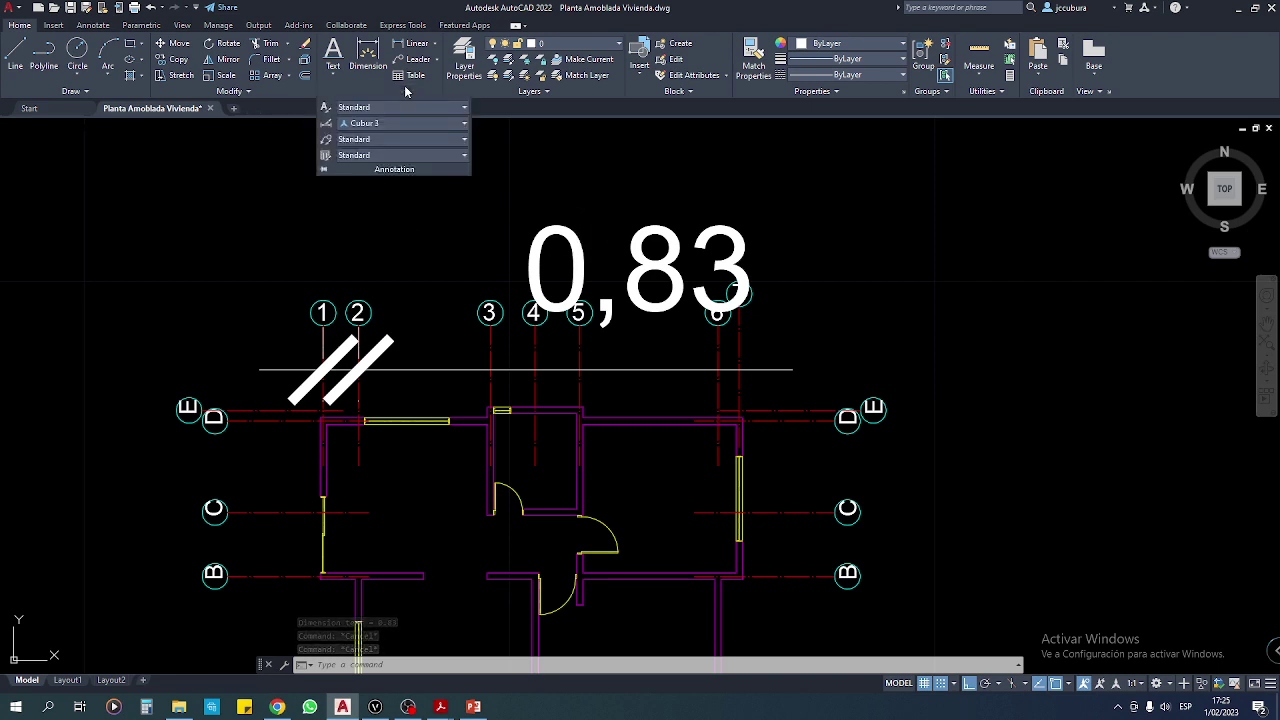
pyautogui.click(383, 108)
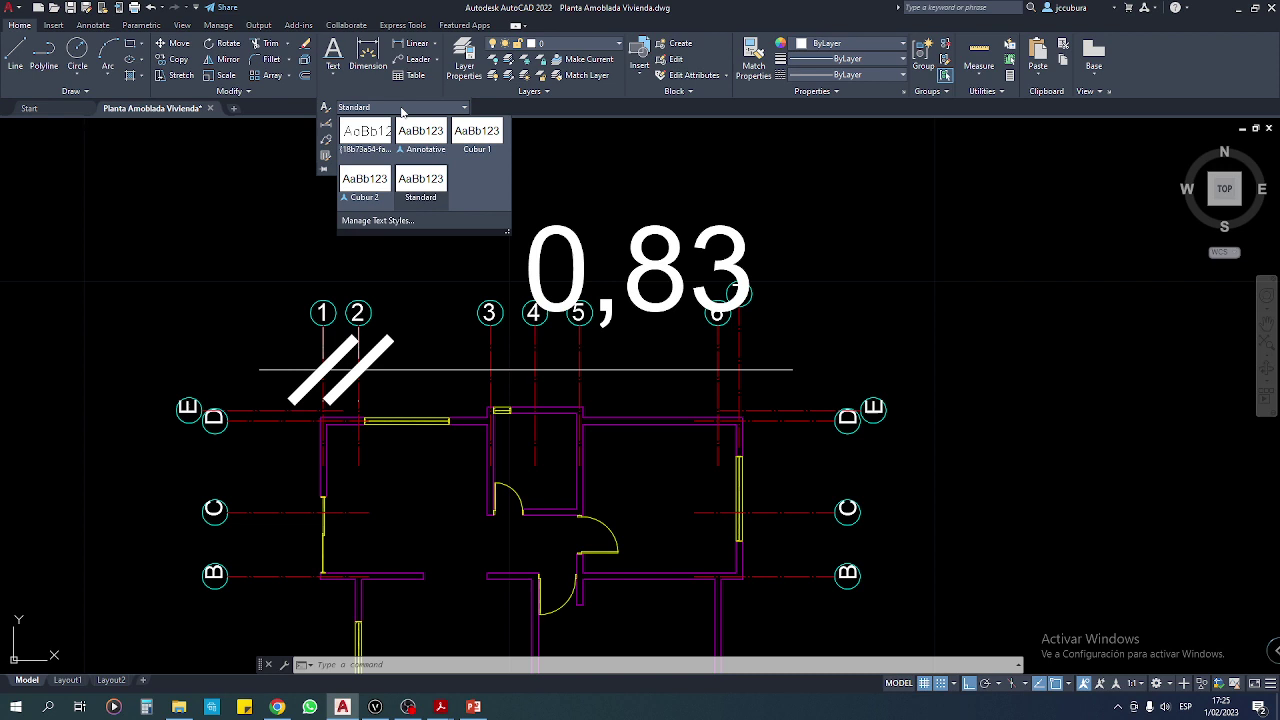
pyautogui.click(389, 221)
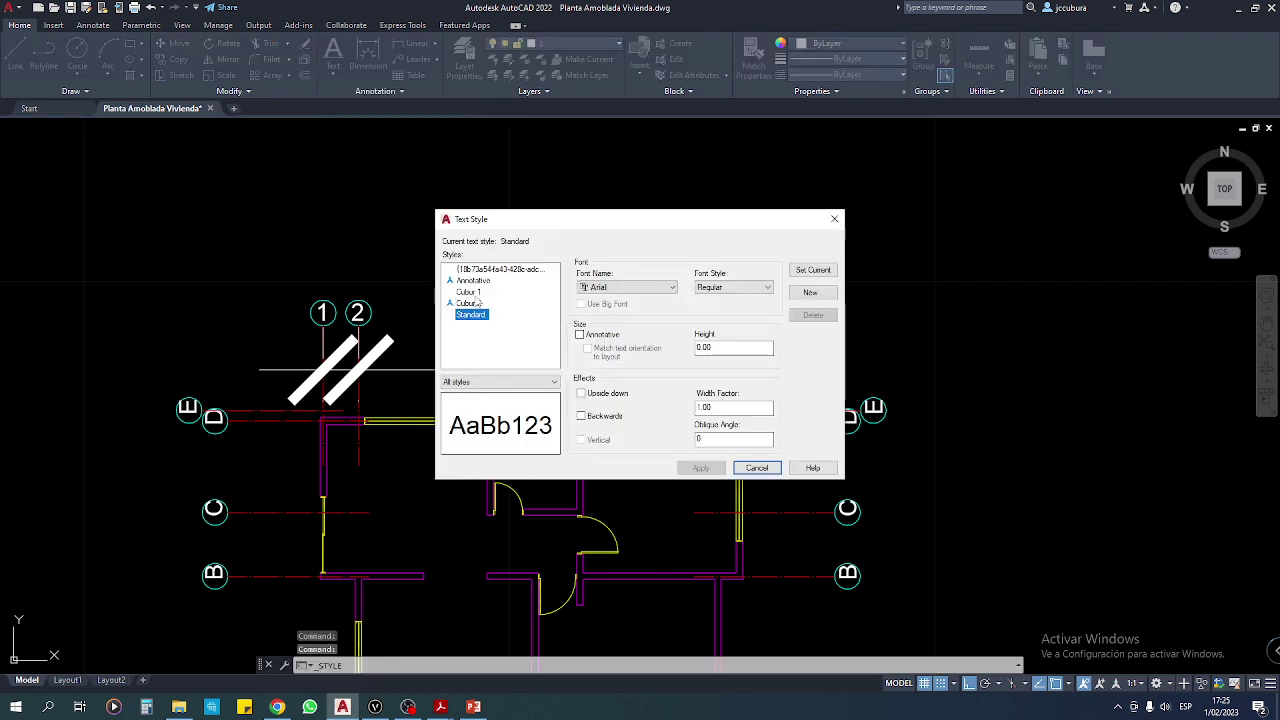
pyautogui.click(470, 292)
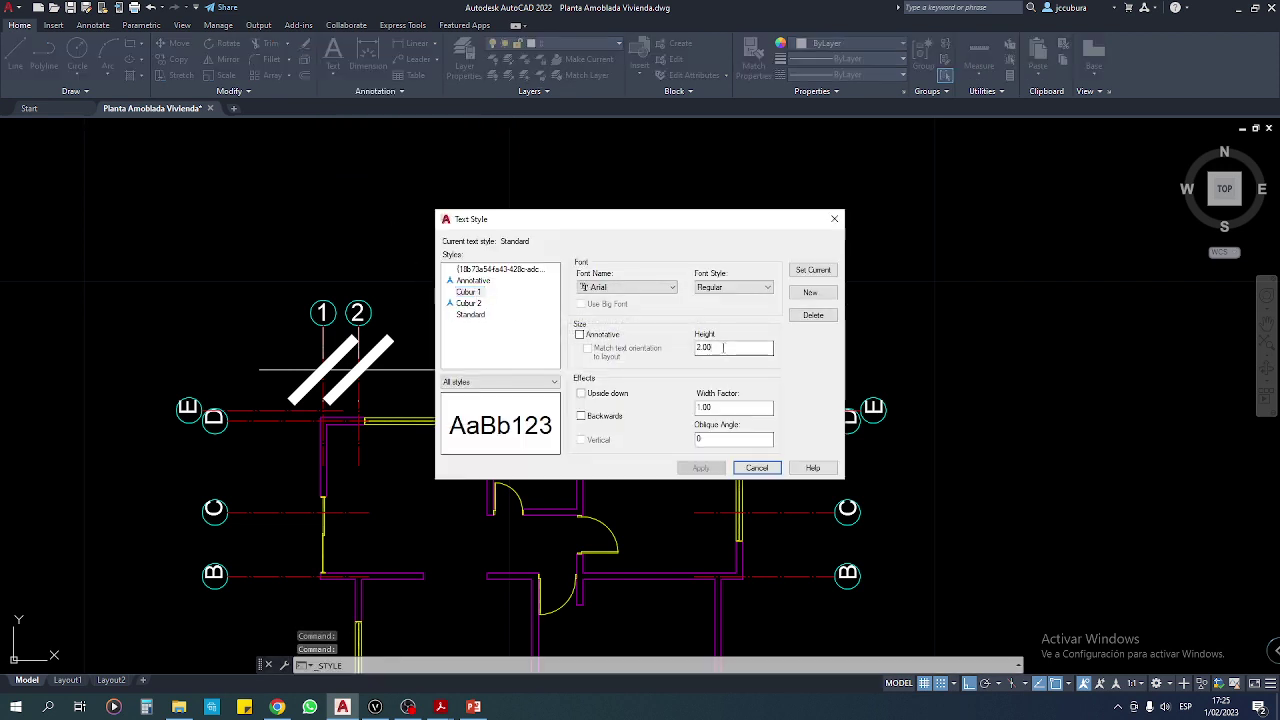
pyautogui.moveTo(722, 347); pyautogui.dragTo(660, 347)
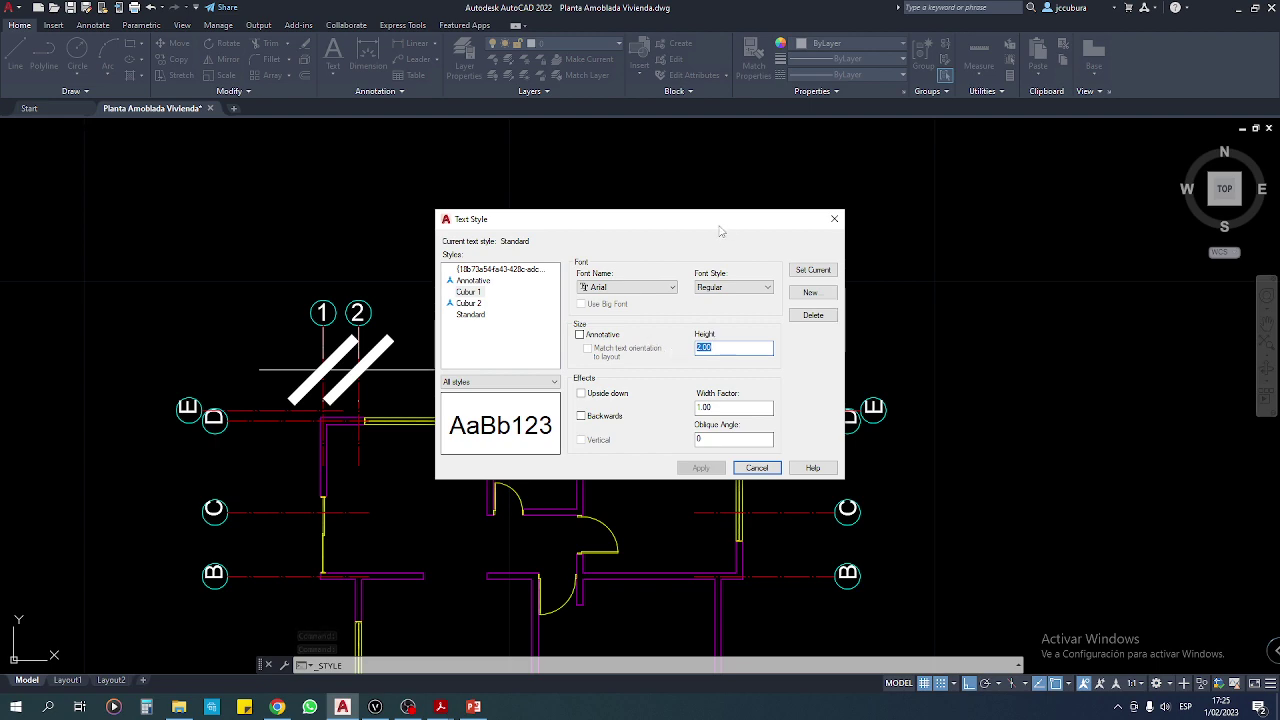
pyautogui.moveTo(720, 226)
pyautogui.mouseDown()
pyautogui.moveTo(724, 517)
pyautogui.moveTo(731, 226)
pyautogui.mouseUp()
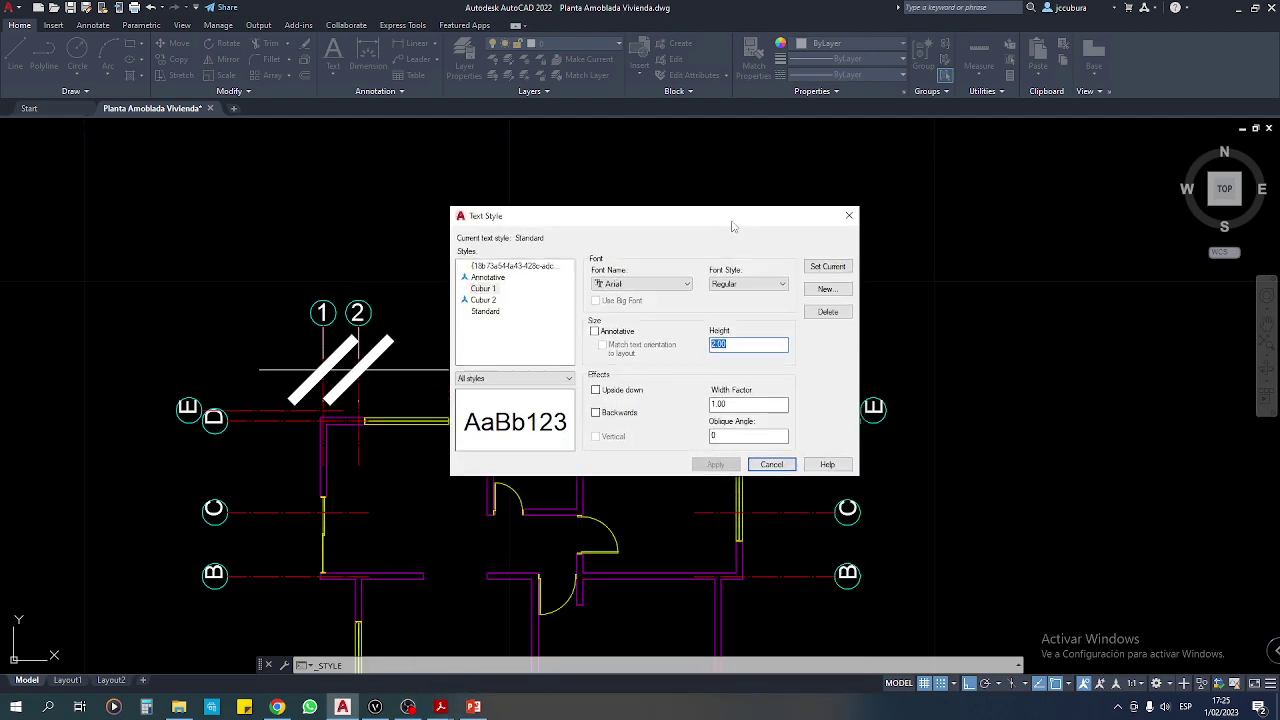
pyautogui.write('0.2')
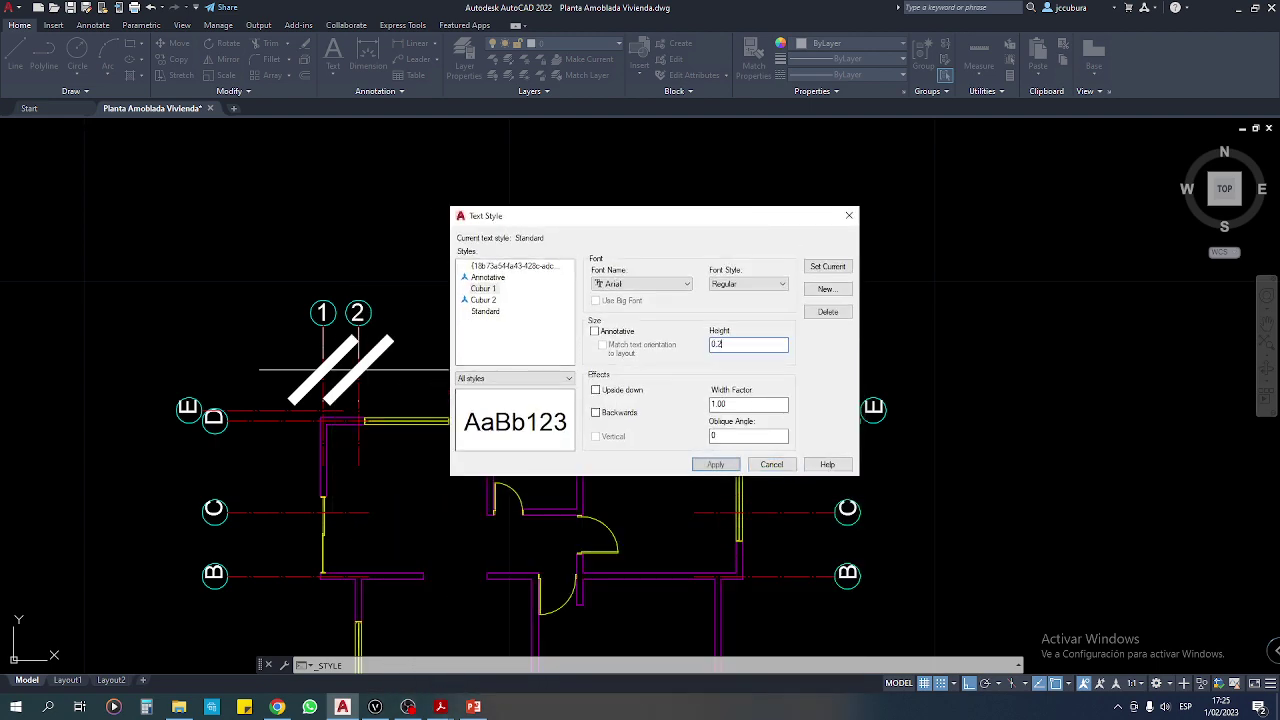
pyautogui.click(829, 267)
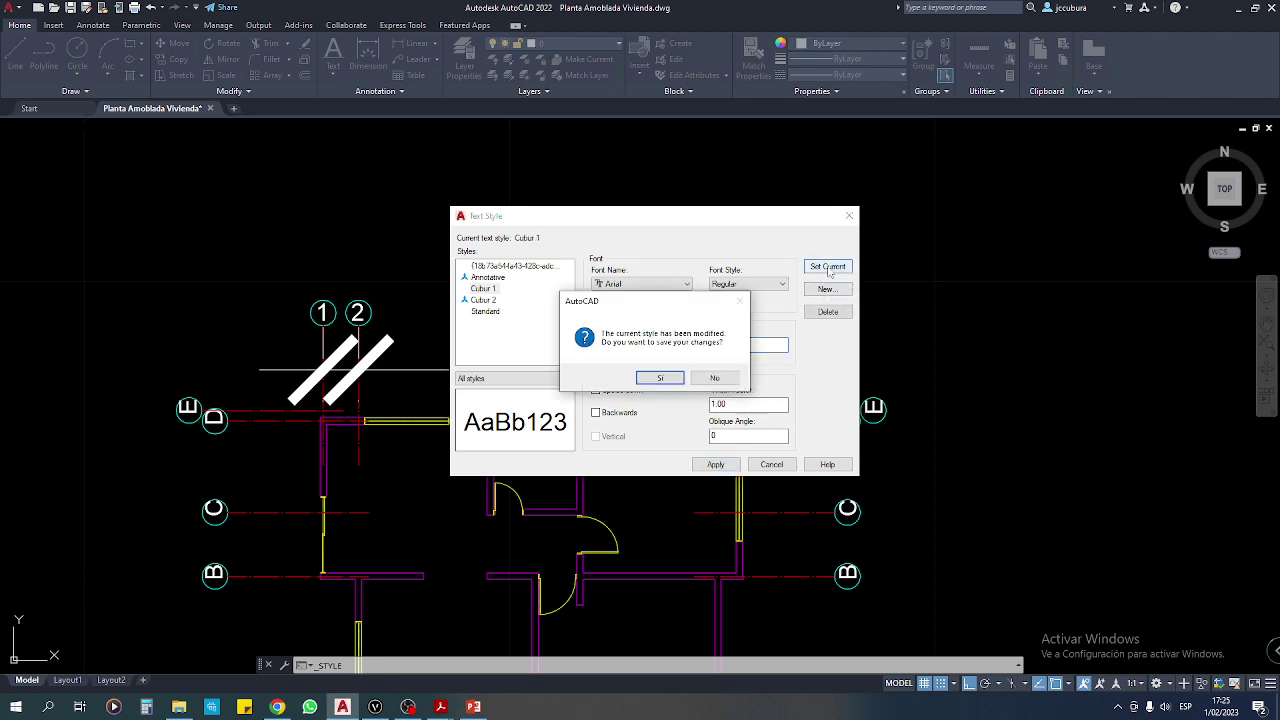
pyautogui.click(672, 380)
pyautogui.click(770, 466)
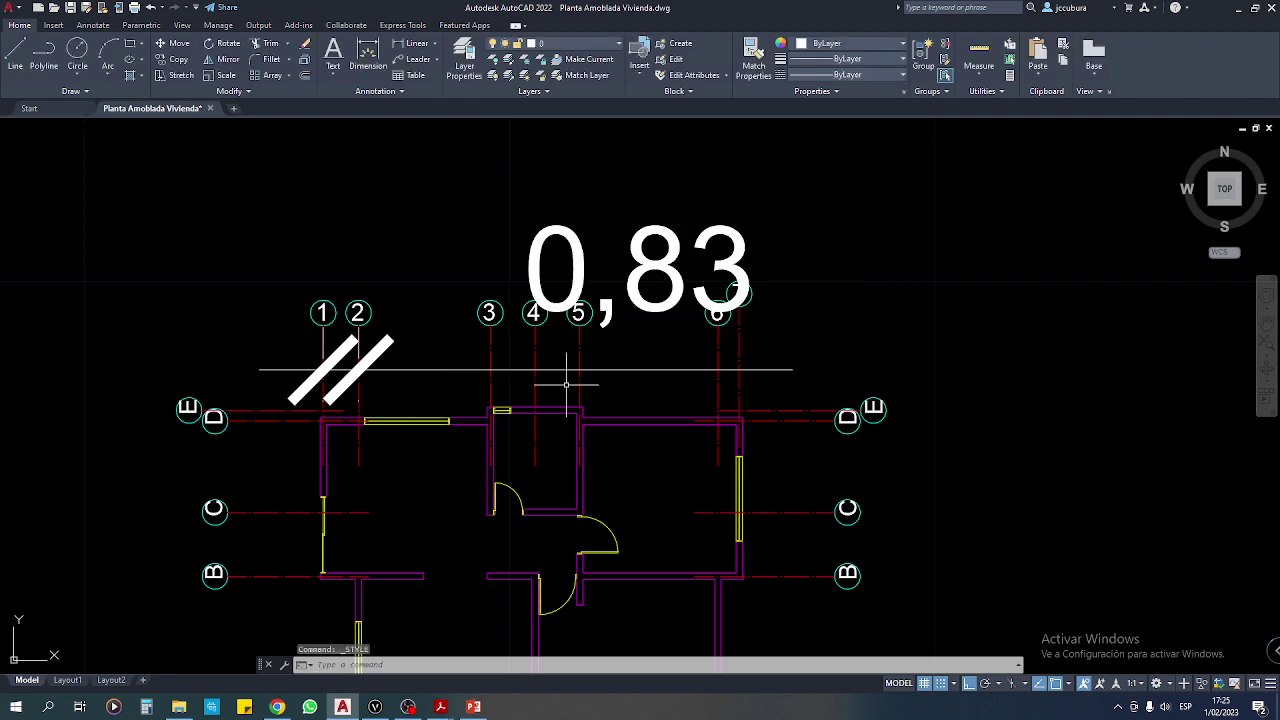
pyautogui.moveTo(457, 323); pyautogui.dragTo(465, 321, button='middle')
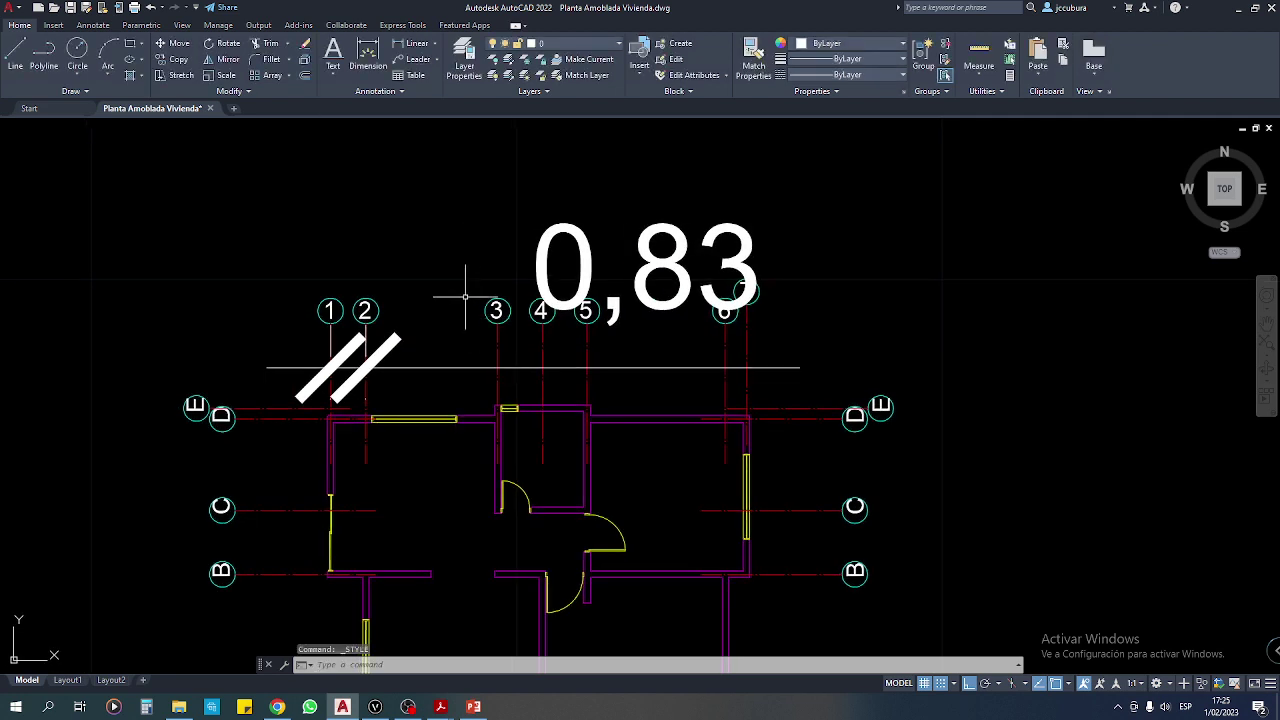
# Open Cubur 3 for modification and set its line spacing and offsets to 0.1.
pyautogui.click(399, 92)
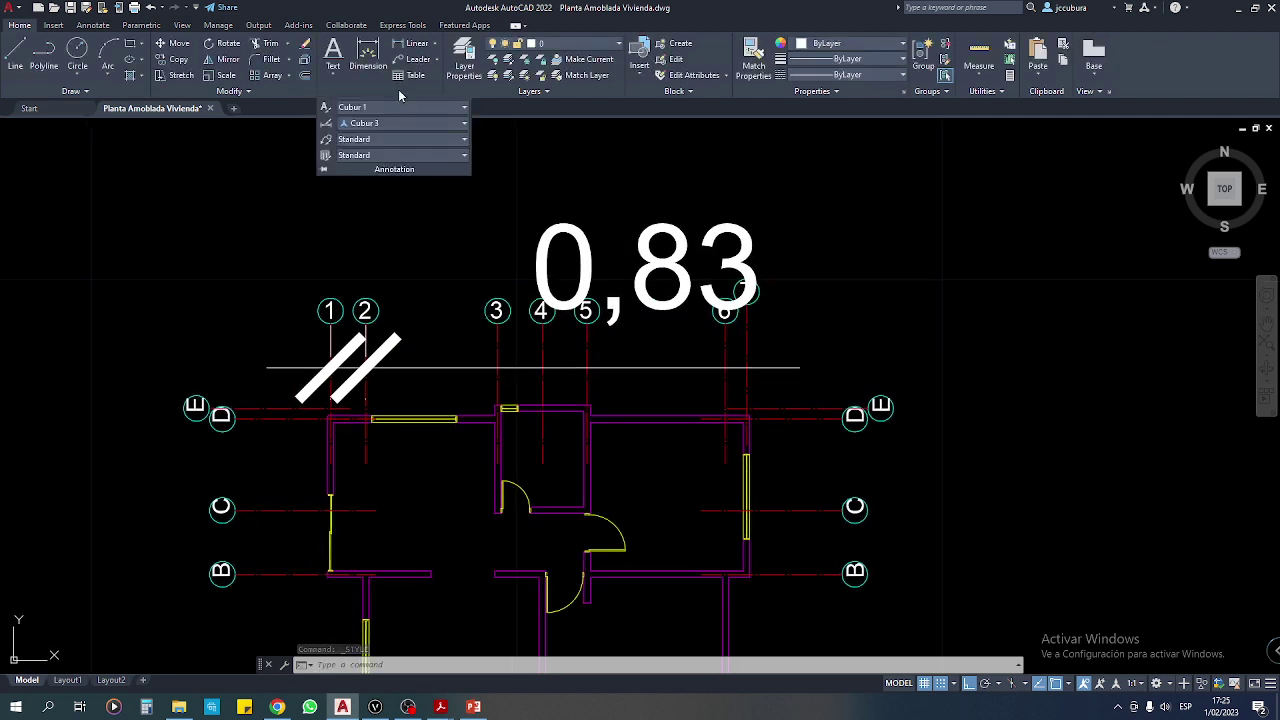
pyautogui.click(465, 123)
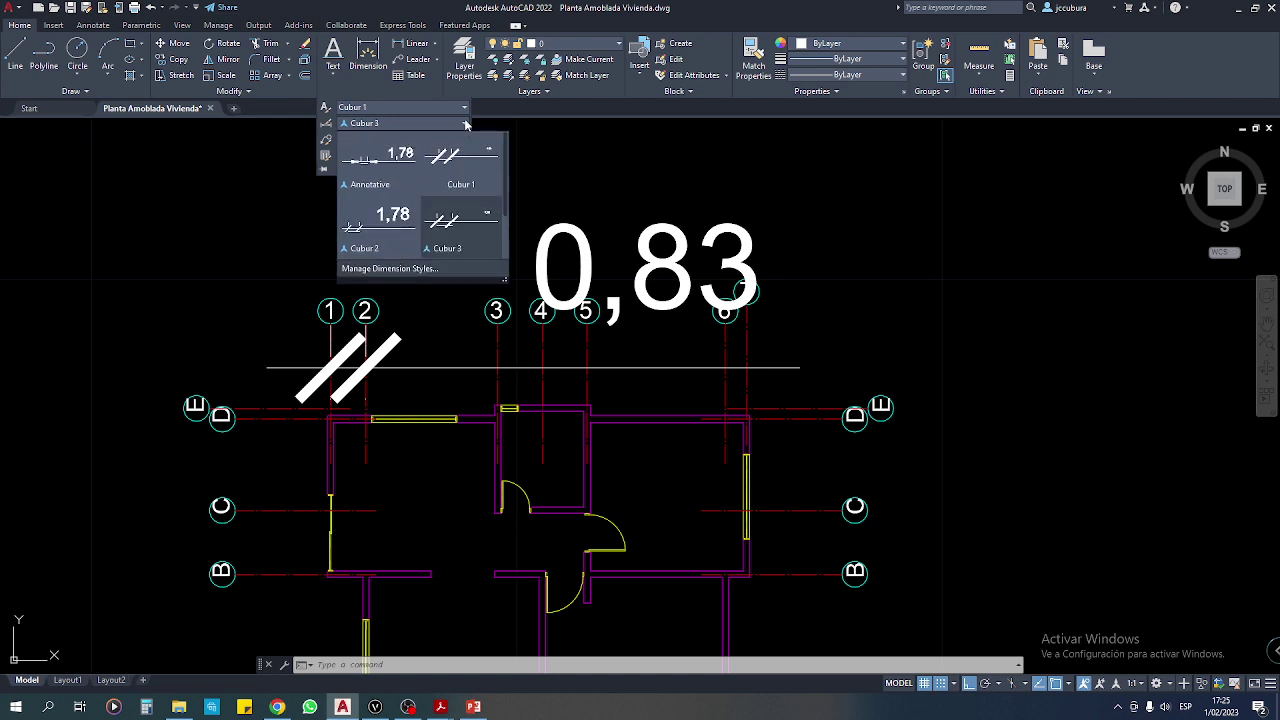
pyautogui.click(410, 270)
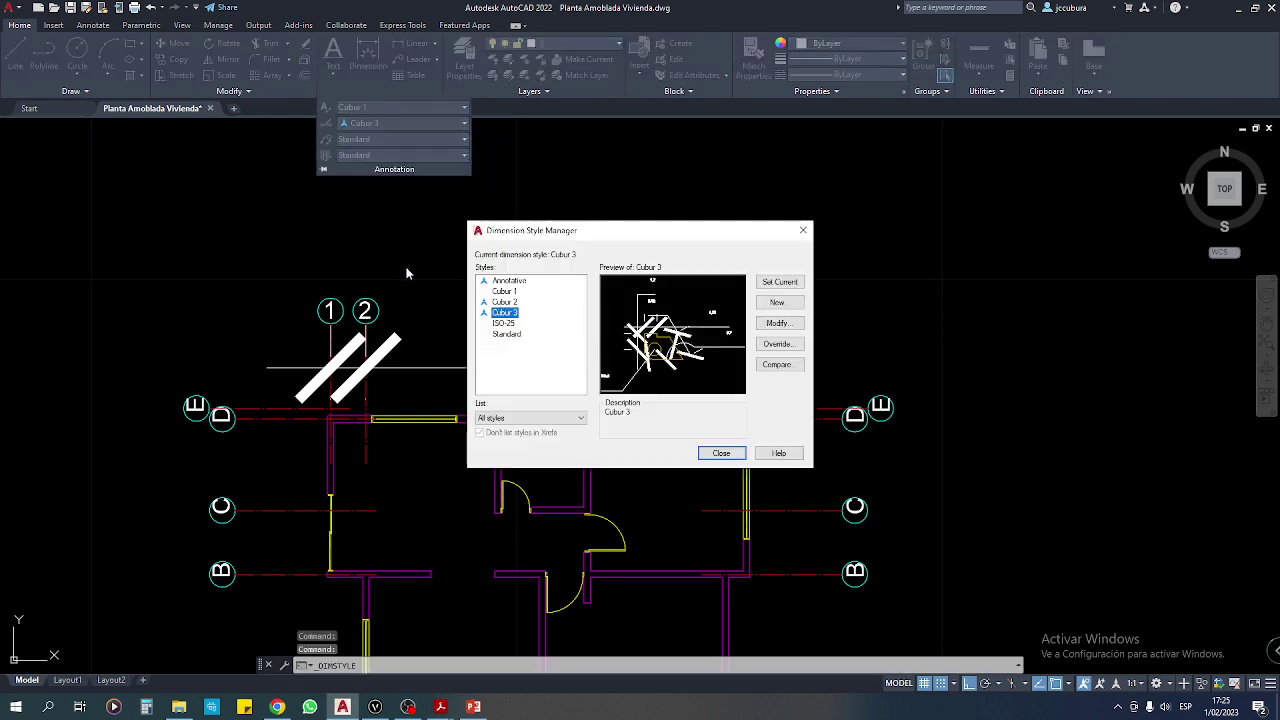
pyautogui.click(513, 314)
pyautogui.click(778, 323)
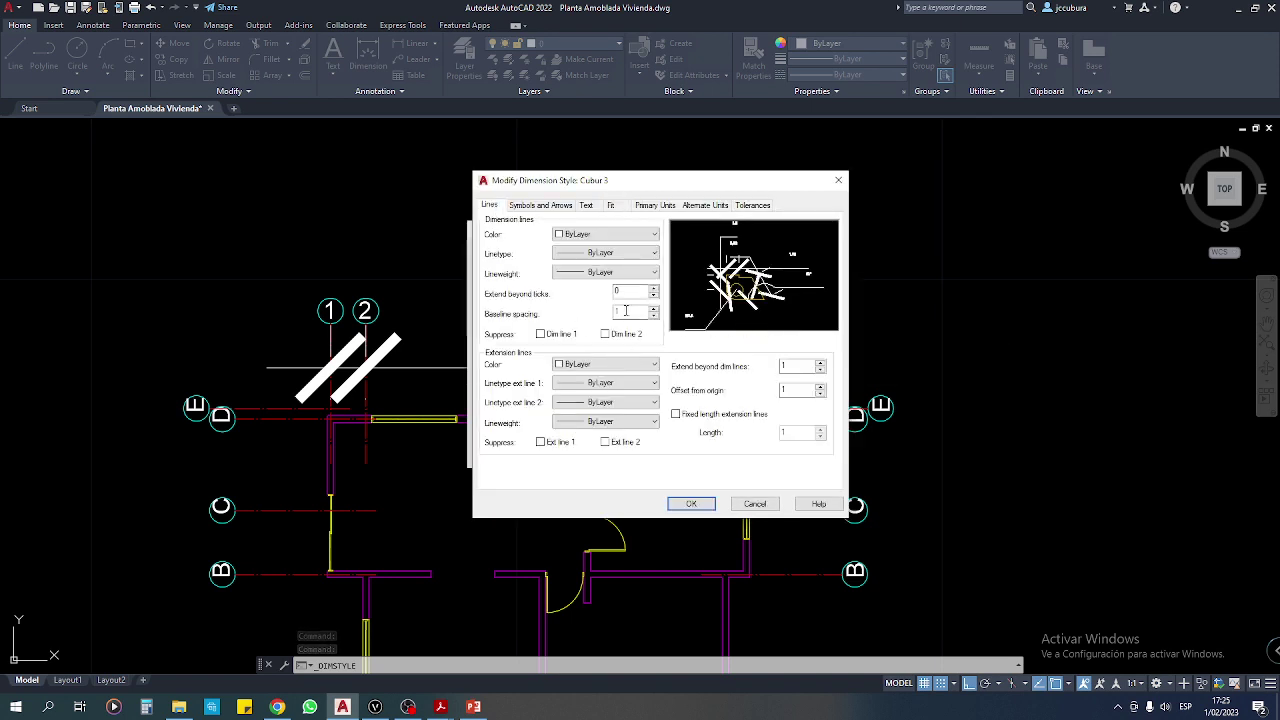
pyautogui.click(630, 311)
pyautogui.write('0.1')
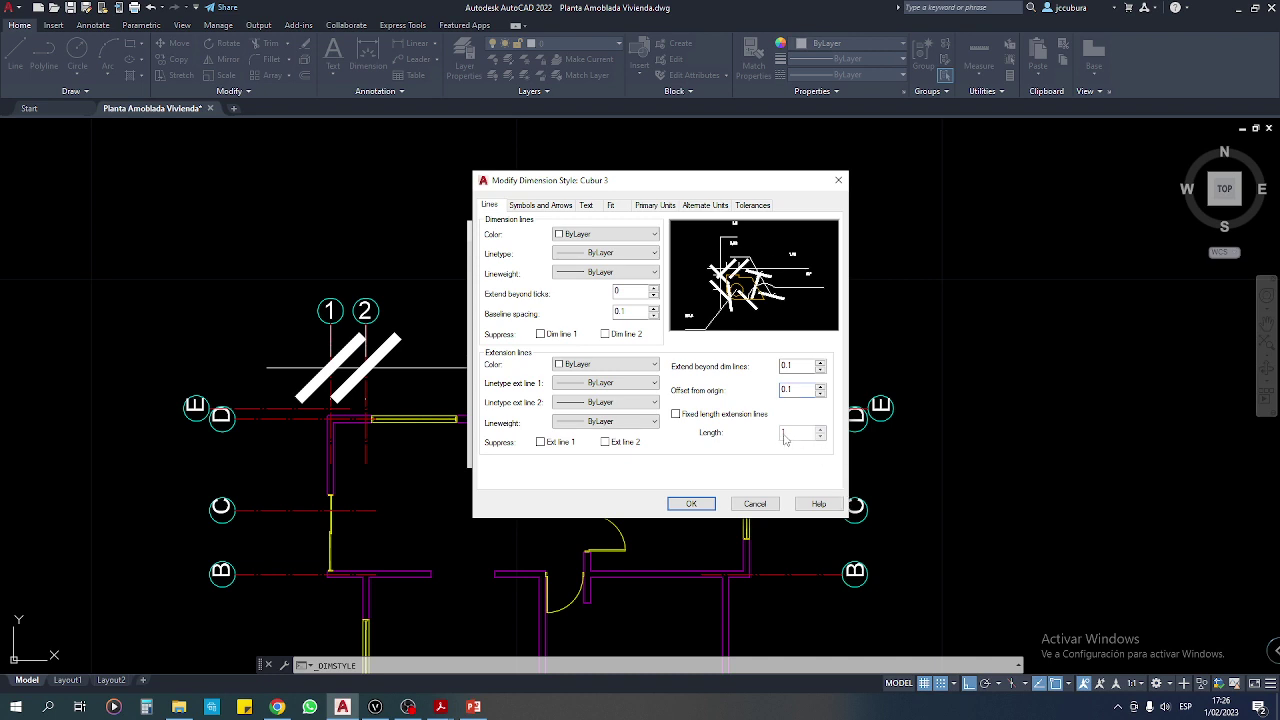
# Set the arrow size to 0.15, keep Cubur 1 as the text style, and set text offset 0.1.
pyautogui.click(545, 206)
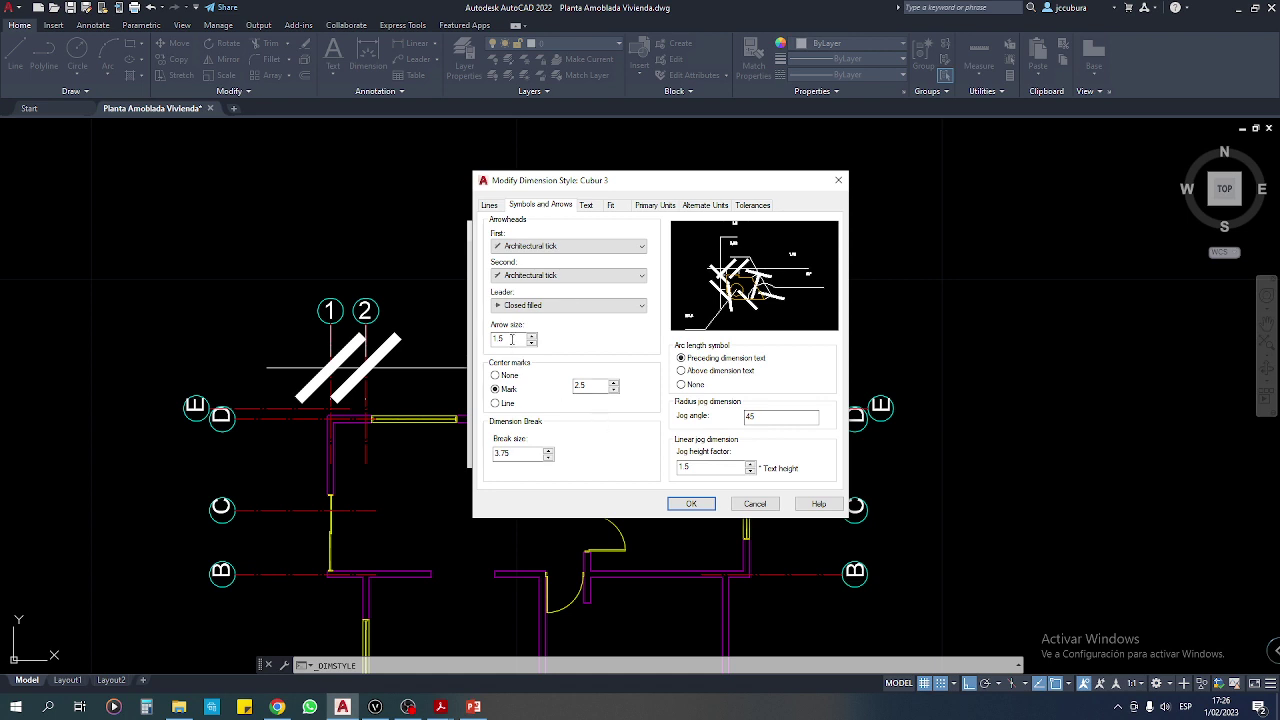
pyautogui.moveTo(510, 339)
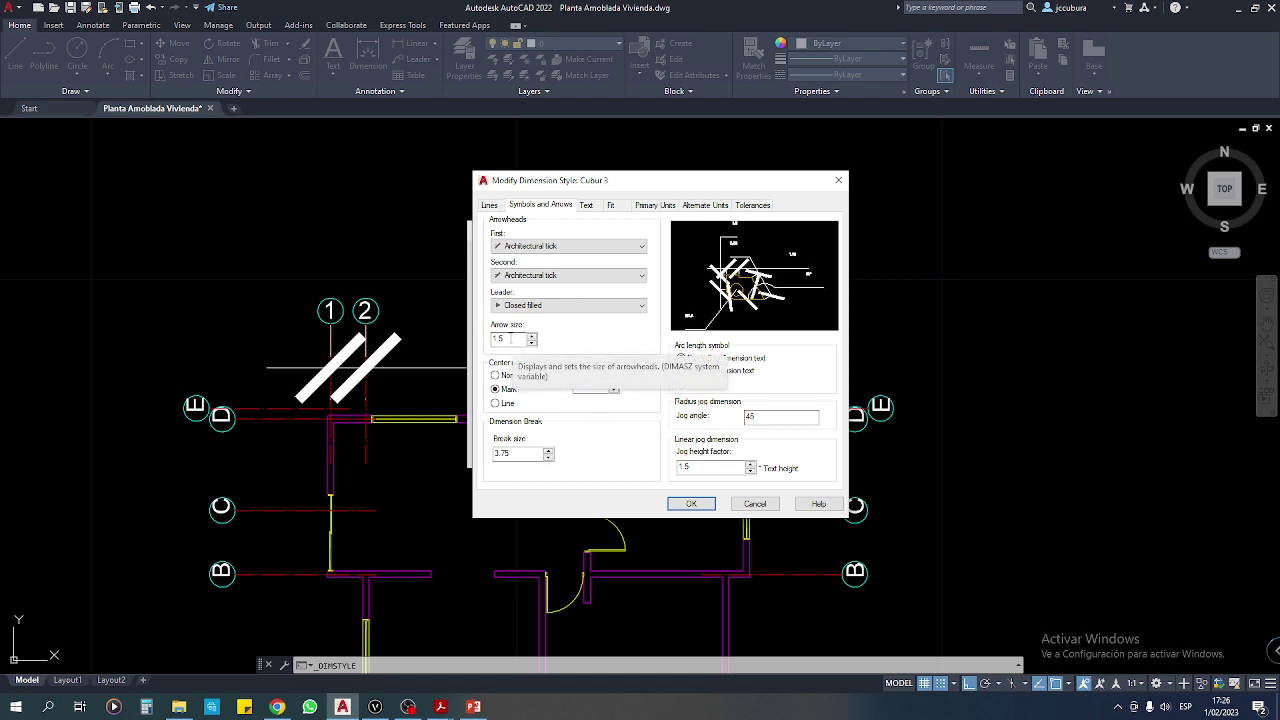
pyautogui.doubleClick(511, 339)
pyautogui.write('0.')
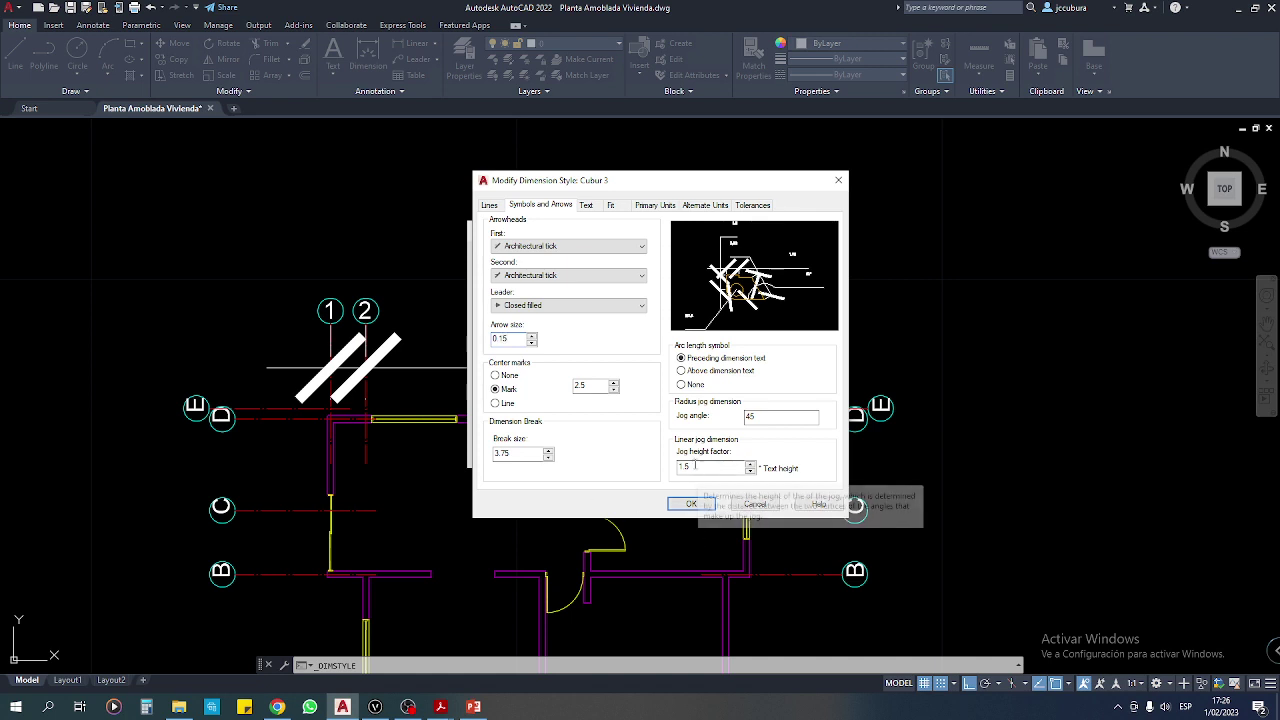
pyautogui.click(590, 205)
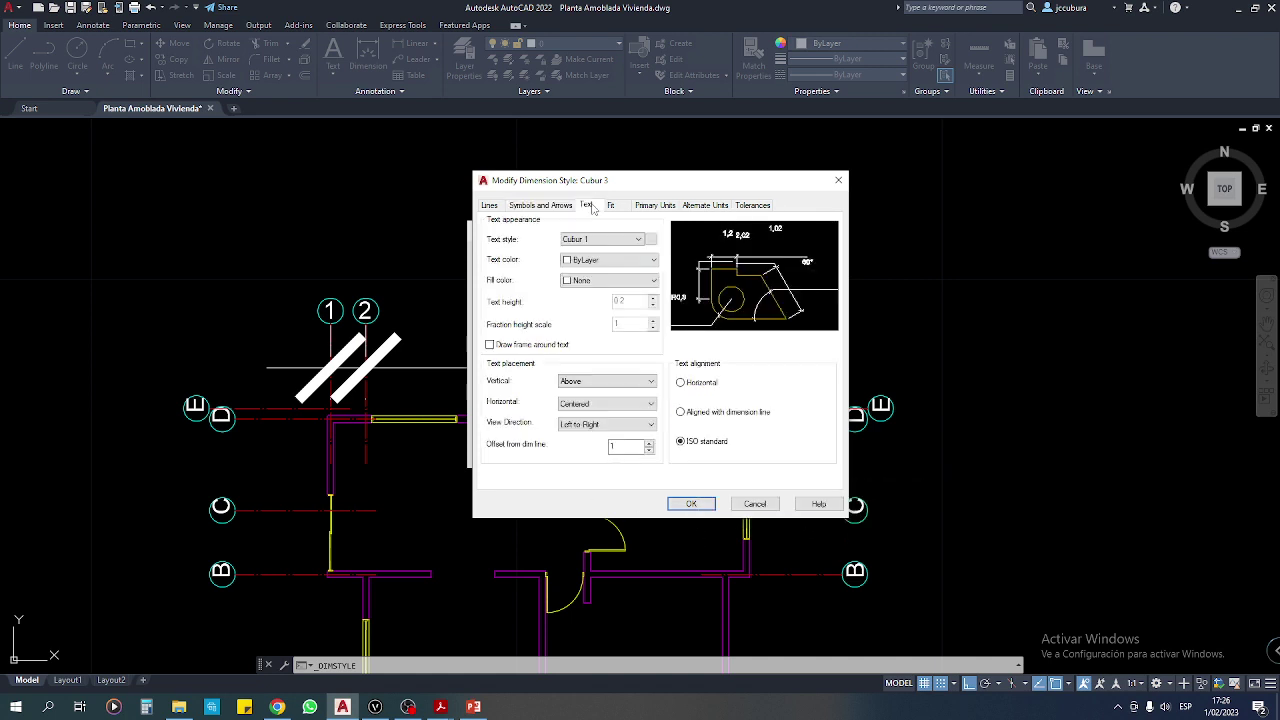
pyautogui.click(636, 240)
pyautogui.click(576, 268)
pyautogui.moveTo(624, 447); pyautogui.dragTo(567, 447)
# Review the Fit and Primary Units settings, confirm Cubur 3, make it current, and close the manager.
pyautogui.click(619, 206)
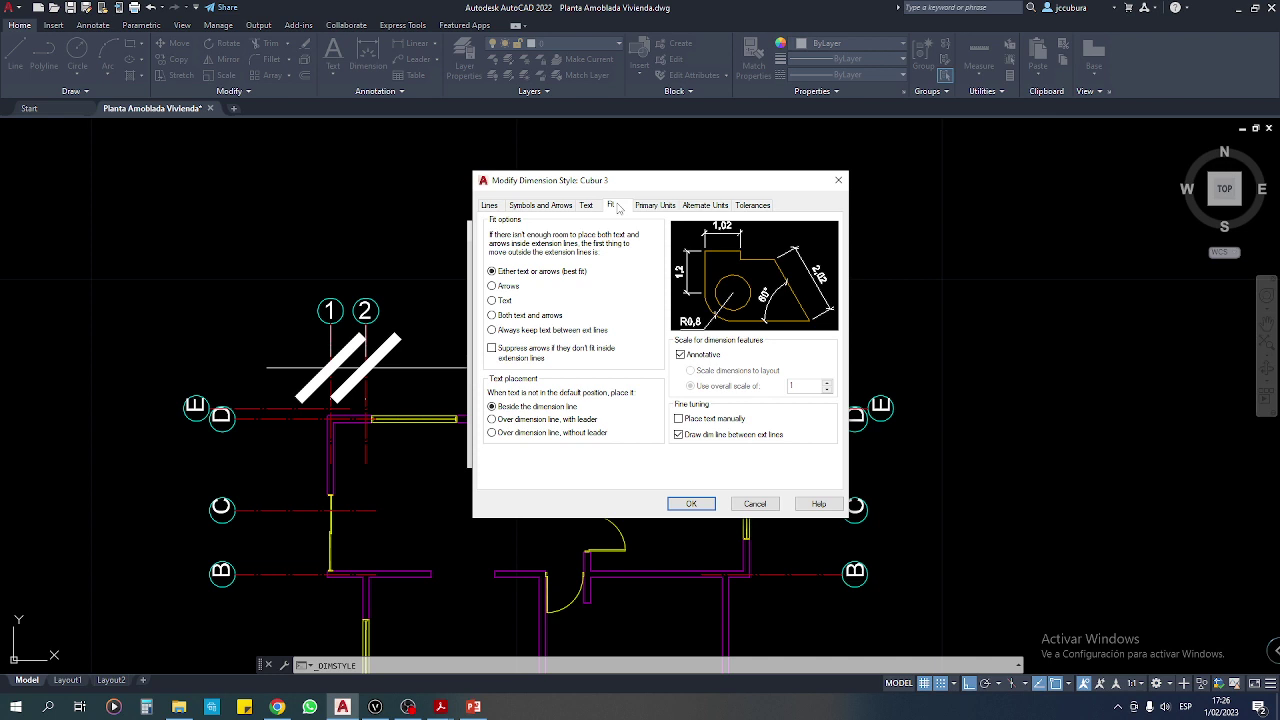
pyautogui.click(664, 206)
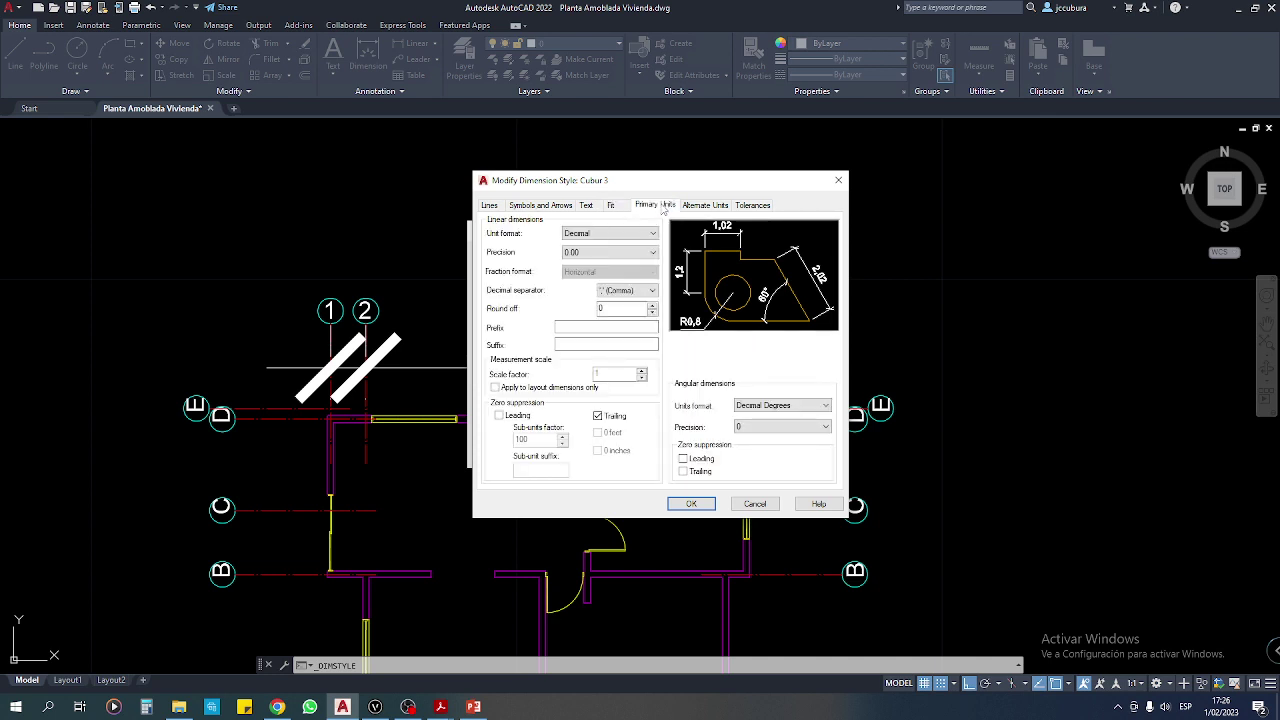
pyautogui.click(691, 505)
pyautogui.click(779, 282)
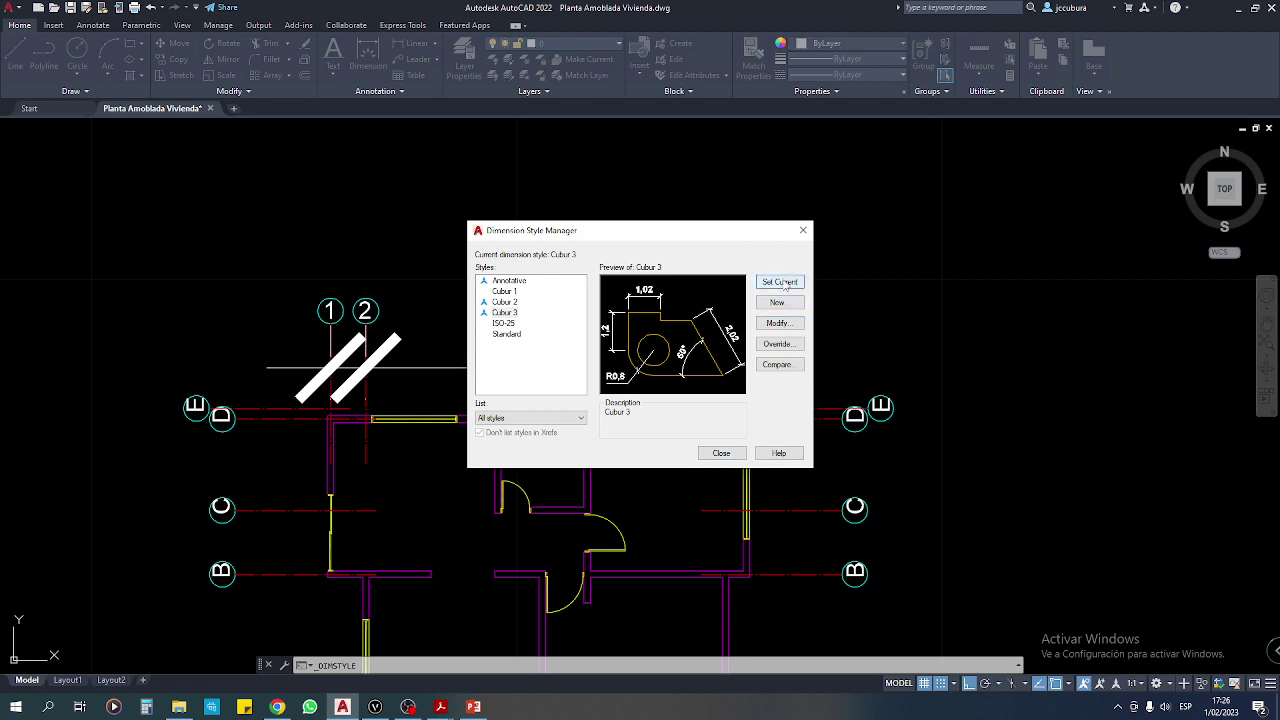
pyautogui.click(721, 453)
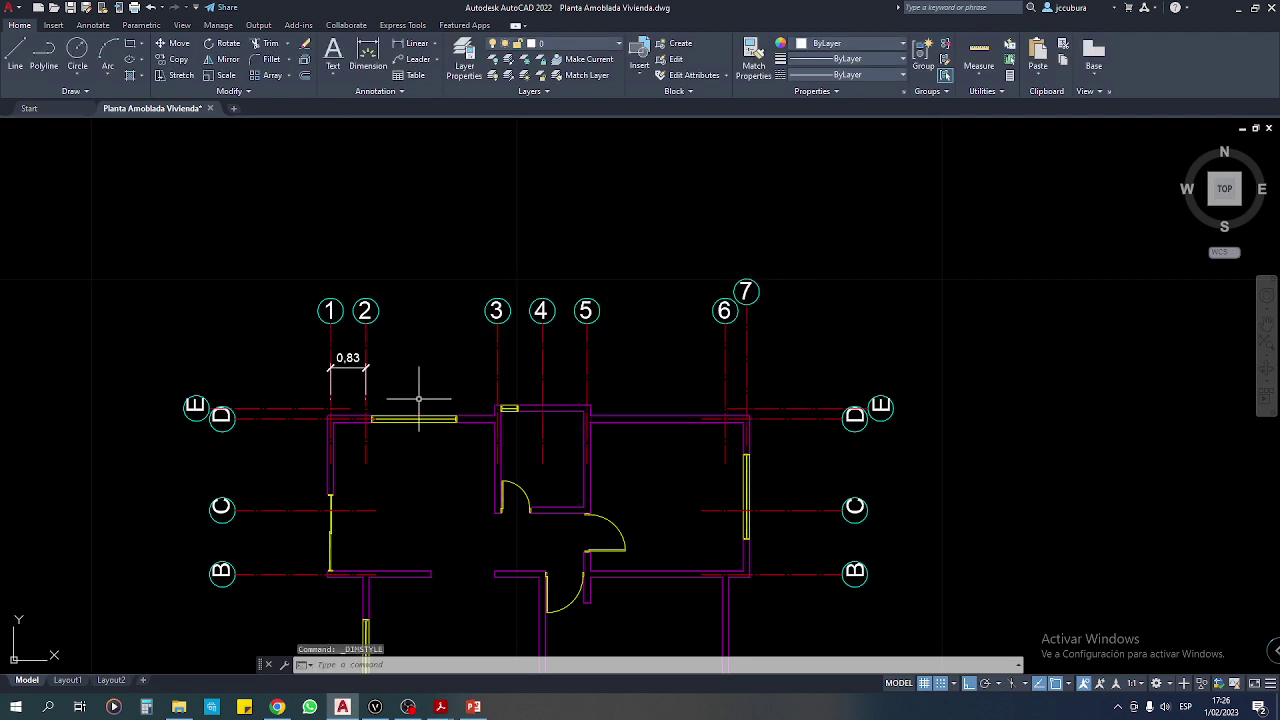
pyautogui.moveTo(423, 377); pyautogui.dragTo(486, 363, button='middle')
pyautogui.scroll(2, 422, 355)
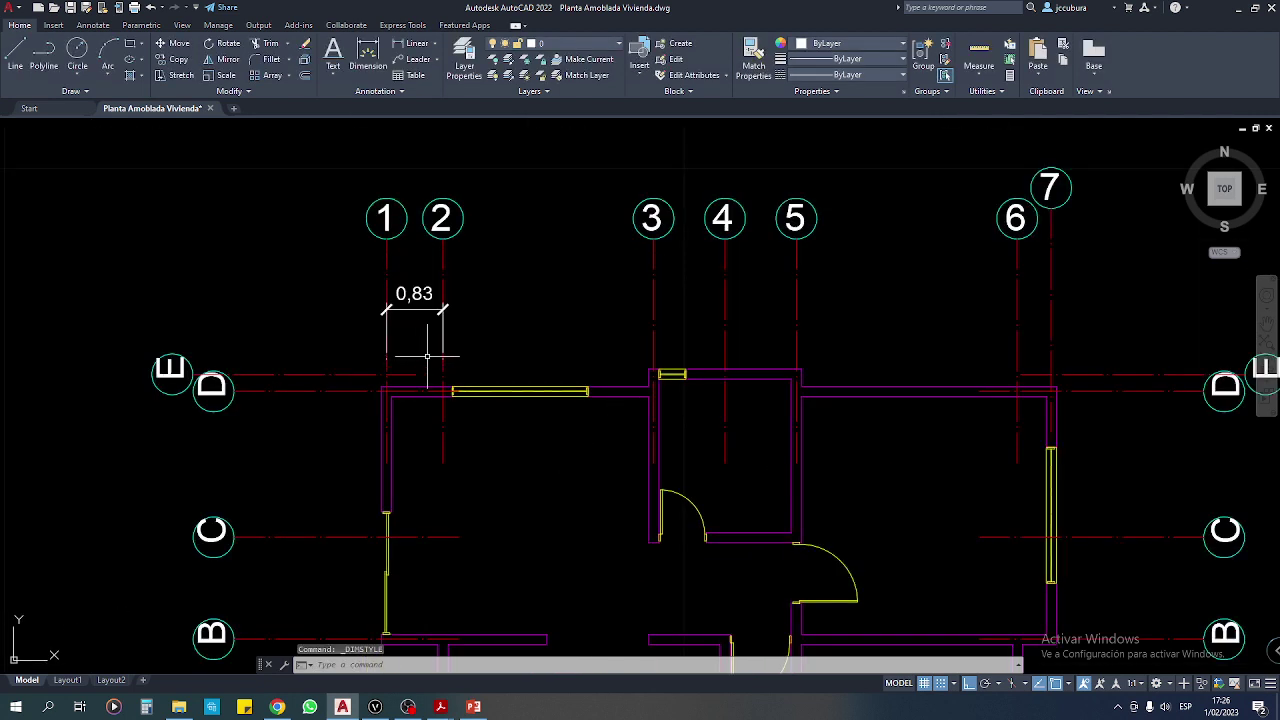
# Delete the old oversized 0,83 dimension.
pyautogui.moveTo(445, 335); pyautogui.dragTo(438, 368, button='middle')
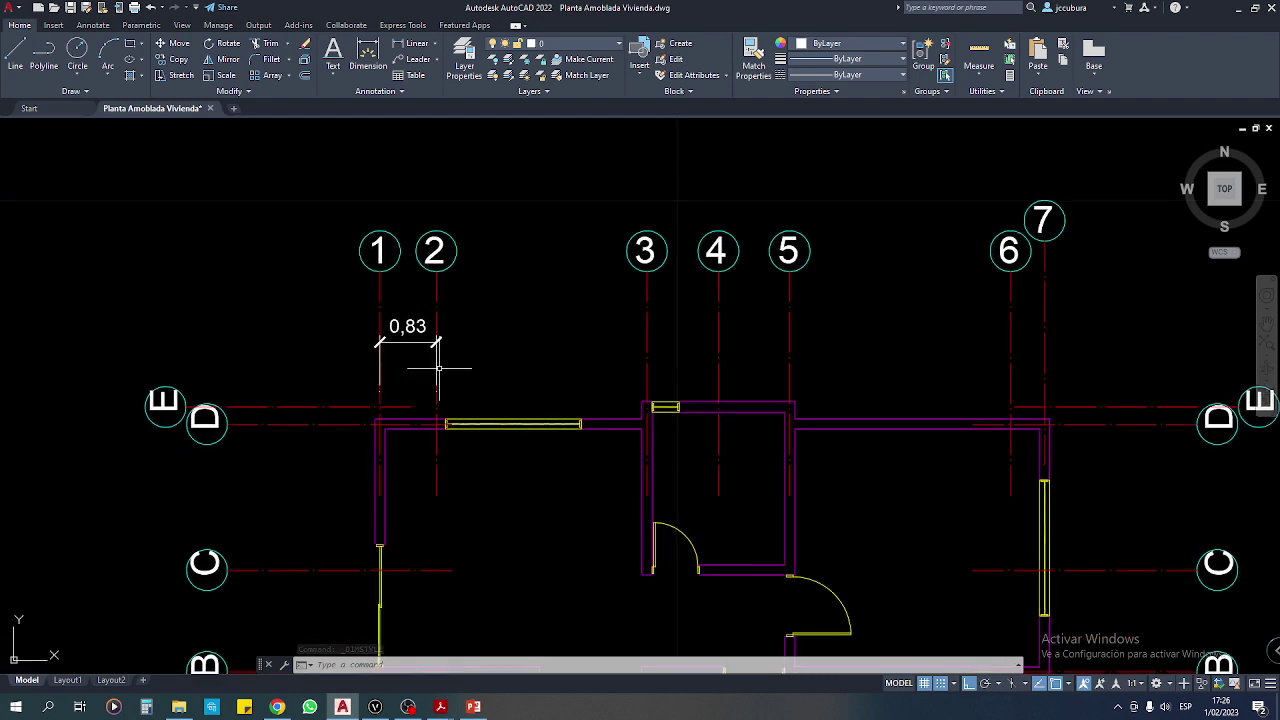
pyautogui.scroll(1, 438, 368)
pyautogui.click(414, 262)
pyautogui.click(391, 330)
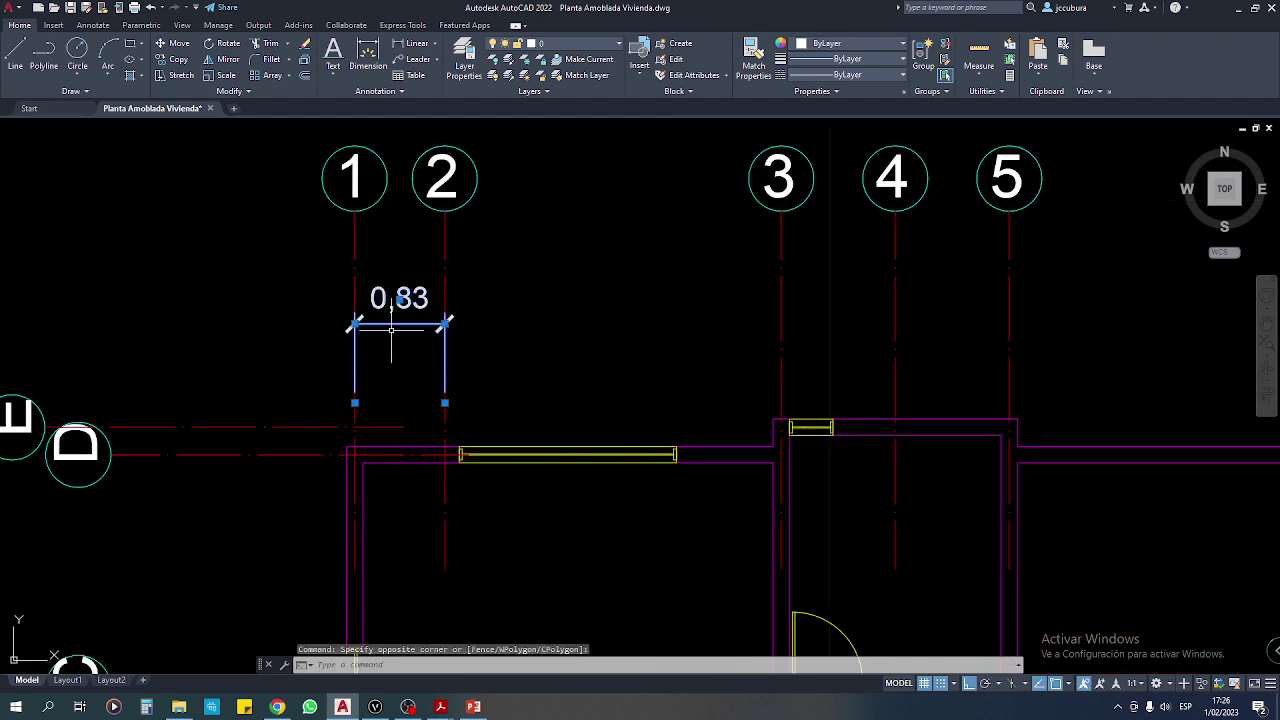
pyautogui.press('Delete')
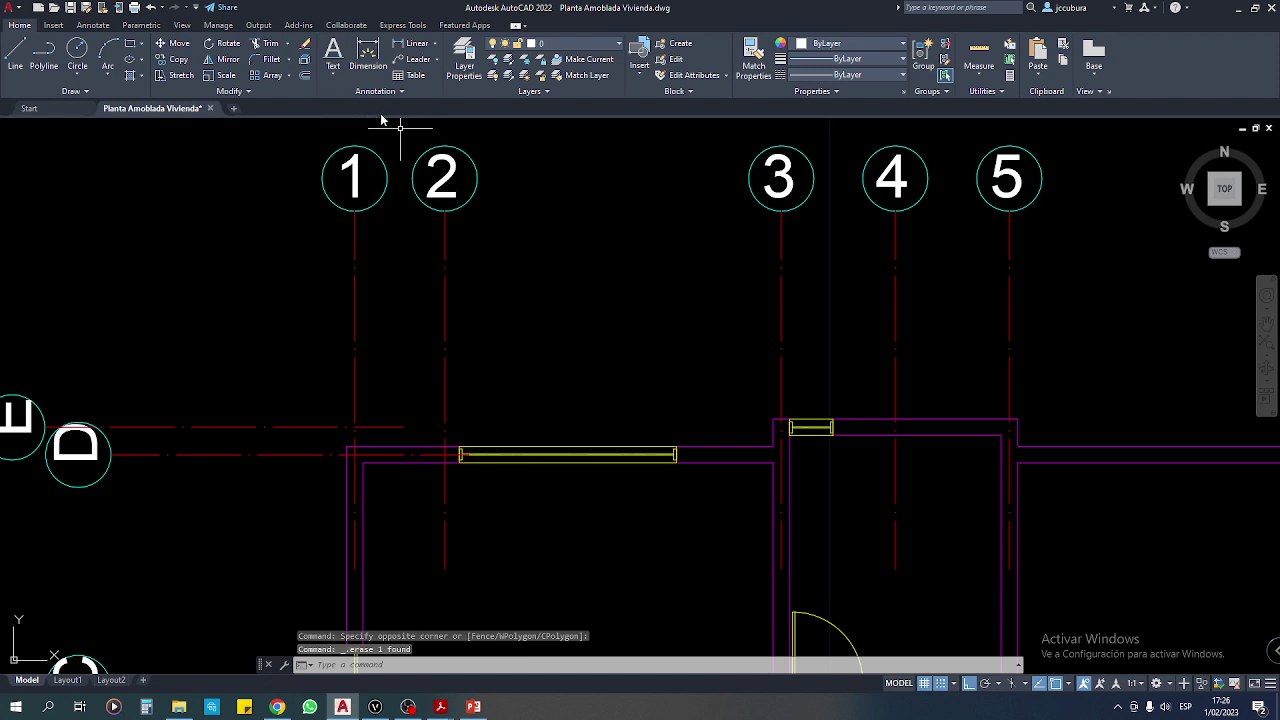
# Place a new 0,83 linear dimension between axes 1 and 2 above the wall.
pyautogui.click(415, 46)
pyautogui.scroll(3, 410, 425)
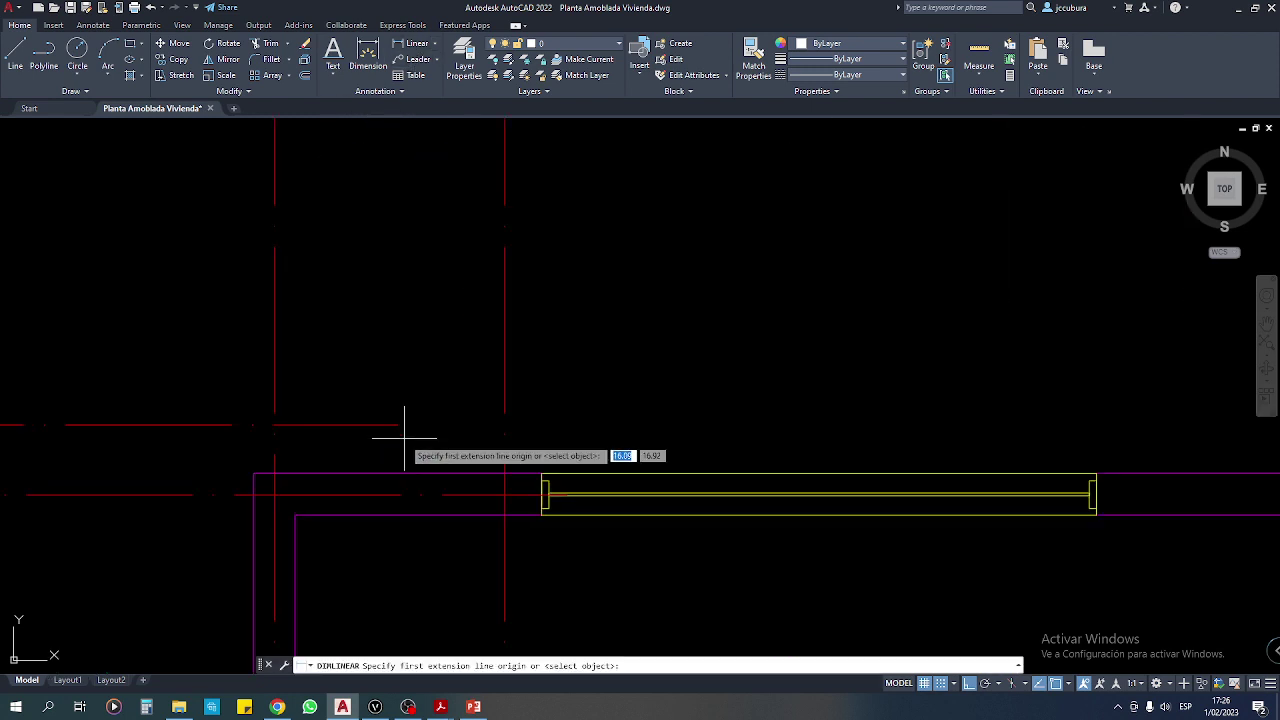
pyautogui.click(275, 493)
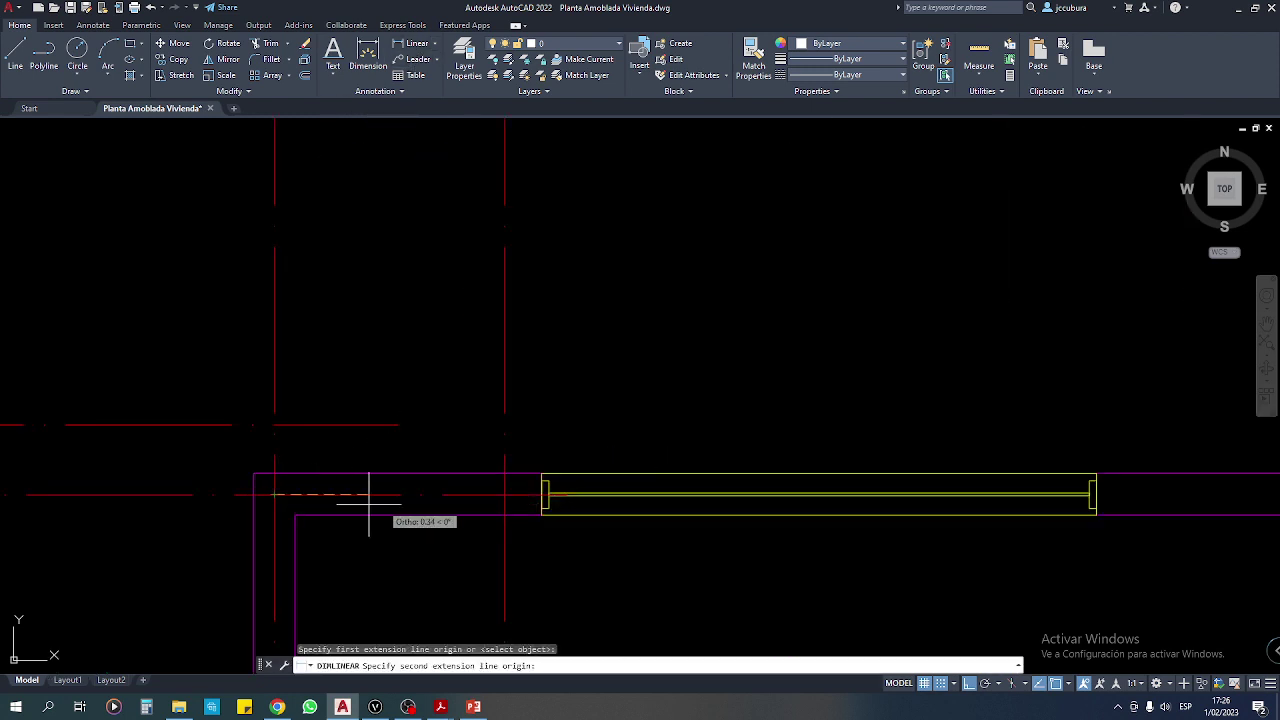
pyautogui.click(504, 493)
pyautogui.scroll(-3, 483, 432)
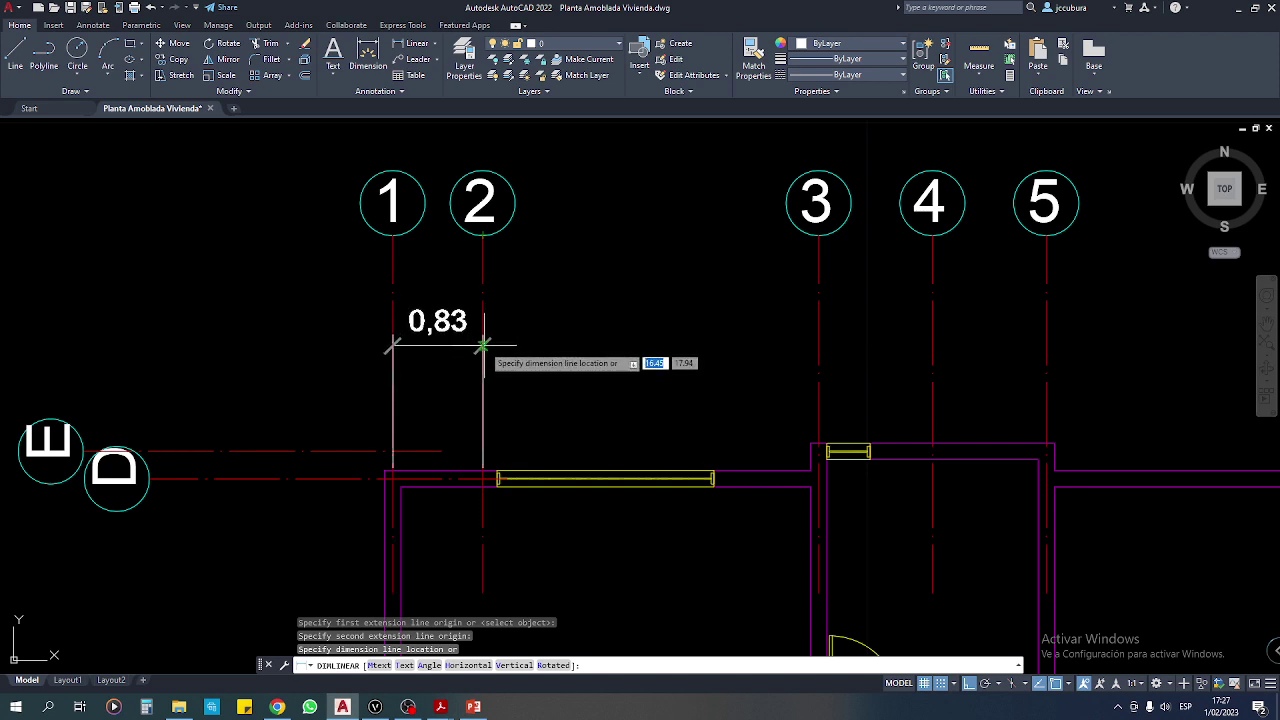
pyautogui.click(483, 345)
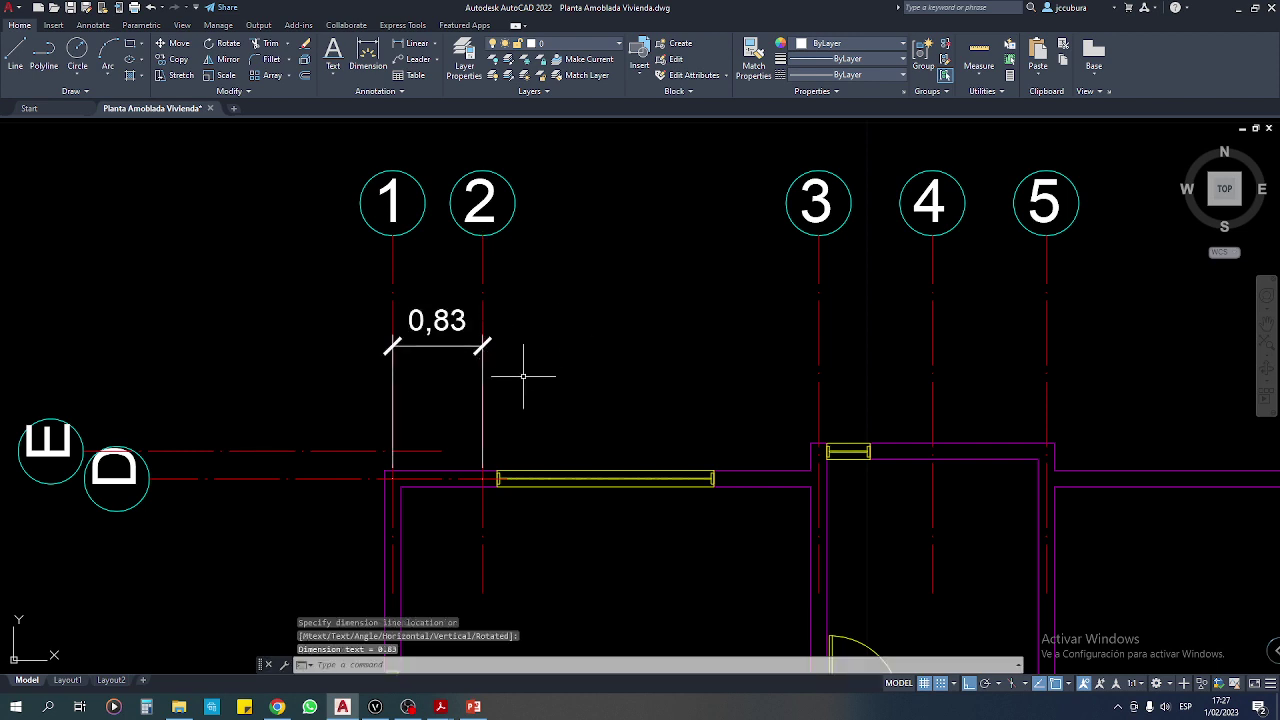
pyautogui.moveTo(748, 368); pyautogui.dragTo(630, 361, button='middle')
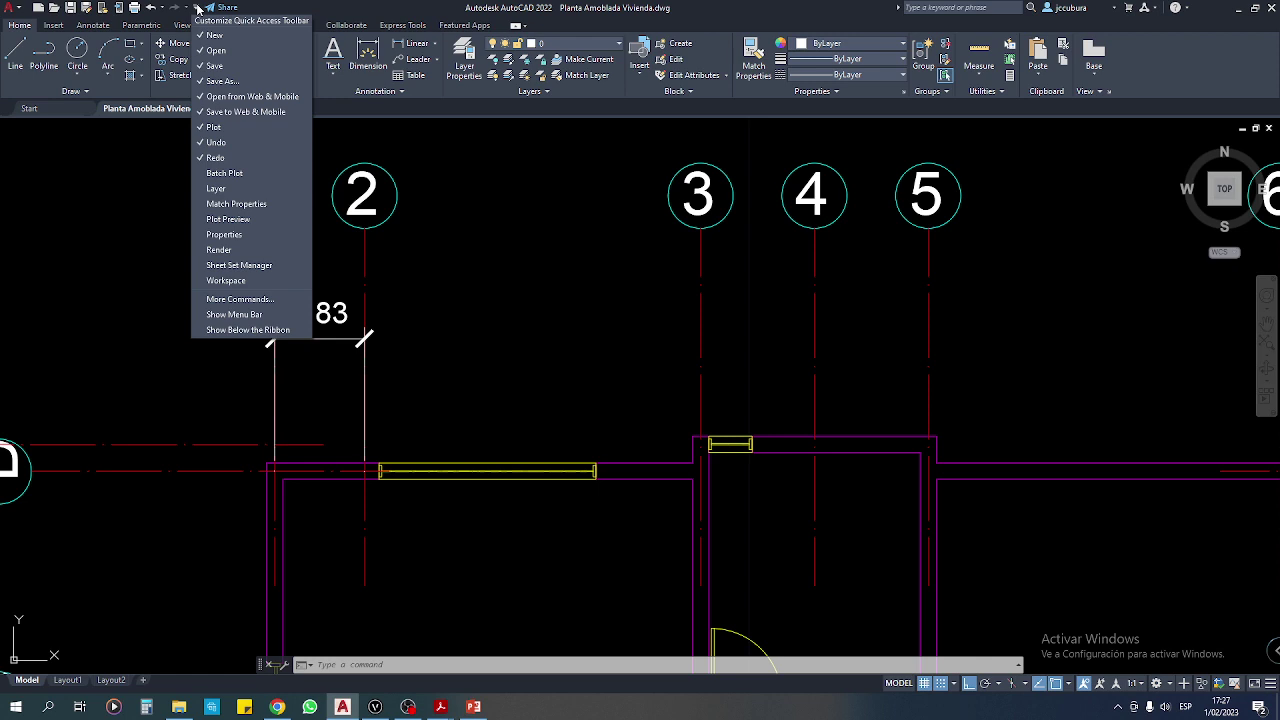
# Show the full menu bar from the Quick Access Toolbar and open the Dimension menu.
pyautogui.click(217, 315)
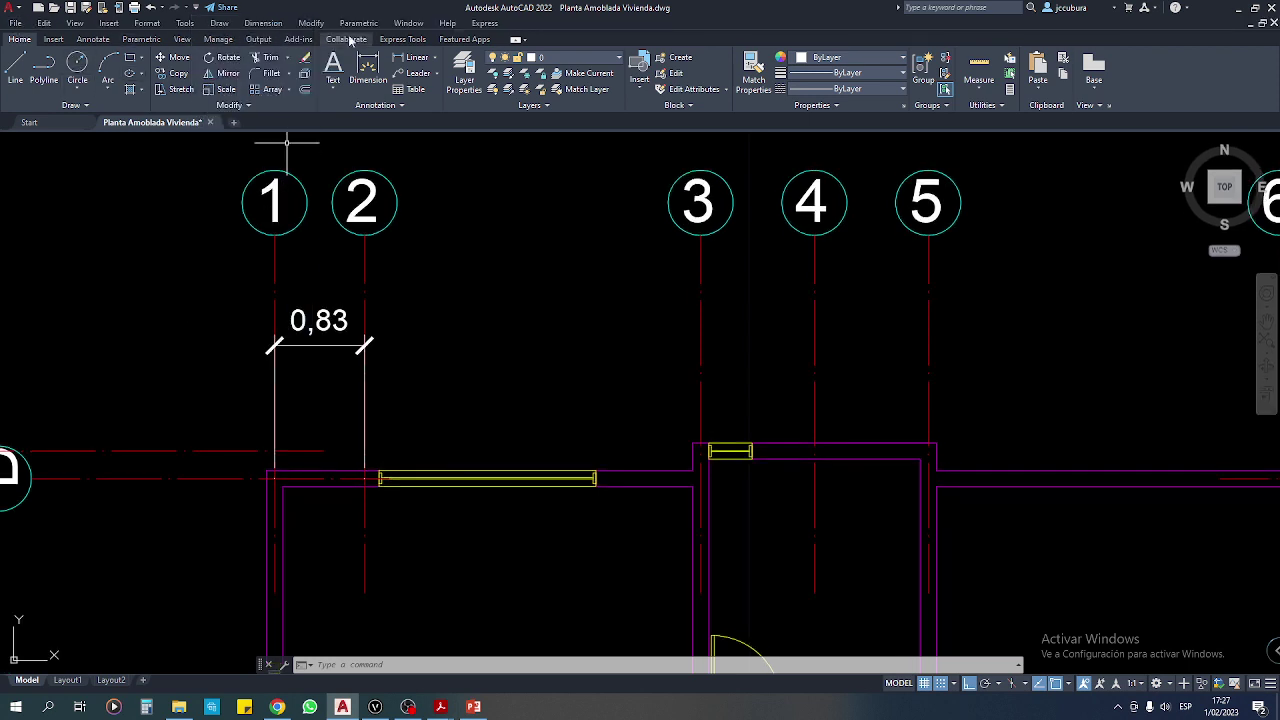
pyautogui.click(271, 26)
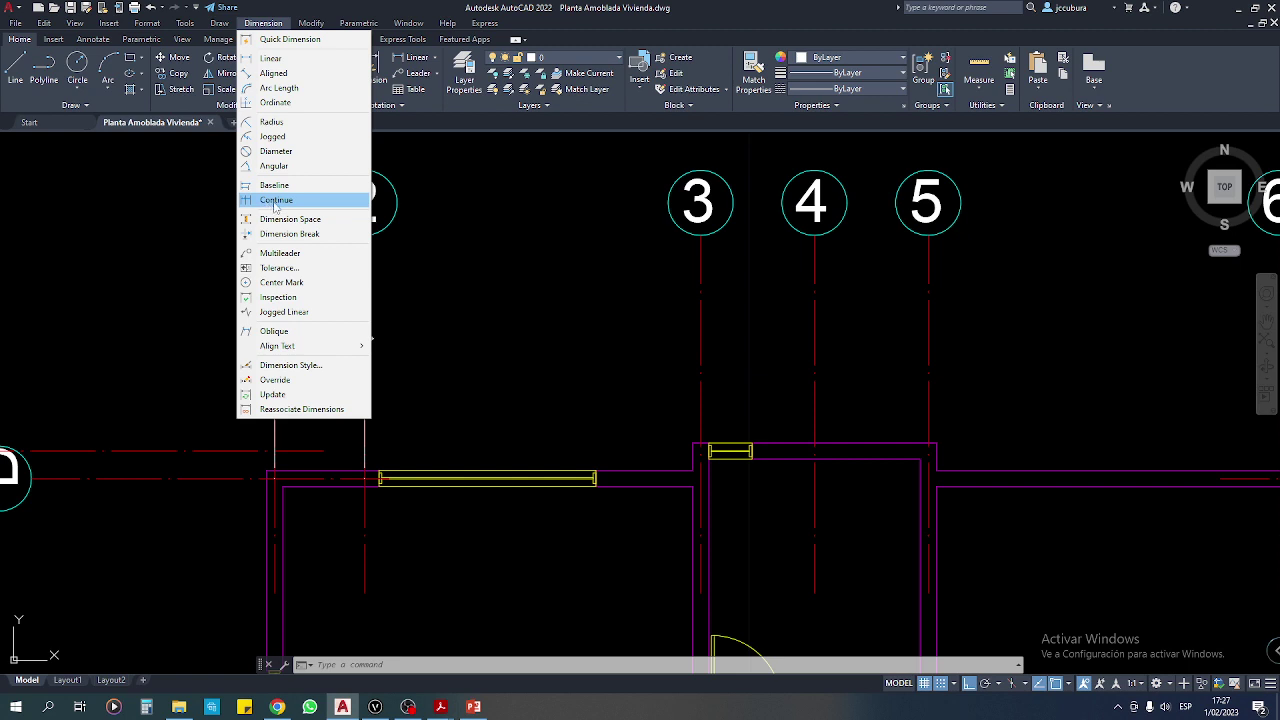
# Continue the top chain from 0,83 with 3,1, 1,05 and 1,05 at axes 3–5.
pyautogui.click(275, 200)
pyautogui.moveTo(557, 445); pyautogui.dragTo(467, 420, button='middle')
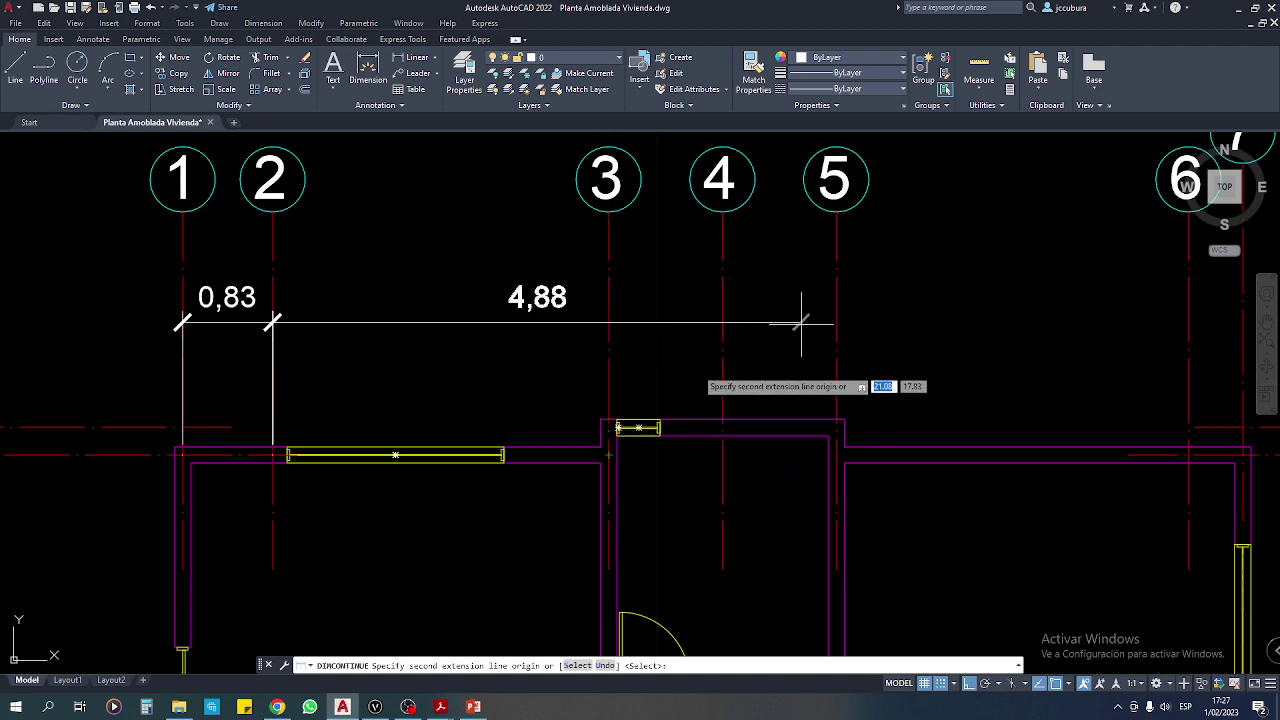
pyautogui.moveTo(662, 382); pyautogui.dragTo(593, 382, button='middle')
pyautogui.scroll(2, 575, 425)
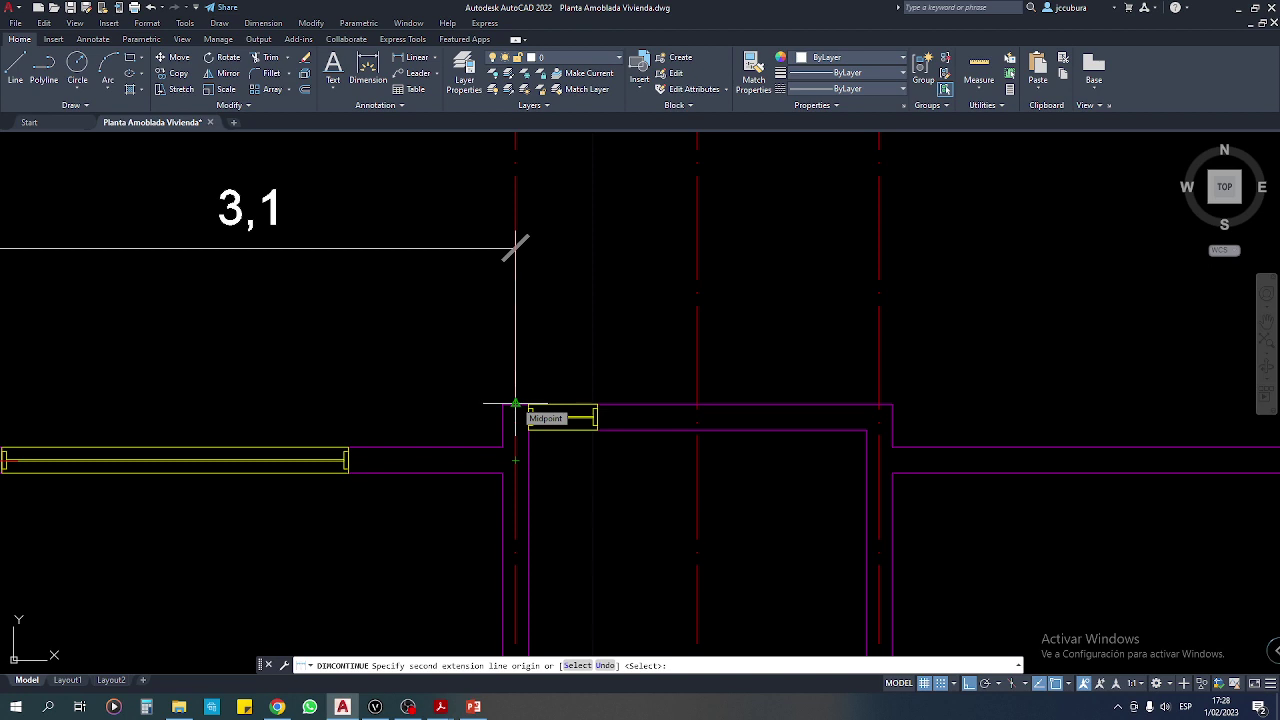
pyautogui.click(515, 405)
pyautogui.click(697, 403)
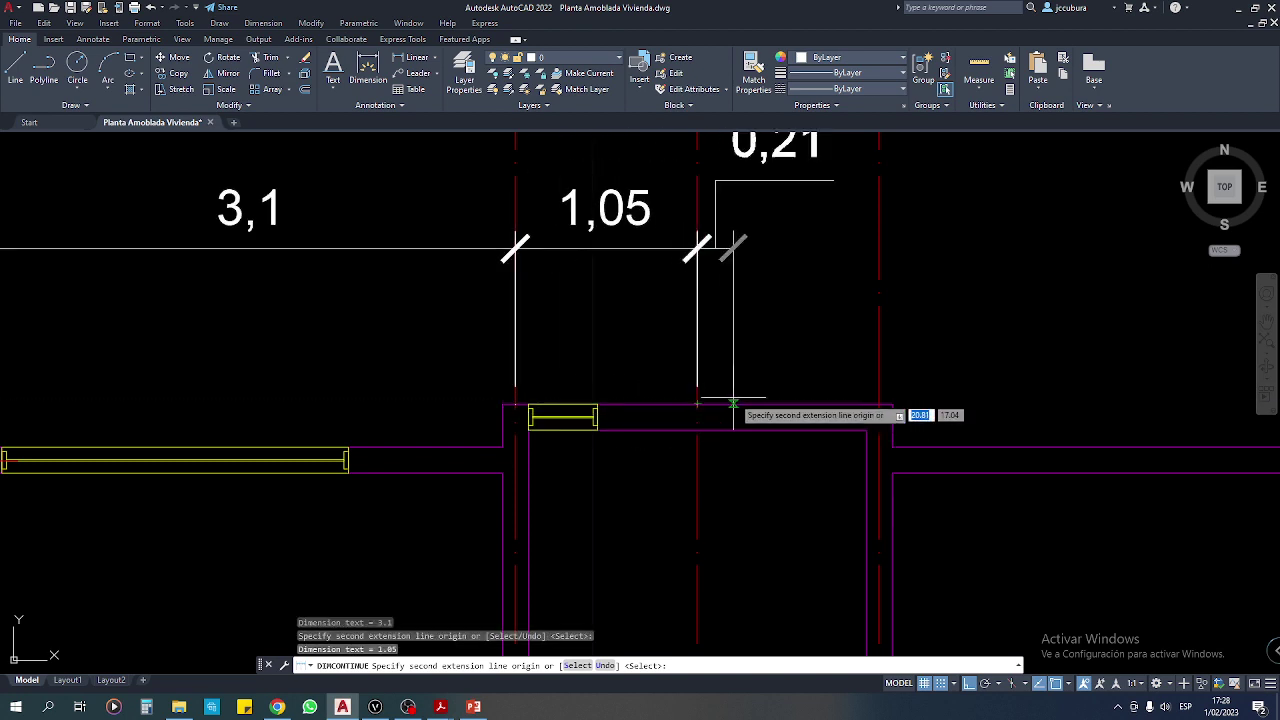
pyautogui.click(878, 403)
# Extend the top chain with 3,25 at axis 6 and finish it.
pyautogui.moveTo(905, 450); pyautogui.dragTo(243, 405, button='middle')
pyautogui.scroll(-2, 723, 409)
pyautogui.scroll(2, 643, 433)
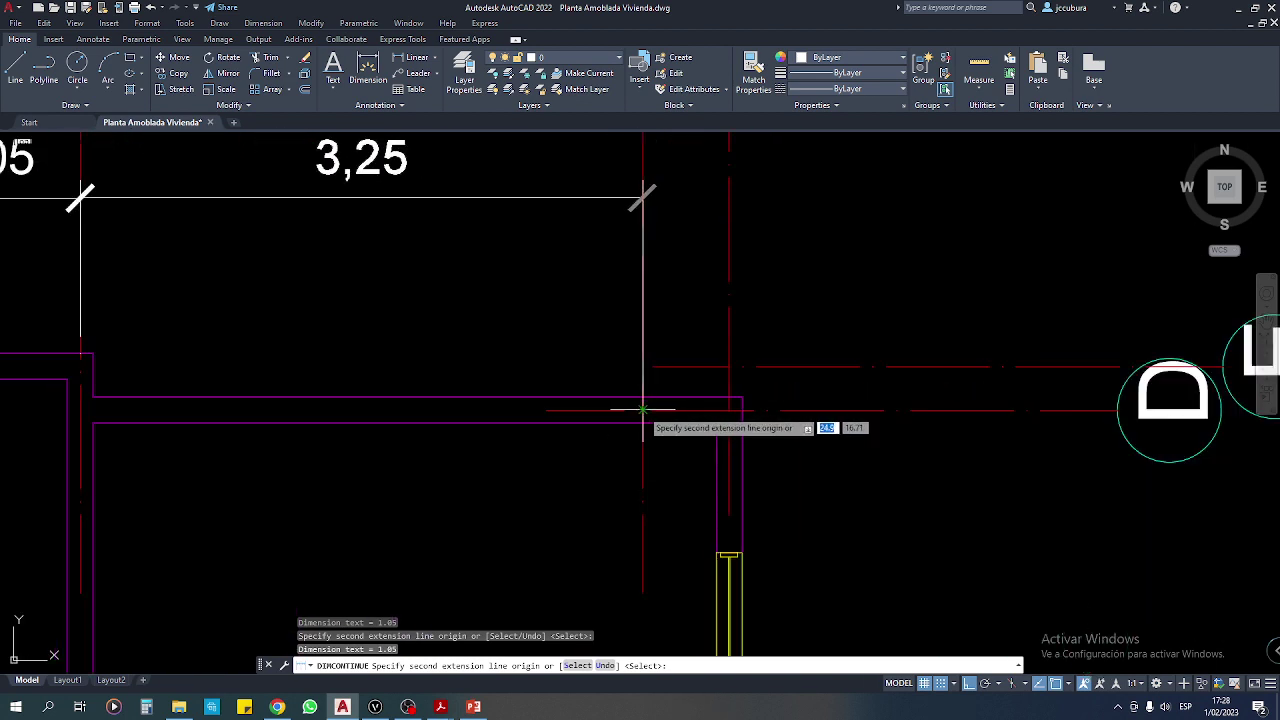
pyautogui.click(643, 409)
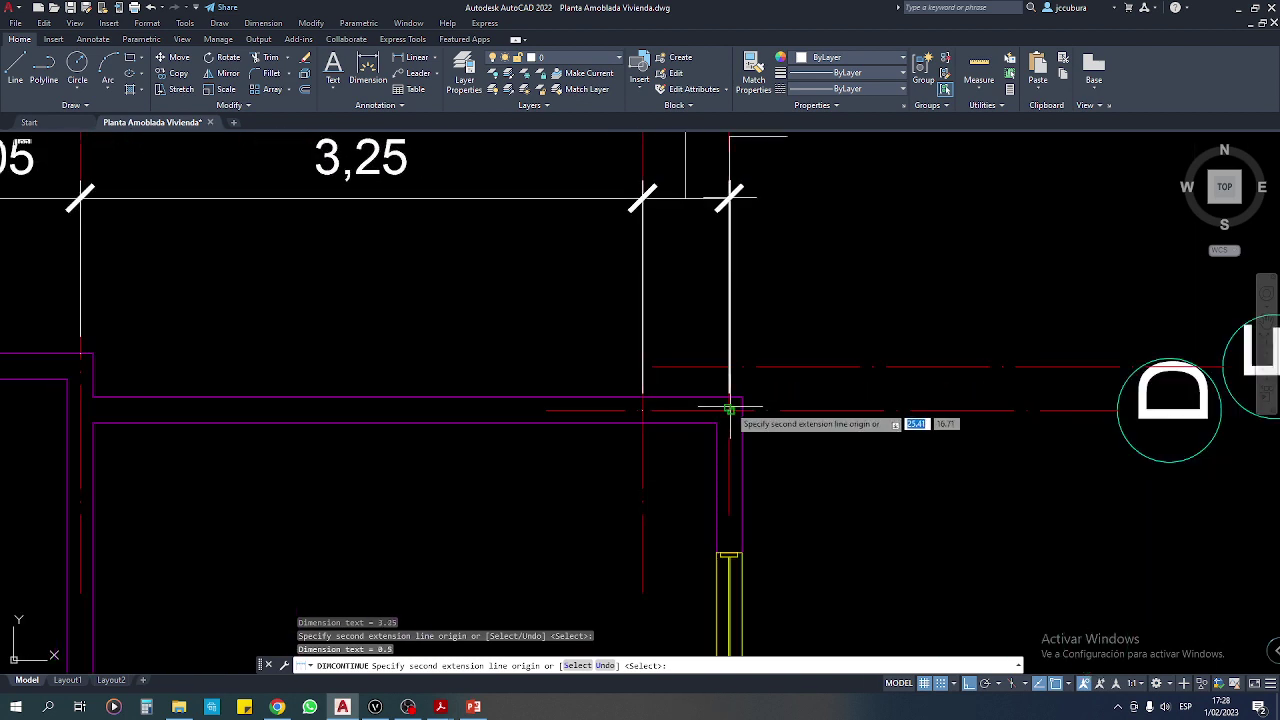
pyautogui.press('Return')
pyautogui.scroll(-5, 730, 409)
pyautogui.moveTo(582, 412); pyautogui.dragTo(700, 360, button='middle')
pyautogui.scroll(2, 437, 260)
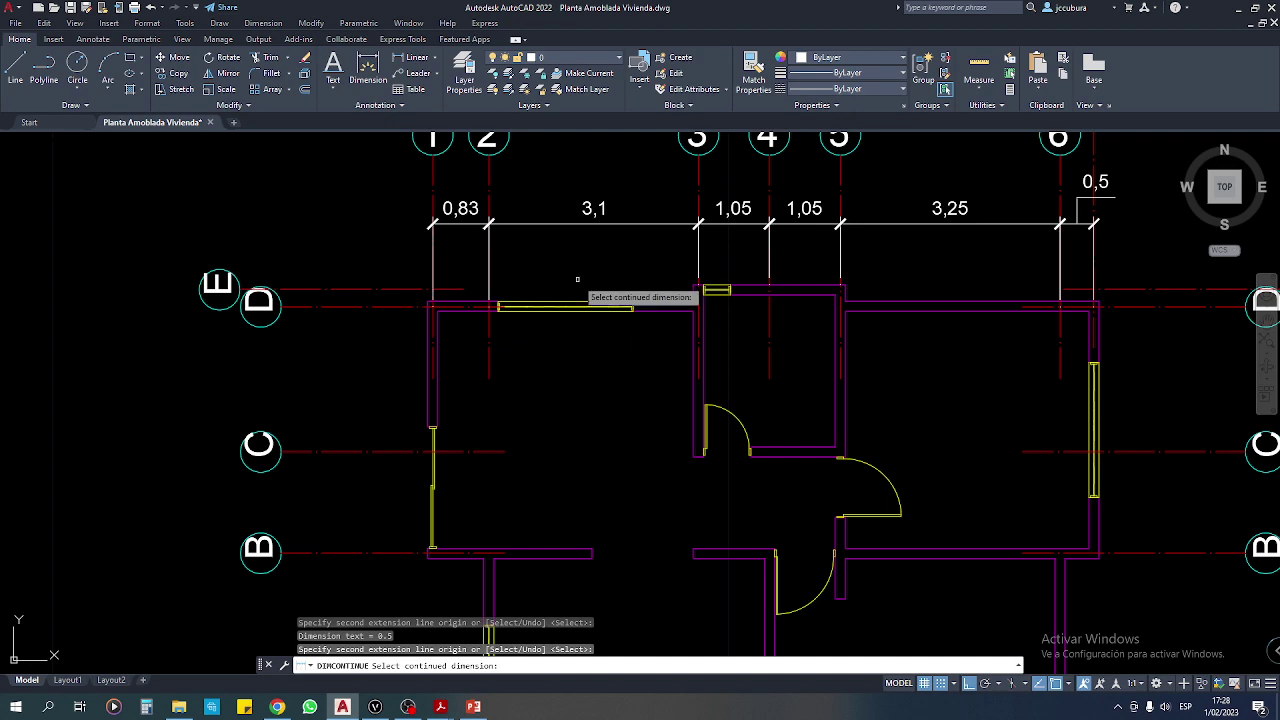
# Add a vertical 0,25 linear dimension left of the upper-left wall near axis E.
pyautogui.click(418, 62)
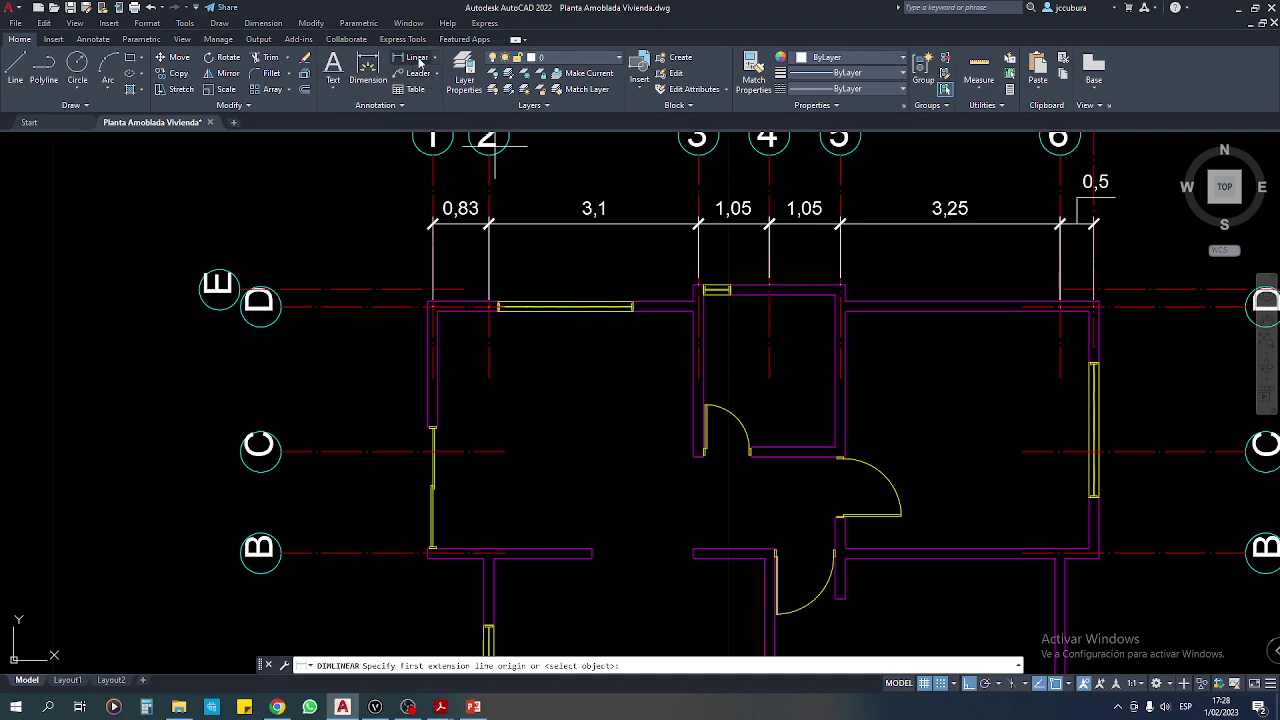
pyautogui.moveTo(455, 478); pyautogui.dragTo(480, 451, button='middle')
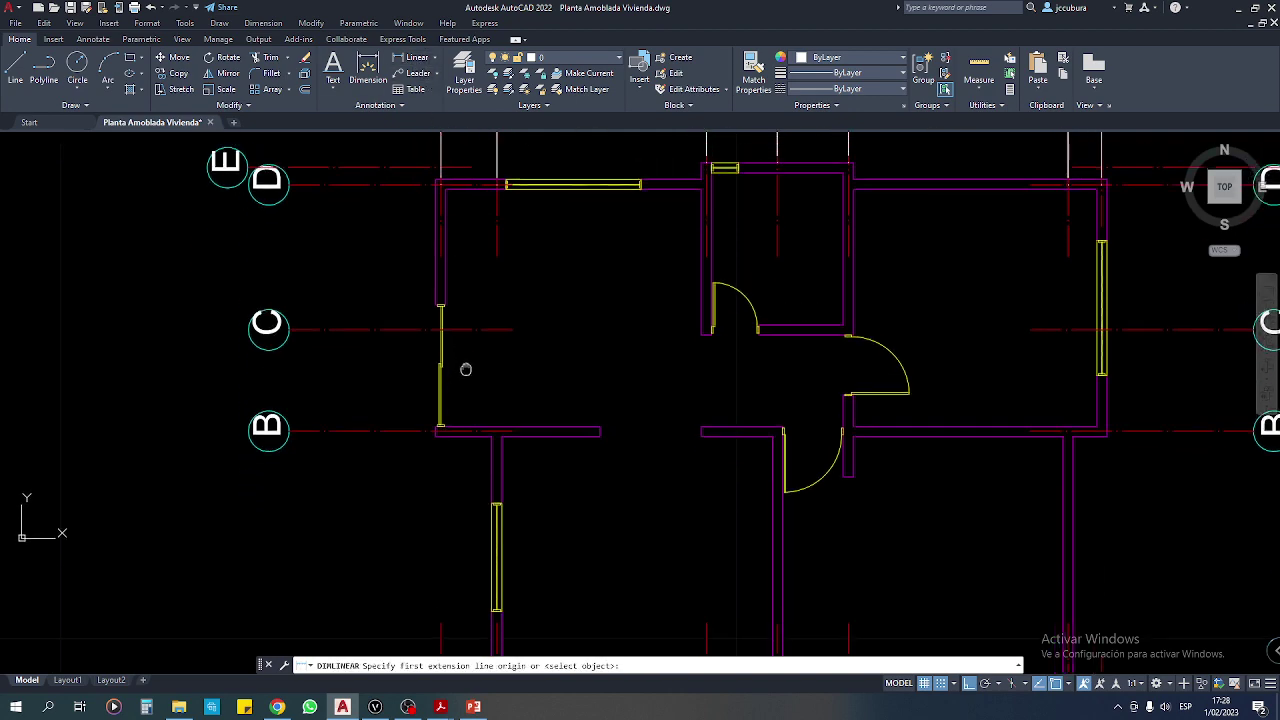
pyautogui.scroll(5, 455, 272)
pyautogui.scroll(5, 470, 258)
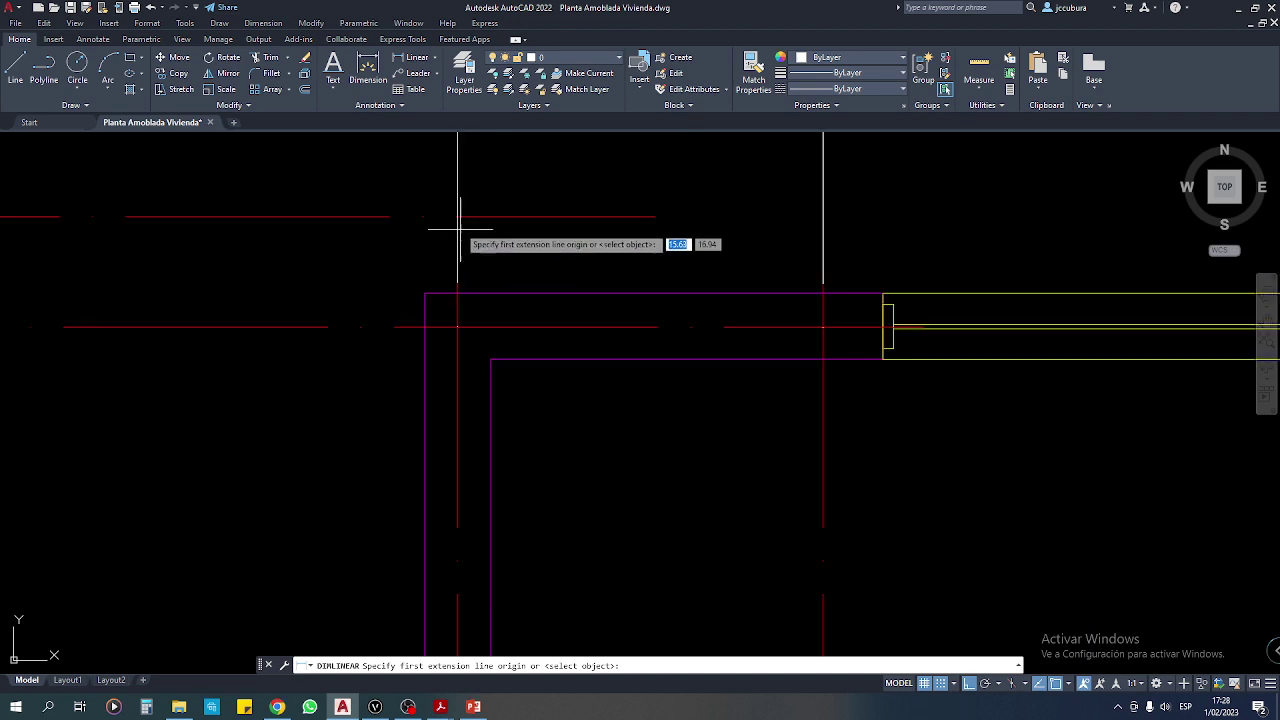
pyautogui.click(457, 216)
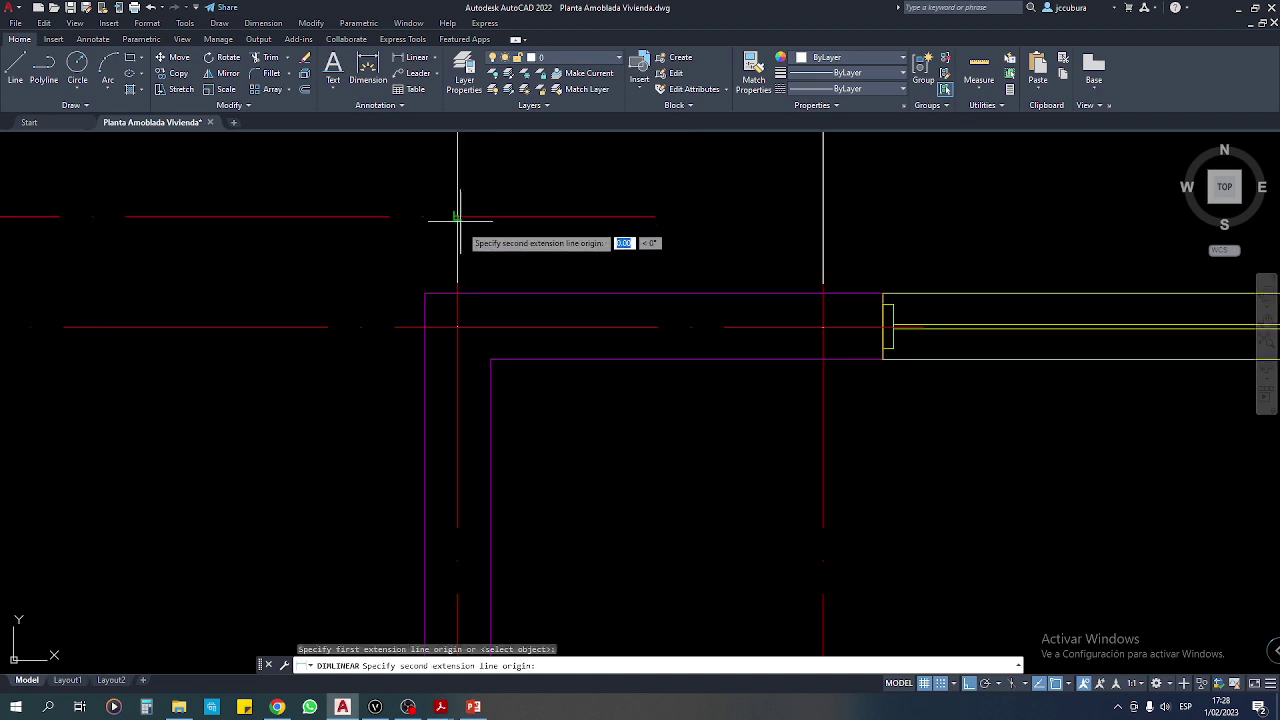
pyautogui.click(457, 327)
pyautogui.scroll(-3, 420, 330)
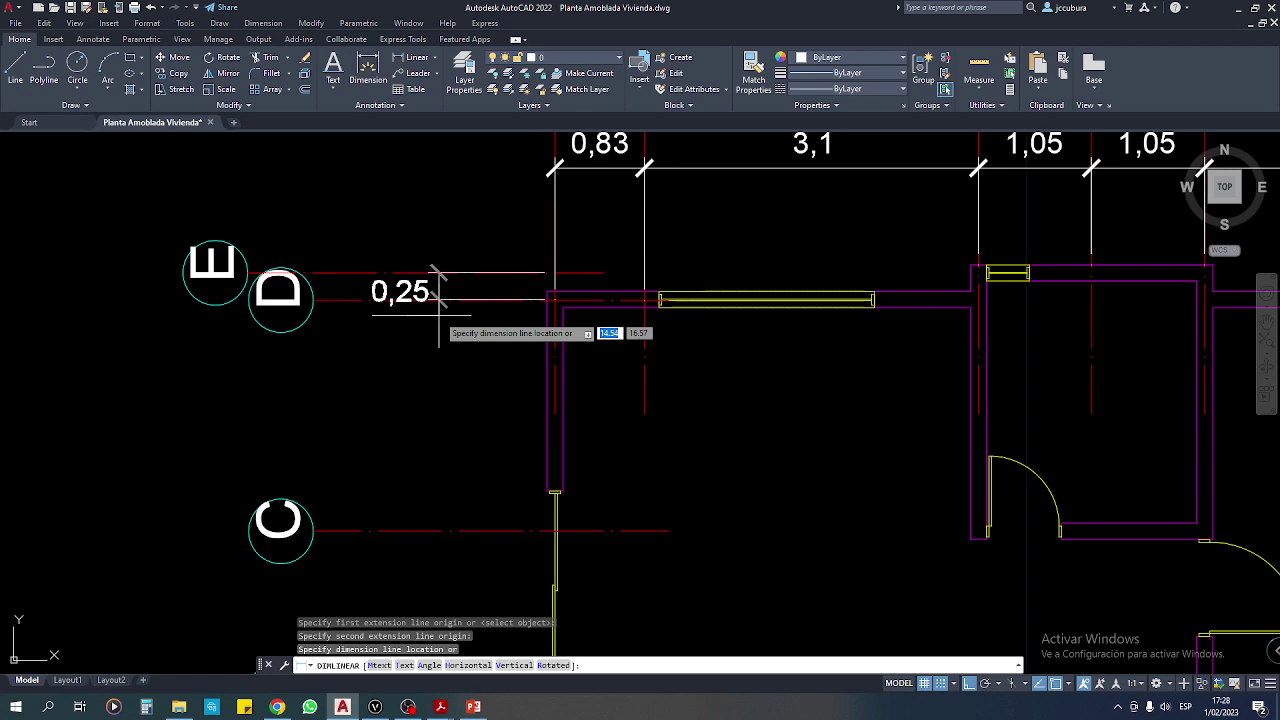
pyautogui.moveTo(447, 300); pyautogui.dragTo(428, 387, button='middle')
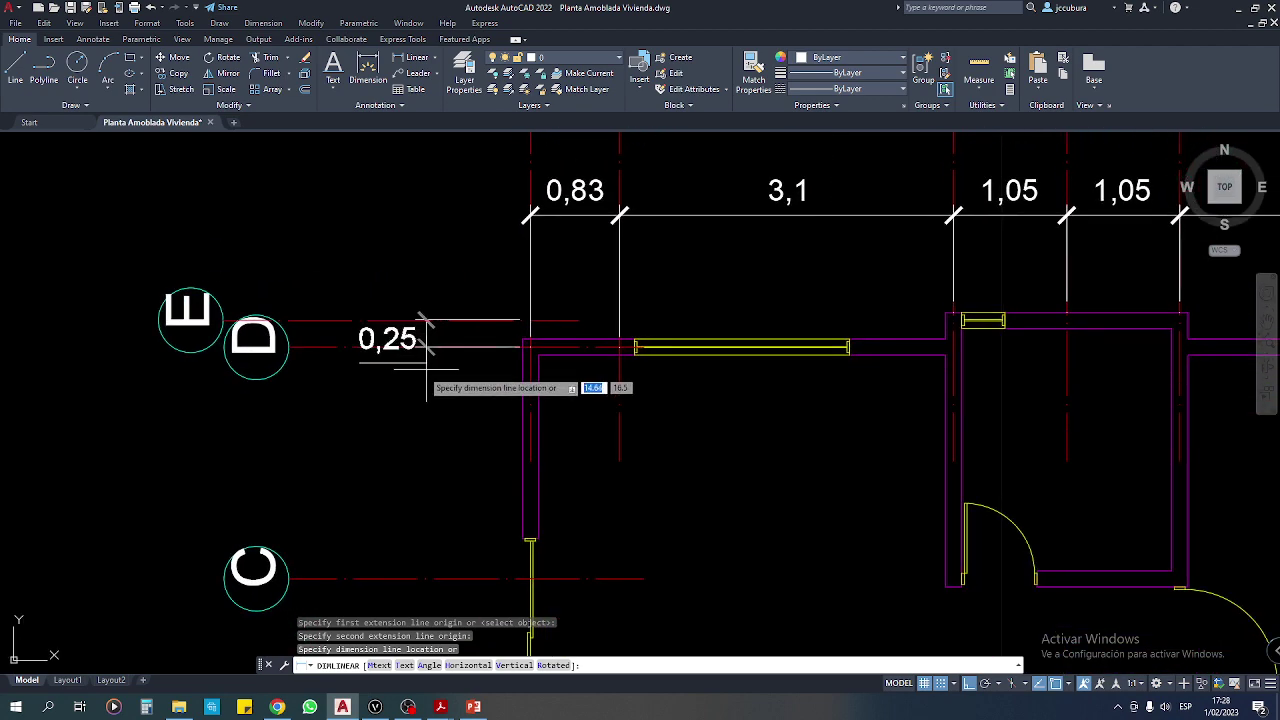
pyautogui.click(427, 368)
pyautogui.moveTo(459, 390); pyautogui.dragTo(447, 322, button='middle')
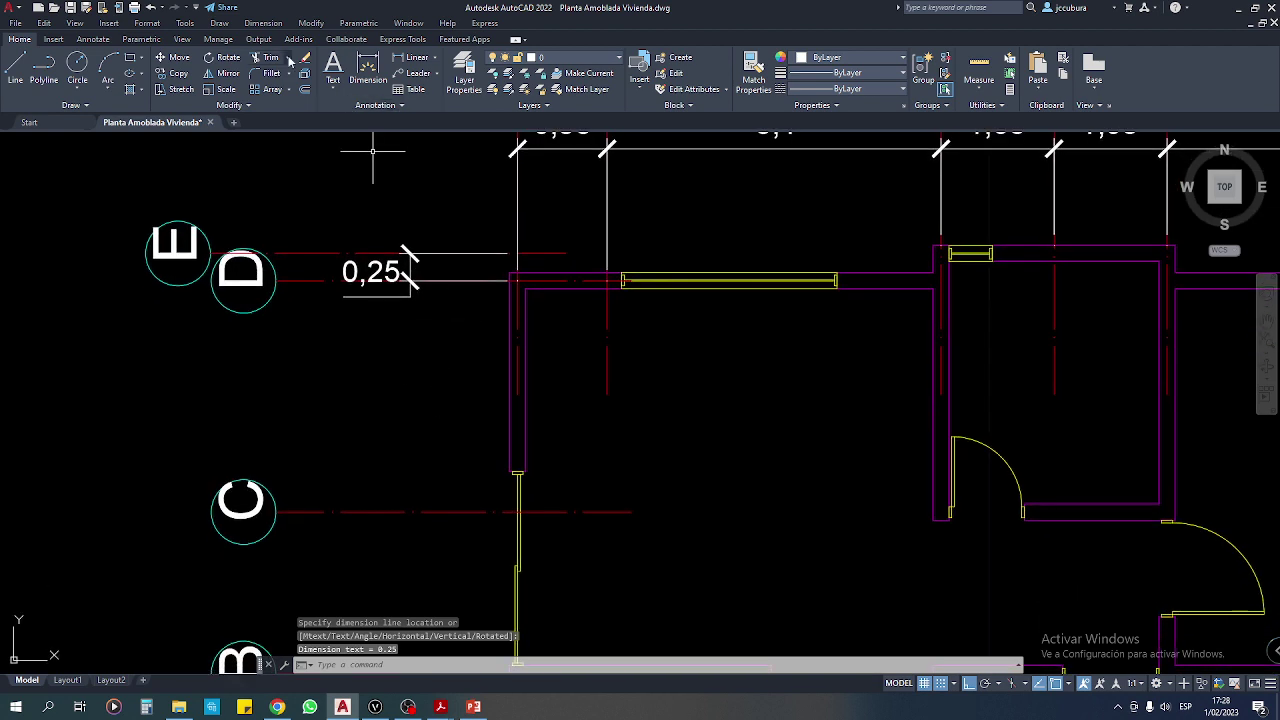
# Continue the left chain downward with 2,15, 1,5 and 4,15 to axis A.
pyautogui.click(263, 23)
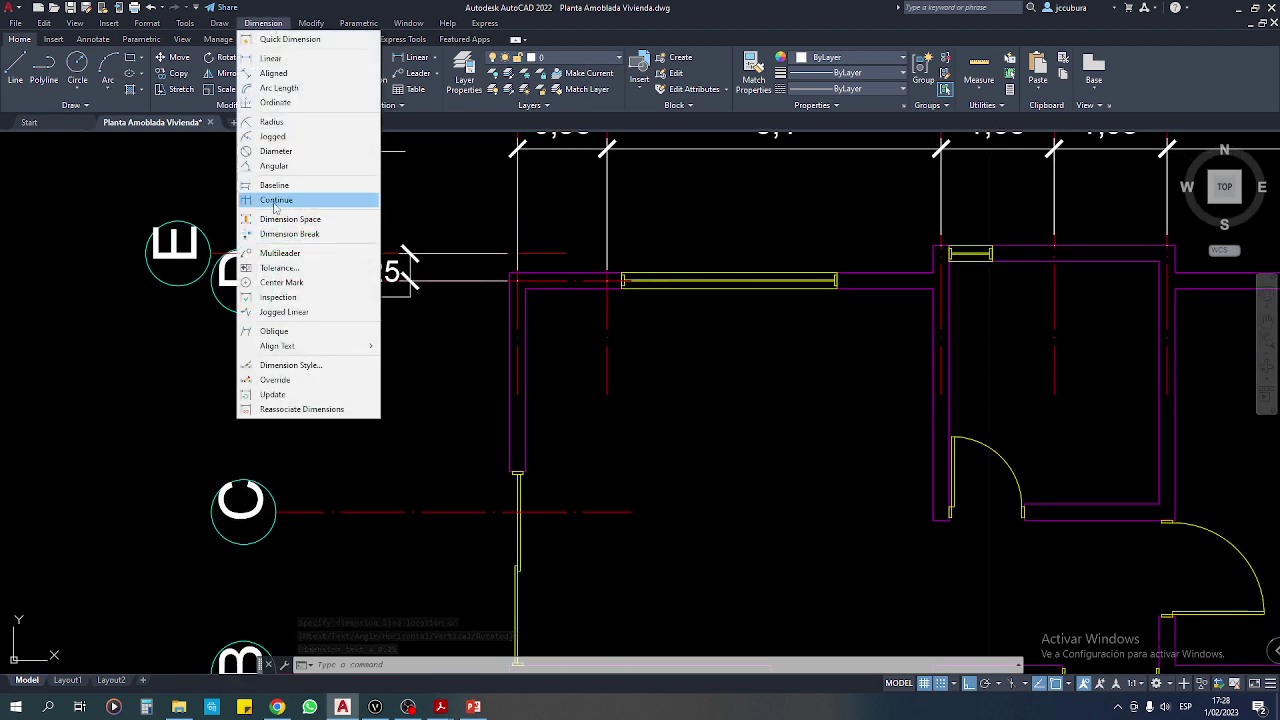
pyautogui.click(290, 200)
pyautogui.moveTo(409, 429); pyautogui.dragTo(383, 336, button='middle')
pyautogui.scroll(2, 395, 350)
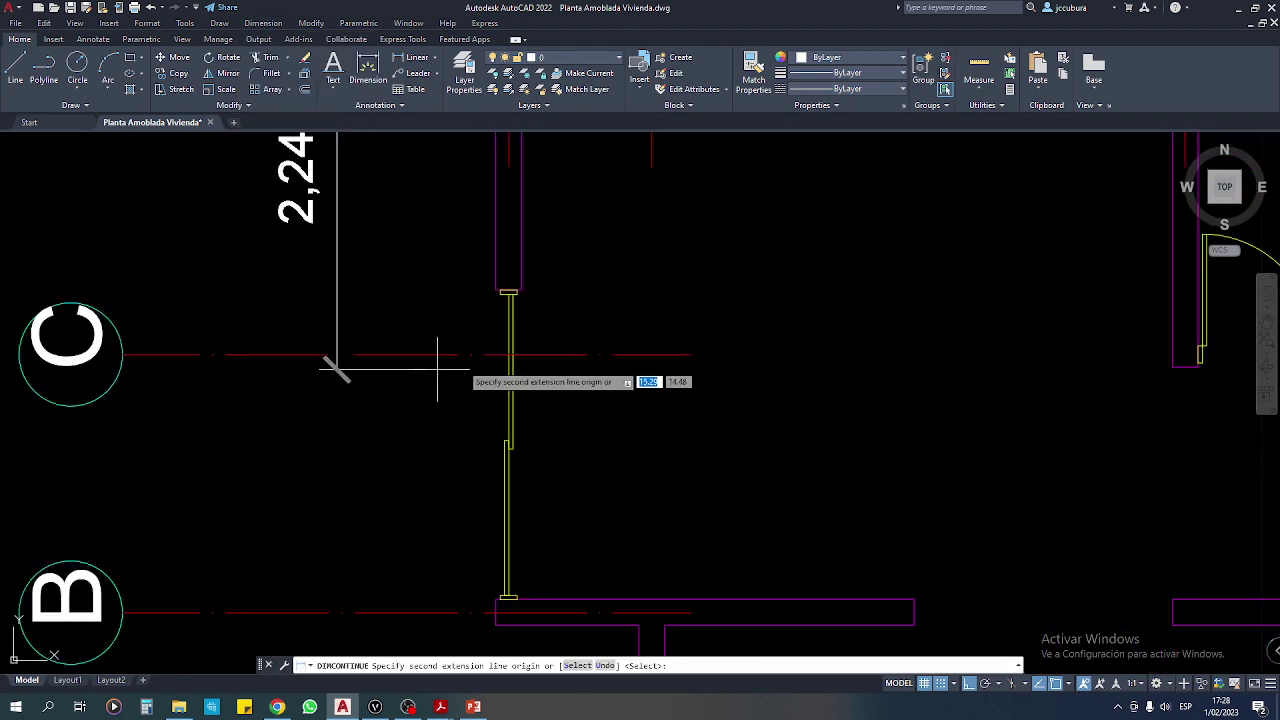
pyautogui.click(490, 355)
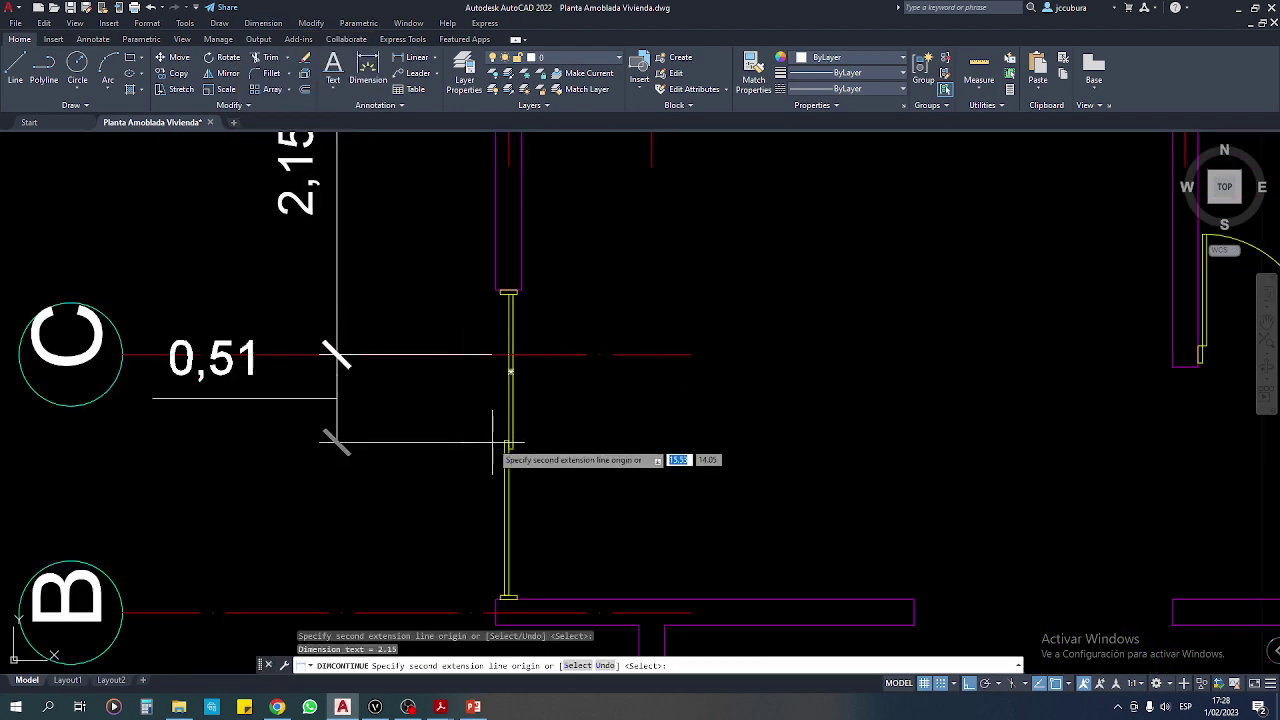
pyautogui.moveTo(505, 450); pyautogui.dragTo(462, 335, button='middle')
pyautogui.click(287, 360)
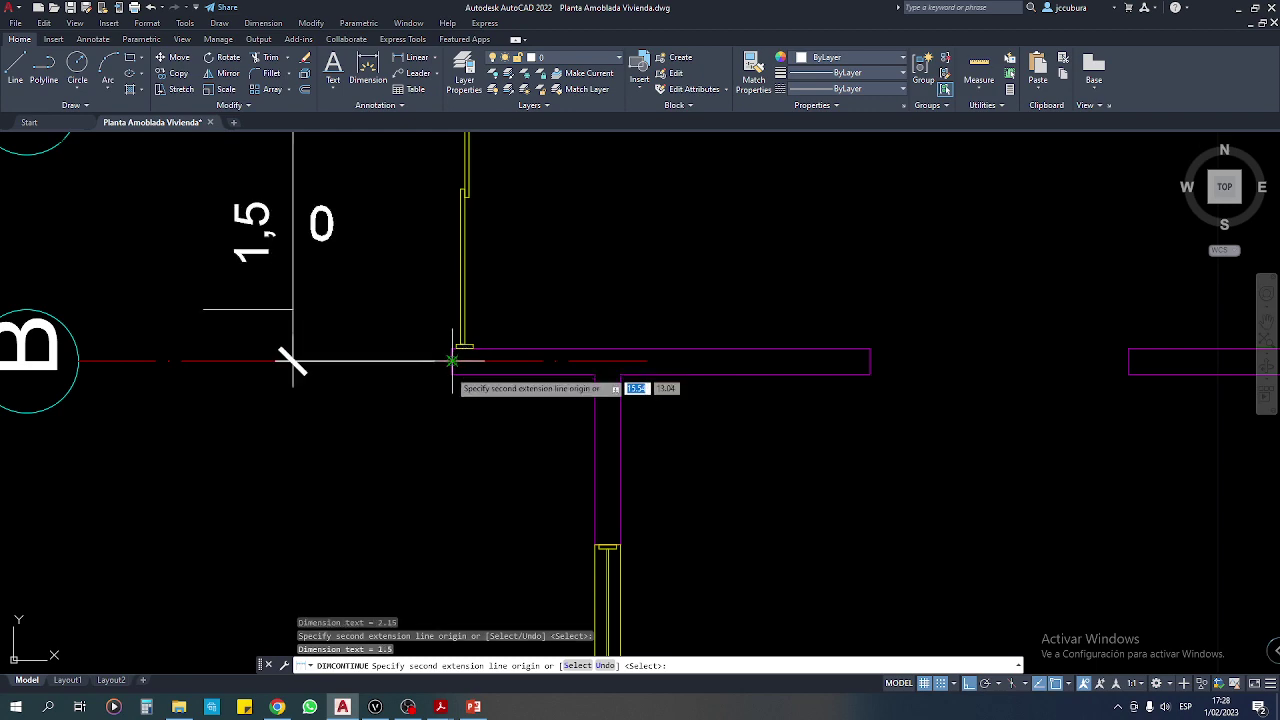
pyautogui.scroll(-3, 300, 360)
pyautogui.moveTo(489, 493)
pyautogui.mouseDown(button='middle')
pyautogui.moveTo(497, 411)
pyautogui.moveTo(475, 281)
pyautogui.mouseUp(button='middle')
pyautogui.scroll(2, 465, 345)
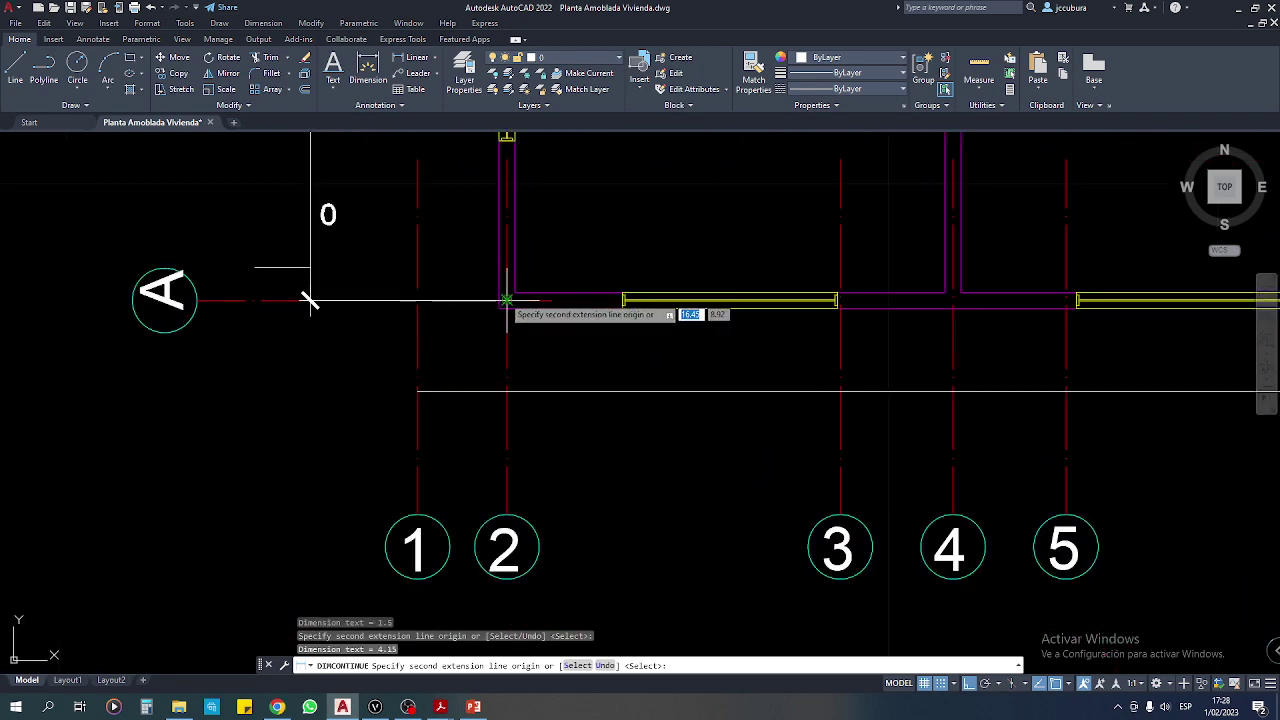
pyautogui.press('Return')
# Cancel the command and erase the leftover horizontal line.
pyautogui.scroll(2, 554, 380)
pyautogui.press('Escape')
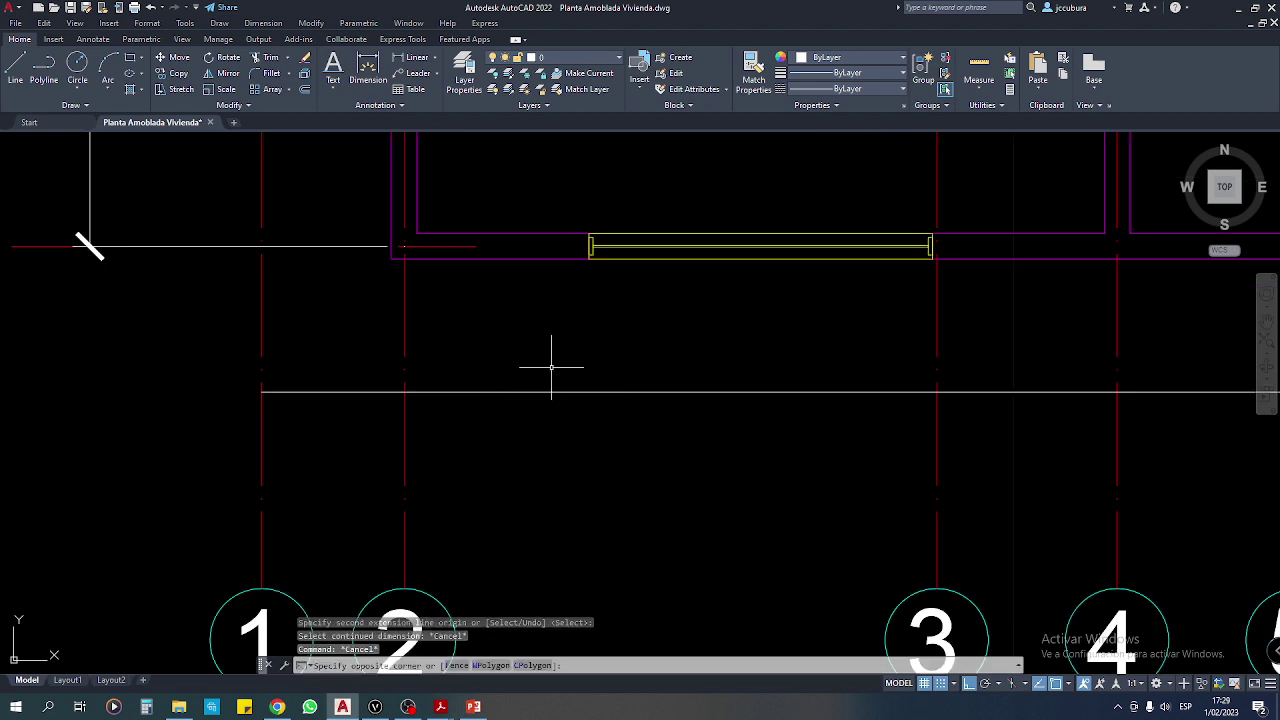
pyautogui.moveTo(549, 366); pyautogui.dragTo(531, 434)
pyautogui.press('Delete')
pyautogui.scroll(-4, 460, 387)
# Dimension 0,83 between axes 1 and 2 below axis A.
pyautogui.moveTo(460, 387)
pyautogui.mouseDown(button='middle')
pyautogui.moveTo(355, 364)
pyautogui.moveTo(355, 402)
pyautogui.mouseUp(button='middle')
pyautogui.click(428, 61)
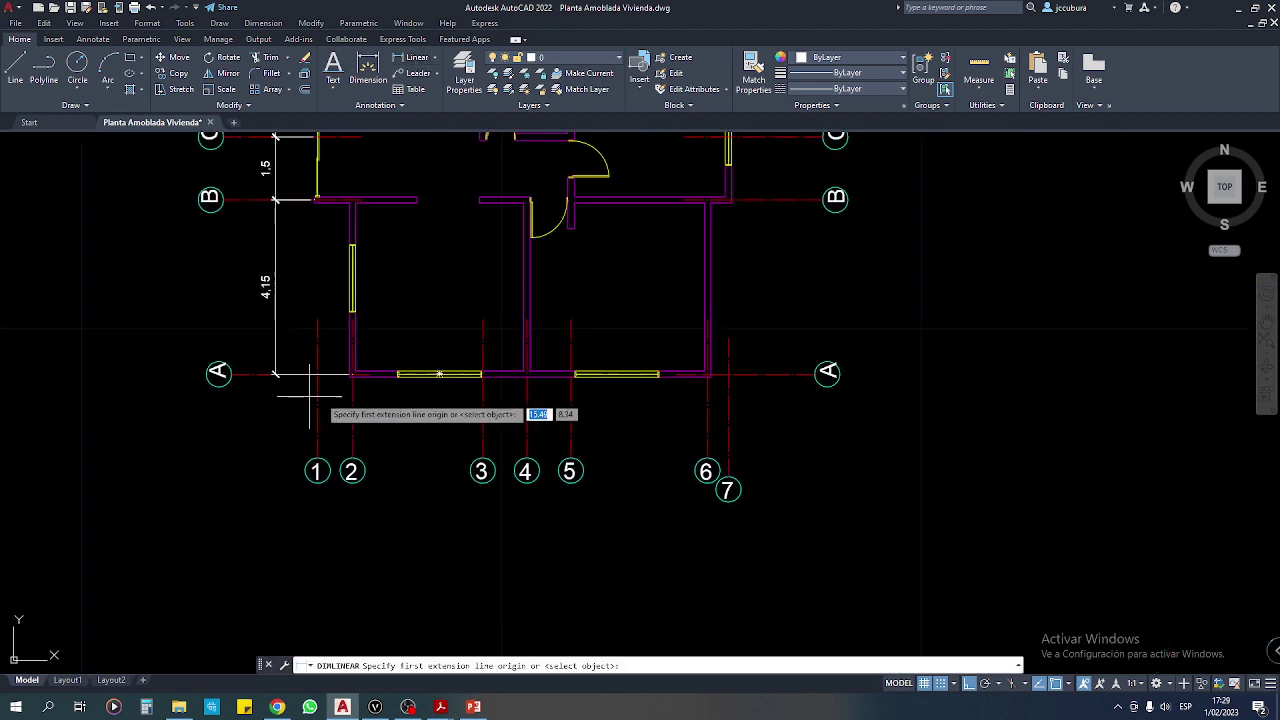
pyautogui.scroll(2, 317, 395)
pyautogui.moveTo(591, 405); pyautogui.dragTo(613, 405, button='middle')
pyautogui.scroll(4, 337, 386)
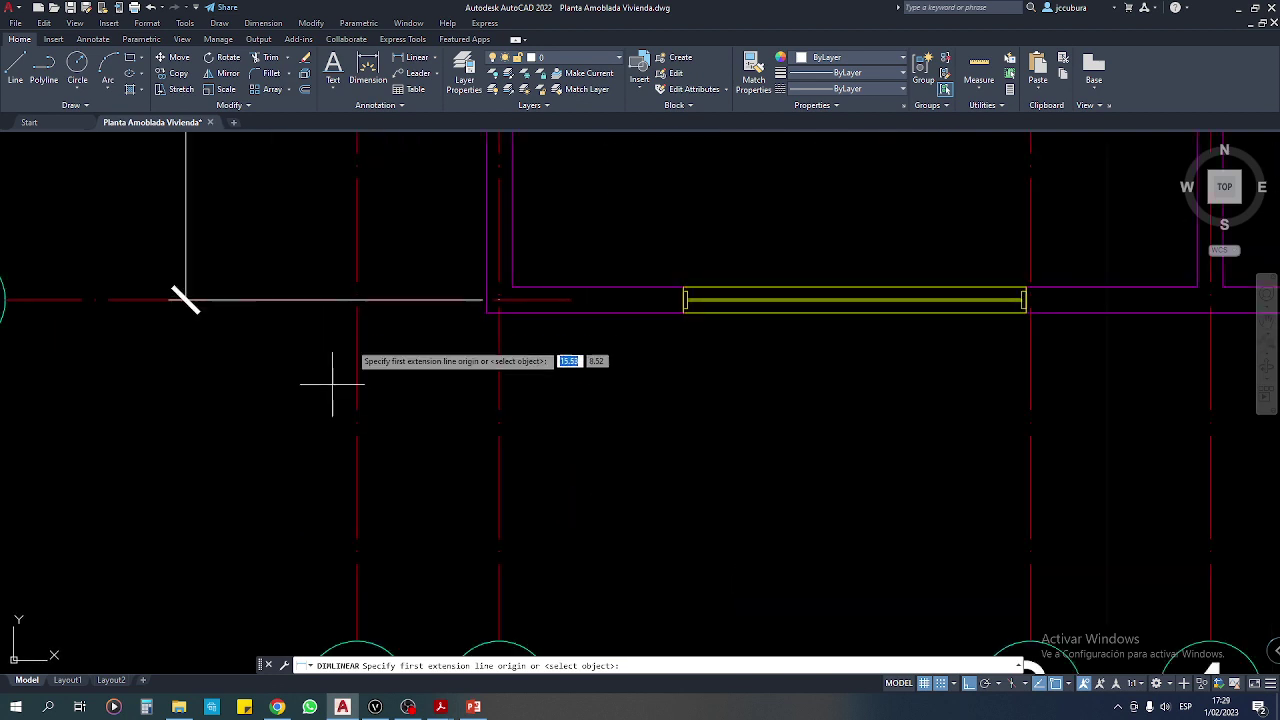
pyautogui.click(357, 299)
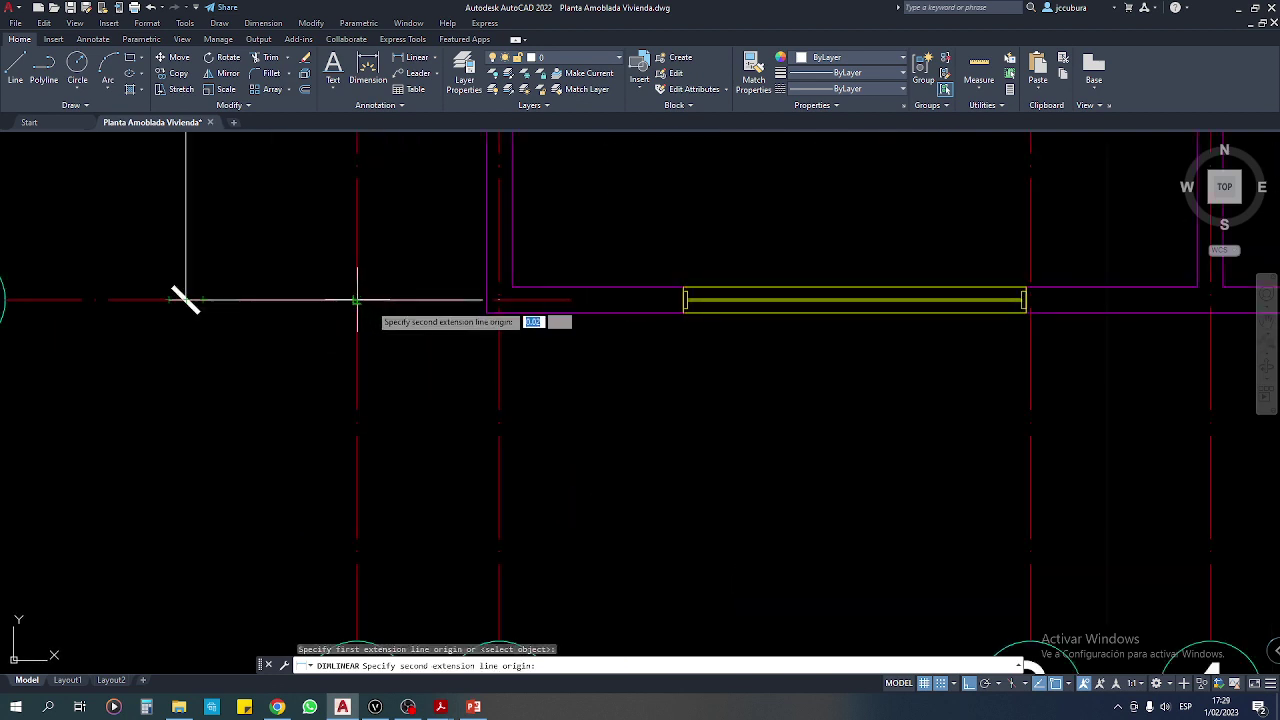
pyautogui.click(499, 299)
pyautogui.scroll(-2, 460, 320)
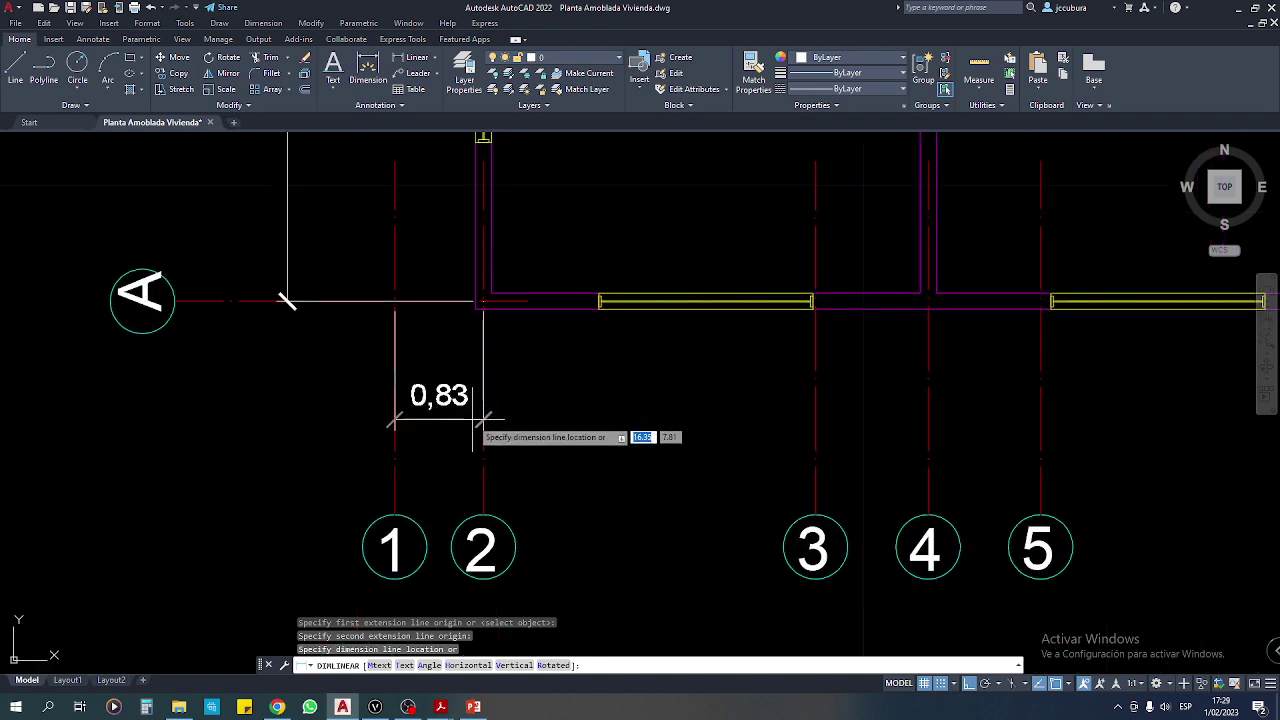
pyautogui.click(472, 422)
pyautogui.moveTo(484, 418); pyautogui.dragTo(372, 414, button='middle')
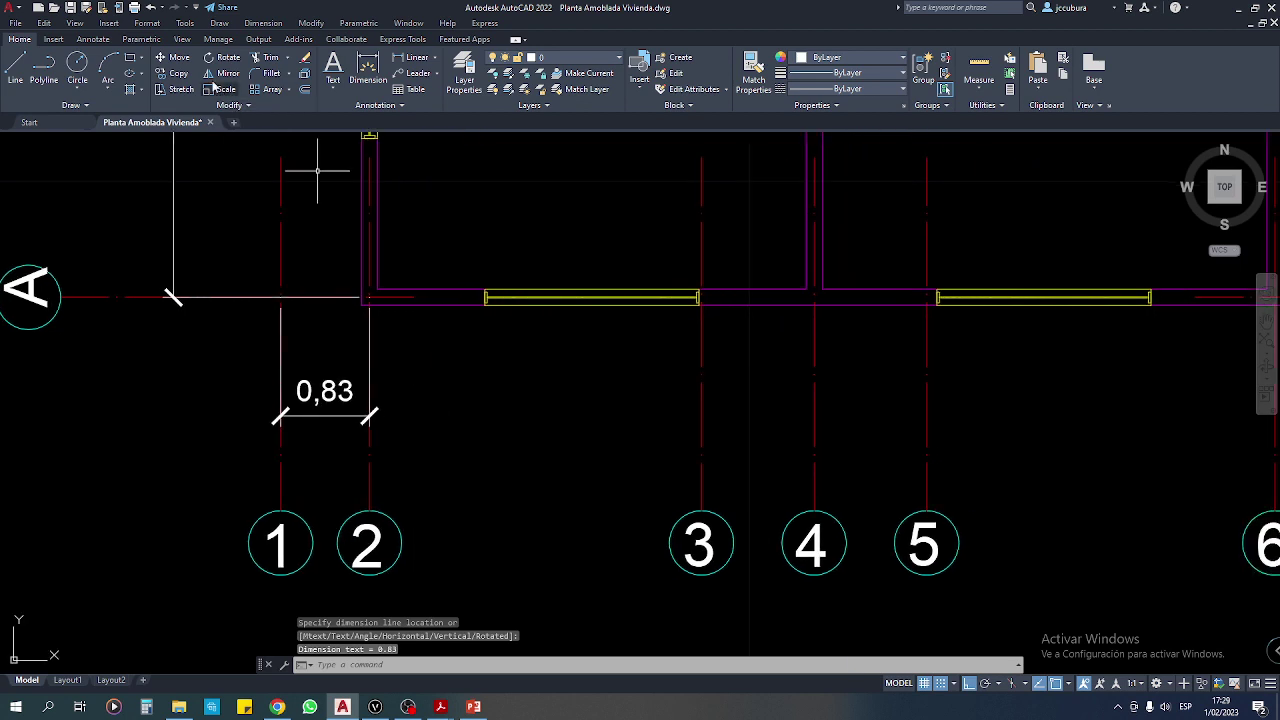
# Continue the bottom chain with 3,1, 1,05, 1,05 and 3,25 across axes 3–6.
pyautogui.click(264, 23)
pyautogui.click(276, 200)
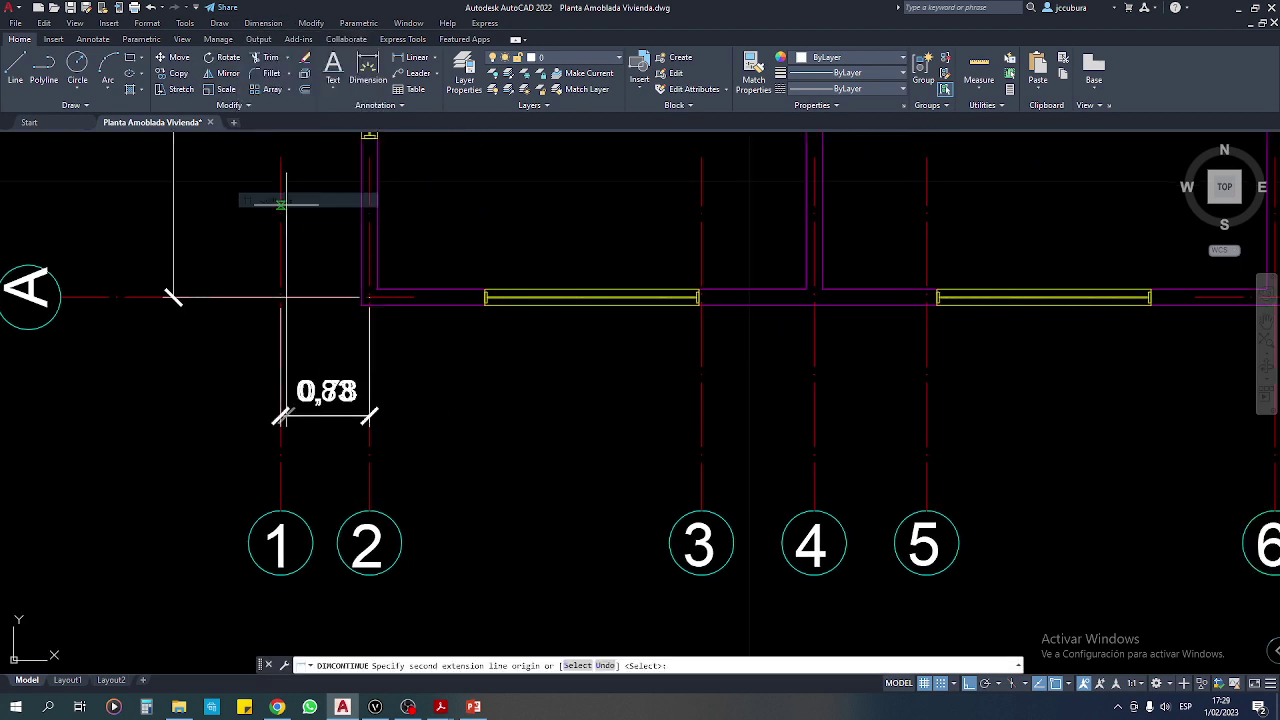
pyautogui.moveTo(607, 355); pyautogui.dragTo(429, 351, button='middle')
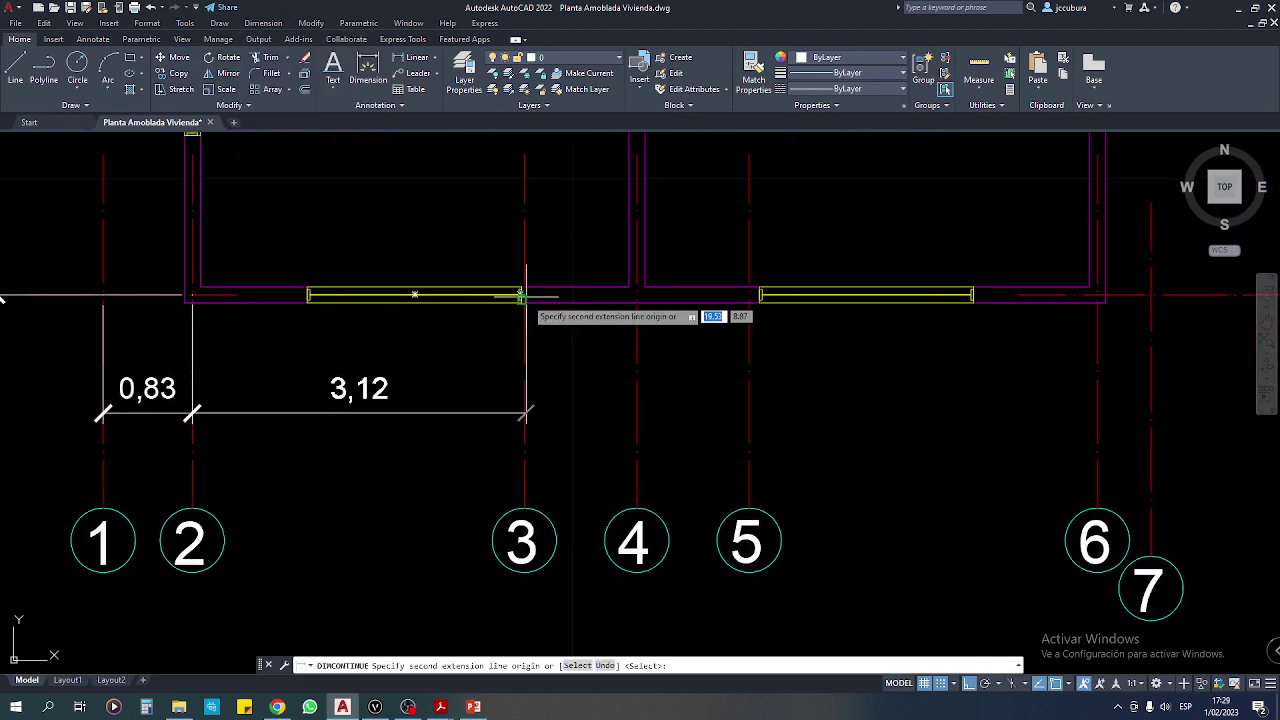
pyautogui.click(521, 294)
pyautogui.click(637, 296)
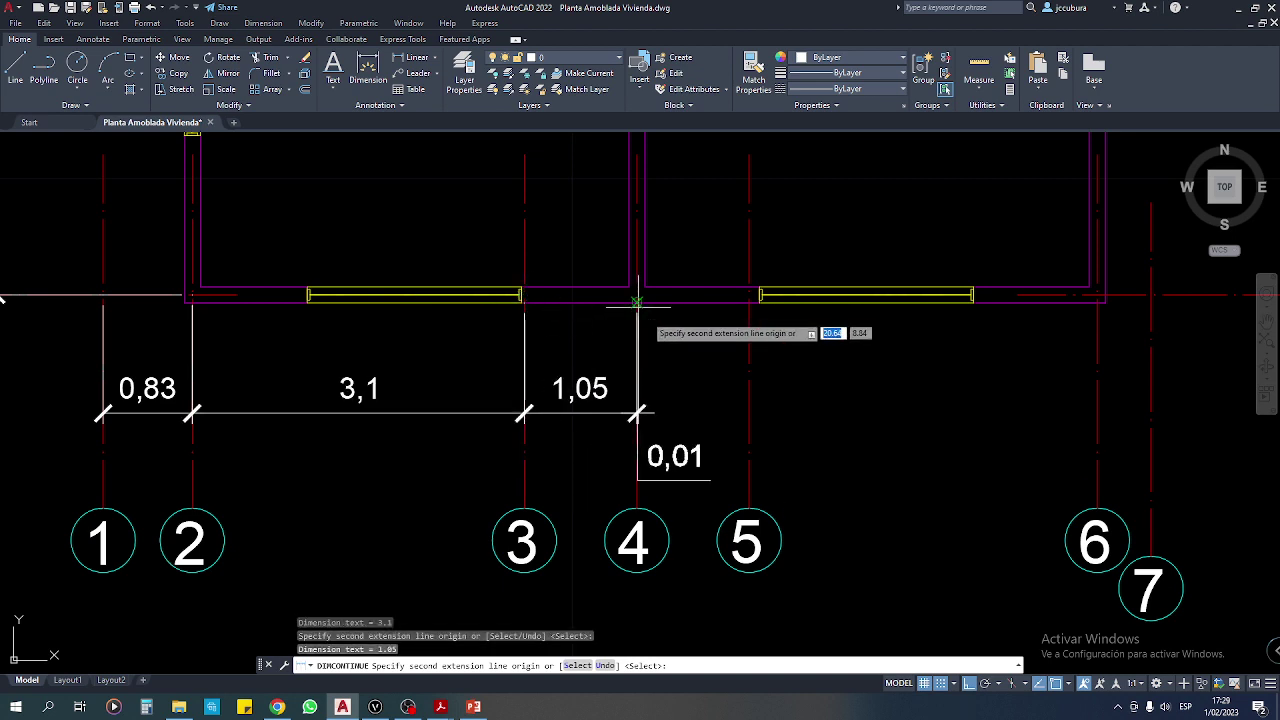
pyautogui.click(750, 299)
pyautogui.moveTo(750, 299); pyautogui.dragTo(614, 320, button='middle')
pyautogui.moveTo(794, 320); pyautogui.dragTo(623, 300, button='middle')
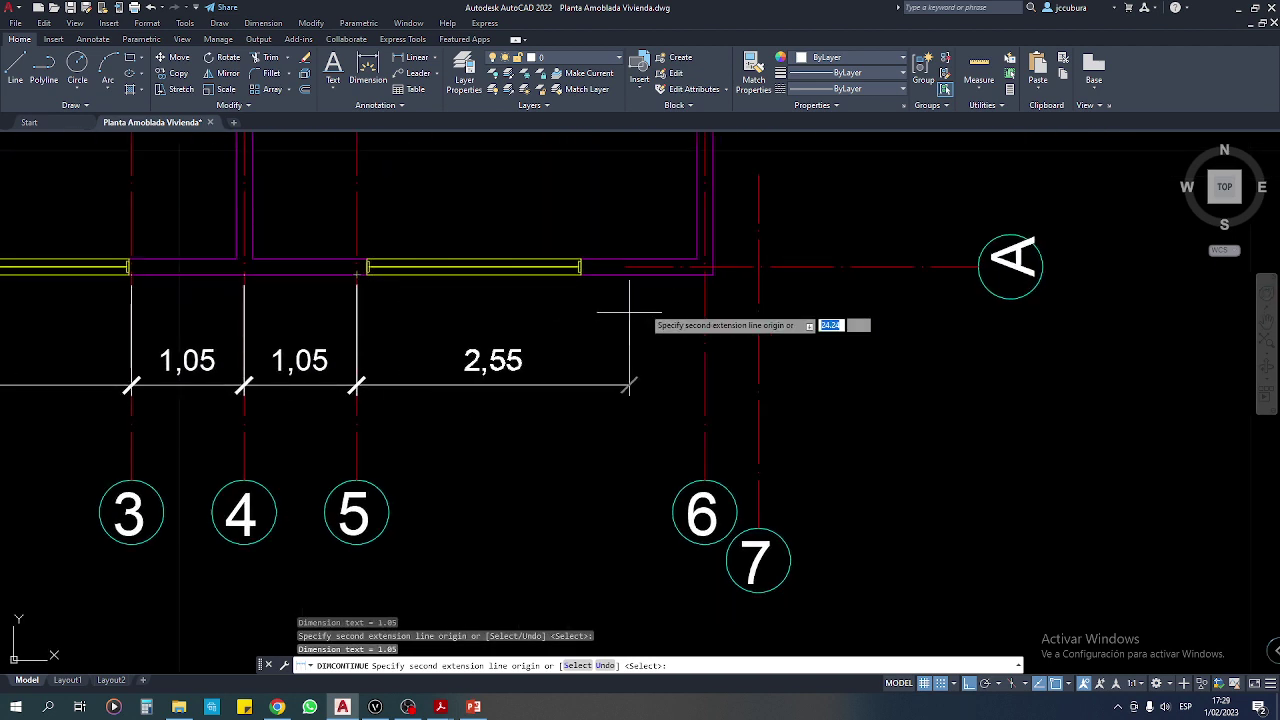
pyautogui.click(705, 267)
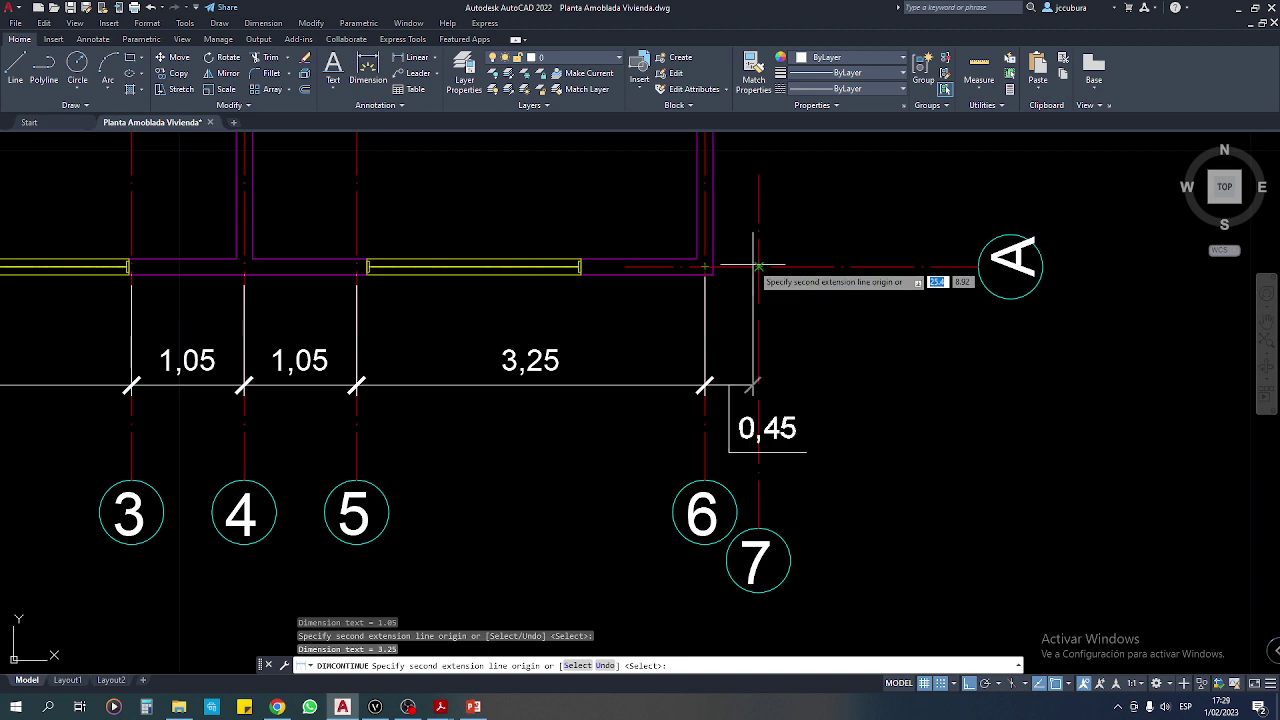
pyautogui.press('Return')
pyautogui.scroll(-3, 758, 267)
pyautogui.moveTo(857, 328); pyautogui.dragTo(597, 408, button='middle')
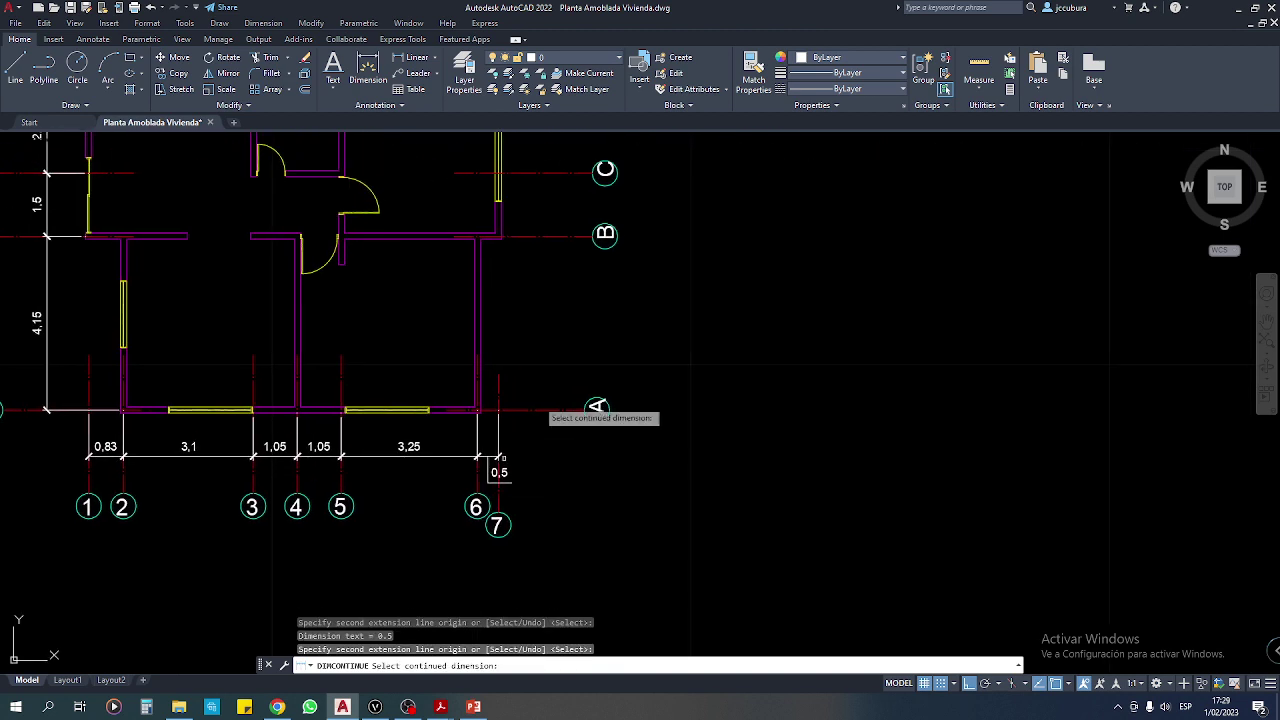
# Begin a linear dimension at the axis A corner of the right wall.
pyautogui.click(410, 60)
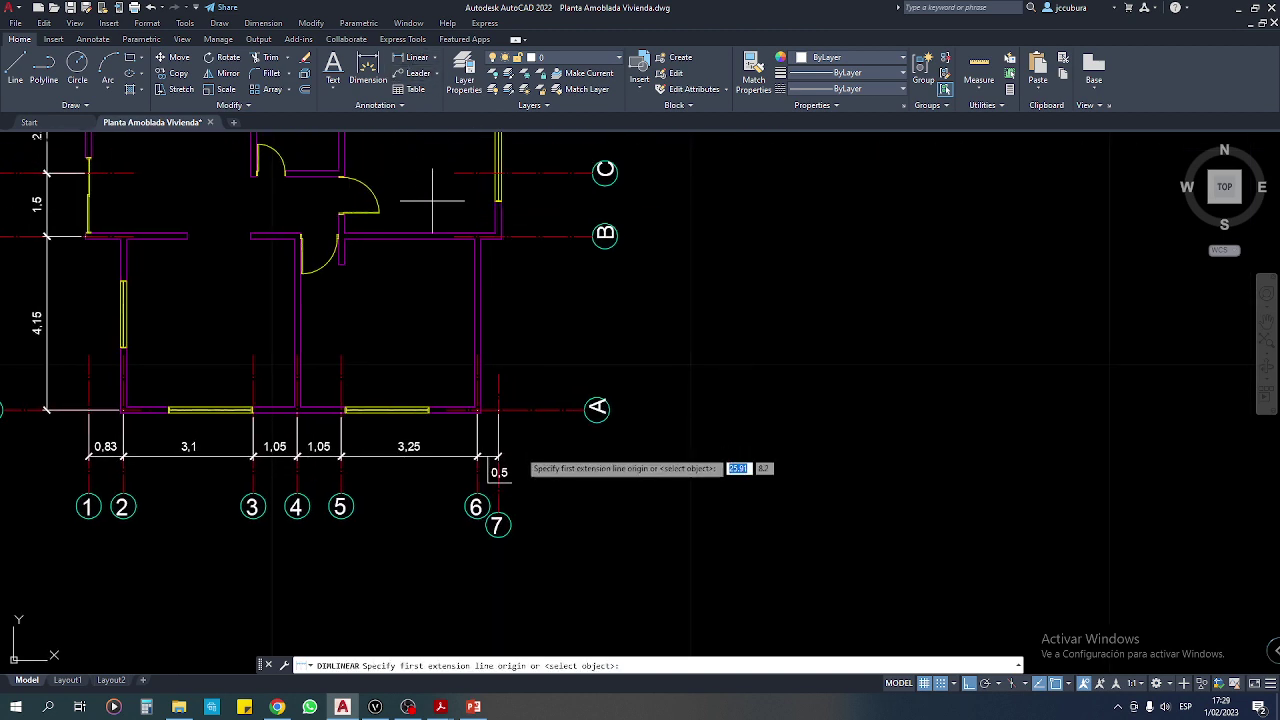
pyautogui.scroll(5, 500, 440)
pyautogui.scroll(1, 480, 400)
pyautogui.click(415, 293)
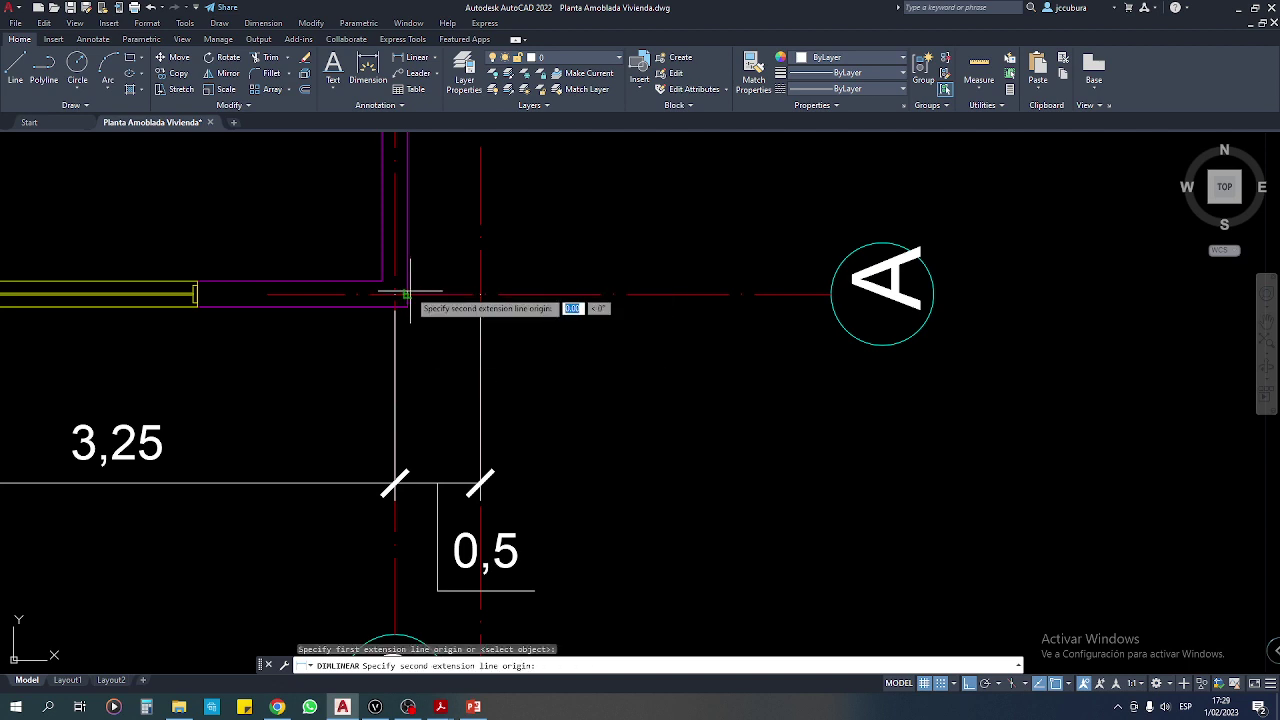
pyautogui.scroll(-3, 409, 251)
pyautogui.moveTo(409, 251); pyautogui.dragTo(443, 480, button='middle')
# Complete the 4,15 vertical dimension from axis A to B beside the right wall.
pyautogui.scroll(3, 445, 312)
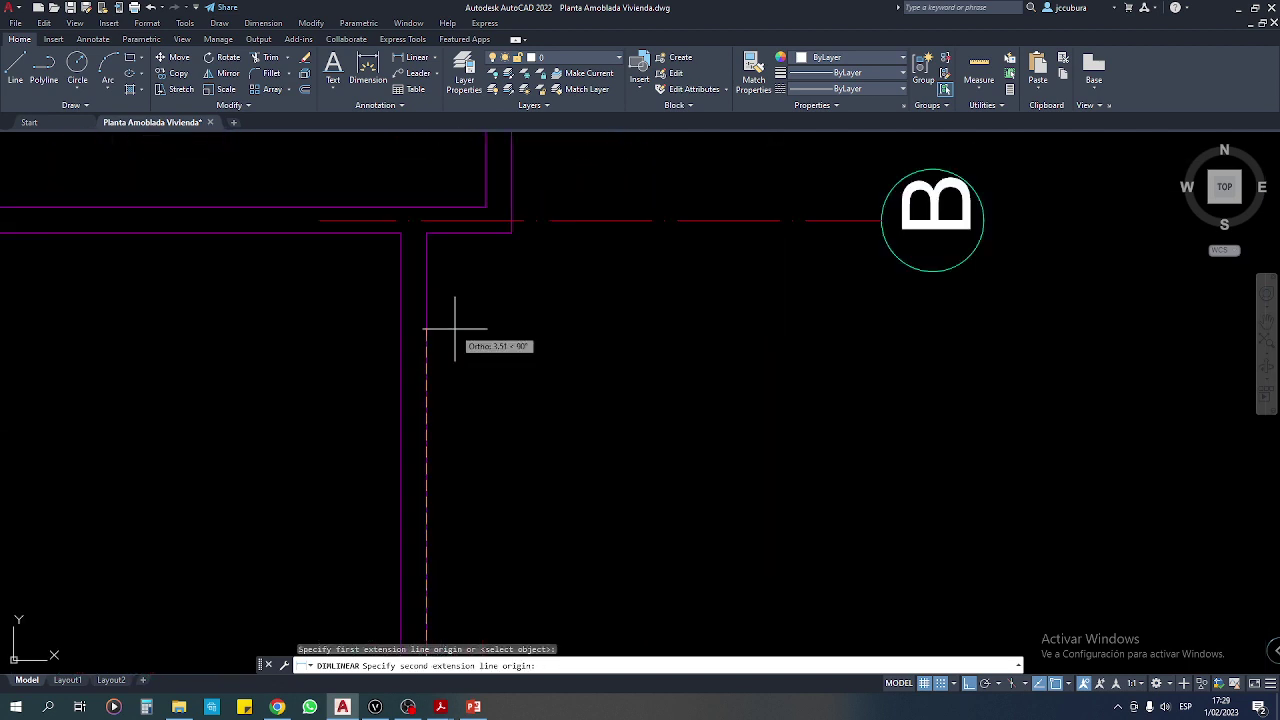
pyautogui.scroll(2, 432, 260)
pyautogui.click(409, 155)
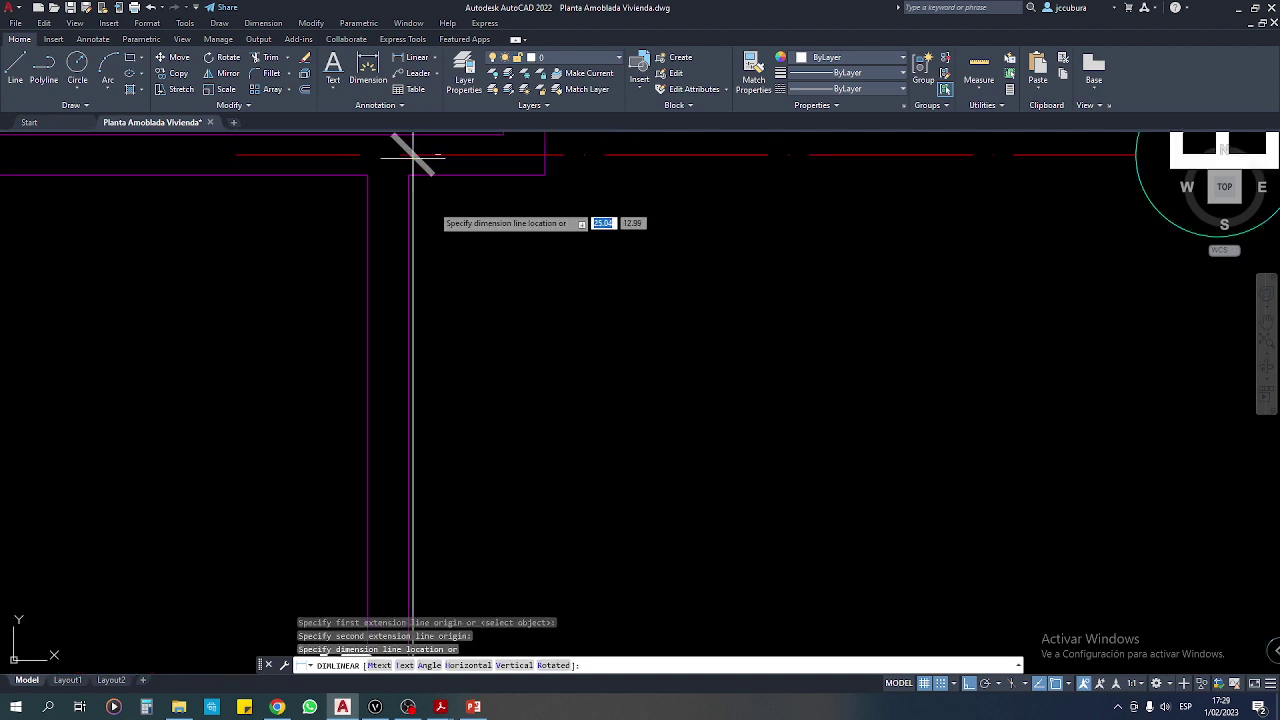
pyautogui.scroll(-5, 414, 157)
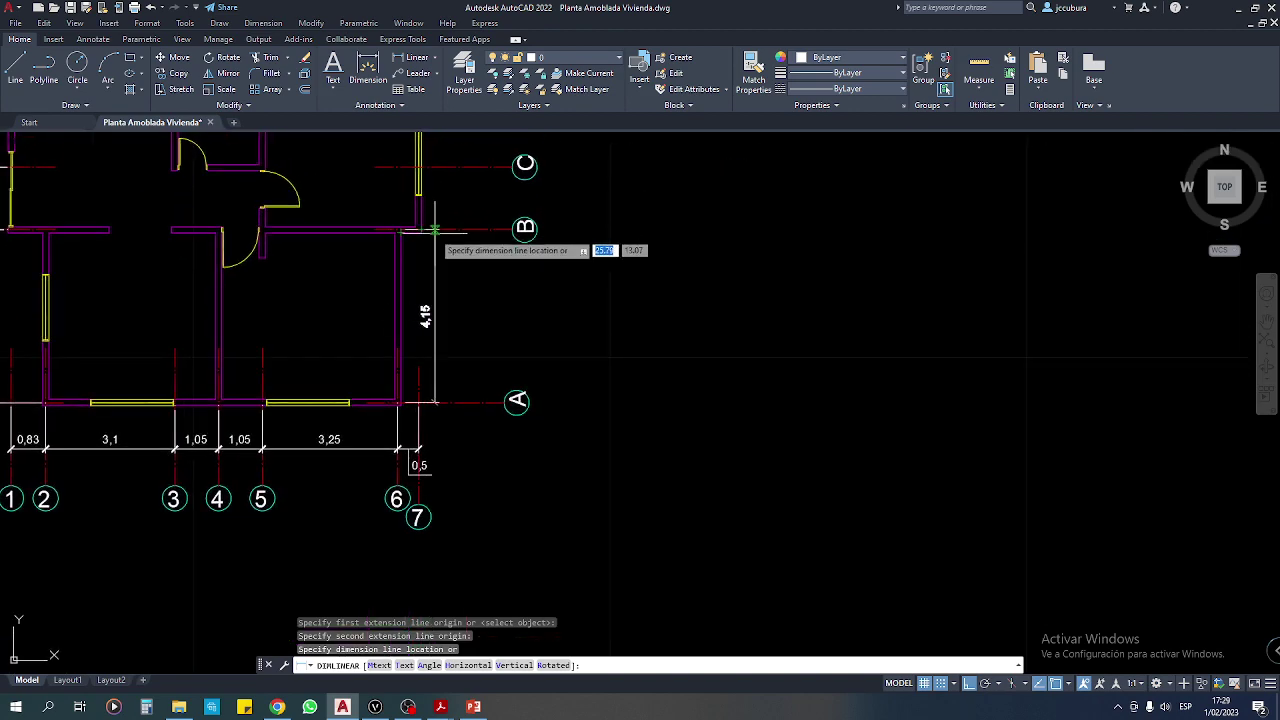
pyautogui.scroll(2, 473, 283)
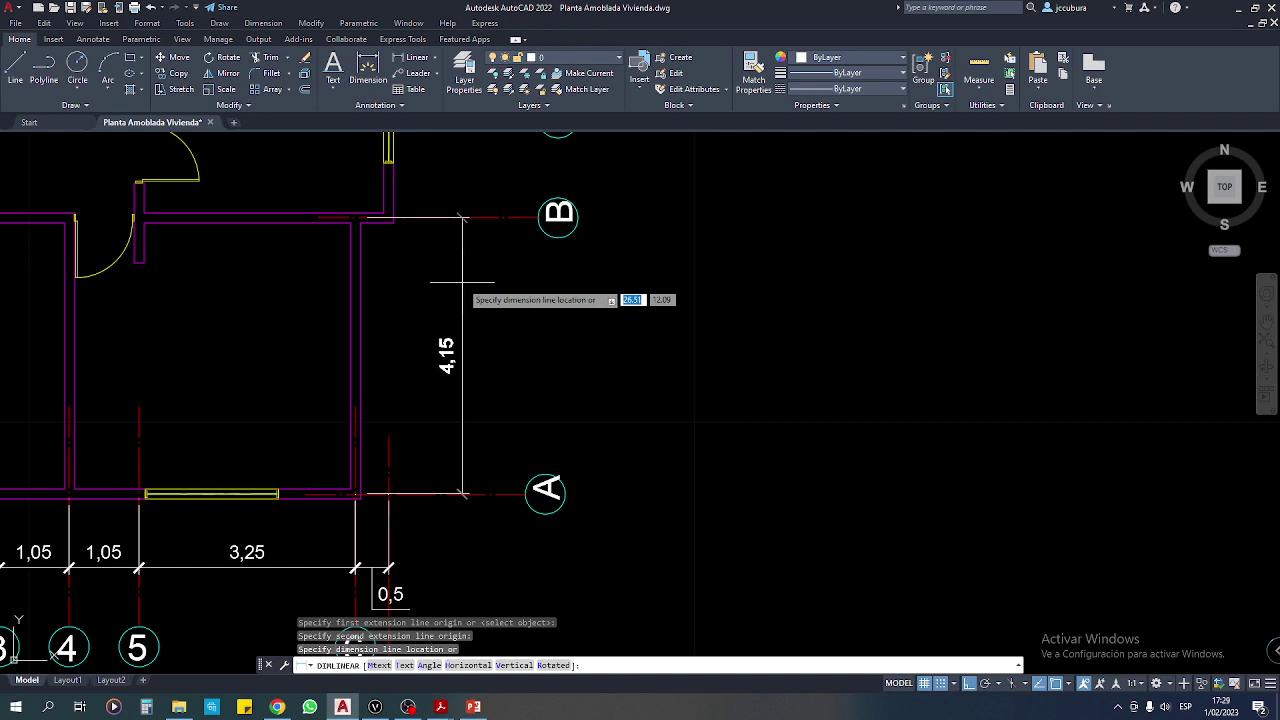
pyautogui.click(463, 282)
pyautogui.moveTo(463, 282); pyautogui.dragTo(481, 369, button='middle')
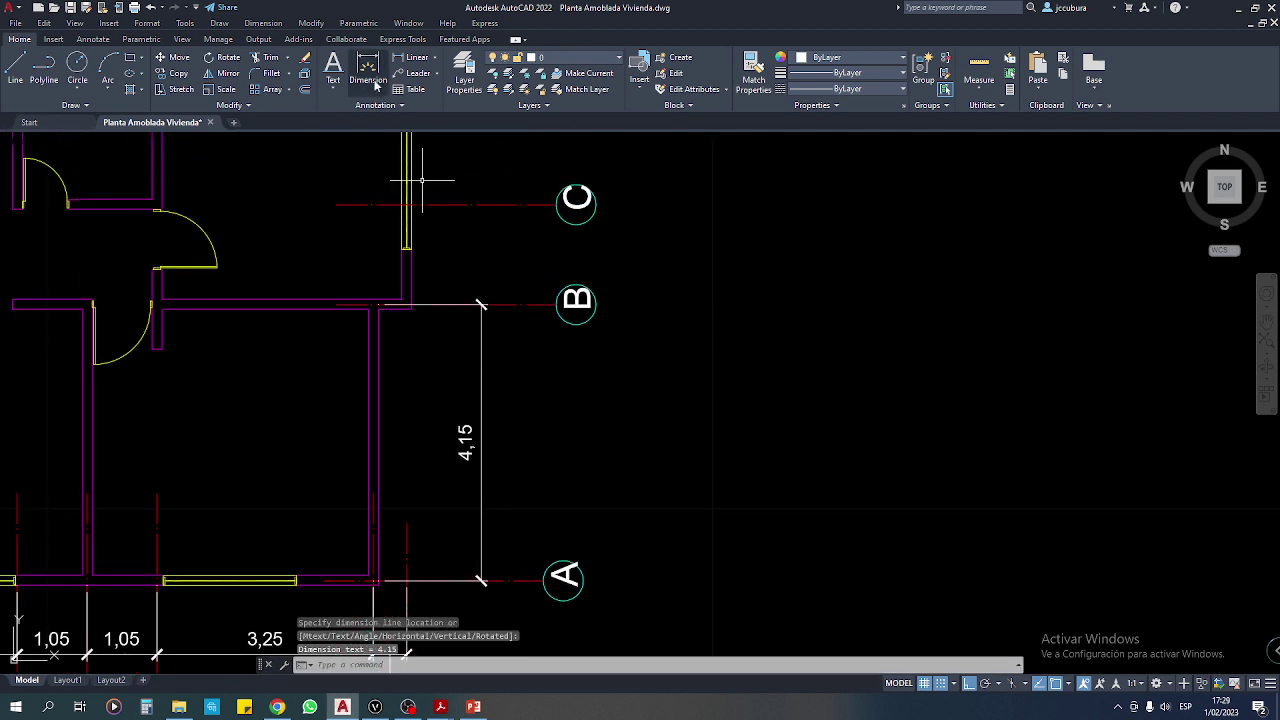
# Continue the right chain upward with 1,5, 2,15 and 0,25 at axes C, D and E.
pyautogui.click(269, 24)
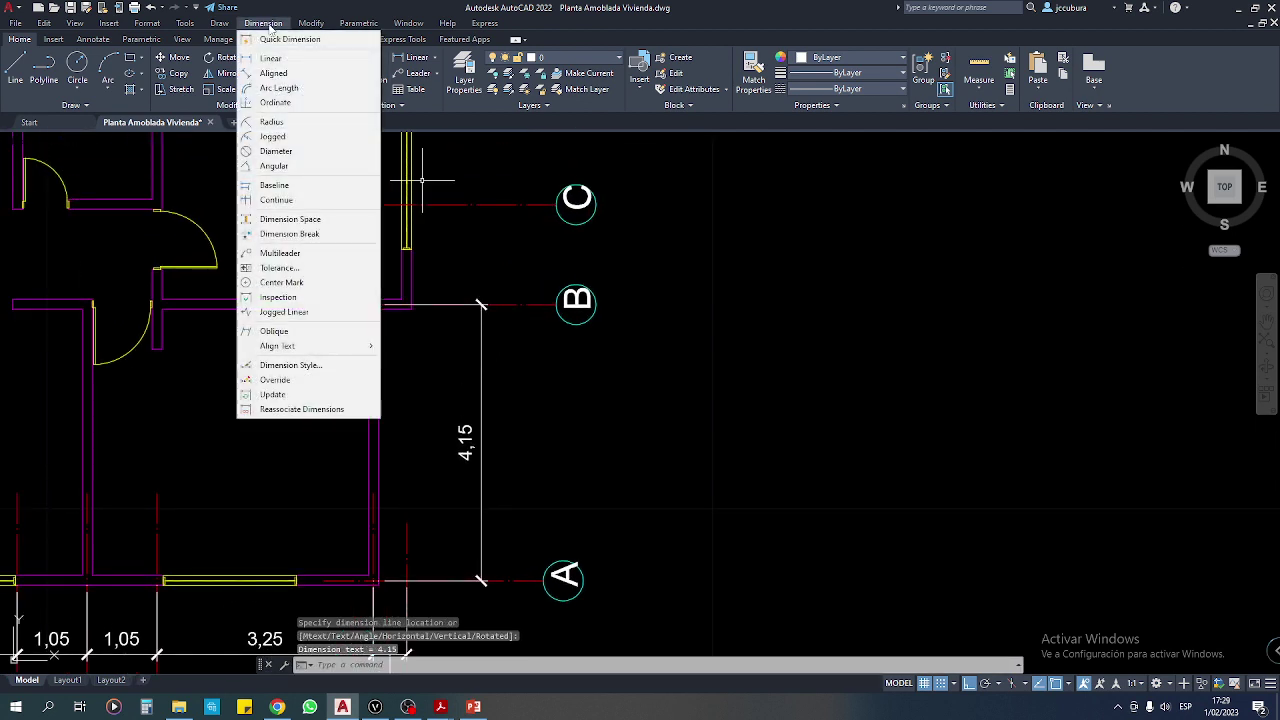
pyautogui.click(276, 200)
pyautogui.moveTo(411, 231); pyautogui.dragTo(425, 357, button='middle')
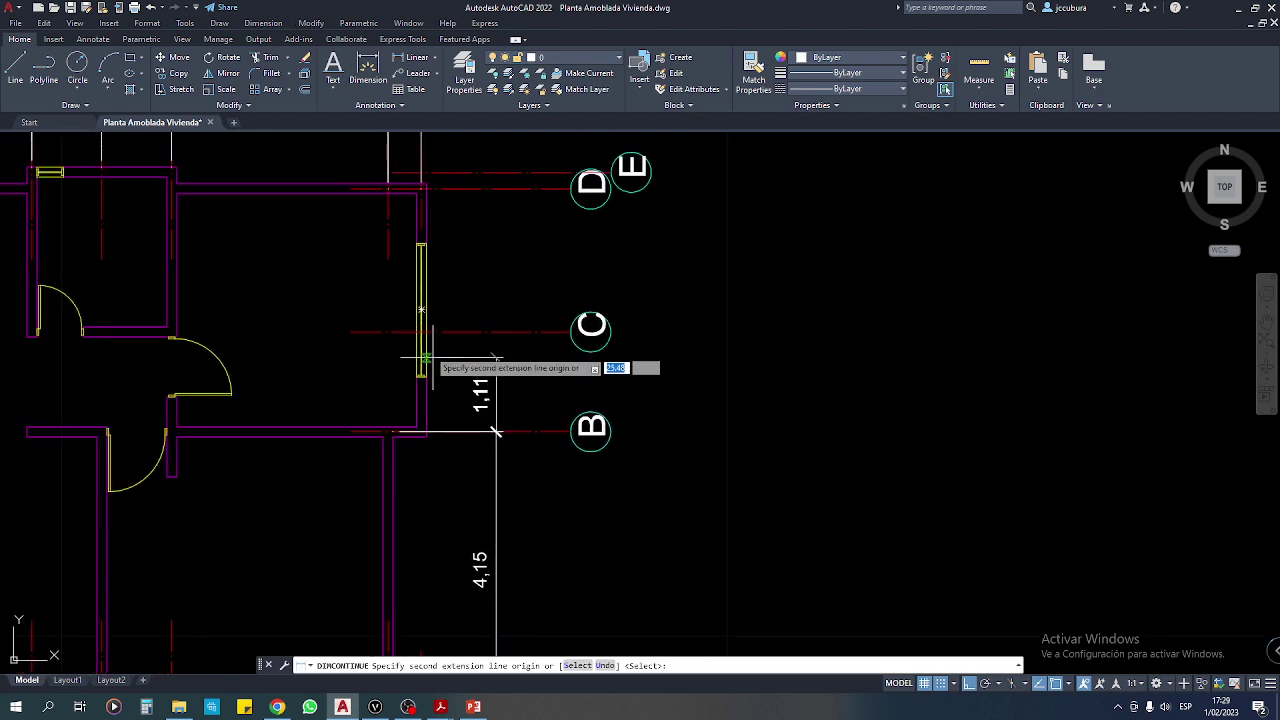
pyautogui.click(426, 331)
pyautogui.click(426, 188)
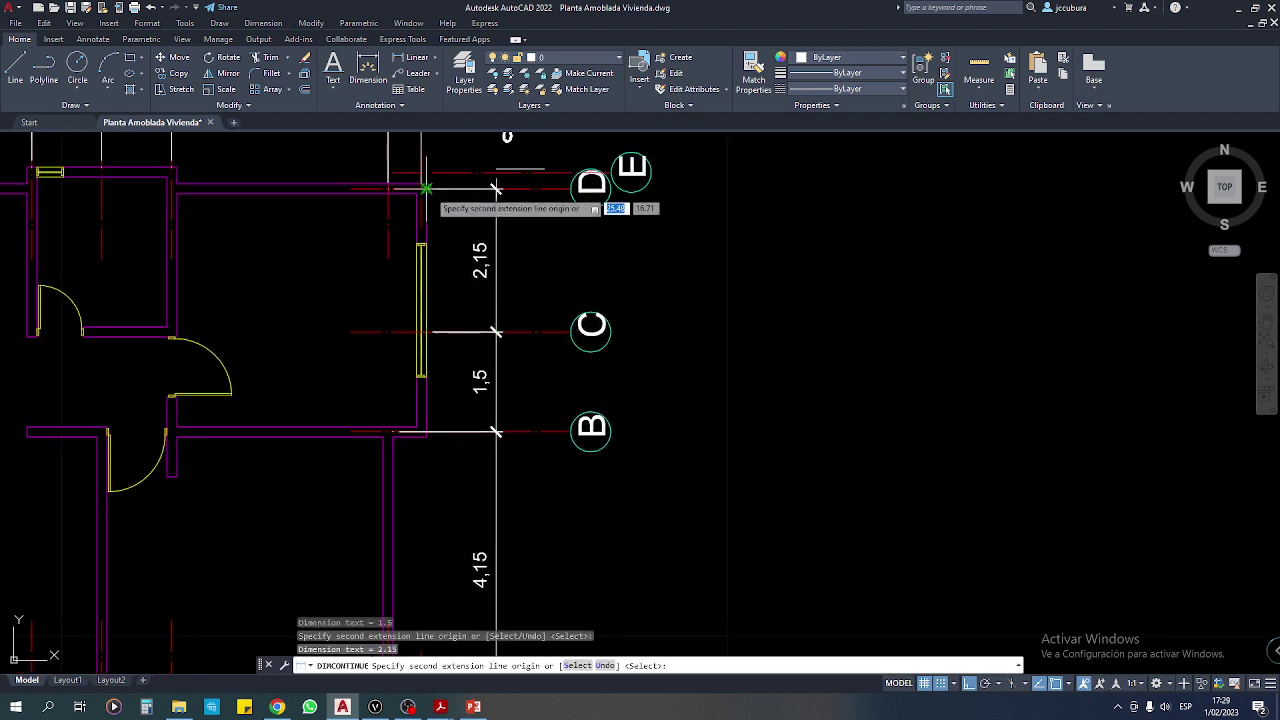
pyautogui.click(426, 172)
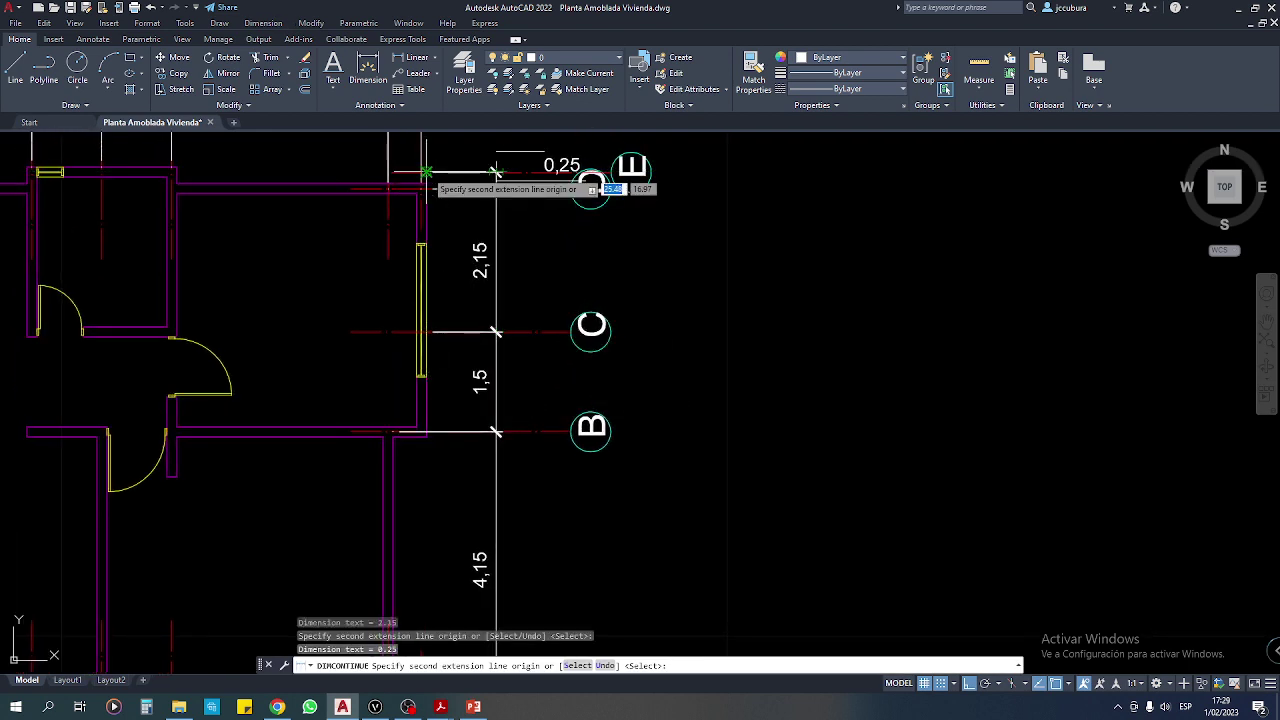
pyautogui.press('Return')
pyautogui.scroll(-4, 610, 325)
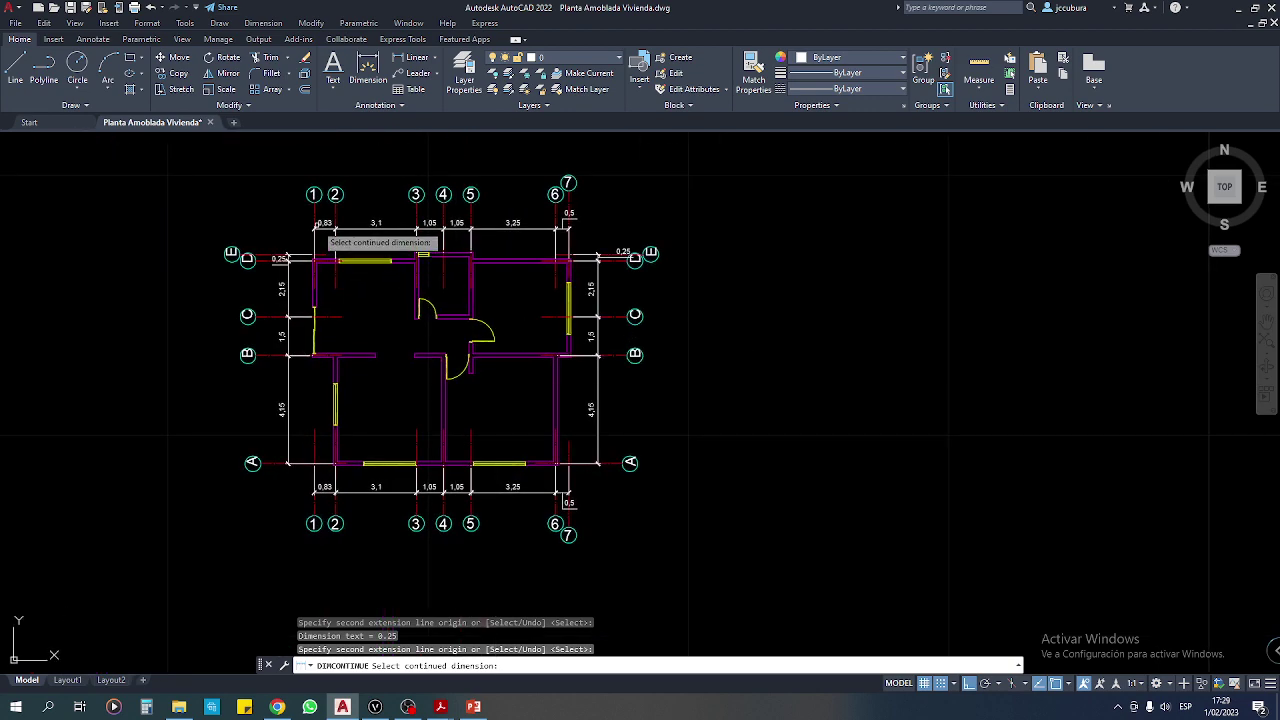
pyautogui.scroll(4, 318, 228)
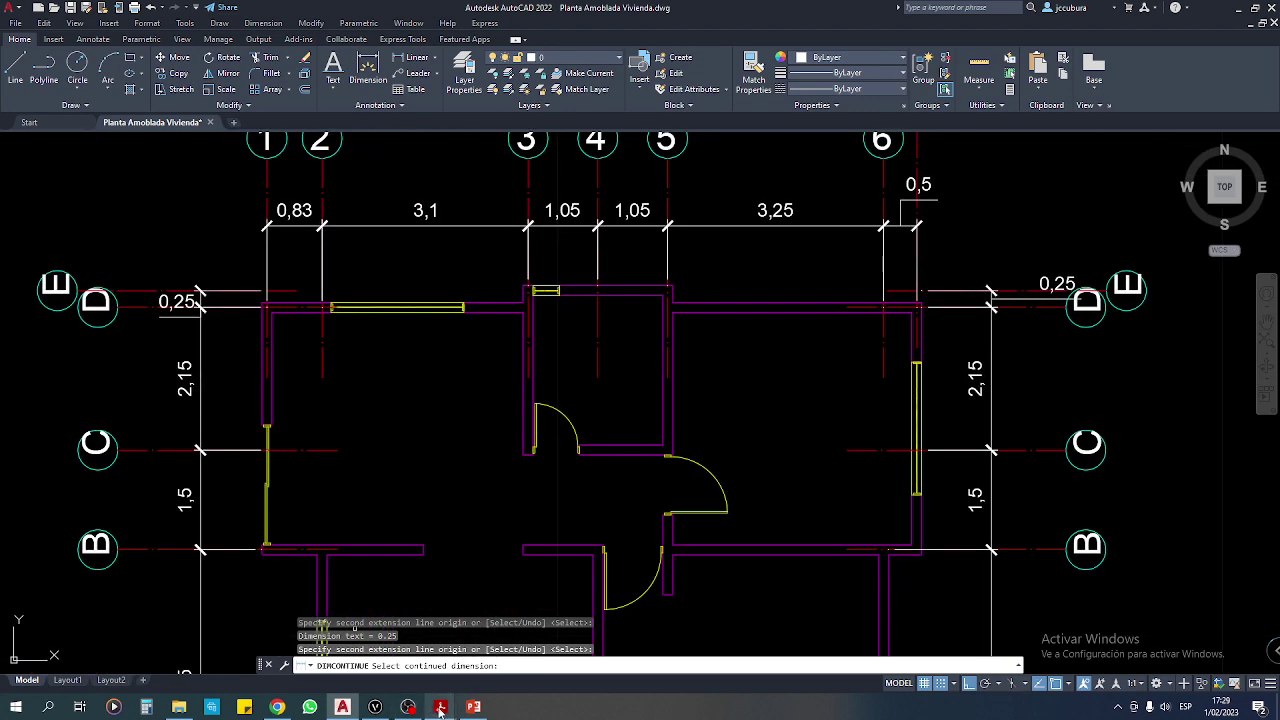
pyautogui.moveTo(440, 707)
pyautogui.click(505, 641)
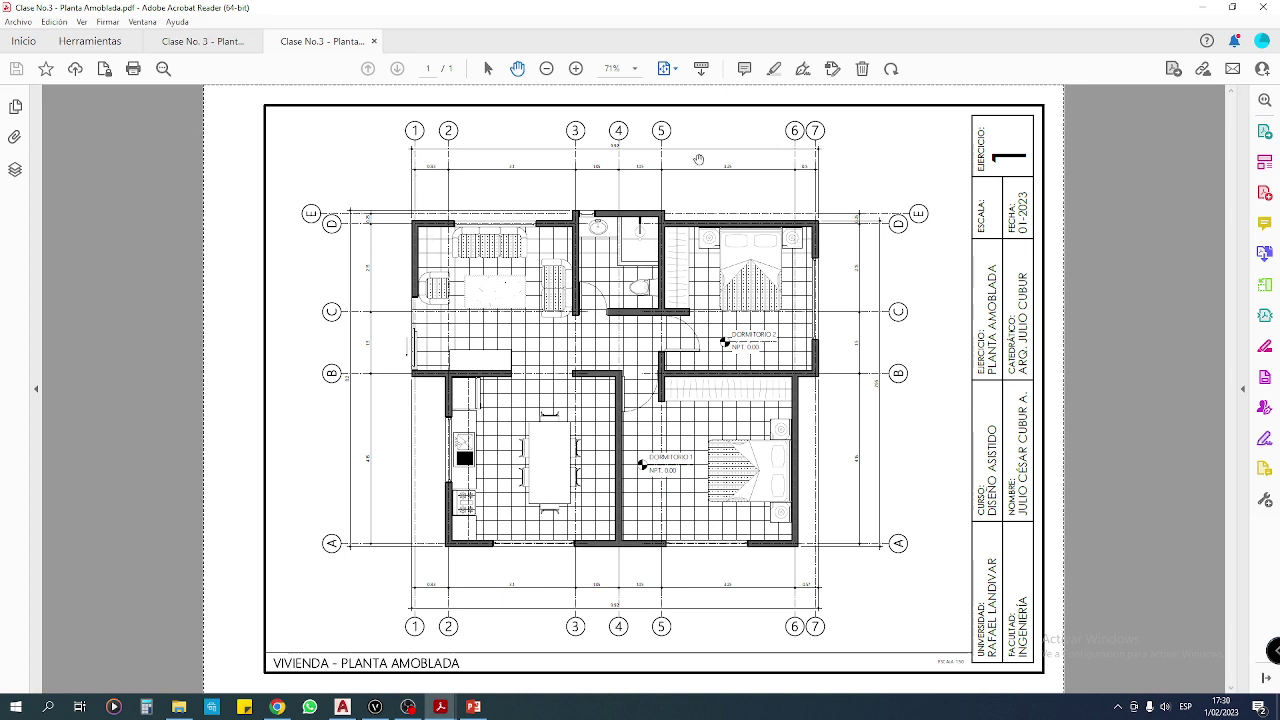
pyautogui.click(343, 707)
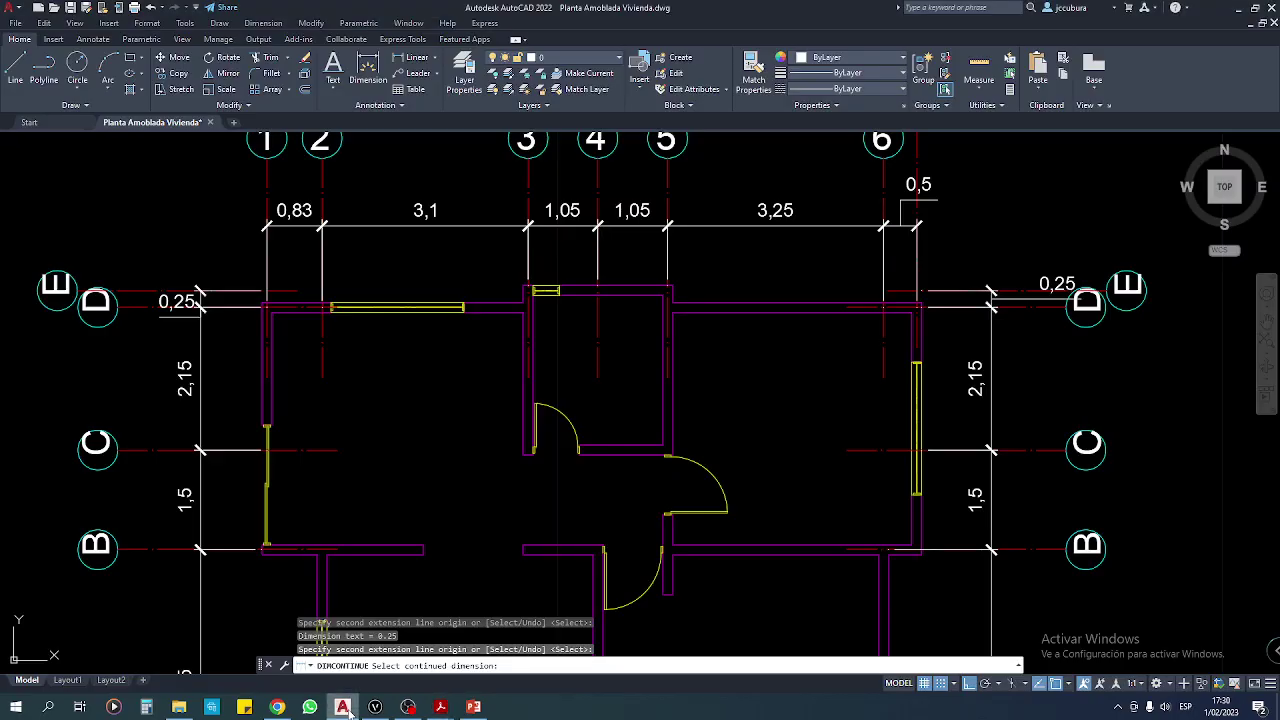
# Add an overall 9,93 horizontal dimension between the upper wall corners, above the chain.
pyautogui.click(415, 60)
pyautogui.scroll(4, 272, 296)
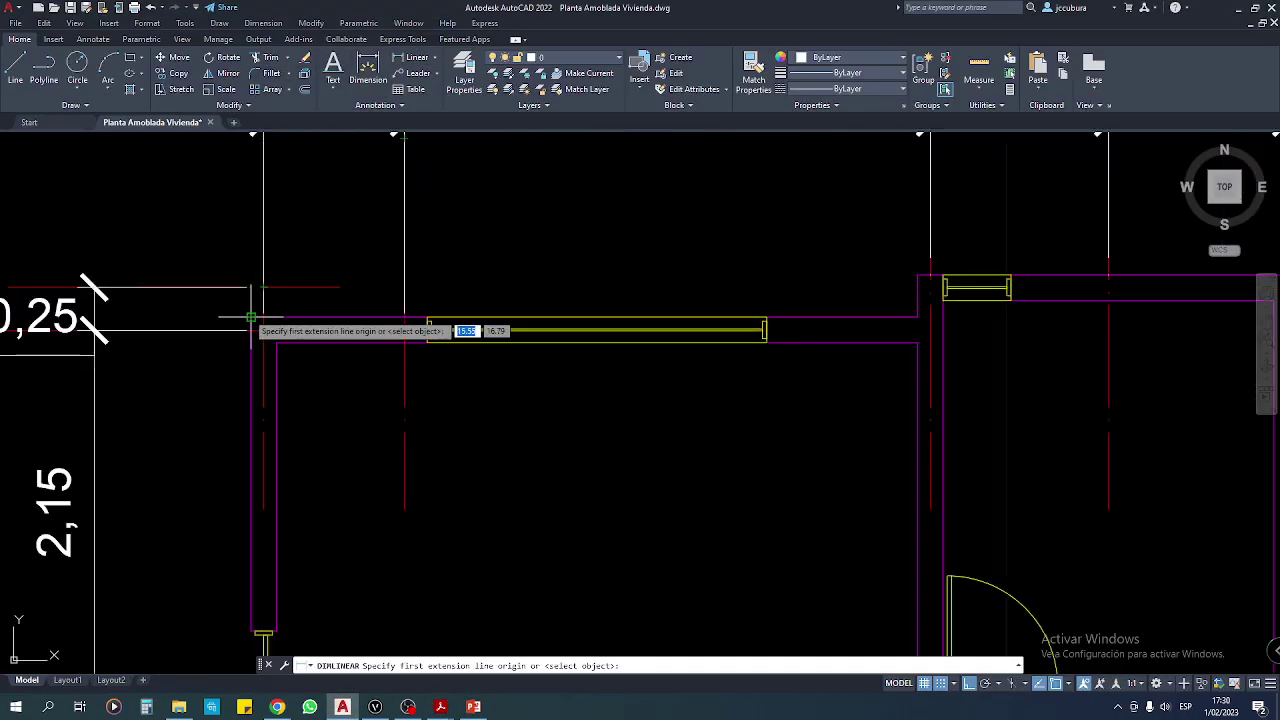
pyautogui.click(252, 318)
pyautogui.scroll(-4, 300, 330)
pyautogui.scroll(-2, 520, 340)
pyautogui.scroll(6, 531, 302)
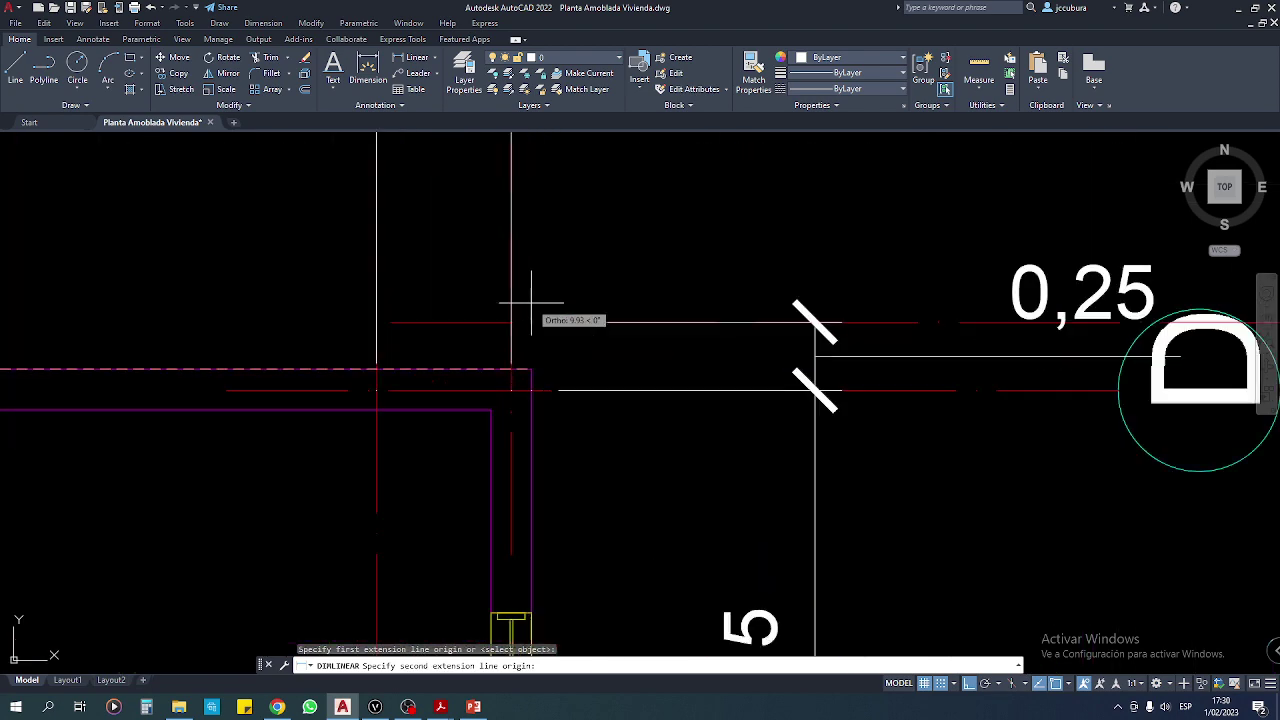
pyautogui.click(531, 370)
pyautogui.scroll(-5, 520, 360)
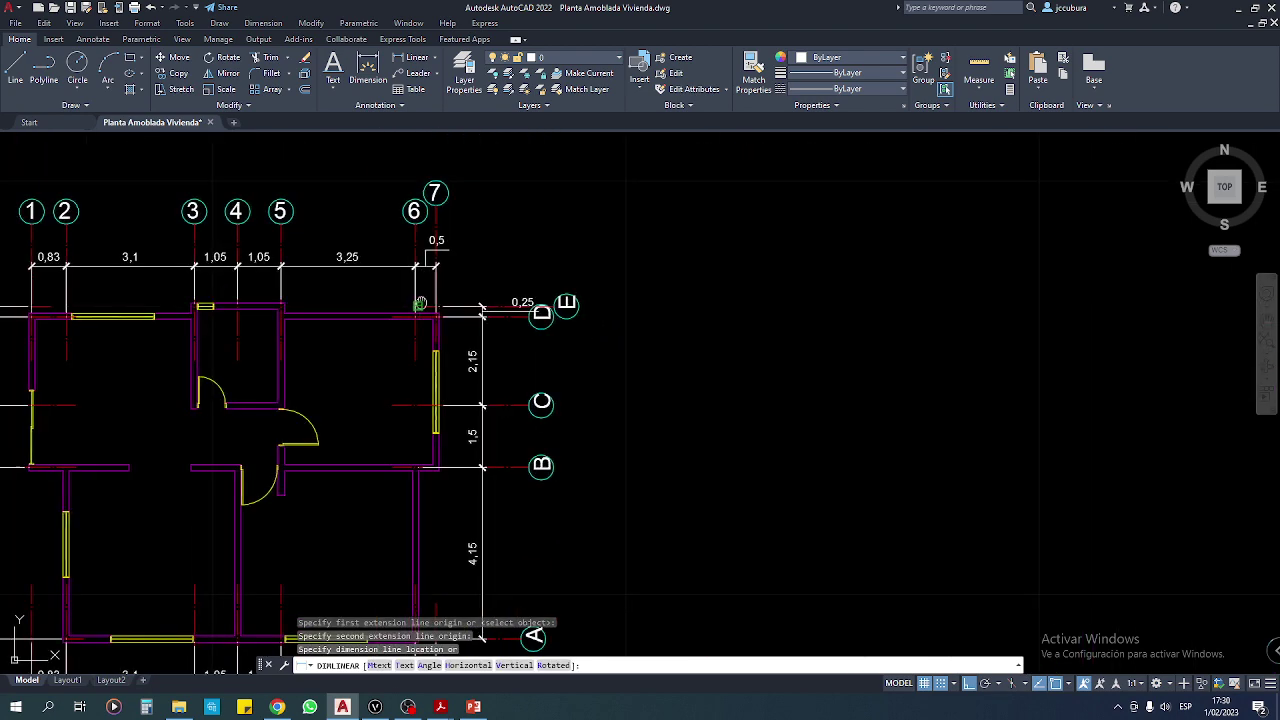
pyautogui.scroll(2, 505, 345)
pyautogui.scroll(6, 317, 318)
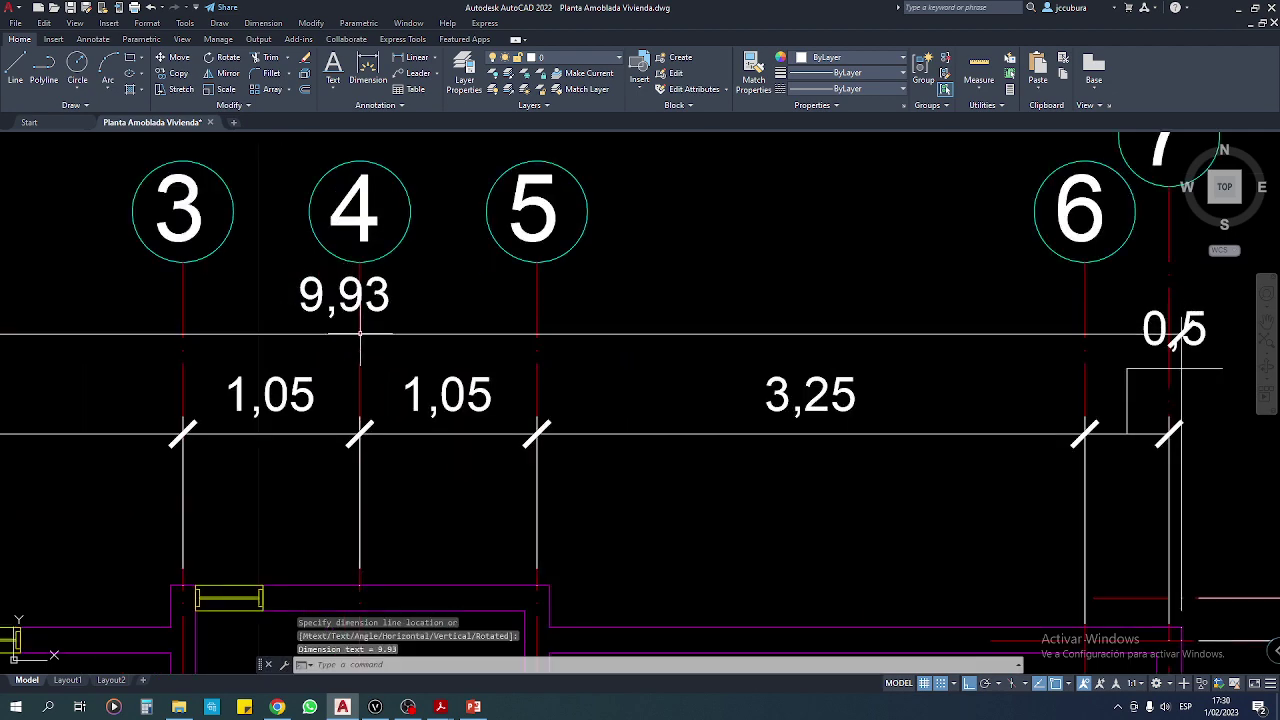
pyautogui.click(360, 335)
pyautogui.scroll(-7, 370, 335)
pyautogui.scroll(-2, 390, 320)
pyautogui.scroll(3, 300, 275)
pyautogui.scroll(2, 279, 268)
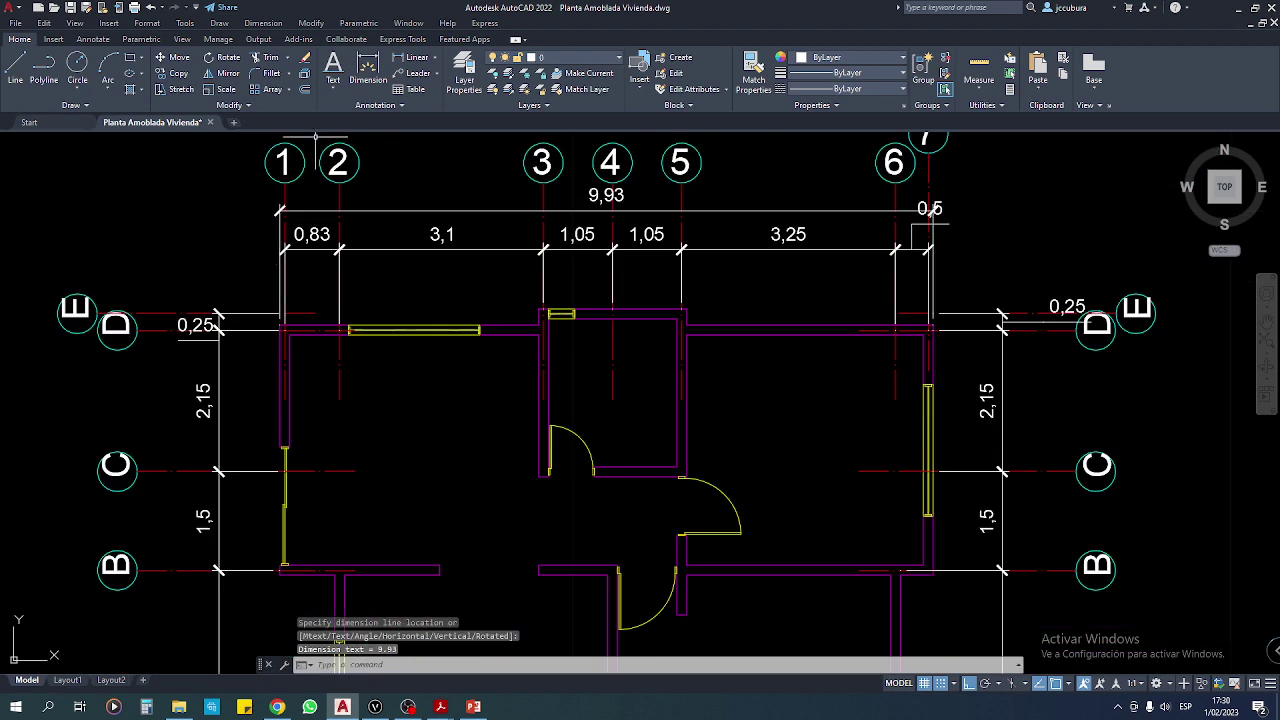
# Dimension the overall 8,2 height on the left side, outside the axis chain.
pyautogui.click(418, 66)
pyautogui.scroll(2, 282, 325)
pyautogui.scroll(1, 260, 328)
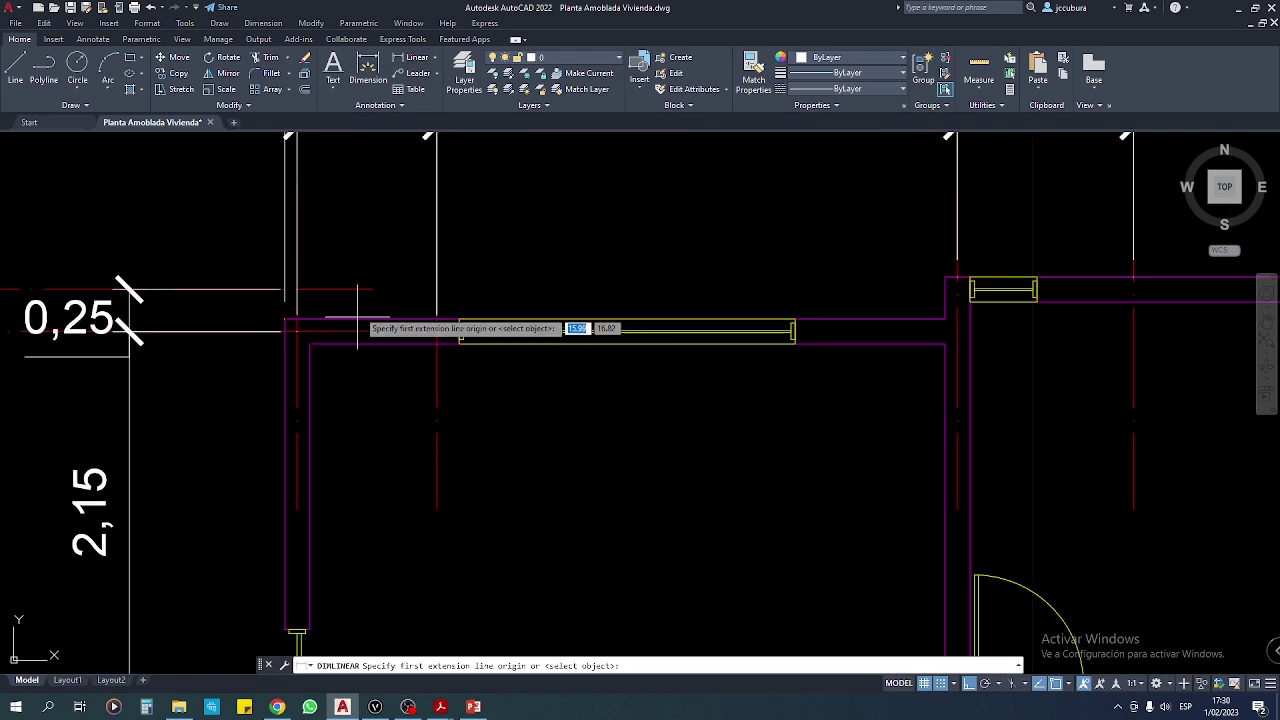
pyautogui.scroll(1, 225, 330)
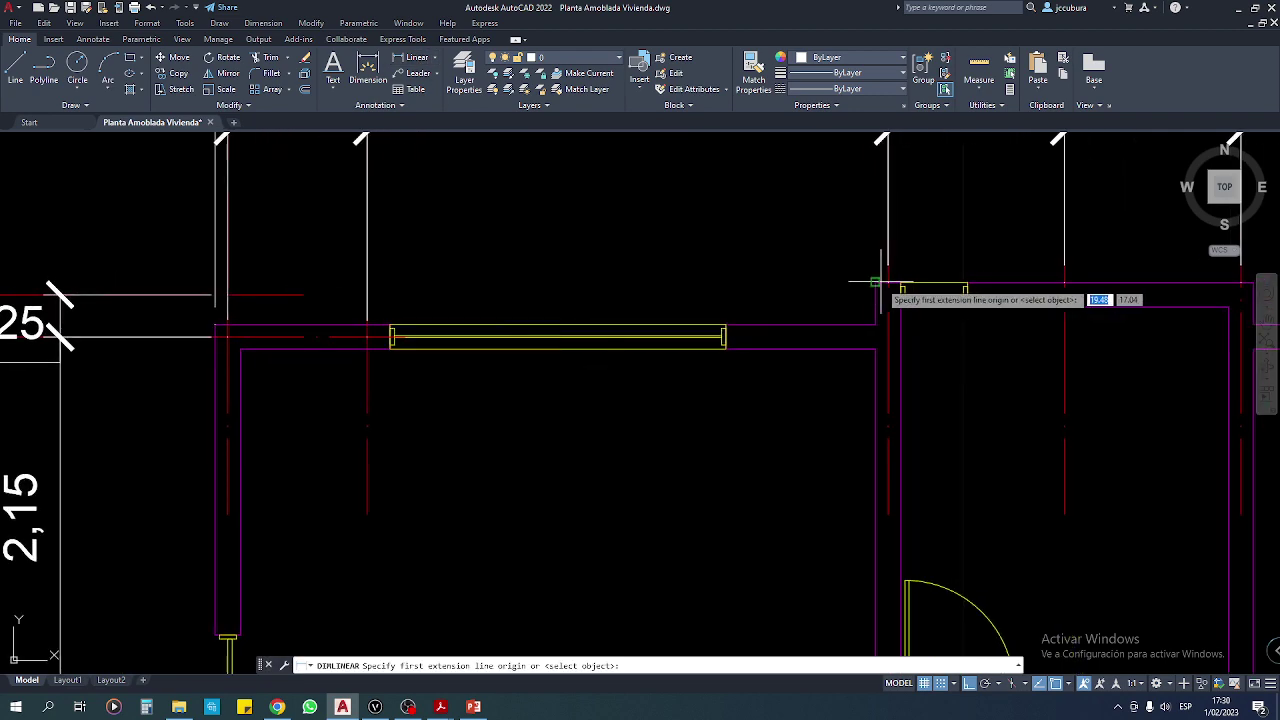
pyautogui.scroll(-2, 845, 305)
pyautogui.scroll(-4, 845, 305)
pyautogui.scroll(4, 846, 303)
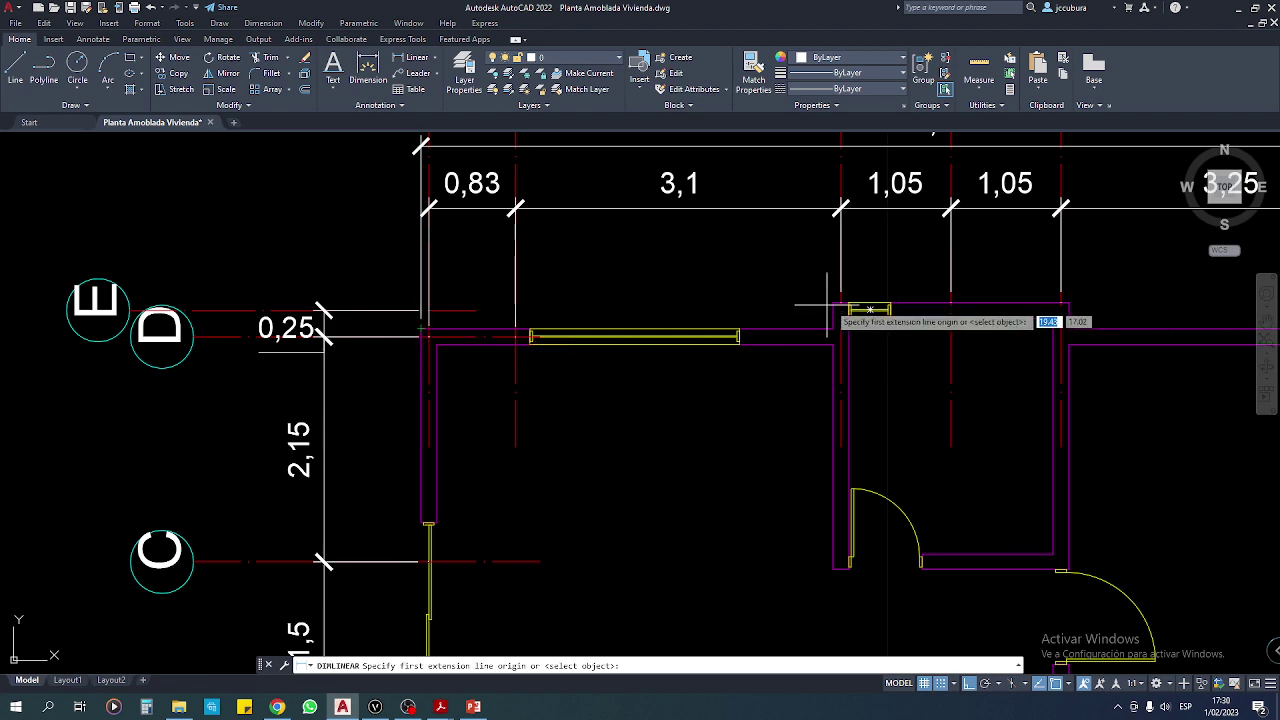
pyautogui.click(833, 302)
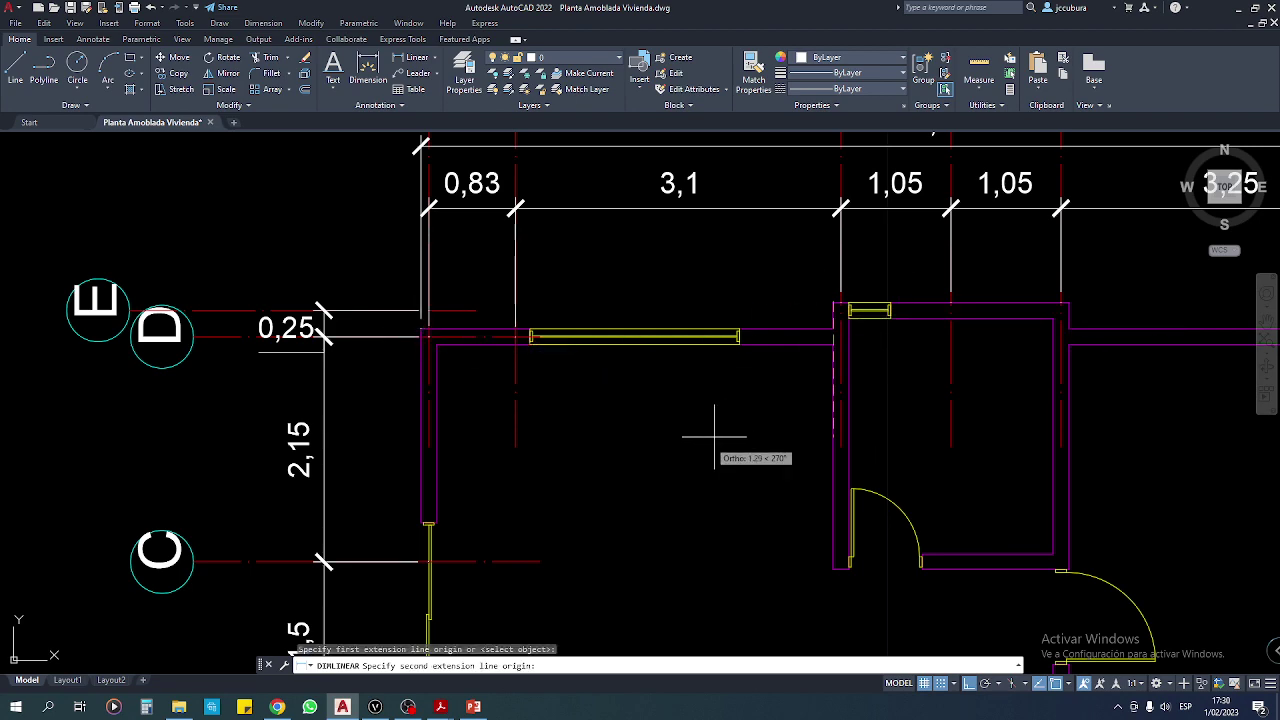
pyautogui.scroll(-4, 706, 429)
pyautogui.scroll(2, 638, 455)
pyautogui.scroll(2, 638, 455)
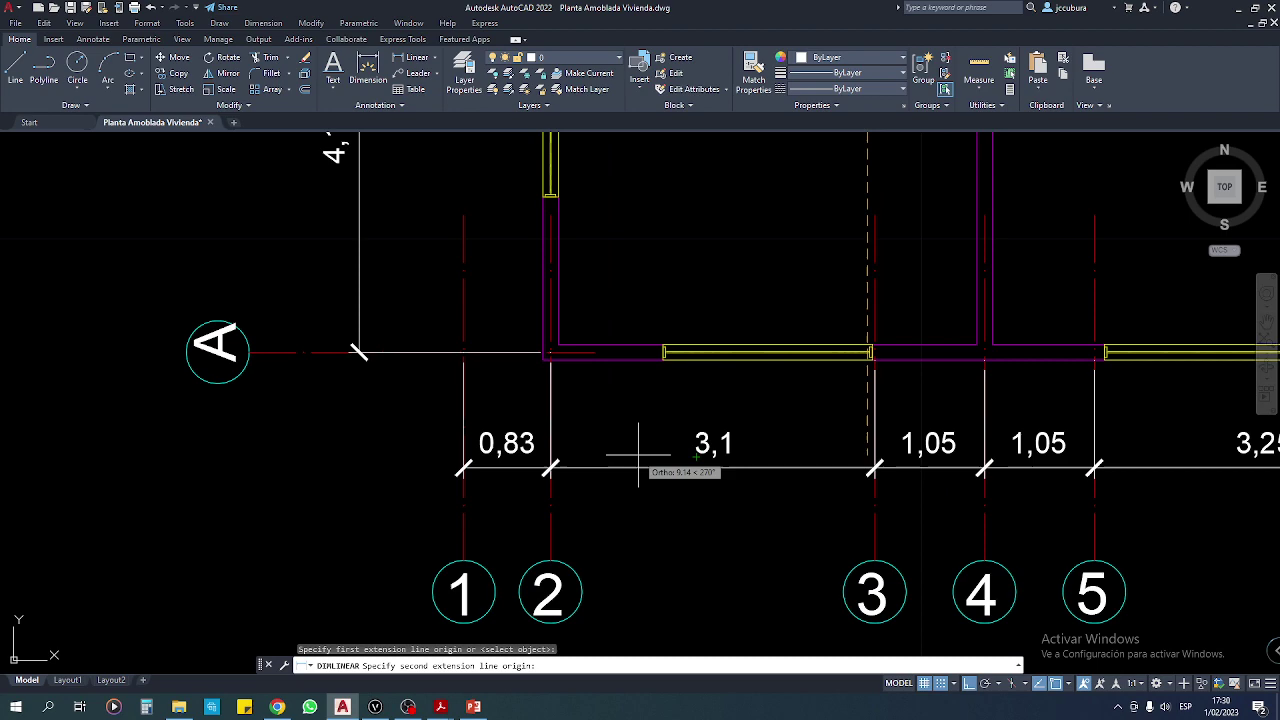
pyautogui.click(548, 352)
pyautogui.scroll(-4, 330, 440)
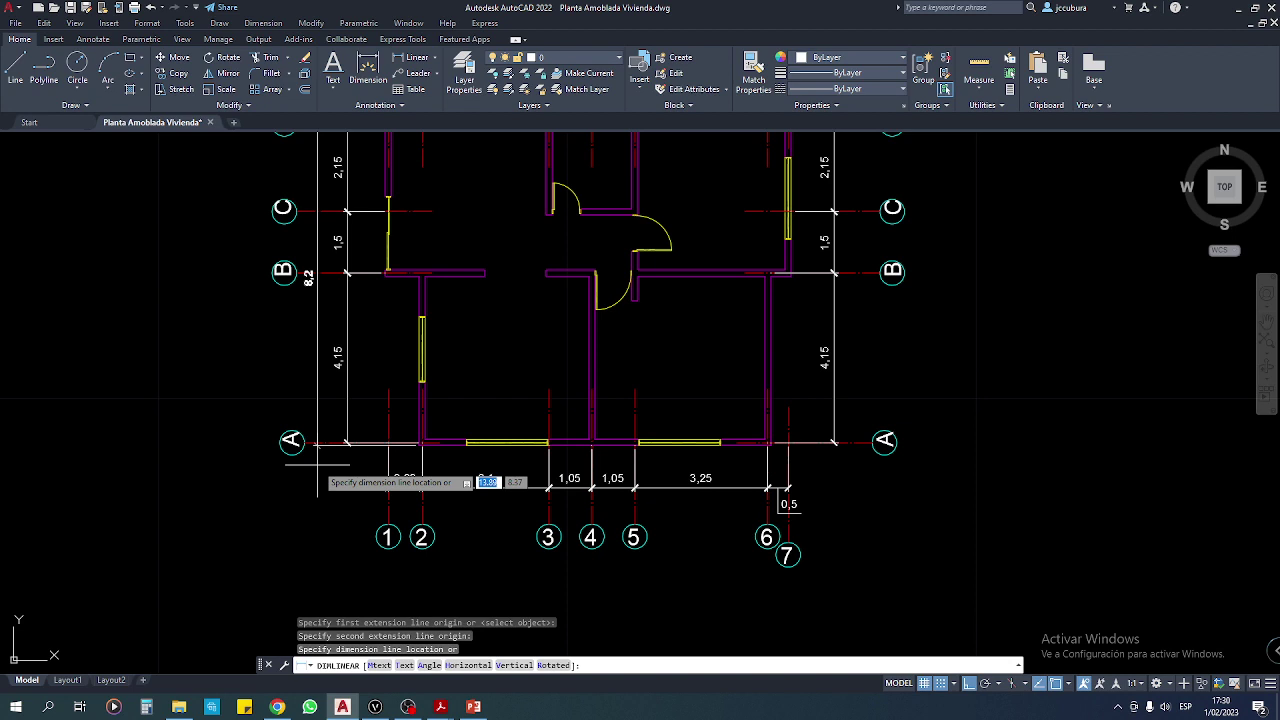
pyautogui.click(318, 465)
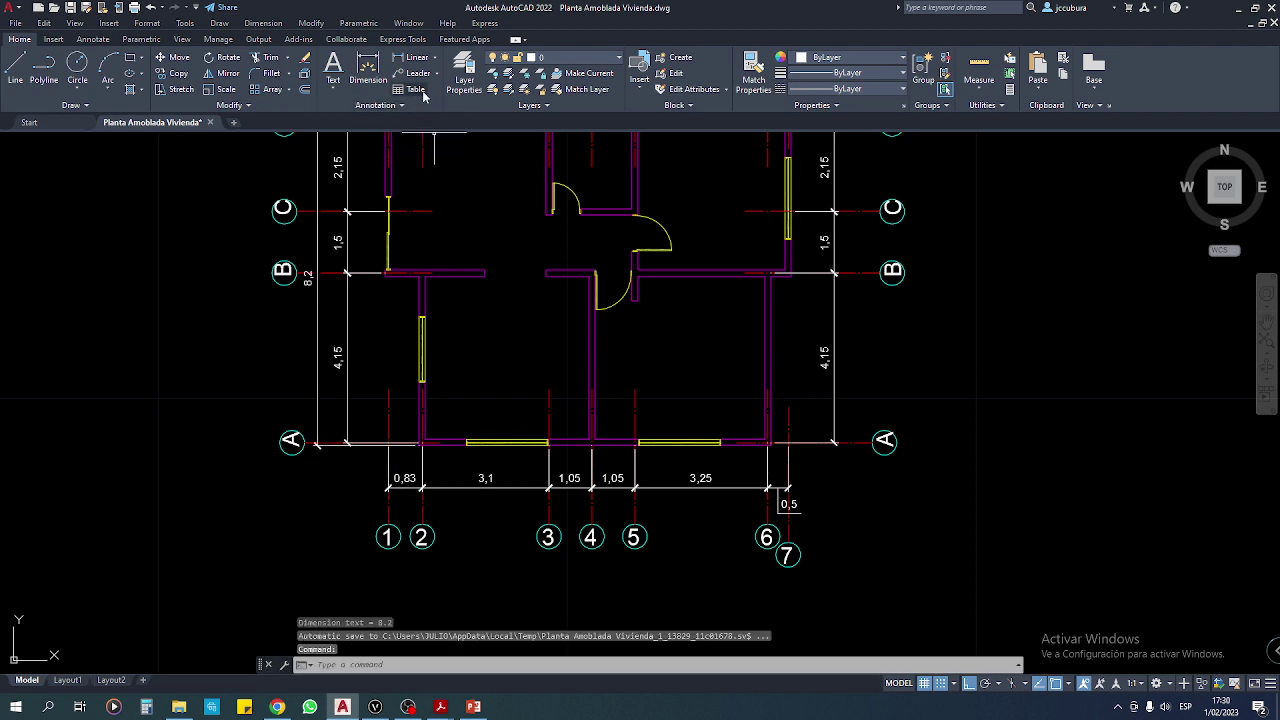
# Dimension the overall 9,93 length from axis 1 to 7 below the bottom chain.
pyautogui.click(413, 57)
pyautogui.scroll(5, 421, 298)
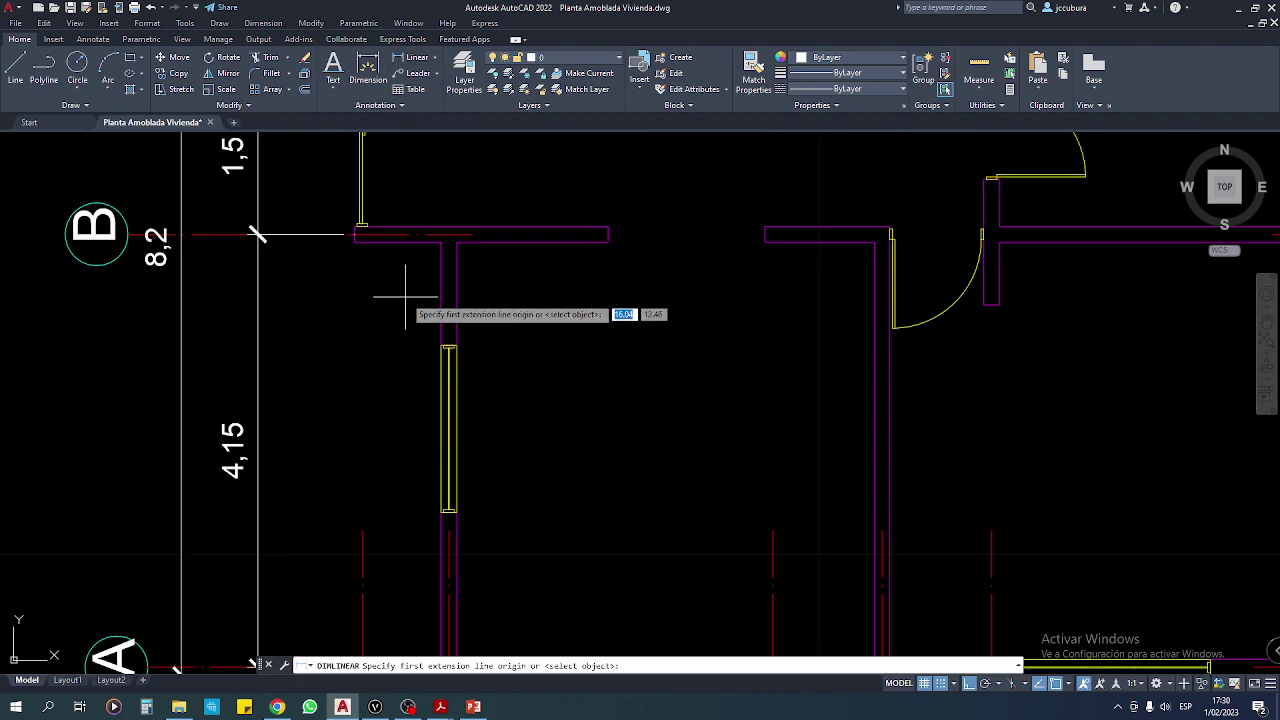
pyautogui.click(356, 240)
pyautogui.scroll(-4, 356, 240)
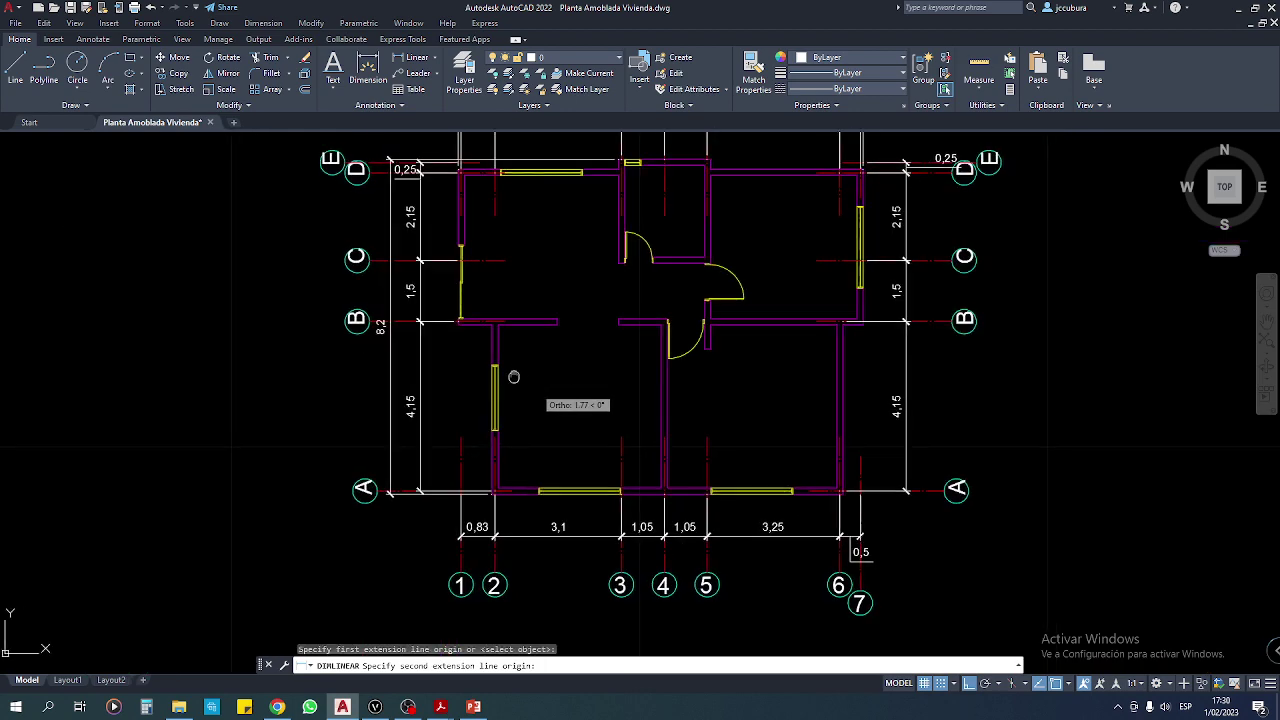
pyautogui.scroll(2, 586, 445)
pyautogui.scroll(3, 586, 436)
pyautogui.scroll(-1, 576, 381)
pyautogui.moveTo(576, 381)
pyautogui.mouseDown(button='middle')
pyautogui.moveTo(571, 453)
pyautogui.moveTo(612, 335)
pyautogui.mouseUp(button='middle')
pyautogui.click(589, 207)
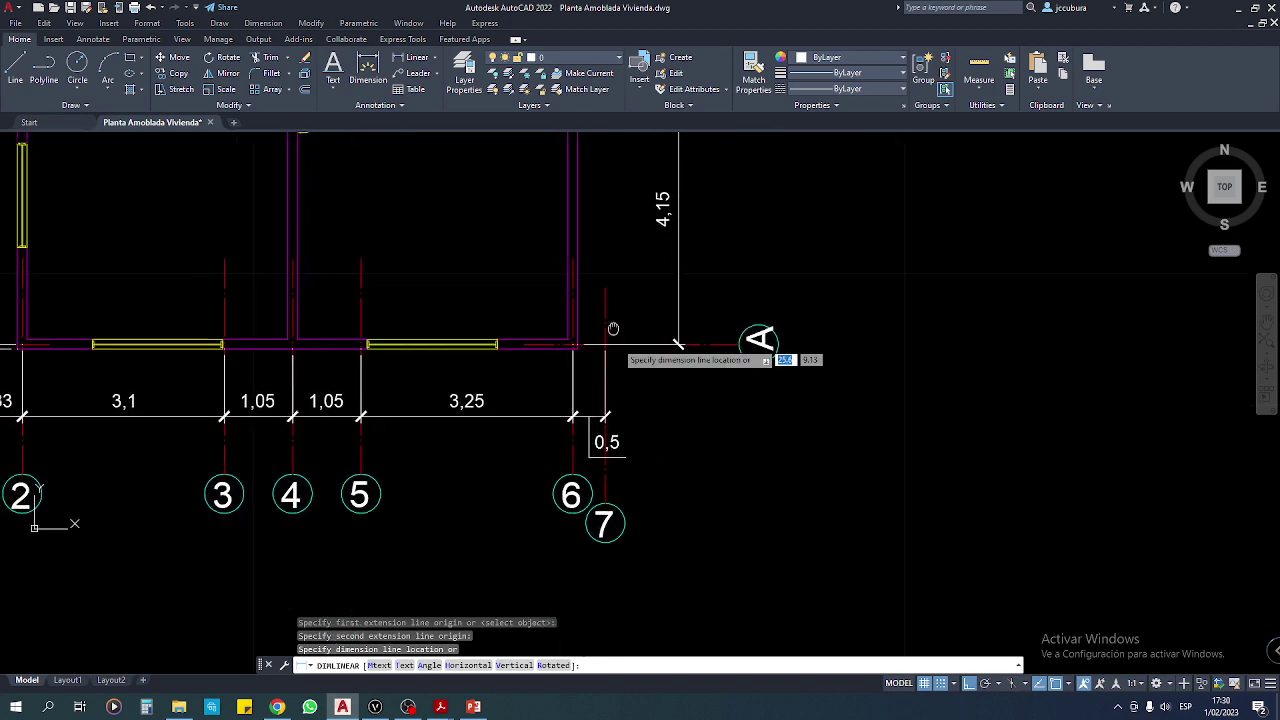
pyautogui.click(403, 460)
# Add the overall 8,2 dimension from axis A to D on the plan's right side.
pyautogui.moveTo(461, 451); pyautogui.dragTo(289, 487, button='middle')
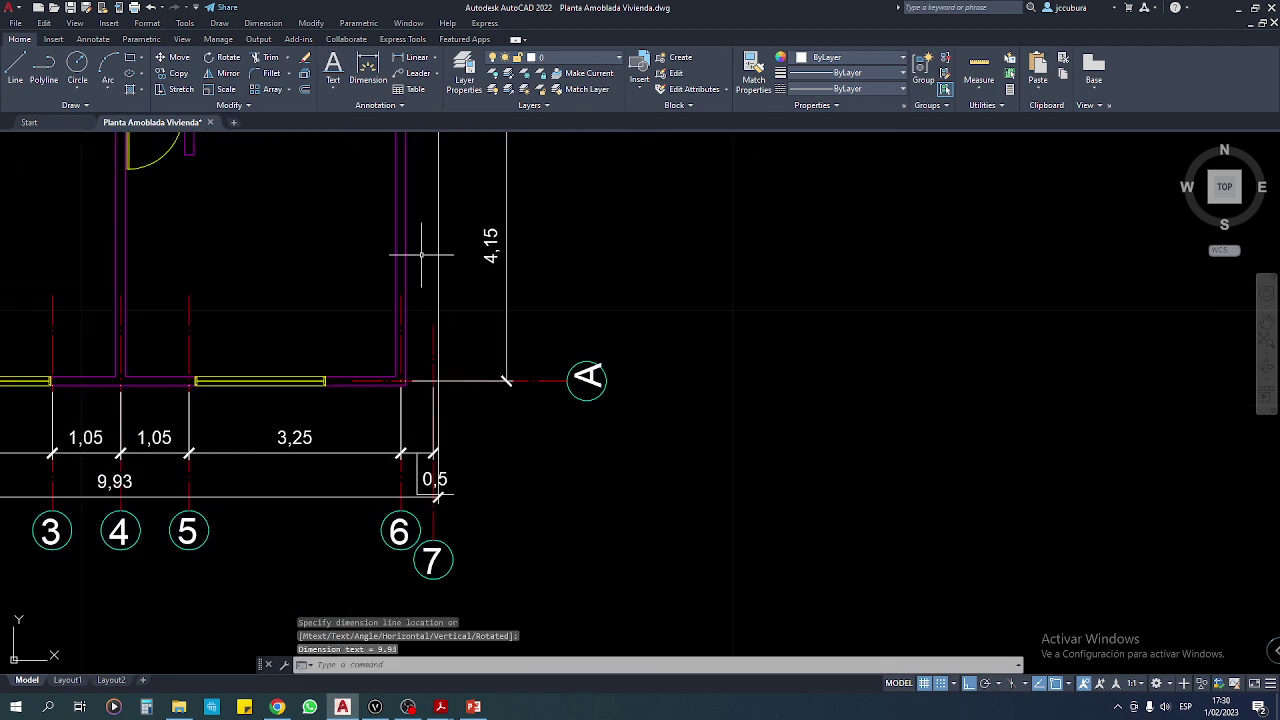
pyautogui.press('Return')
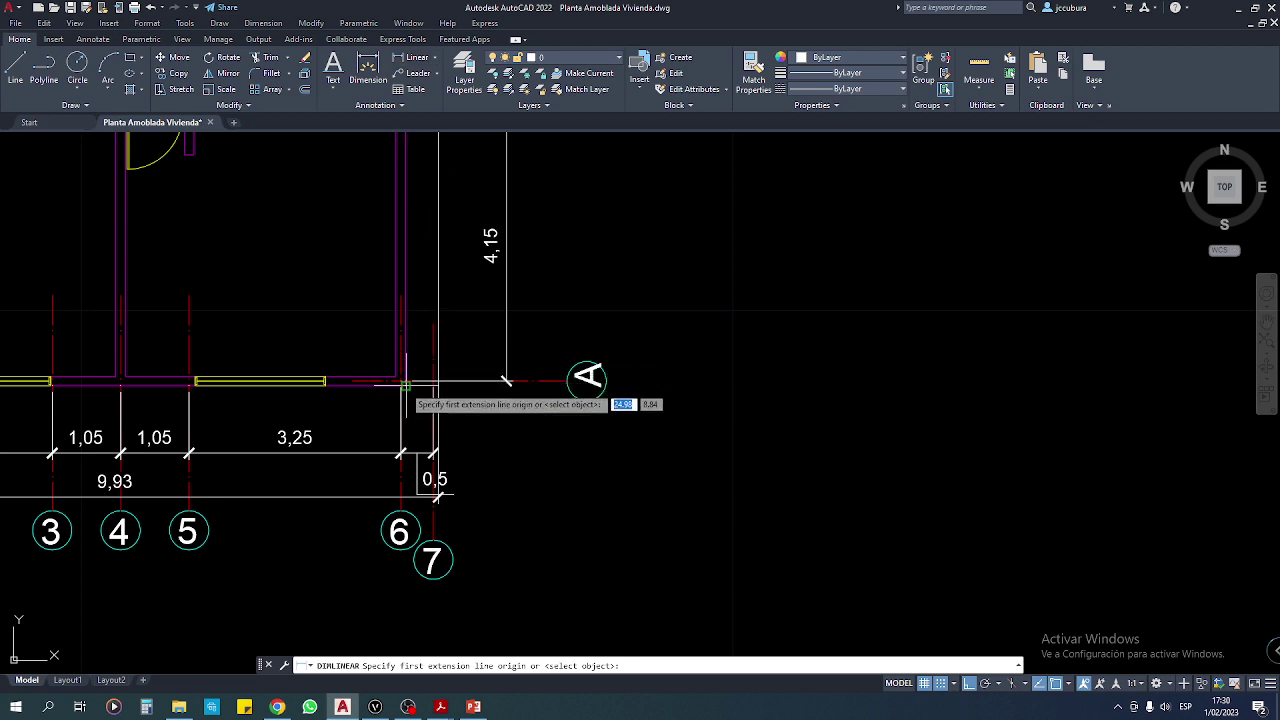
pyautogui.click(401, 381)
pyautogui.scroll(-2, 398, 172)
pyautogui.moveTo(398, 172); pyautogui.dragTo(410, 456, button='middle')
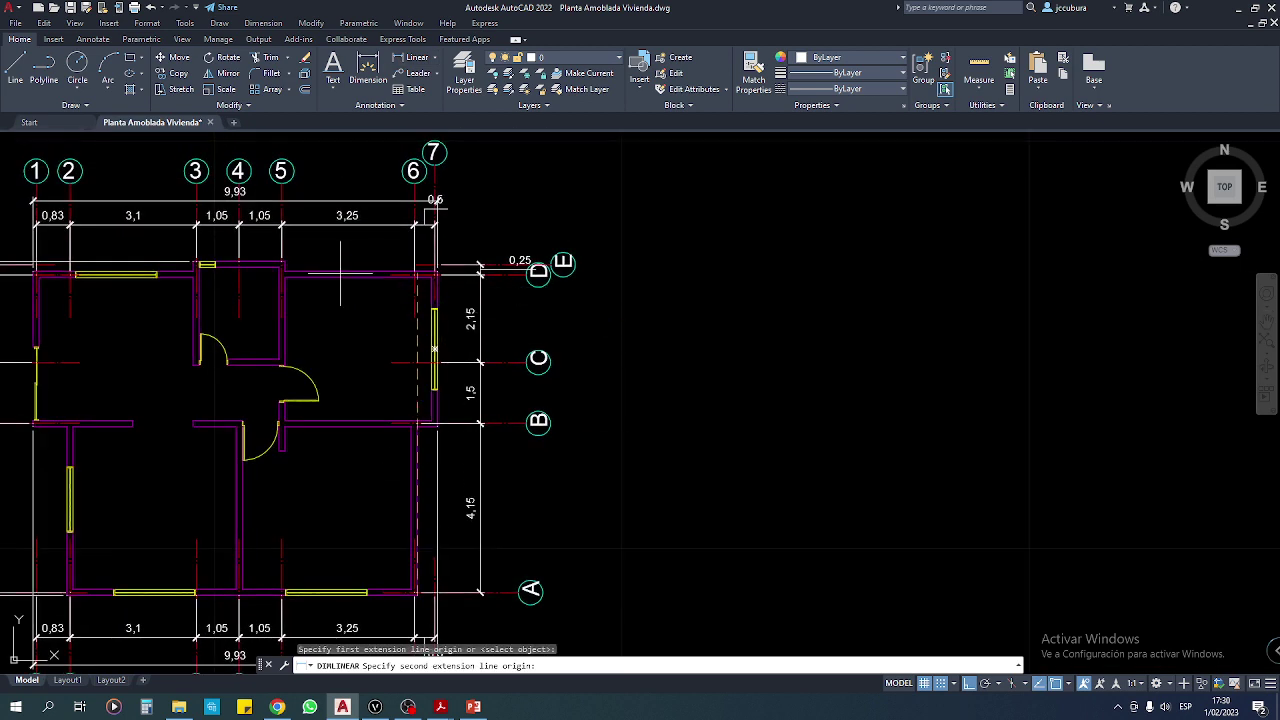
pyautogui.scroll(3, 300, 266)
pyautogui.click(230, 236)
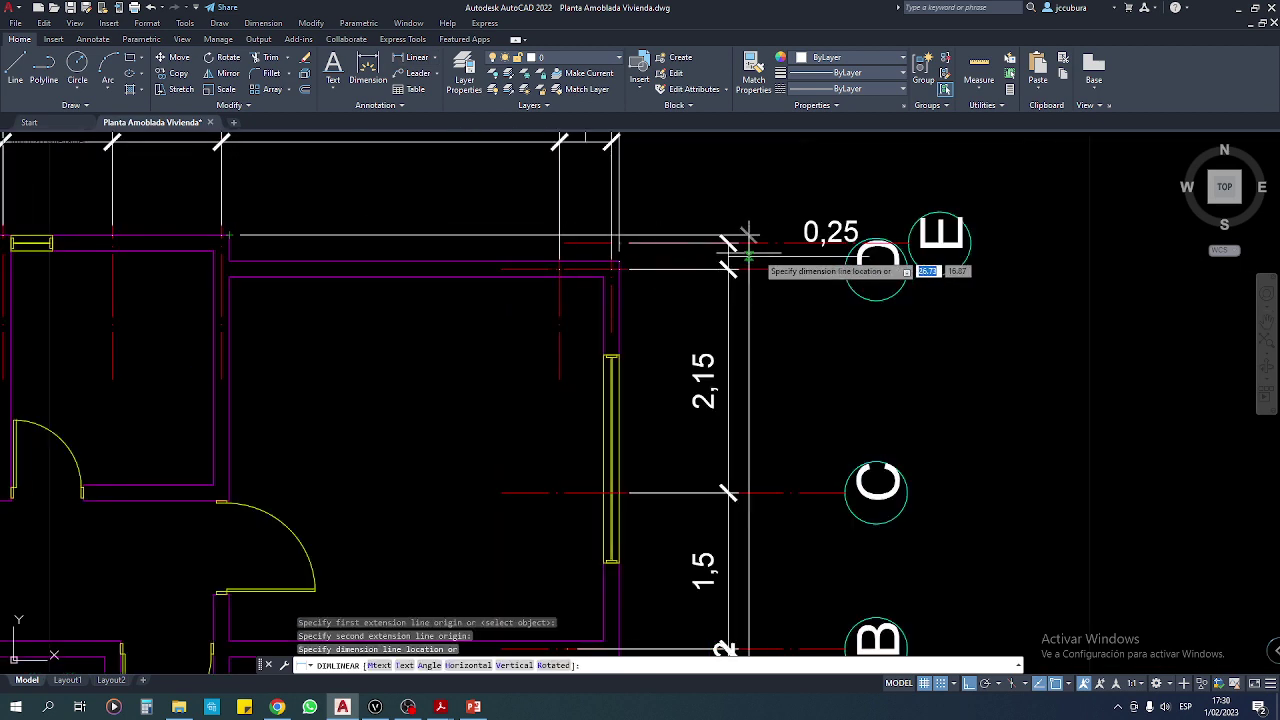
pyautogui.moveTo(784, 369); pyautogui.dragTo(639, 279, button='middle')
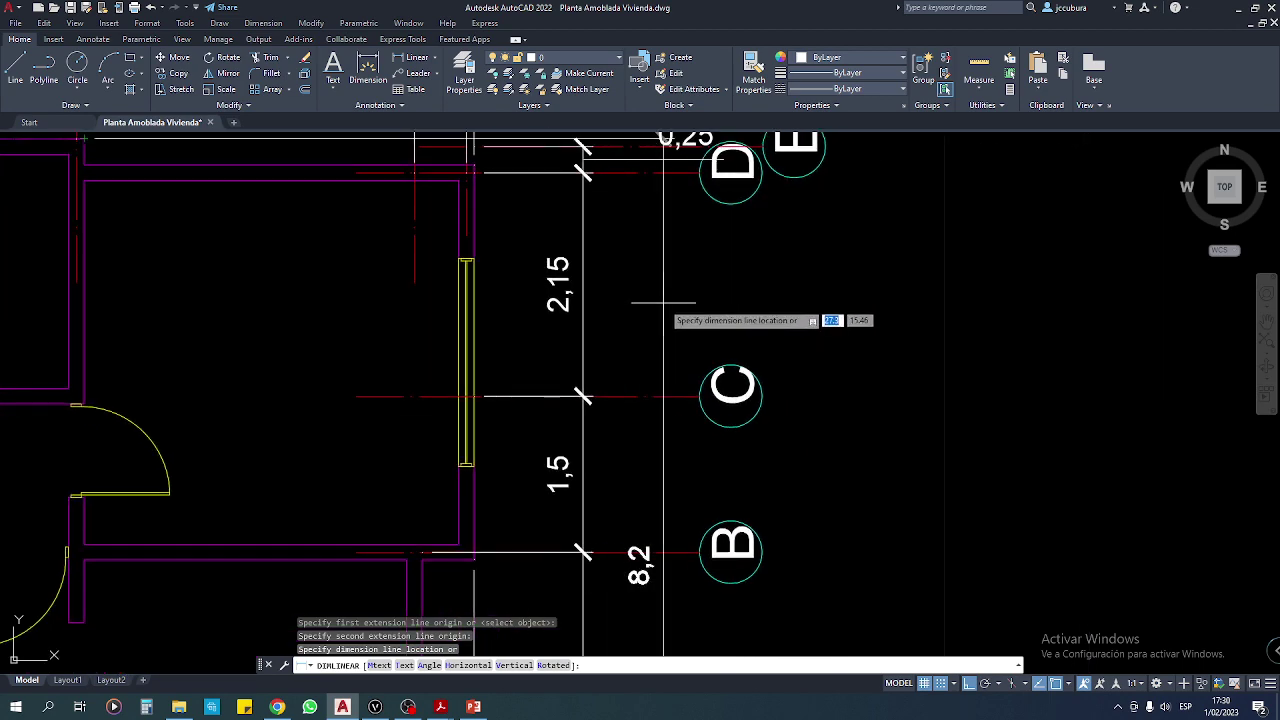
pyautogui.click(667, 300)
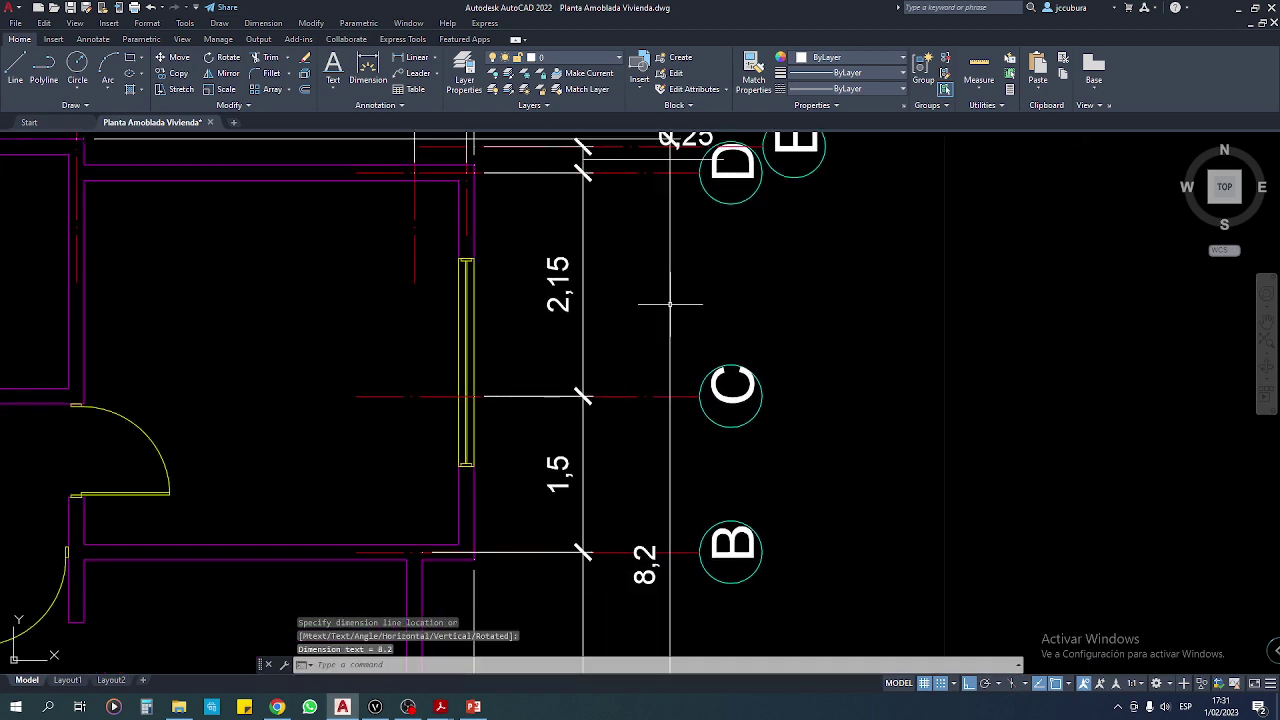
# Select the right-side 2,15 dimension and bring the whole floor plan into view.
pyautogui.scroll(-2, 666, 297)
pyautogui.moveTo(636, 316); pyautogui.dragTo(603, 267, button='middle')
pyautogui.scroll(2, 603, 267)
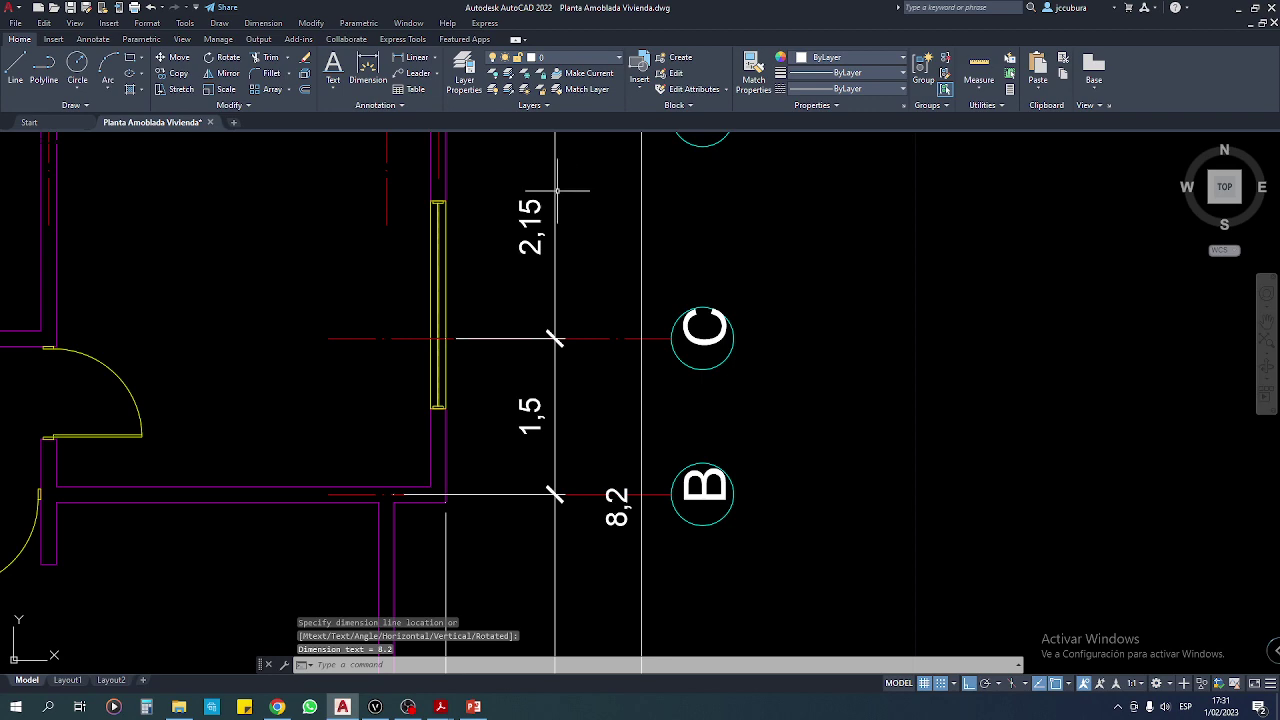
pyautogui.click(557, 190)
pyautogui.scroll(-4, 592, 281)
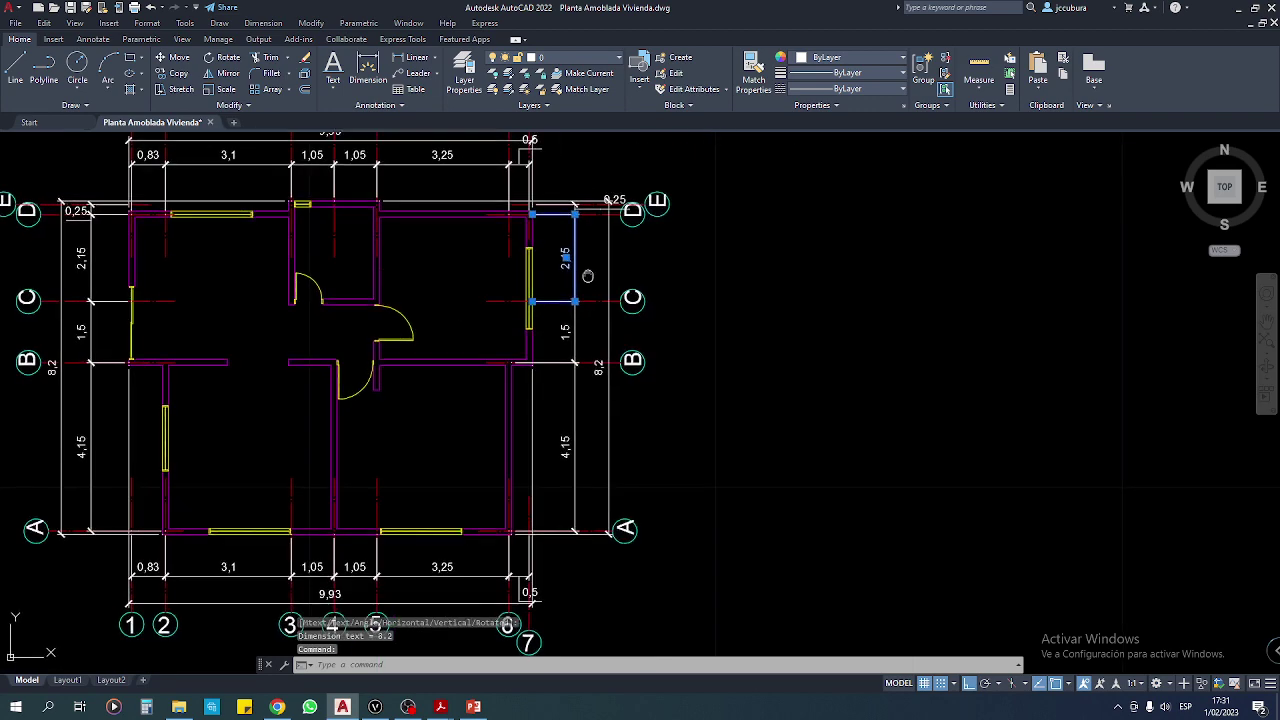
pyautogui.moveTo(592, 281)
pyautogui.mouseDown(button='middle')
pyautogui.moveTo(600, 258)
pyautogui.moveTo(704, 306)
pyautogui.mouseUp(button='middle')
# Save Planta Amoblada Vivienda.dwg, continuing without updating at the Web & Mobile prompt.
pyautogui.press('Escape')
pyautogui.press('Escape')
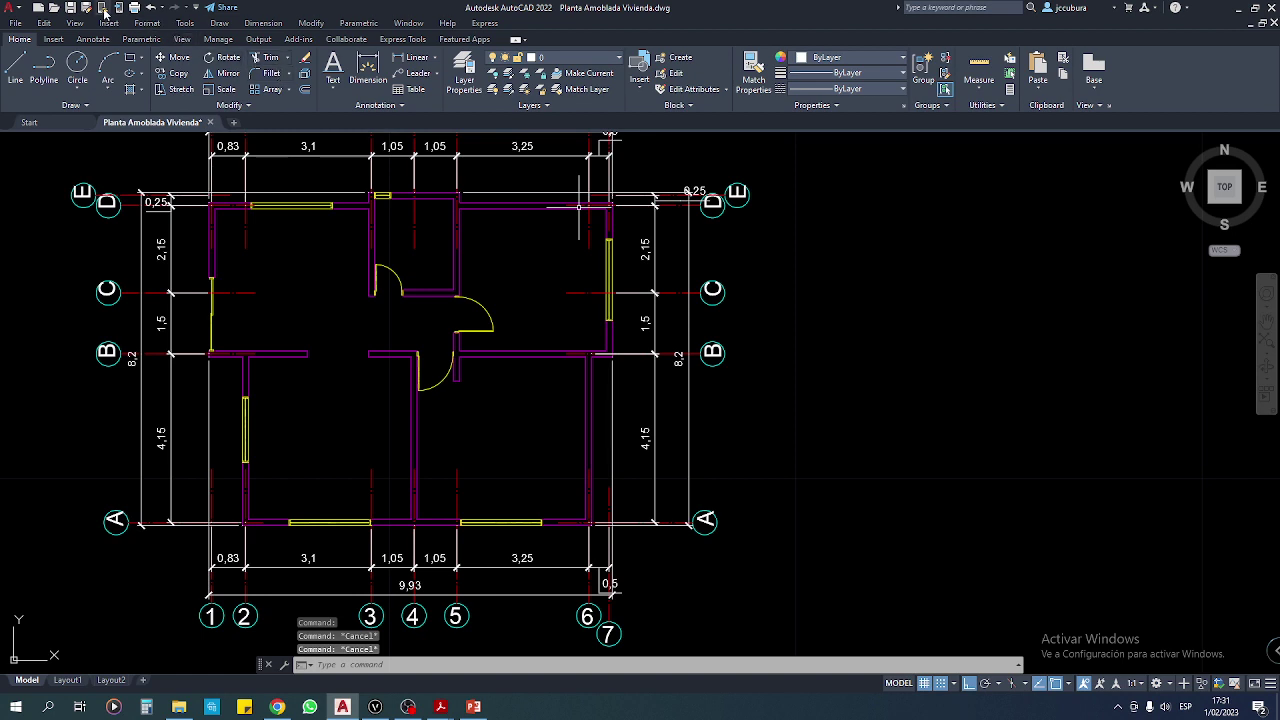
pyautogui.click(103, 8)
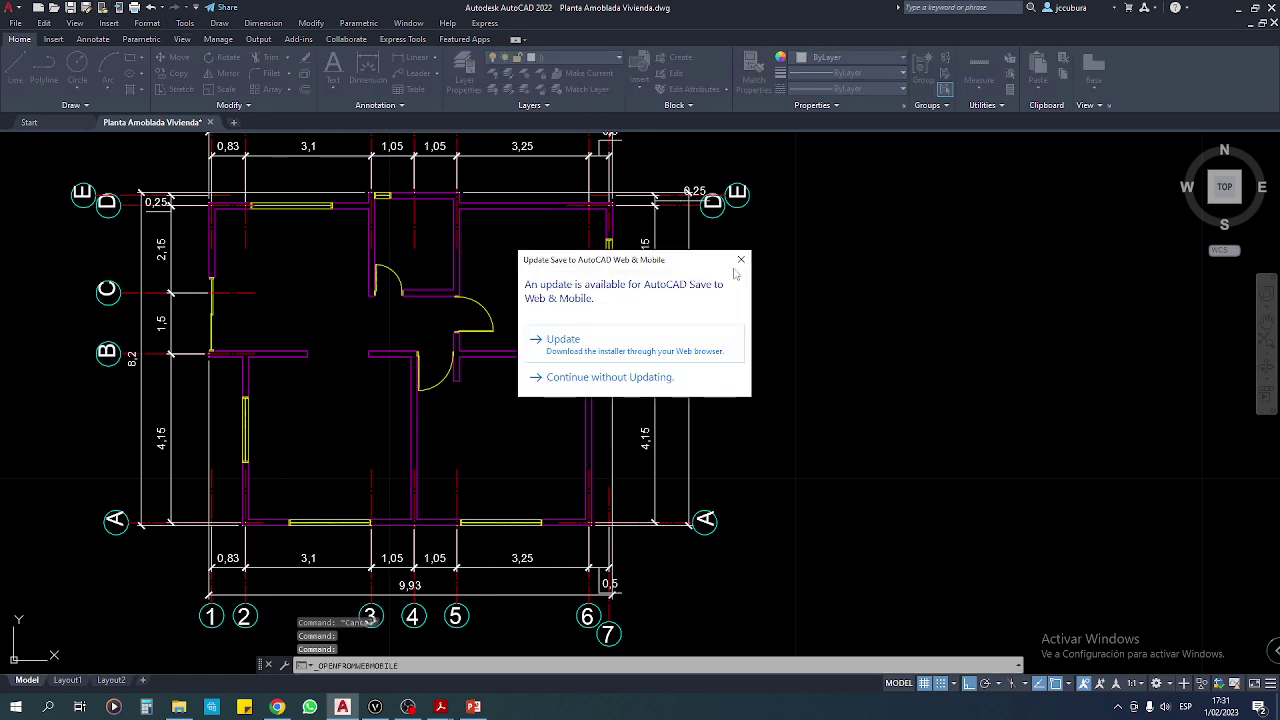
pyautogui.click(741, 259)
pyautogui.click(70, 8)
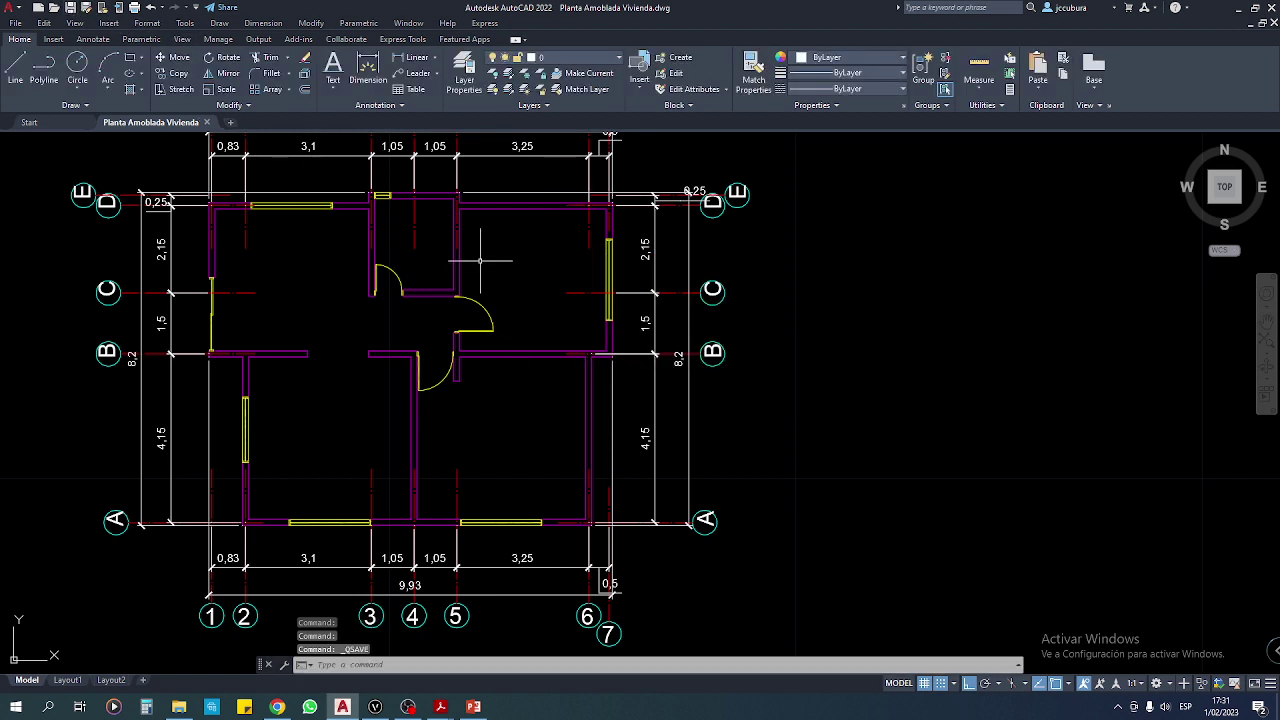
# Close the Web & Mobile window and select the top 9,93 and left 8,2 overall dimensions.
pyautogui.moveTo(480, 260); pyautogui.dragTo(512, 324, button='middle')
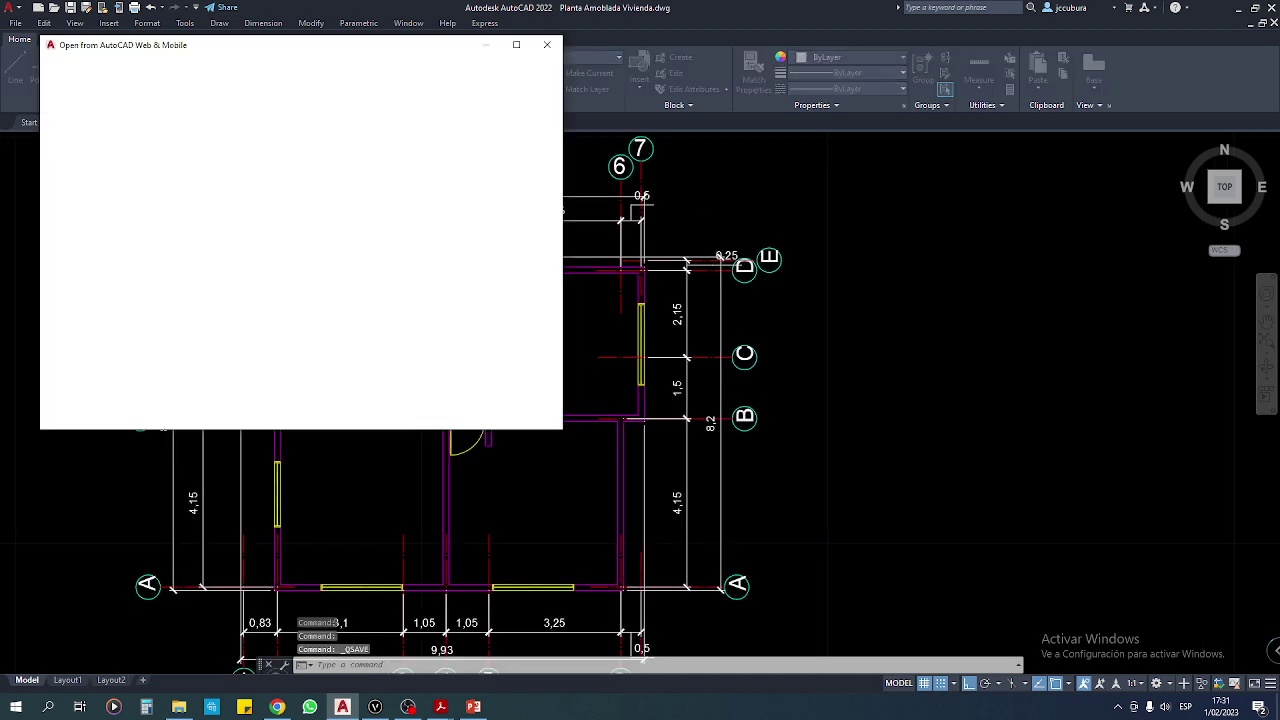
pyautogui.click(547, 44)
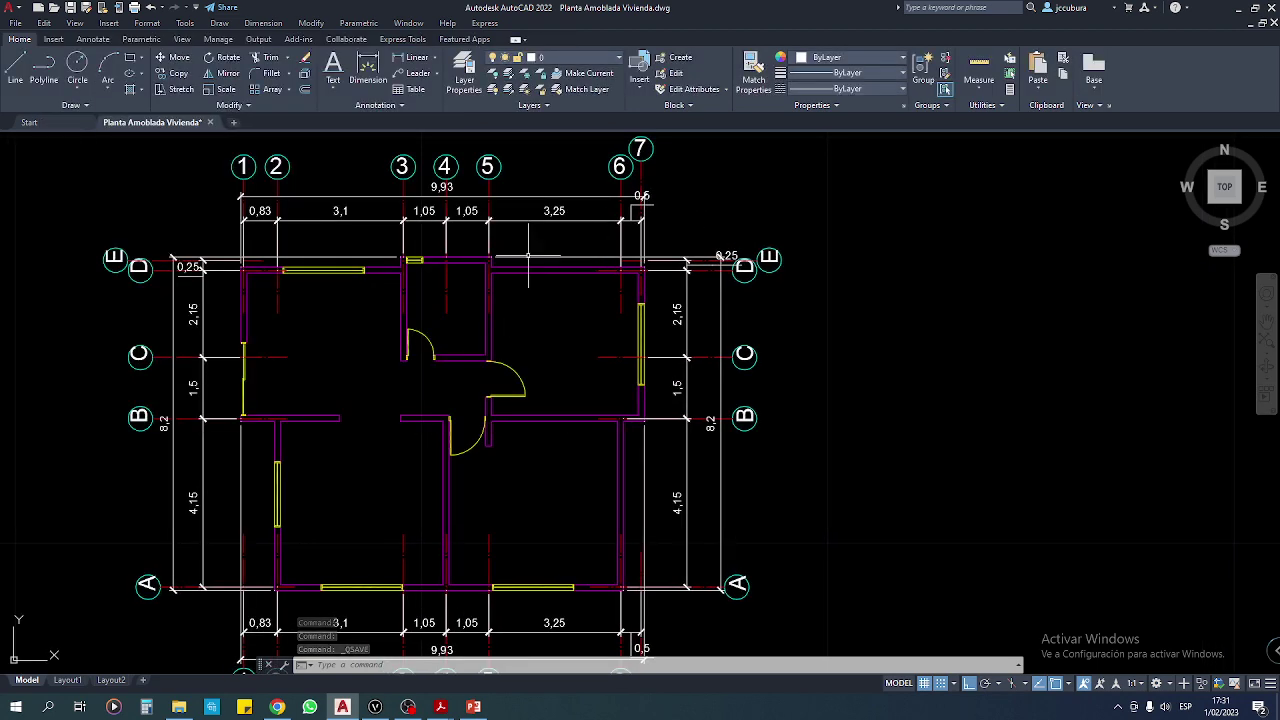
pyautogui.click(331, 196)
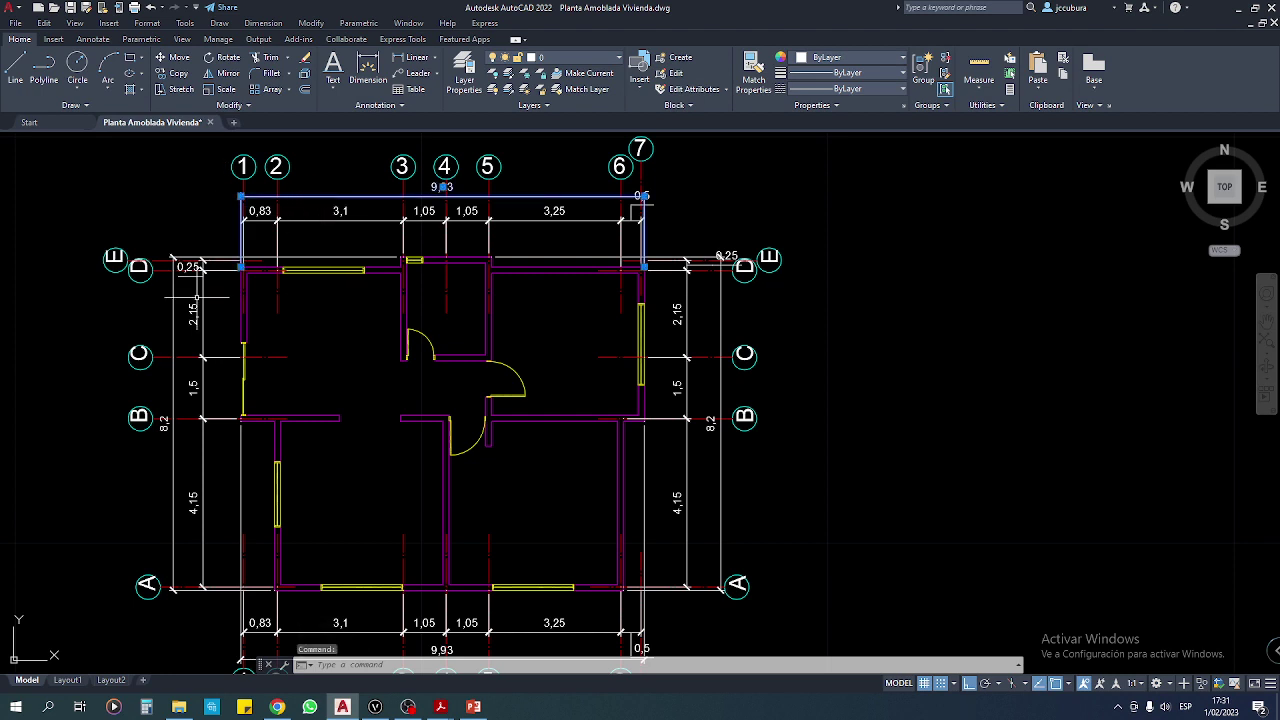
pyautogui.click(174, 308)
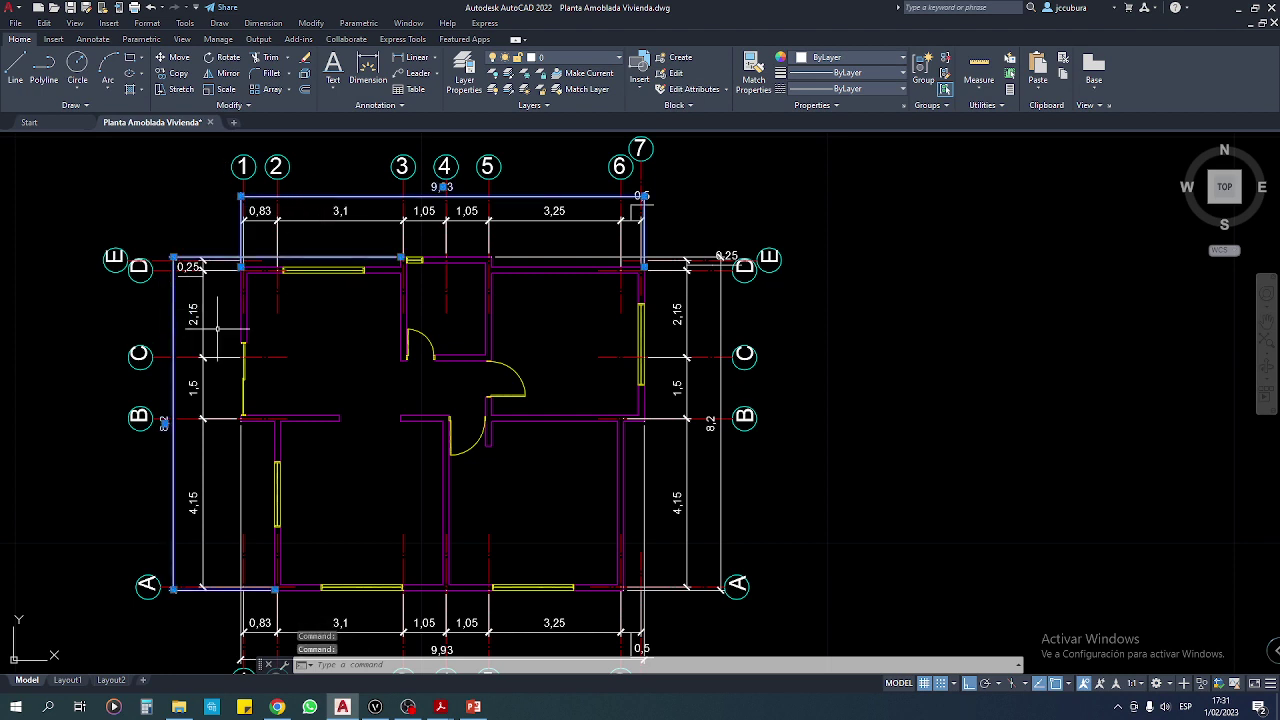
# Add the bottom 9,93 and the top, left and right chain dimensions to the selection.
pyautogui.moveTo(615, 638); pyautogui.dragTo(603, 543, button='middle')
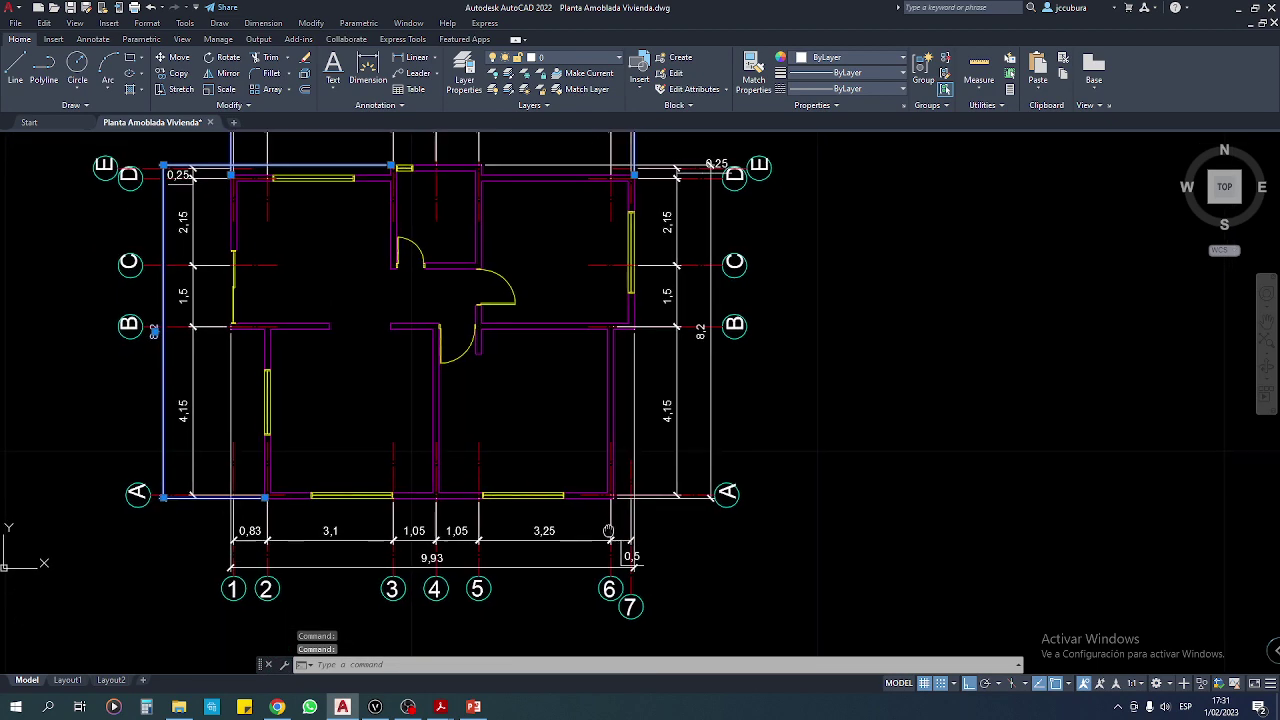
pyautogui.click(576, 562)
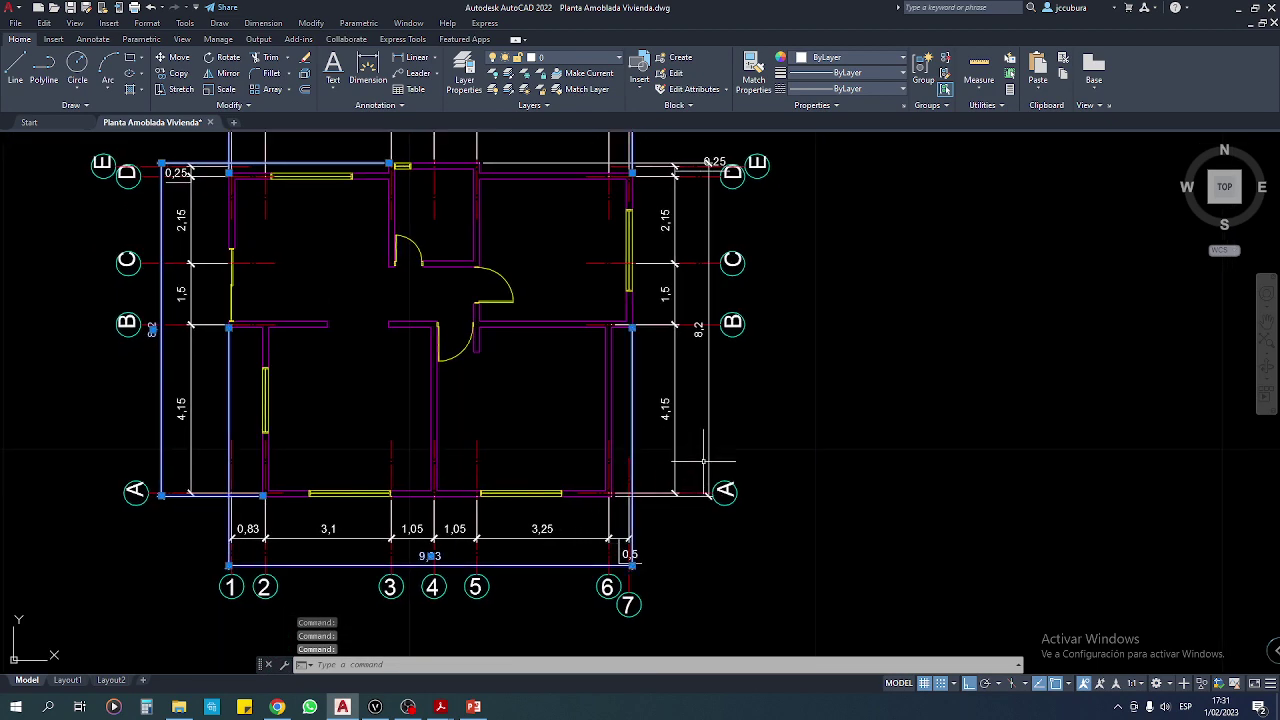
pyautogui.moveTo(729, 256); pyautogui.dragTo(712, 352, button='middle')
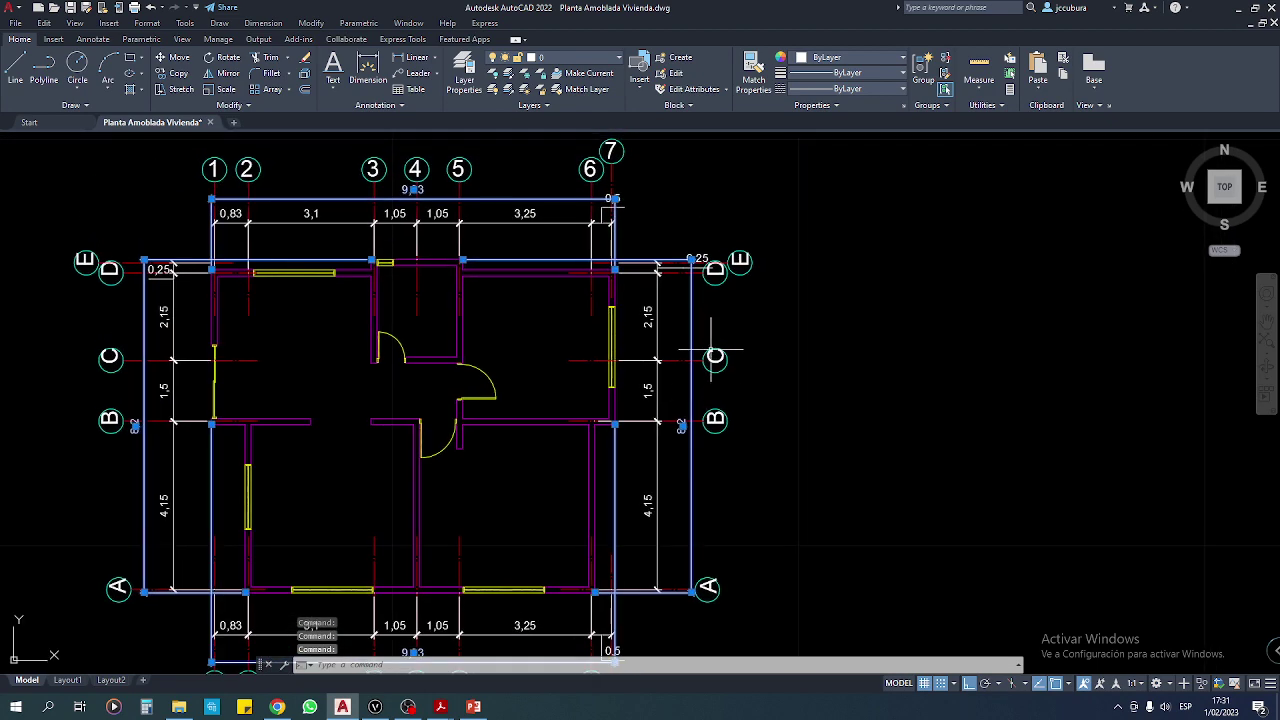
pyautogui.click(542, 225)
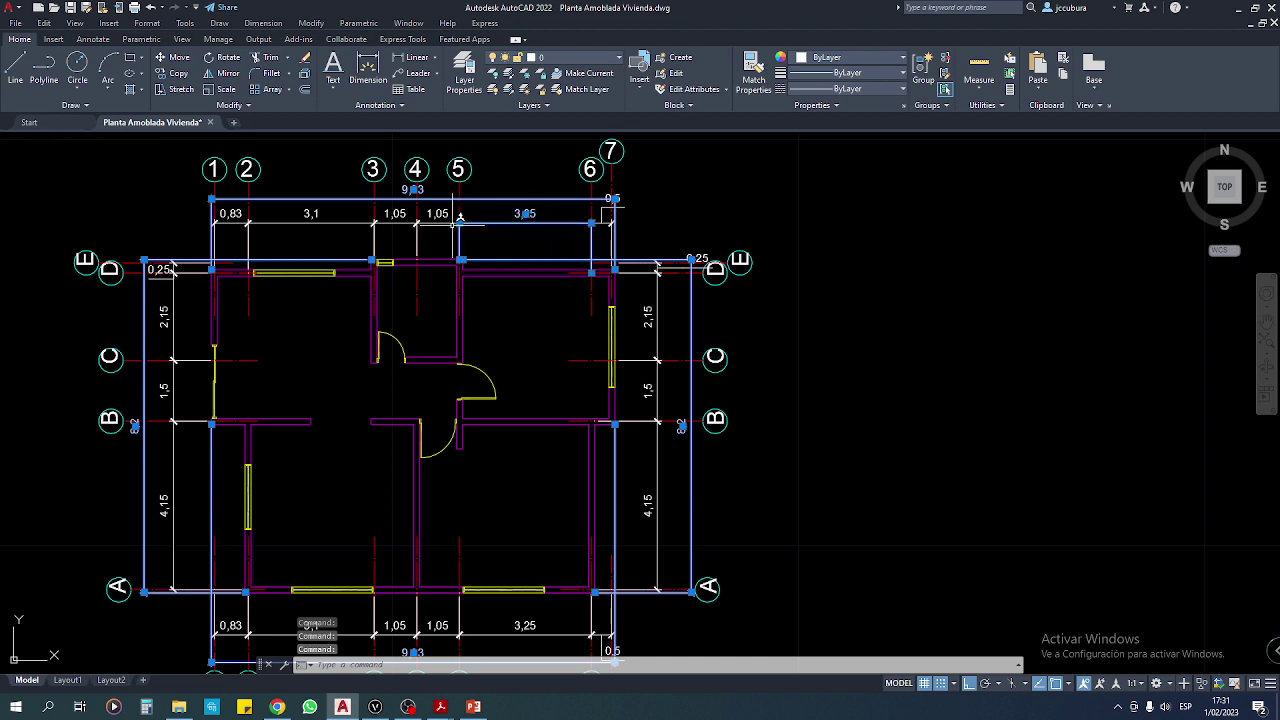
pyautogui.click(441, 214)
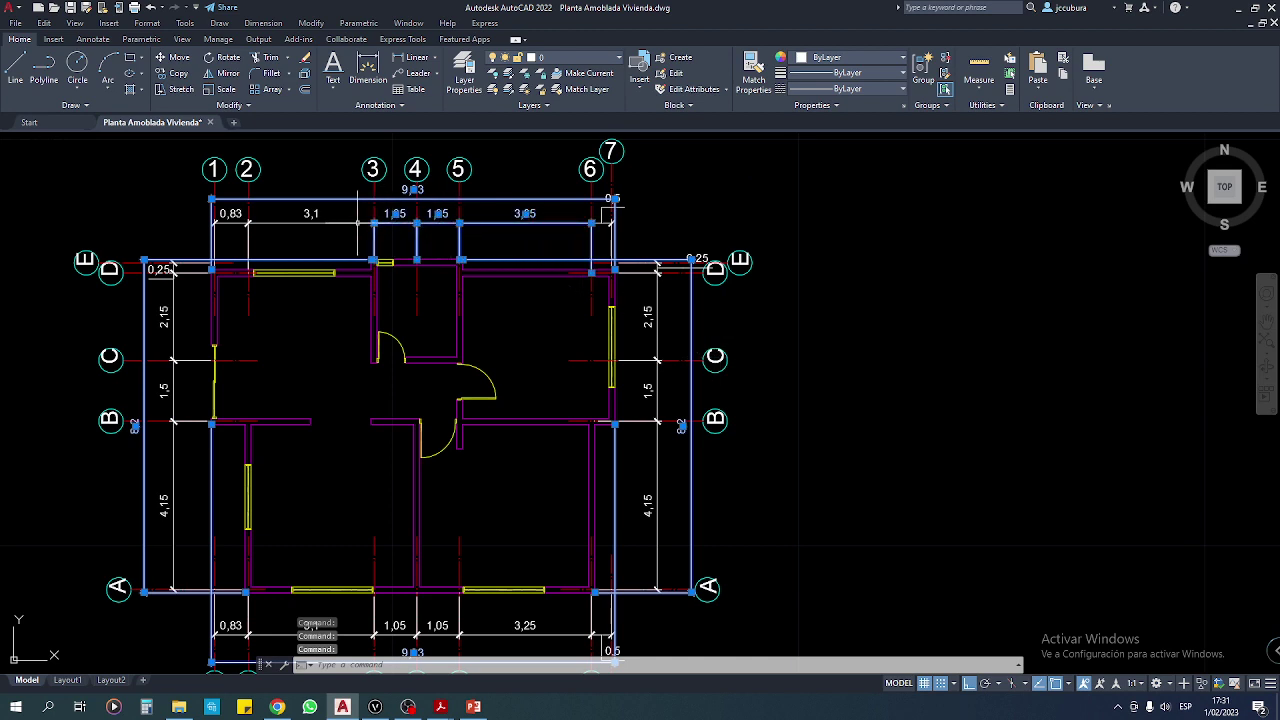
pyautogui.click(348, 223)
pyautogui.click(230, 223)
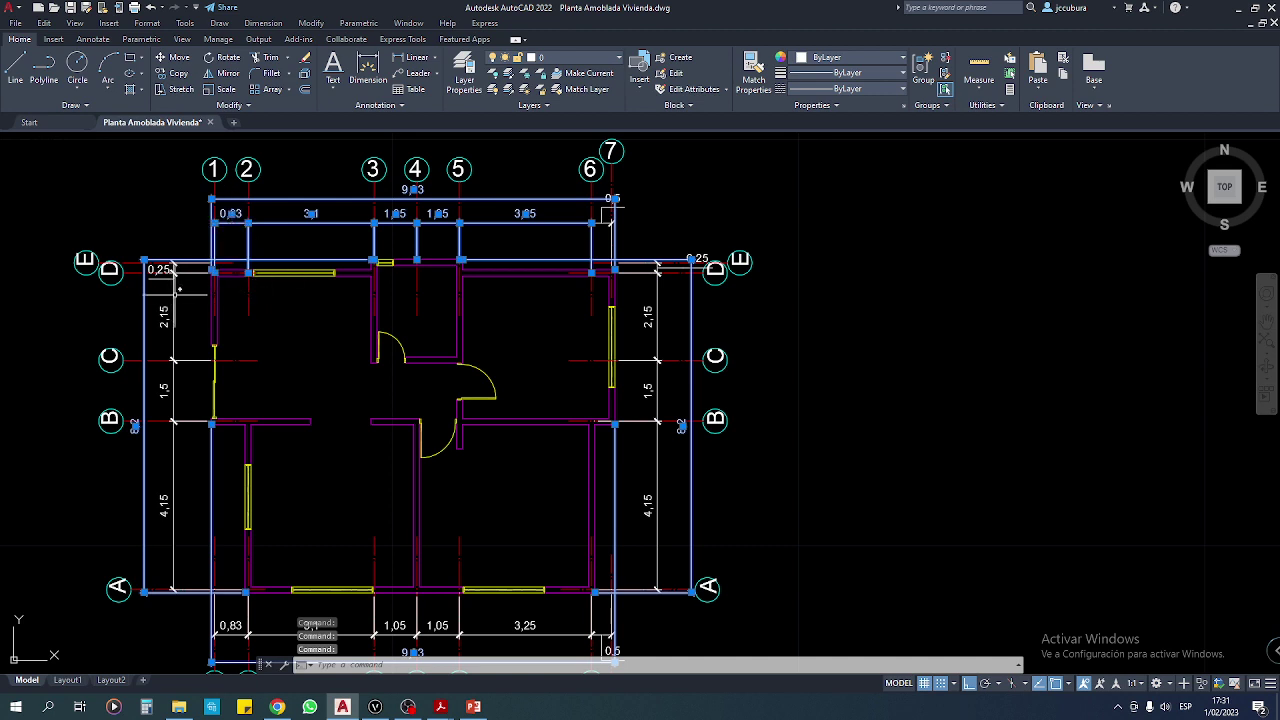
pyautogui.click(175, 300)
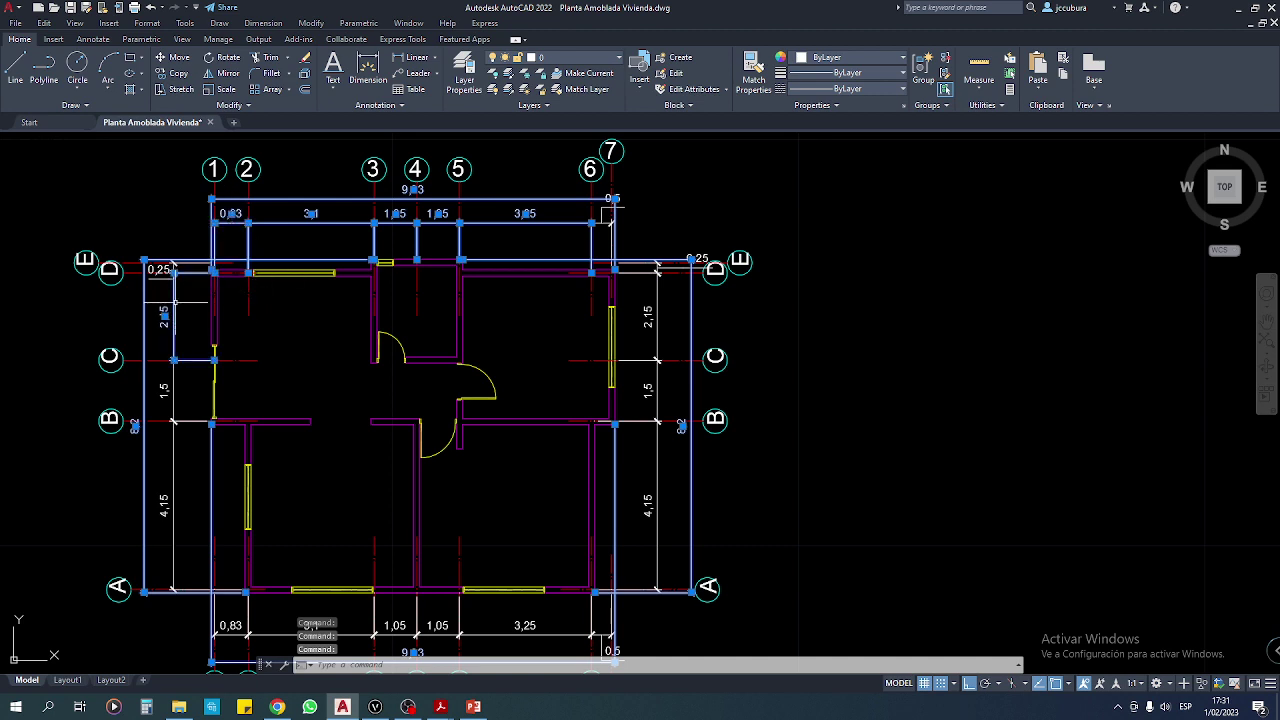
pyautogui.click(177, 385)
pyautogui.click(171, 448)
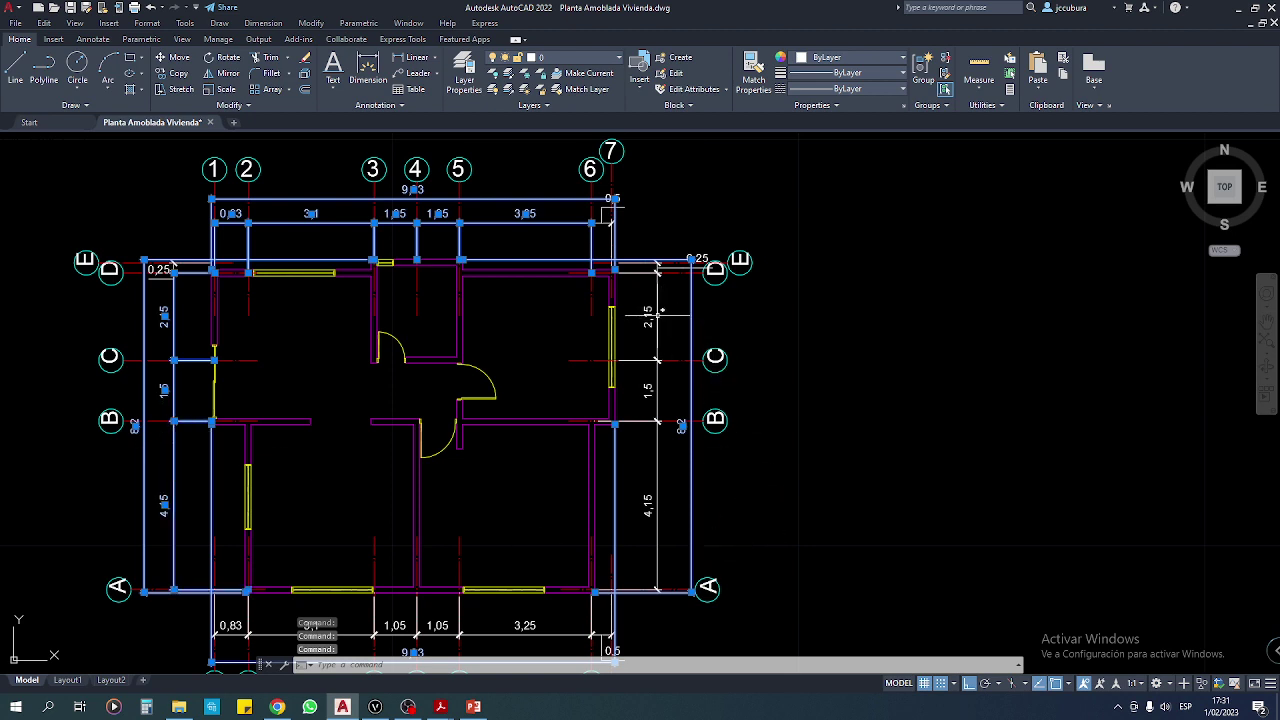
pyautogui.click(660, 318)
pyautogui.click(658, 390)
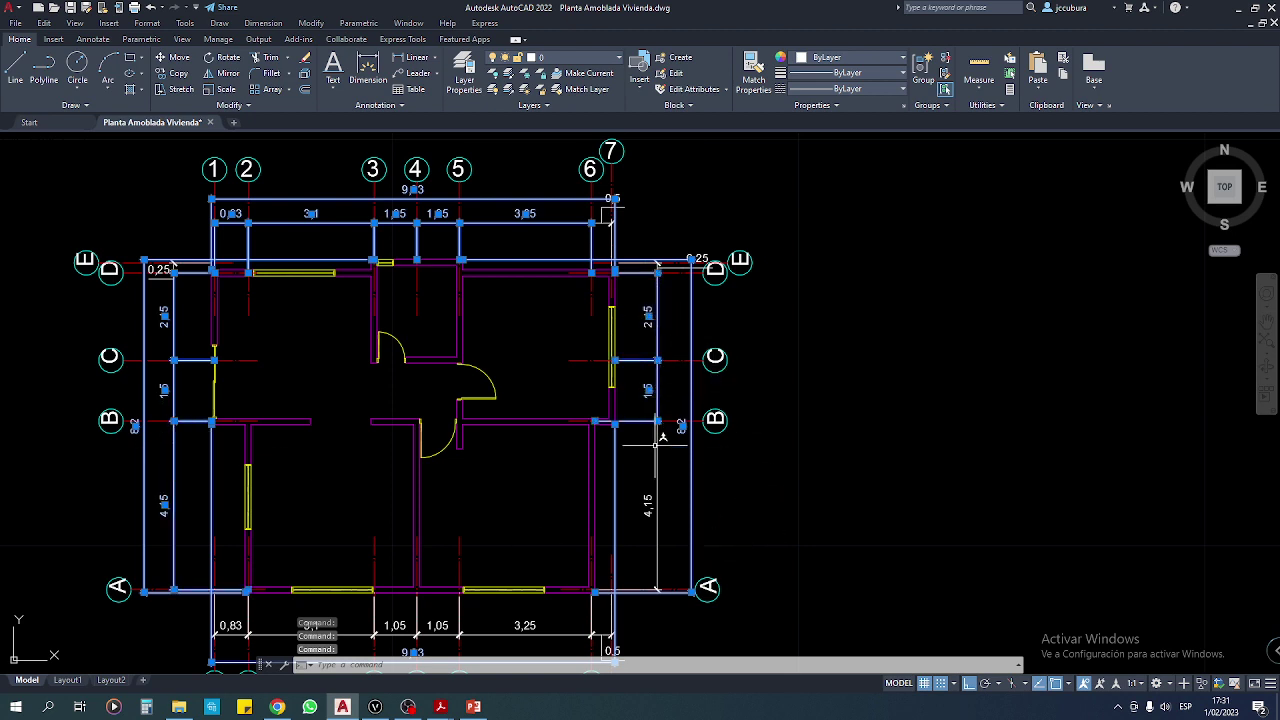
pyautogui.click(658, 458)
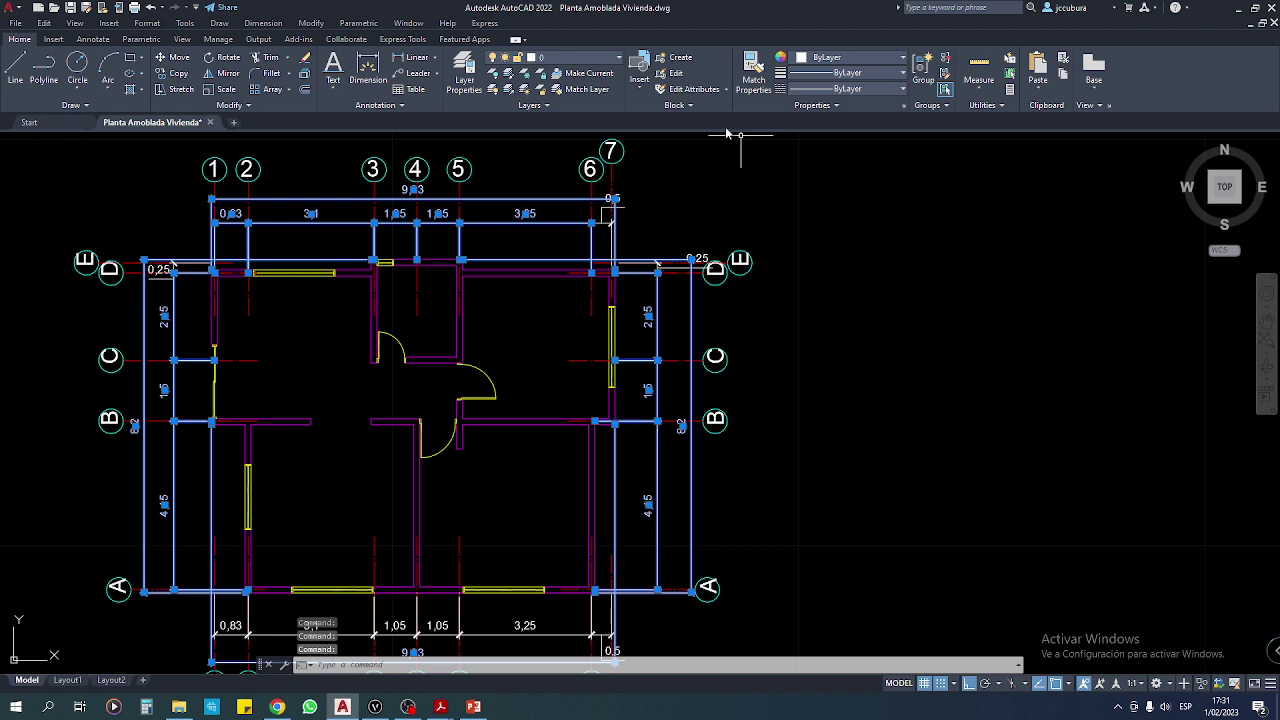
# Move all the selected dimensions onto the yellow Cotas layer.
pyautogui.click(620, 58)
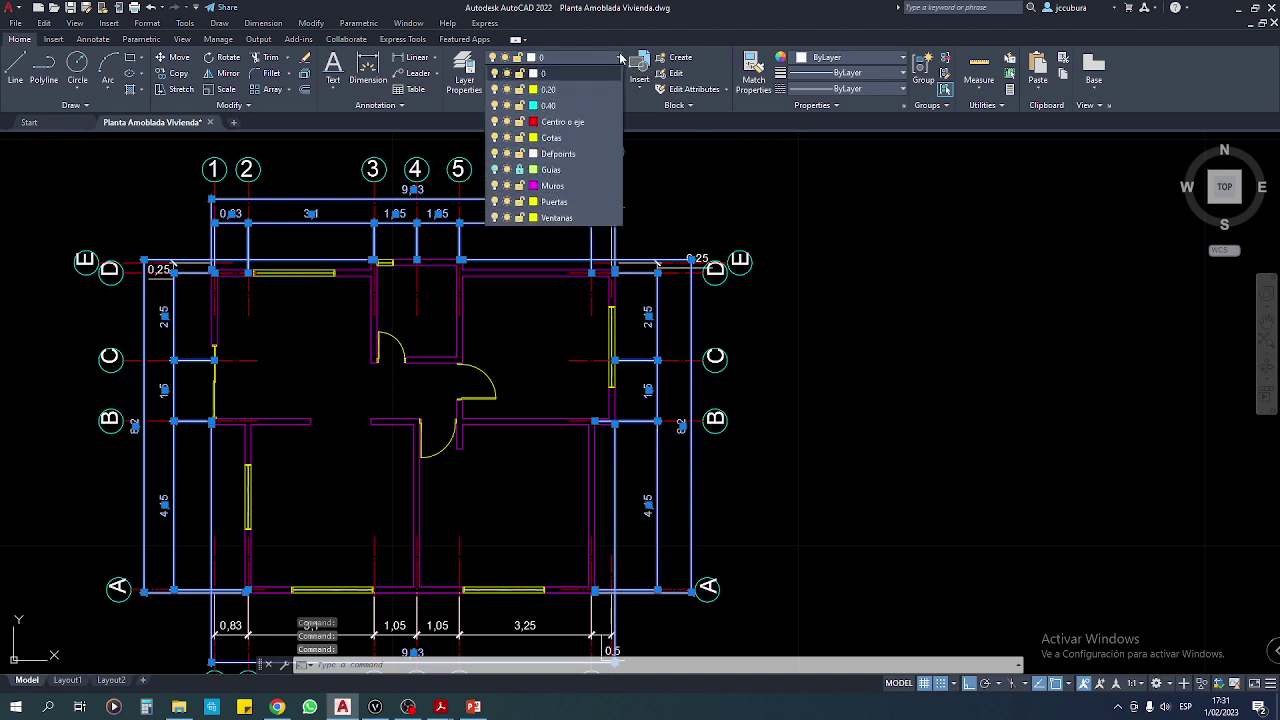
pyautogui.click(551, 137)
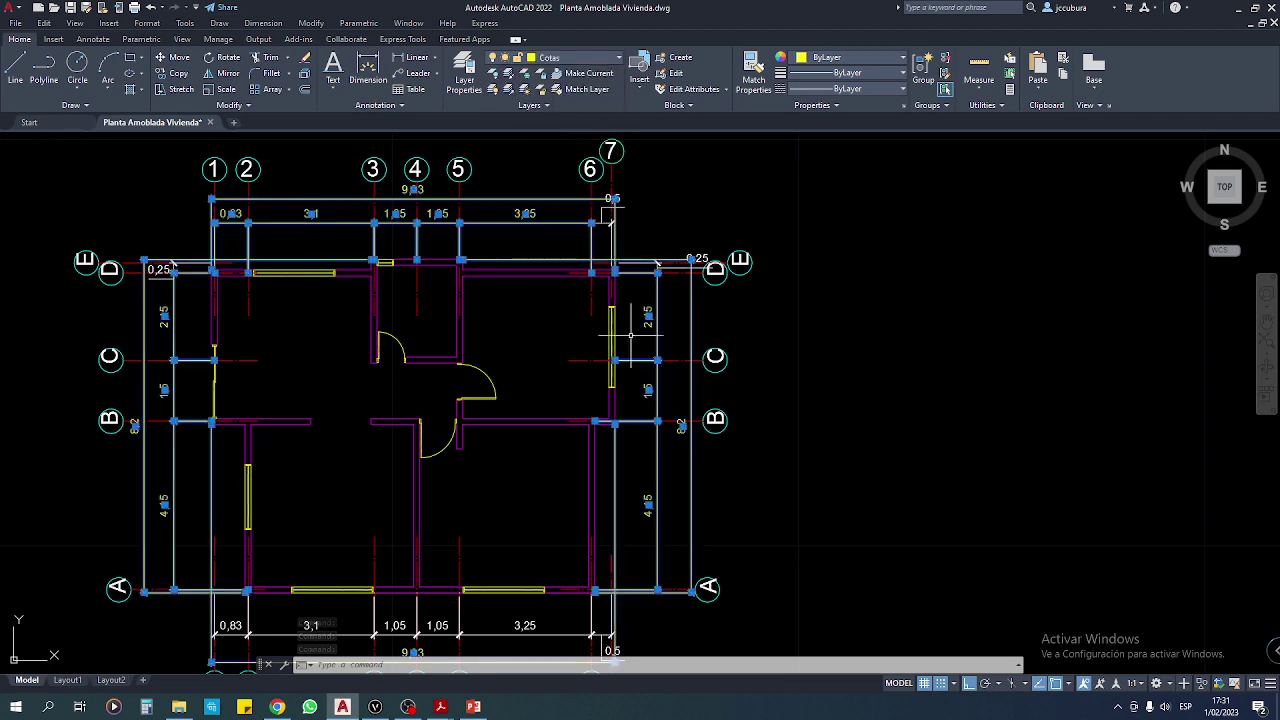
pyautogui.press('Escape')
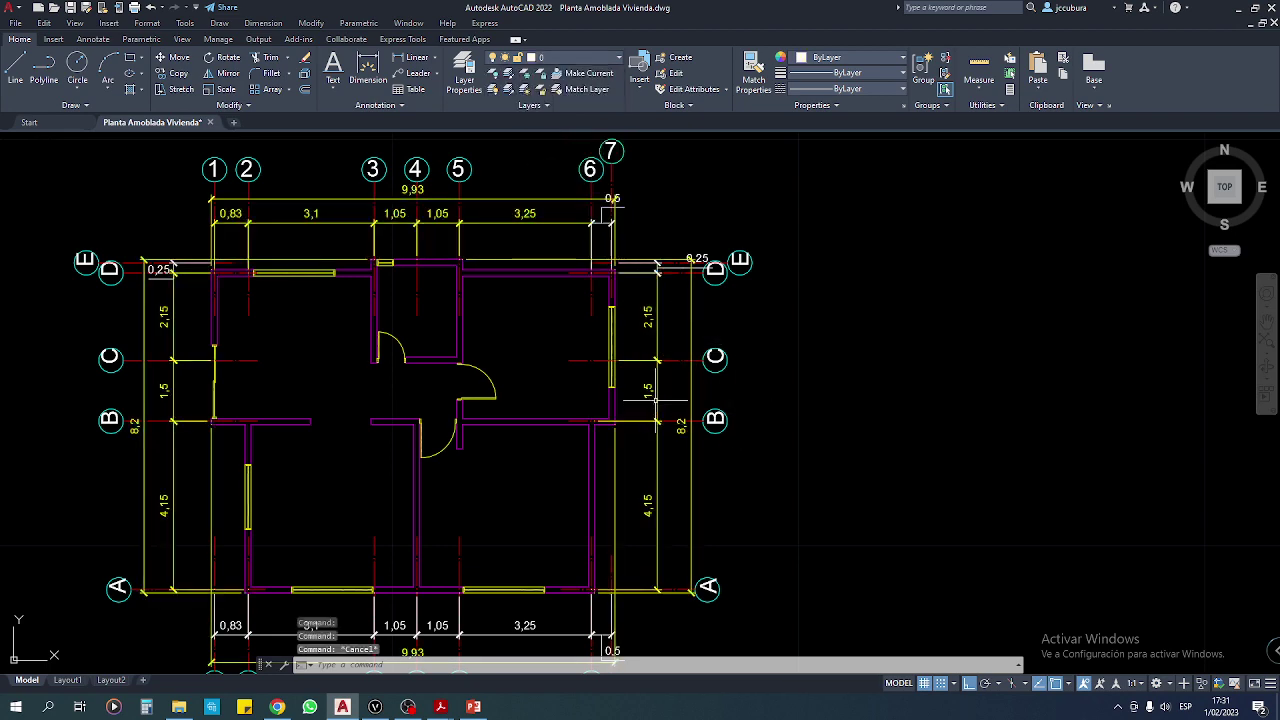
# Select the bottom chain dimensions 0,83, 3,1, both 1,05 and 3,25.
pyautogui.moveTo(610, 500); pyautogui.dragTo(655, 346, button='middle')
pyautogui.scroll(2, 438, 465)
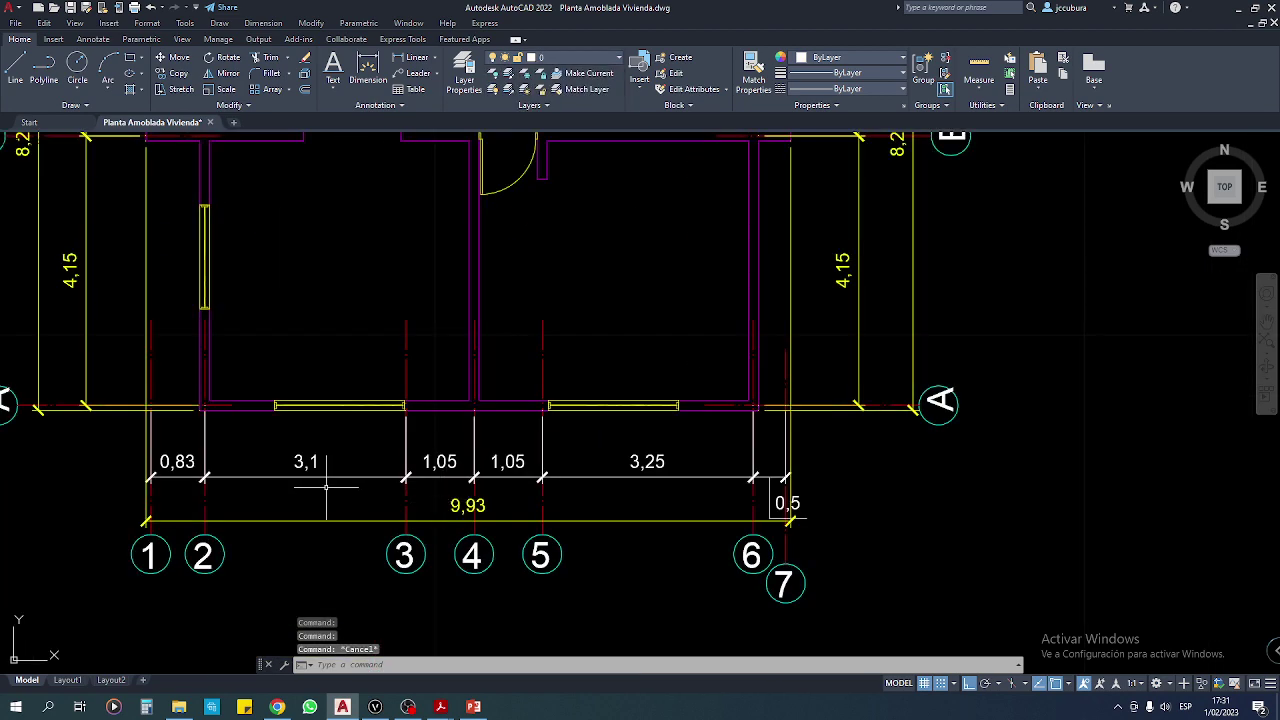
pyautogui.click(189, 462)
pyautogui.click(283, 478)
pyautogui.click(261, 497)
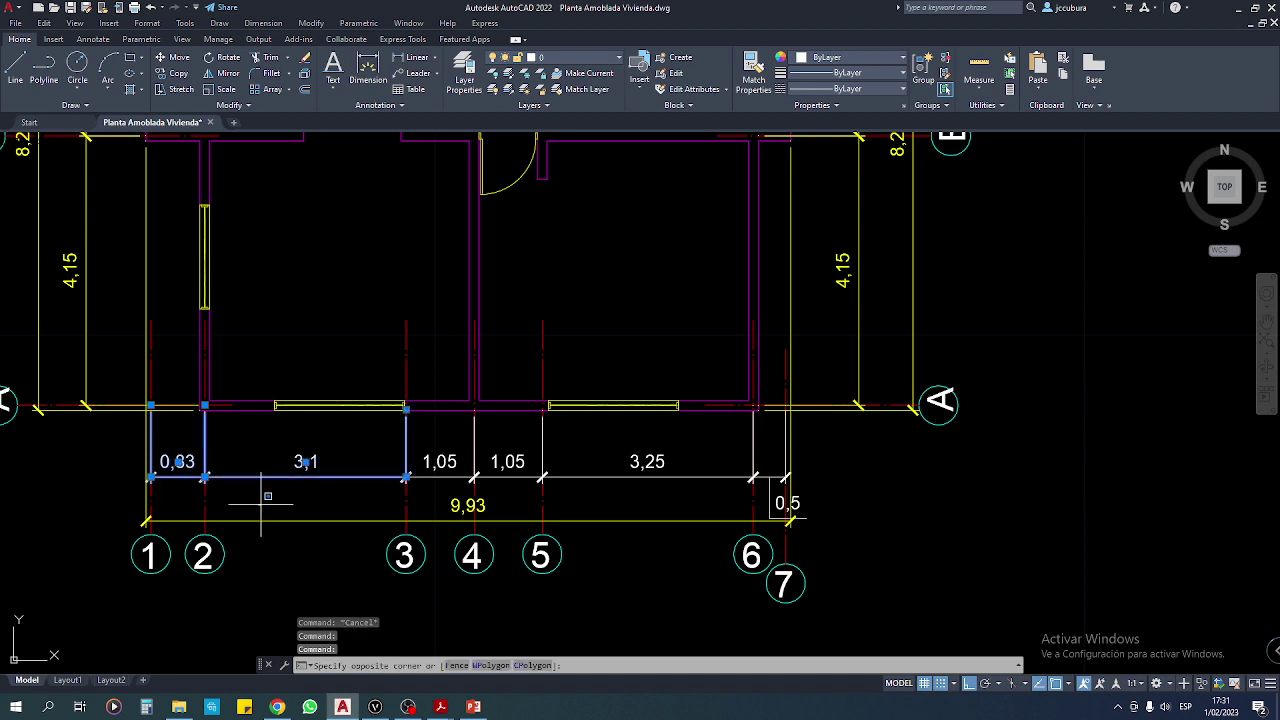
pyautogui.click(468, 416)
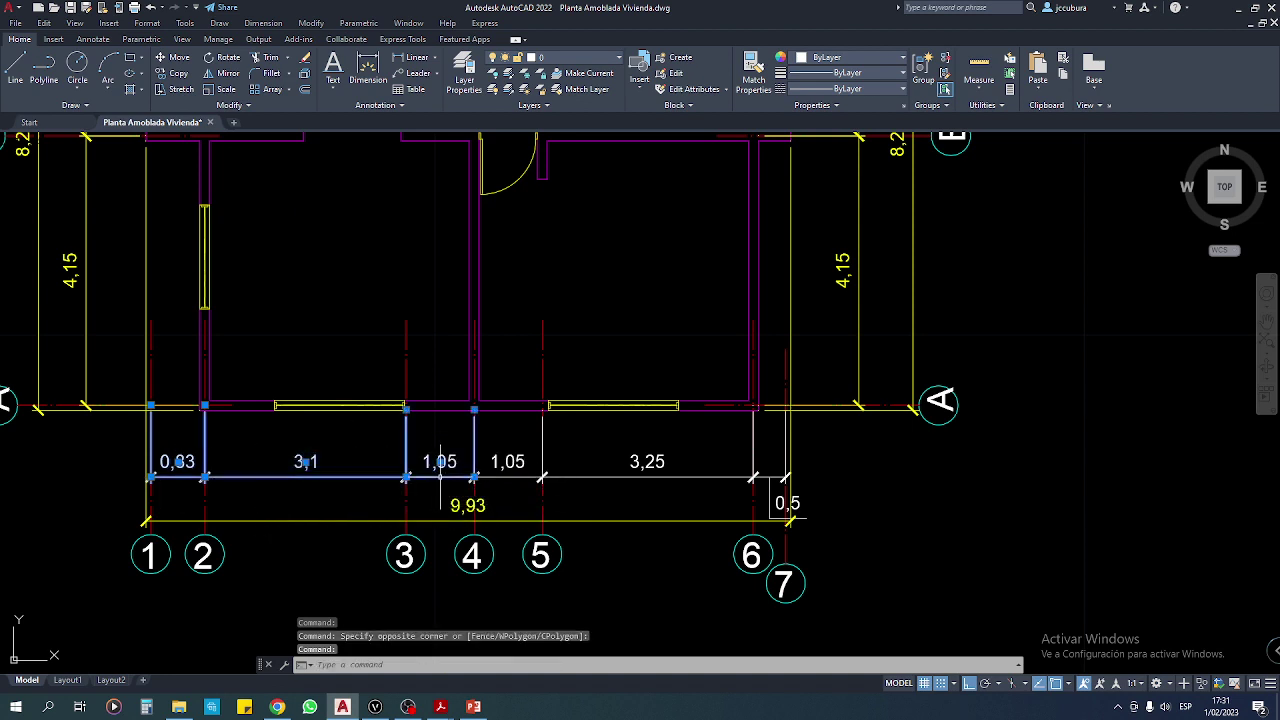
pyautogui.click(511, 476)
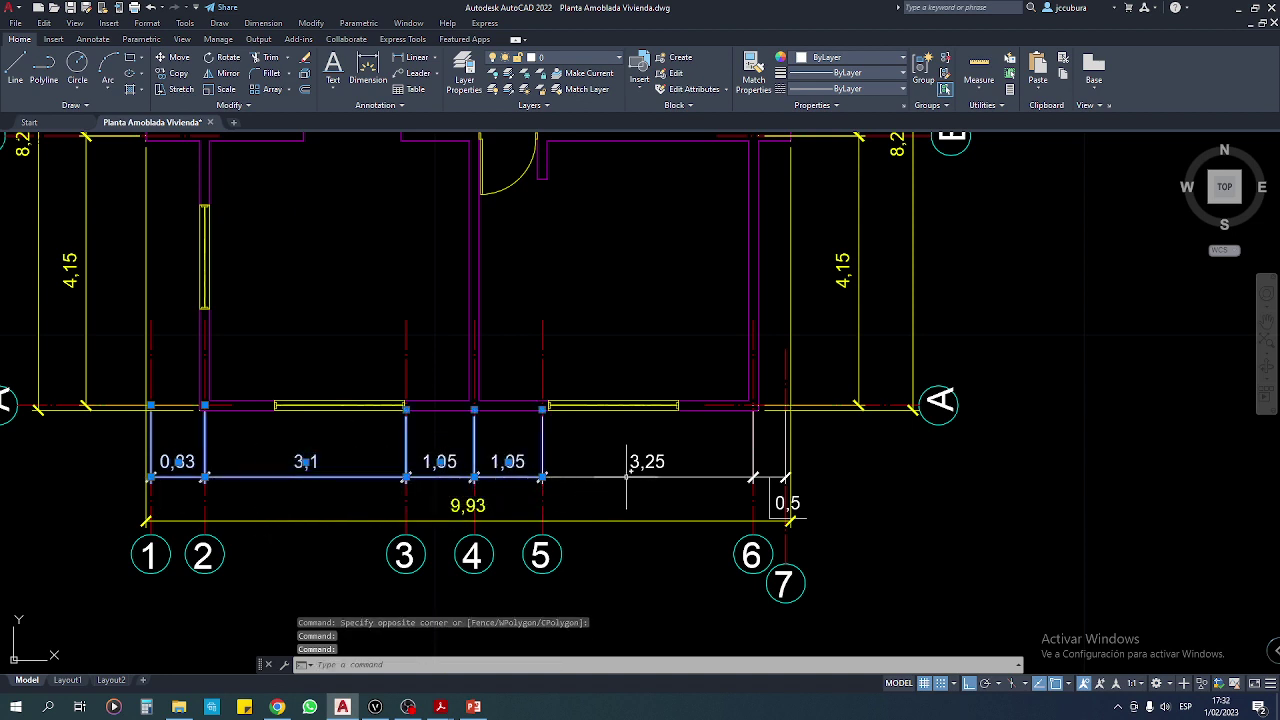
pyautogui.click(627, 477)
# Add the right 0,25, the 0,5 and the left 0,25 dimensions to the selection.
pyautogui.scroll(2, 788, 450)
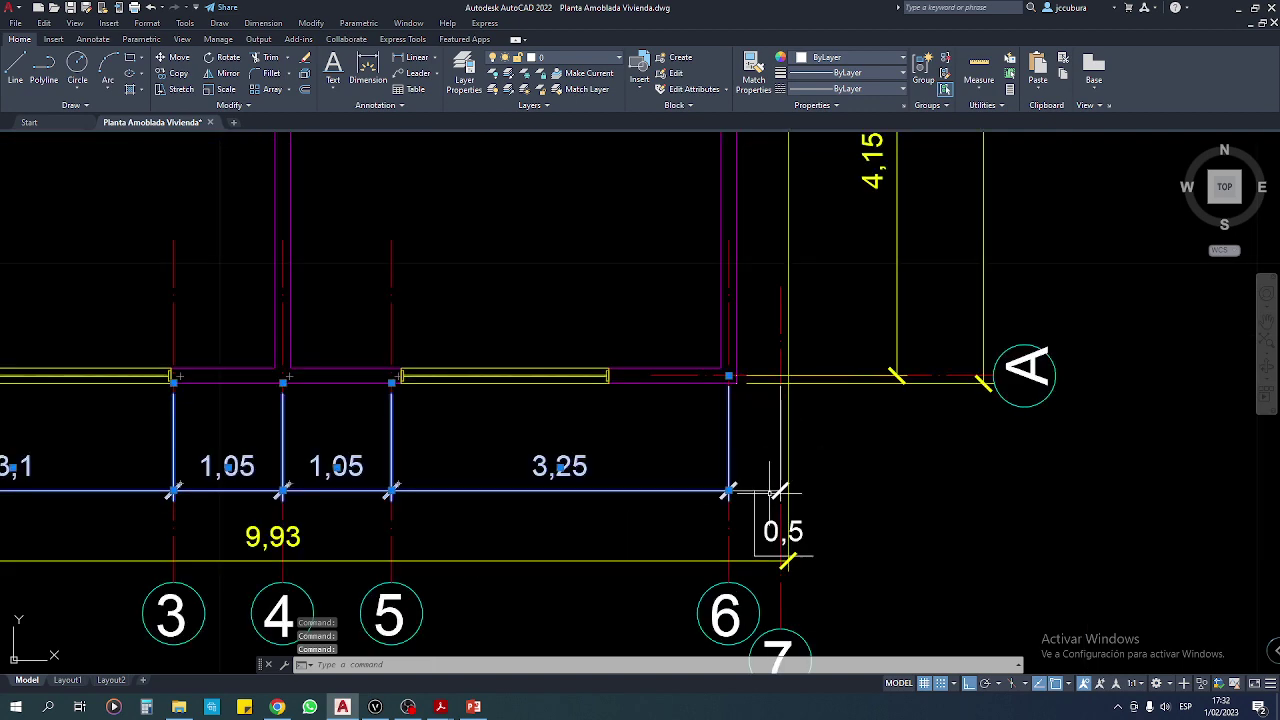
pyautogui.moveTo(737, 423); pyautogui.dragTo(569, 567, button='middle')
pyautogui.scroll(-2, 683, 297)
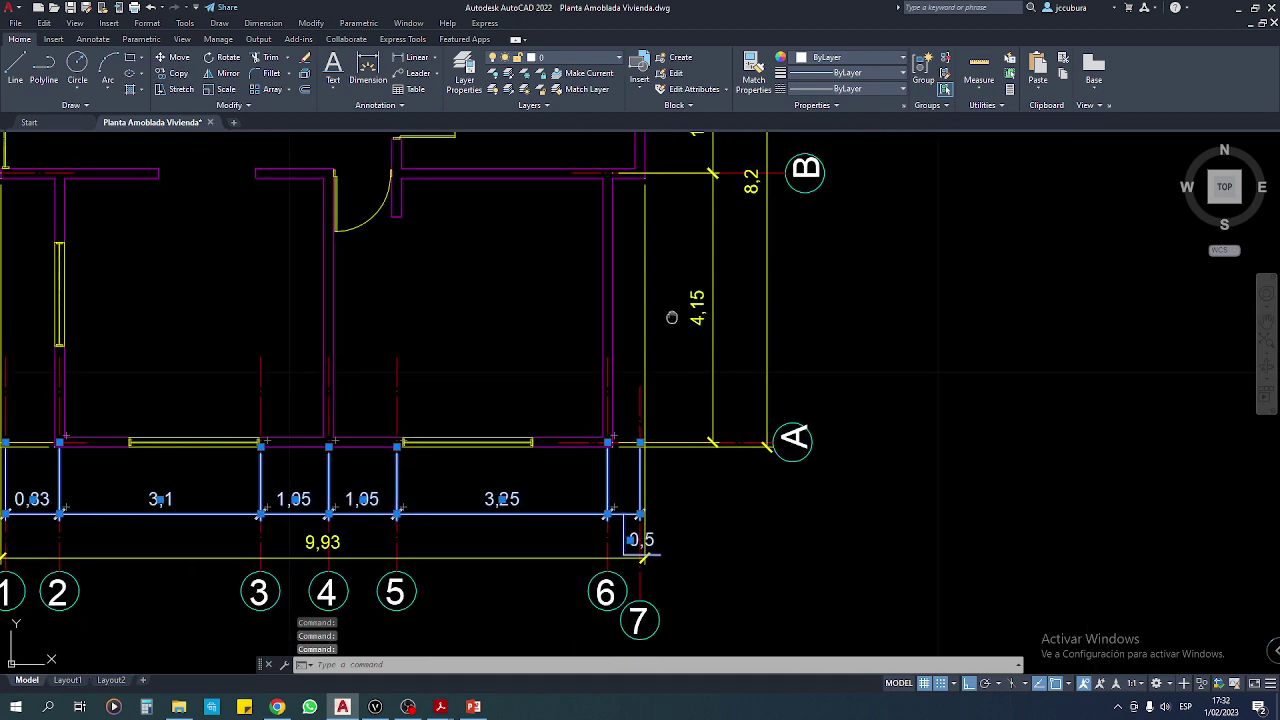
pyautogui.moveTo(680, 135); pyautogui.dragTo(630, 318, button='middle')
pyautogui.scroll(-2, 630, 318)
pyautogui.scroll(4, 735, 370)
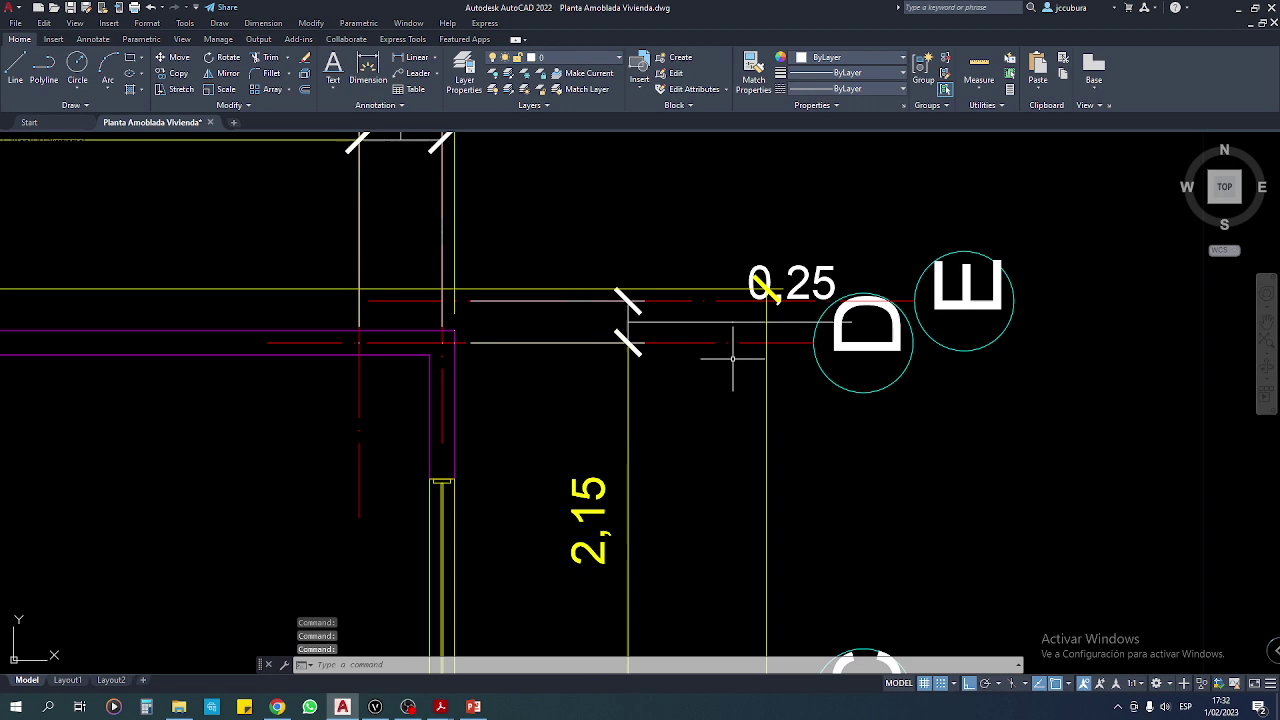
pyautogui.click(631, 312)
pyautogui.scroll(-3, 613, 317)
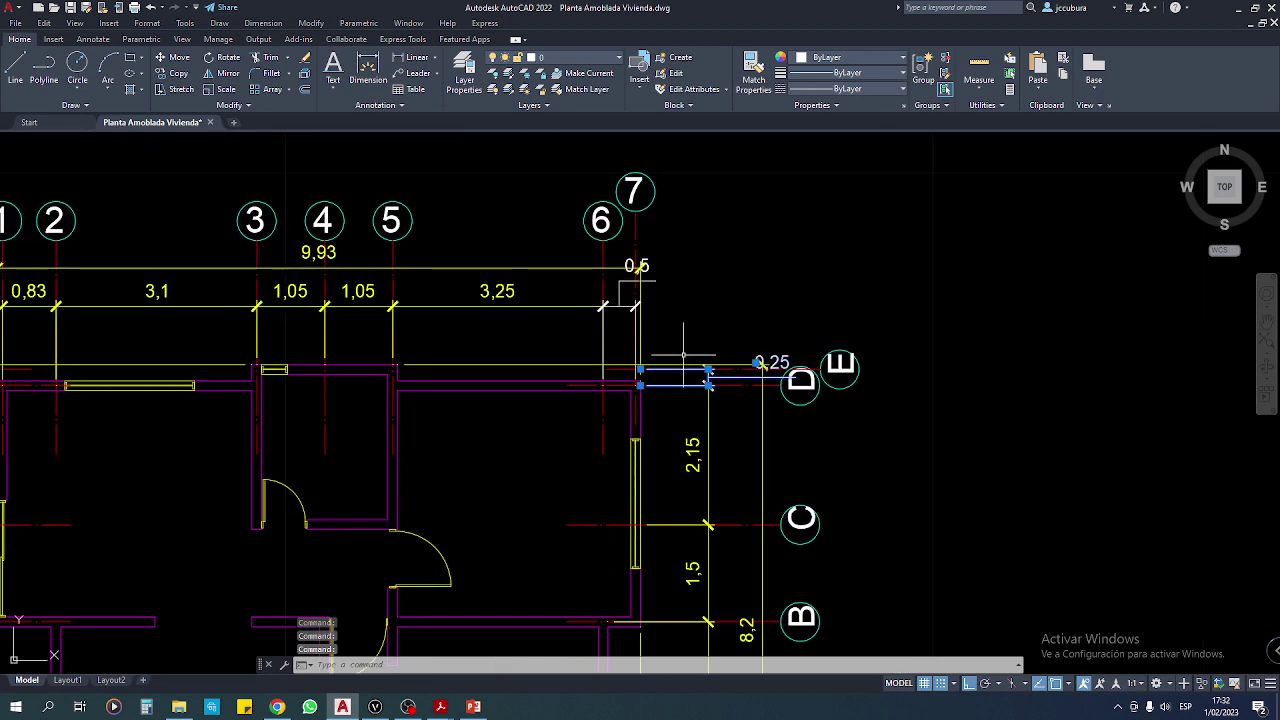
pyautogui.scroll(2, 620, 290)
pyautogui.click(621, 288)
pyautogui.scroll(-2, 838, 338)
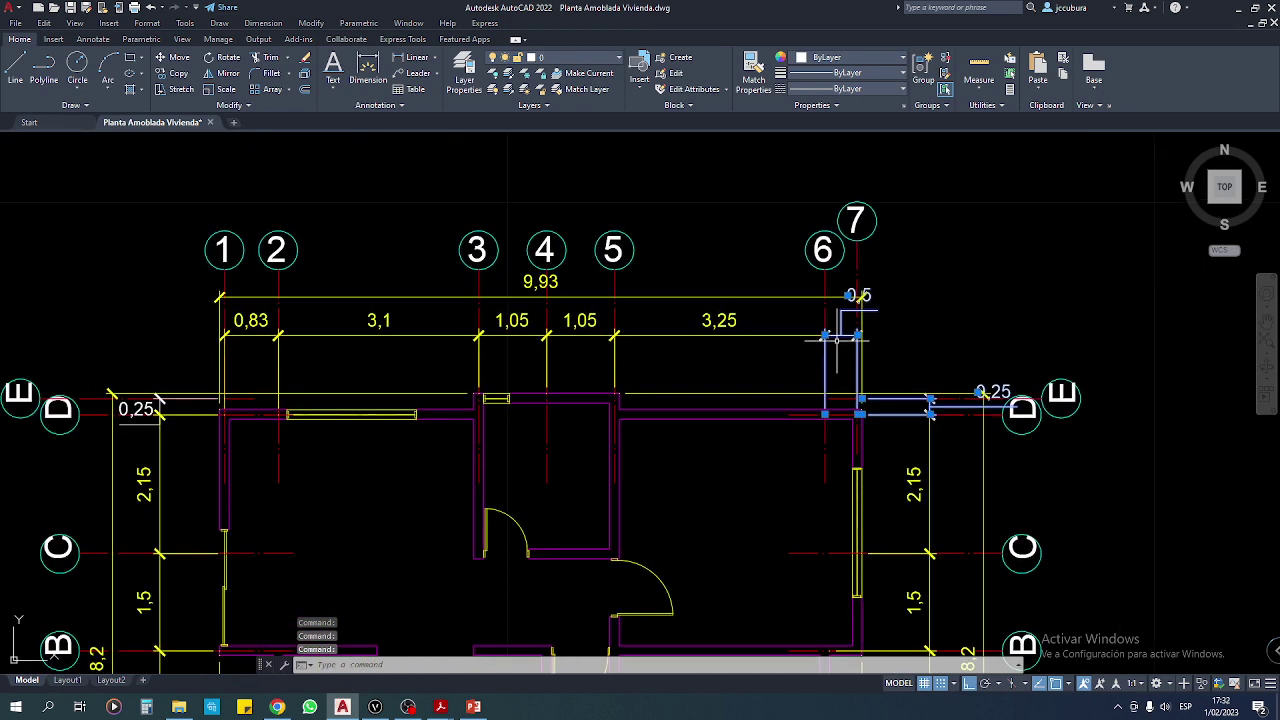
pyautogui.scroll(4, 120, 430)
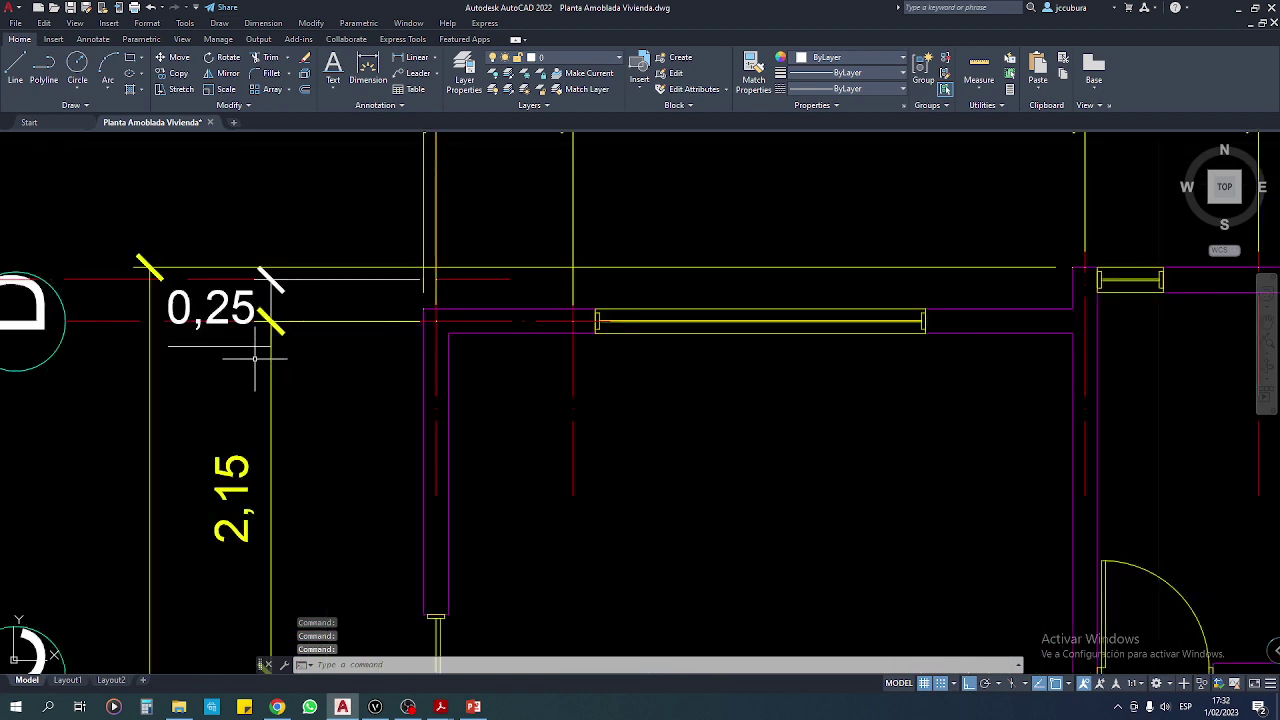
pyautogui.click(270, 285)
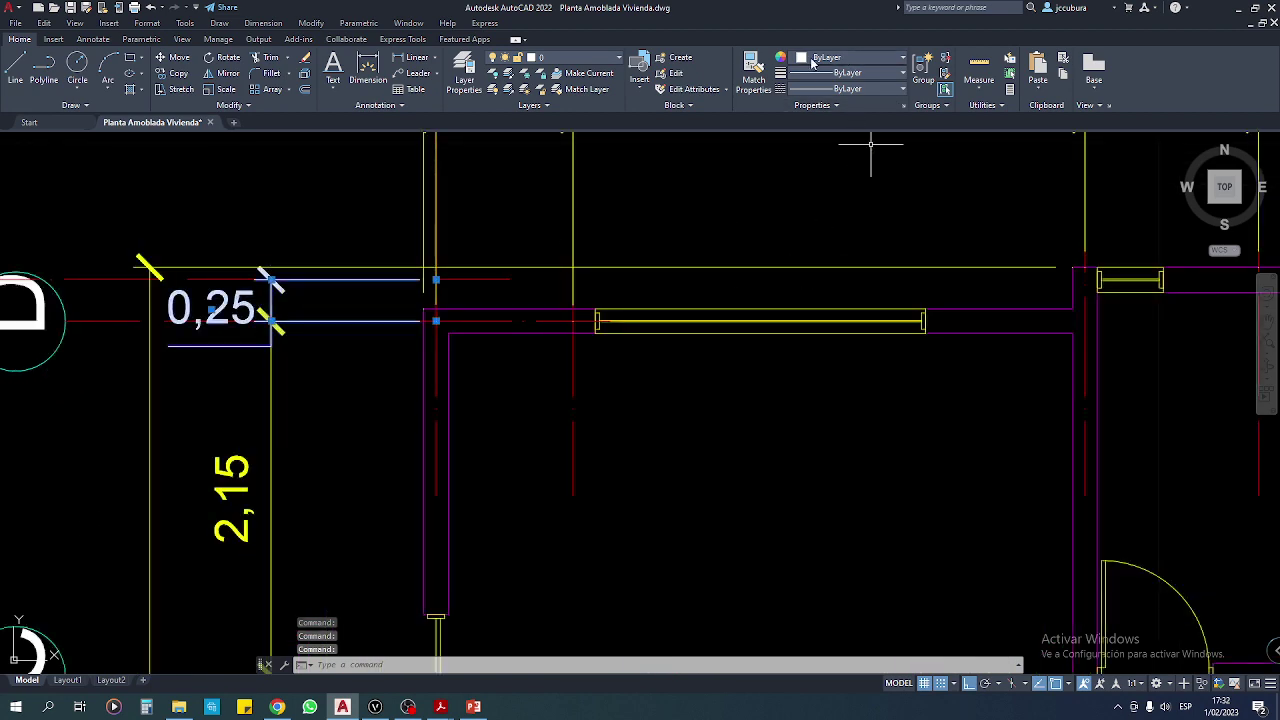
# Put the selected dimensions on the yellow Cotas layer.
pyautogui.click(599, 63)
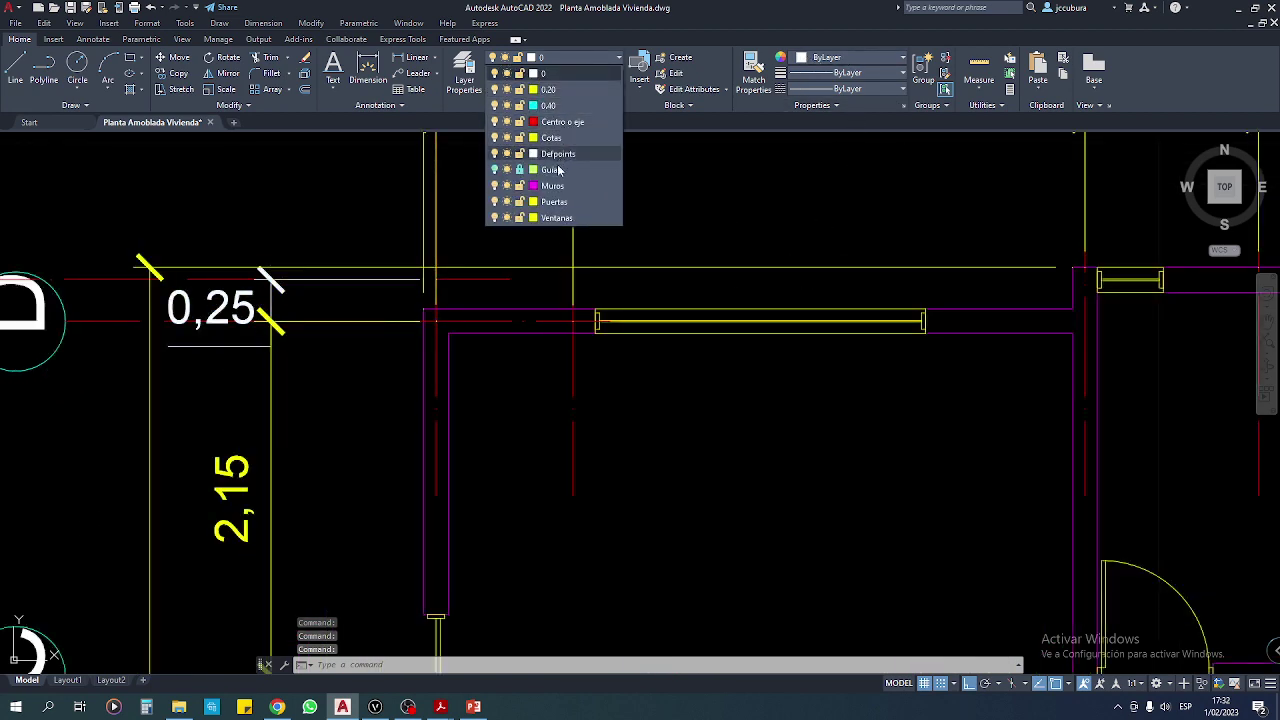
pyautogui.click(551, 137)
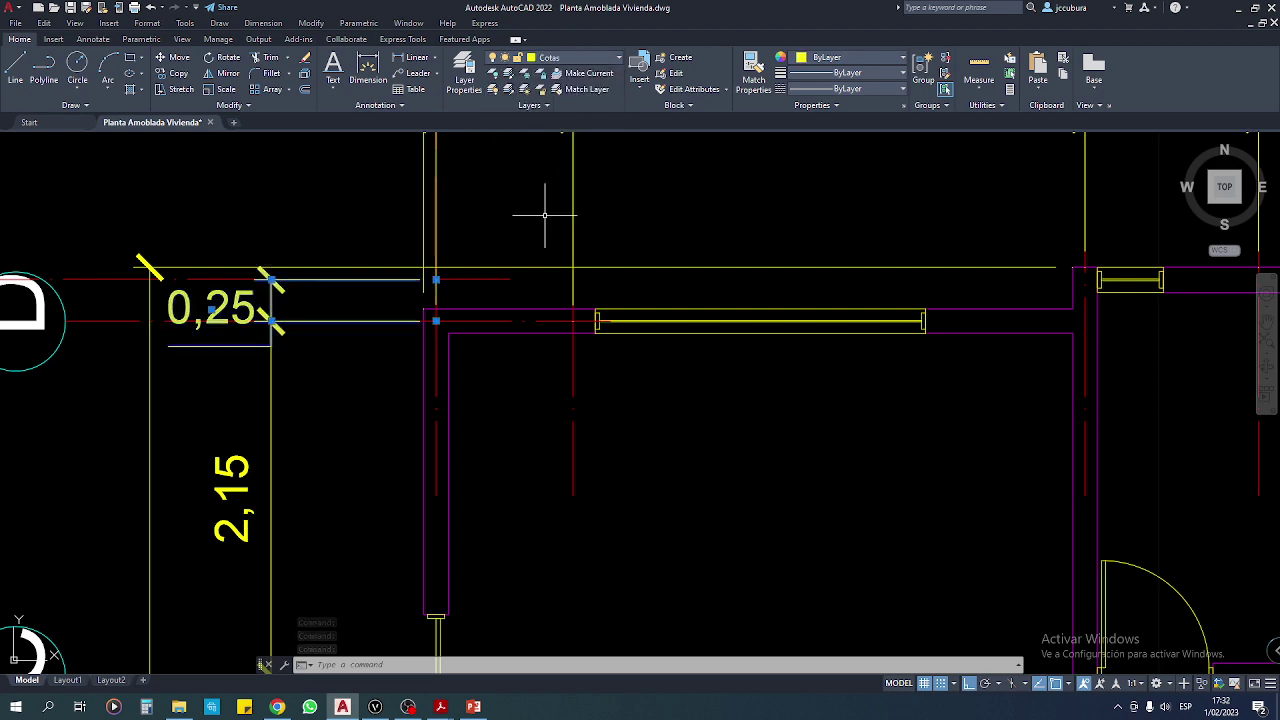
pyautogui.press('Escape')
pyautogui.press('Escape')
pyautogui.scroll(-5, 725, 420)
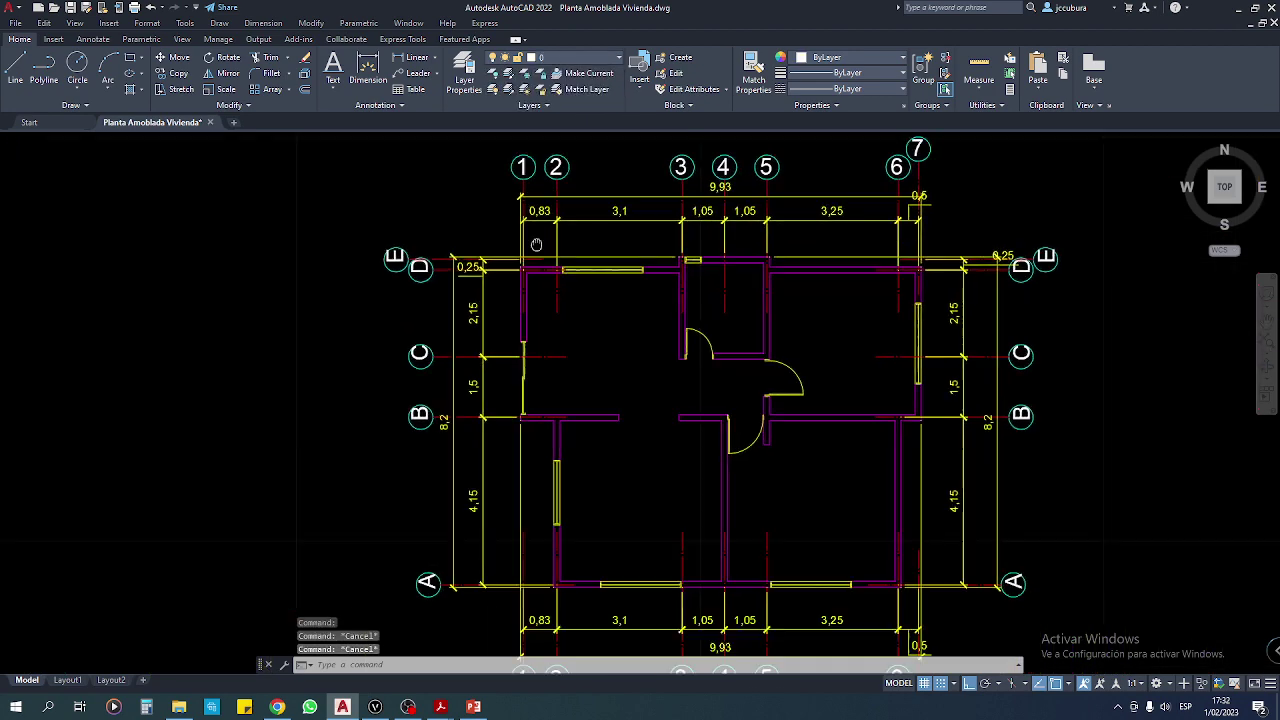
pyautogui.click(72, 10)
pyautogui.moveTo(551, 181); pyautogui.dragTo(476, 290, button='middle')
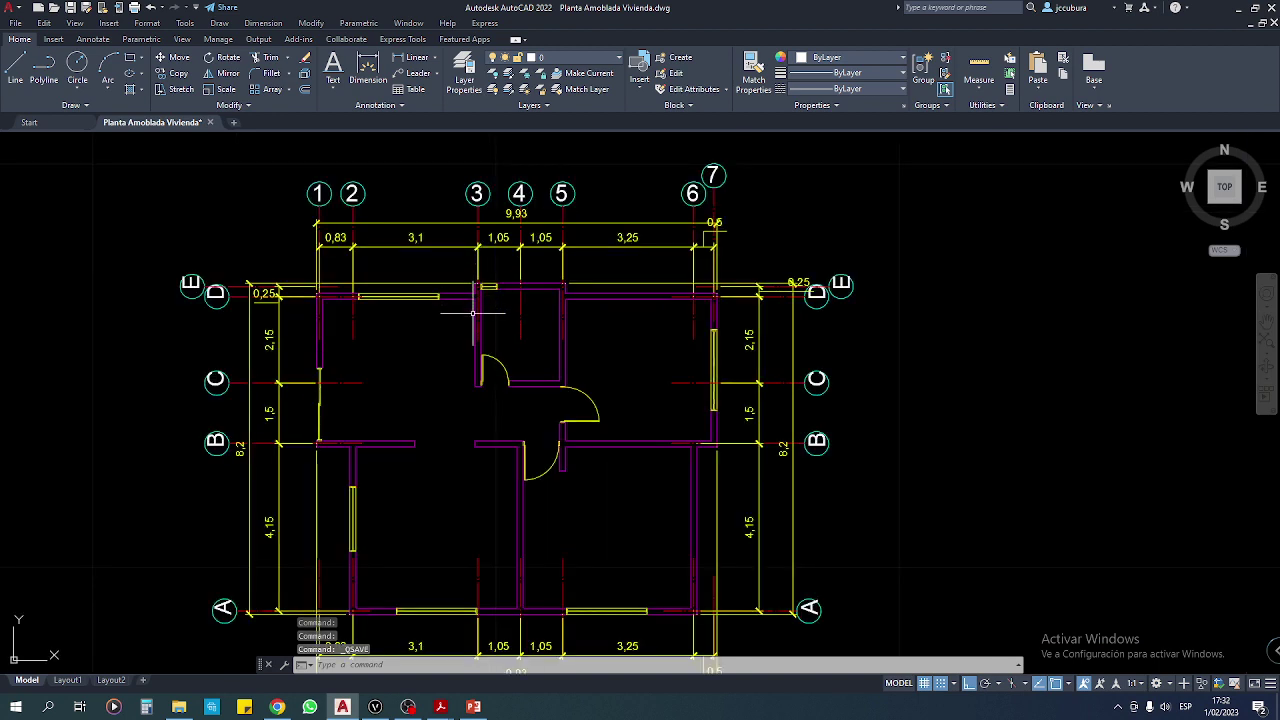
pyautogui.moveTo(440, 707)
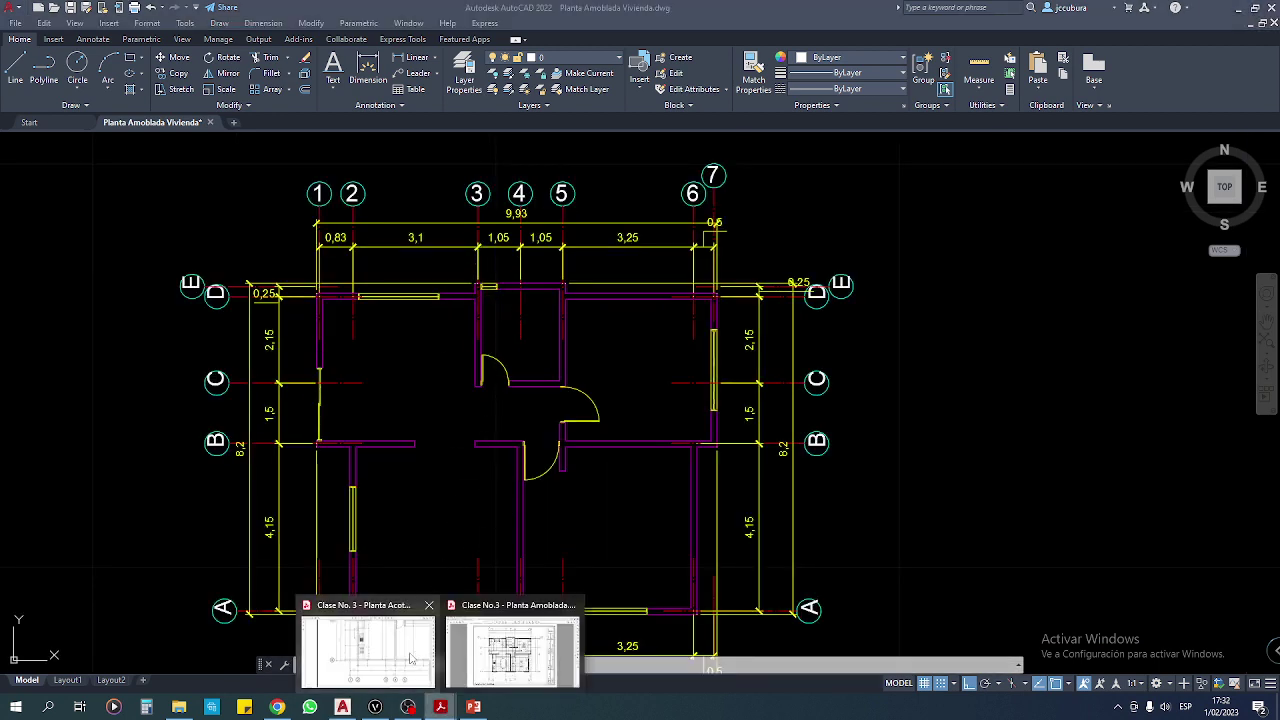
pyautogui.click(512, 652)
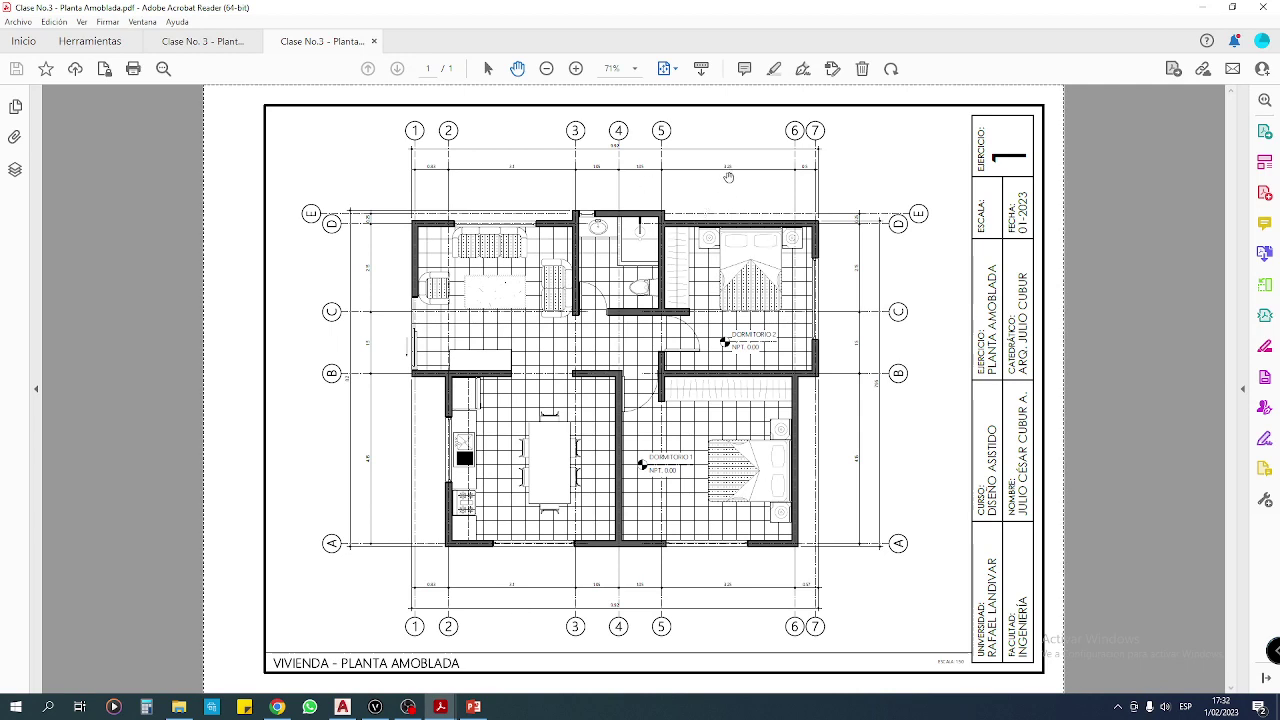
pyautogui.click(342, 706)
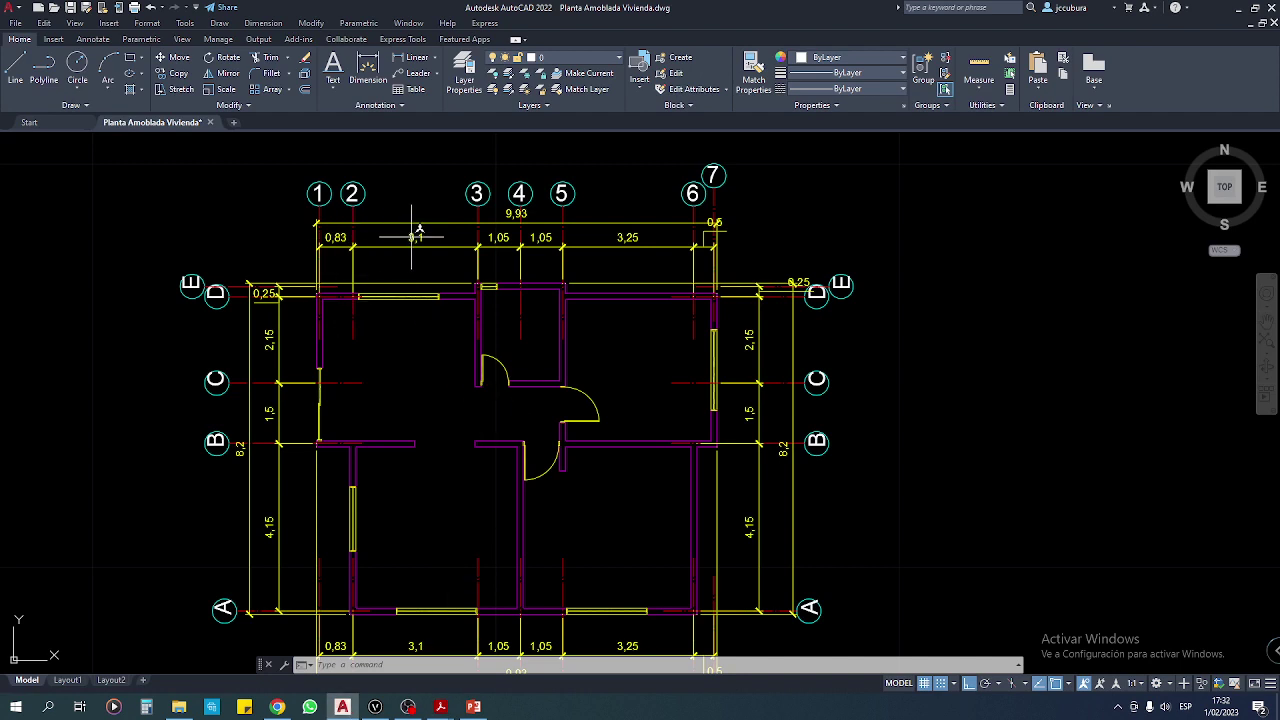
# Change the Cubur 1 text style height to 0.18, save it and set it current.
pyautogui.click(400, 105)
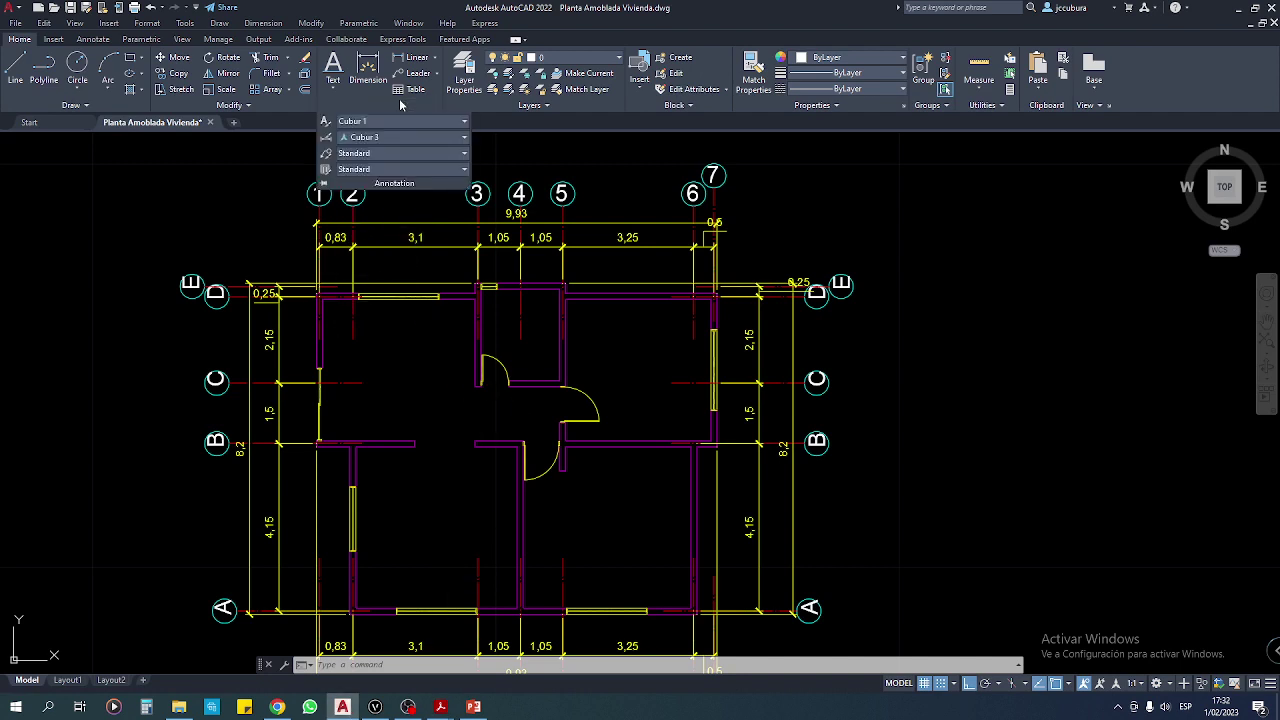
pyautogui.click(463, 123)
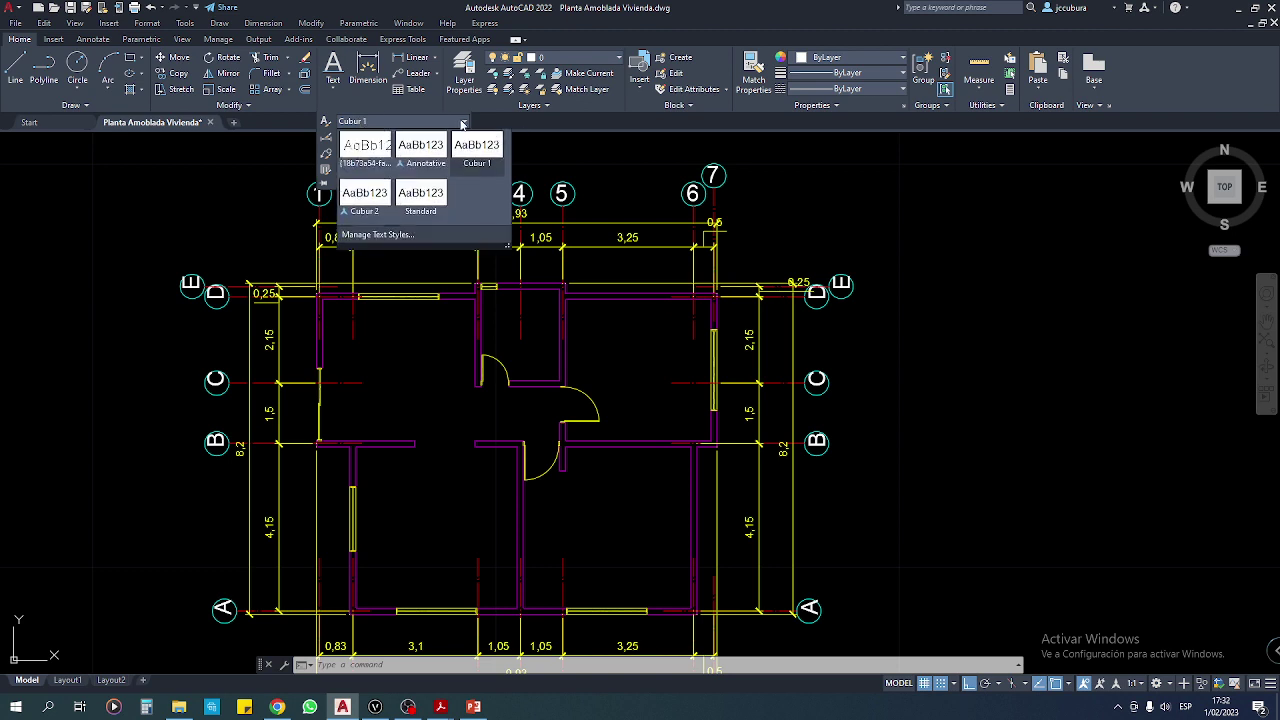
pyautogui.click(379, 238)
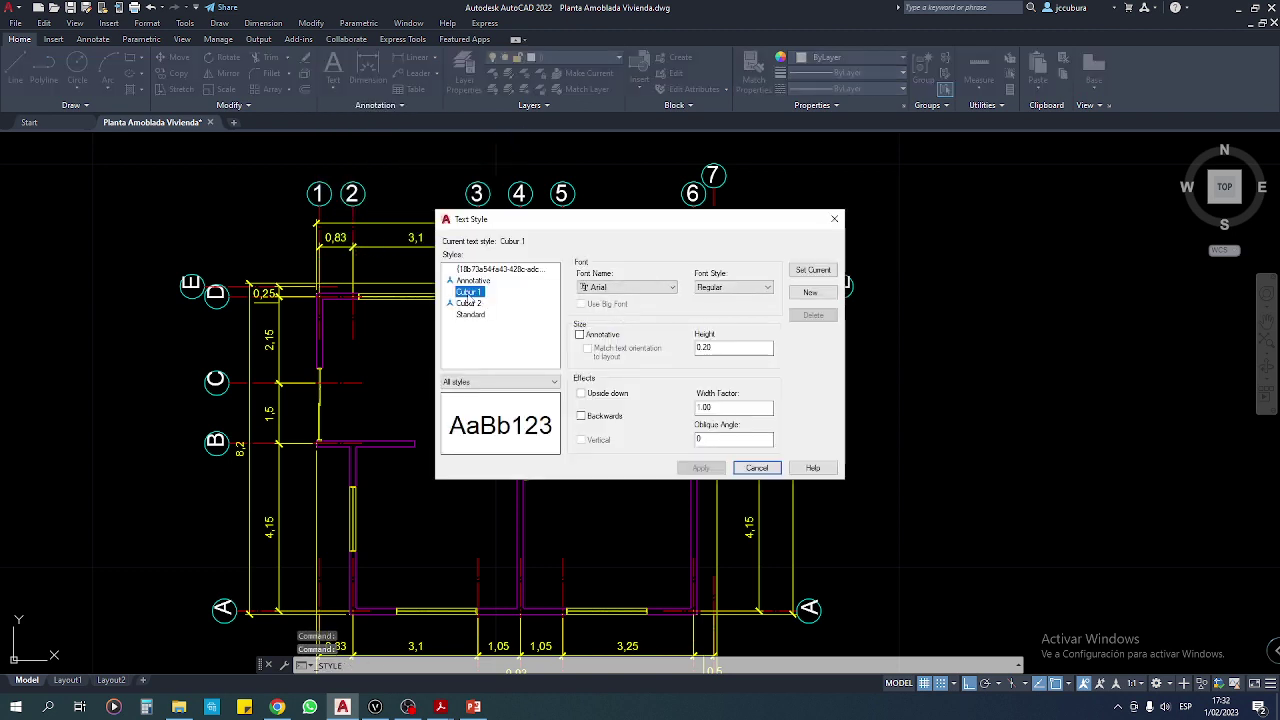
pyautogui.moveTo(717, 347); pyautogui.dragTo(660, 349)
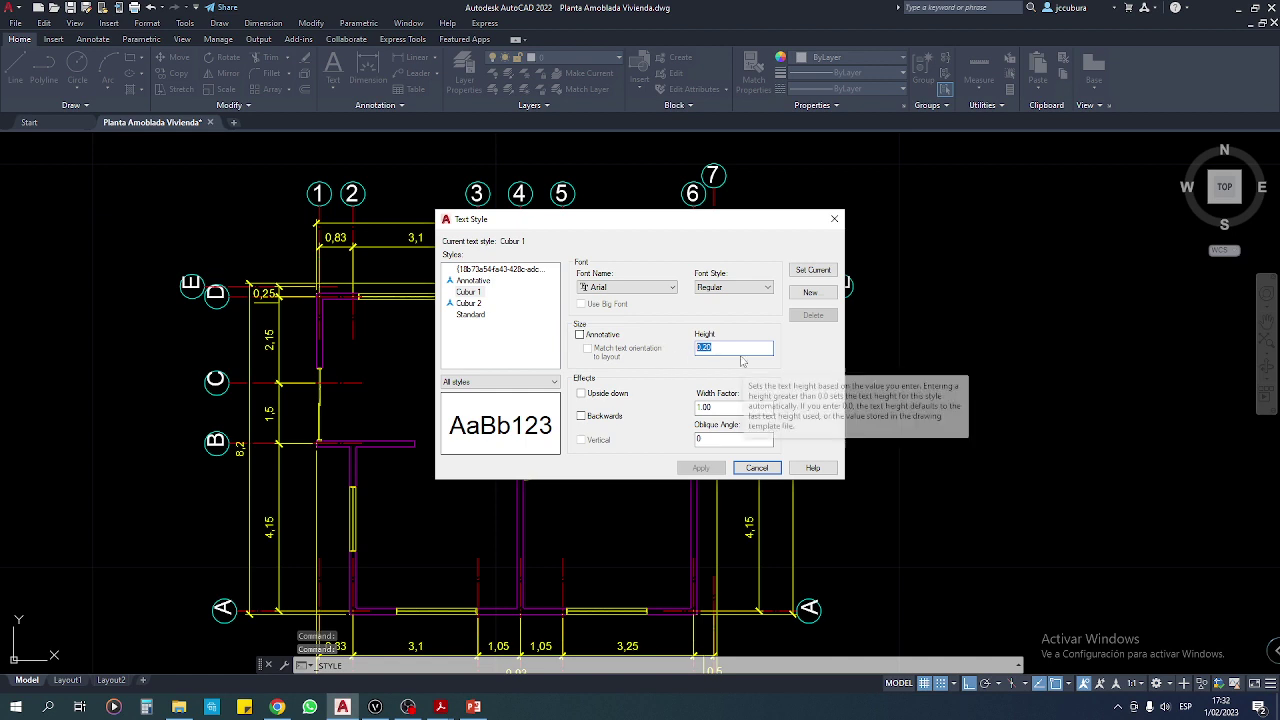
pyautogui.write('0.')
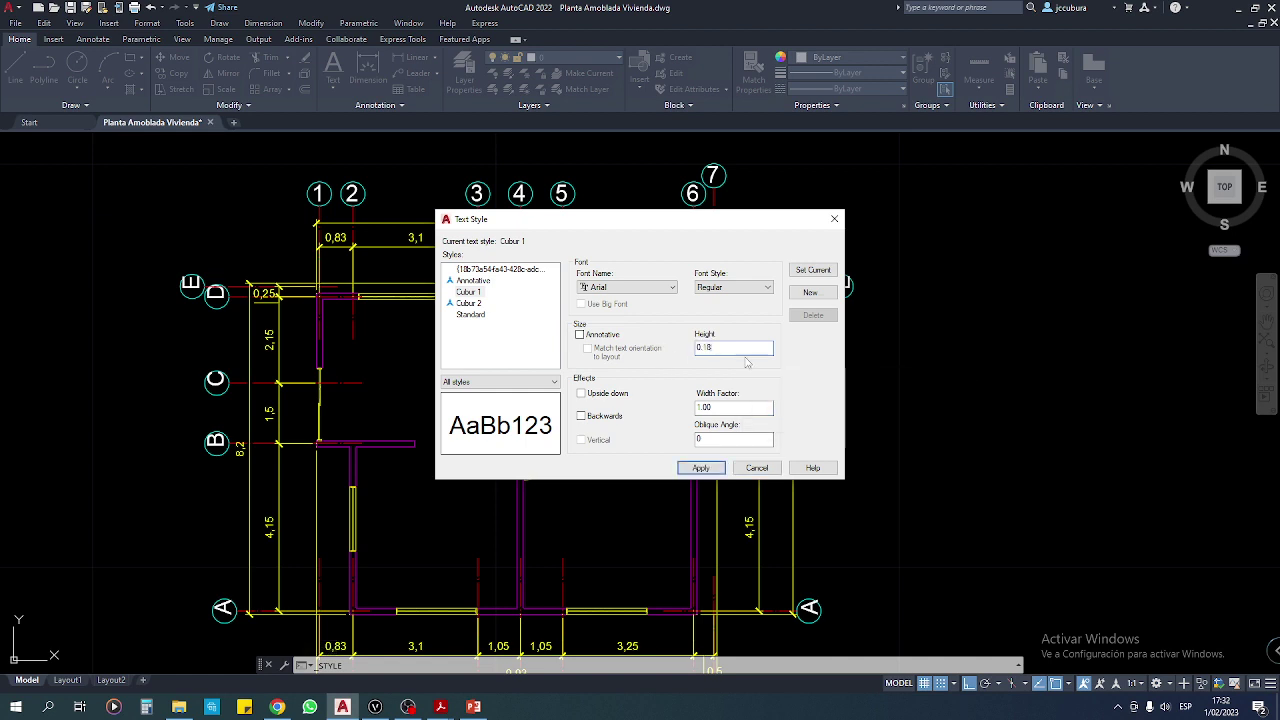
pyautogui.click(813, 270)
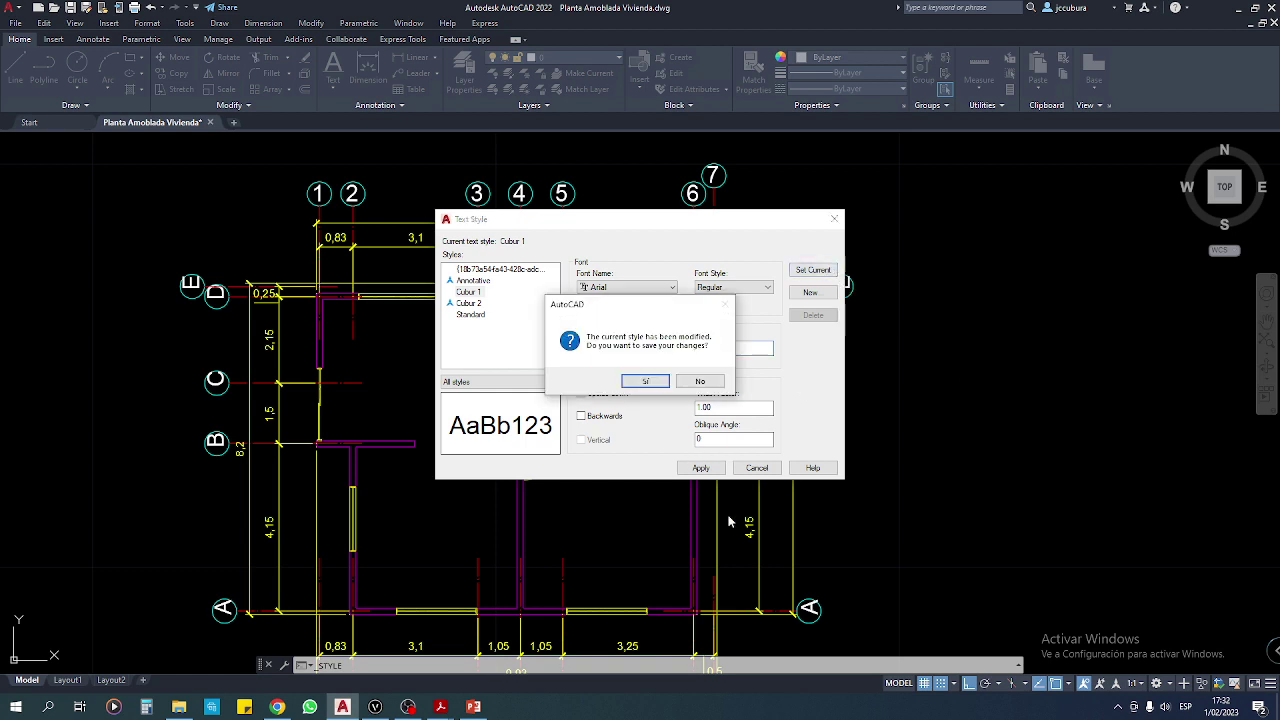
pyautogui.click(648, 383)
pyautogui.click(757, 468)
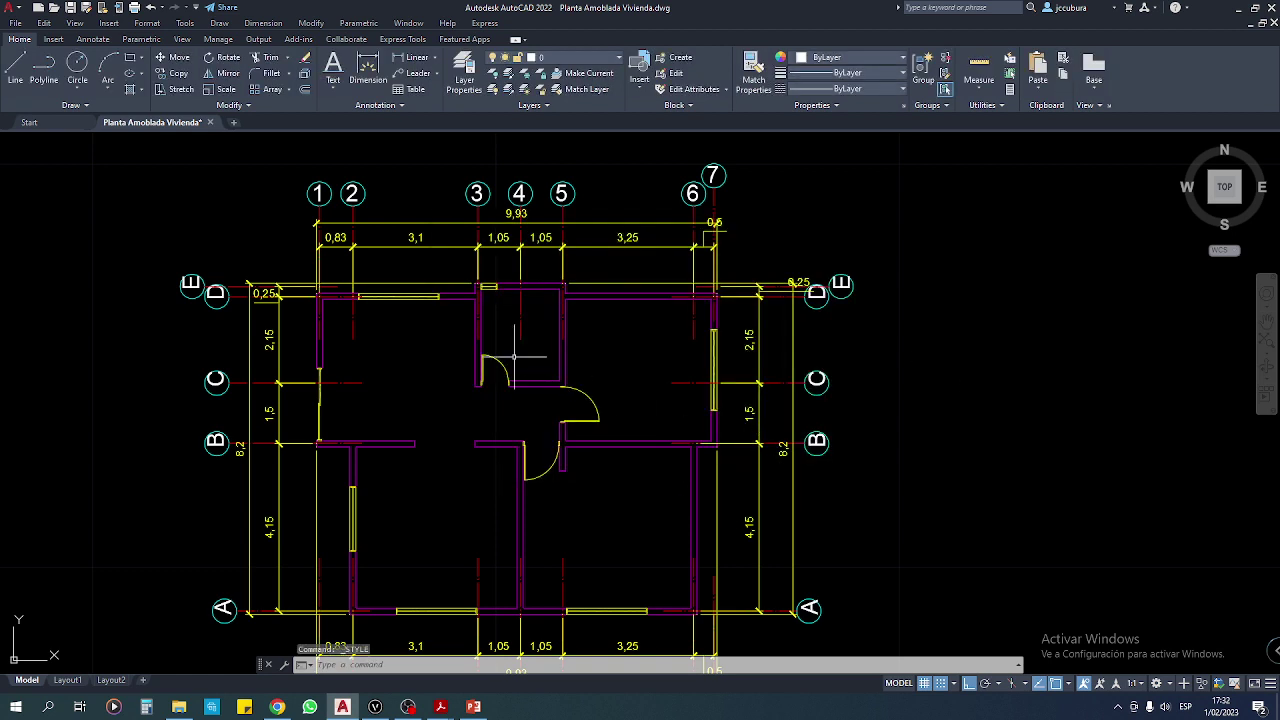
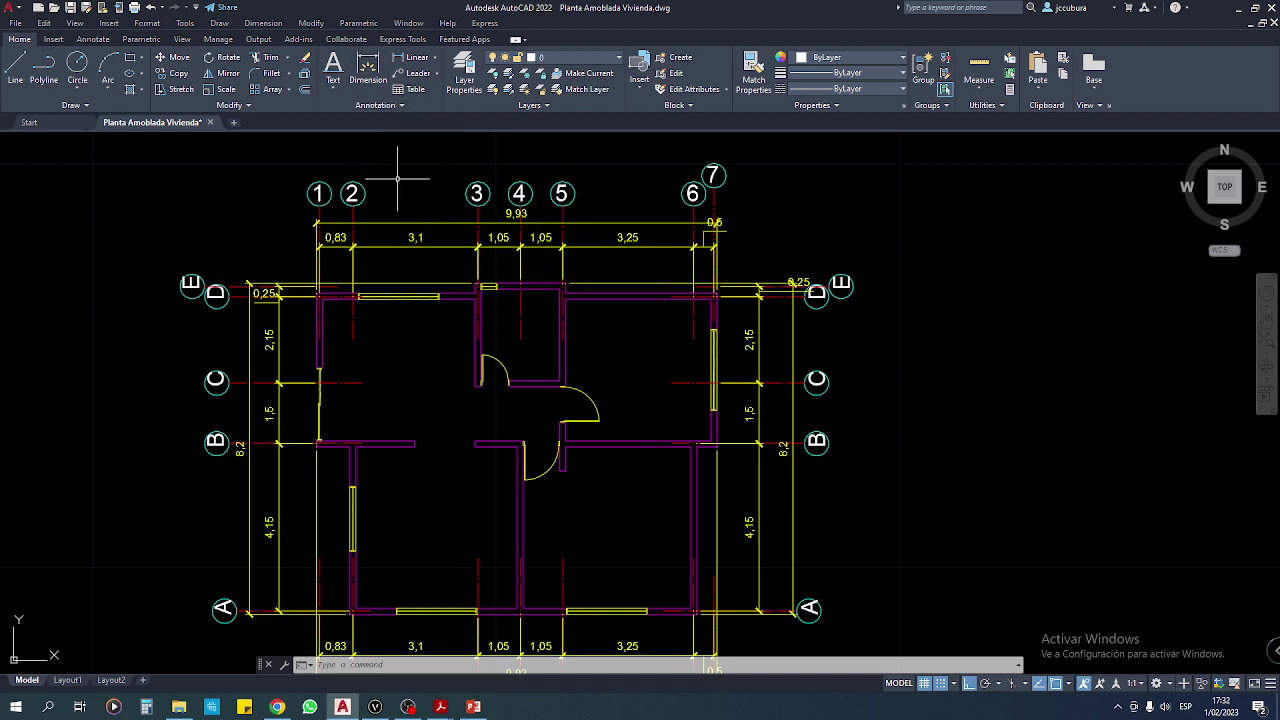
# Expand the Annotation panel and list the dimension styles Annotative and Cubur 1–3.
pyautogui.click(401, 105)
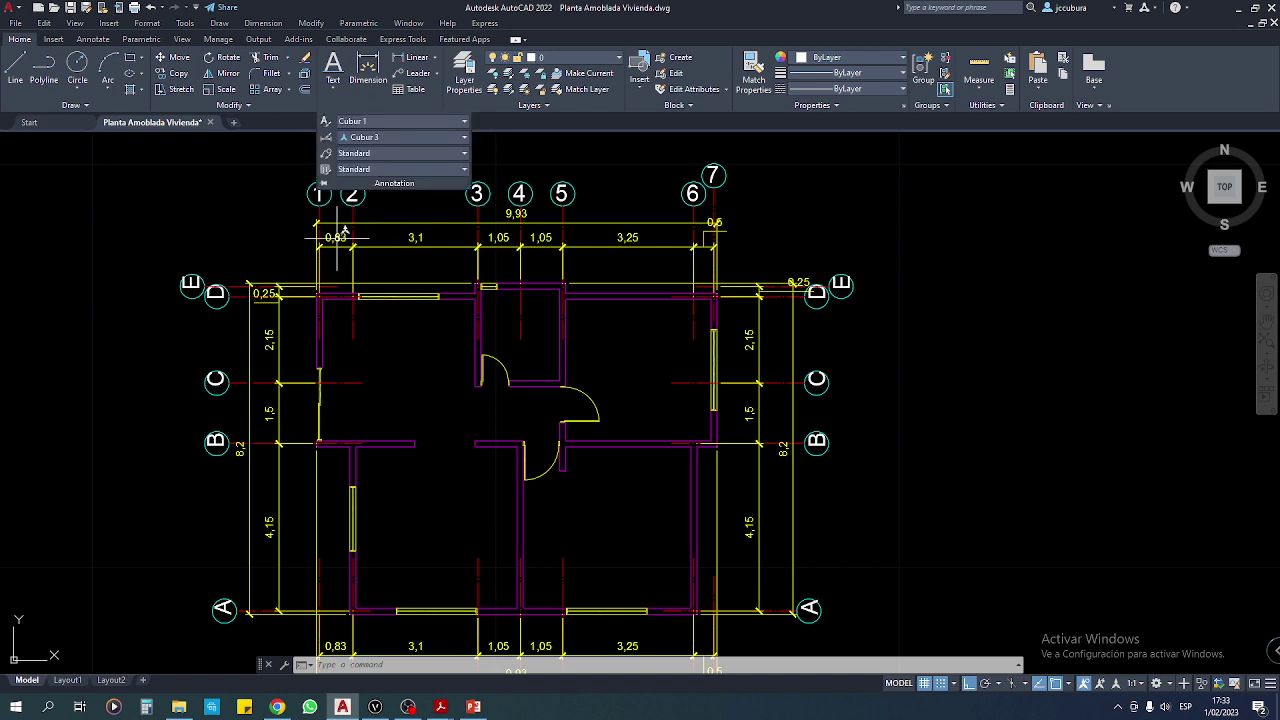
pyautogui.scroll(3, 305, 222)
pyautogui.scroll(2, 300, 210)
pyautogui.click(301, 196)
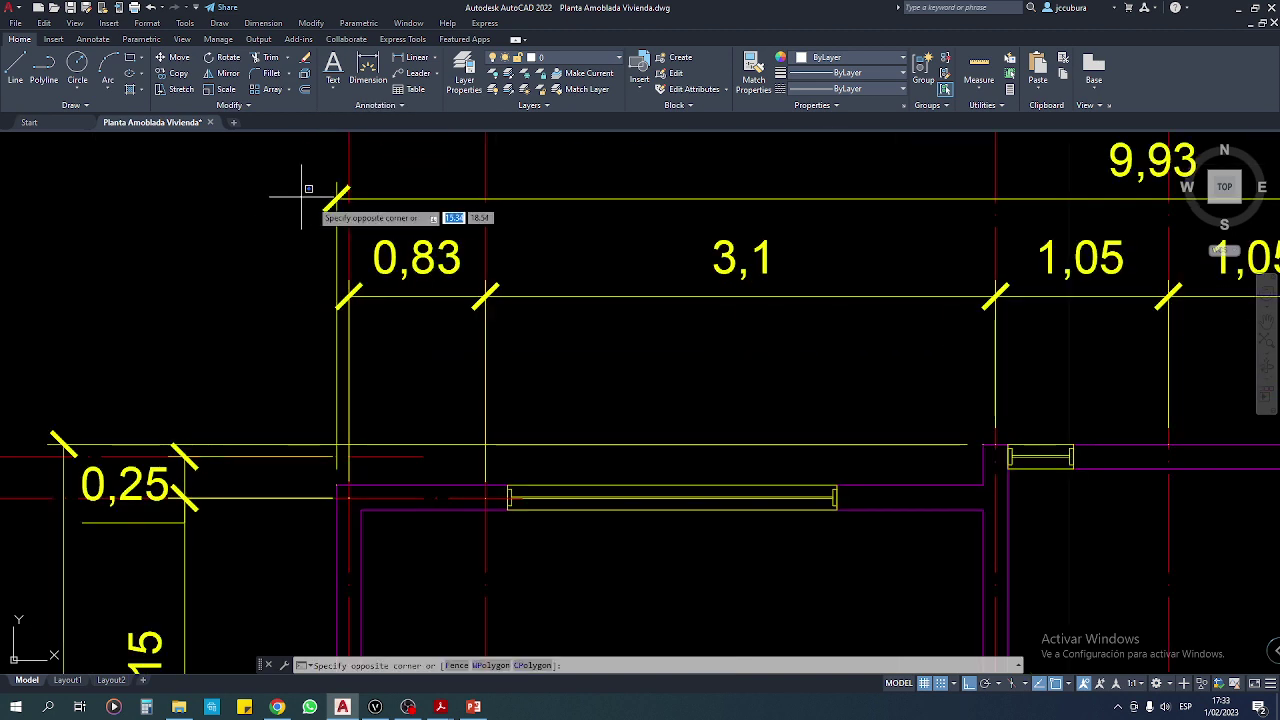
pyautogui.click(336, 314)
pyautogui.click(309, 289)
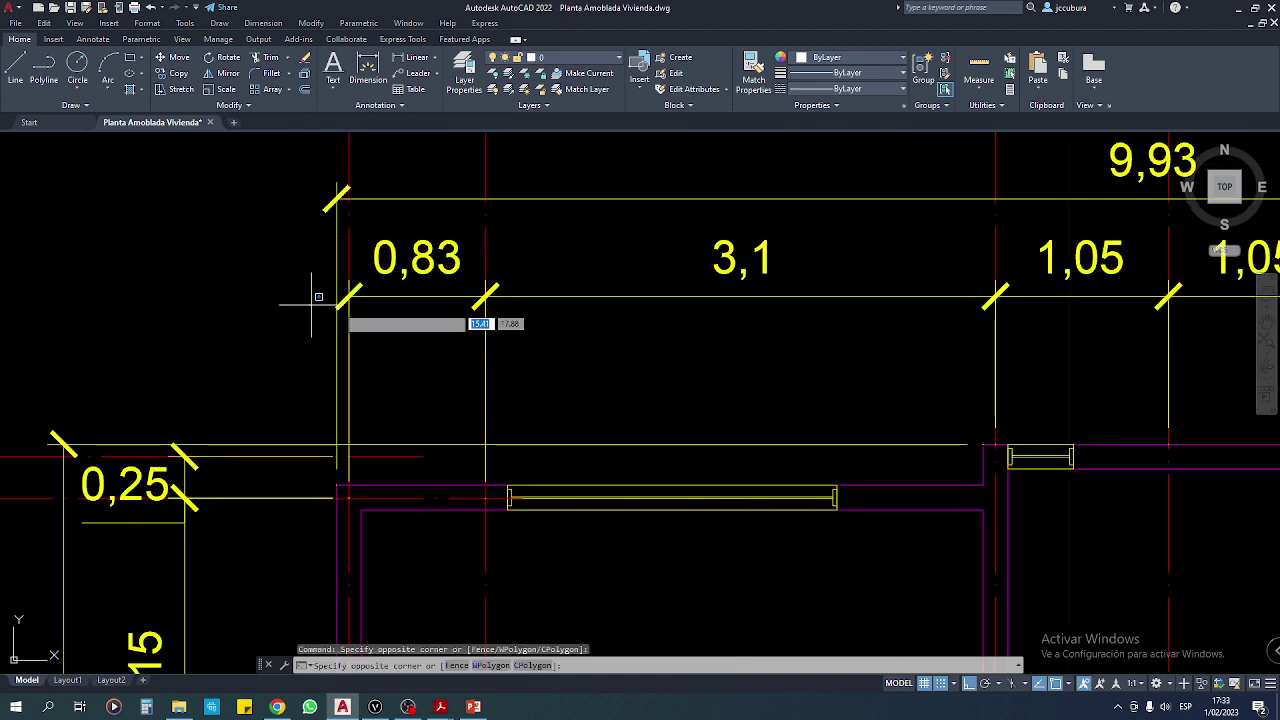
pyautogui.click(345, 317)
pyautogui.press('Escape')
pyautogui.press('Escape')
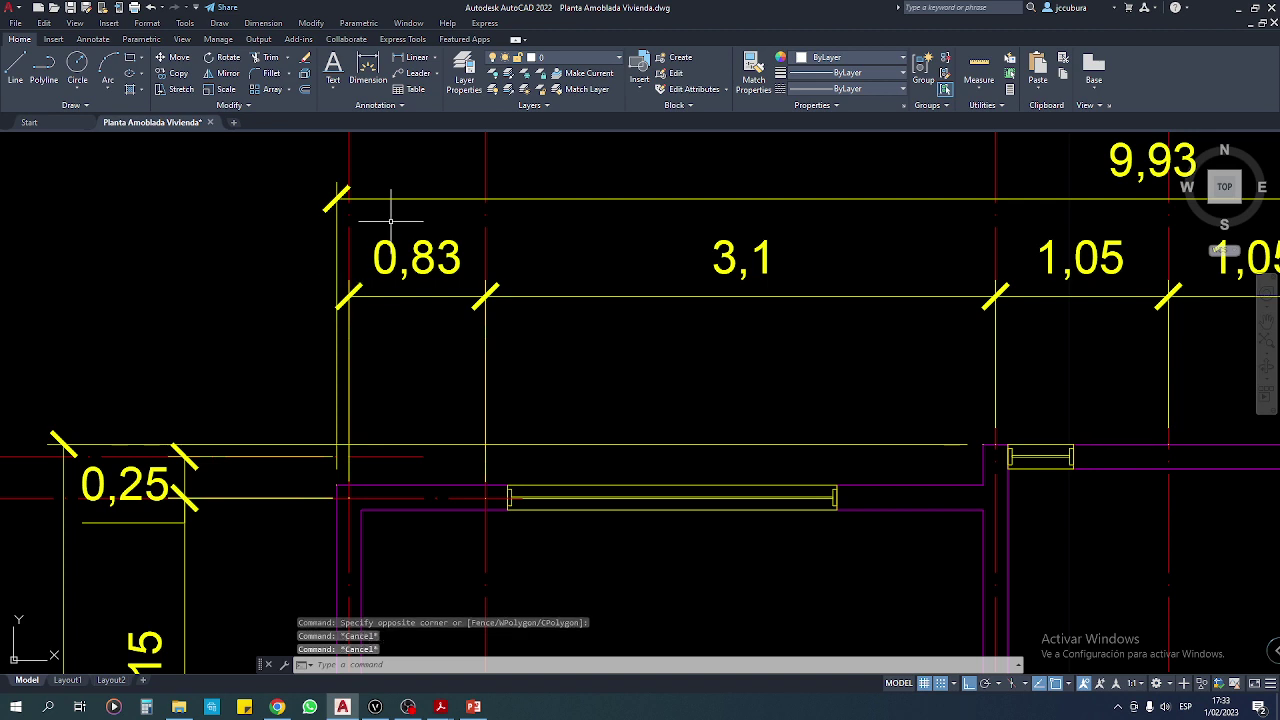
pyautogui.click(404, 106)
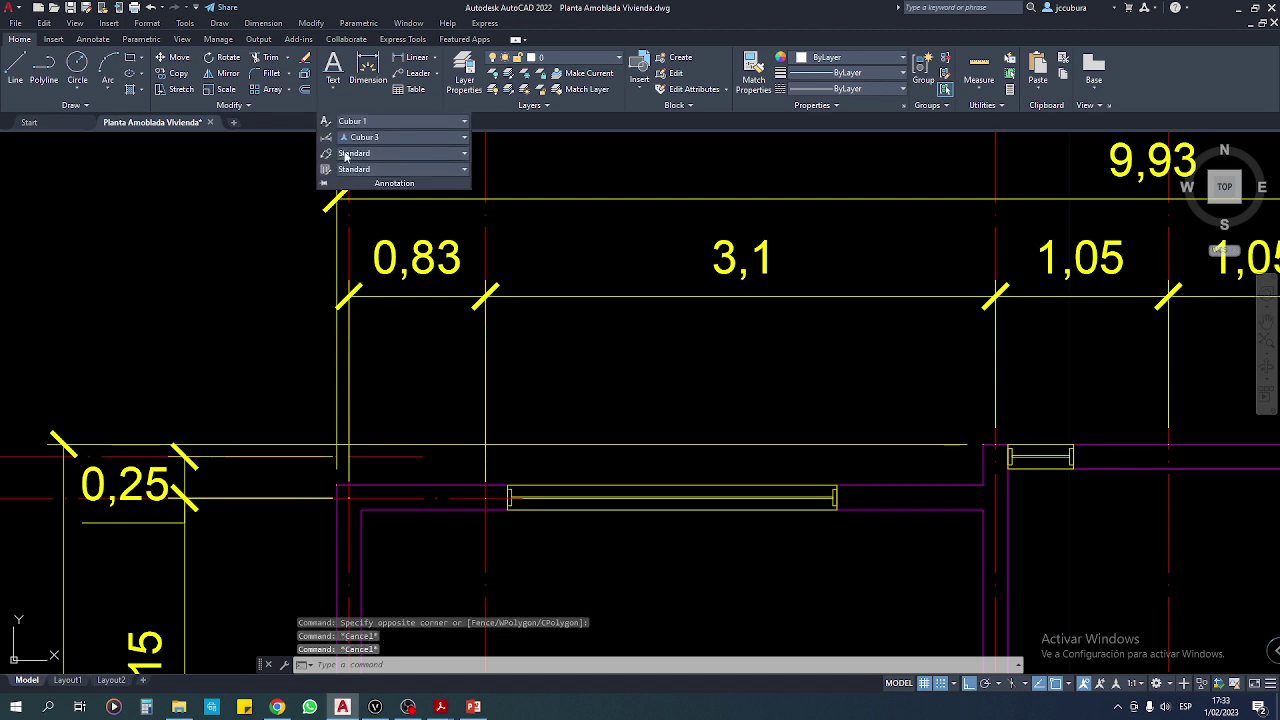
pyautogui.click(463, 137)
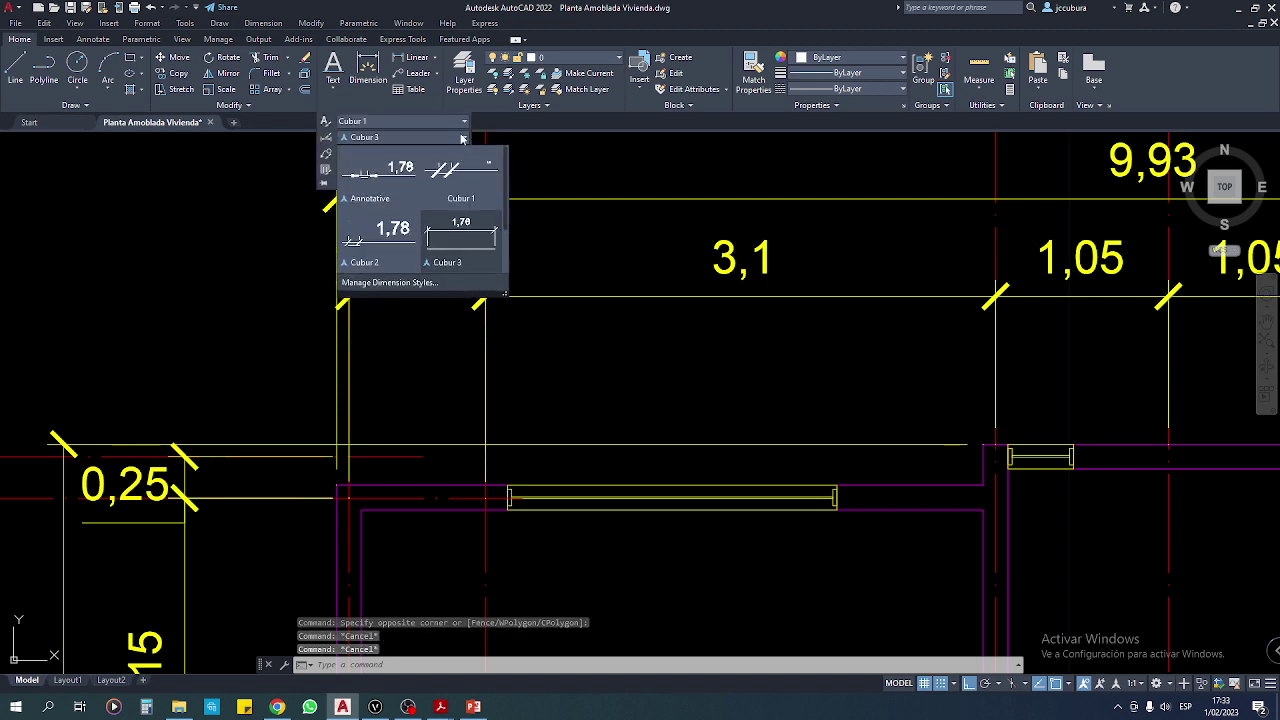
# In the Cubur 3 style's Lines settings, enable fixed-length extension lines of length 0.1.
pyautogui.click(382, 288)
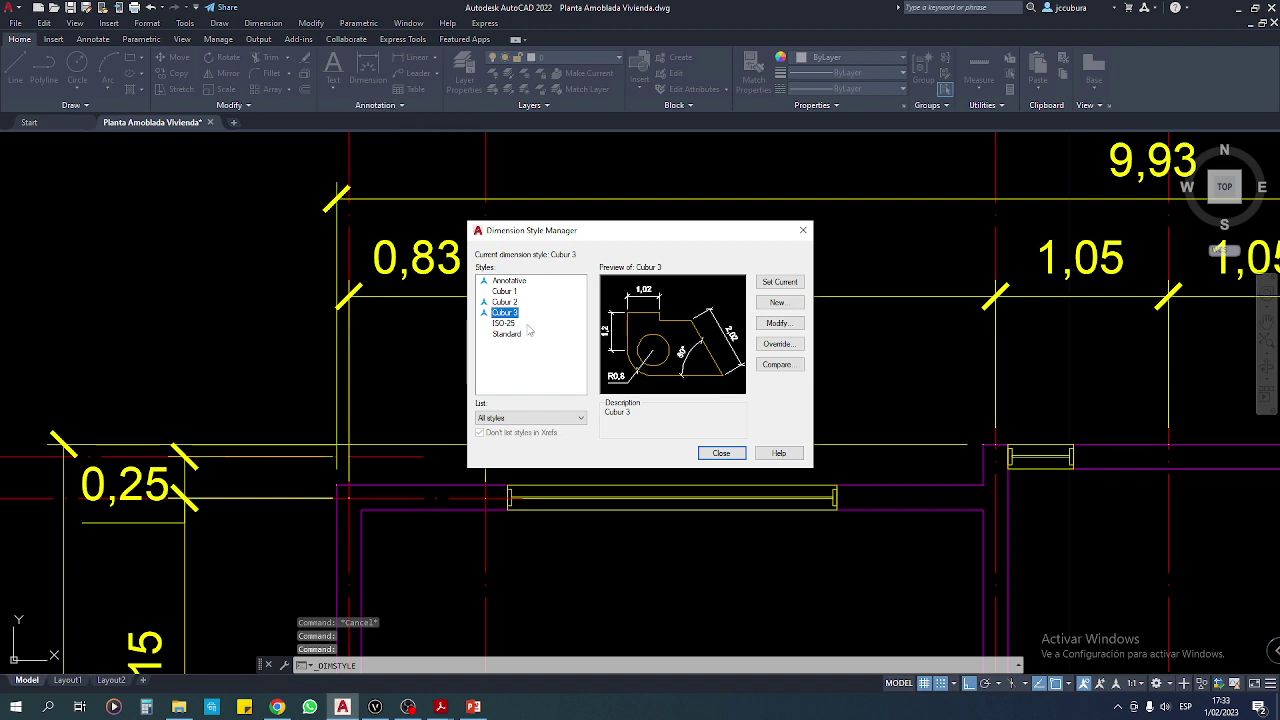
pyautogui.click(786, 322)
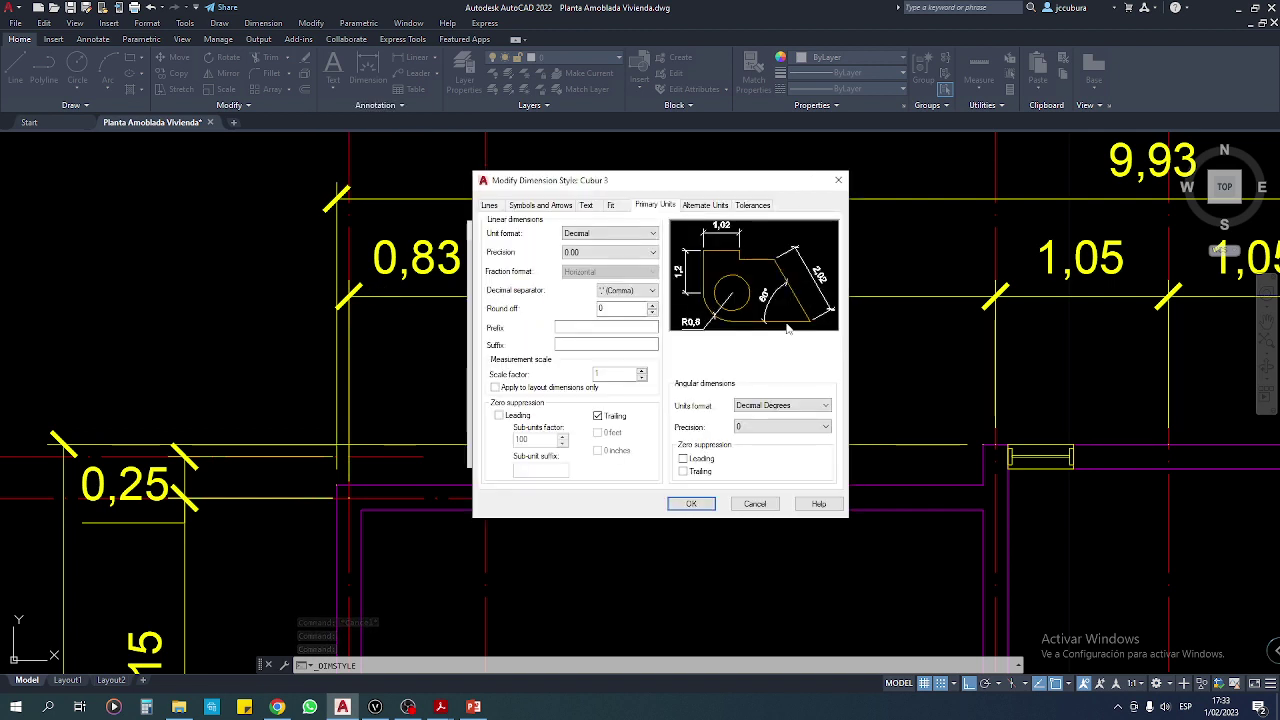
pyautogui.click(490, 205)
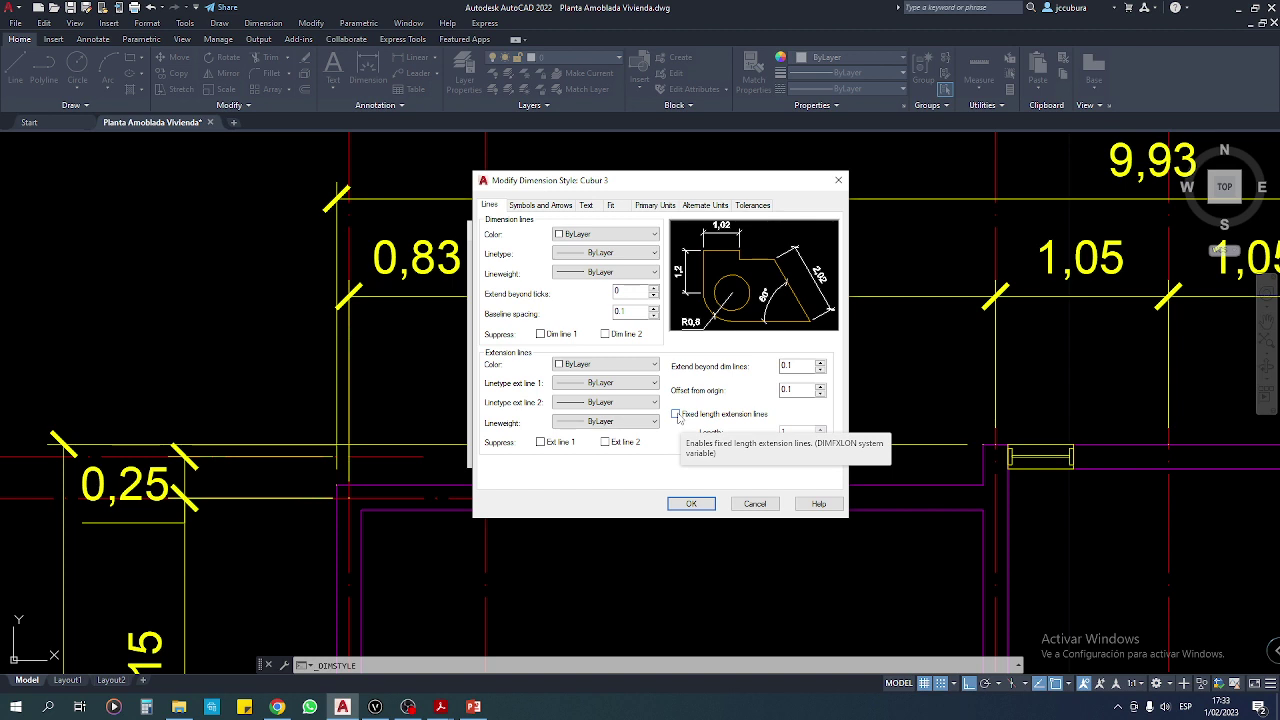
pyautogui.click(676, 414)
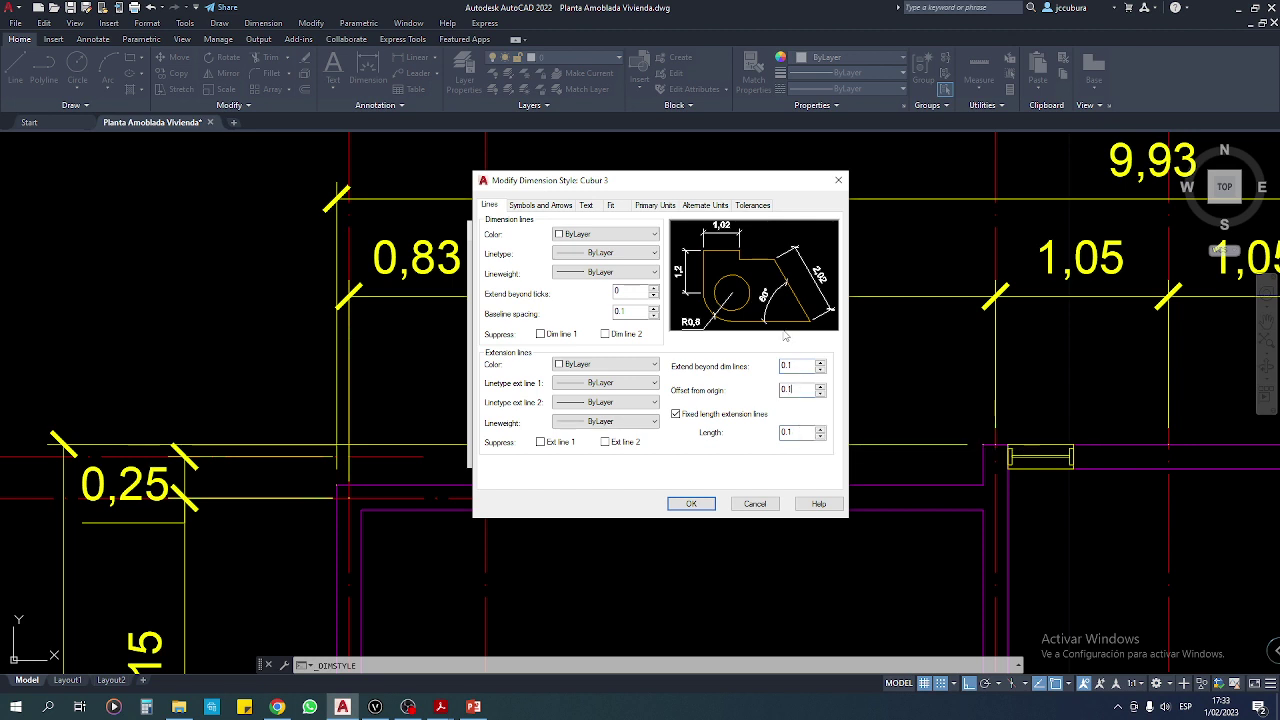
# Review the arrow, text and fit settings, keep text style Cubur 1, and apply the changes.
pyautogui.click(541, 205)
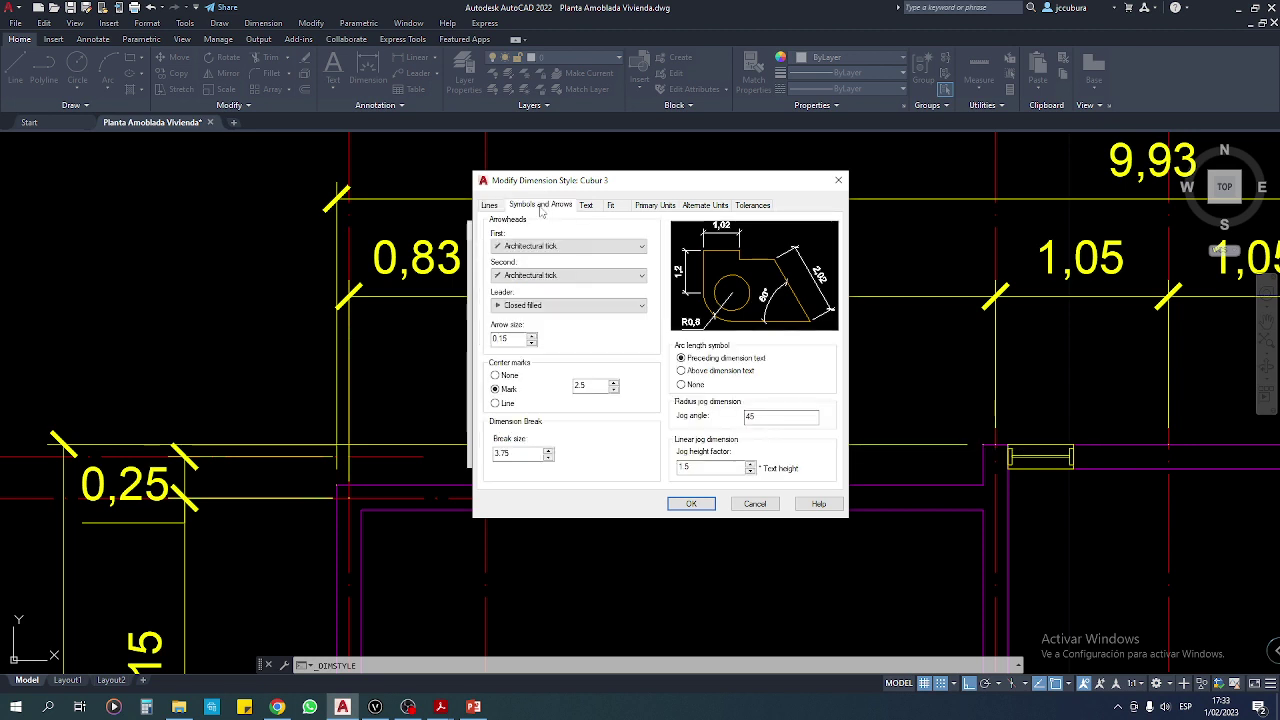
pyautogui.click(587, 206)
pyautogui.click(612, 206)
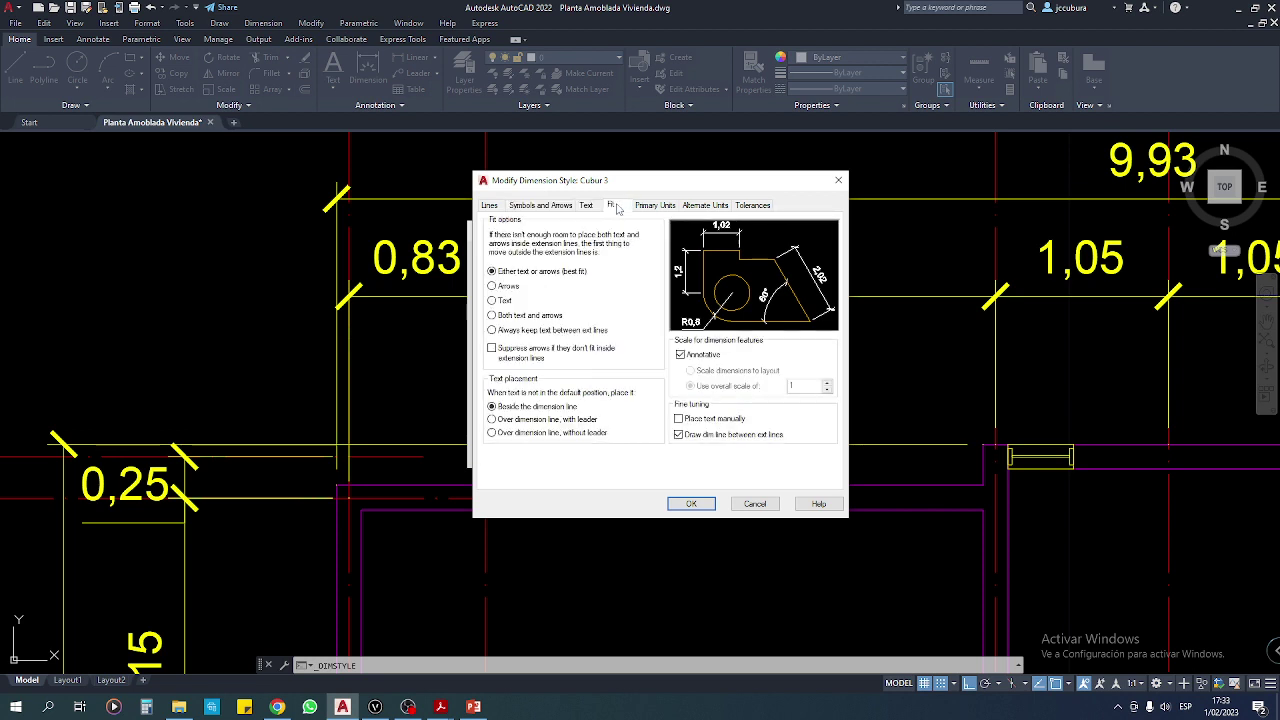
pyautogui.click(587, 206)
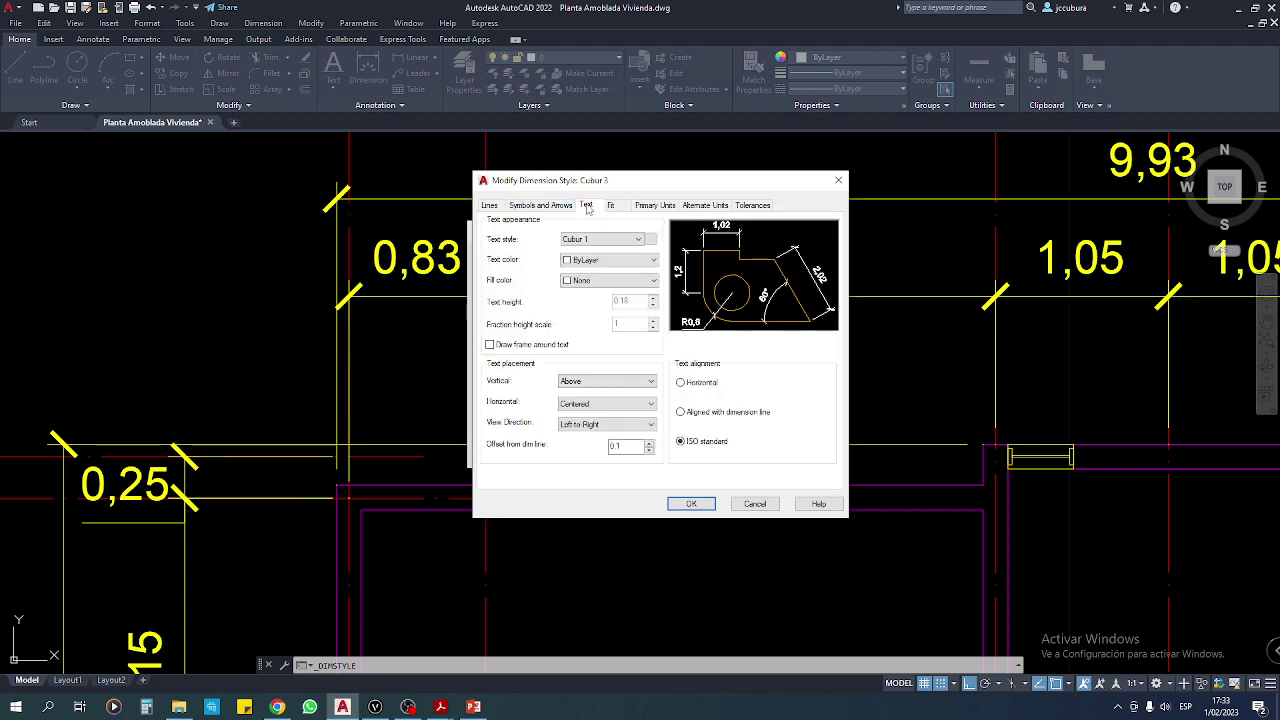
pyautogui.click(639, 240)
pyautogui.click(640, 242)
pyautogui.click(691, 504)
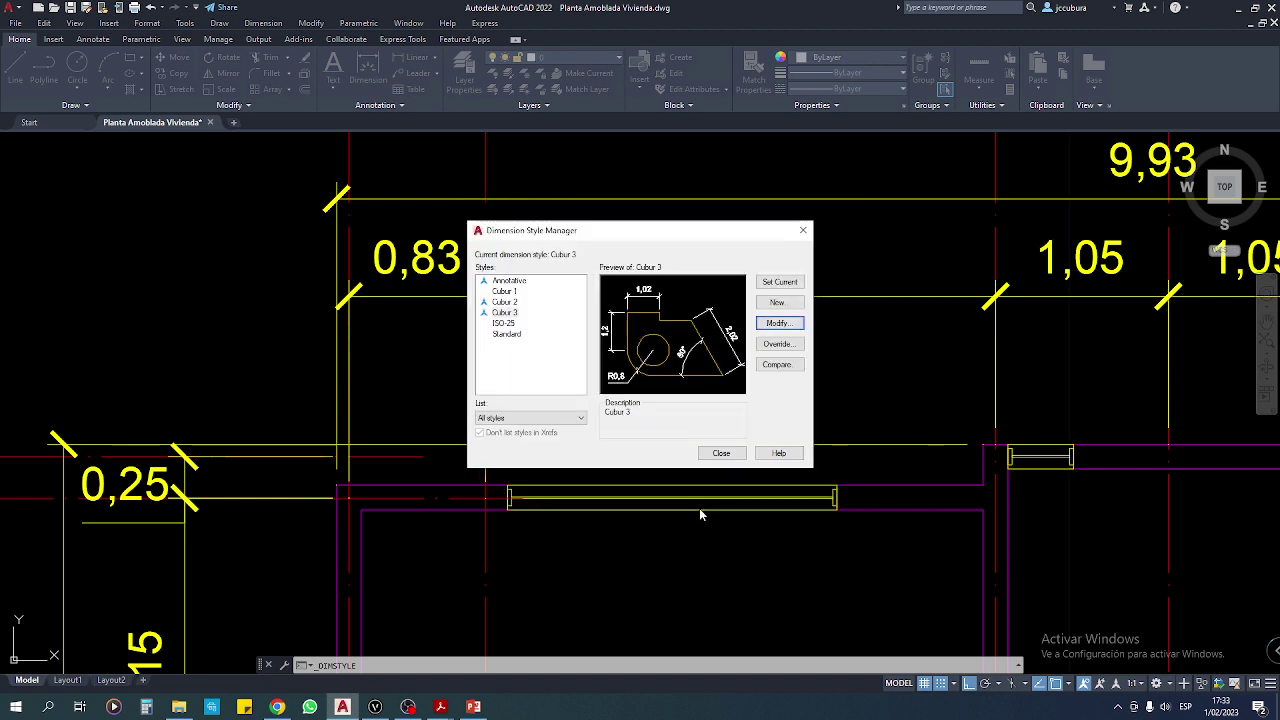
pyautogui.click(721, 453)
pyautogui.scroll(-4, 487, 305)
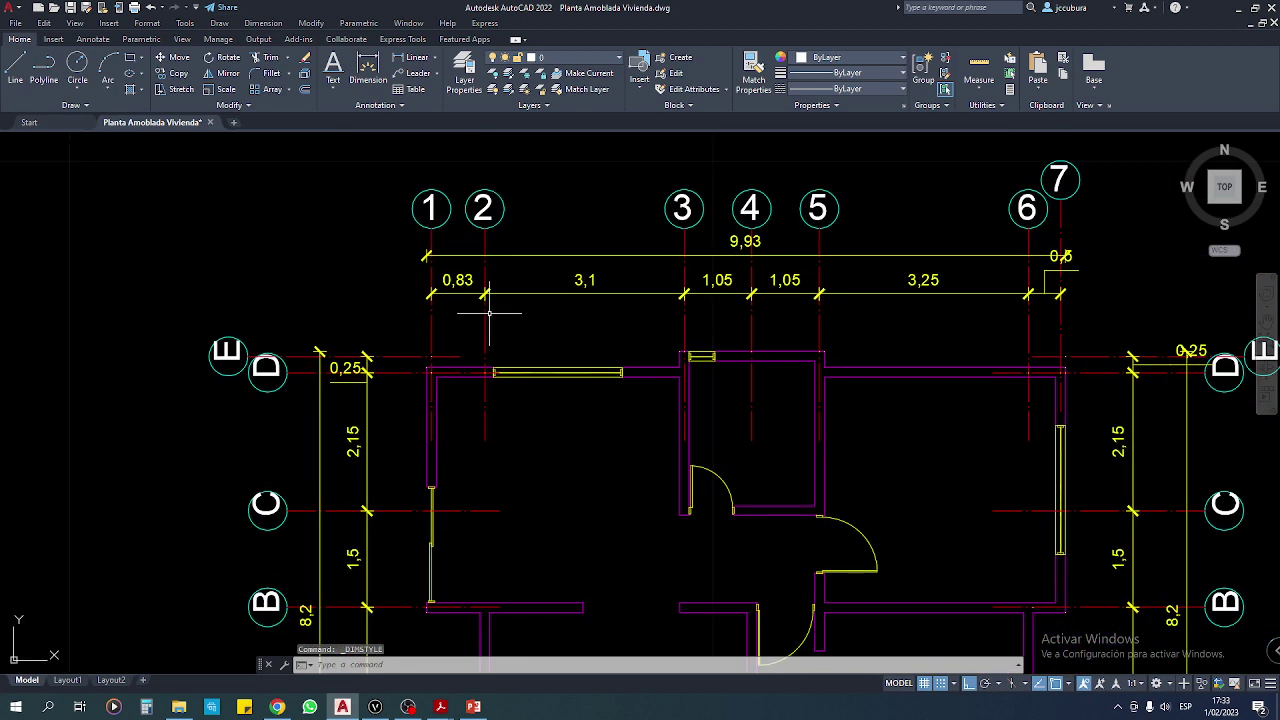
# Zoom into the top dimensions and reopen the Dimension Style Manager from the style list.
pyautogui.scroll(4, 455, 308)
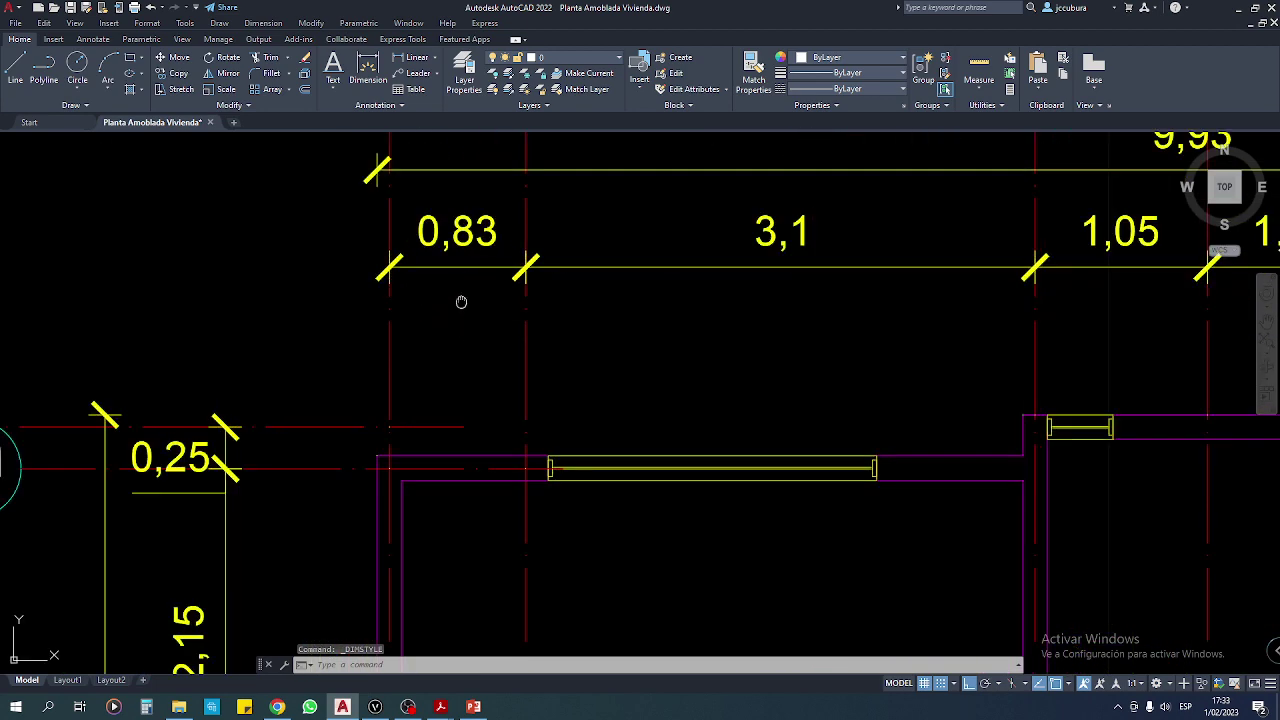
pyautogui.moveTo(460, 297); pyautogui.dragTo(462, 300, button='middle')
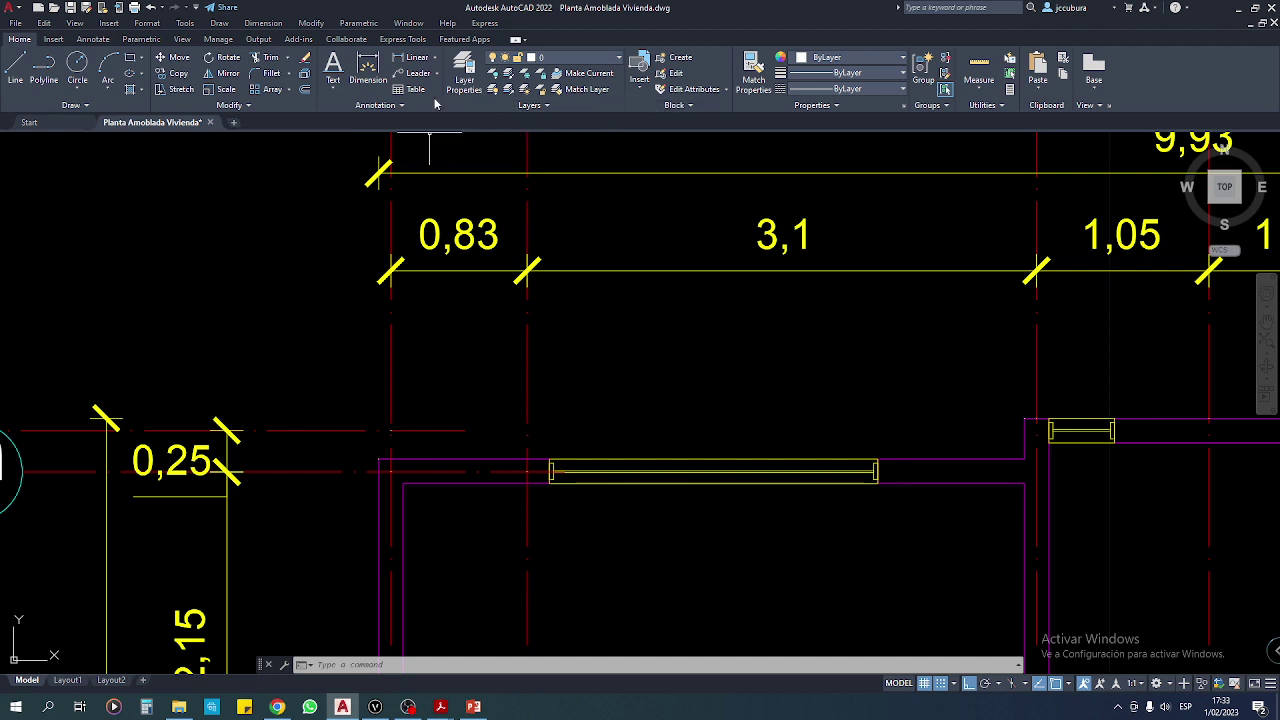
pyautogui.click(399, 107)
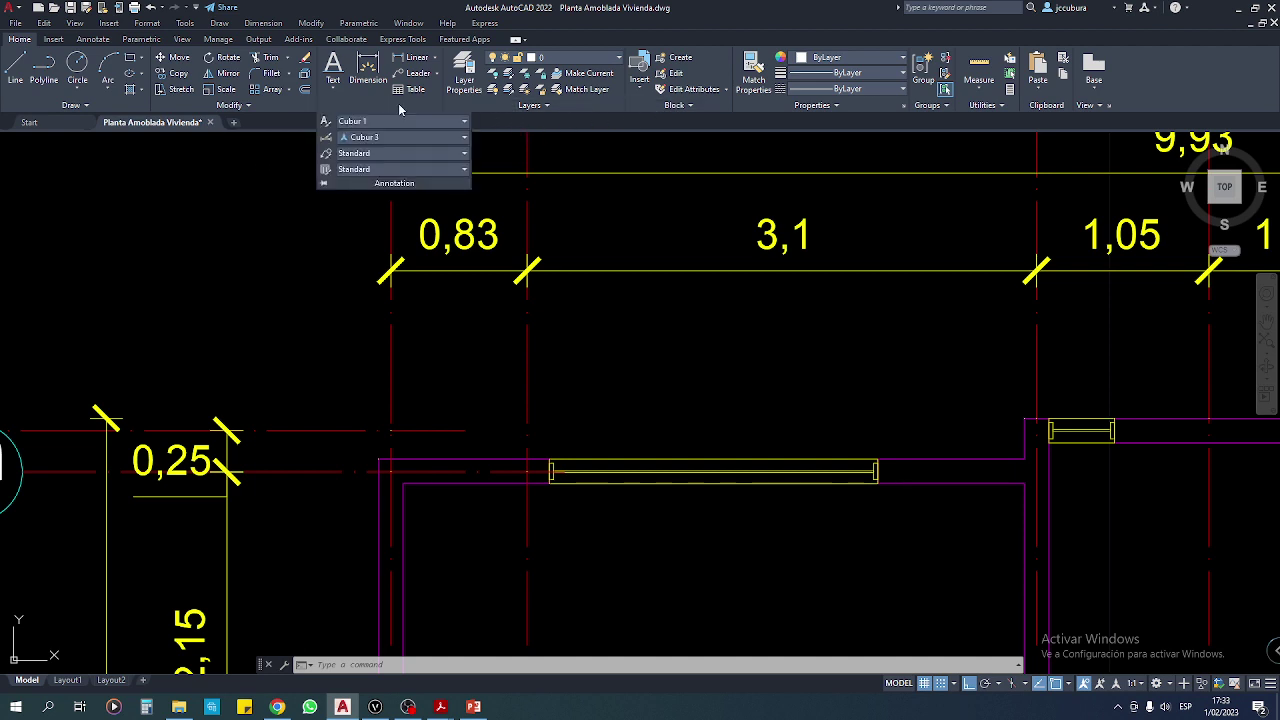
pyautogui.click(465, 138)
pyautogui.click(417, 284)
# Tick Fixed length extension lines in Cubur 3 again, confirm with OK and close the manager.
pyautogui.click(777, 324)
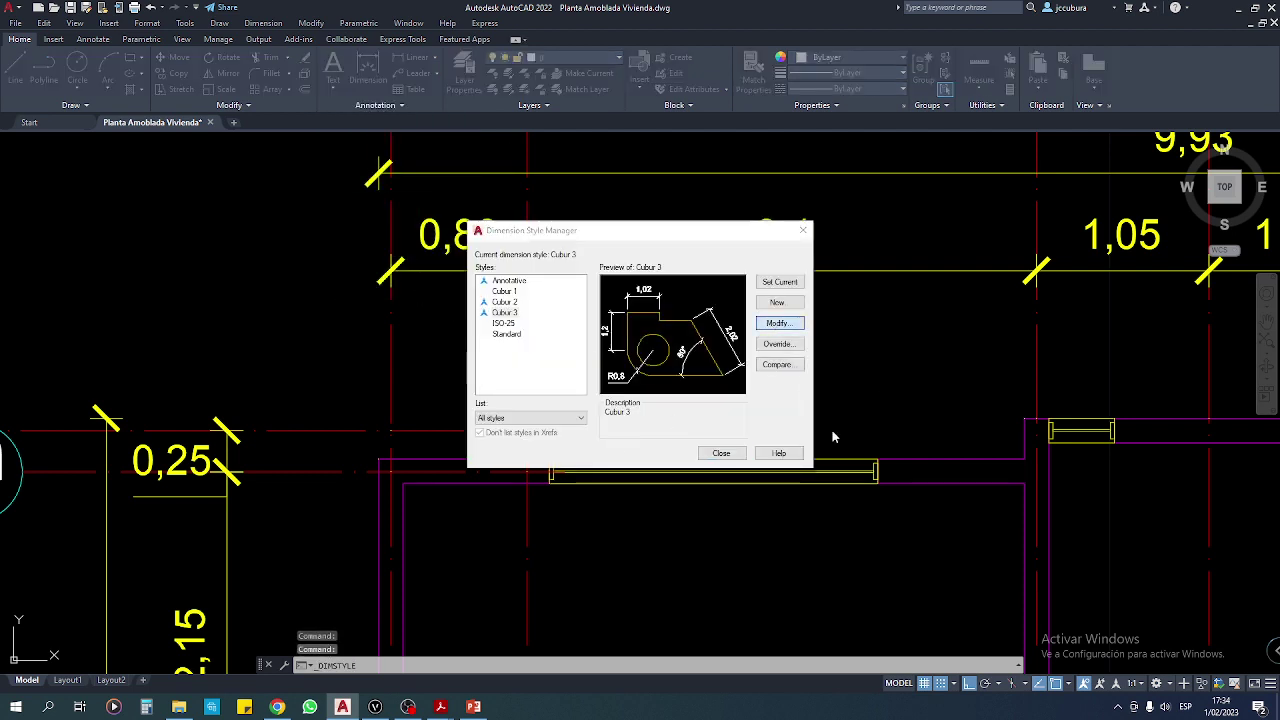
pyautogui.click(540, 205)
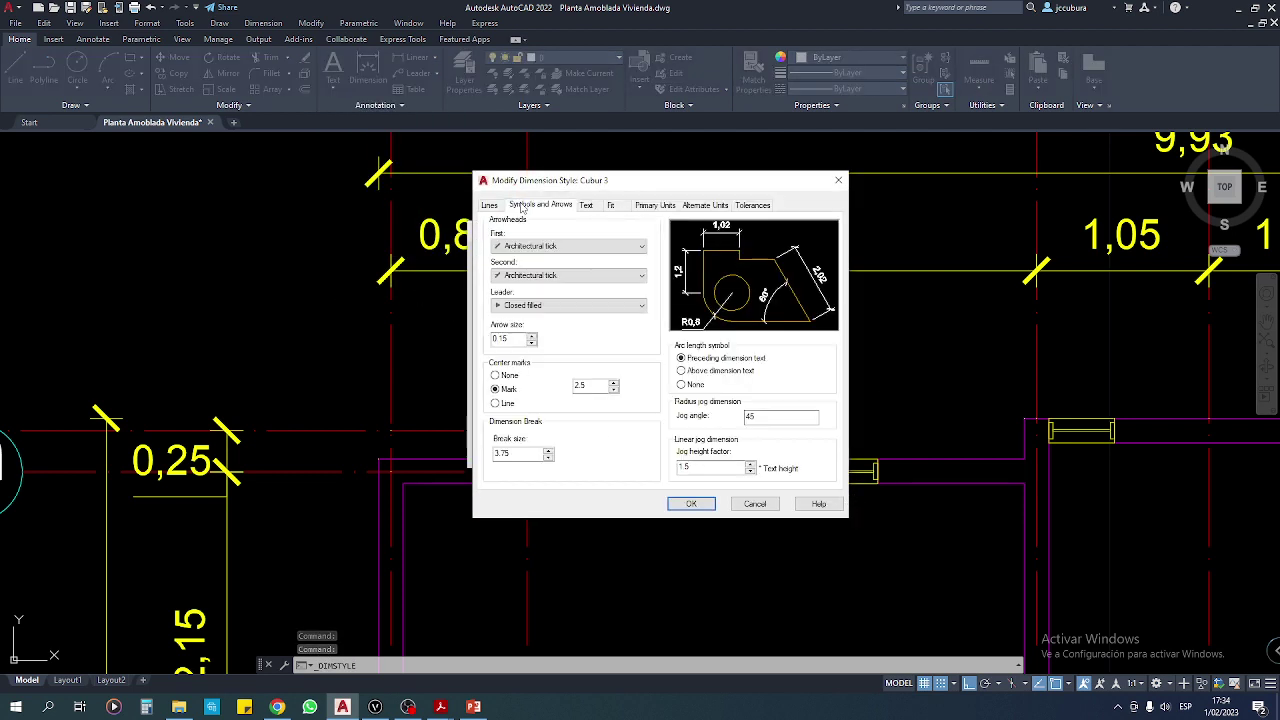
pyautogui.click(495, 205)
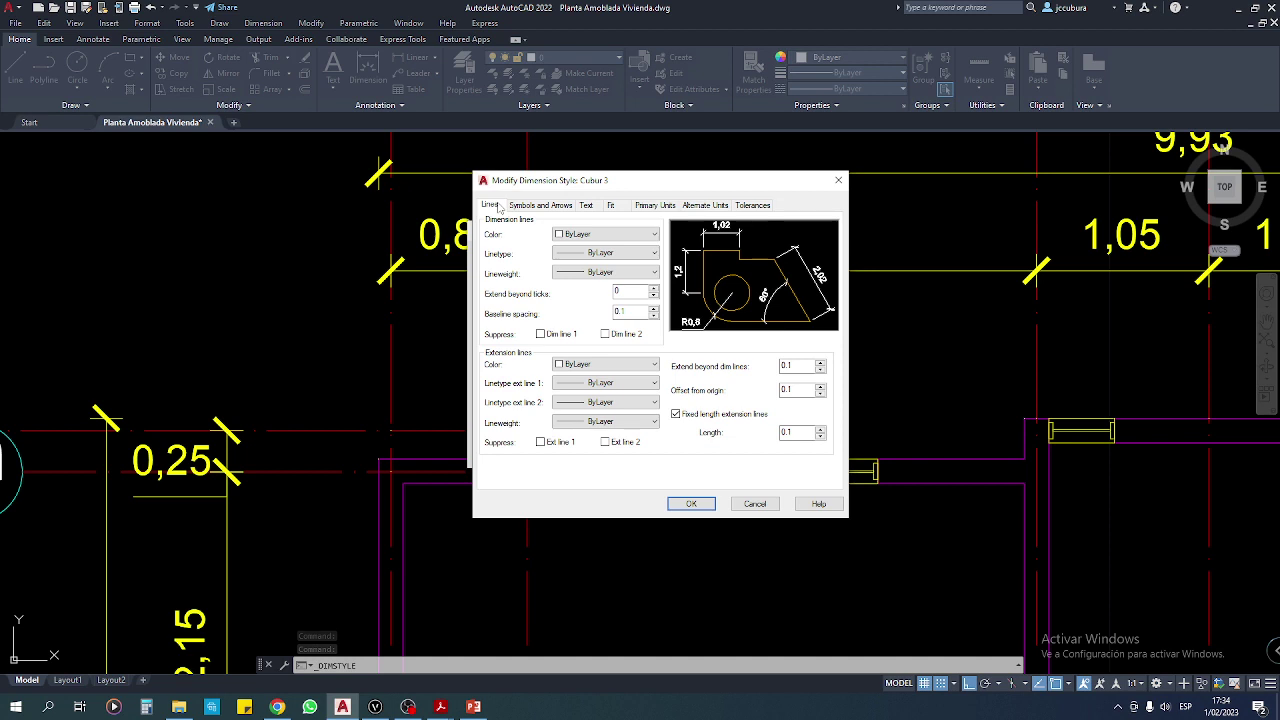
pyautogui.click(676, 413)
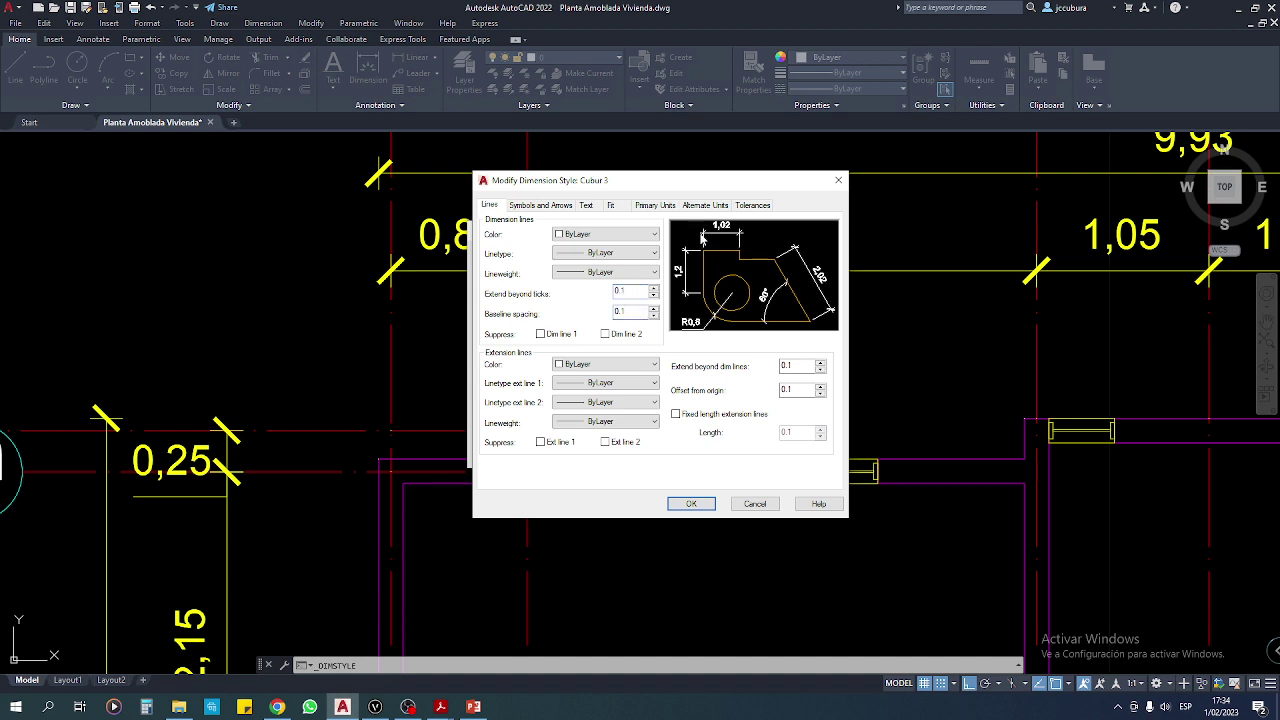
pyautogui.click(693, 504)
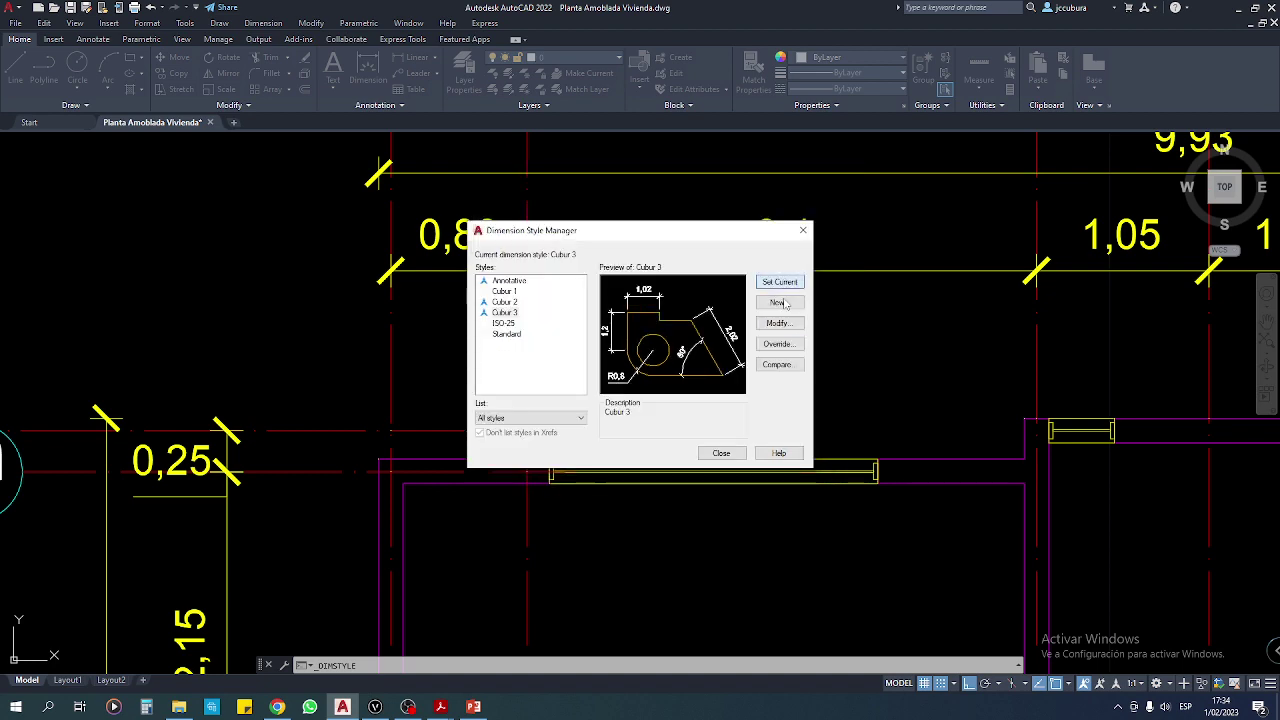
pyautogui.click(721, 453)
pyautogui.scroll(-4, 566, 420)
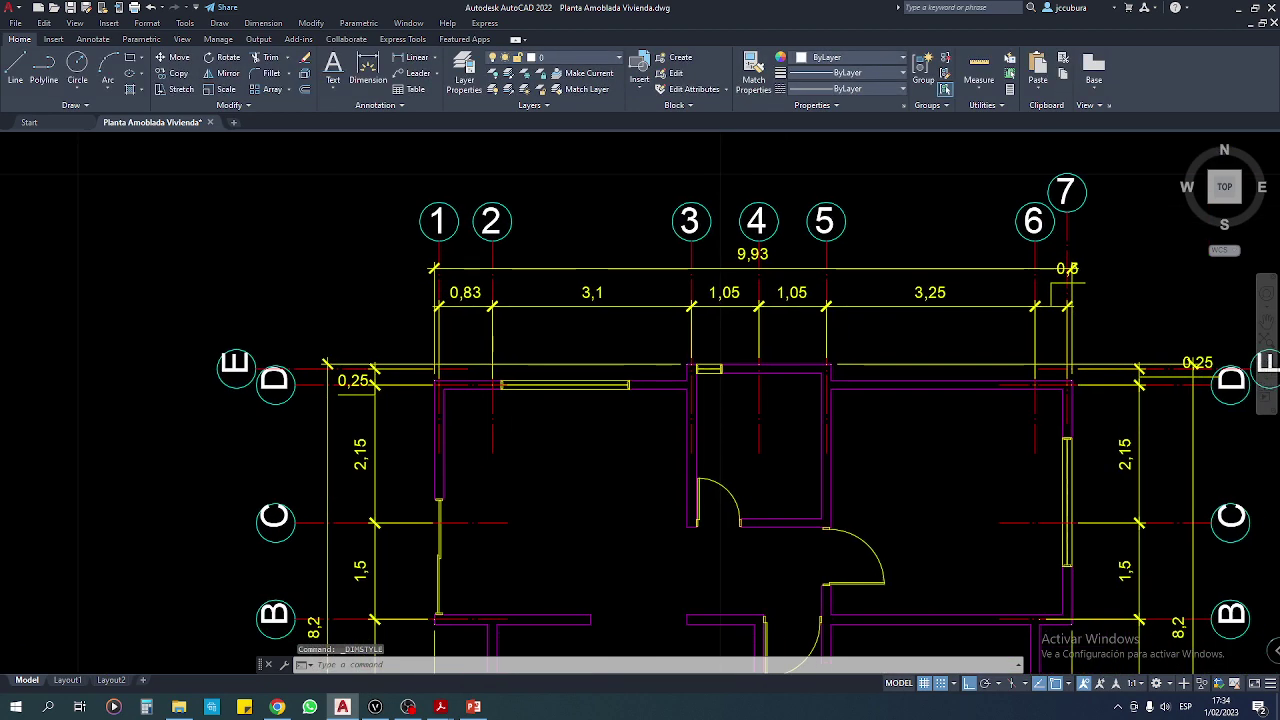
# Save the dimensioned floor plan with Ctrl+S, re-centre the view and save again.
pyautogui.moveTo(566, 408); pyautogui.dragTo(457, 343, button='middle')
pyautogui.scroll(-3, 457, 343)
pyautogui.scroll(1, 457, 343)
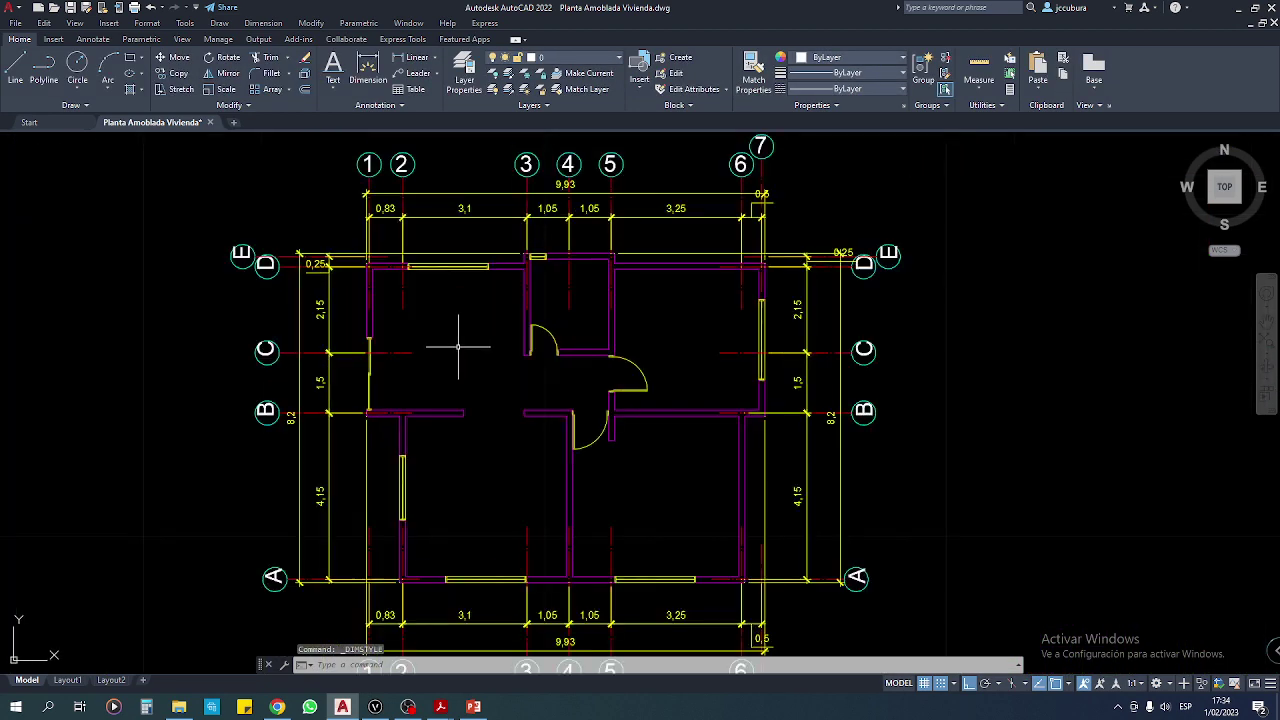
pyautogui.hotkey('ctrl', 's')
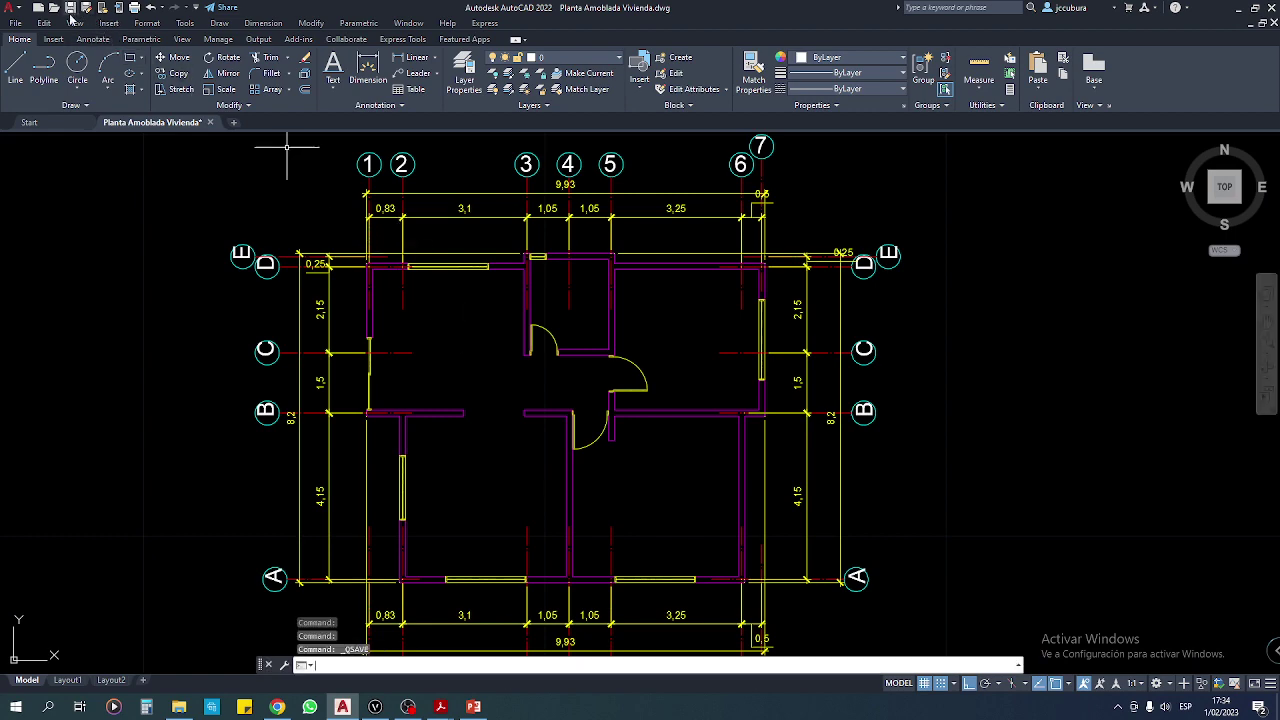
pyautogui.moveTo(813, 356); pyautogui.dragTo(827, 343, button='middle')
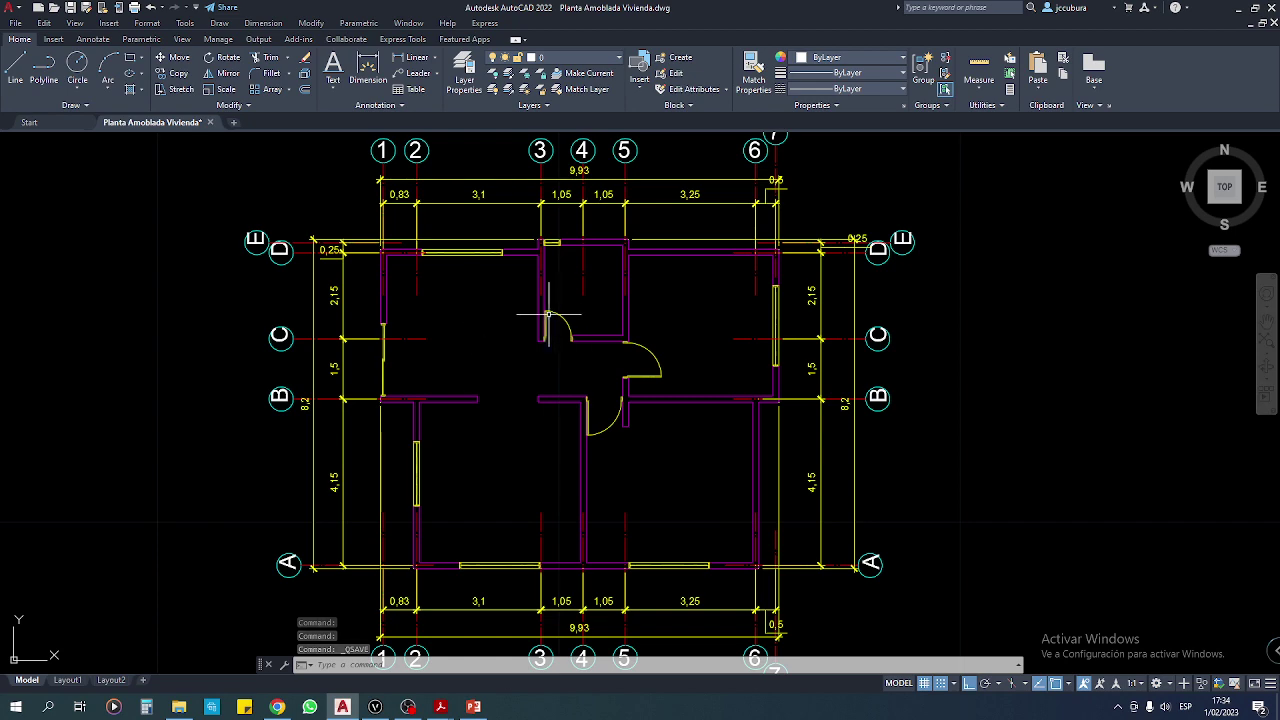
pyautogui.scroll(3, 557, 320)
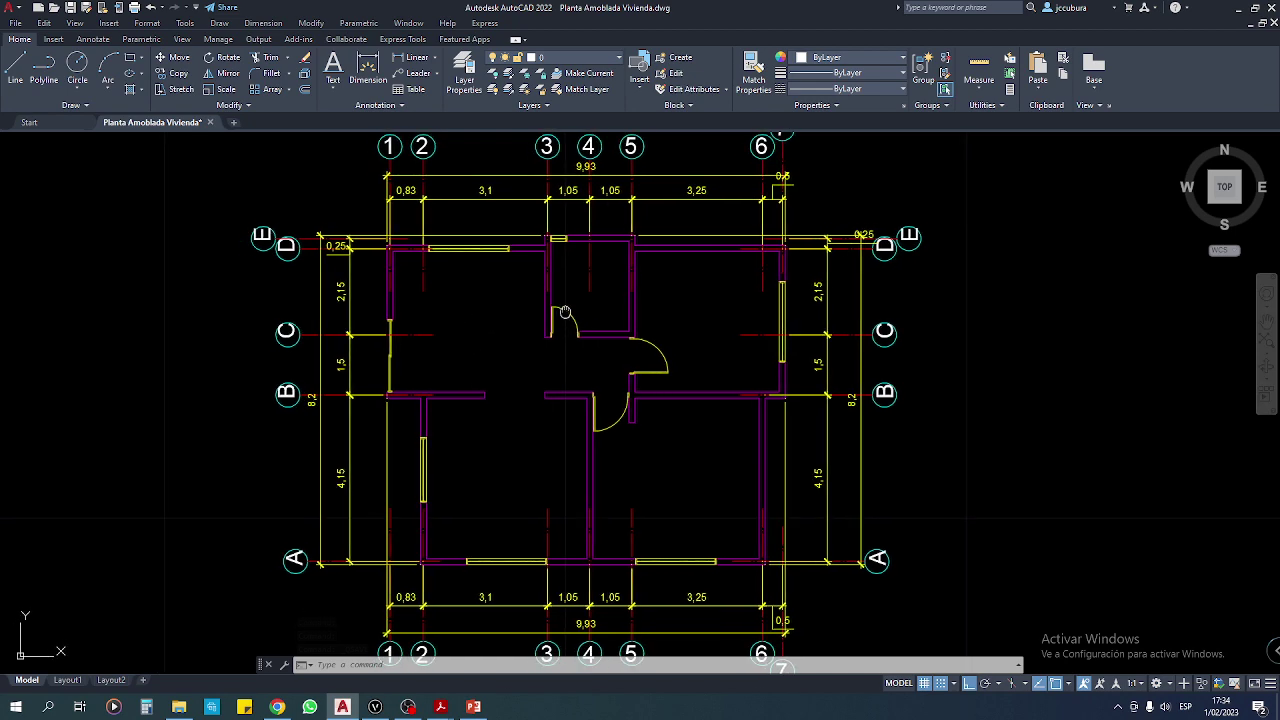
pyautogui.scroll(-5, 700, 405)
pyautogui.scroll(3, 715, 395)
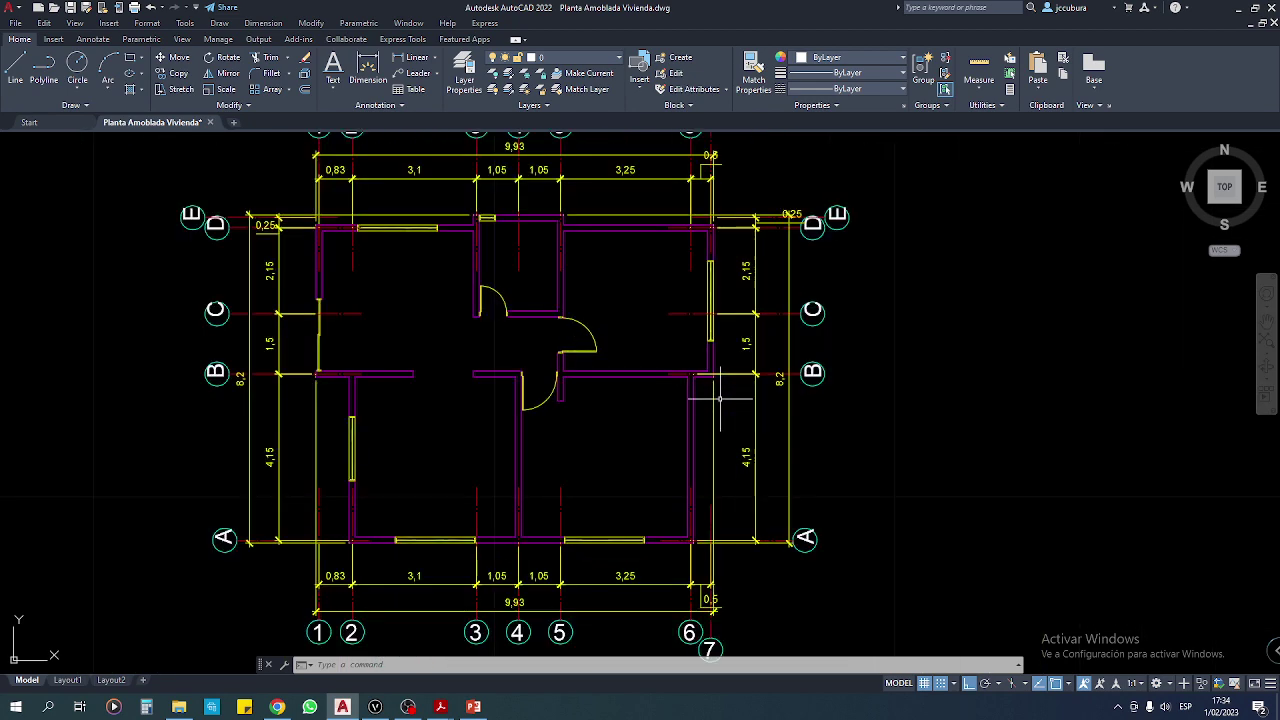
pyautogui.scroll(1, 717, 393)
pyautogui.moveTo(565, 332); pyautogui.dragTo(612, 315, button='middle')
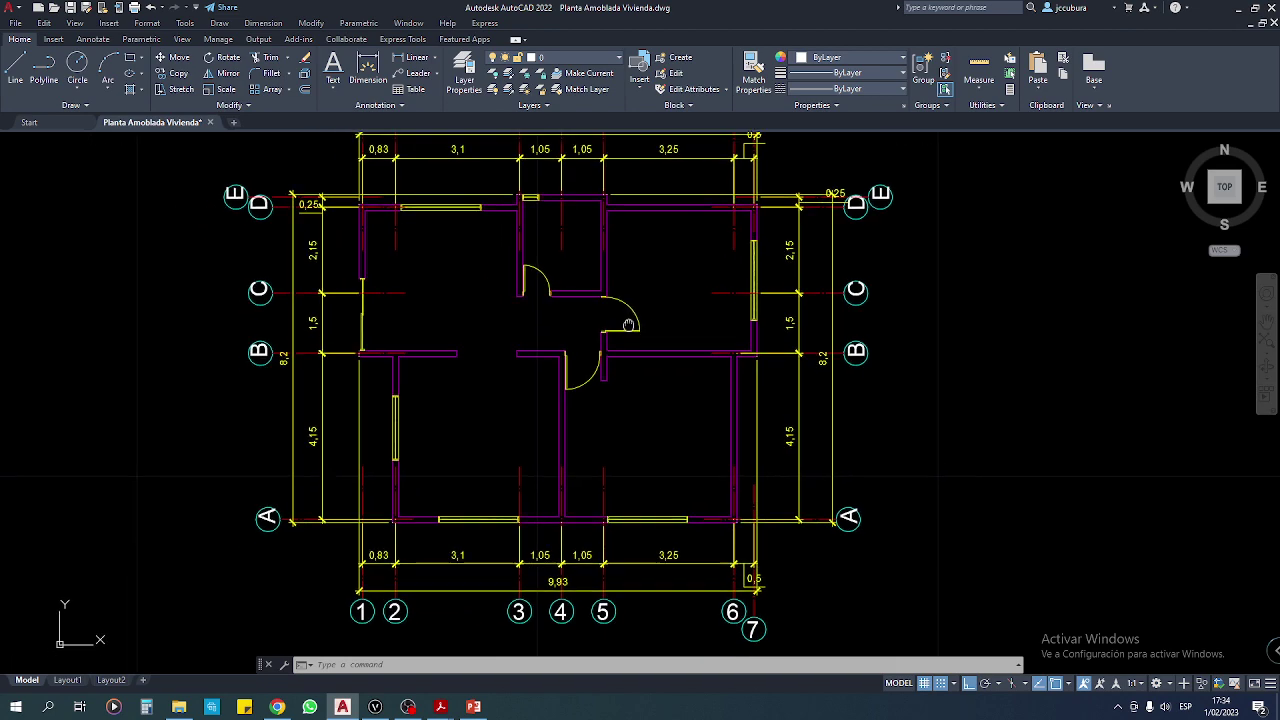
pyautogui.click(69, 8)
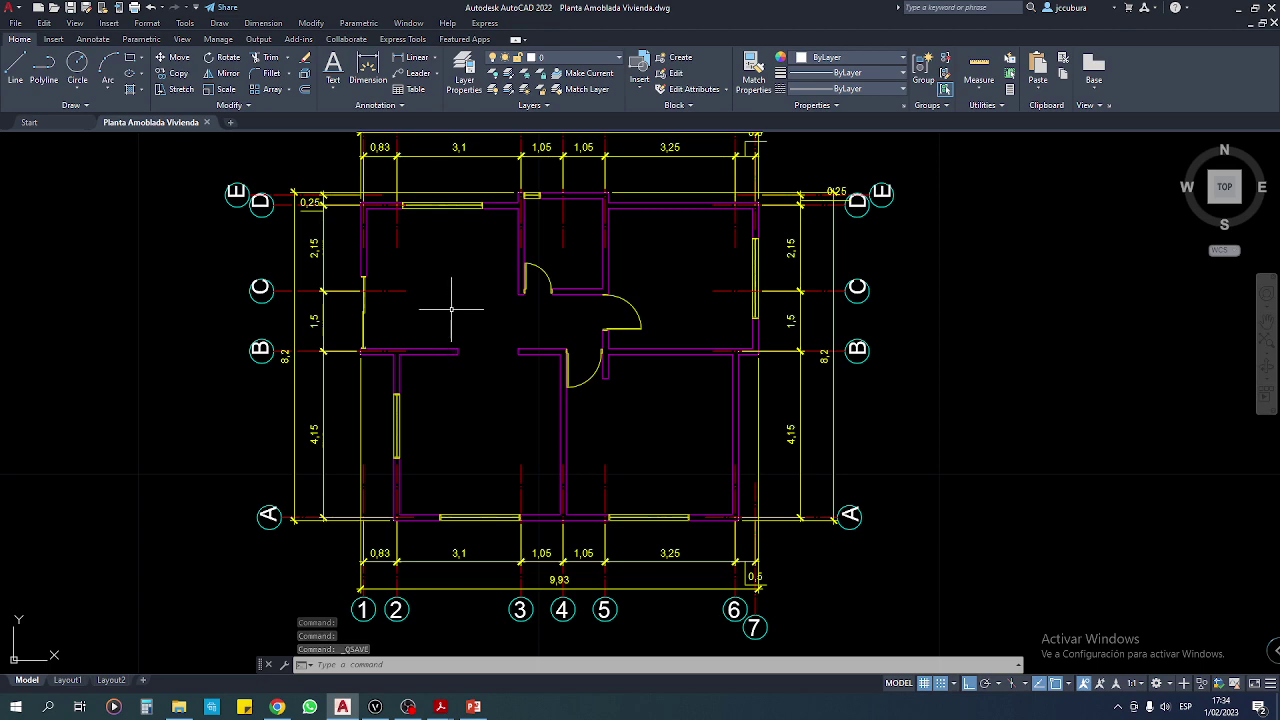
# Pan over the plan, then bring up Clase No.3 - Planta Amoblada.pdf in Acrobat Reader.
pyautogui.moveTo(449, 305); pyautogui.dragTo(445, 382, button='middle')
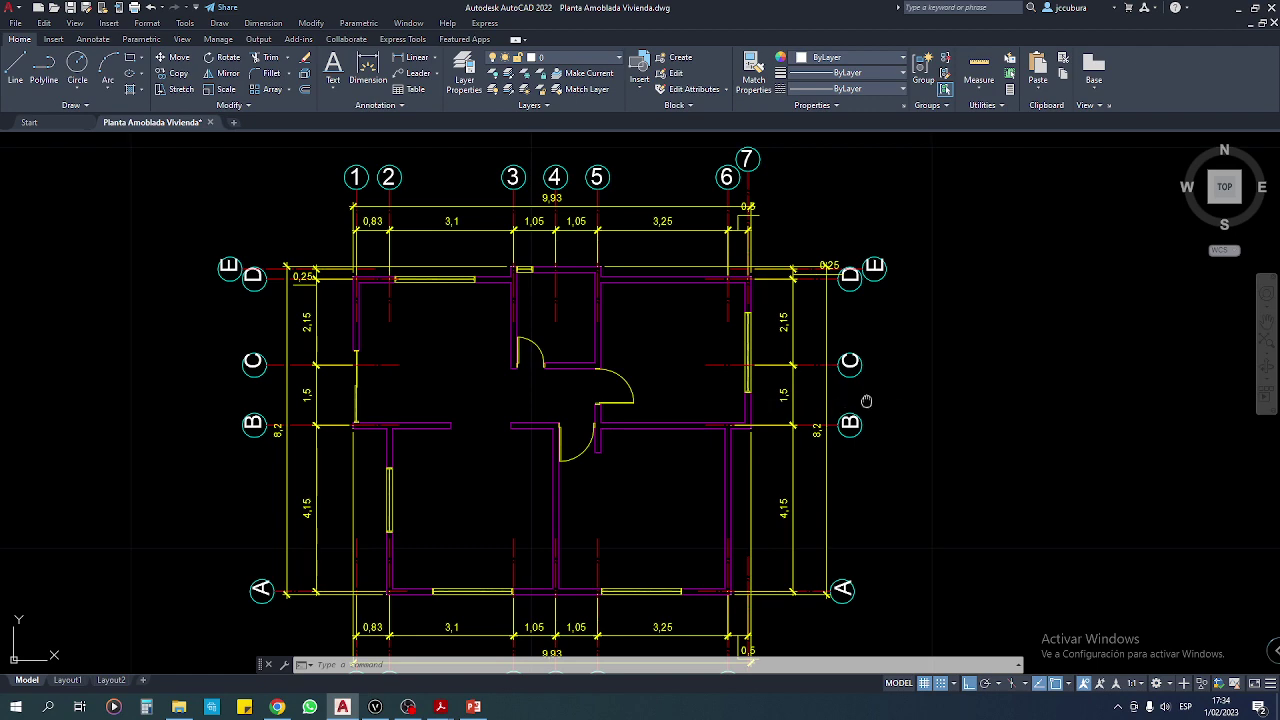
pyautogui.moveTo(814, 322); pyautogui.dragTo(816, 300, button='middle')
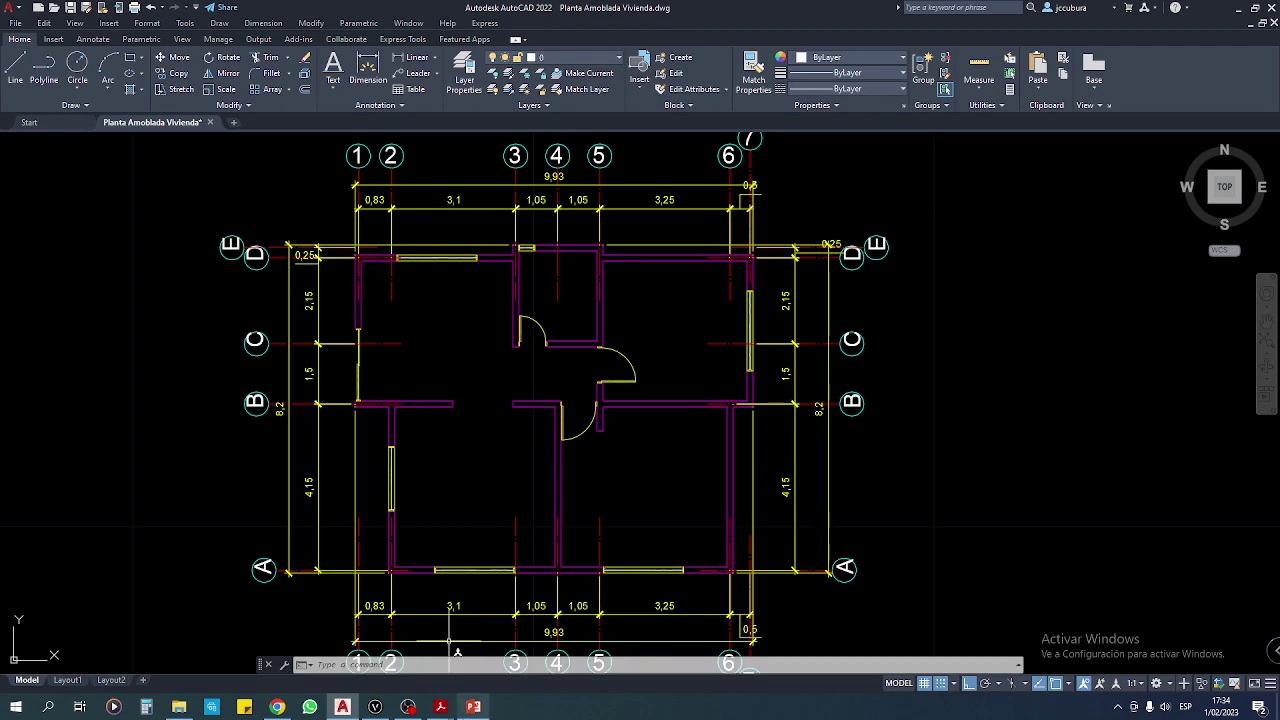
pyautogui.click(440, 707)
pyautogui.click(507, 650)
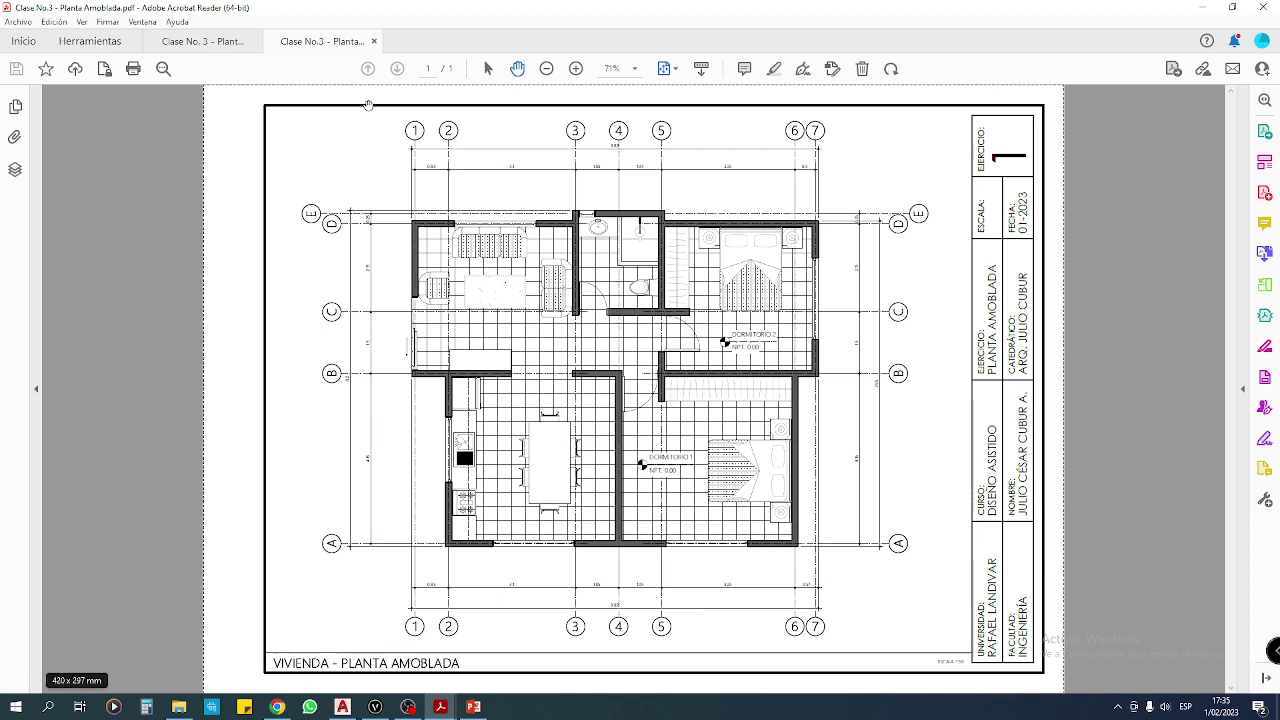
# Inspect axis spacings in Clase No. 3 - Planta Acotada.pdf around axis B, then go back to AutoCAD.
pyautogui.click(198, 42)
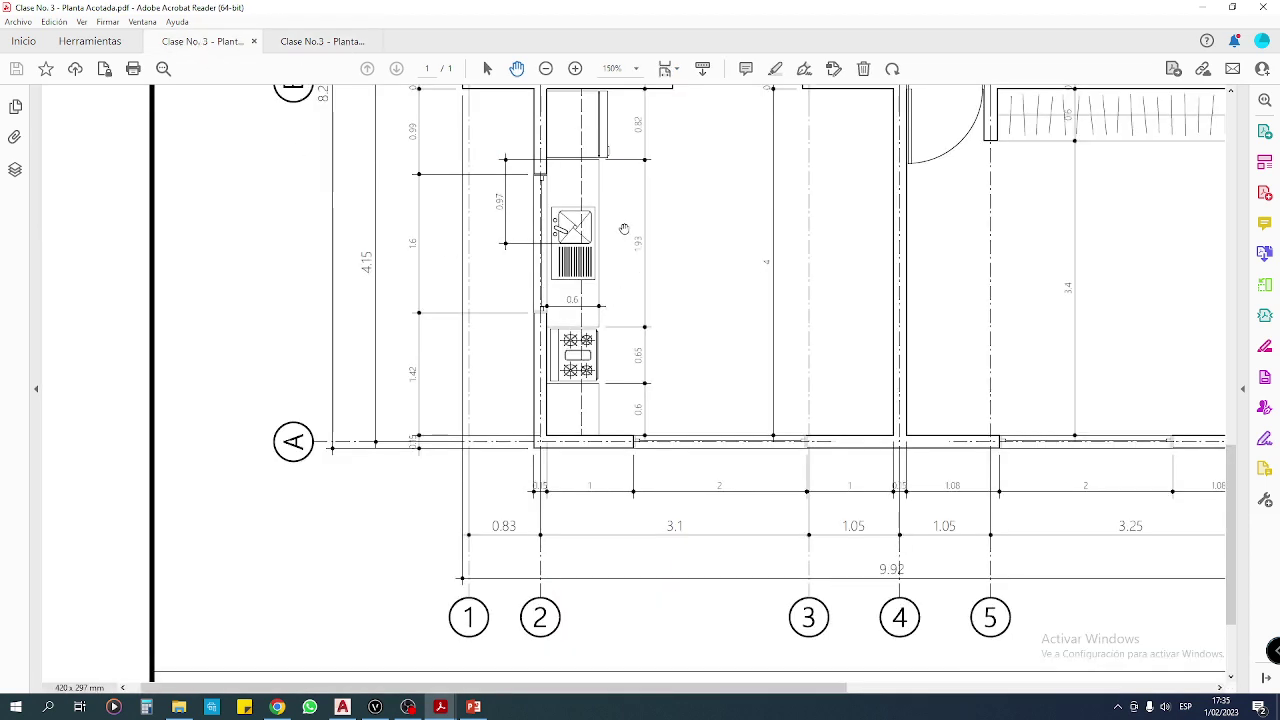
pyautogui.scroll(5, 624, 229)
pyautogui.scroll(10, 586, 163)
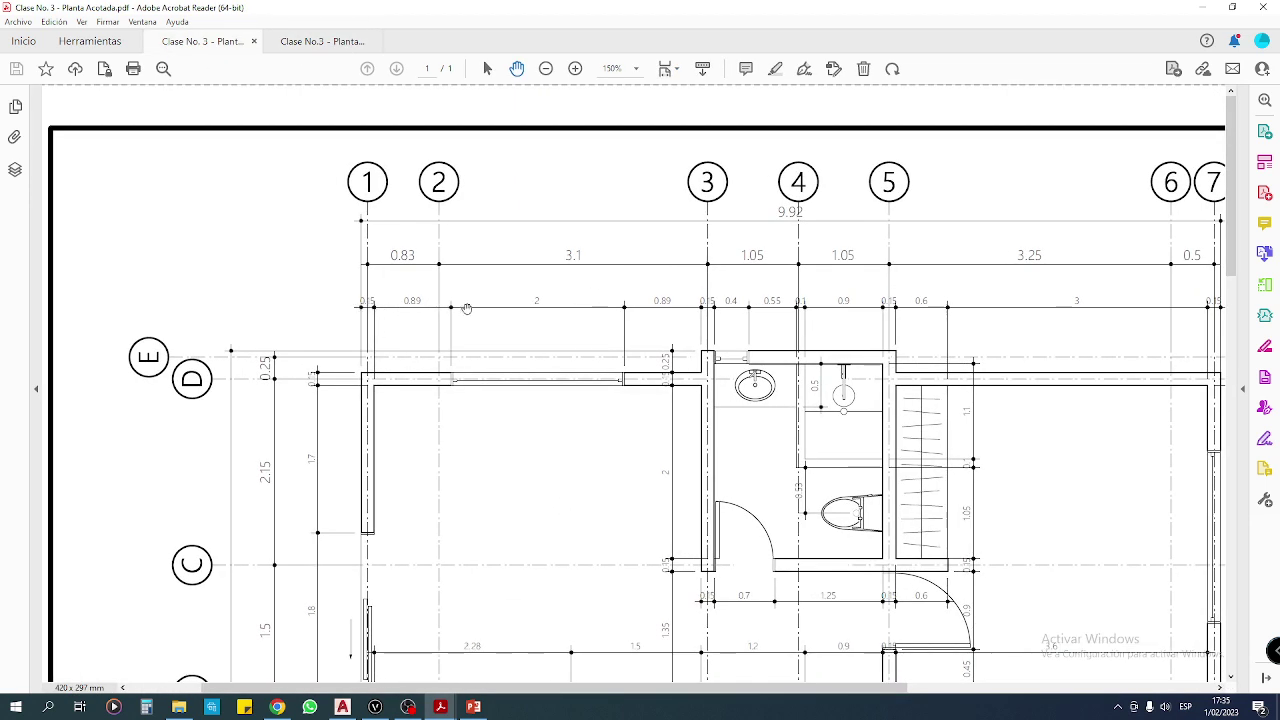
pyautogui.hscroll(5, 696, 311)
pyautogui.hscroll(3, 494, 326)
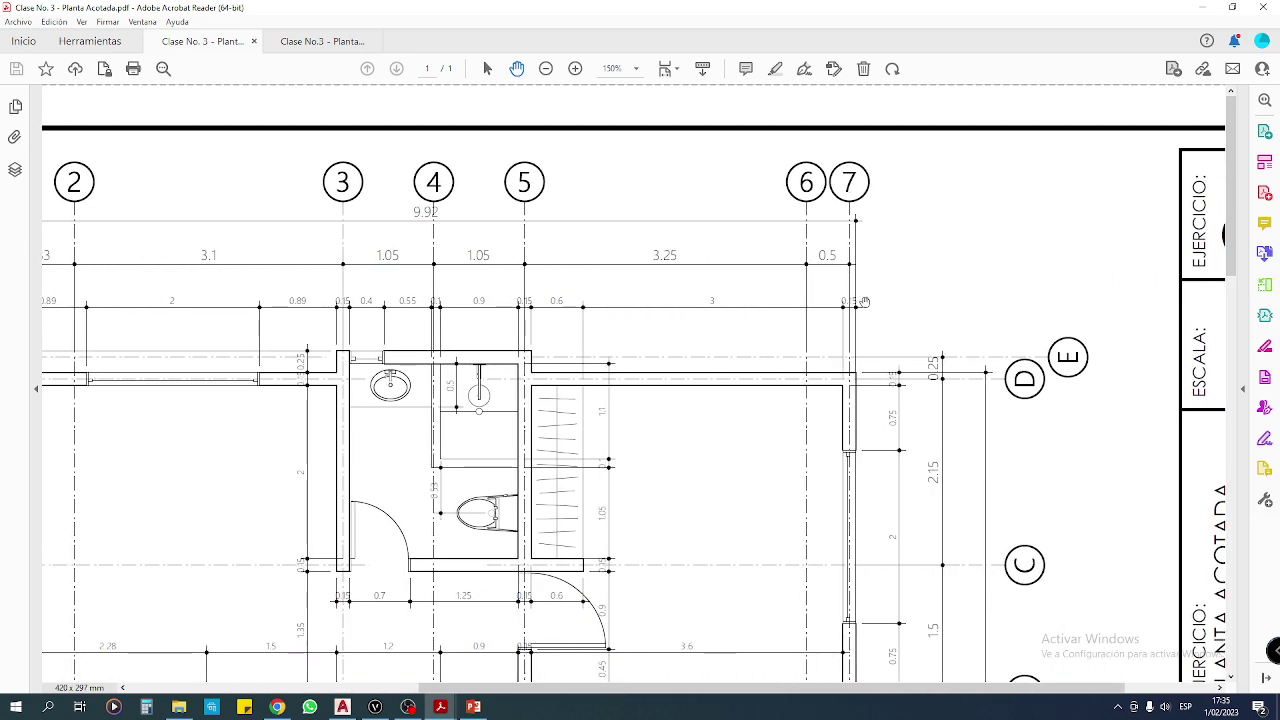
pyautogui.moveTo(901, 553); pyautogui.dragTo(968, 272)
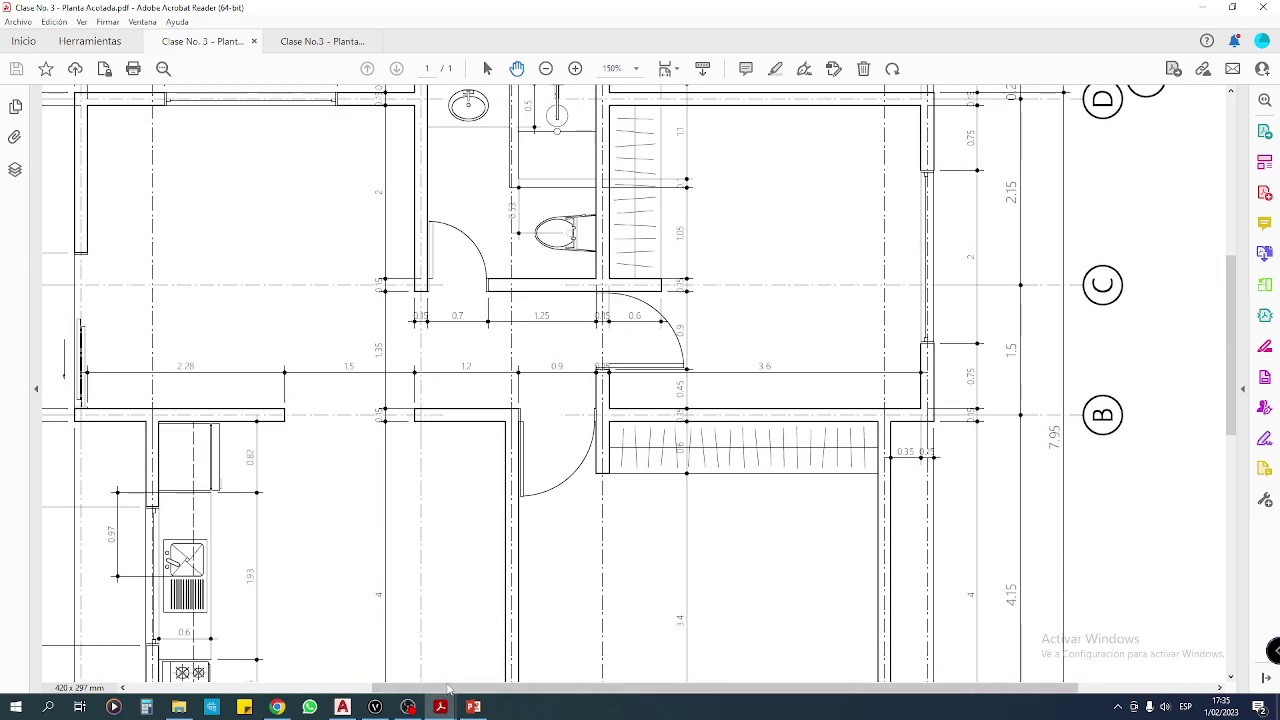
pyautogui.click(343, 707)
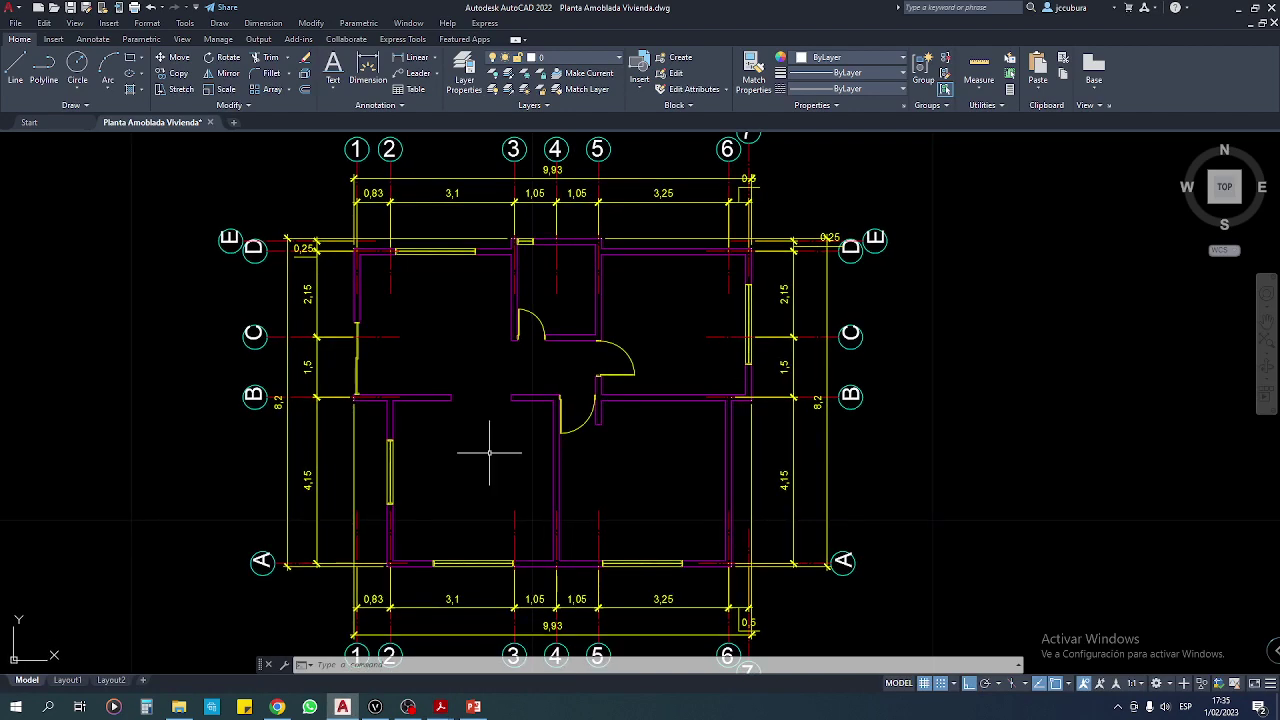